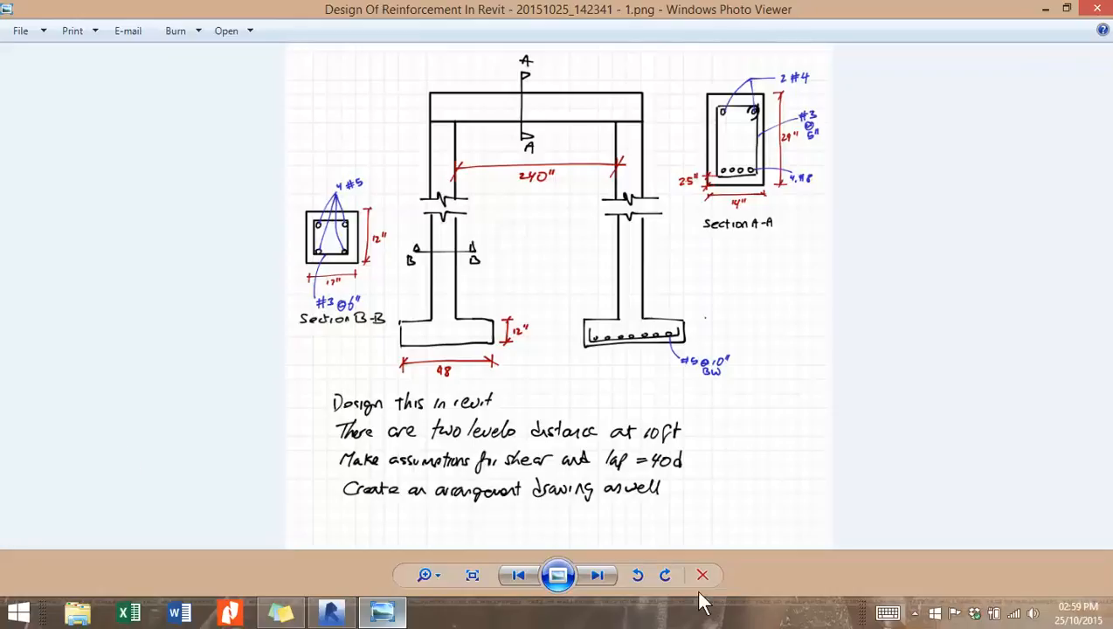
Step: Switch to Revit, start a new project and browse for its template in the ProgramData folder on the C: drive
click(343, 614)
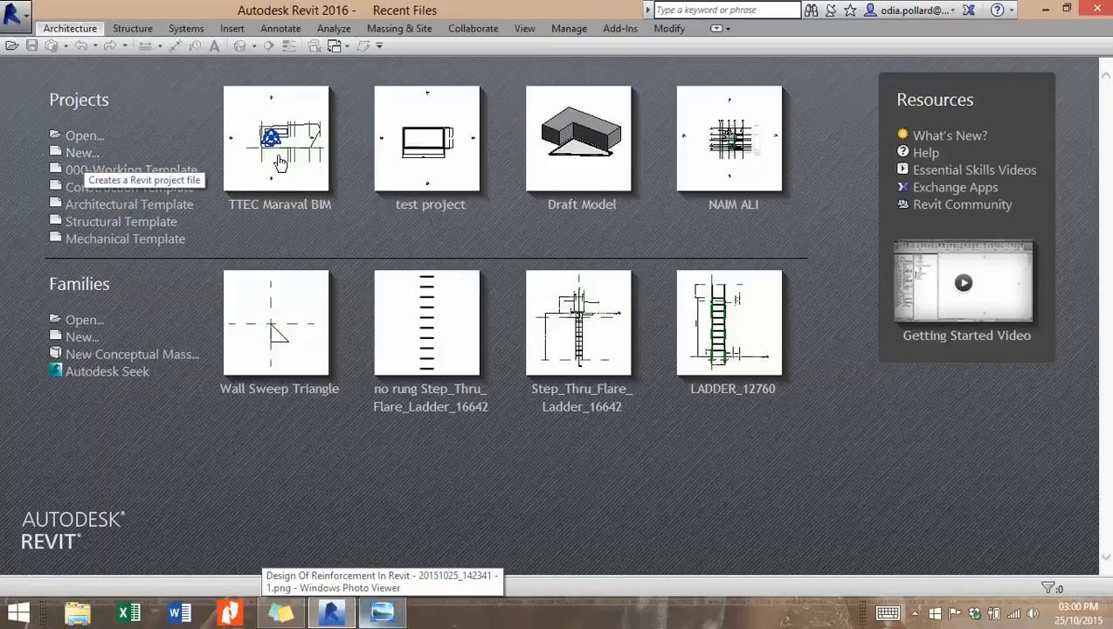
click(80, 152)
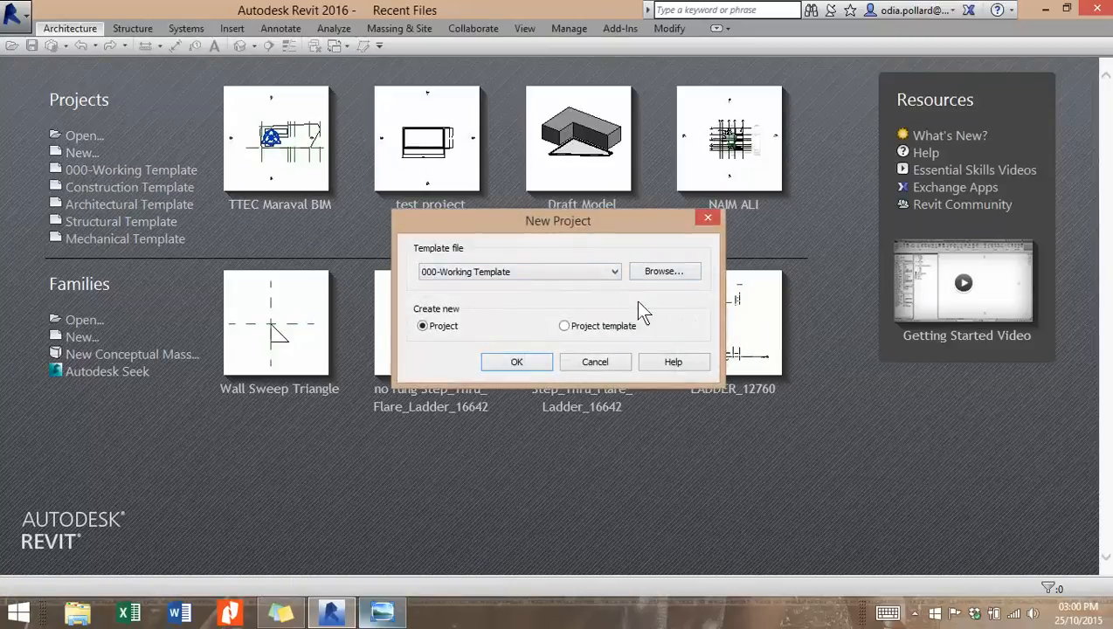
click(661, 272)
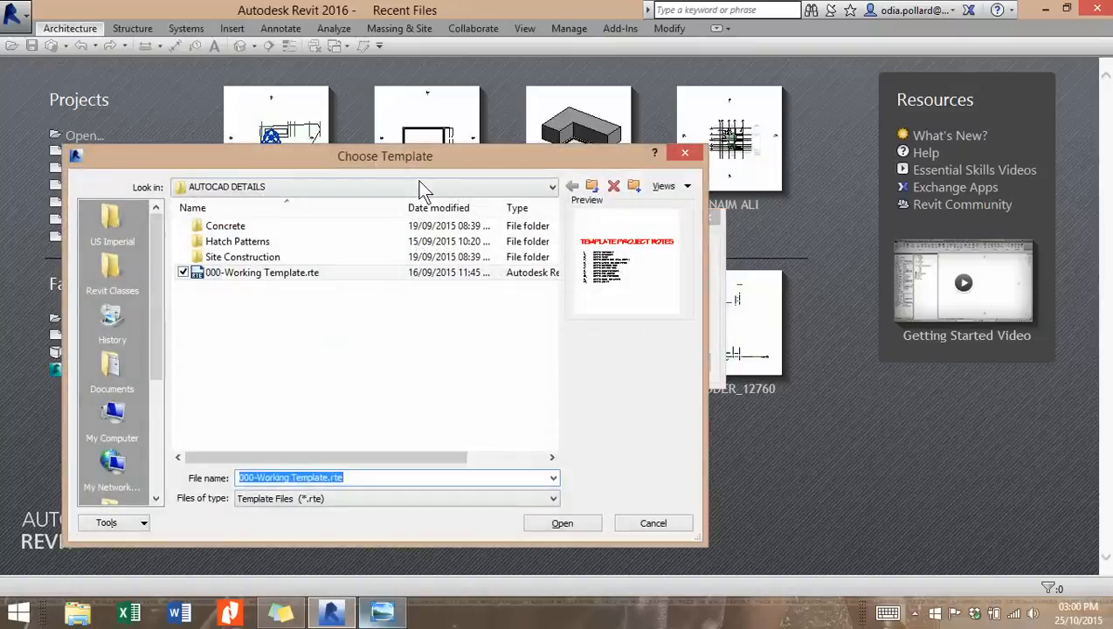
click(441, 188)
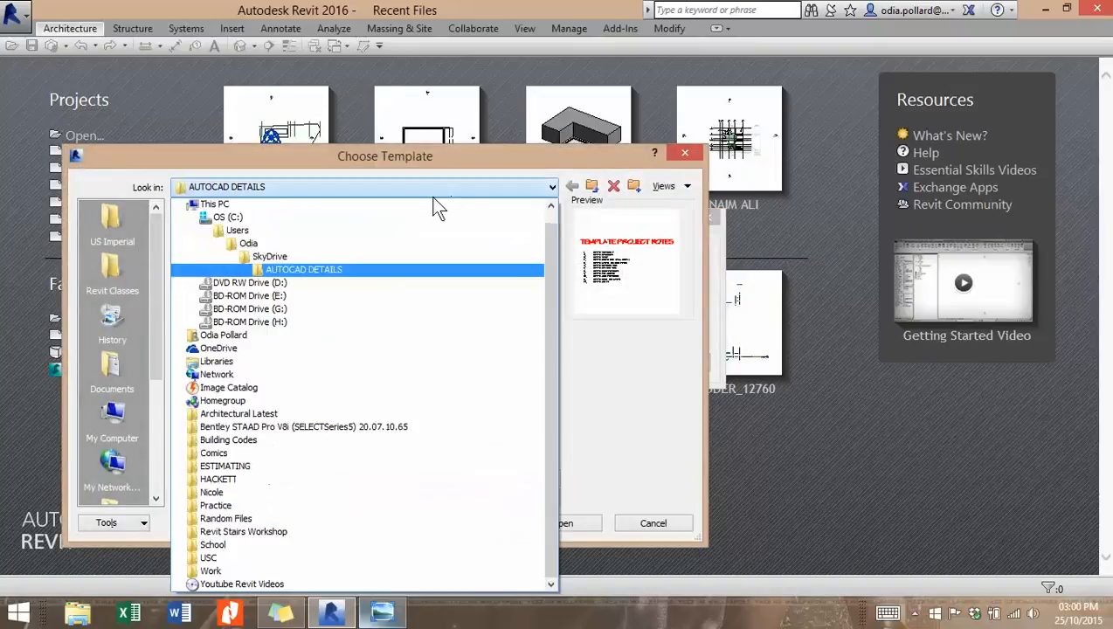
click(251, 218)
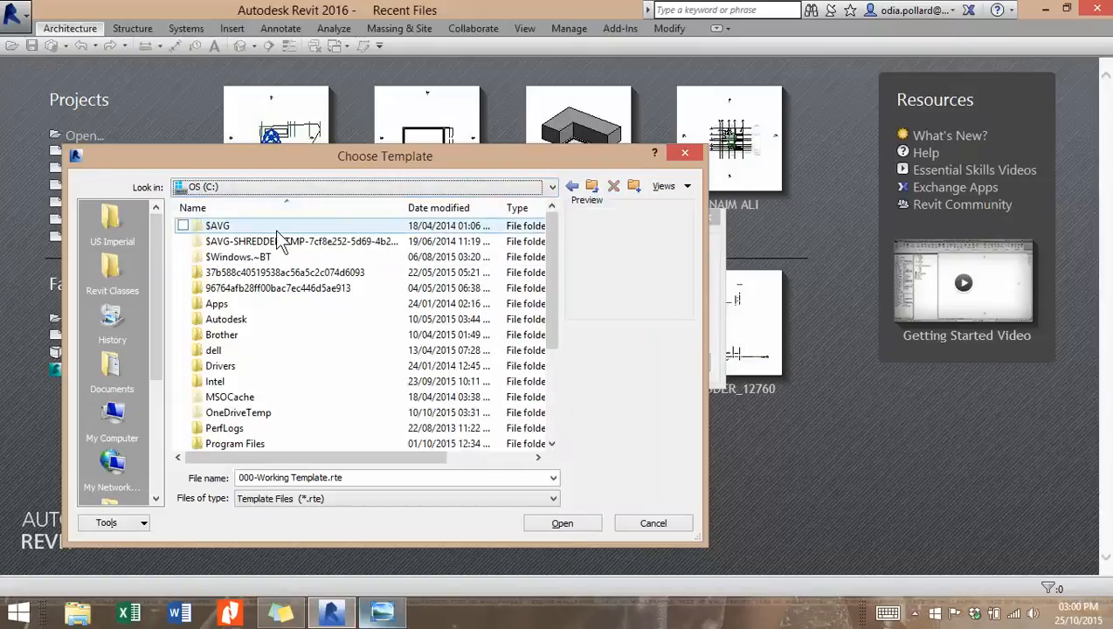
drag(551, 312, 551, 428)
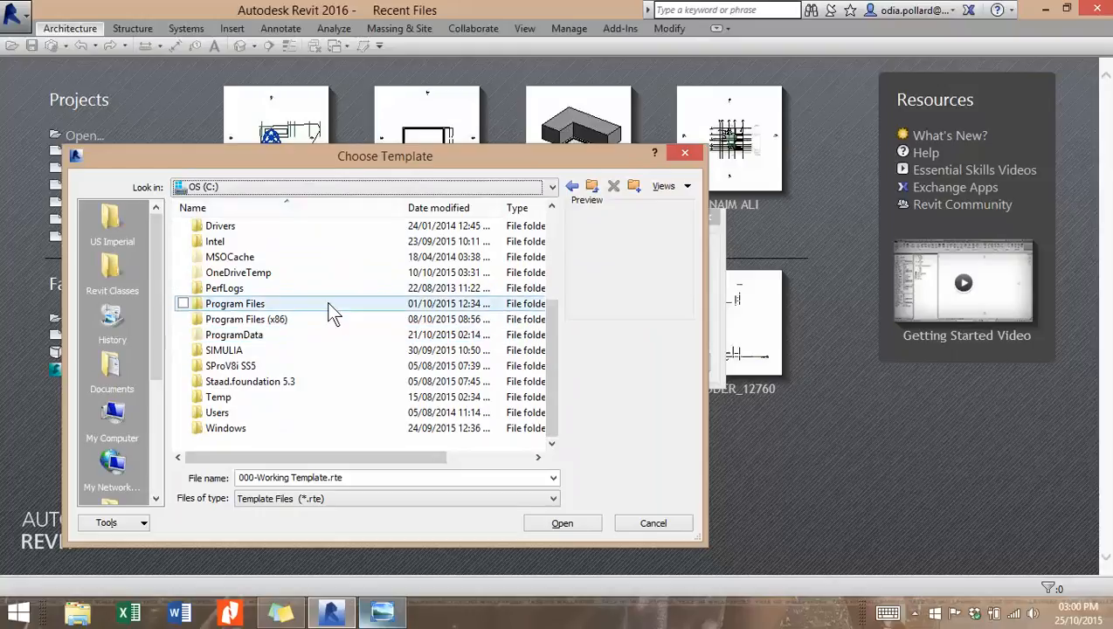
double_click(318, 333)
Step: Find the Autodesk folder within ProgramData and open its RVT 2016 subfolder
scroll(288, 389, down, 15)
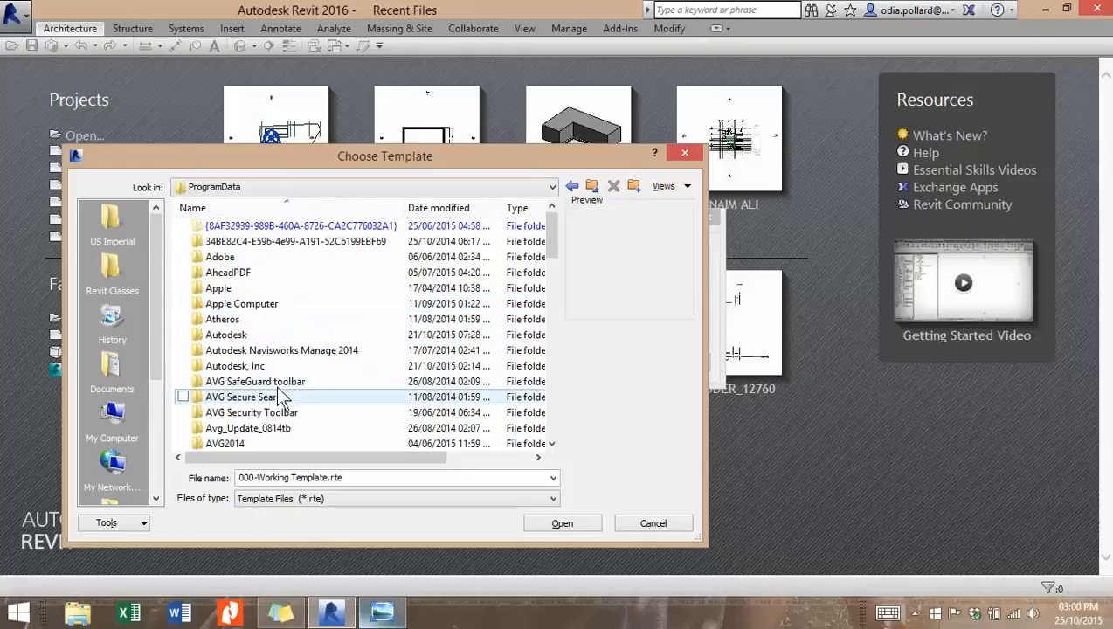
scroll(261, 365, up, 13)
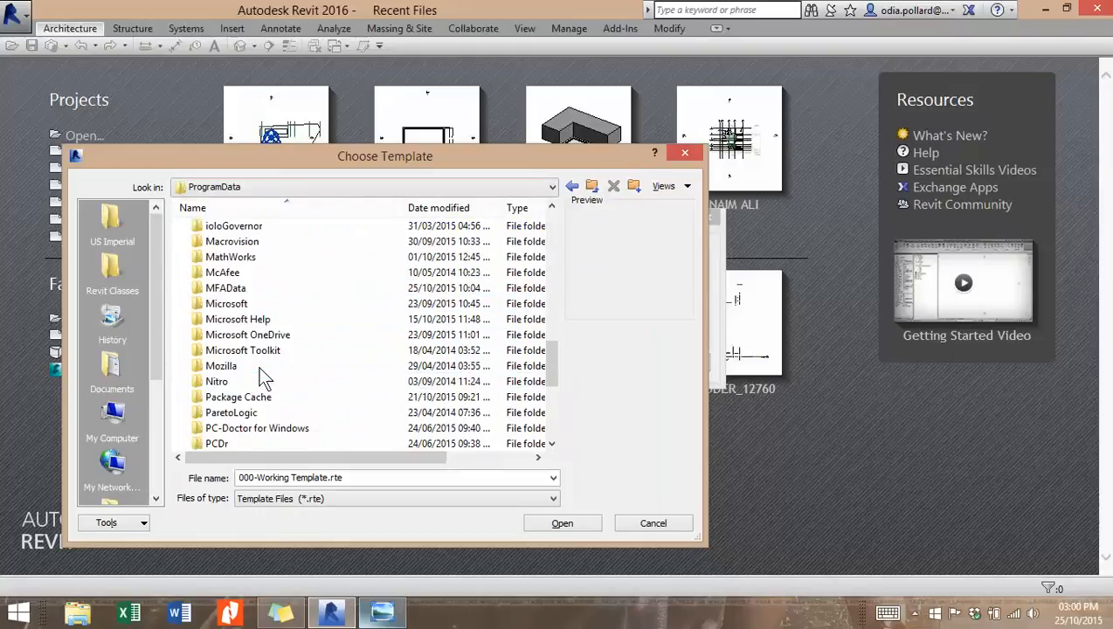
scroll(273, 347, down, 13)
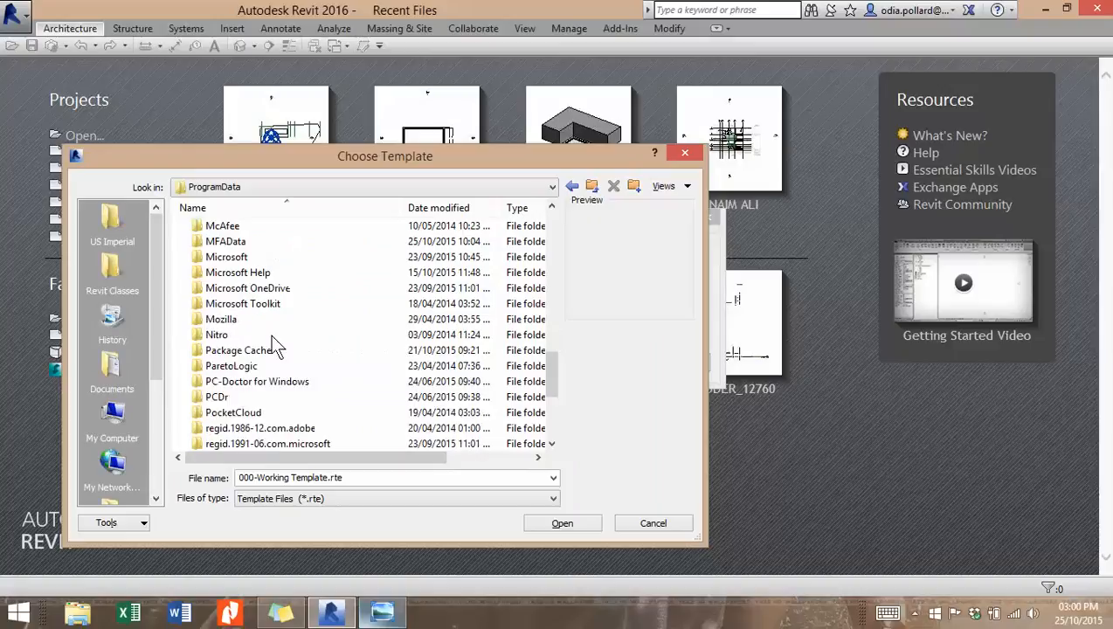
scroll(288, 375, up, 14)
scroll(288, 367, up, 3)
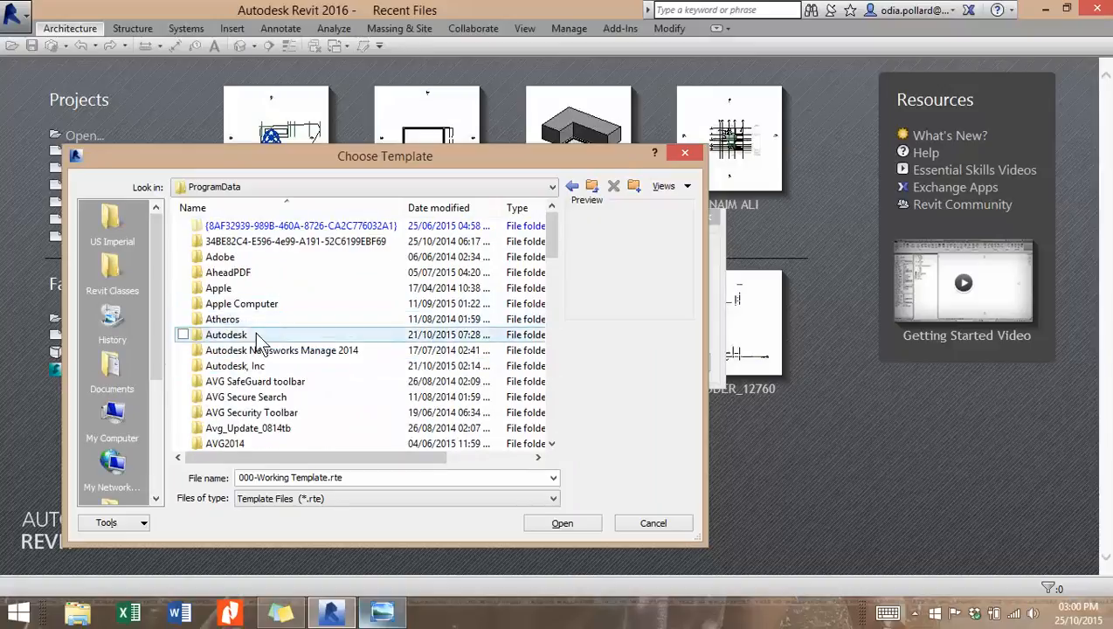
double_click(262, 331)
scroll(279, 395, down, 10)
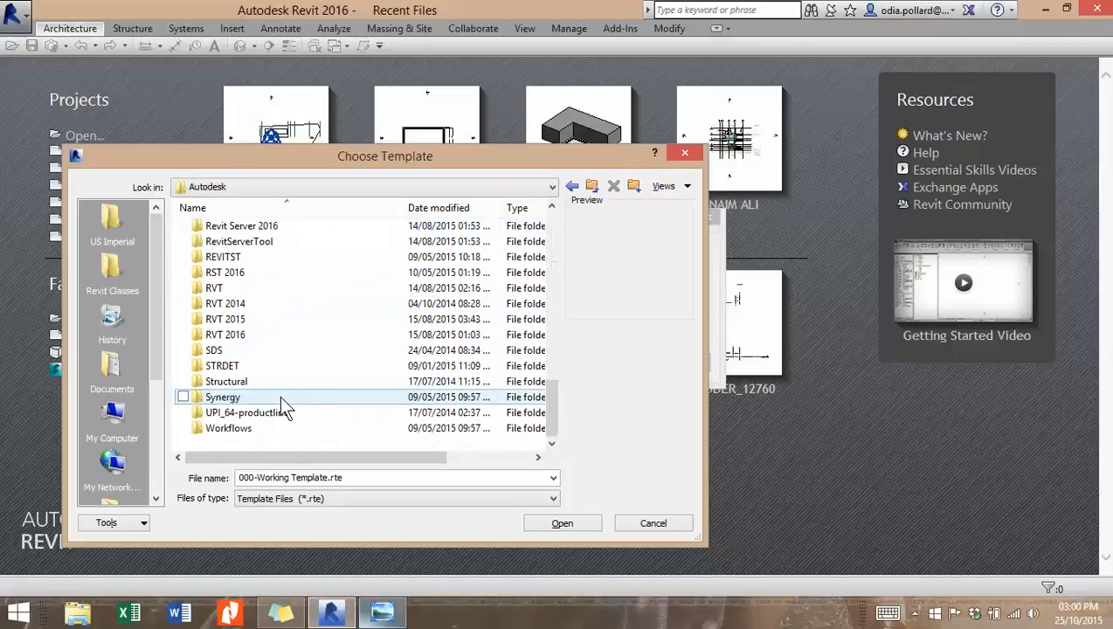
double_click(257, 334)
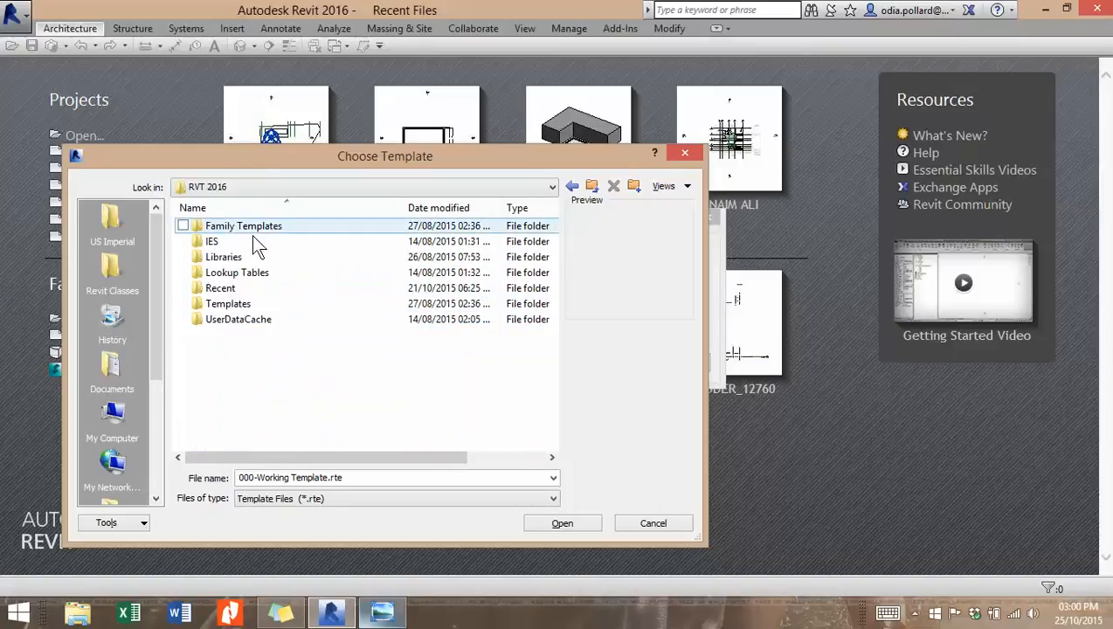
Step: Create the project from the default.rte template in the Templates folder's US Imperial subfolder
double_click(264, 306)
double_click(231, 303)
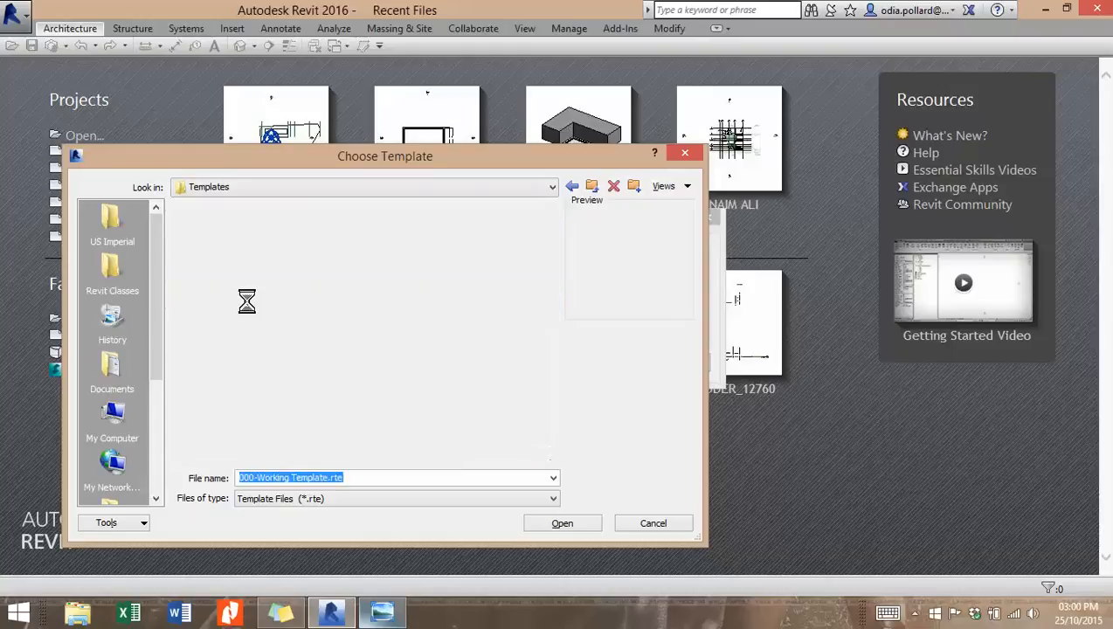
click(382, 611)
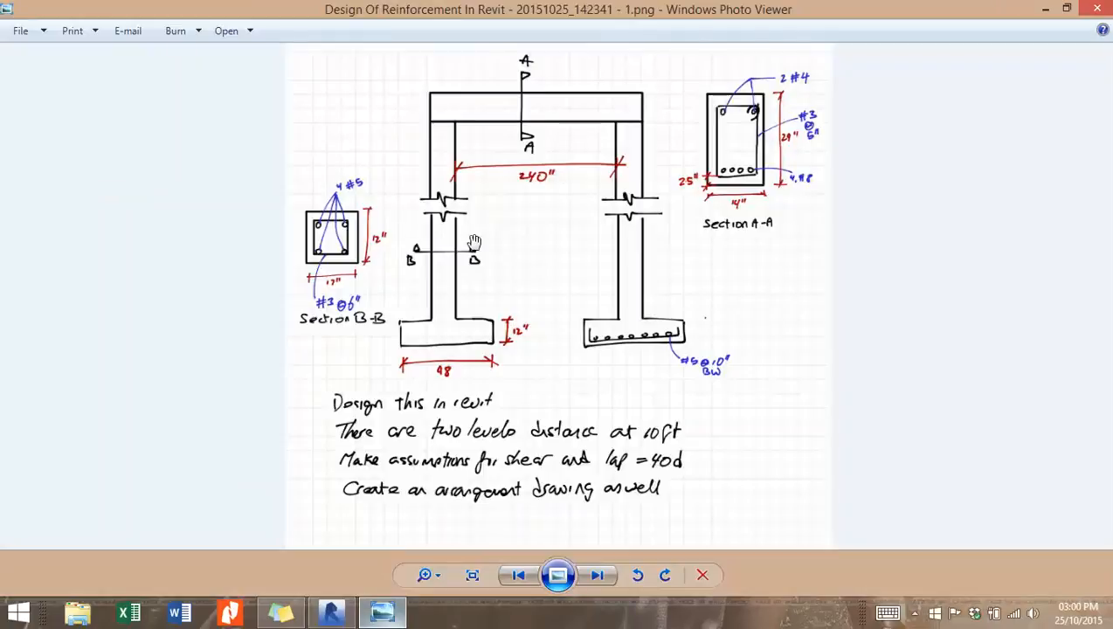
click(1046, 8)
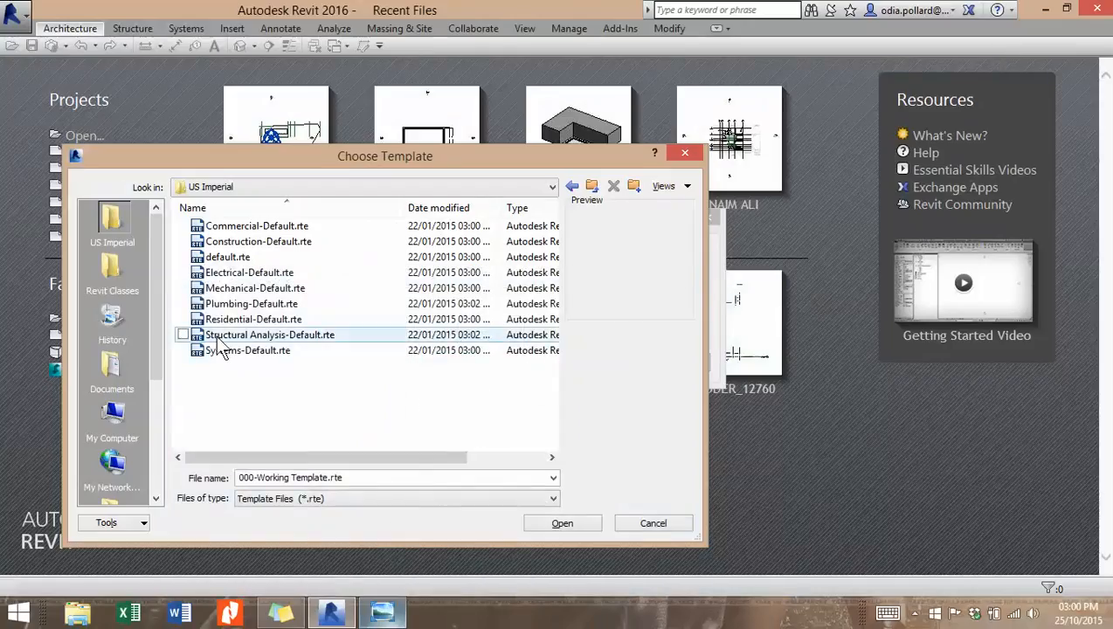
click(461, 260)
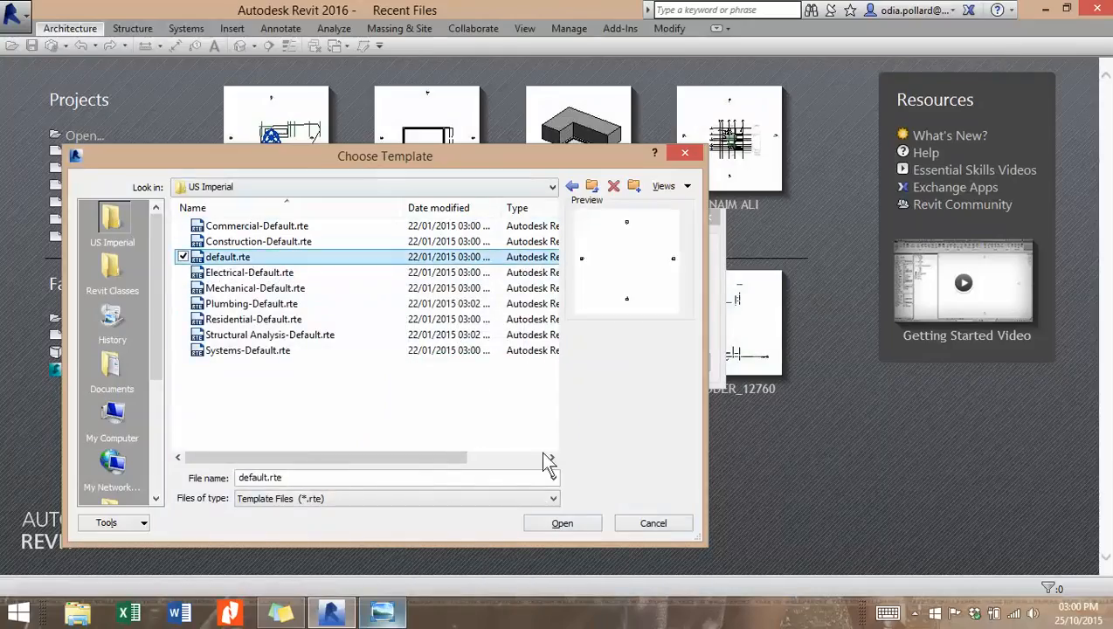
click(564, 523)
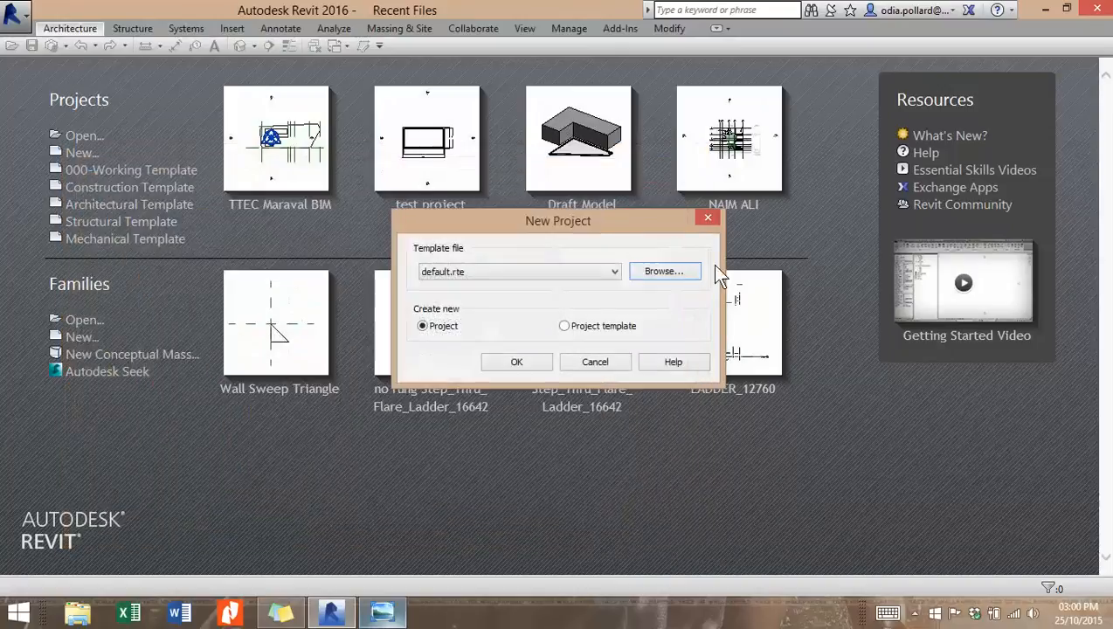
click(517, 362)
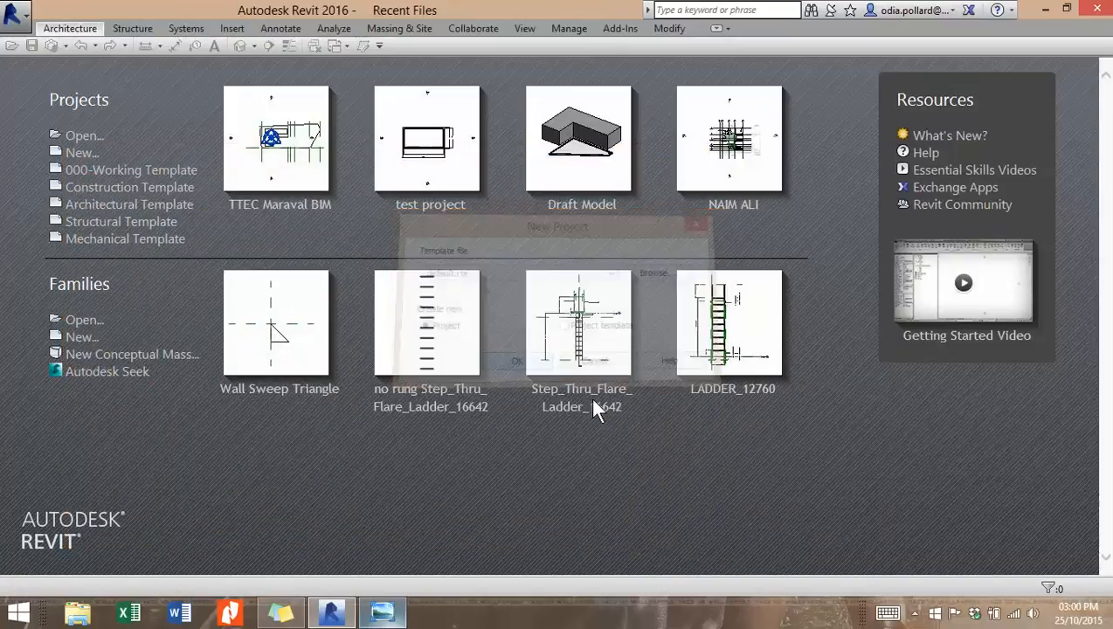
click(917, 613)
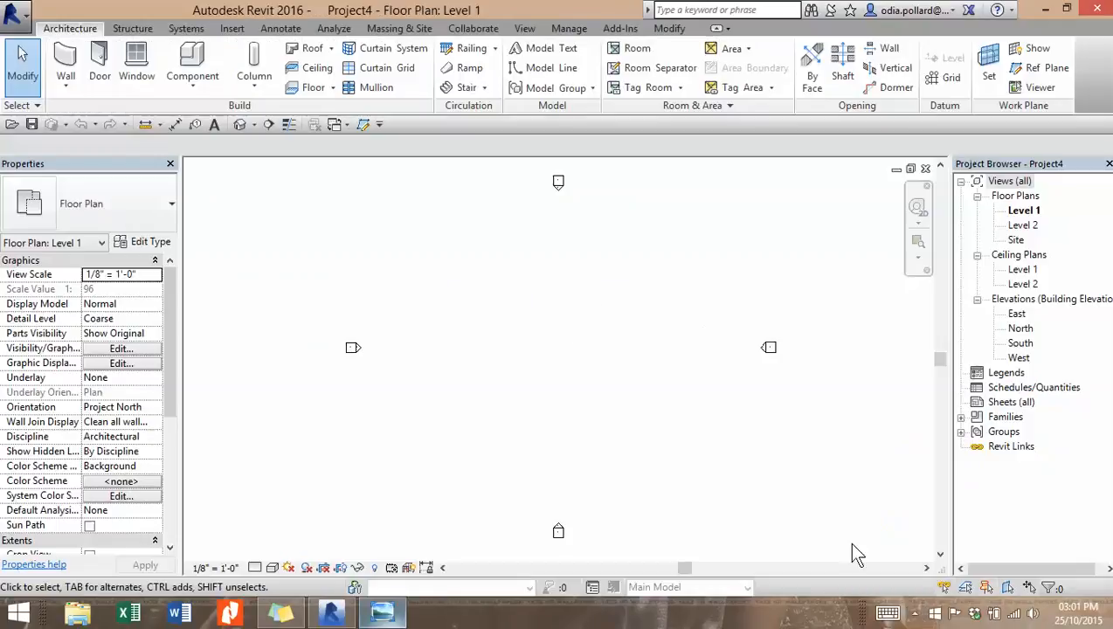
click(914, 615)
click(914, 617)
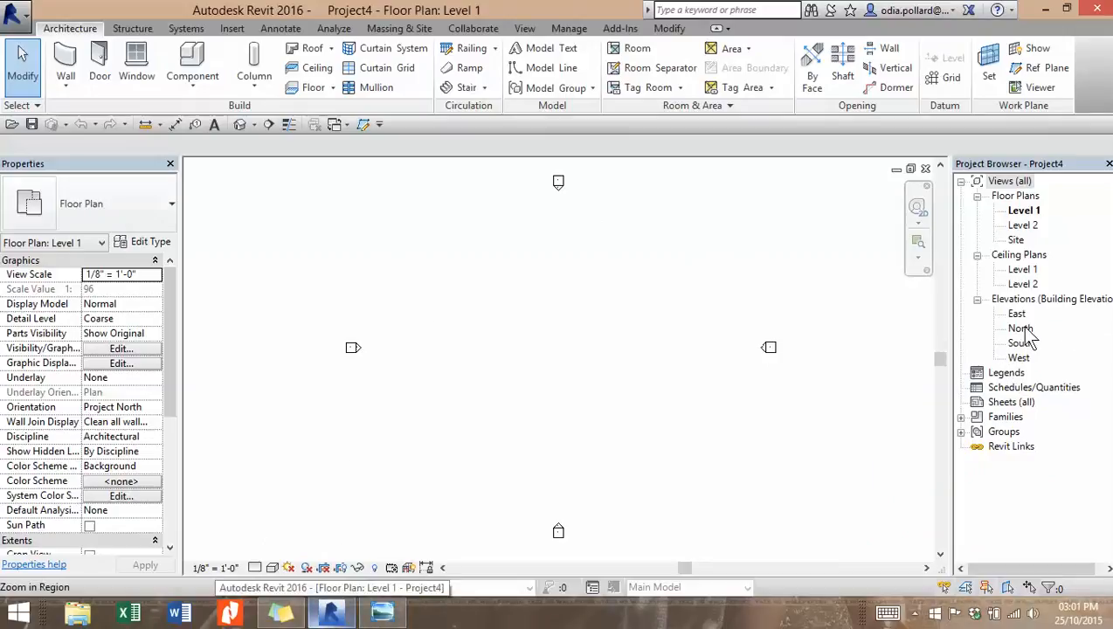
Step: Open the South elevation and compare its level heights with the hand-drawn frame sketch in Windows Photo Viewer
double_click(995, 298)
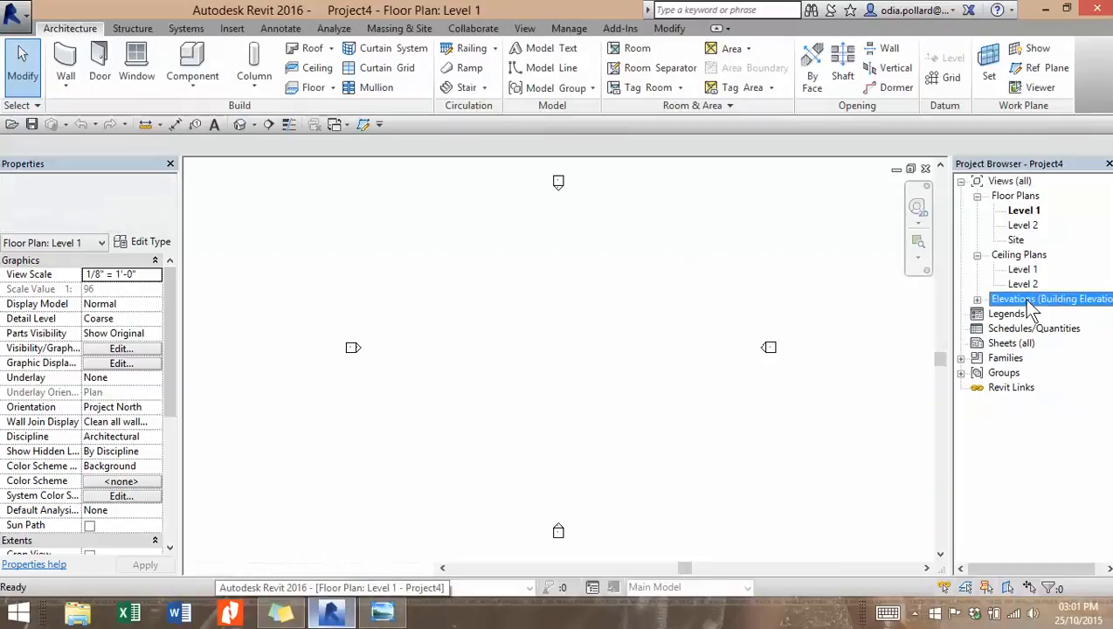
click(977, 300)
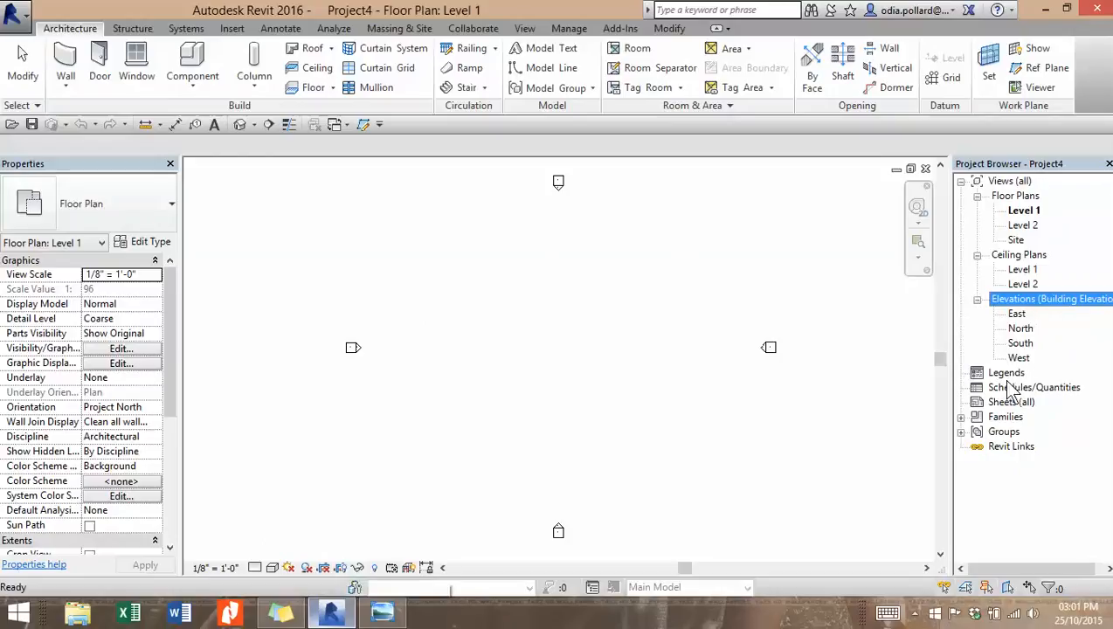
double_click(1019, 342)
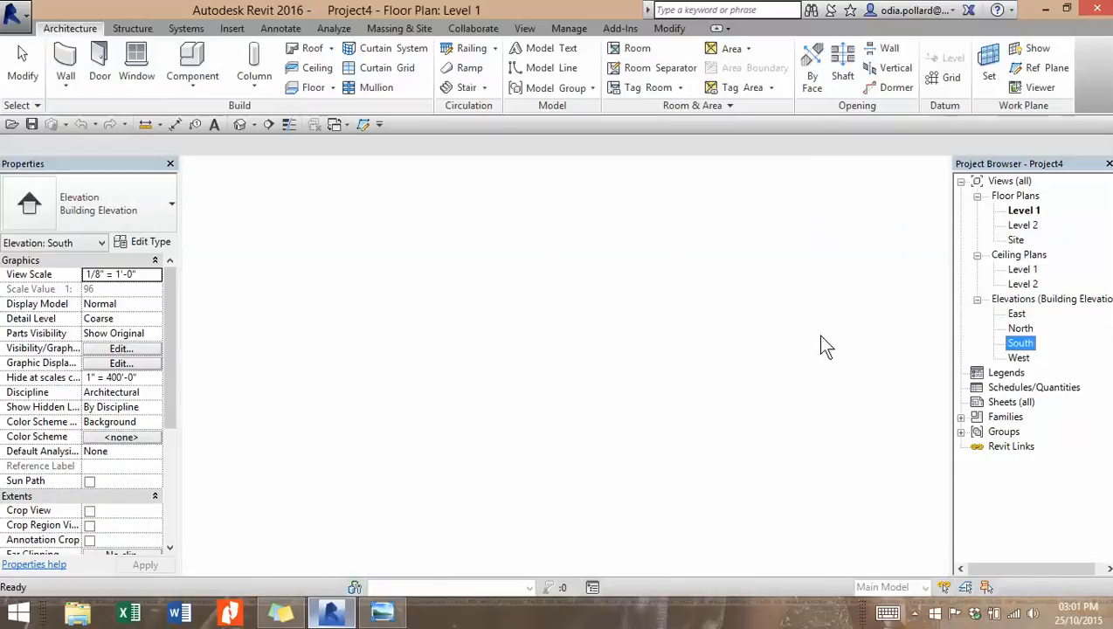
middle_drag(879, 363, 787, 336)
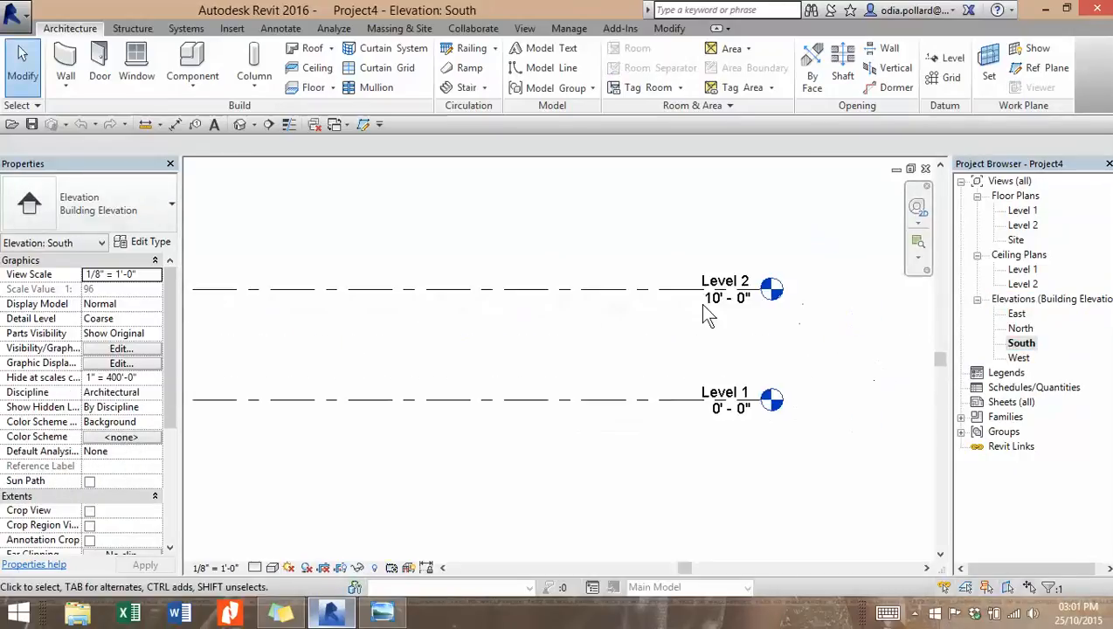
scroll(706, 307, up, 1)
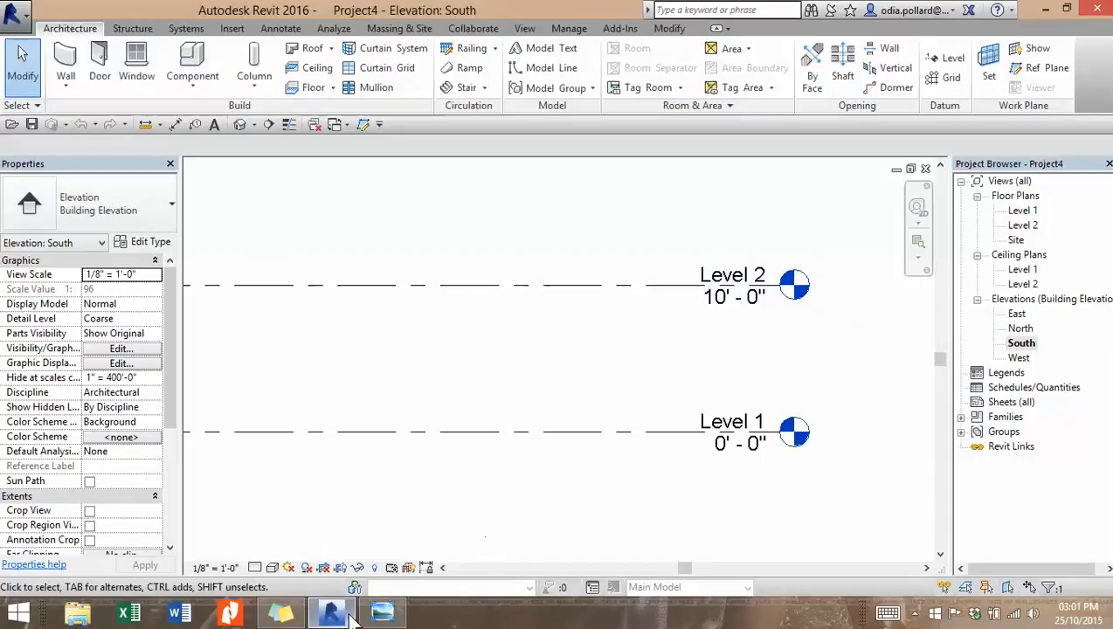
key(alt+Tab)
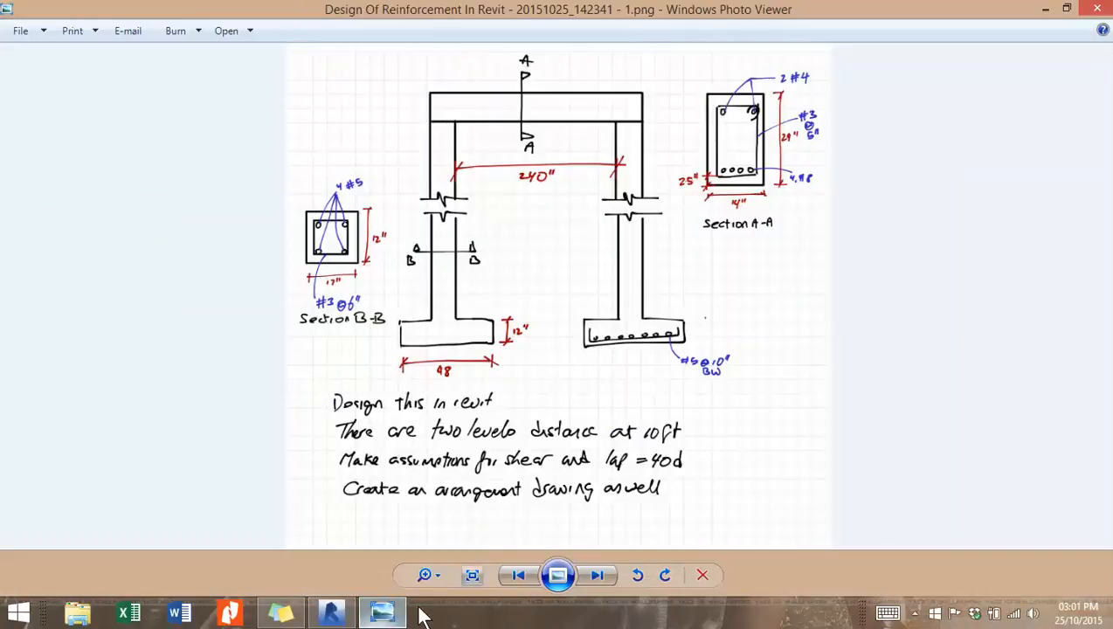
click(331, 611)
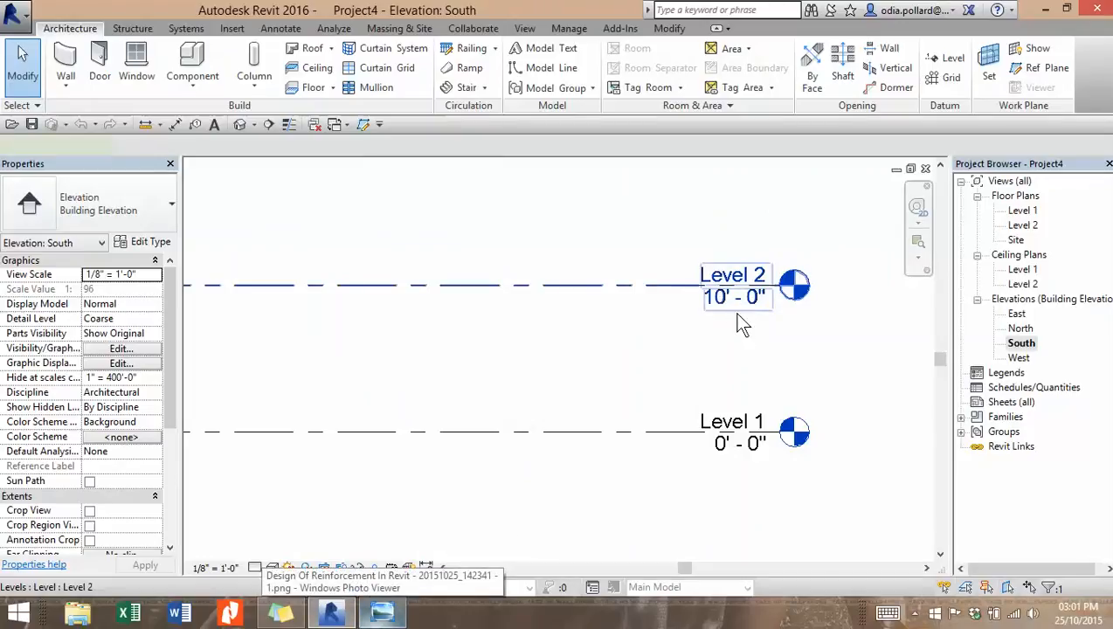
Step: Try setting Level 2's elevation to 12' - 0", and undo the change
click(734, 303)
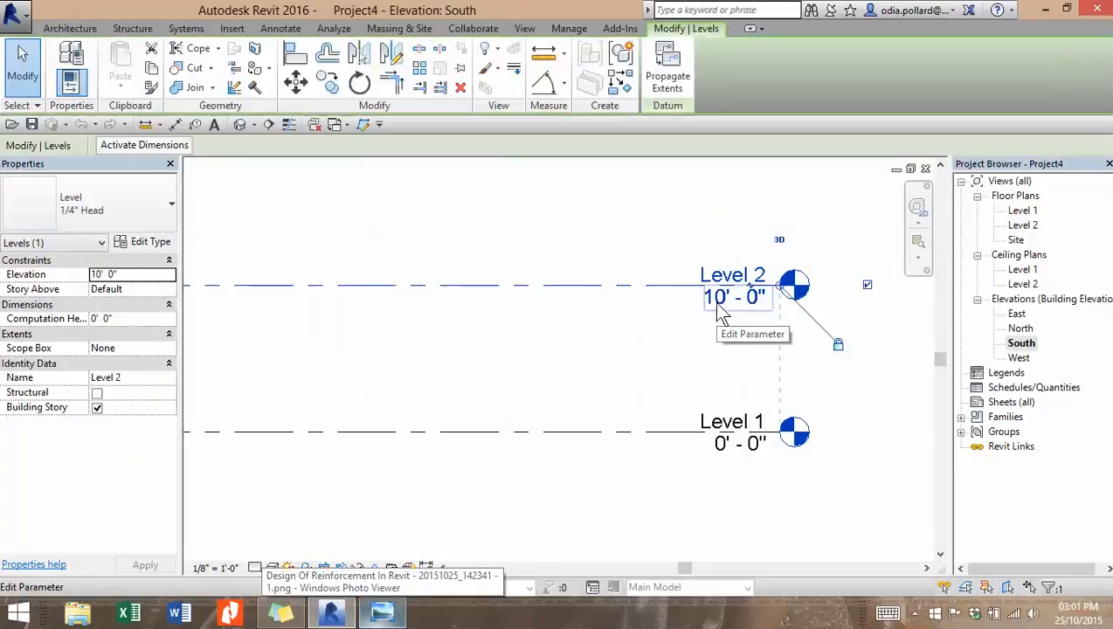
click(723, 307)
text(12)
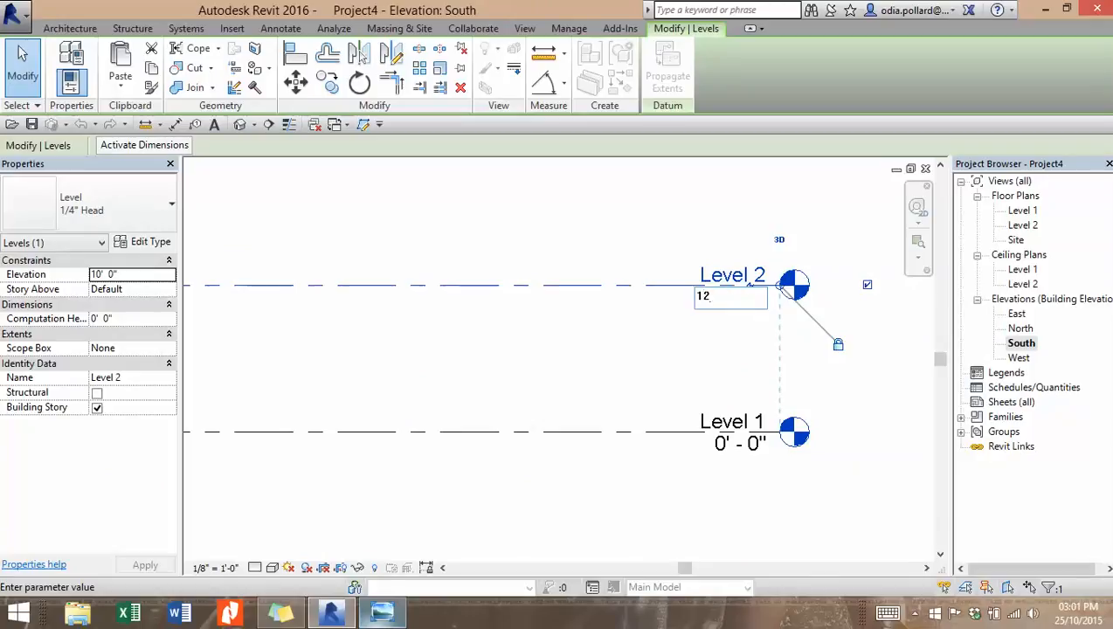
key(Return)
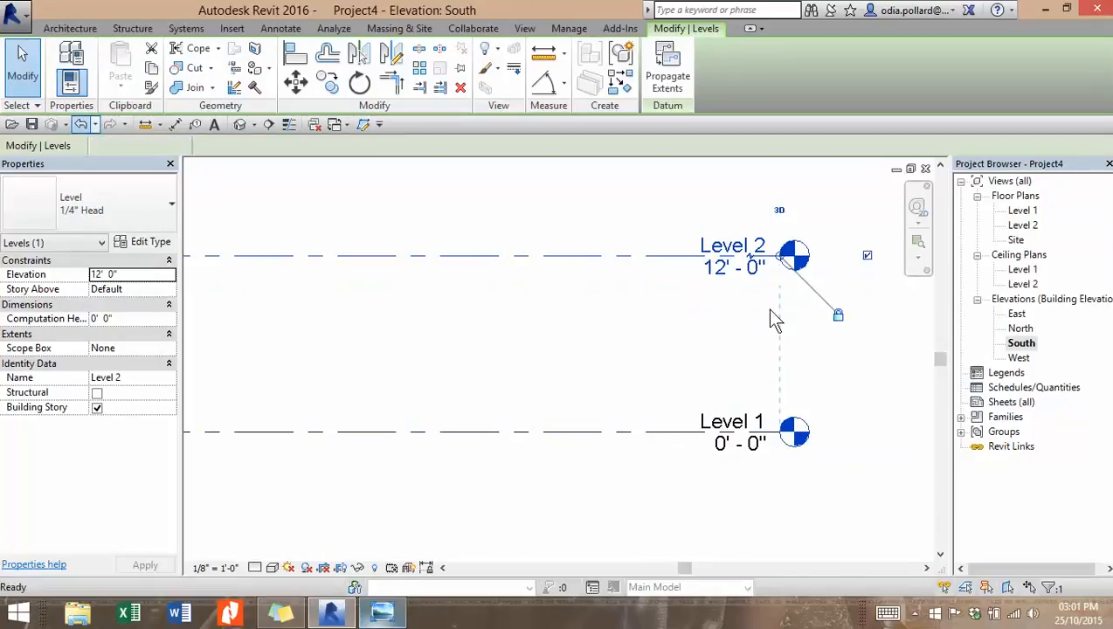
key(ctrl+z)
Step: Close the South elevation and return to the Level 1 floor plan
scroll(419, 393, down, 5)
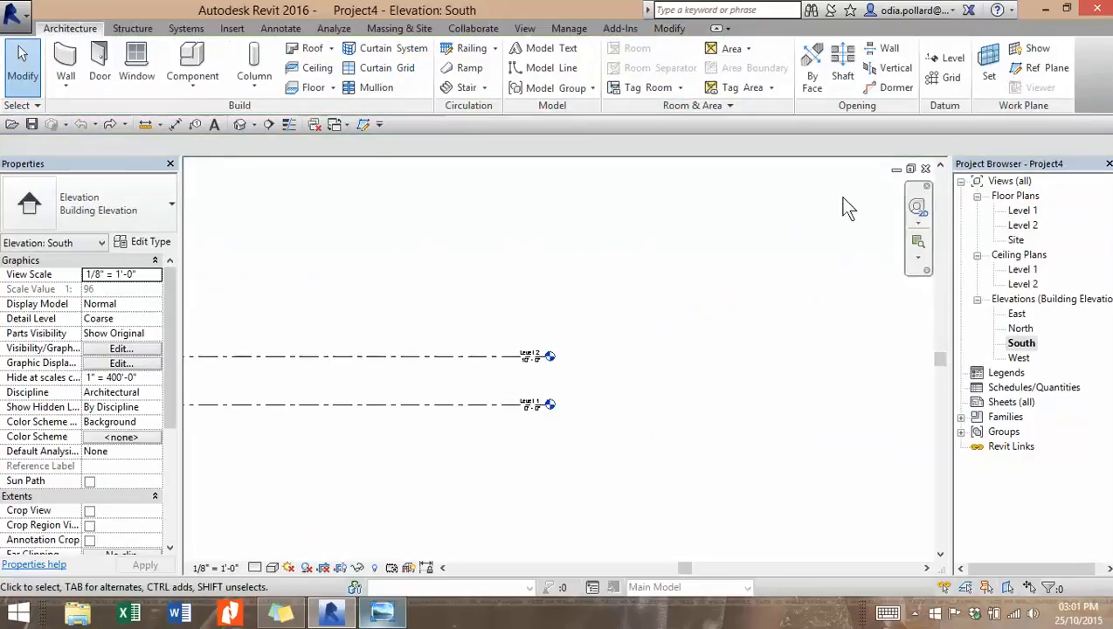
click(926, 169)
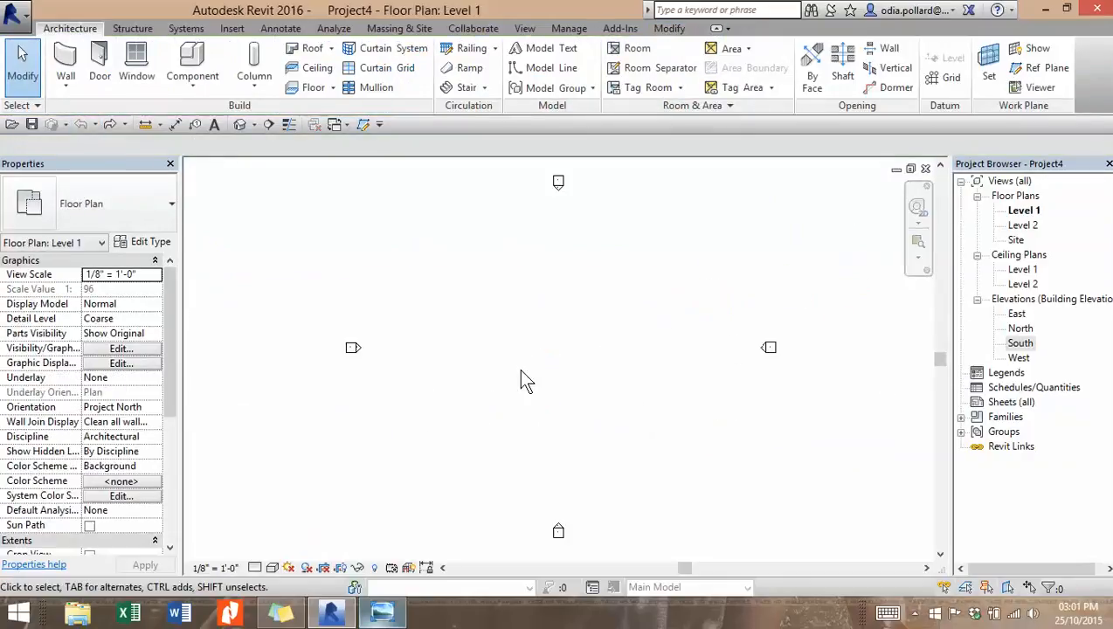
scroll(520, 381, down, 2)
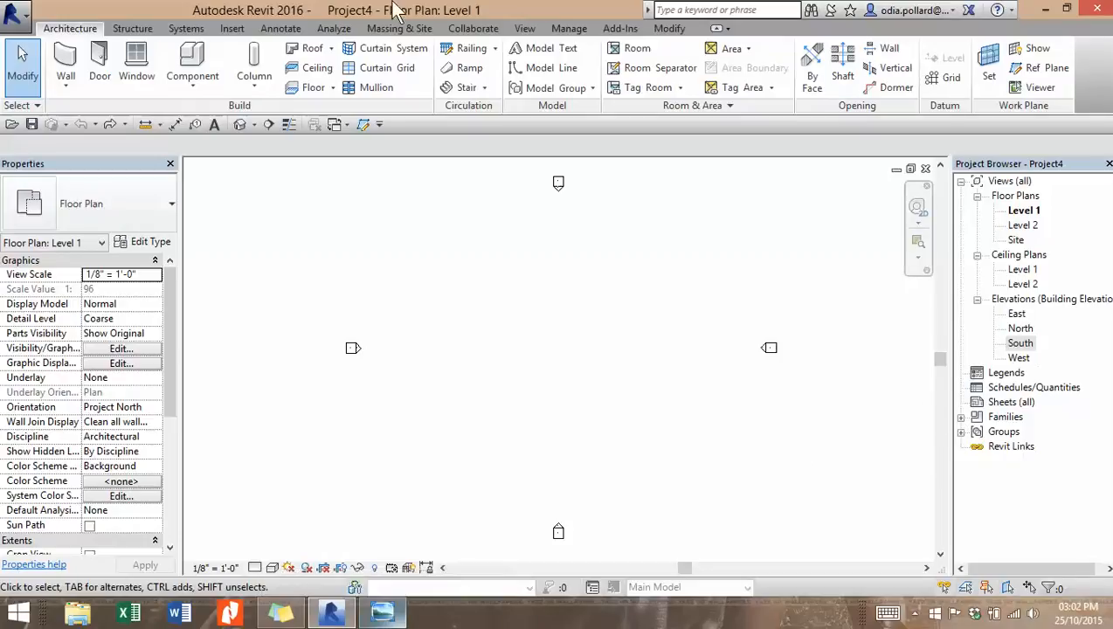
Step: Load all the rebar shape families from the Structural Rebar Shapes folder of the US Imperial library
click(233, 28)
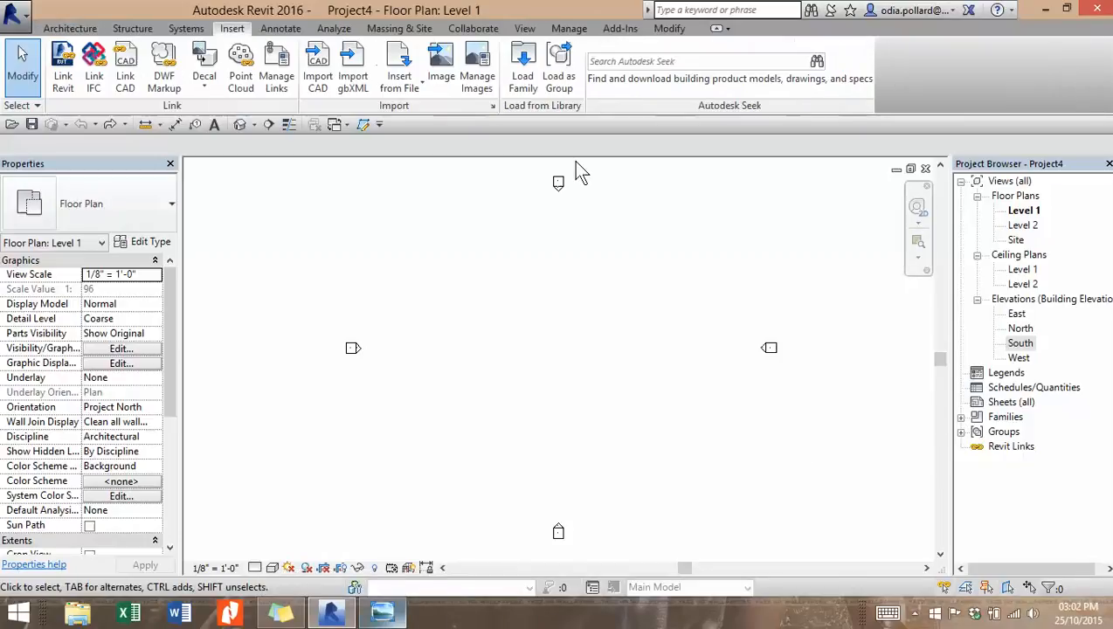
click(521, 75)
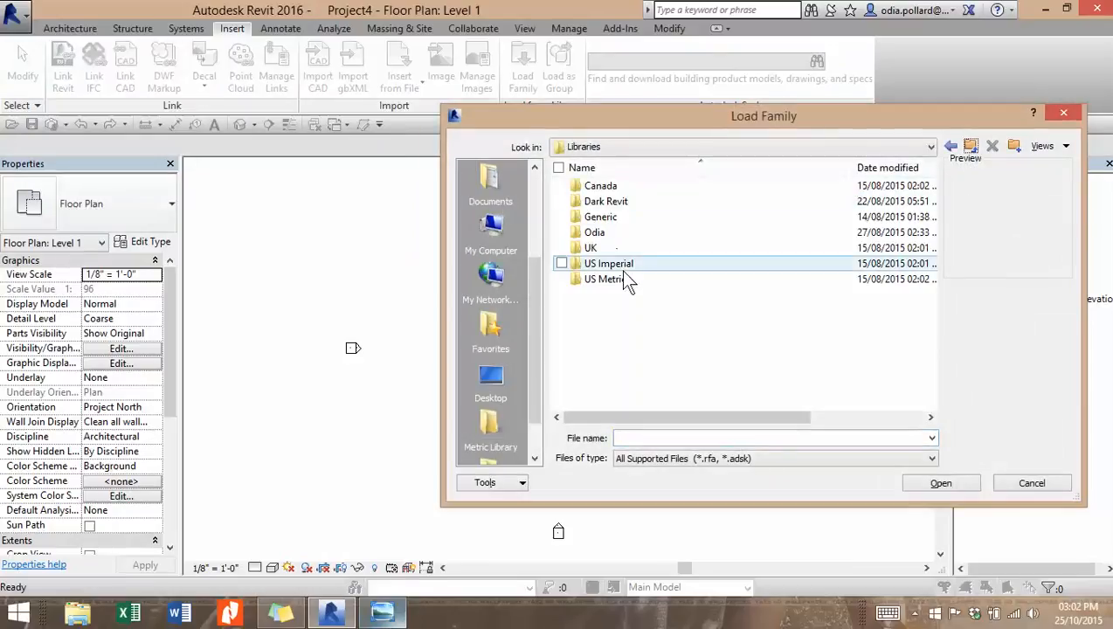
click(647, 147)
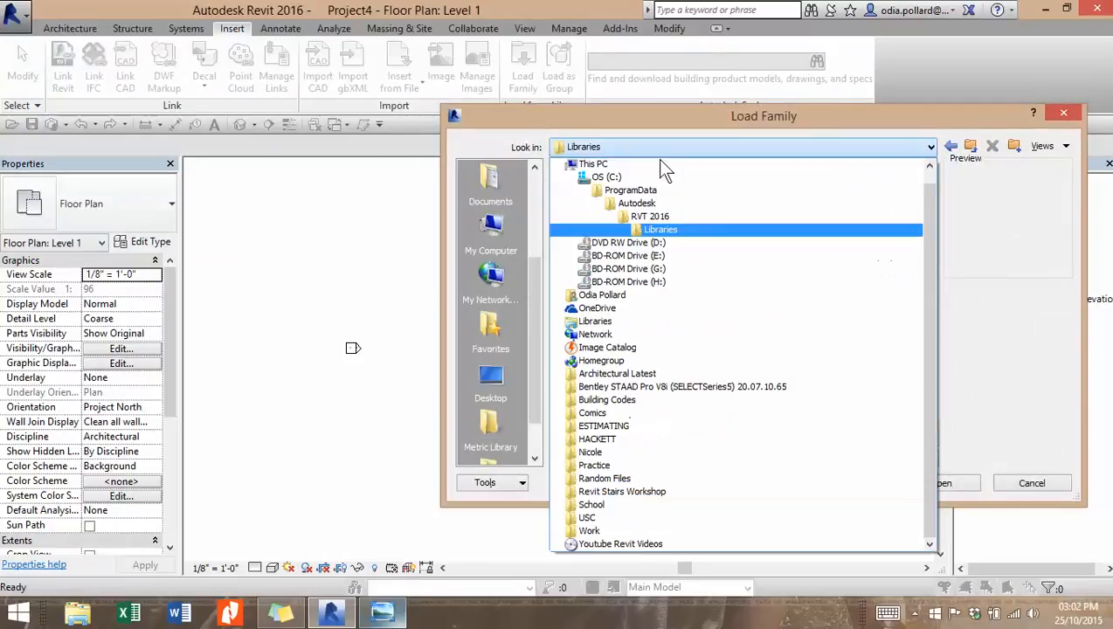
click(675, 231)
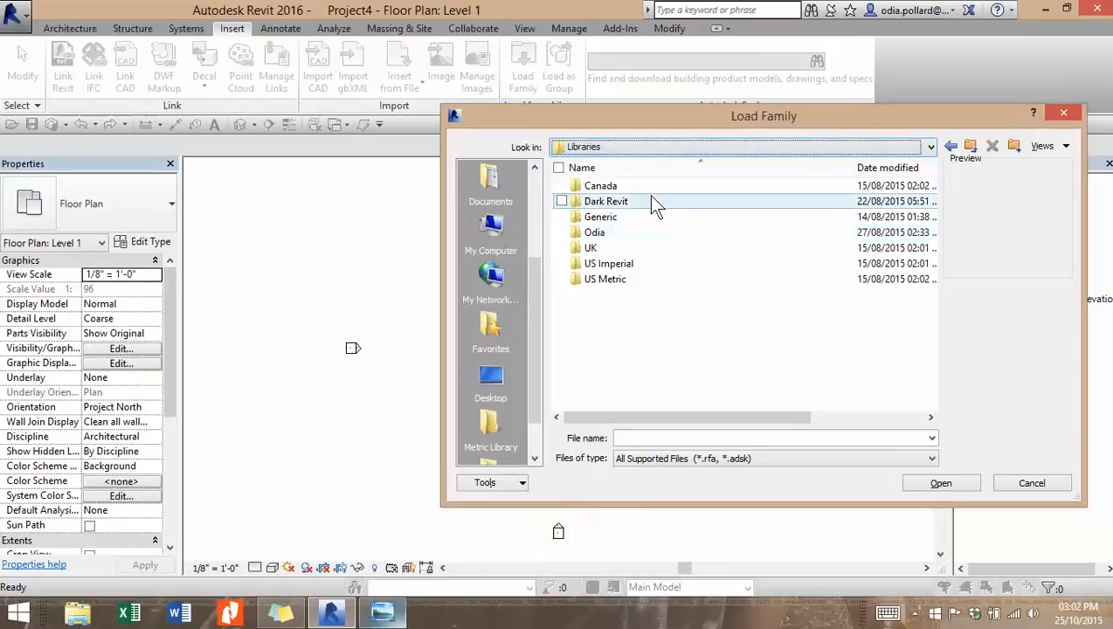
click(631, 266)
double_click(630, 266)
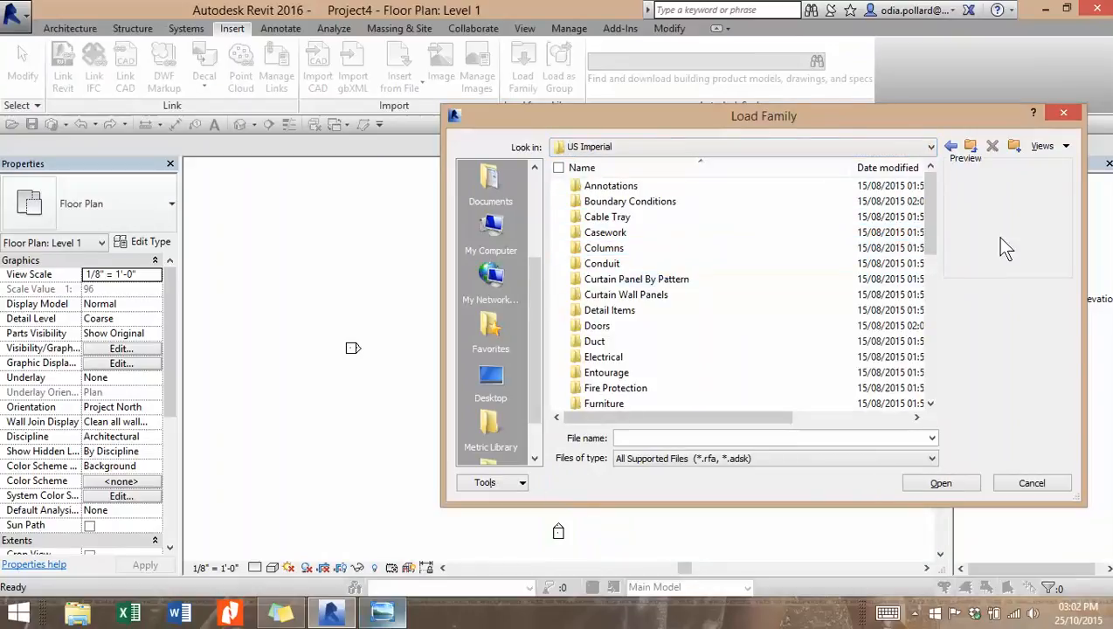
drag(933, 234, 931, 355)
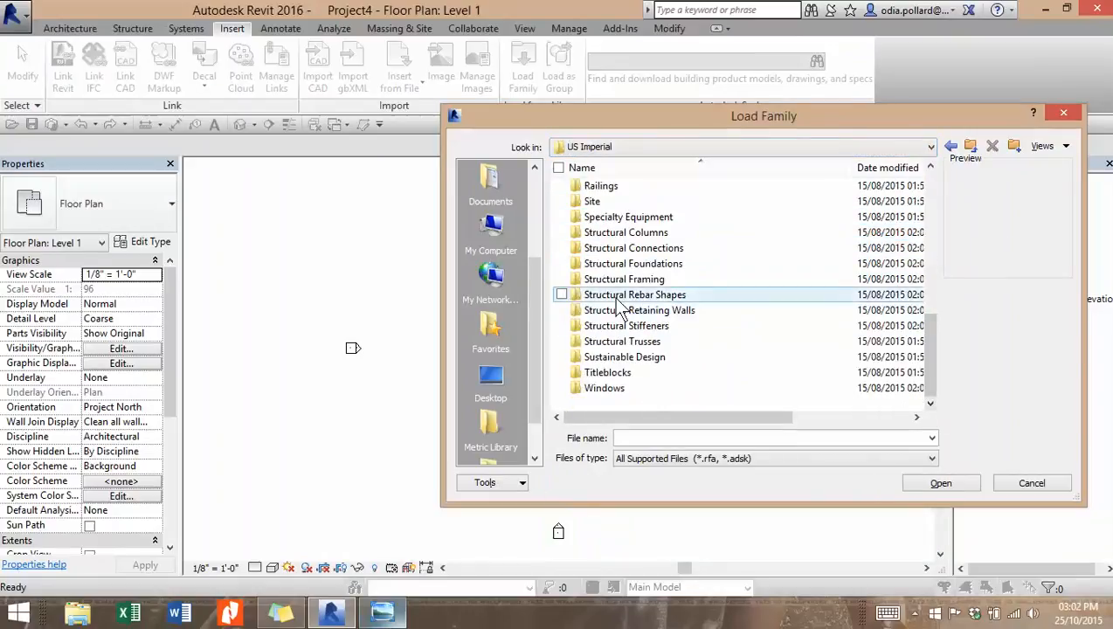
double_click(620, 295)
click(595, 186)
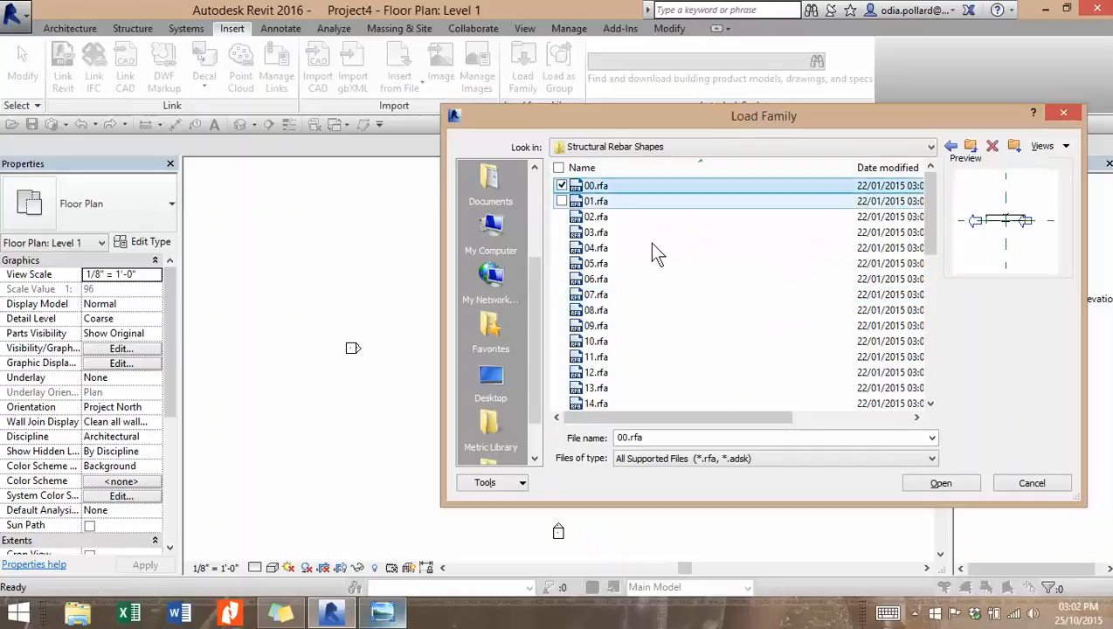
key(ctrl+a)
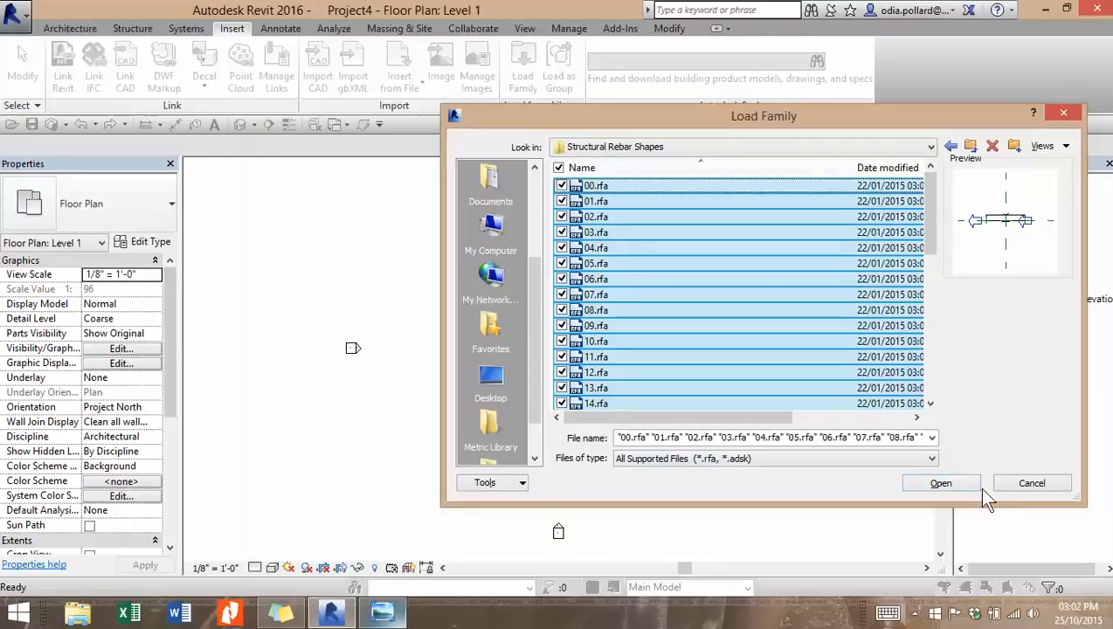
click(941, 484)
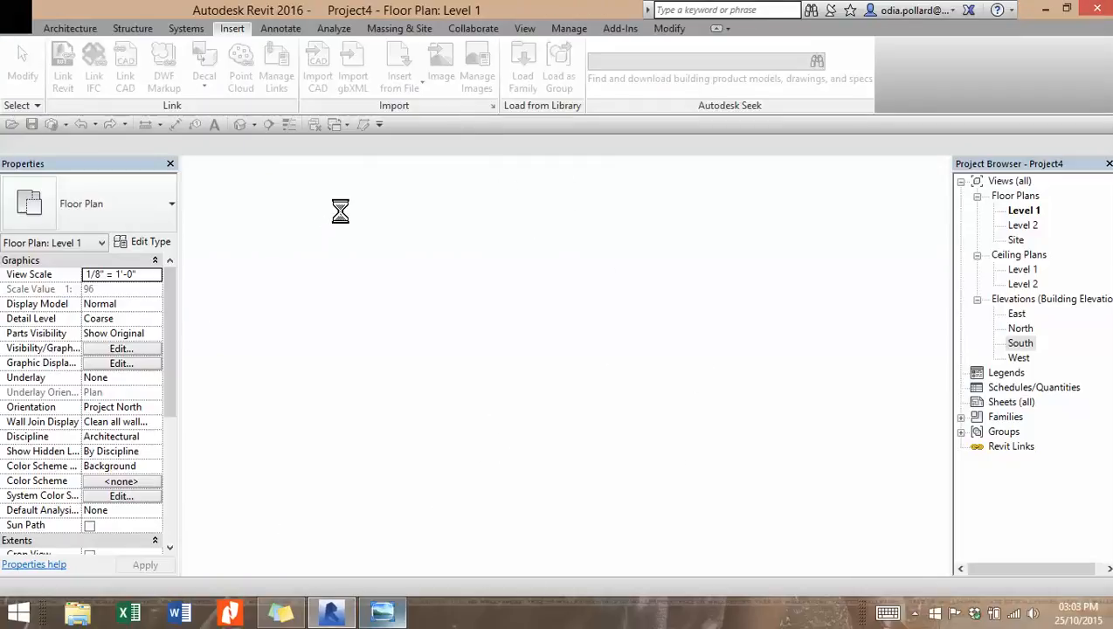
click(913, 613)
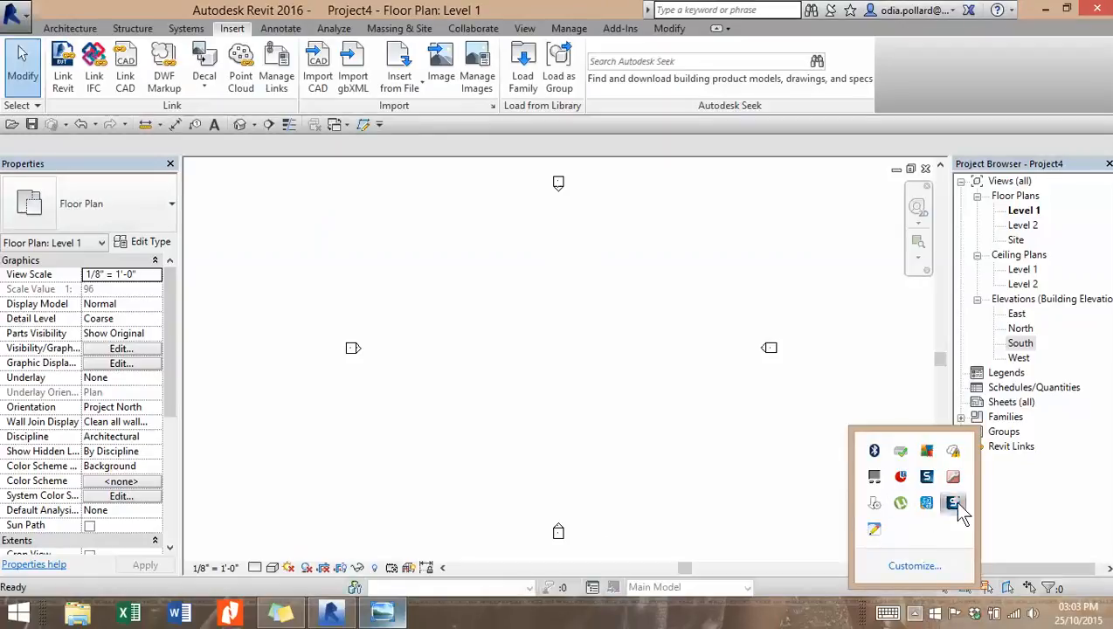
click(653, 366)
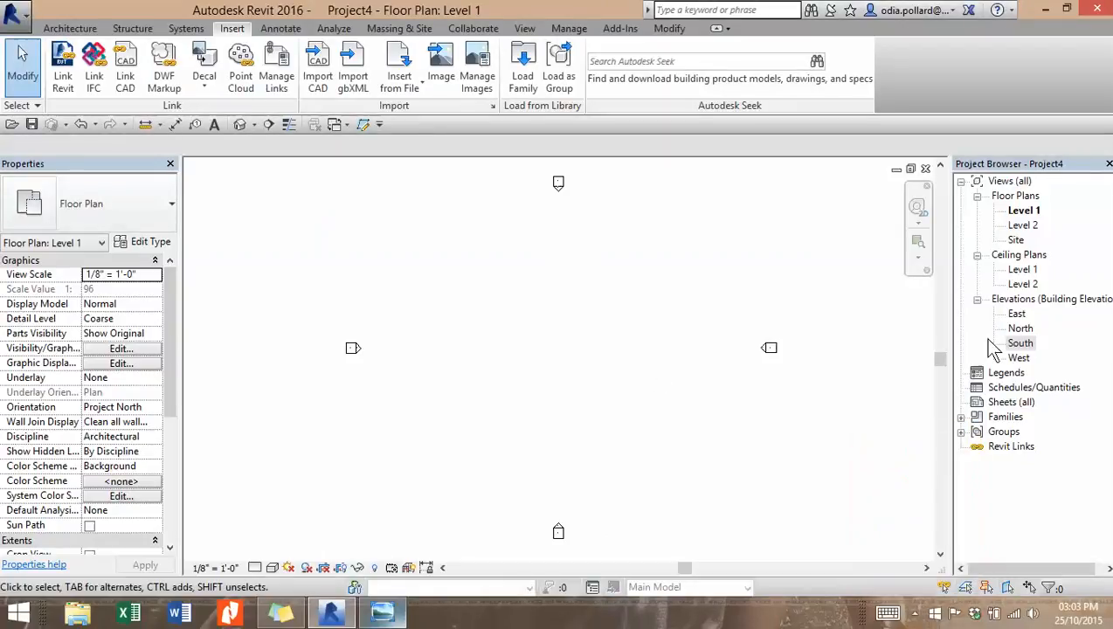
click(1019, 344)
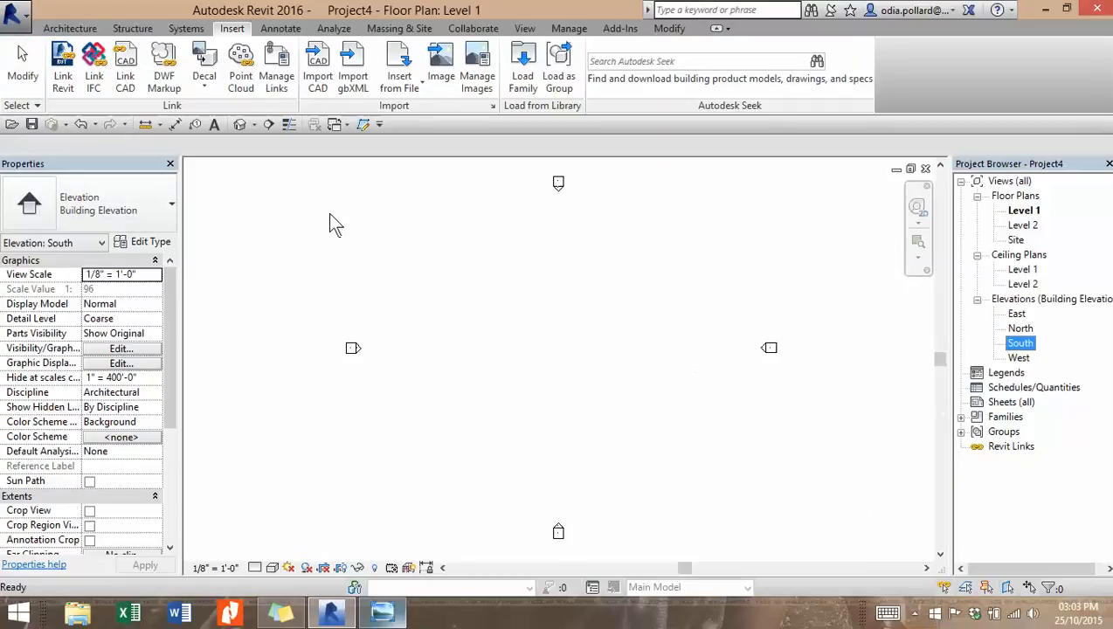
Step: Examine the project's Structural Rebar families, looking through the available rebar bar sizes and the loaded rebar shapes
click(961, 418)
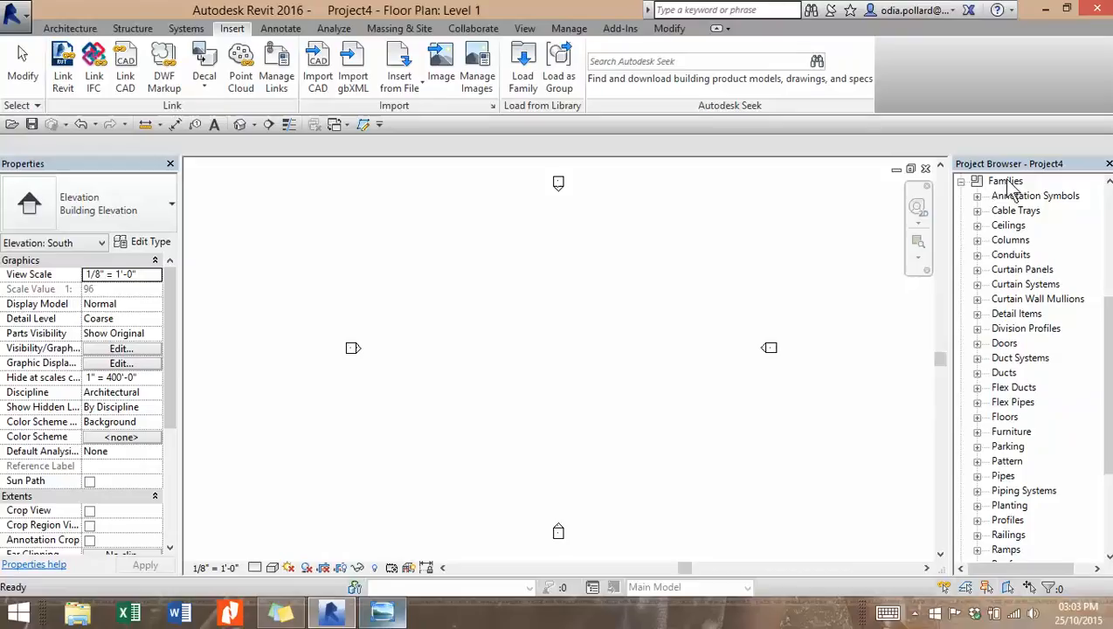
drag(1108, 301, 1107, 378)
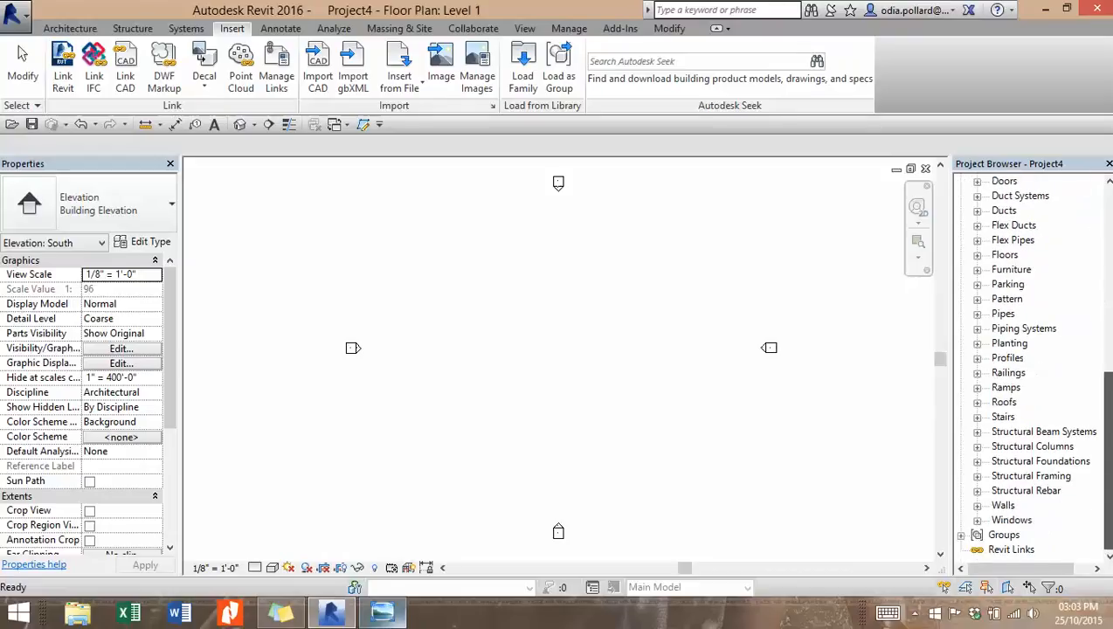
click(977, 491)
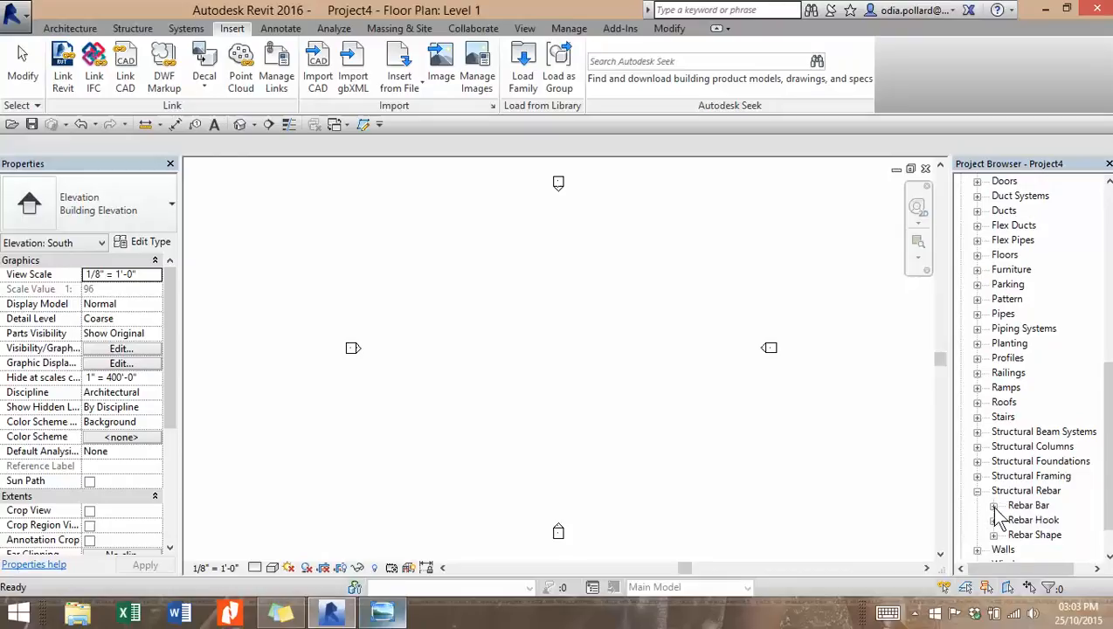
click(993, 507)
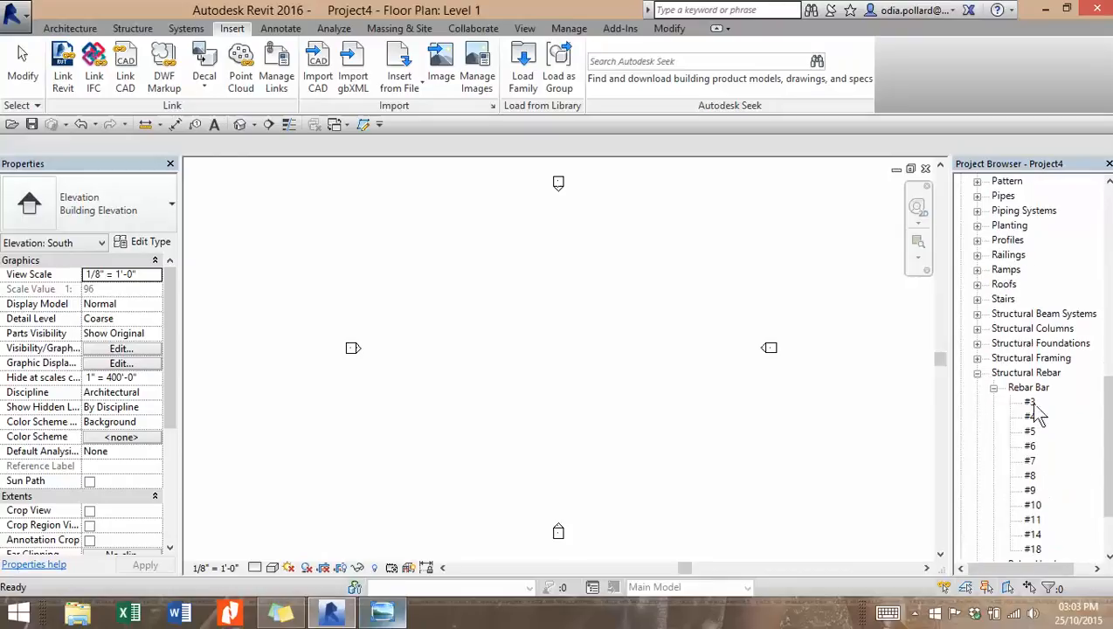
scroll(1057, 393, down, 2)
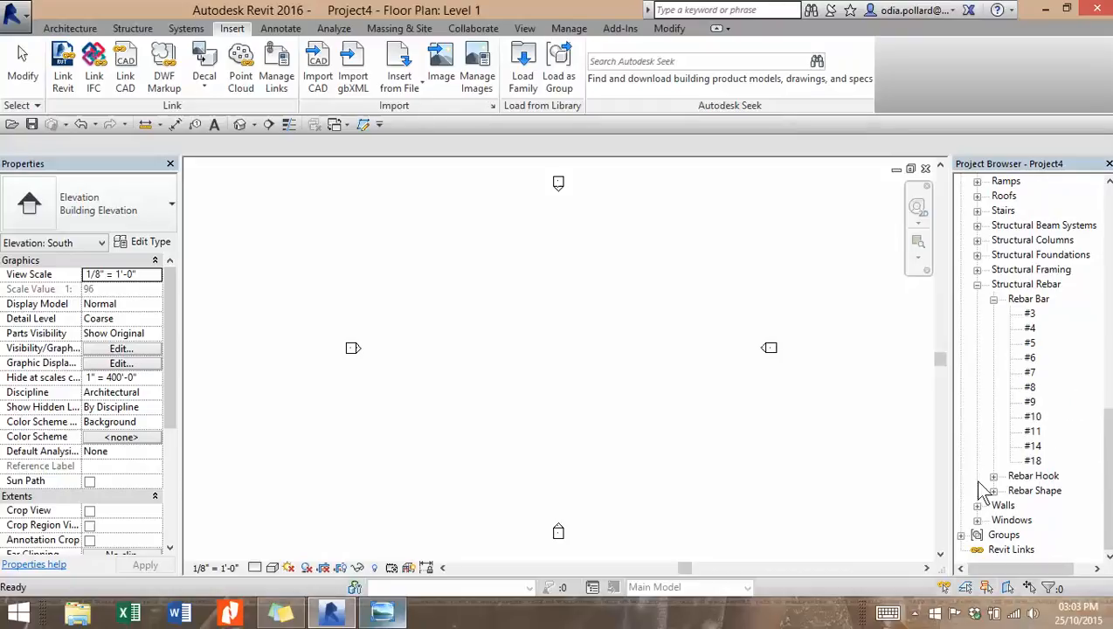
click(994, 301)
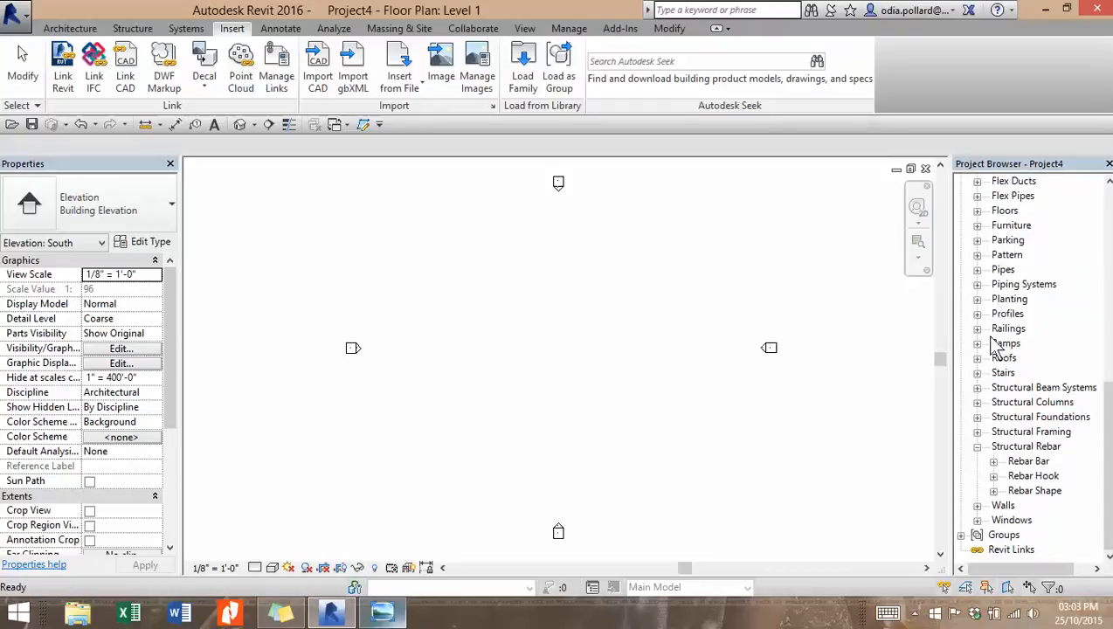
click(994, 491)
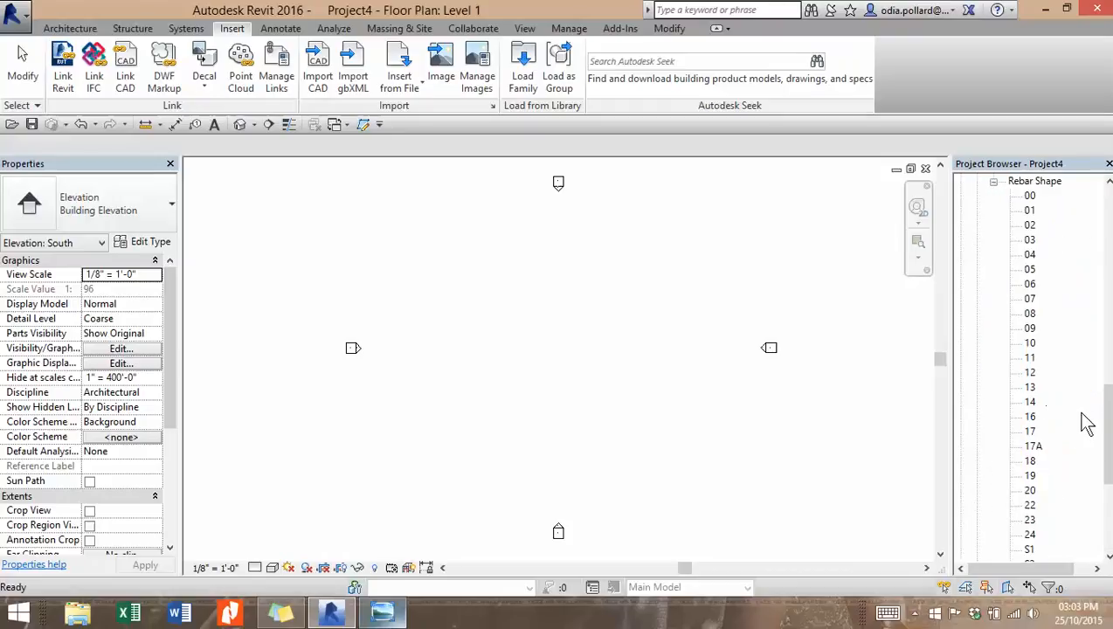
drag(1110, 436, 1109, 345)
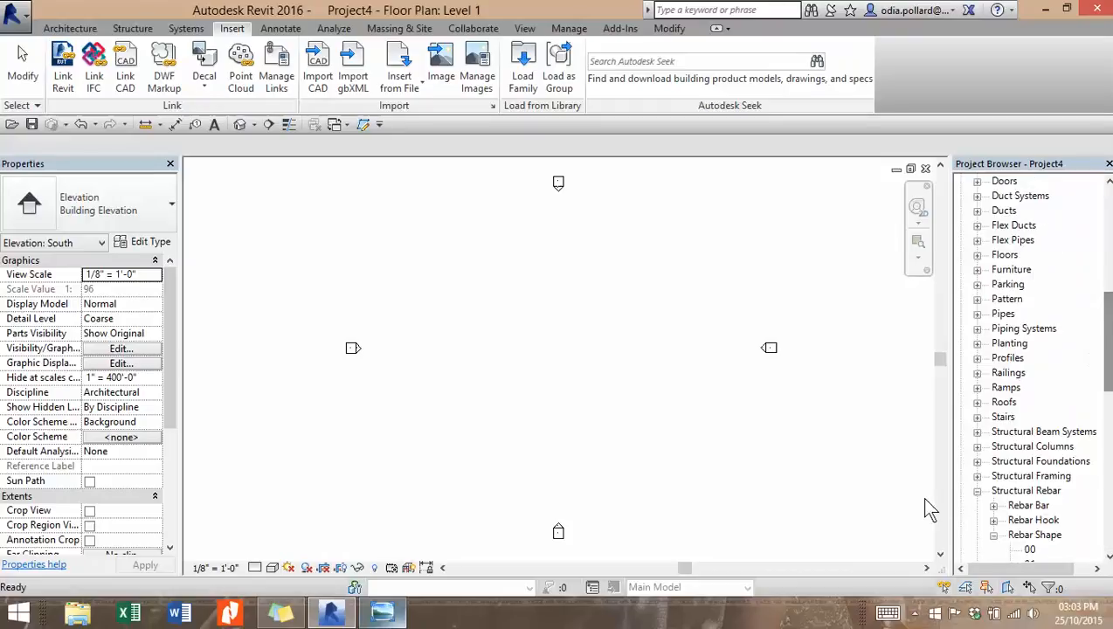
click(993, 534)
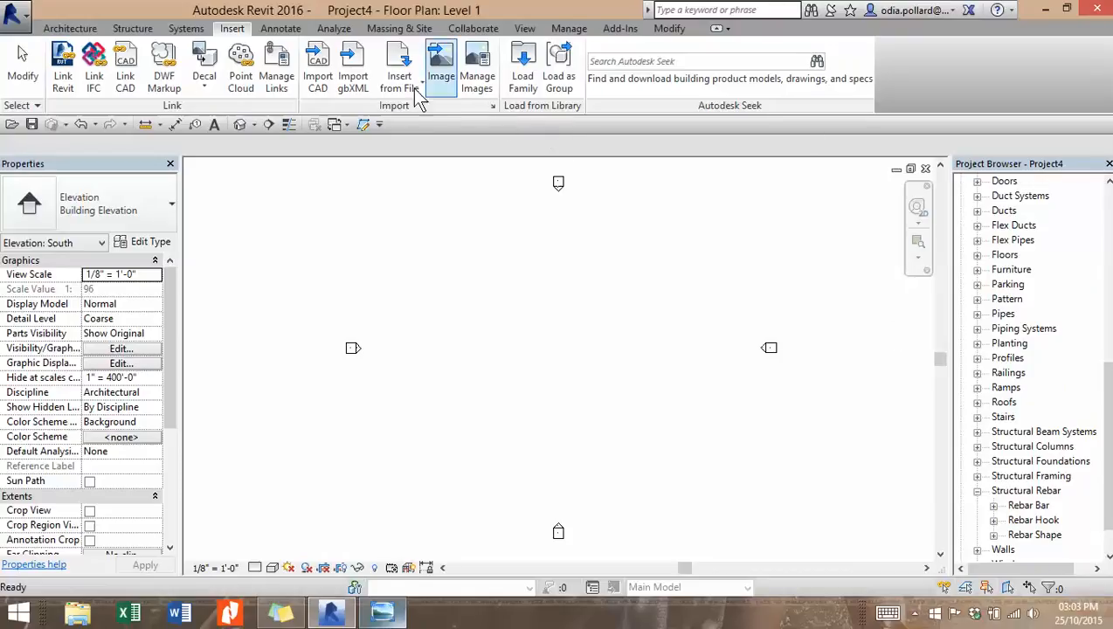
Step: Open the Rebar Cover Settings and consult the hand-drawn frame sketch in Windows Photo Viewer for the cover, returning to Revit
click(132, 28)
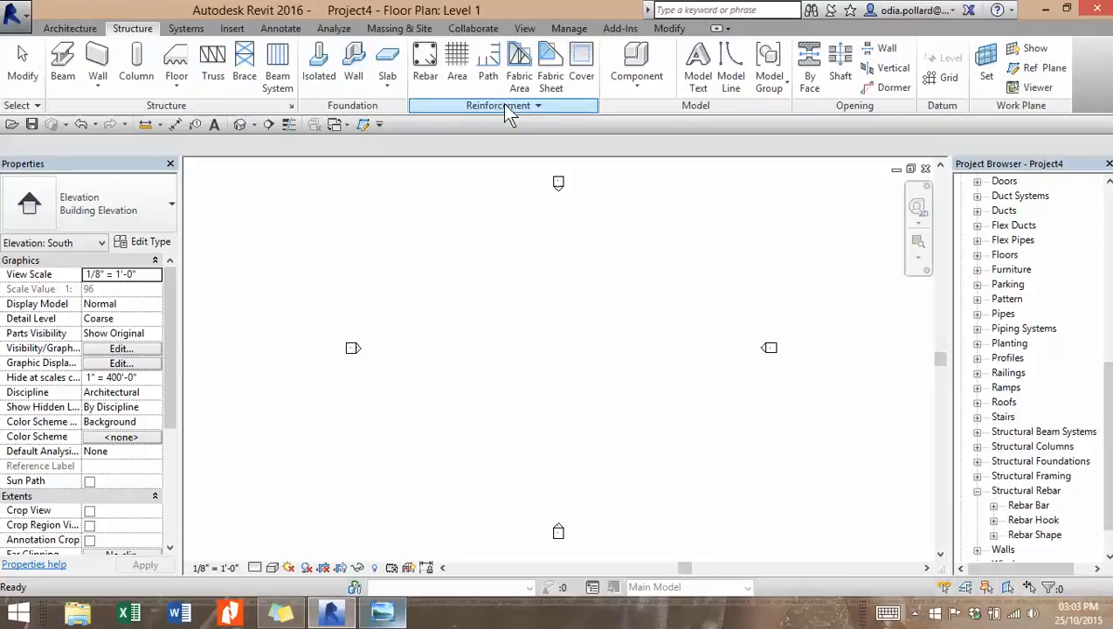
click(537, 105)
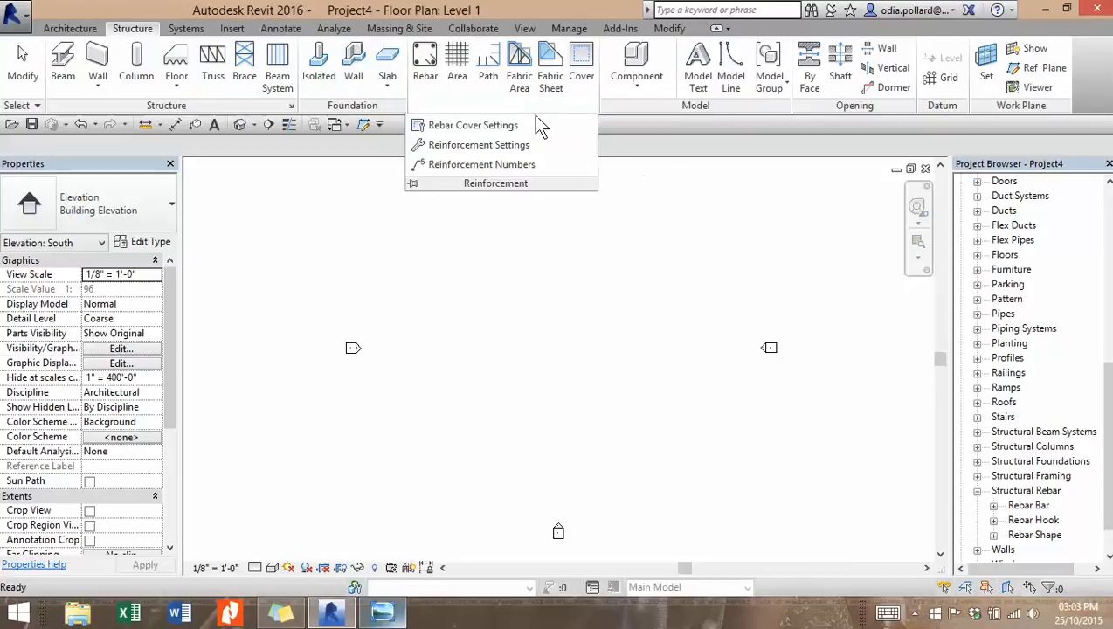
click(476, 125)
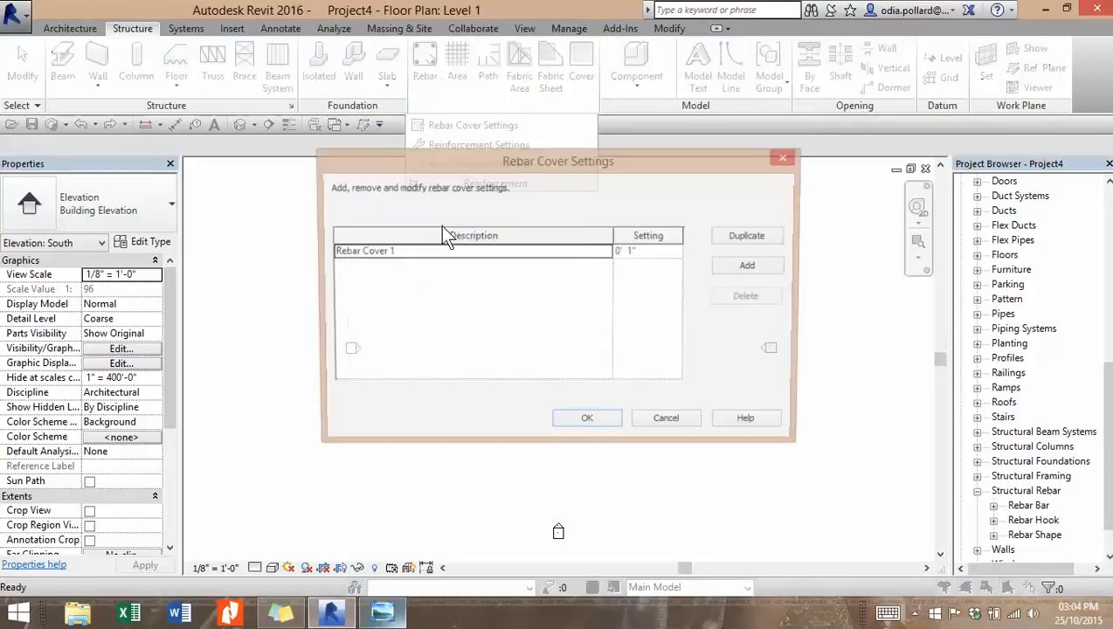
key(alt+Tab)
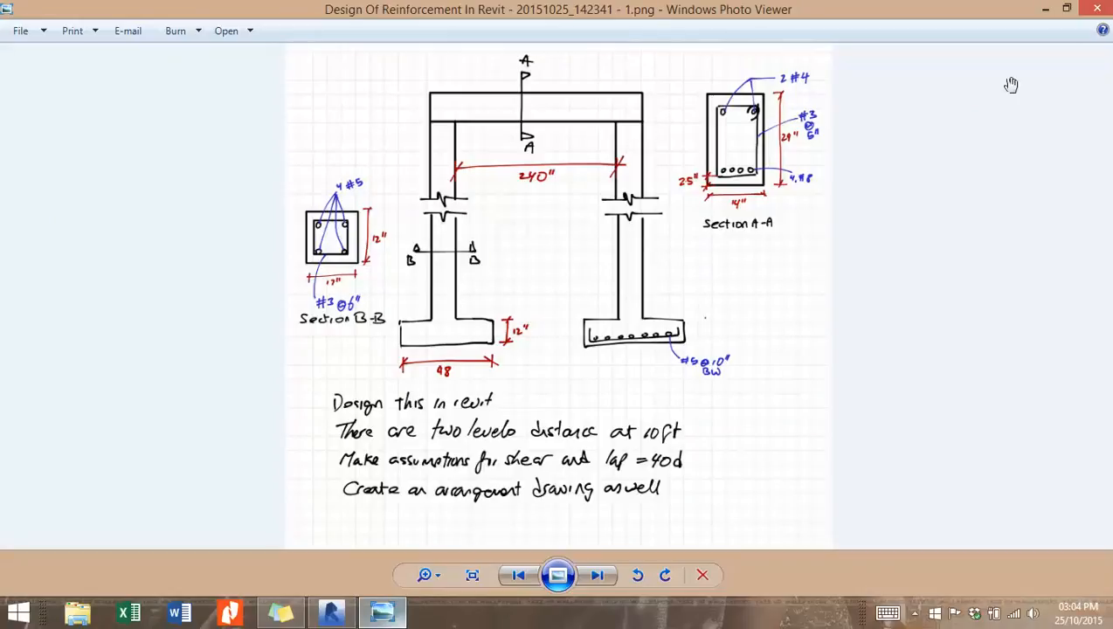
click(1044, 10)
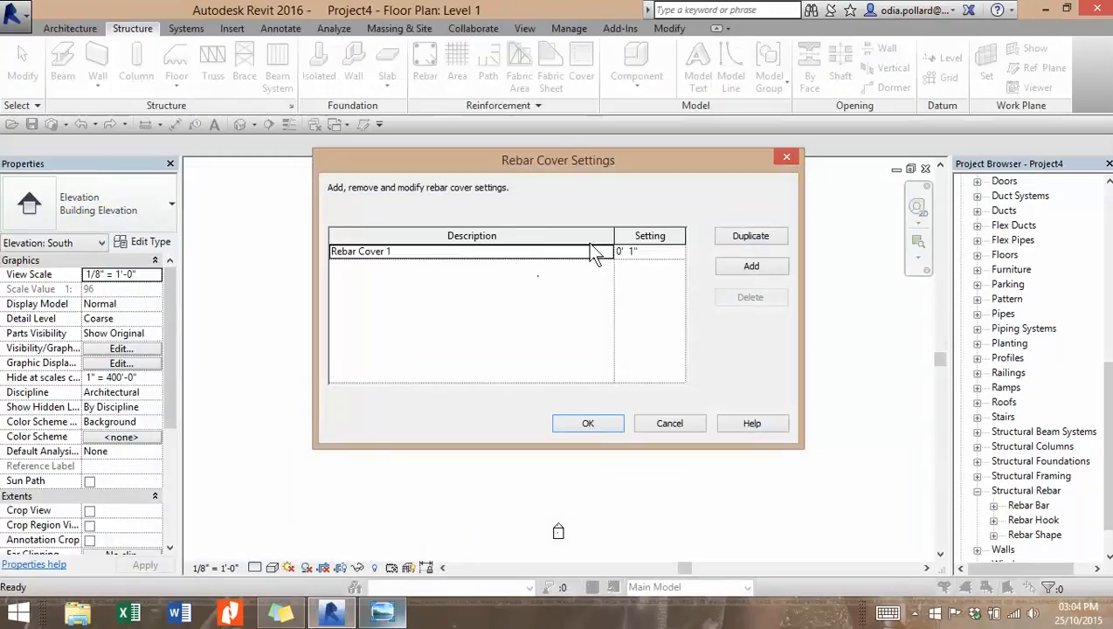
Step: Duplicate Rebar Cover 1 twice and rename the first copy "Beam Cover"
click(741, 236)
click(737, 236)
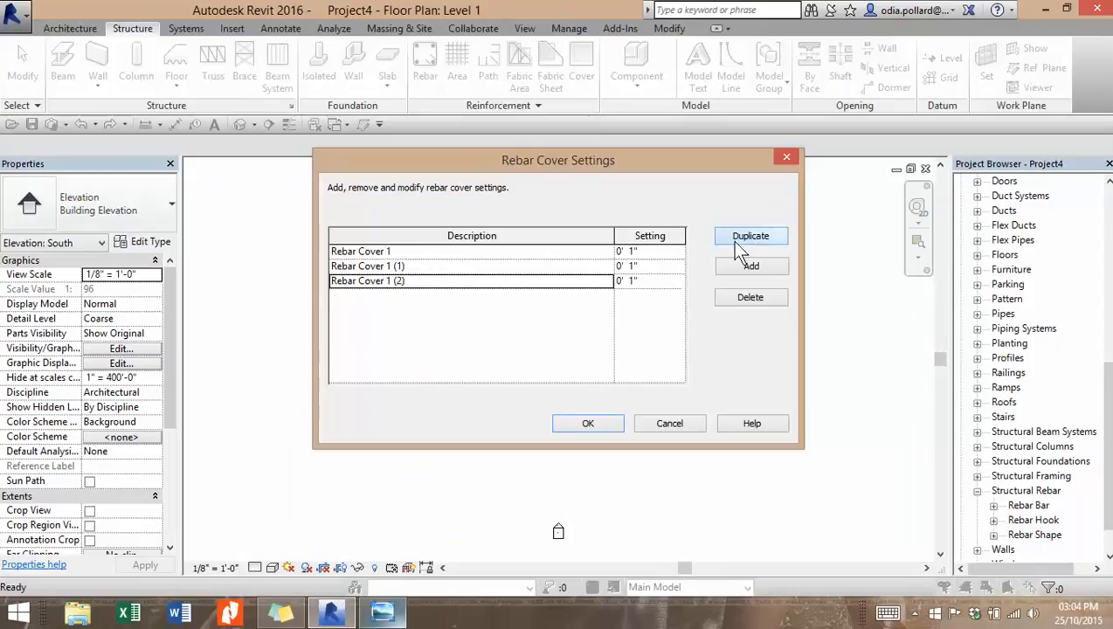
click(404, 269)
click(407, 267)
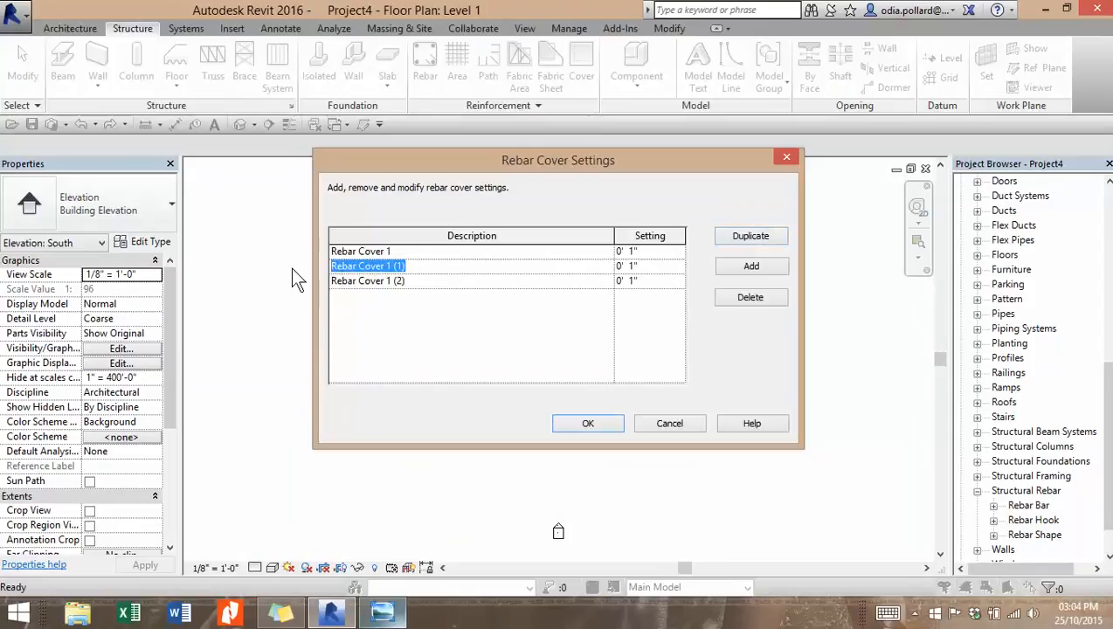
text(Beam)
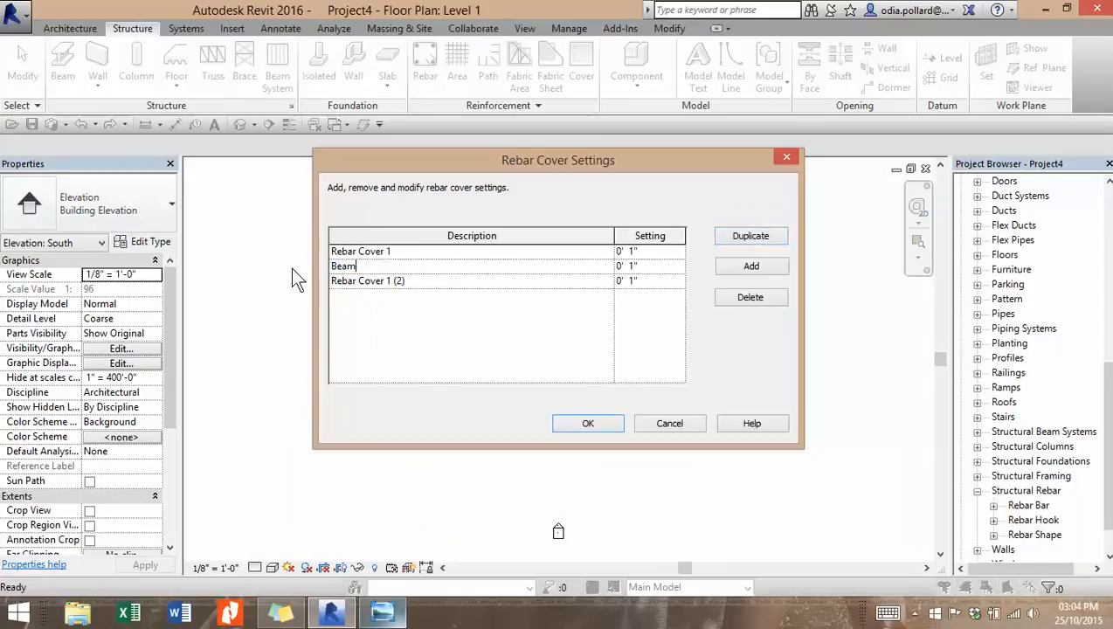
text( Cover)
Step: Rename the second duplicate cover "Fottings Cover" and add a further duplicate named "Column Cover"
click(407, 280)
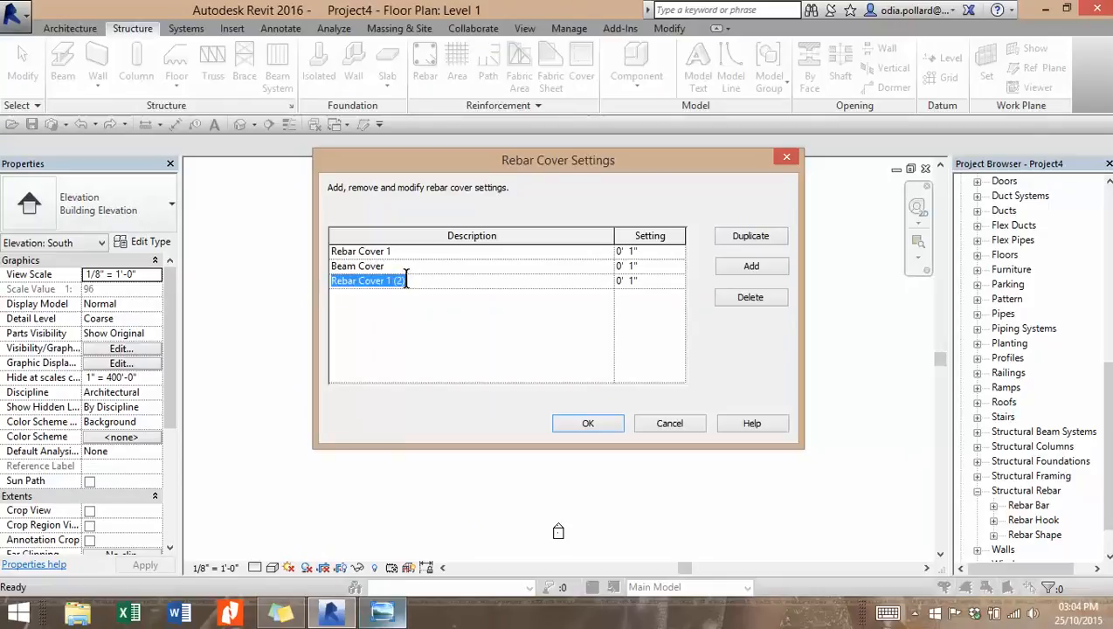
drag(423, 279, 292, 281)
text(Re)
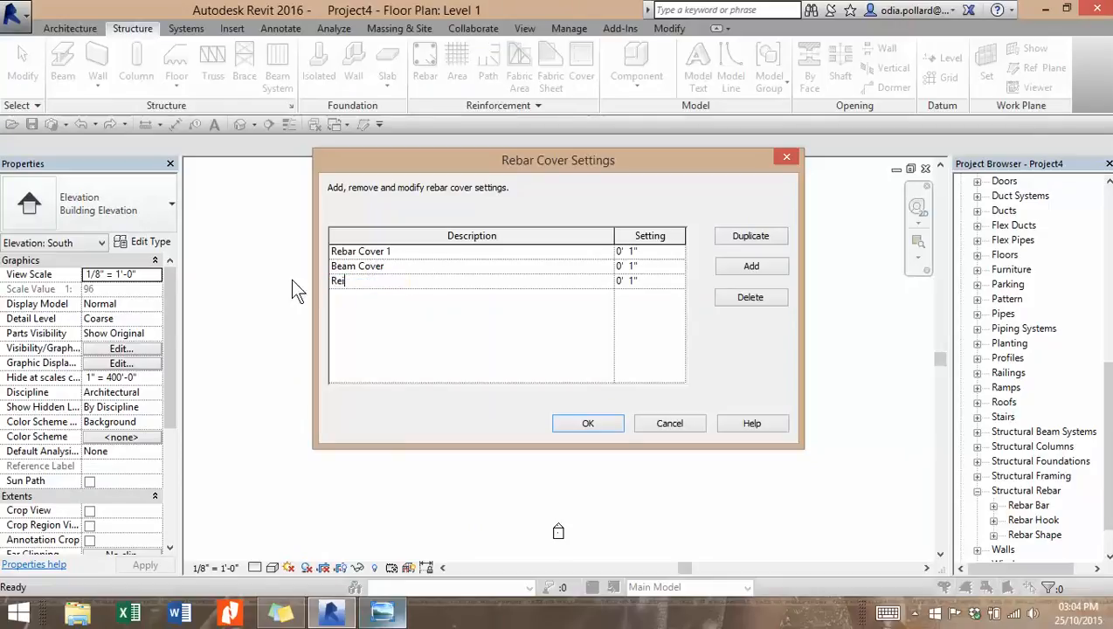
key(BackSpace)
key(BackSpace)
text(Fottings Cover)
click(754, 244)
click(427, 298)
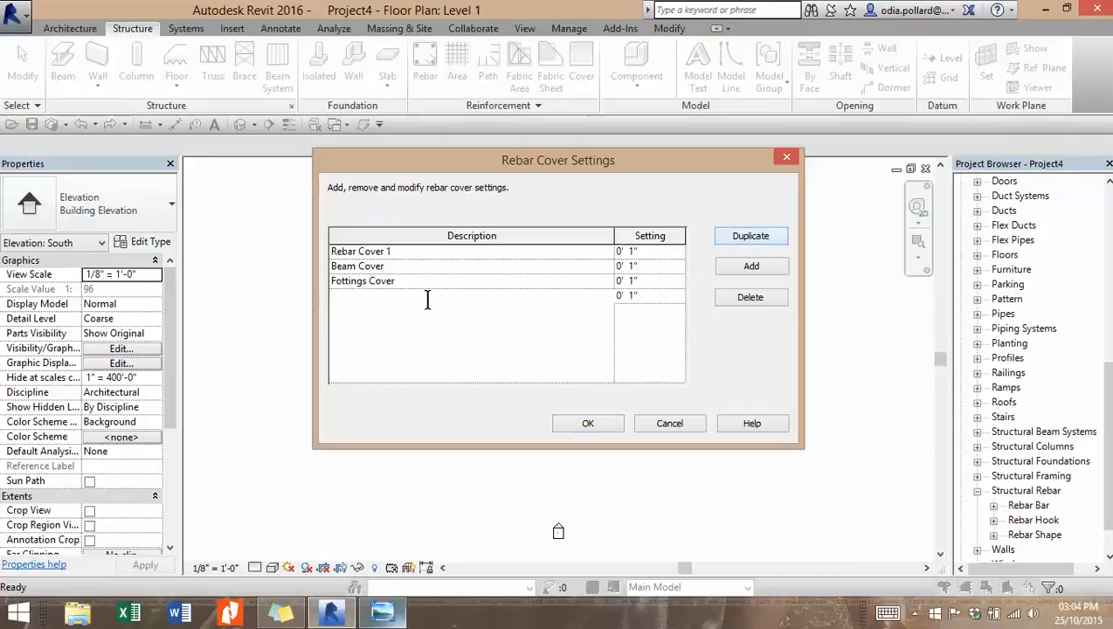
text(Column Cover)
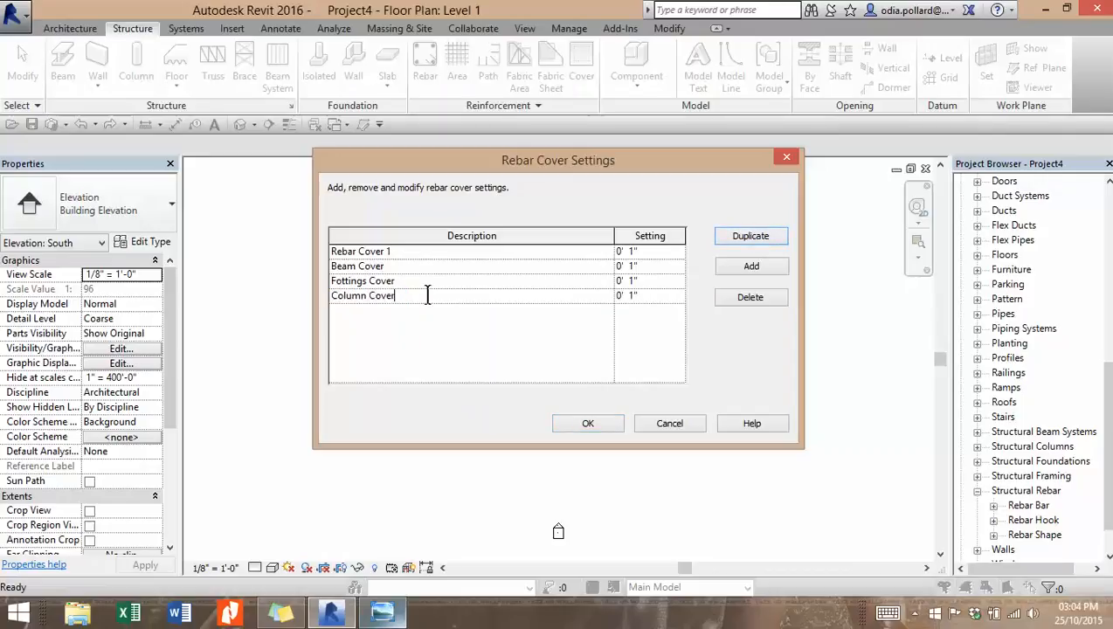
Step: Set the cover distances to 0' 2 1/2" for Beam Cover, 0' 3" for Fottings Cover and 0' 1 1/2" for Column Cover
click(647, 264)
text(2 1/2)
click(659, 283)
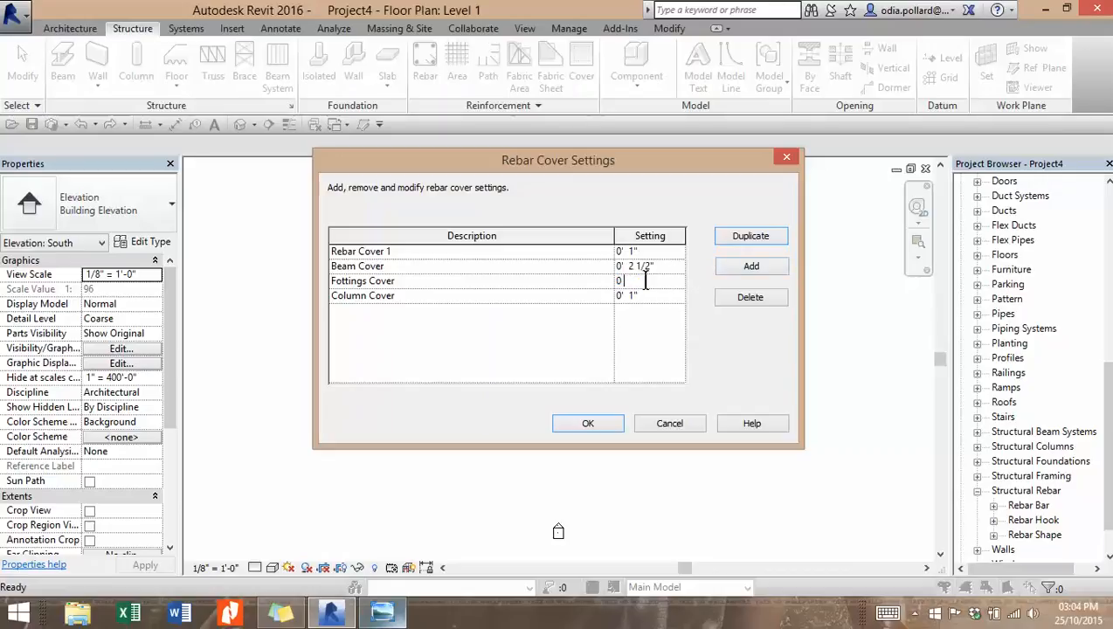
text(3)
click(637, 295)
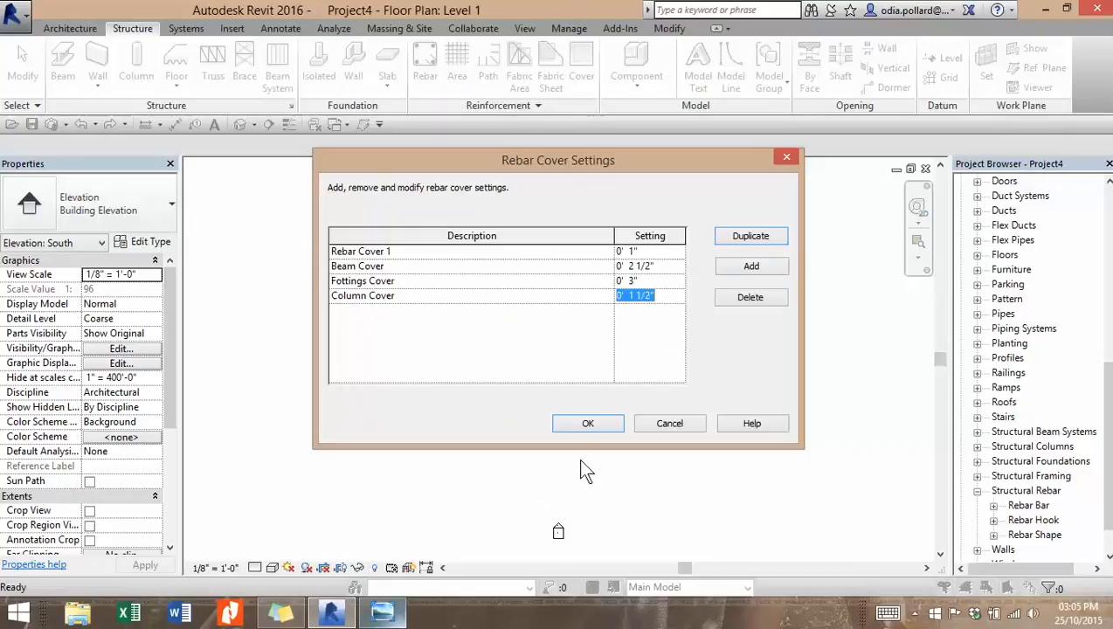
Step: Accept the rebar cover settings and collapse the Families branch of the project tree
click(587, 426)
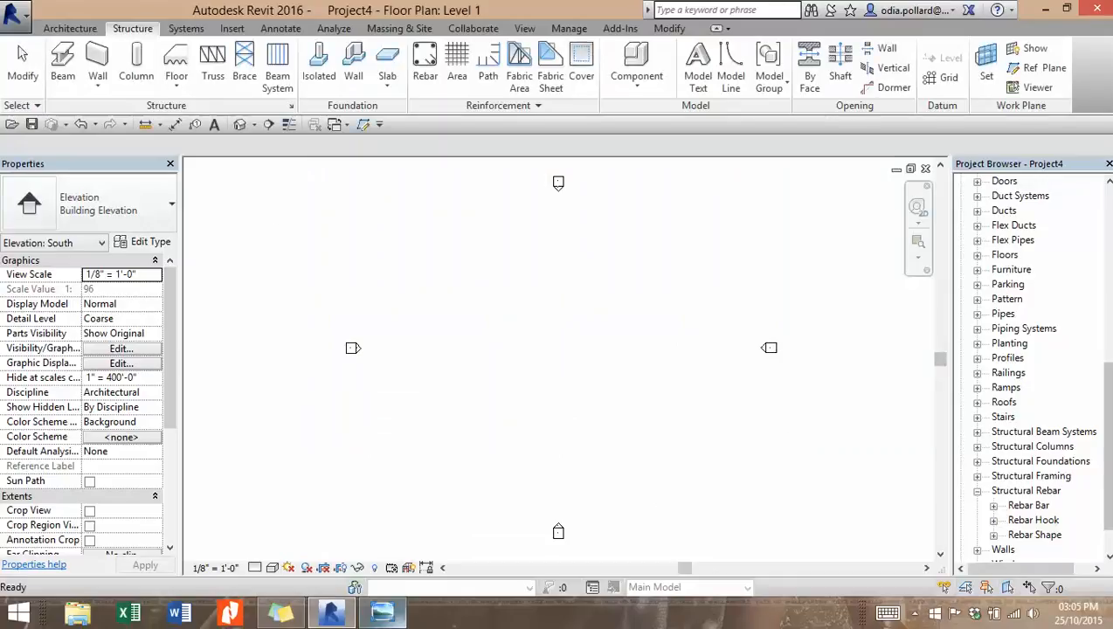
scroll(982, 310, up, 9)
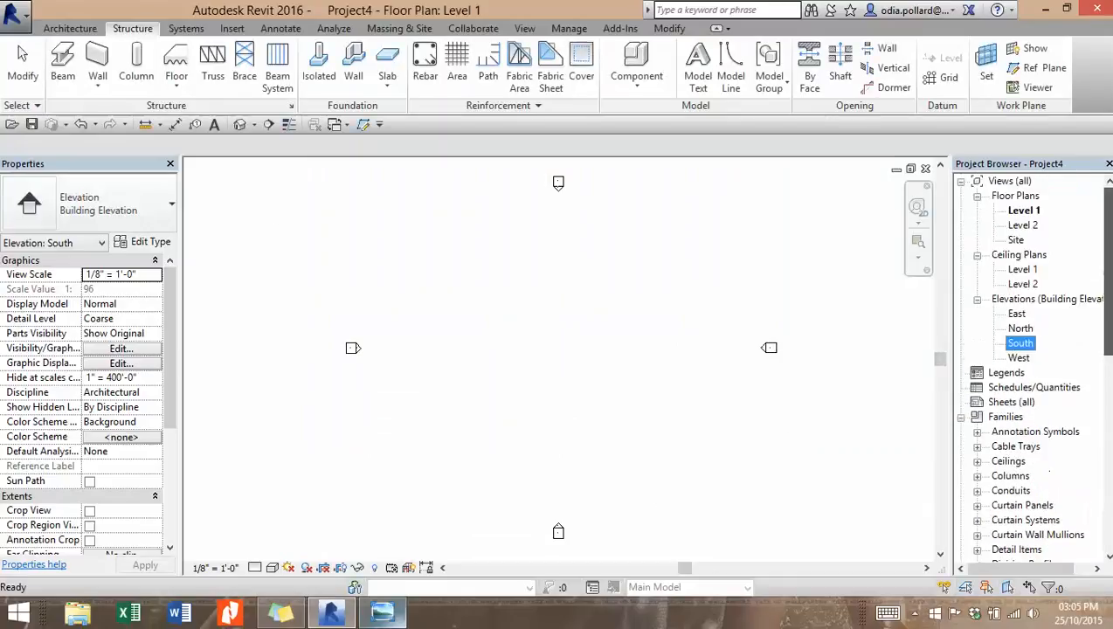
click(961, 417)
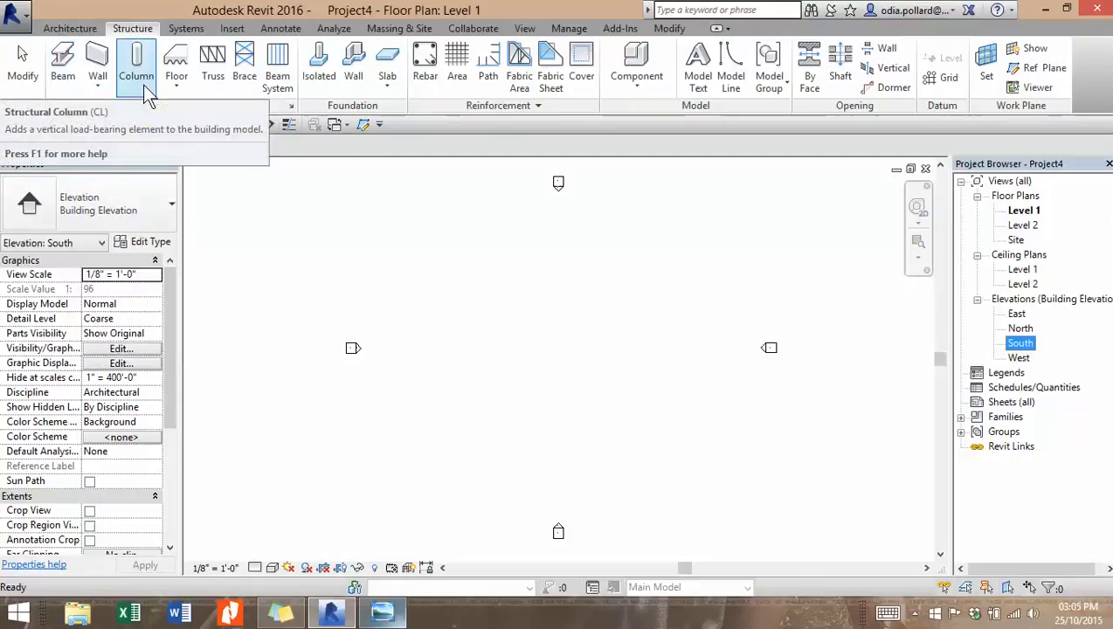
Step: Start loading a family and browse to the Concrete folder under US Imperial, Structural Columns
click(231, 30)
click(523, 72)
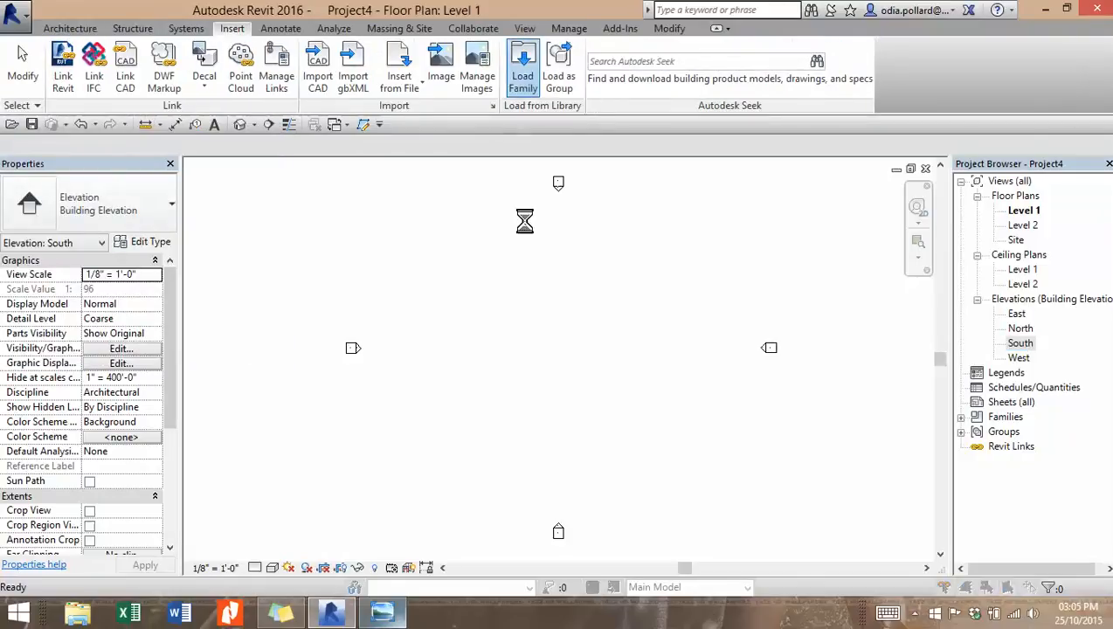
click(969, 146)
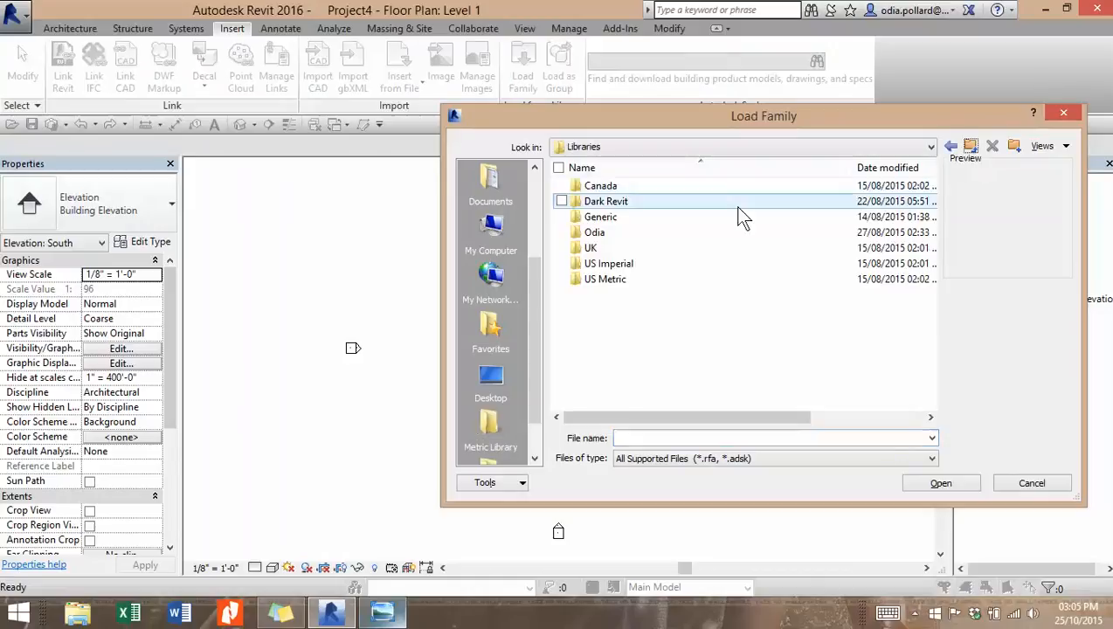
double_click(634, 264)
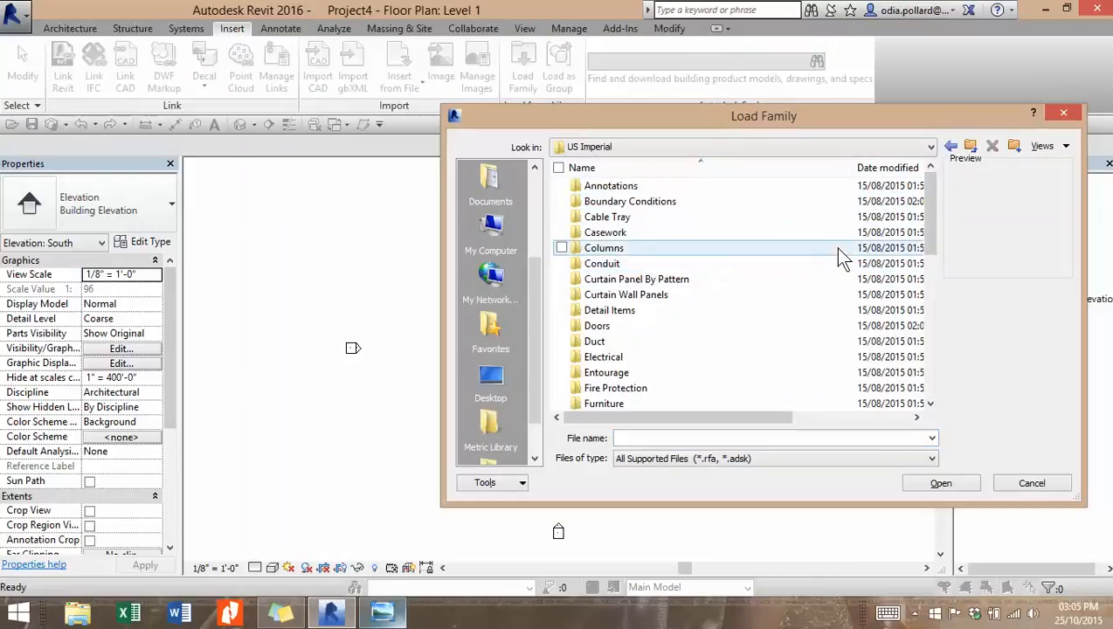
scroll(933, 310, down, 2)
scroll(928, 340, down, 5)
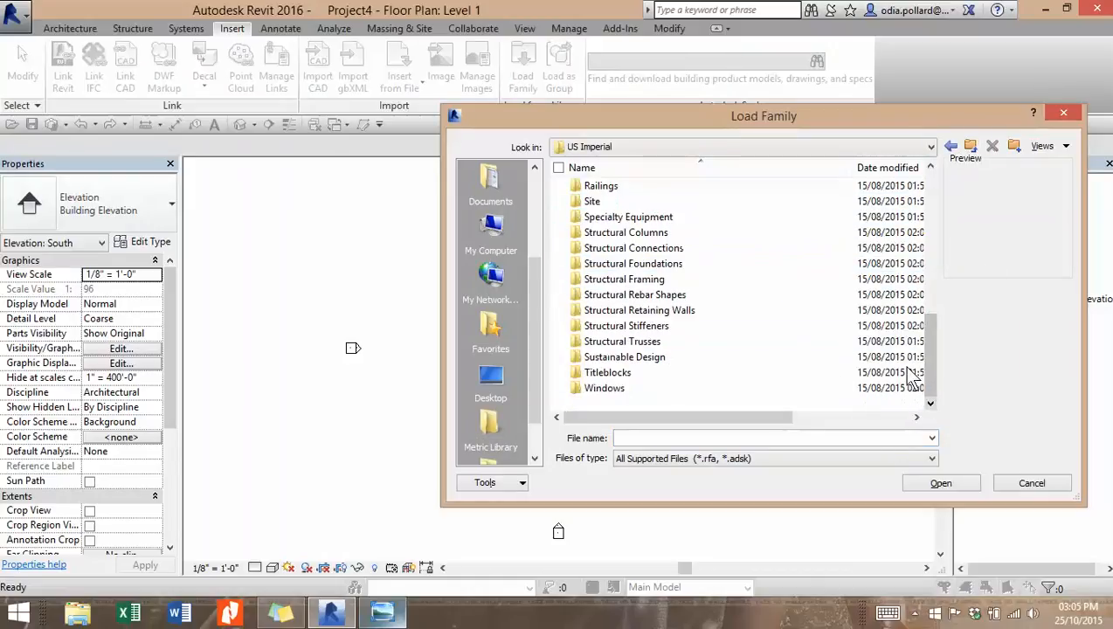
double_click(648, 233)
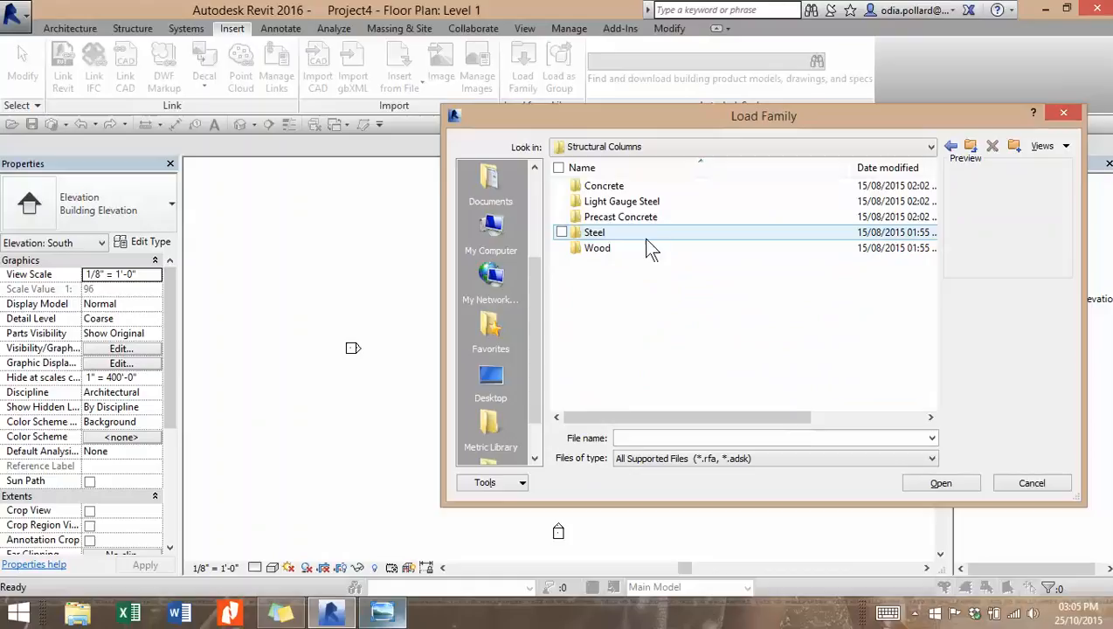
double_click(621, 186)
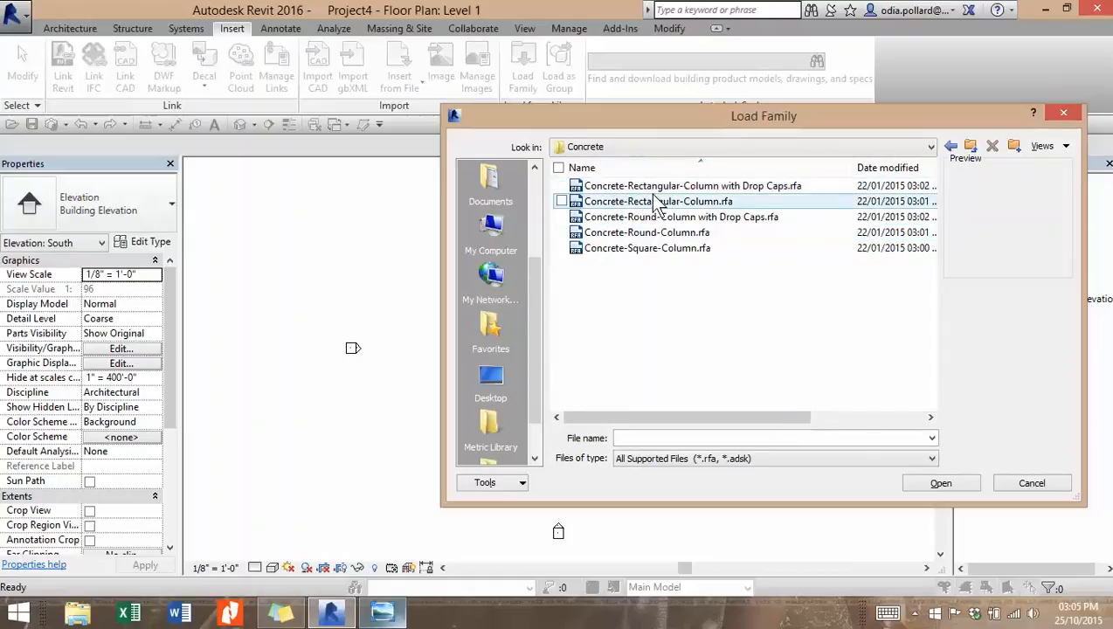
Step: Consult the column section in the Windows Photo Viewer sketch, return to Revit and load Concrete-Round-Column.rfa
click(384, 611)
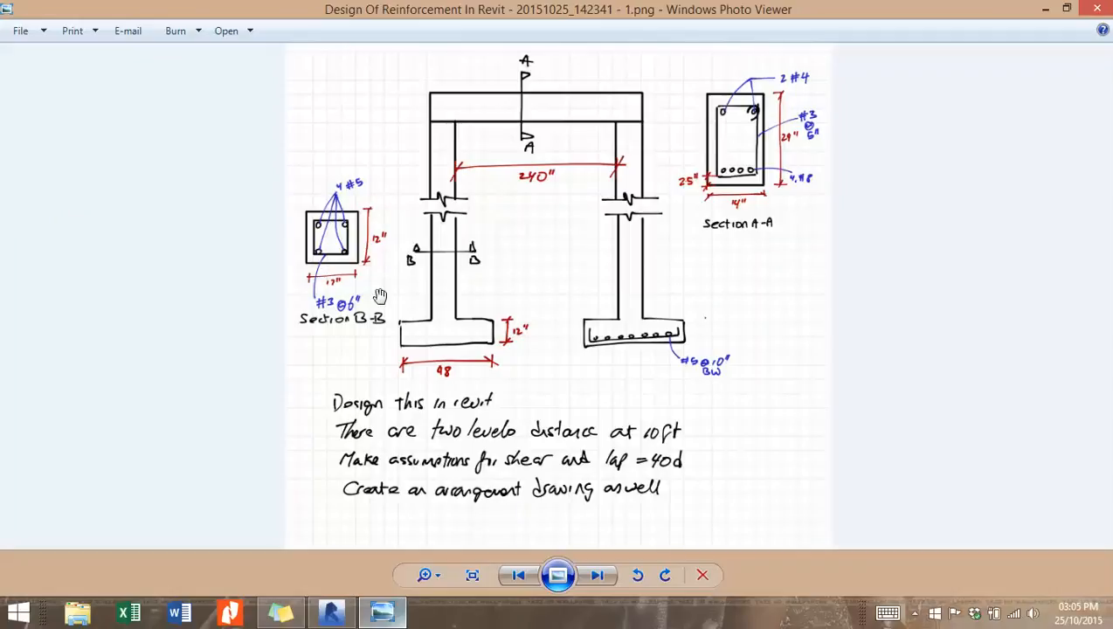
click(1048, 8)
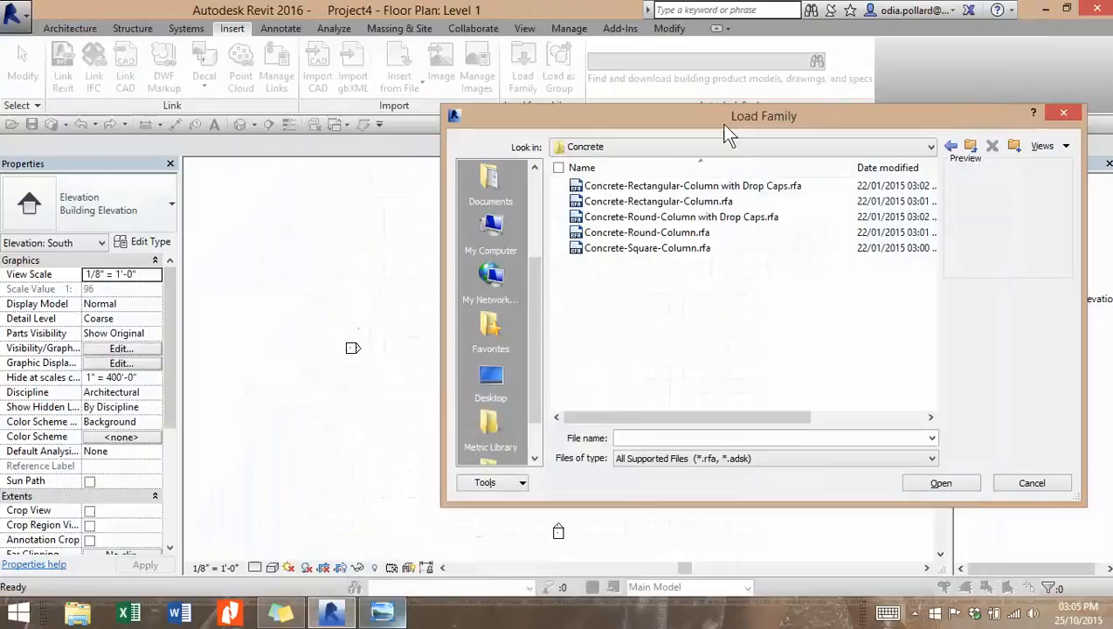
click(660, 233)
click(941, 483)
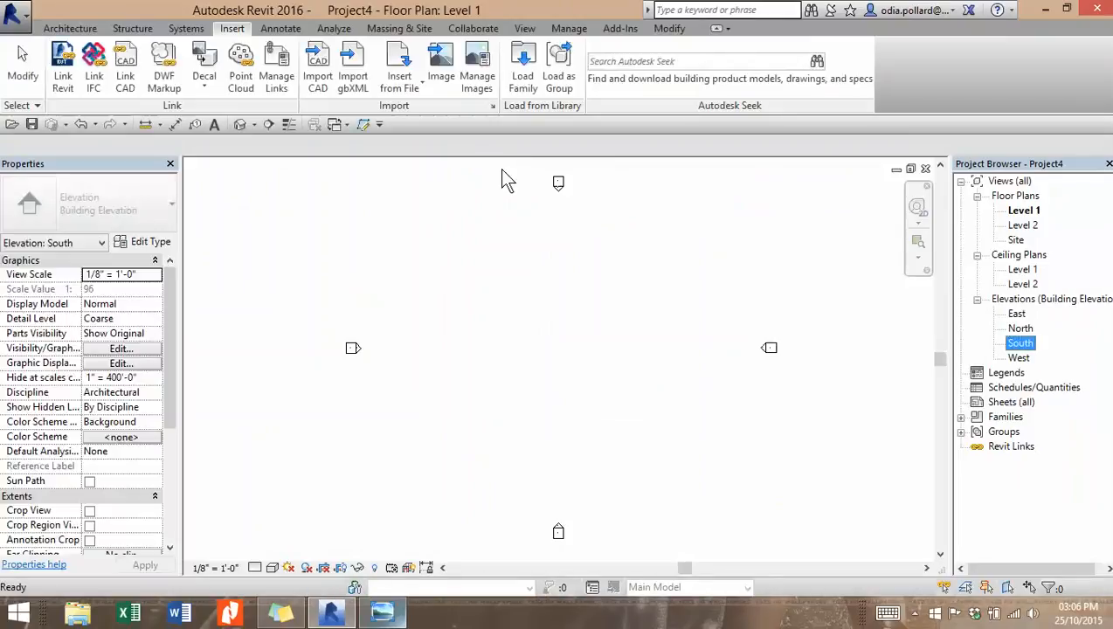
Step: Load the Footing-Rectangular.rfa family from the US Imperial Structural Foundations library
click(521, 81)
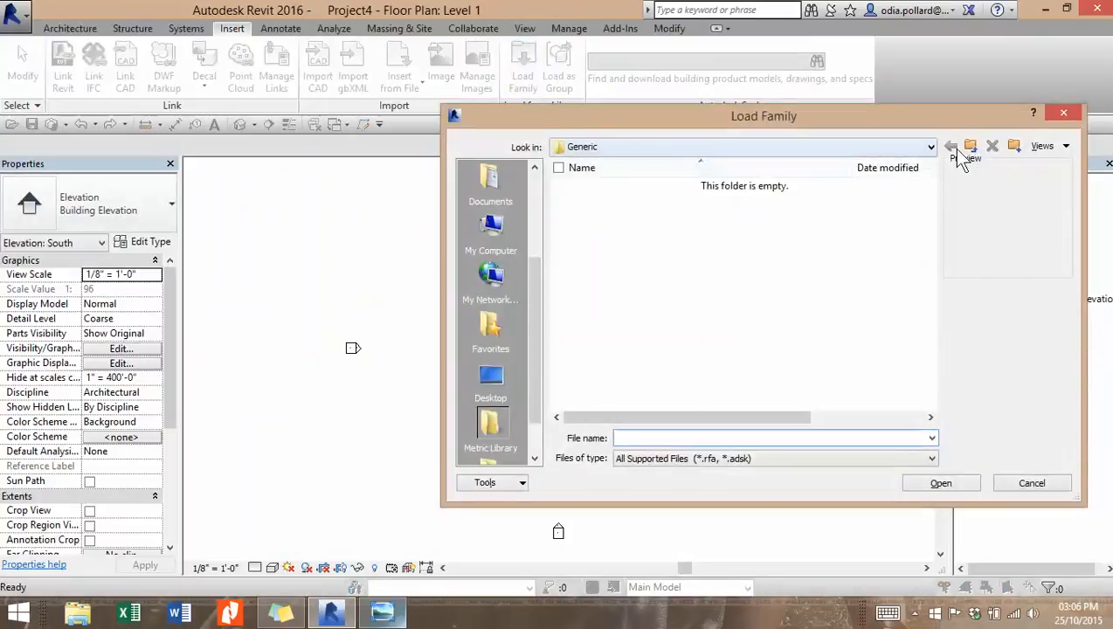
click(968, 147)
double_click(640, 264)
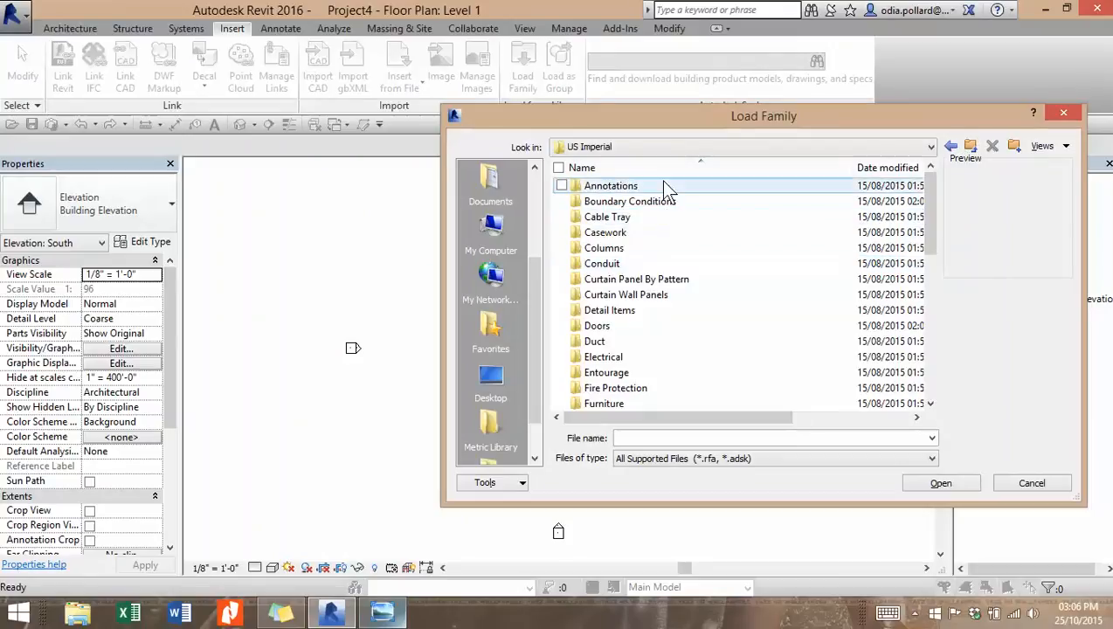
mouse_move(928, 238)
mouse_down()
mouse_move(934, 316)
mouse_move(917, 415)
mouse_up()
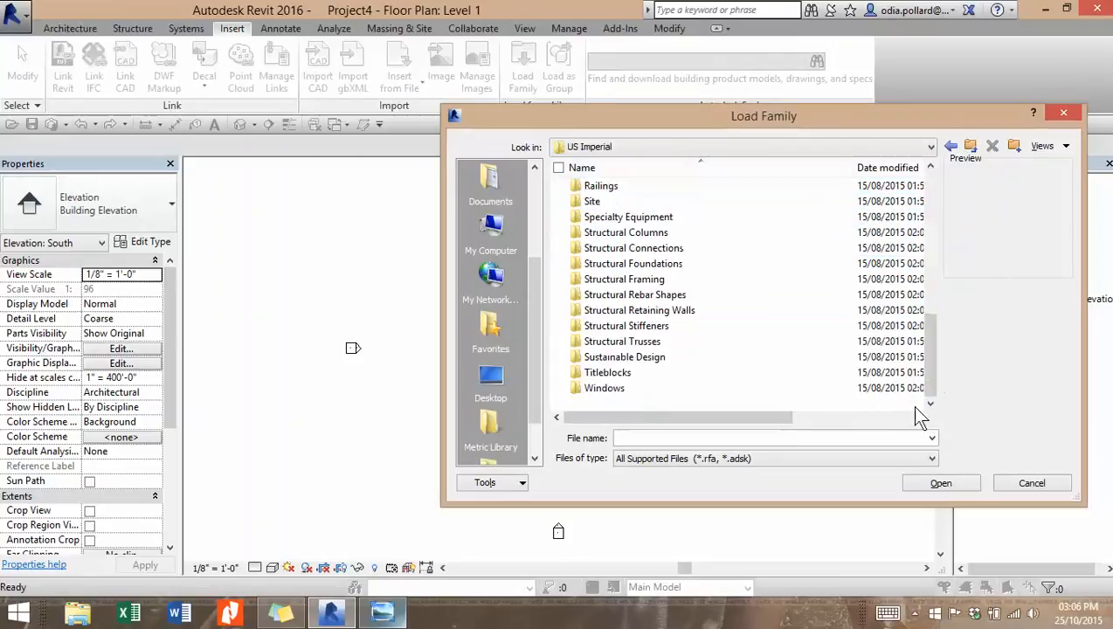
click(646, 265)
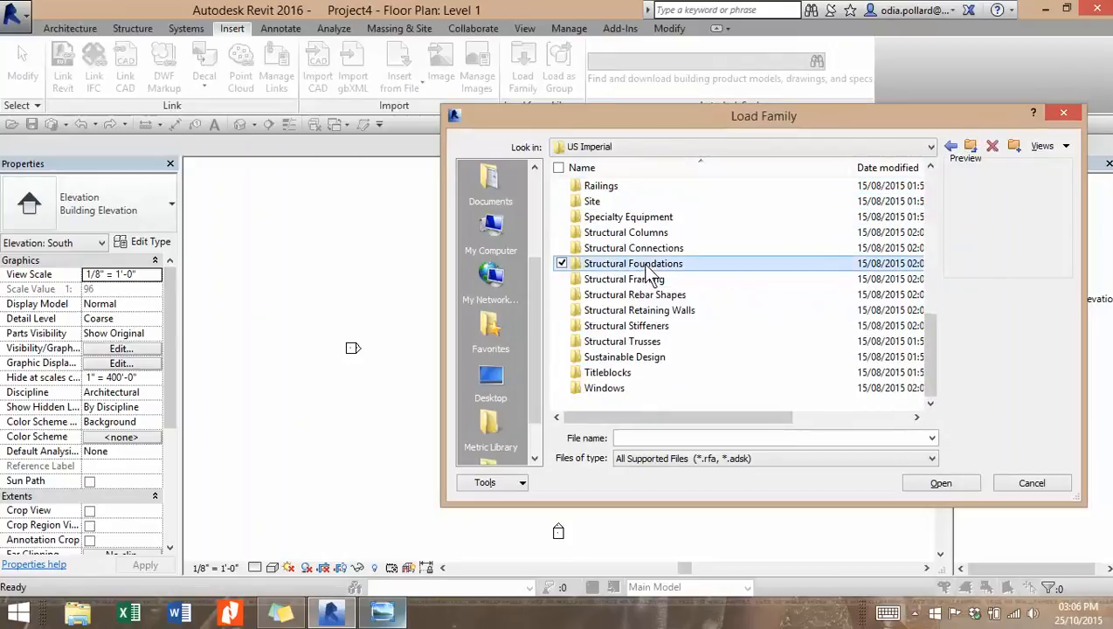
double_click(642, 263)
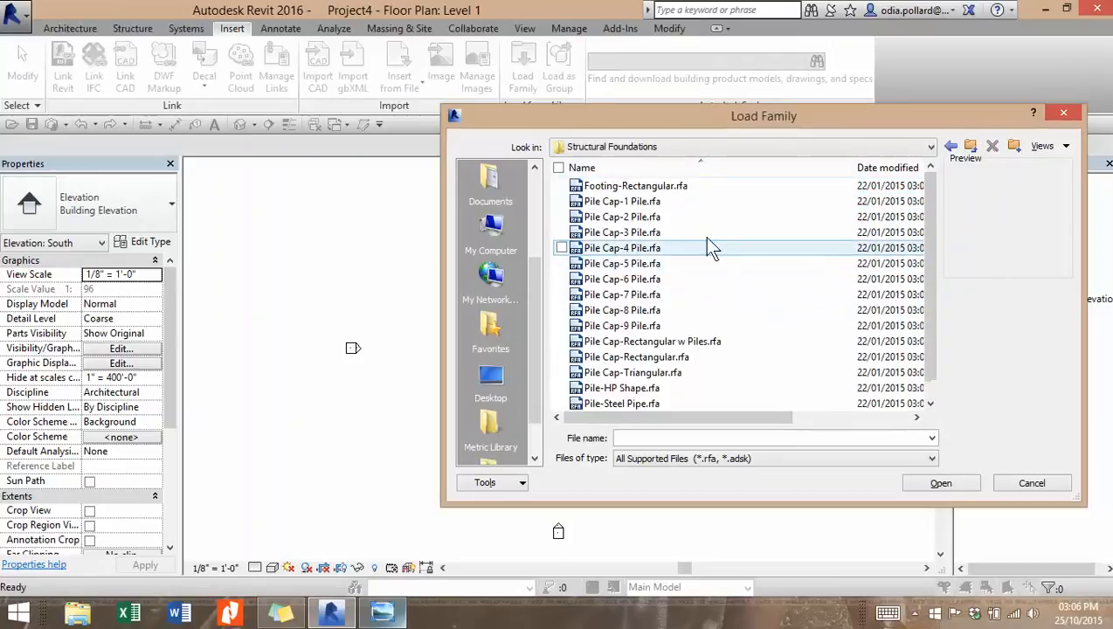
click(621, 191)
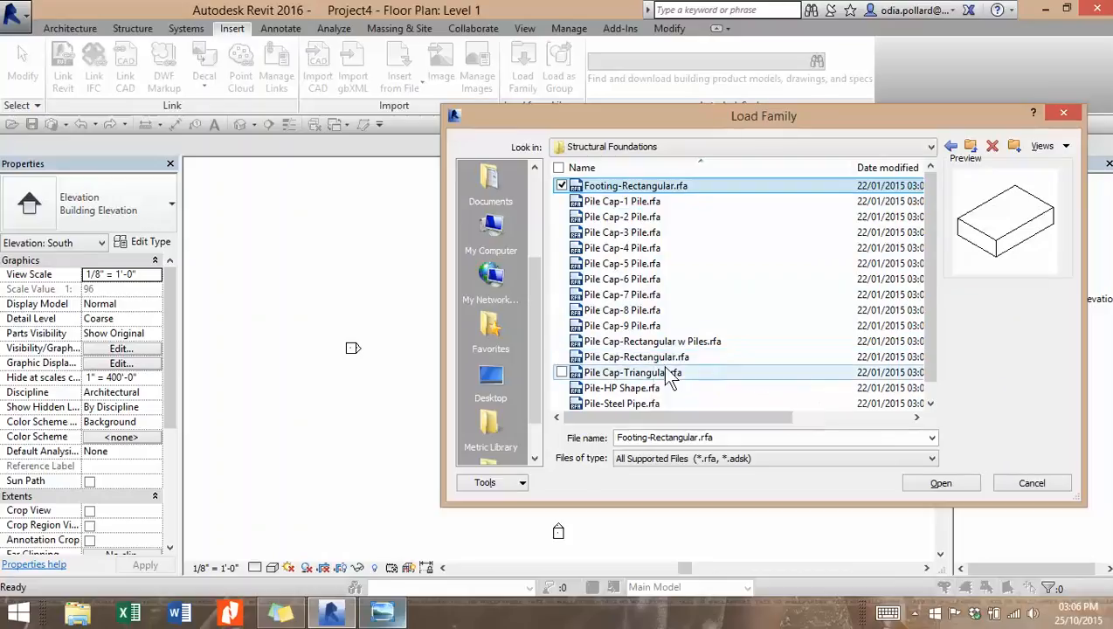
scroll(922, 320, down, 3)
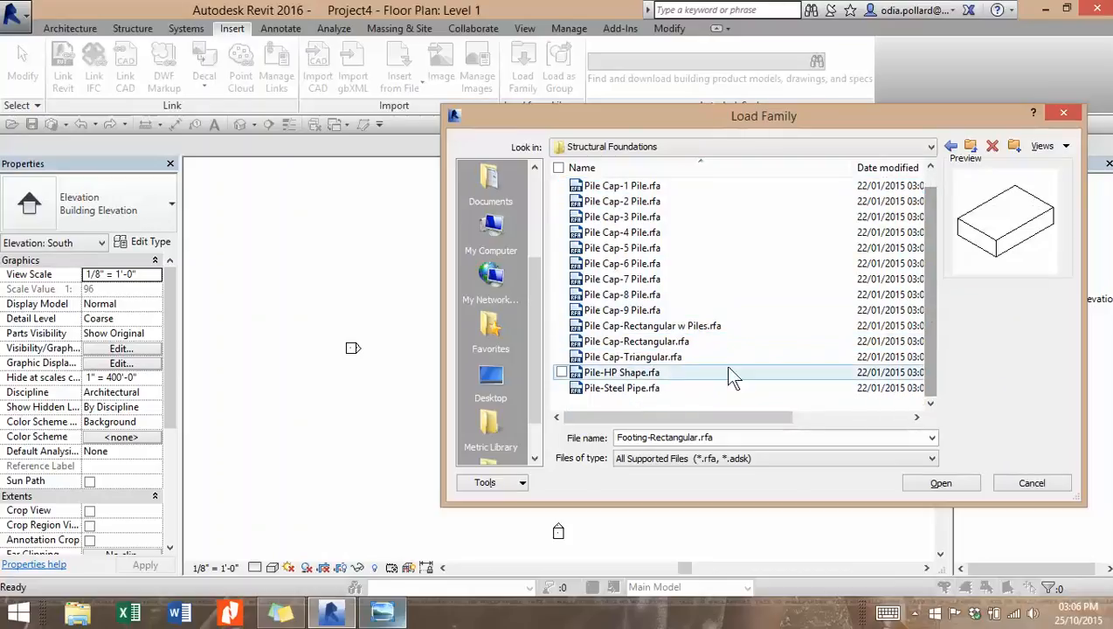
drag(941, 344, 942, 368)
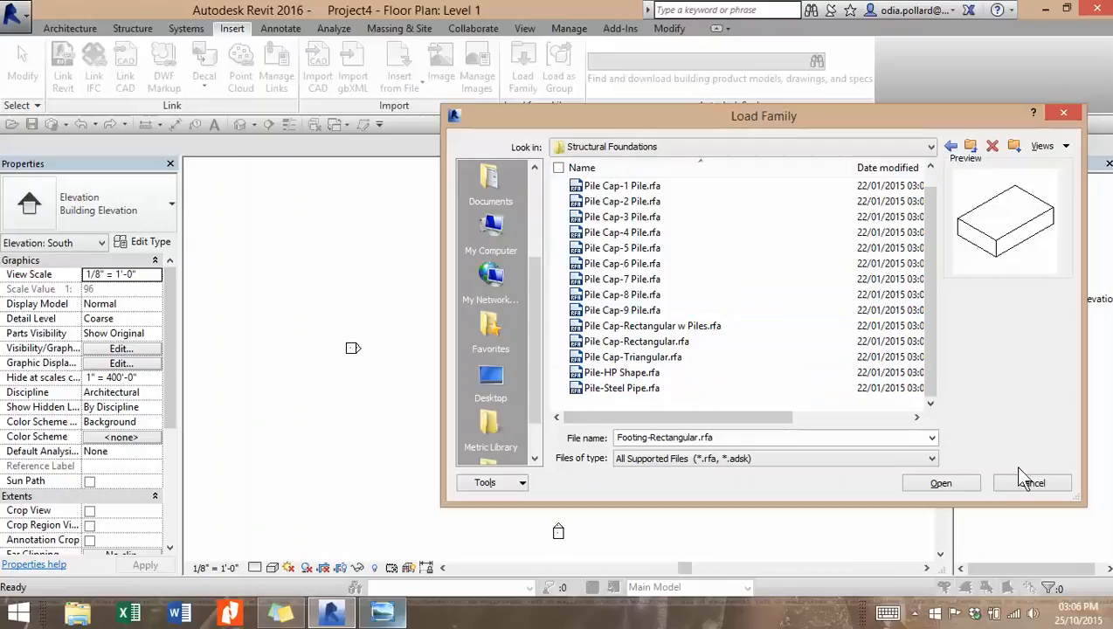
click(956, 489)
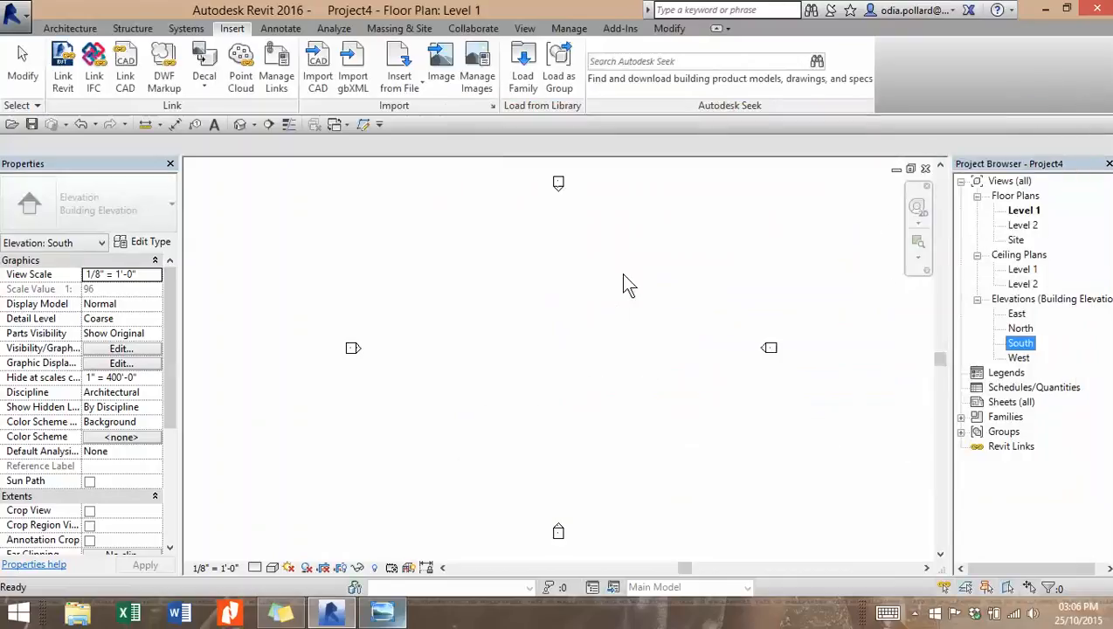
Step: Load the Concrete-Rectangular Beam.rfa family from the Concrete folder of the US Imperial Structural Framing library
click(522, 68)
click(970, 145)
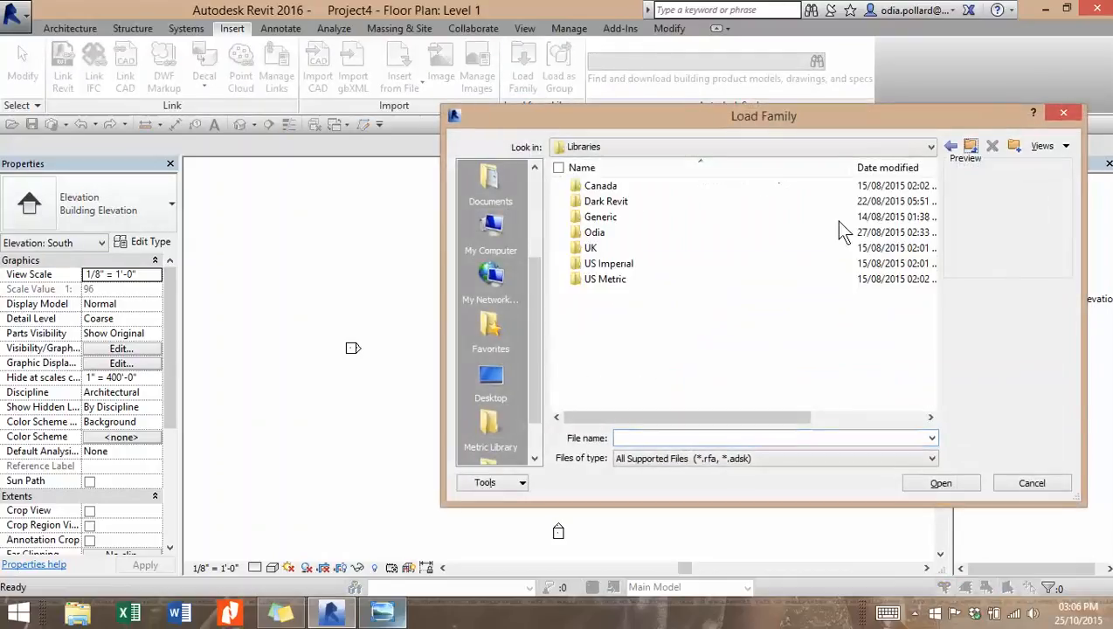
double_click(655, 261)
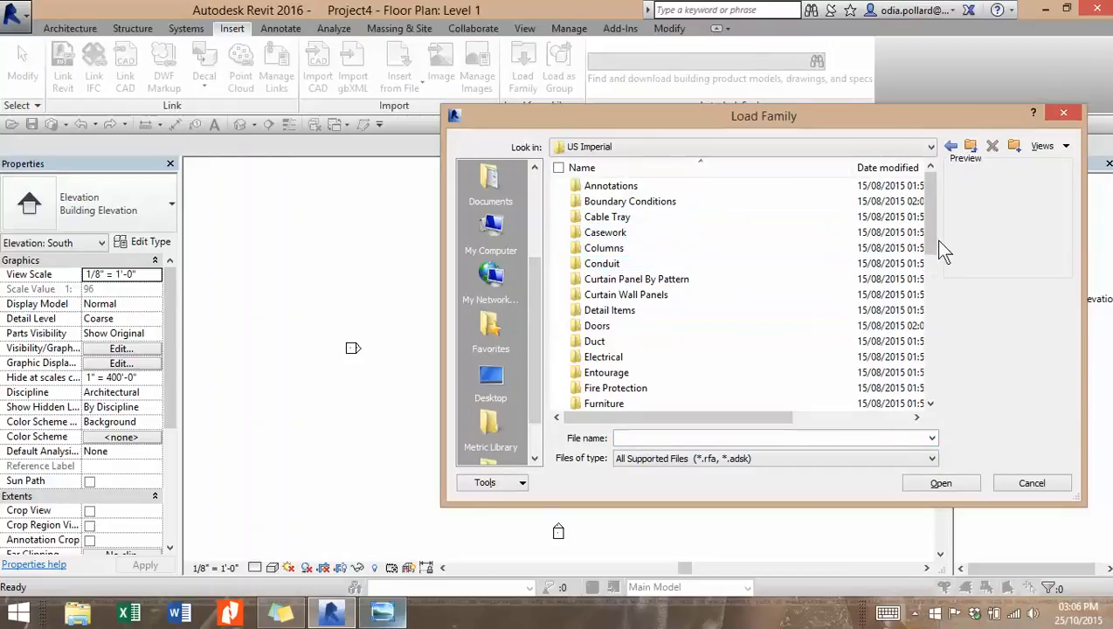
drag(933, 241, 672, 340)
drag(939, 235, 951, 442)
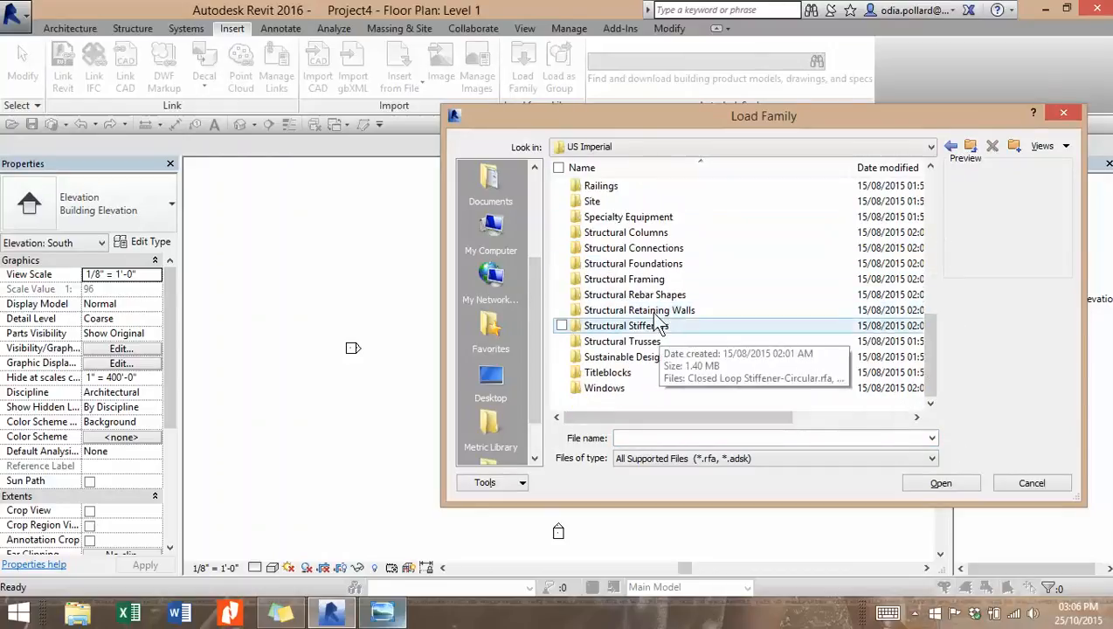
click(646, 279)
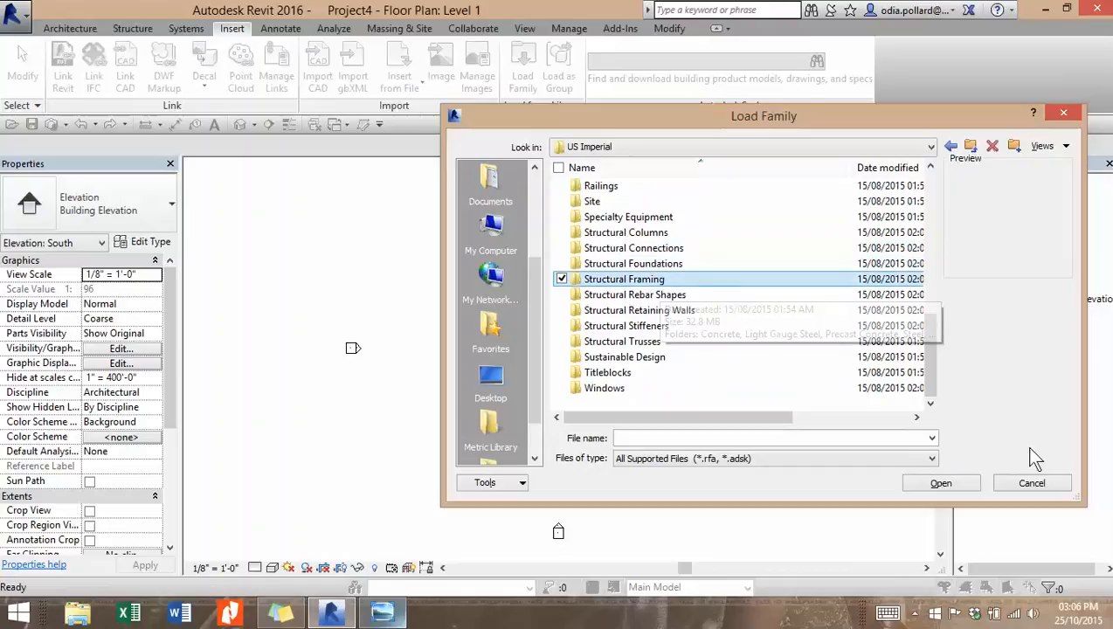
click(951, 482)
double_click(611, 187)
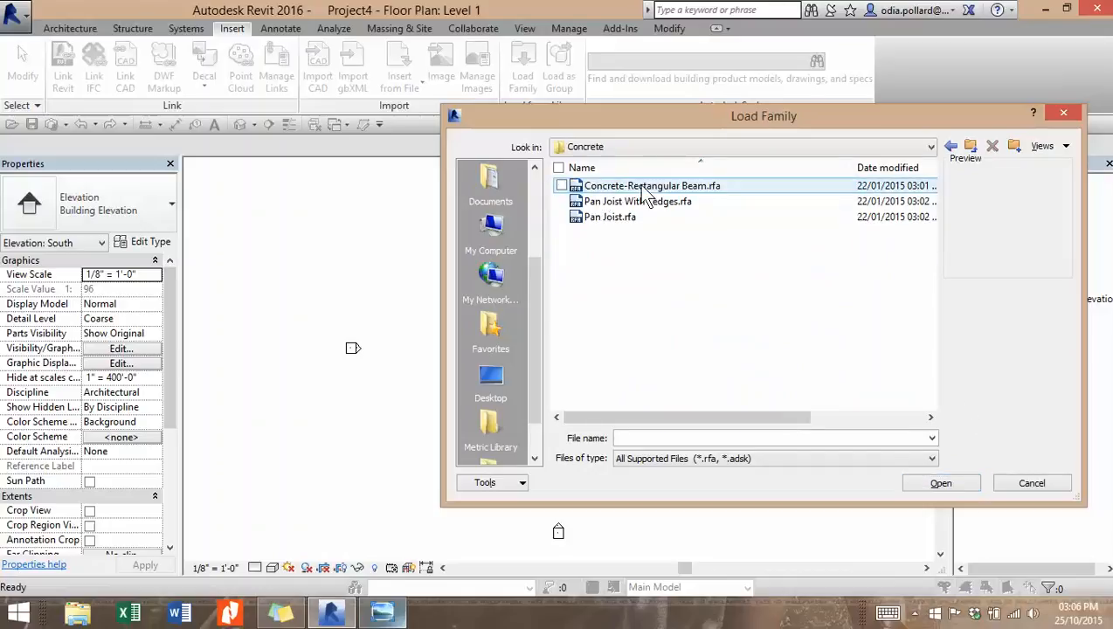
click(642, 188)
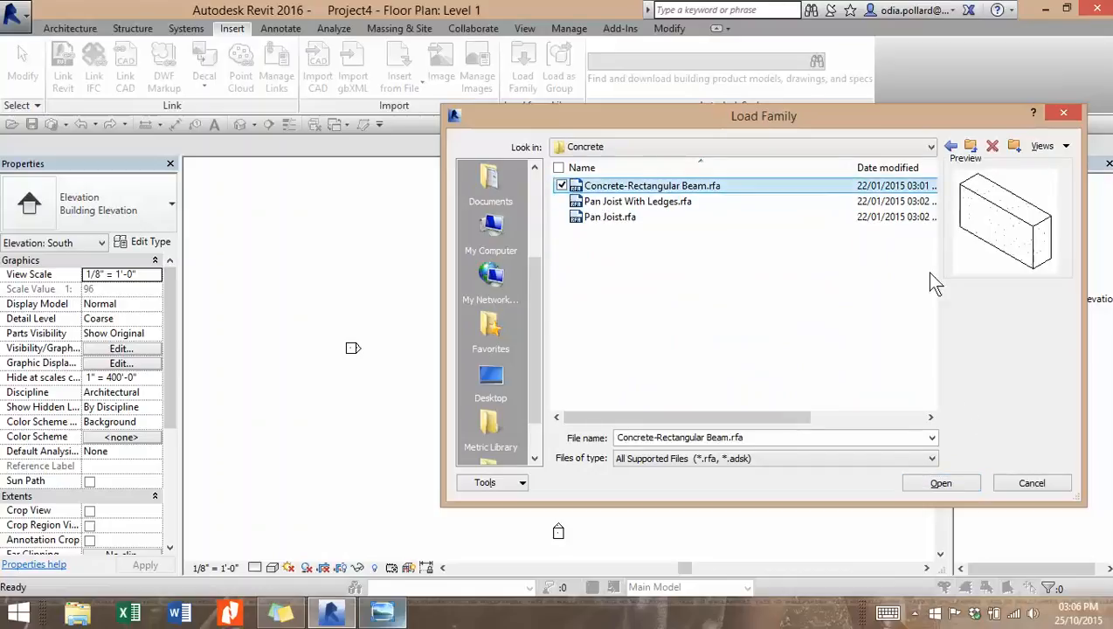
click(956, 485)
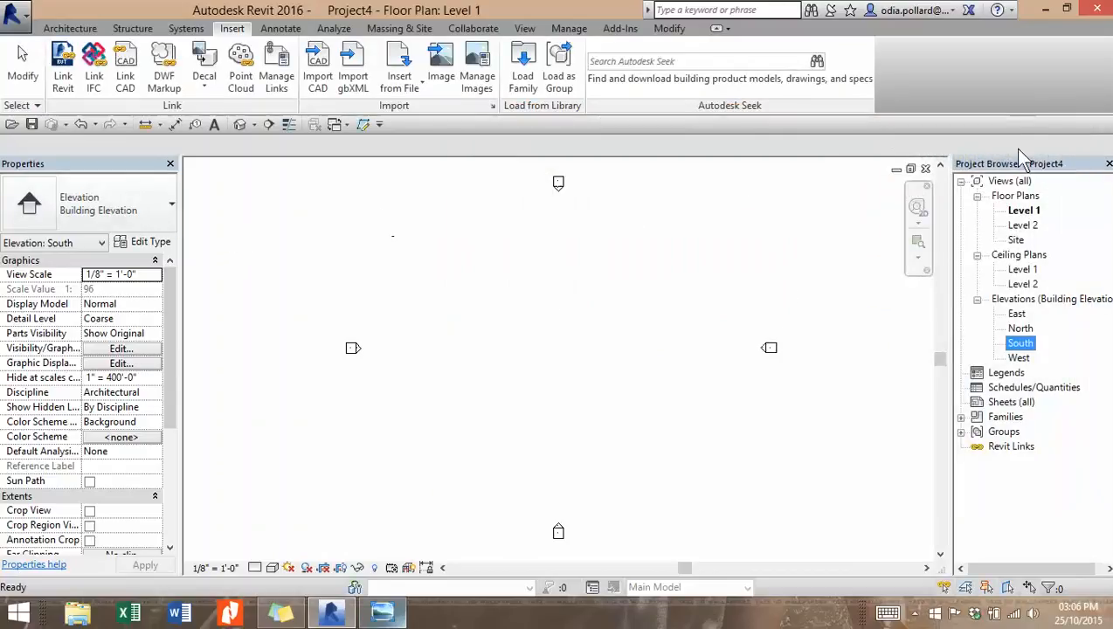
Step: Open the Level 2 floor plan and consult the frame sketch in Windows Photo Viewer for the column spacing, returning to Revit
double_click(1022, 225)
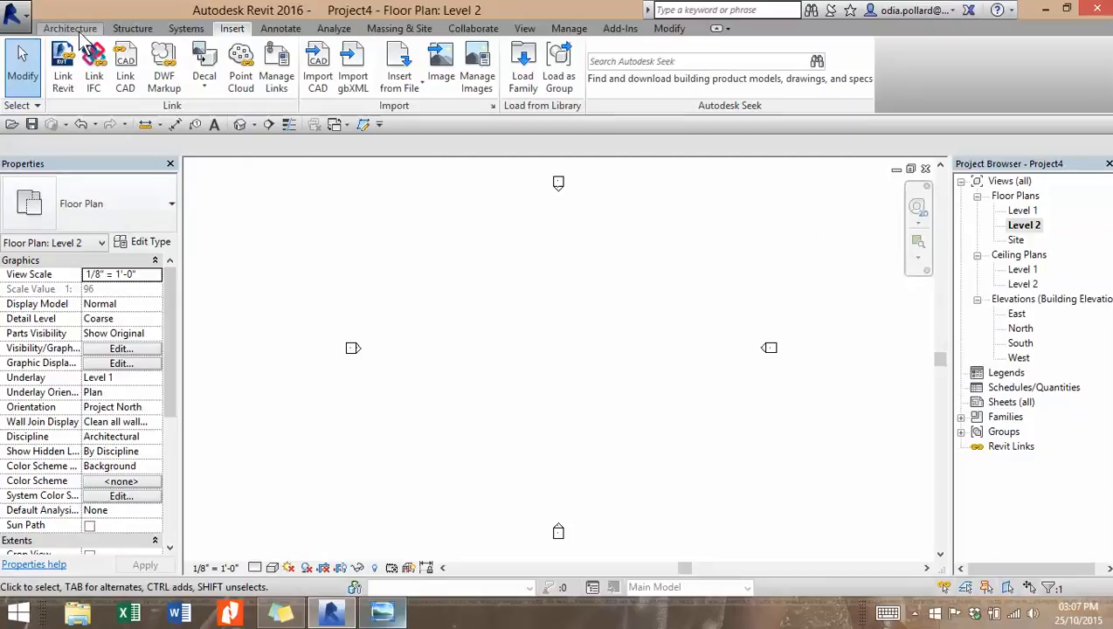
click(140, 29)
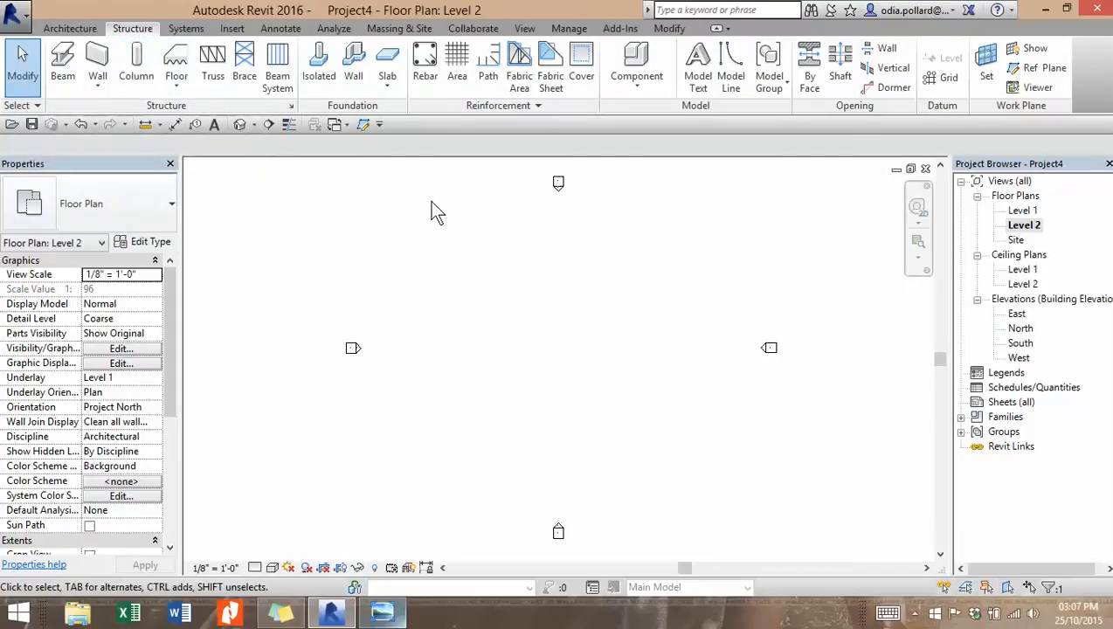
click(382, 613)
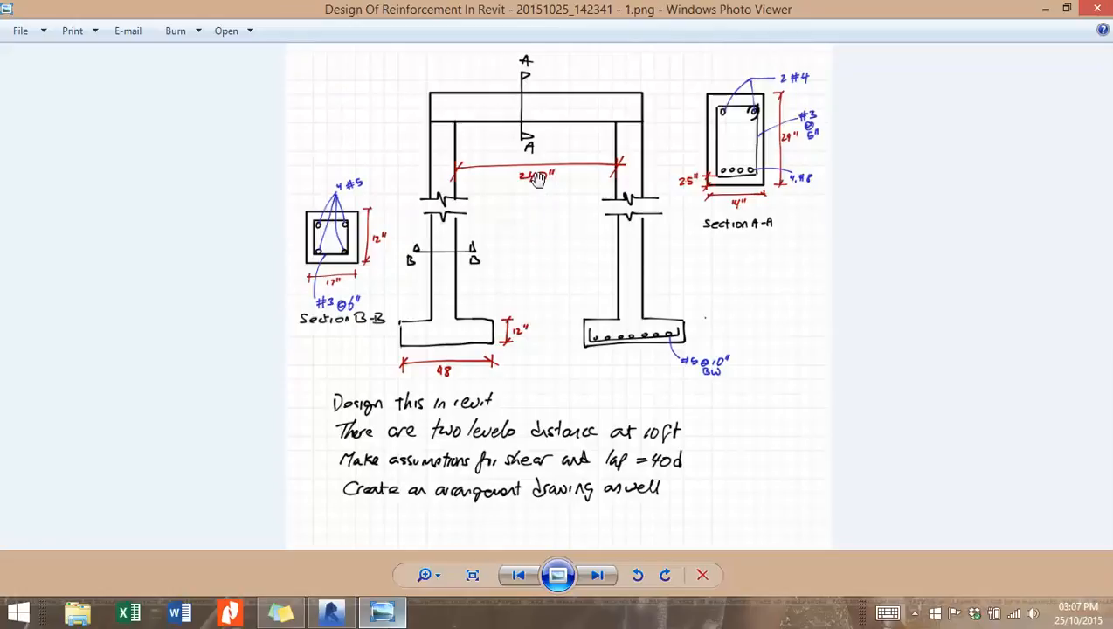
click(1047, 9)
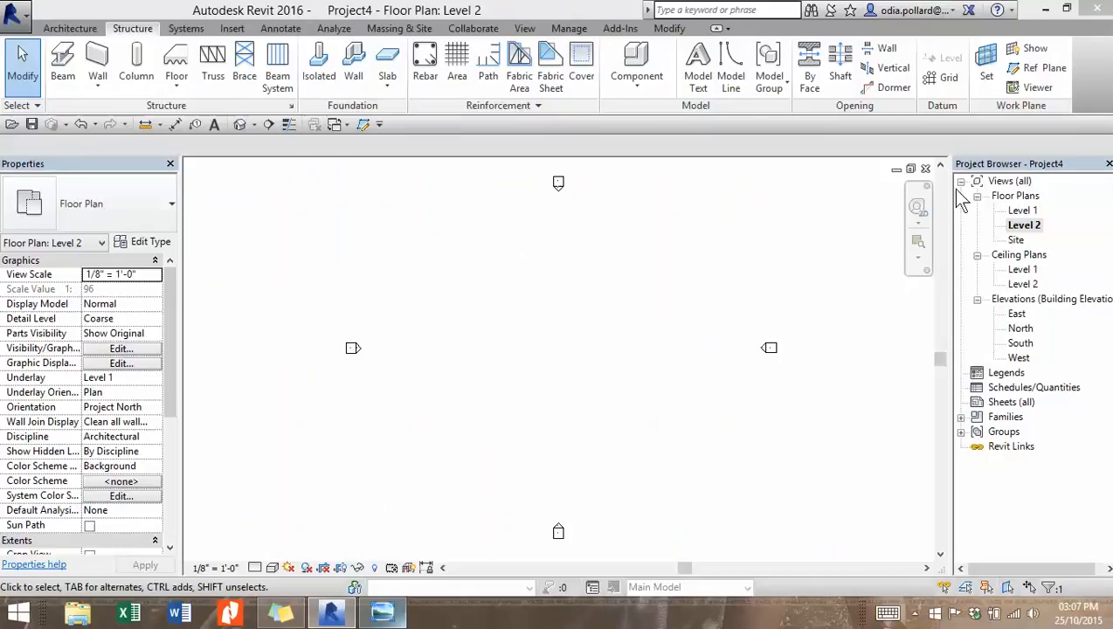
Step: Start placing a structural column and load Concrete-Square-Column.rfa from the Concrete folder of the US Imperial Structural Columns library
click(136, 69)
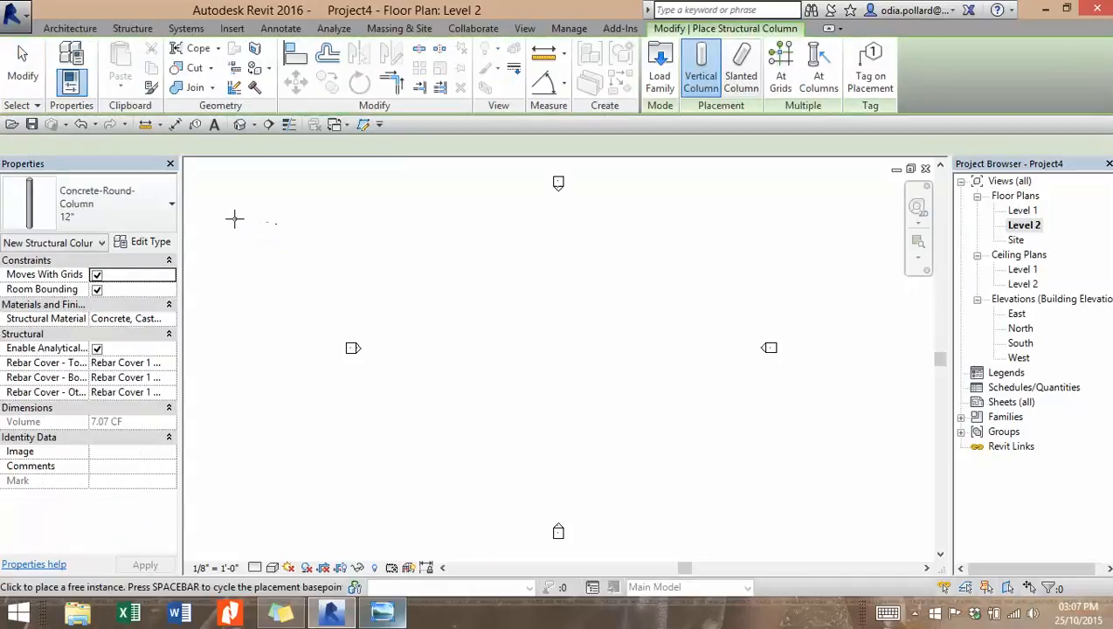
click(149, 210)
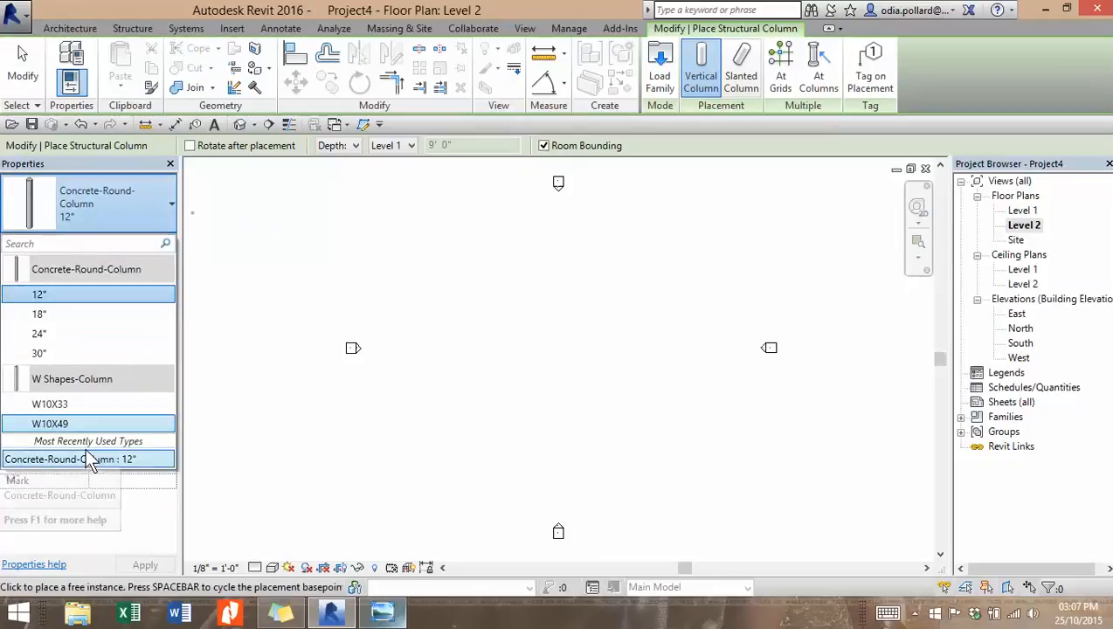
click(92, 204)
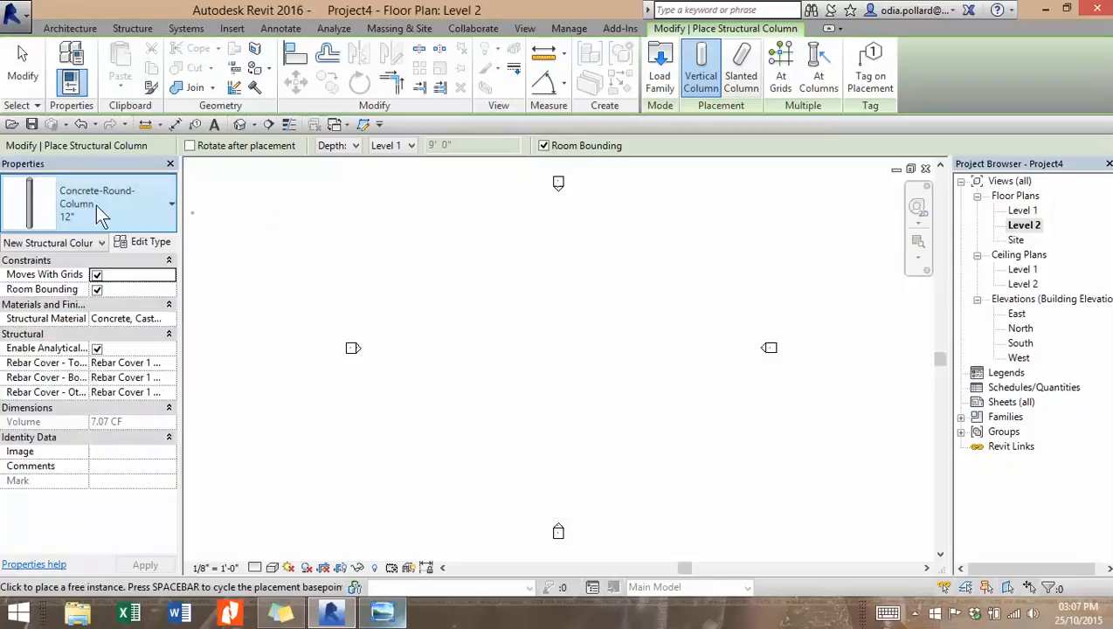
click(669, 90)
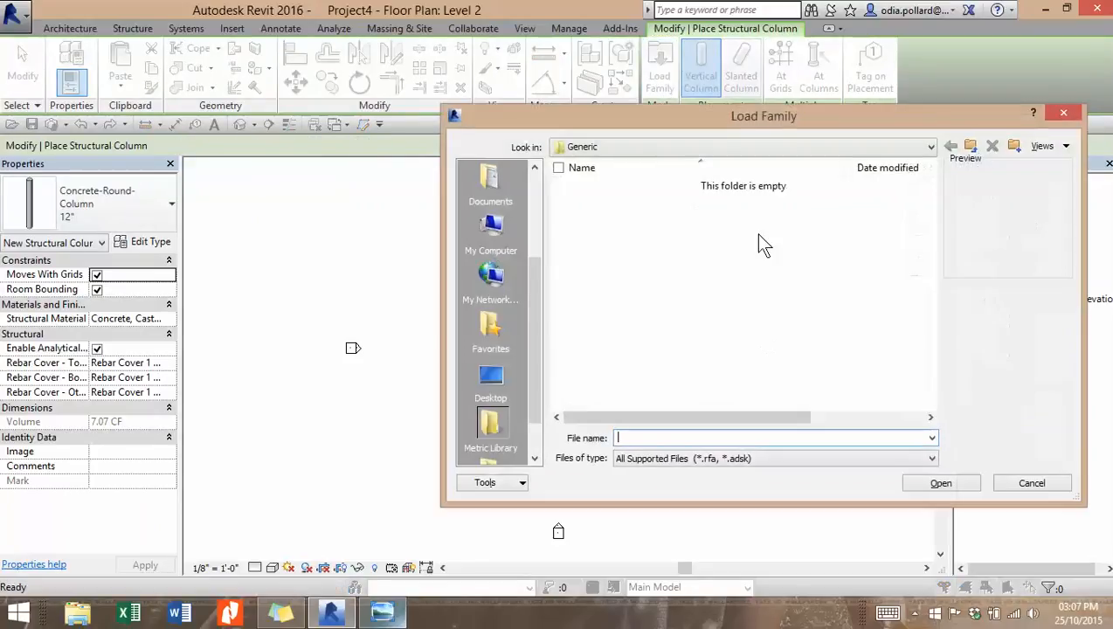
click(970, 148)
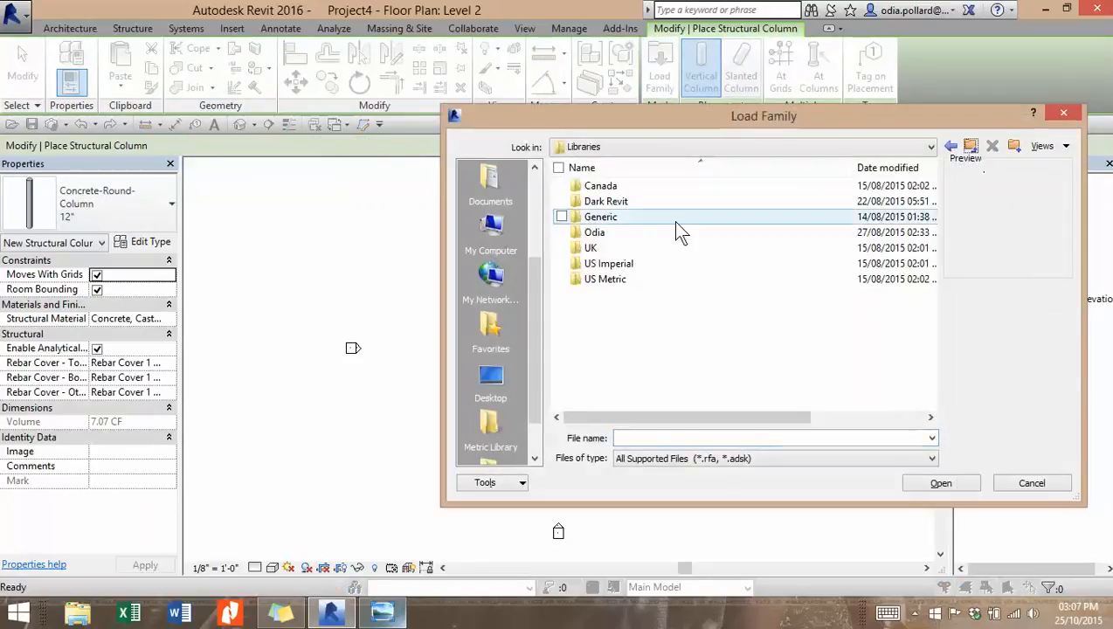
double_click(625, 264)
drag(927, 212, 922, 409)
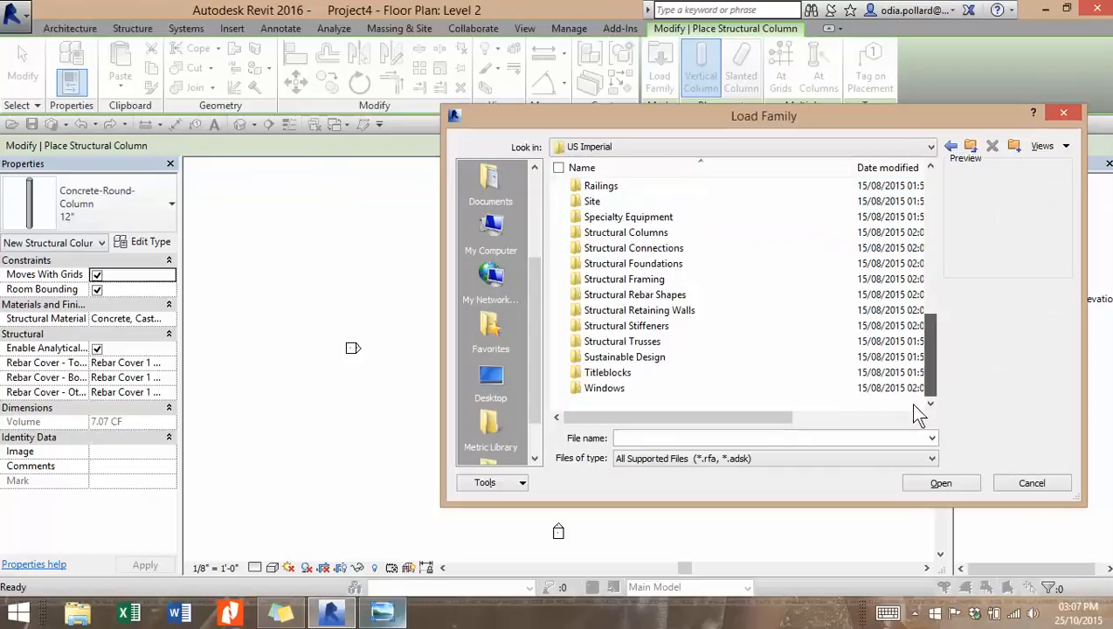
double_click(653, 234)
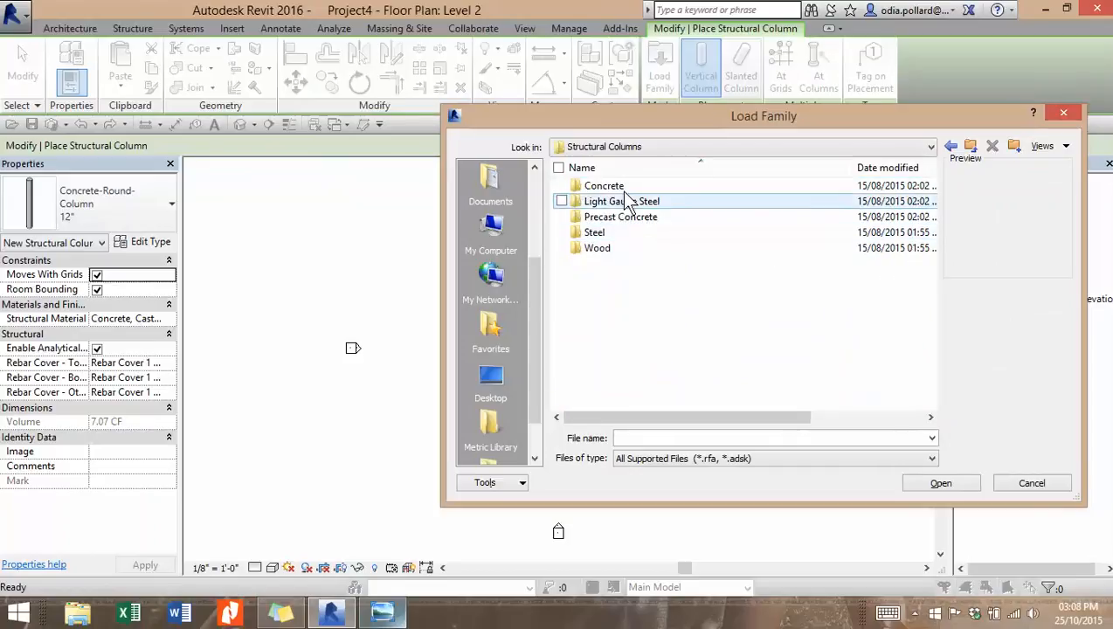
double_click(631, 186)
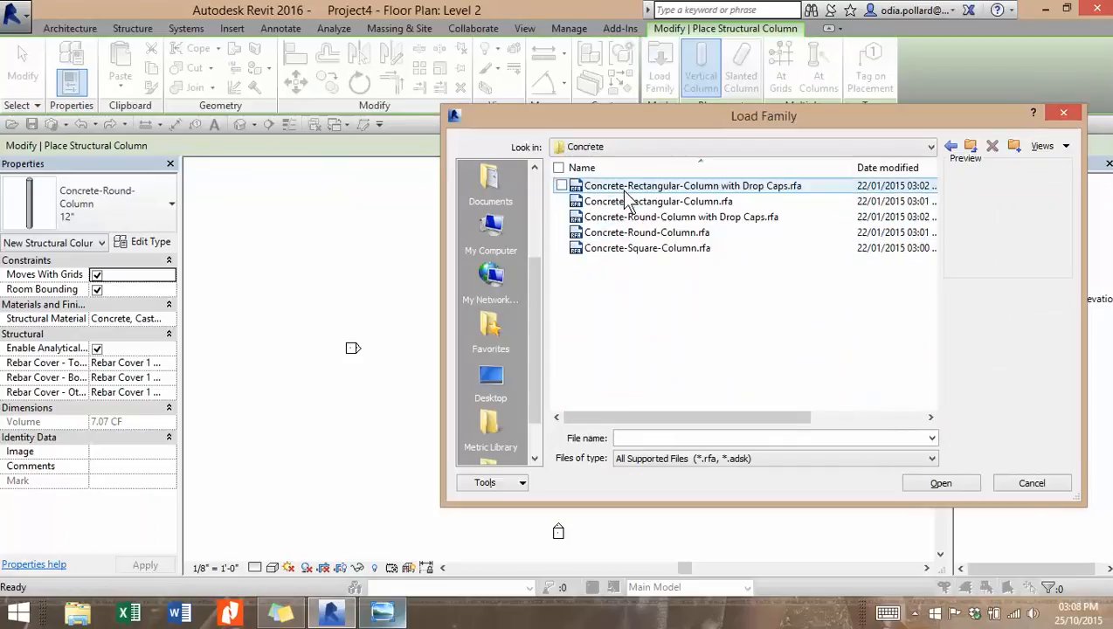
click(651, 250)
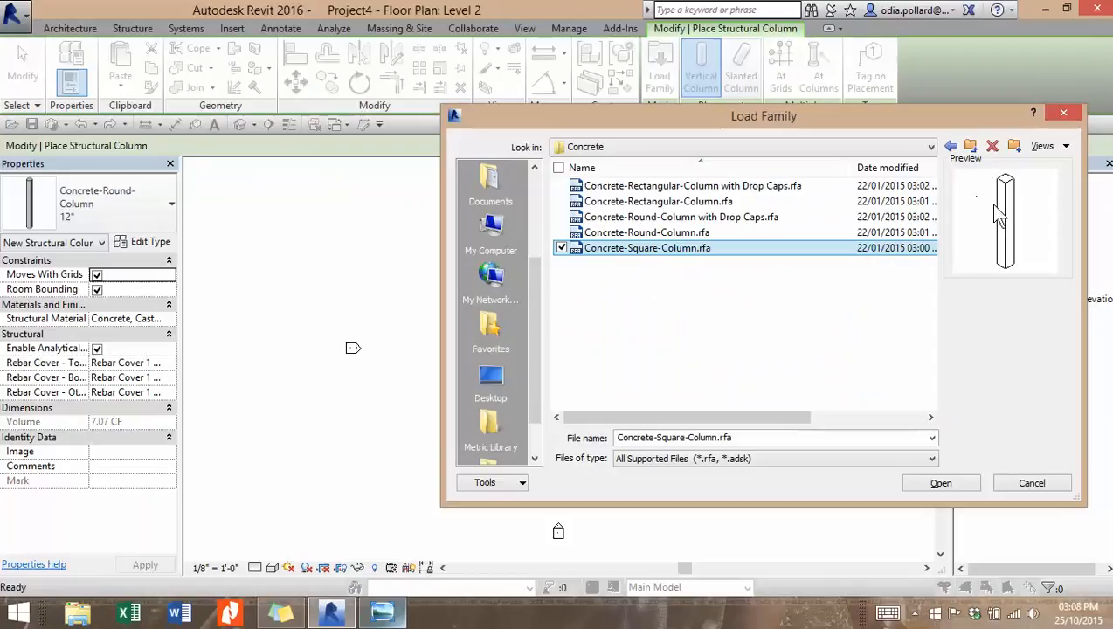
click(938, 483)
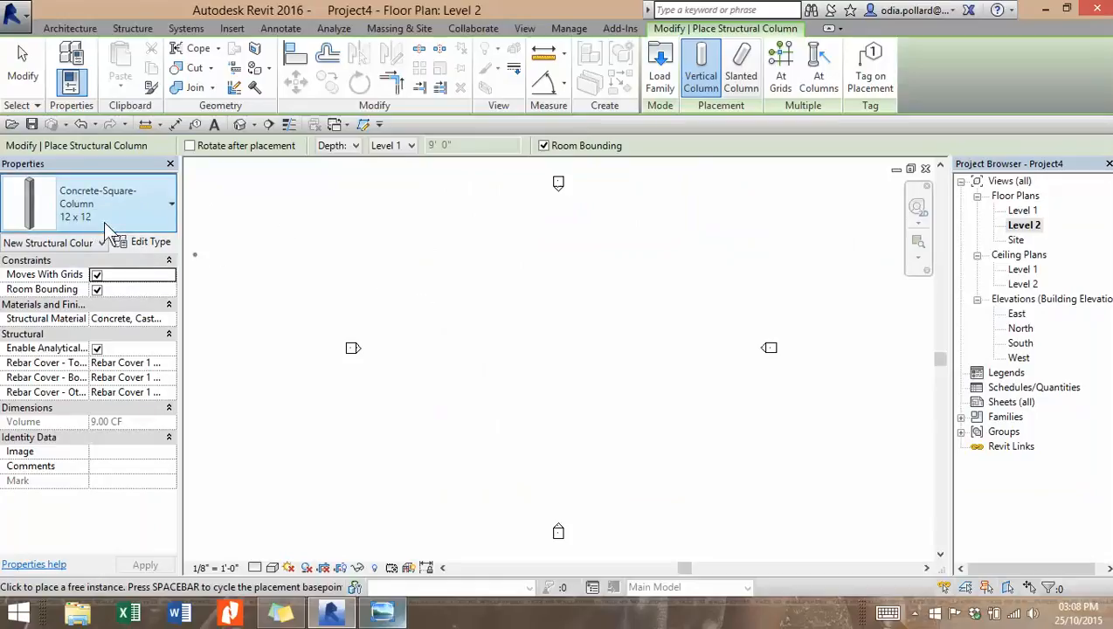
Step: Check the 12 x 12 square column's type dimensions and place two such columns in a horizontal line, about 19 ft apart between inner faces
click(139, 254)
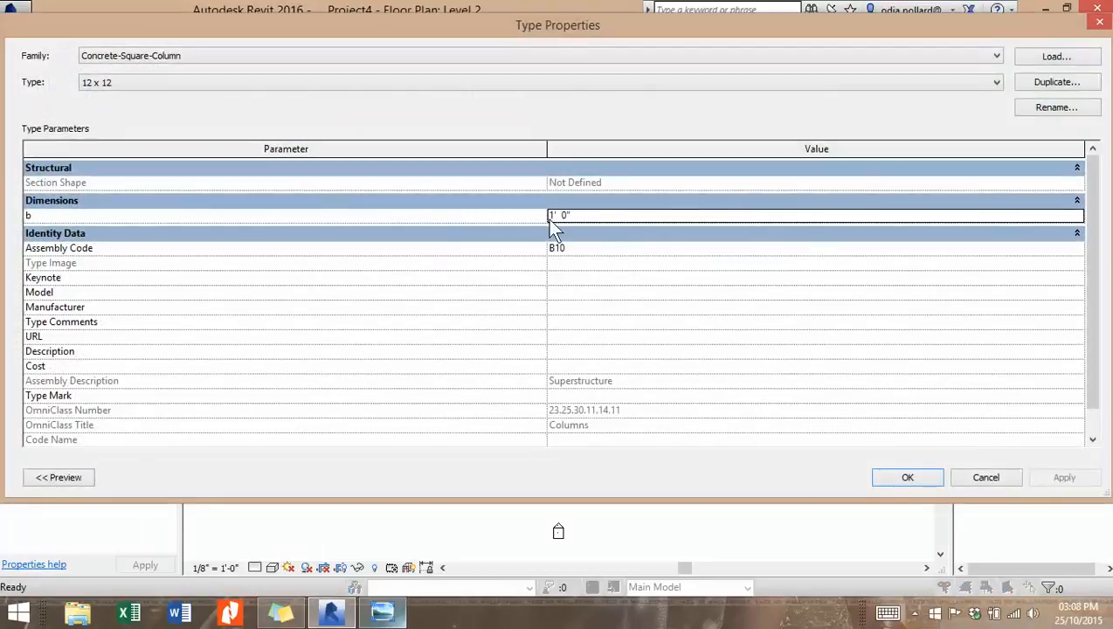
click(1099, 25)
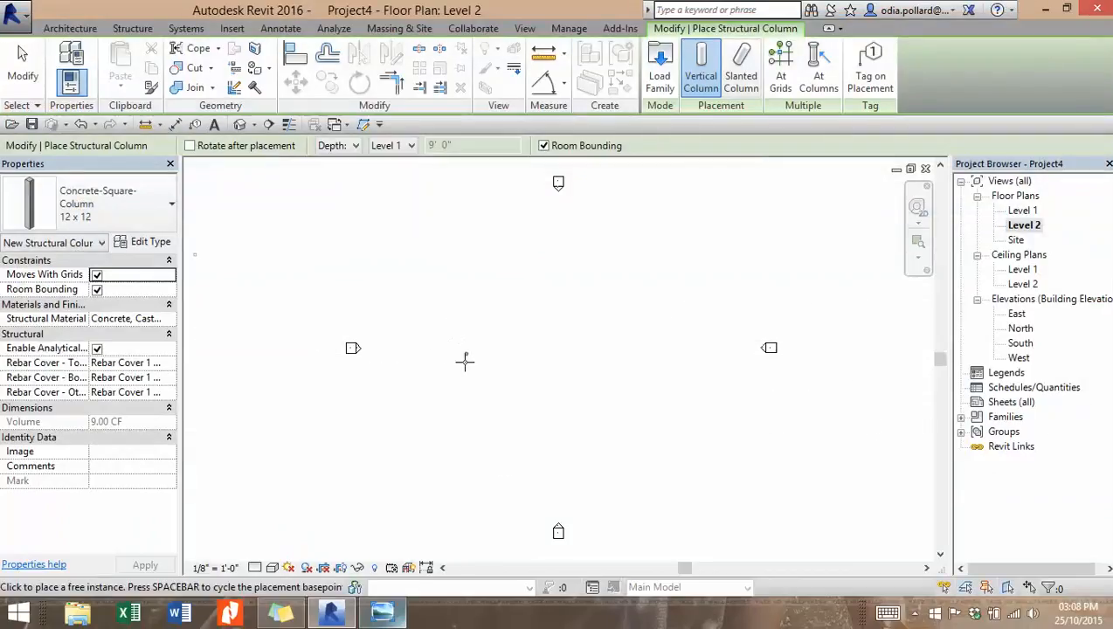
scroll(464, 360, up, 2)
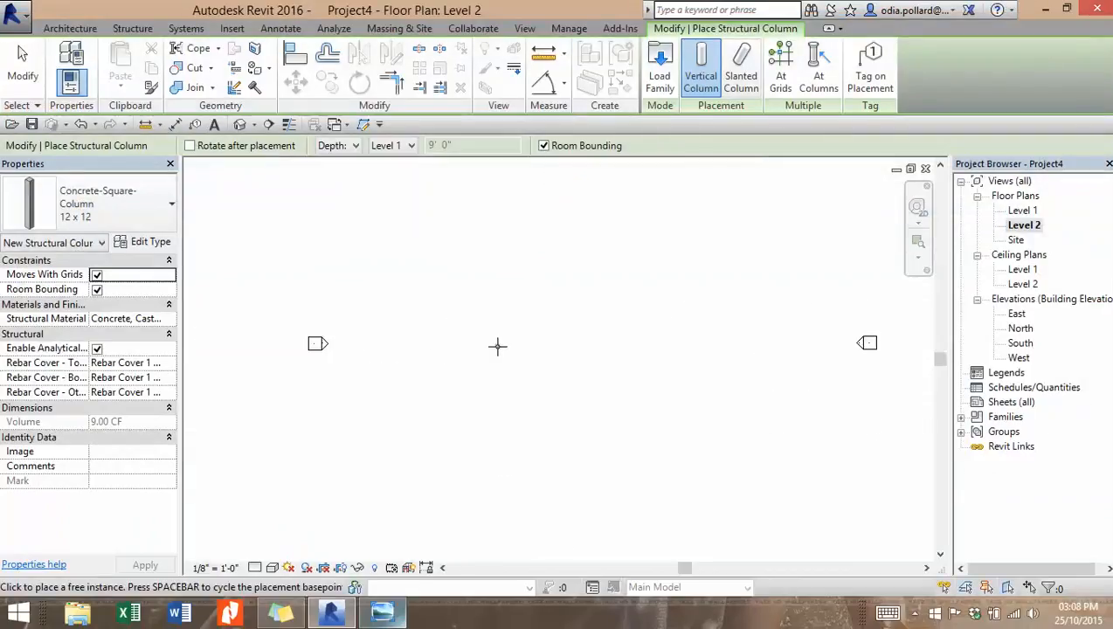
click(496, 346)
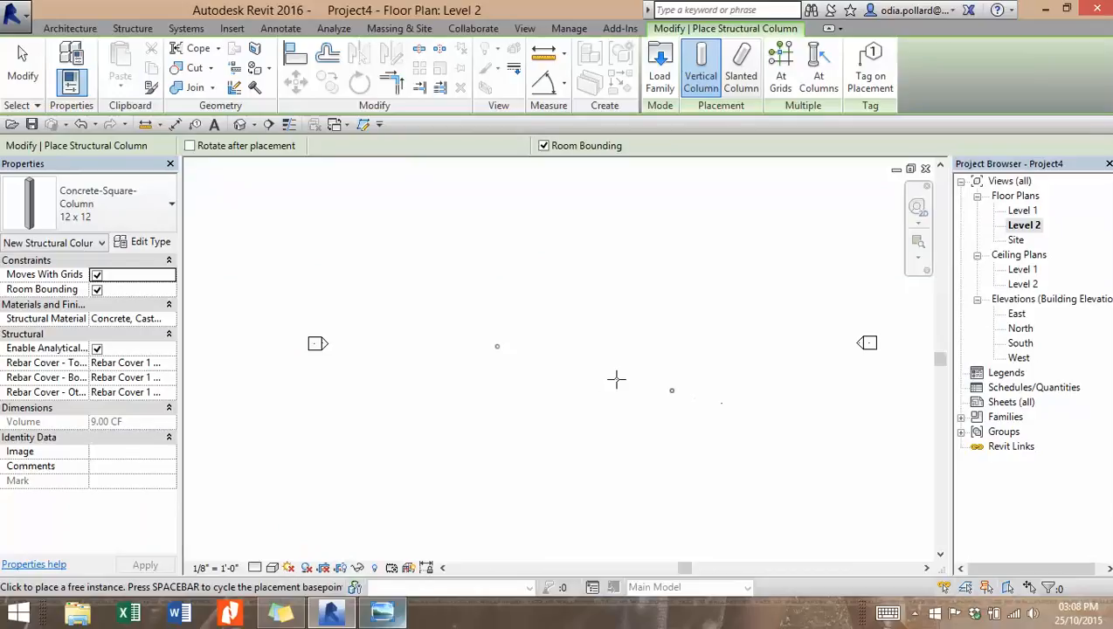
click(563, 347)
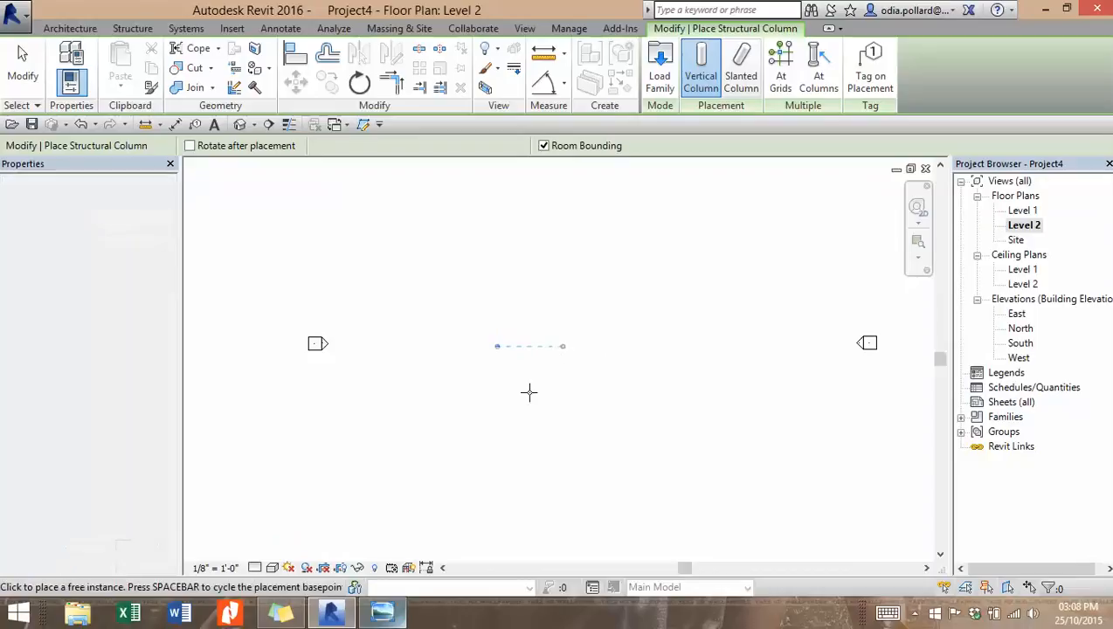
key(Escape)
key(Escape)
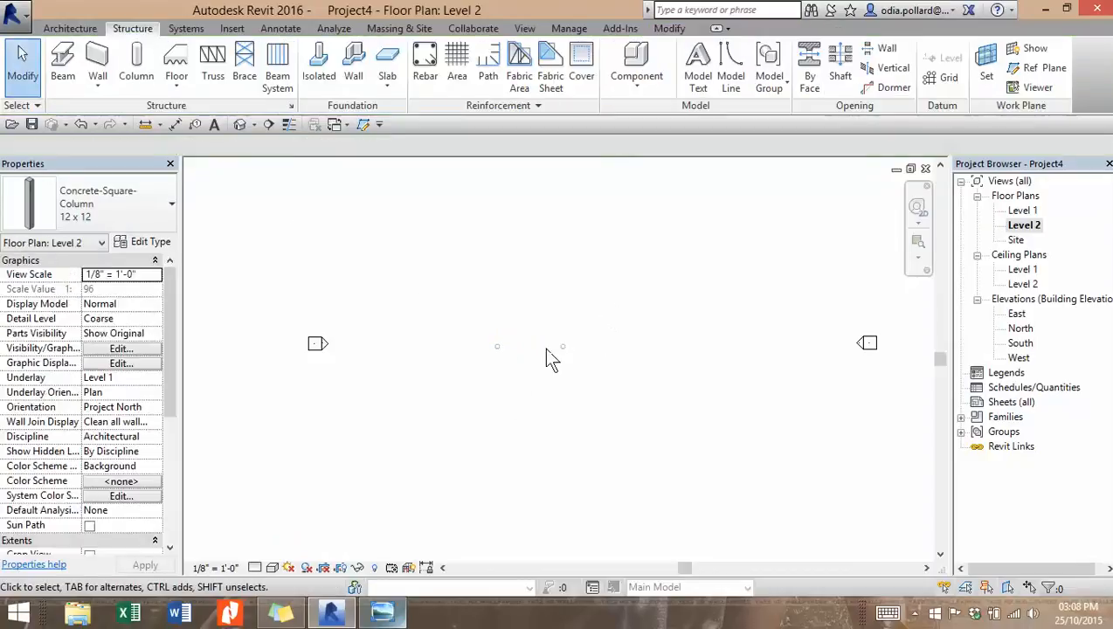
Step: Add an aligned dimension, with Wall faces as the reference preference, between the inner faces of the two columns
scroll(502, 354, up, 4)
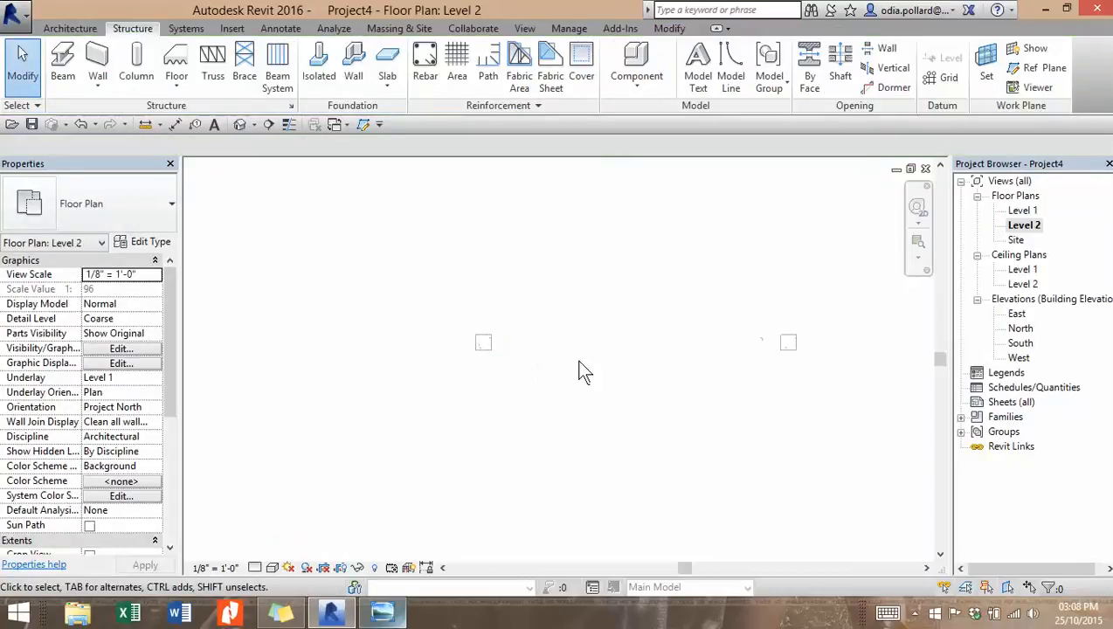
middle_drag(629, 377, 520, 370)
scroll(445, 421, up, 2)
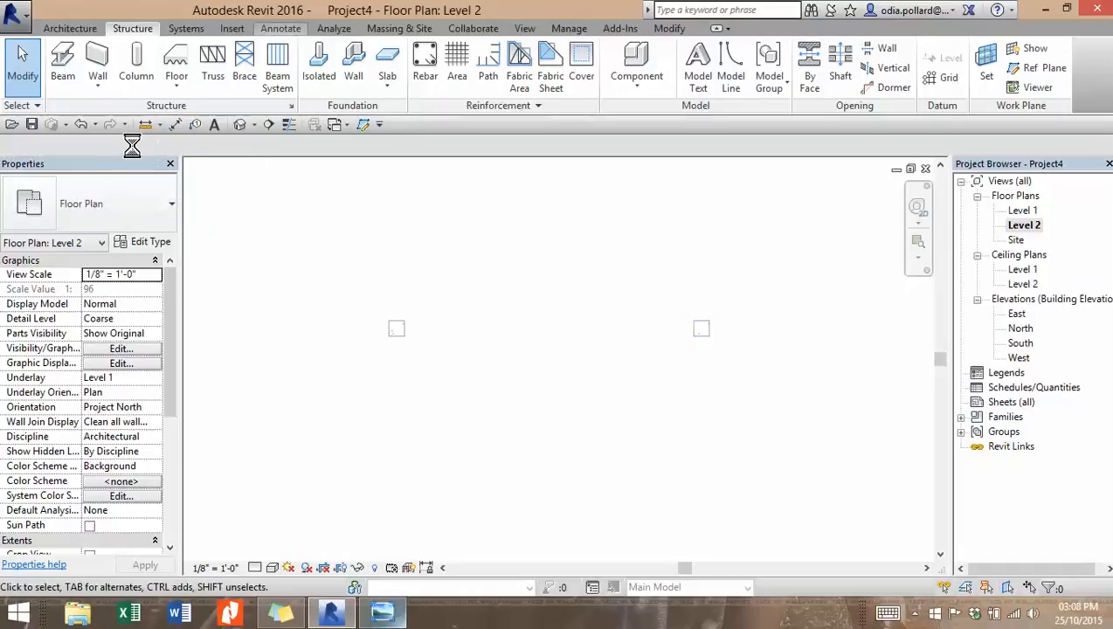
click(280, 28)
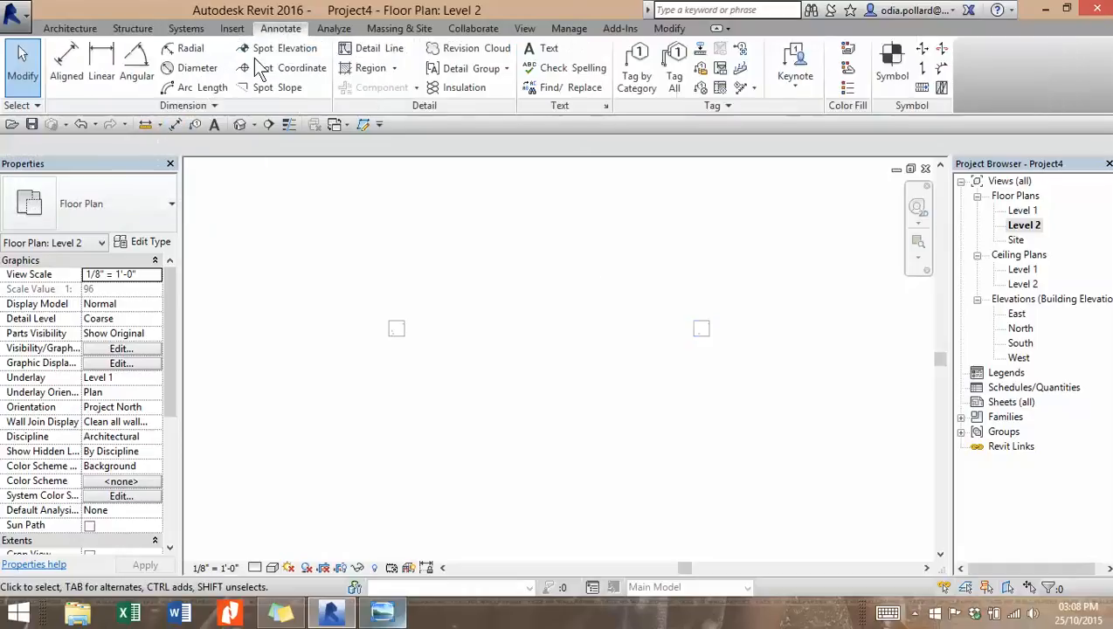
click(67, 63)
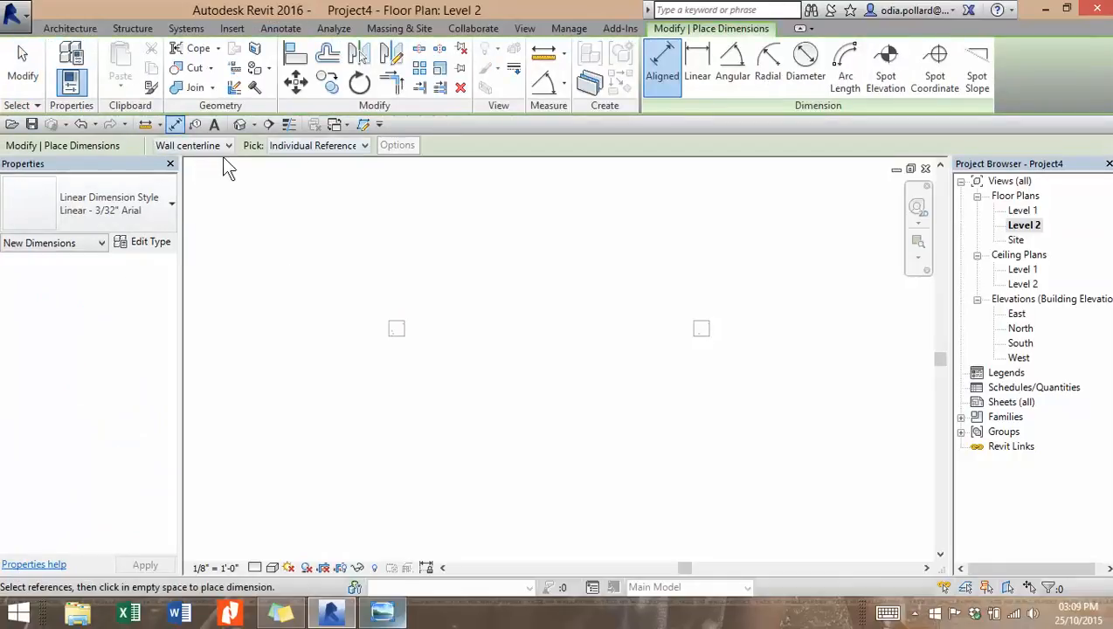
click(229, 145)
click(208, 174)
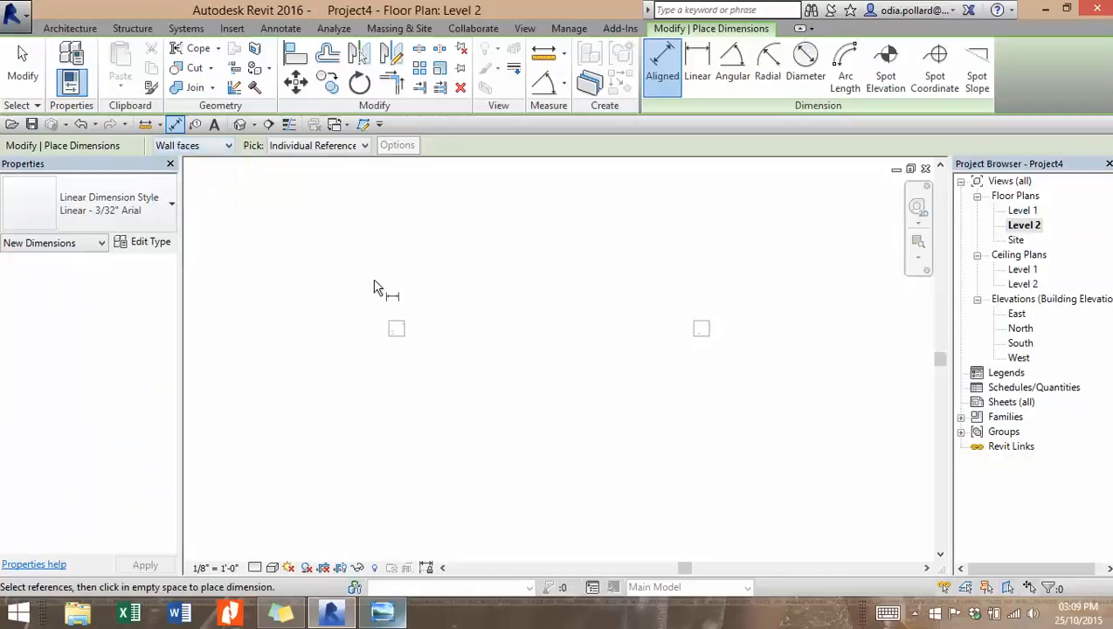
click(408, 340)
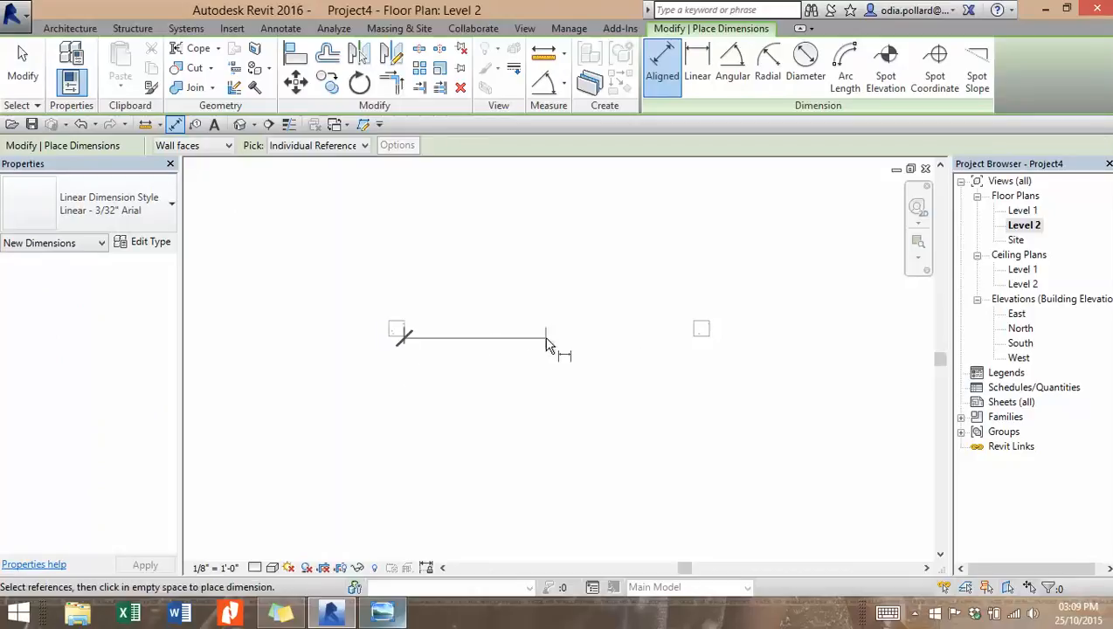
click(694, 344)
click(742, 276)
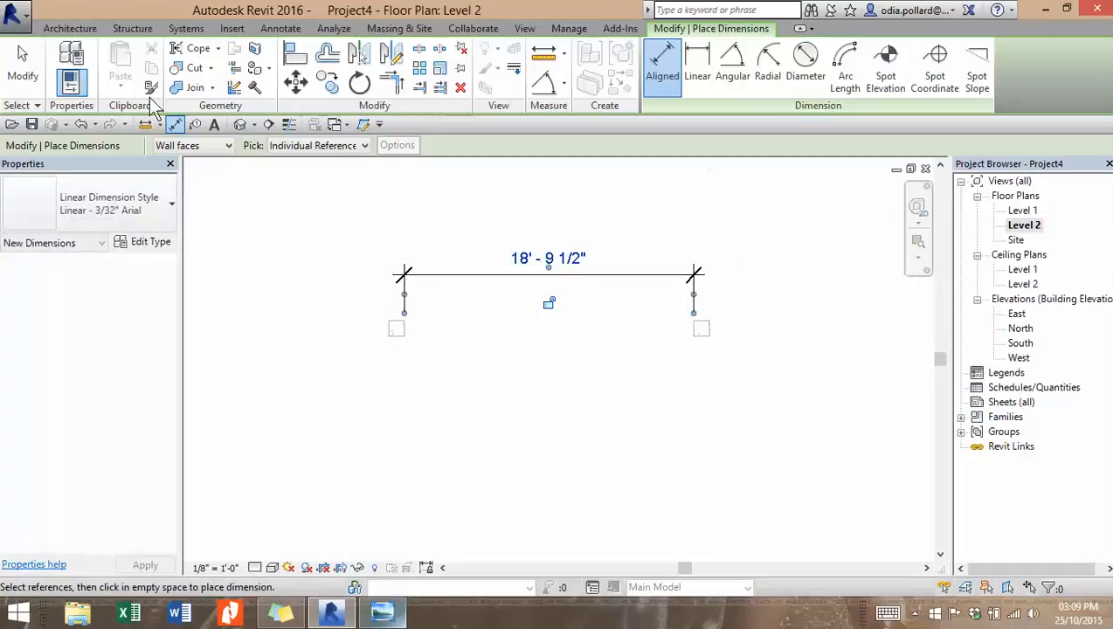
click(23, 66)
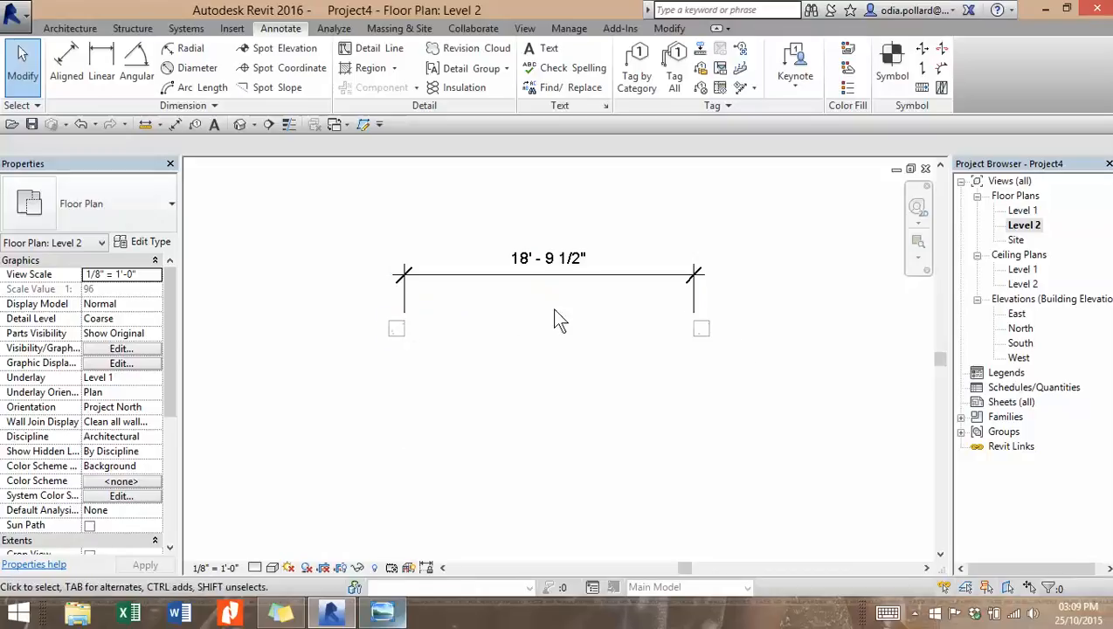
Step: Move the right-hand column by setting the dimension between the columns' inner faces to 20 feet
click(701, 329)
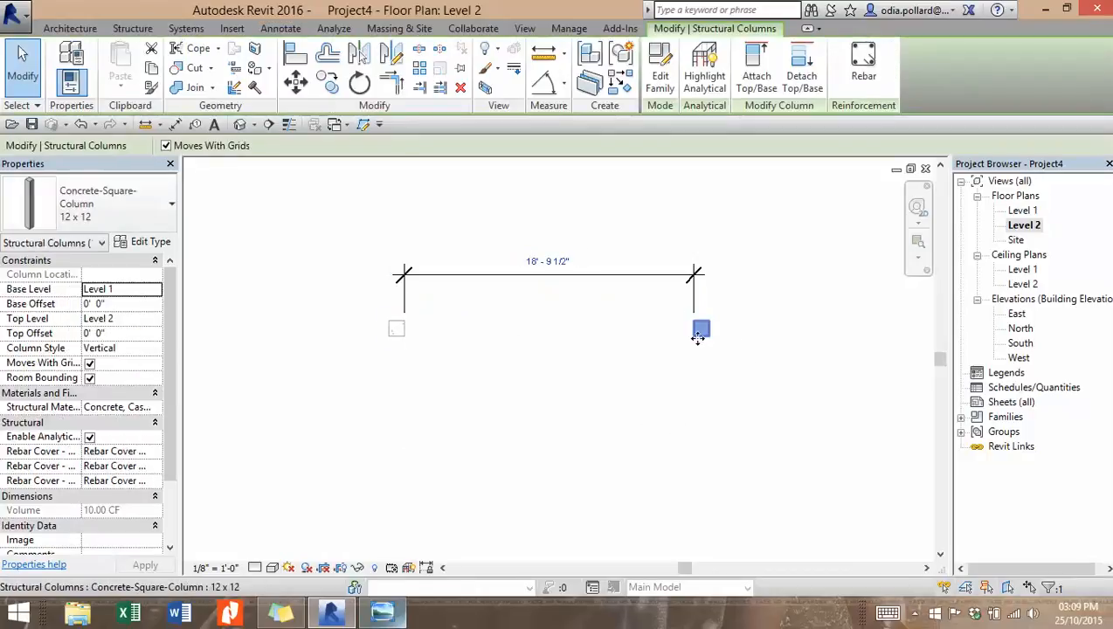
click(558, 266)
text(20)
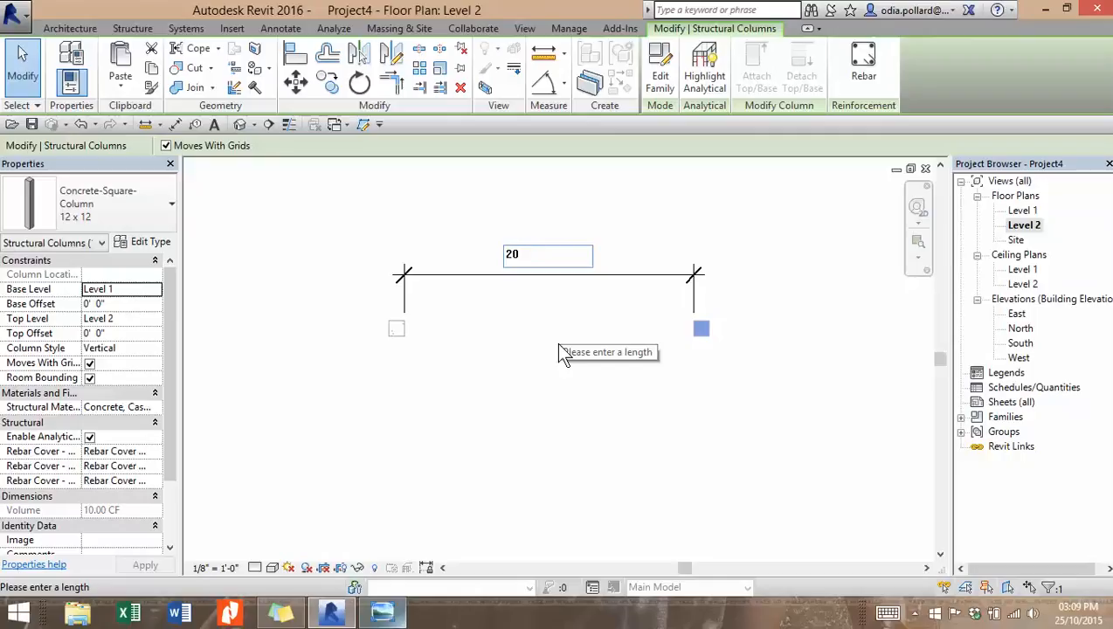
key(Return)
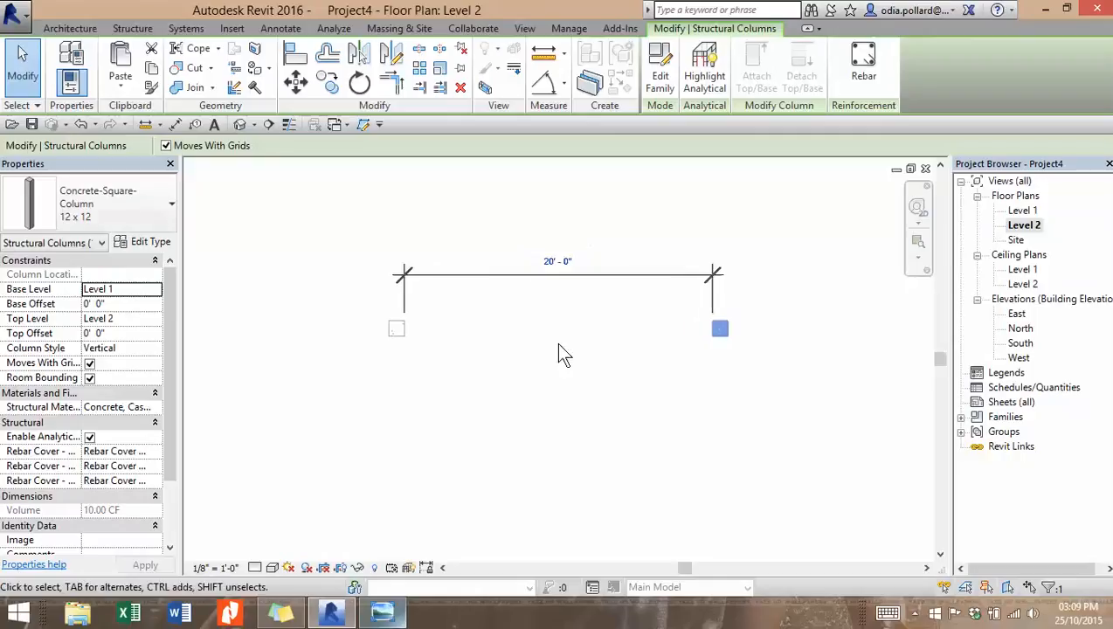
click(545, 375)
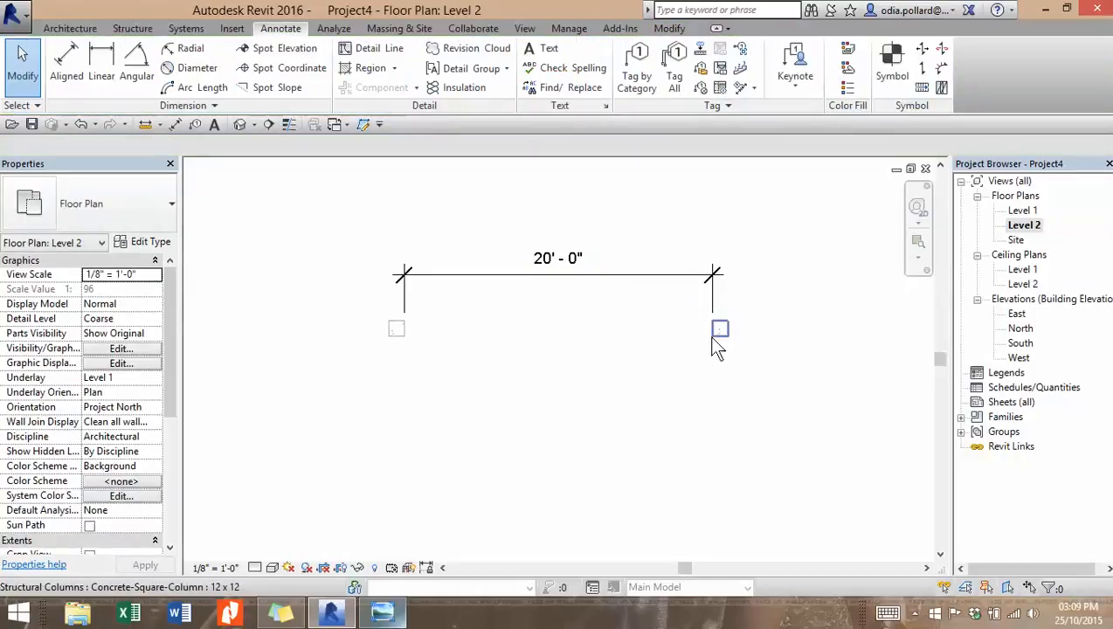
Step: Delete the aligned dimension between the two columns, keeping the columns in place
drag(638, 318, 351, 141)
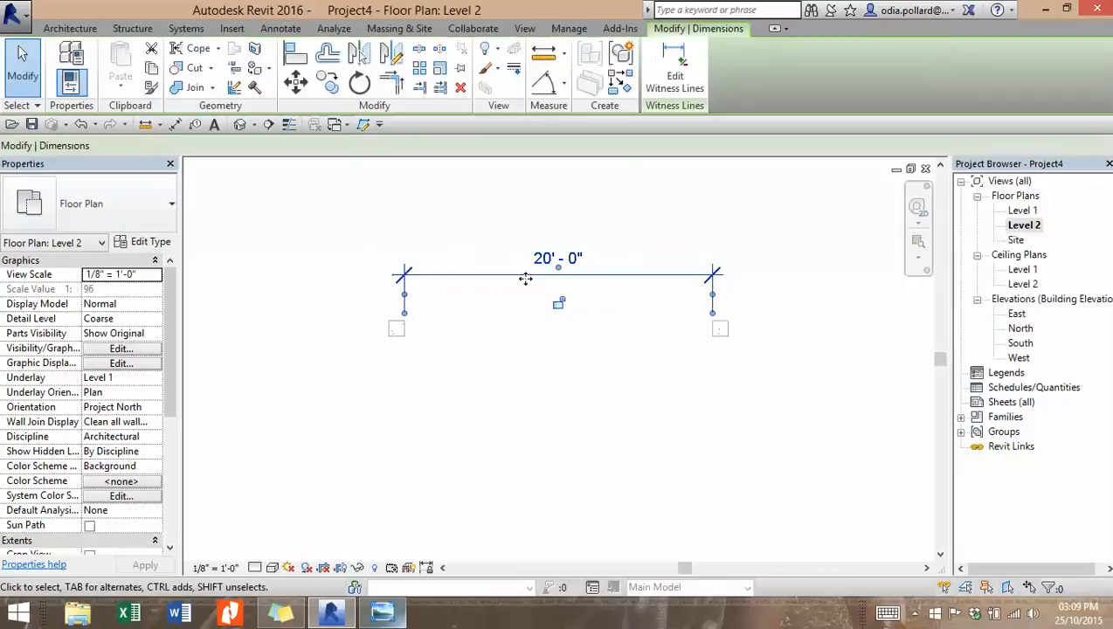
drag(611, 326, 515, 232)
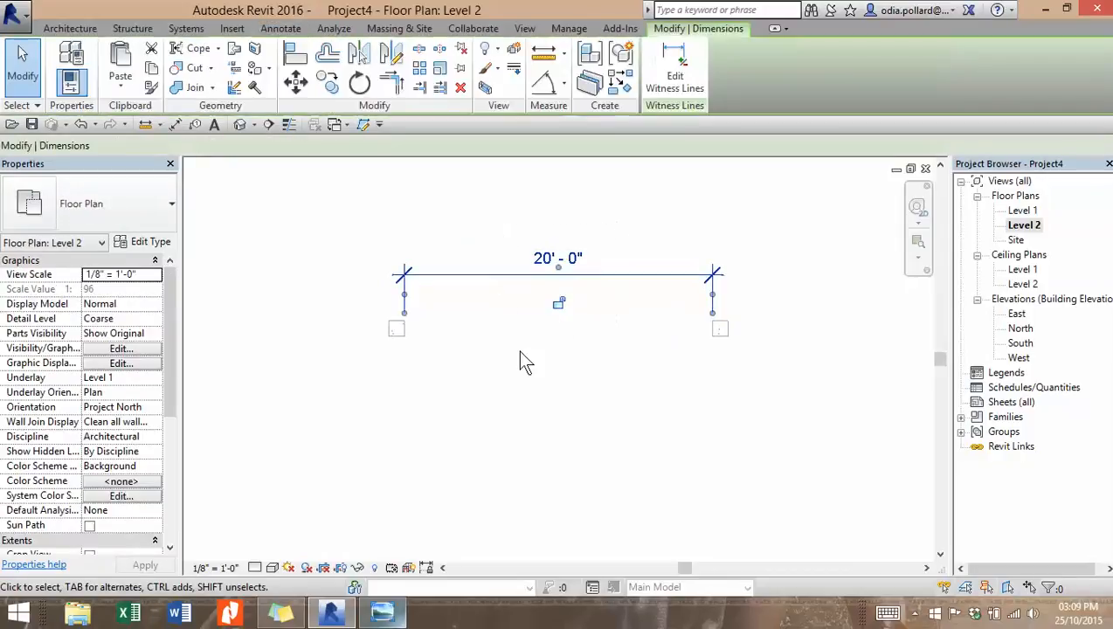
key(Delete)
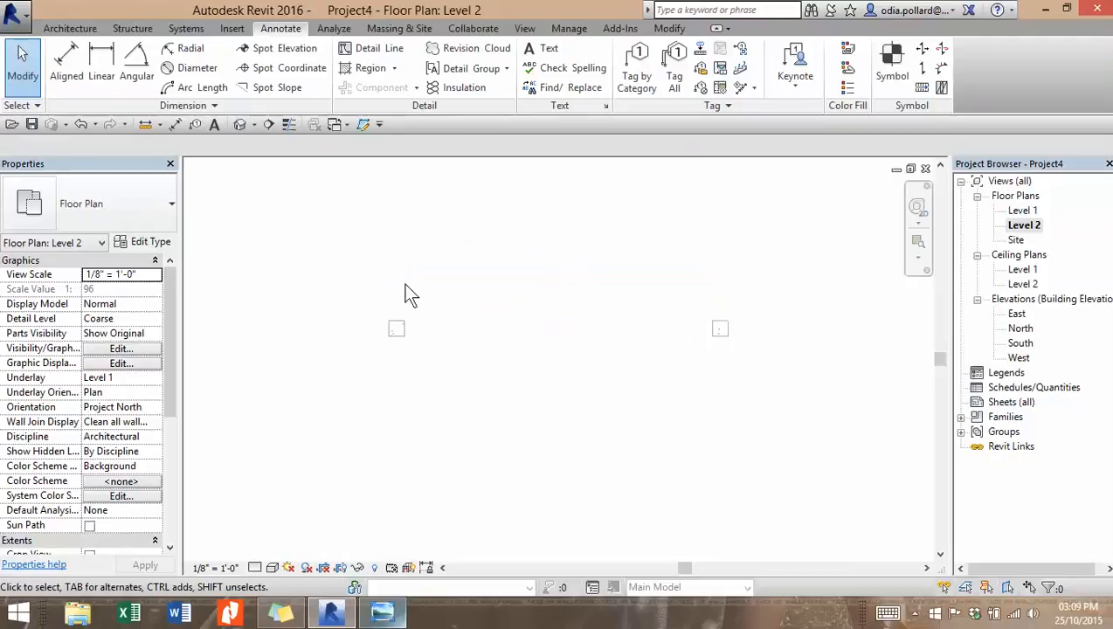
Step: Display the two columns in the 3D view with the Shaded visual style and shadows on, inspect them, and close the view
click(240, 125)
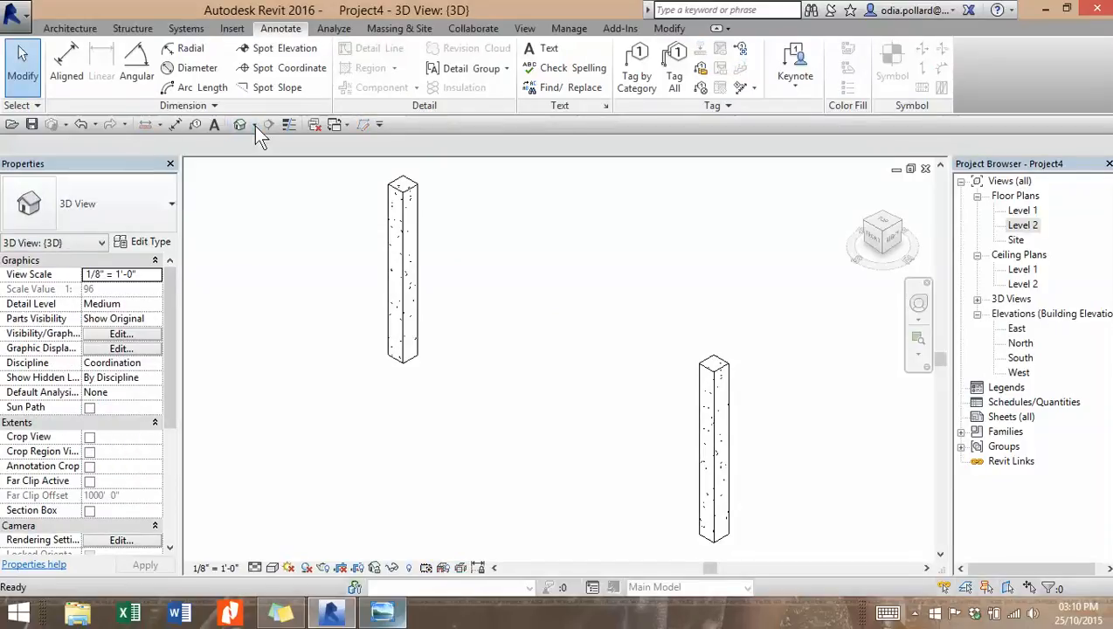
scroll(583, 374, down, 3)
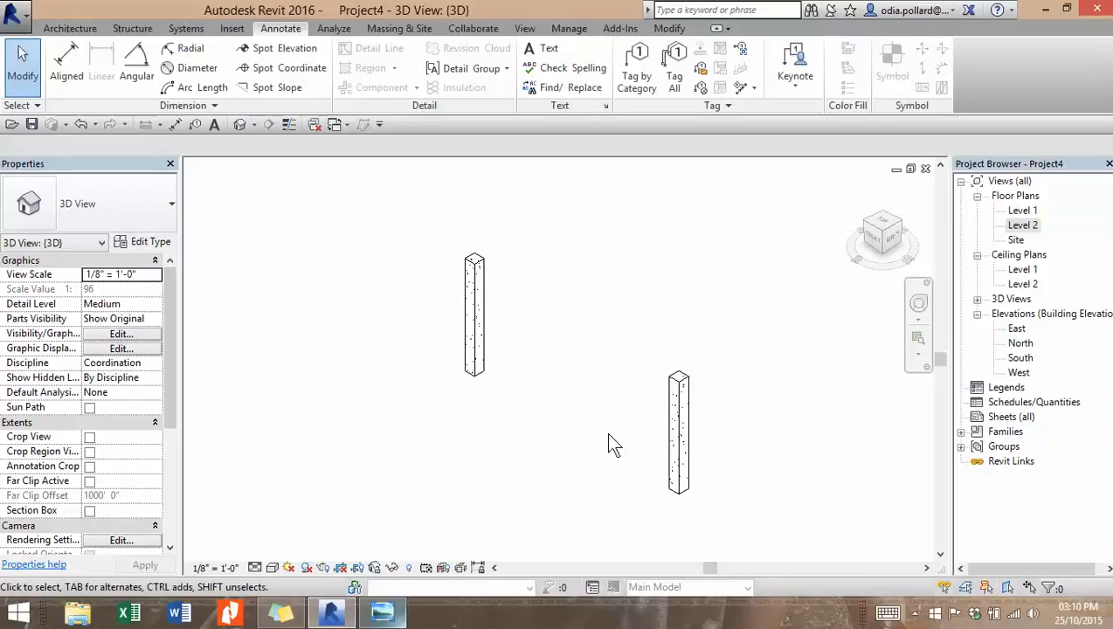
click(266, 568)
click(262, 563)
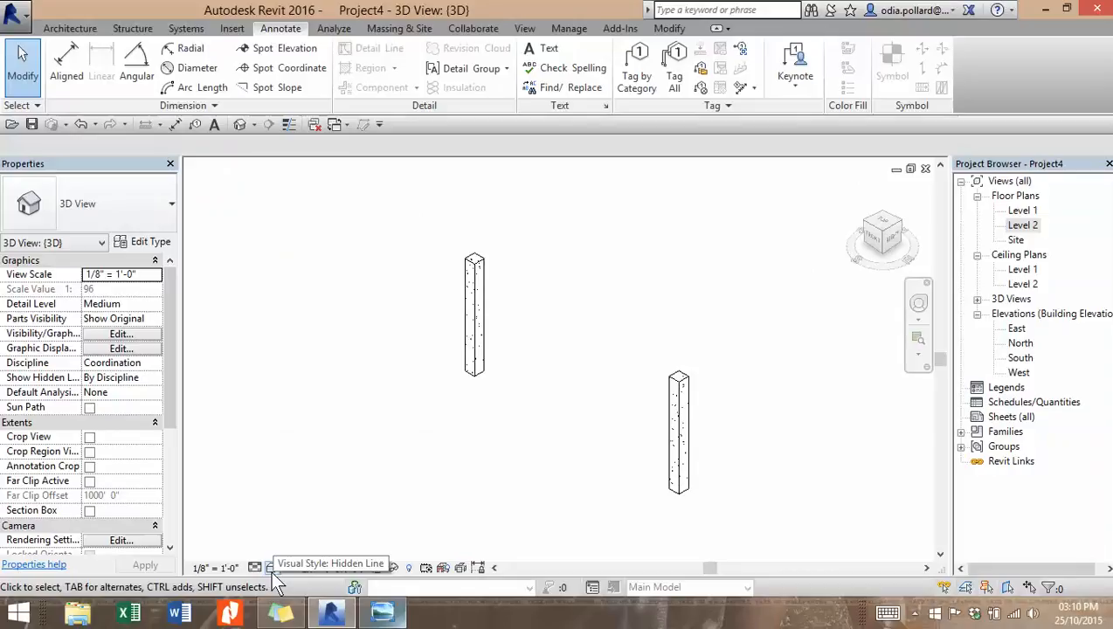
click(272, 568)
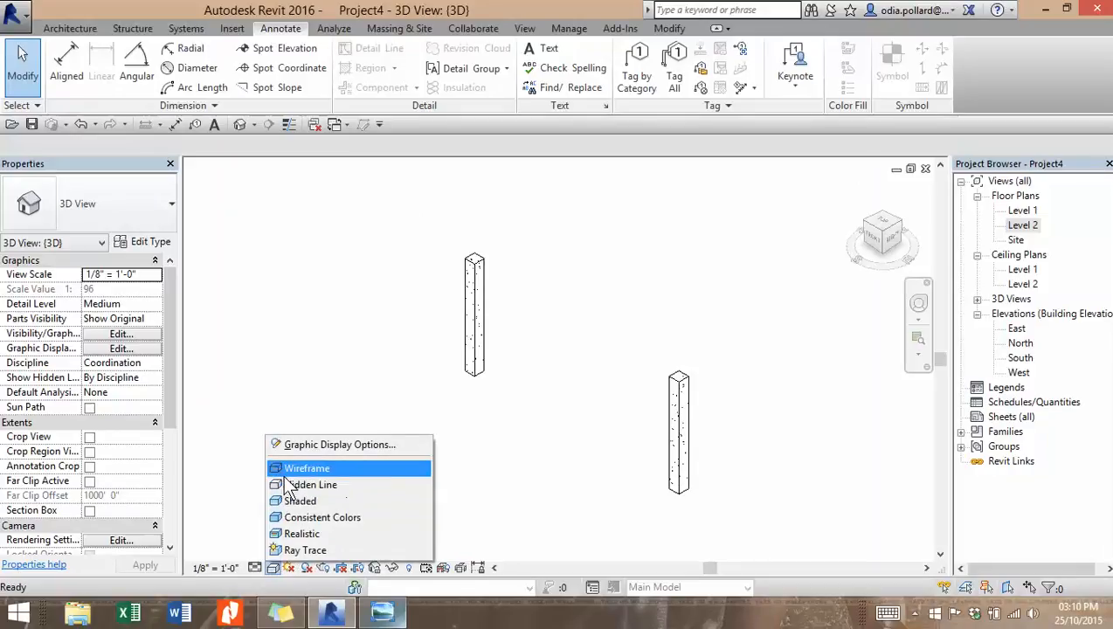
click(289, 500)
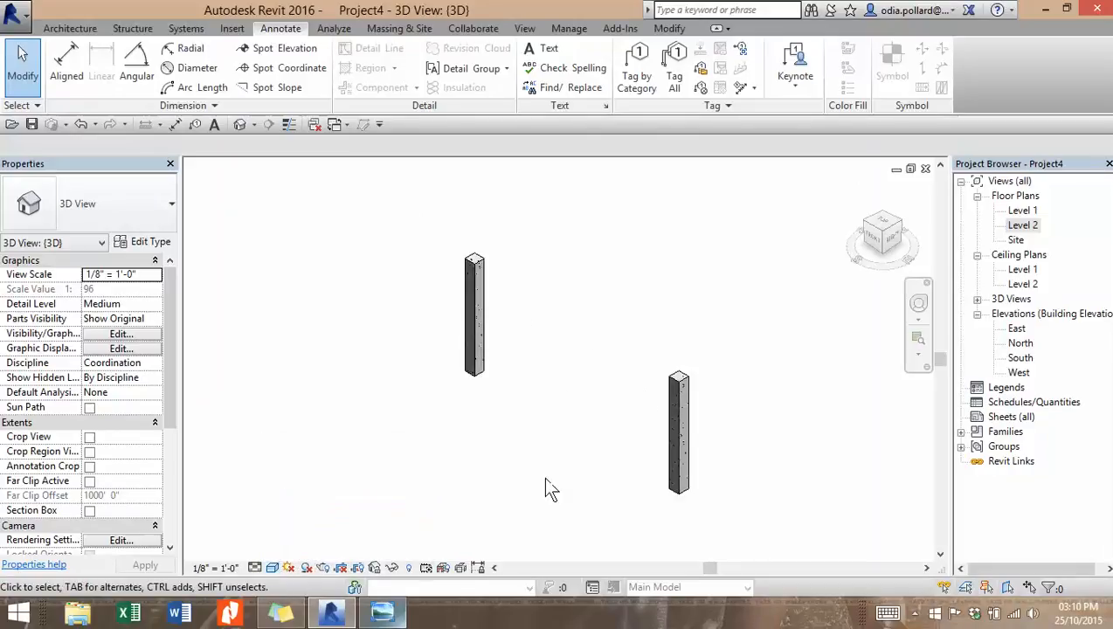
click(306, 567)
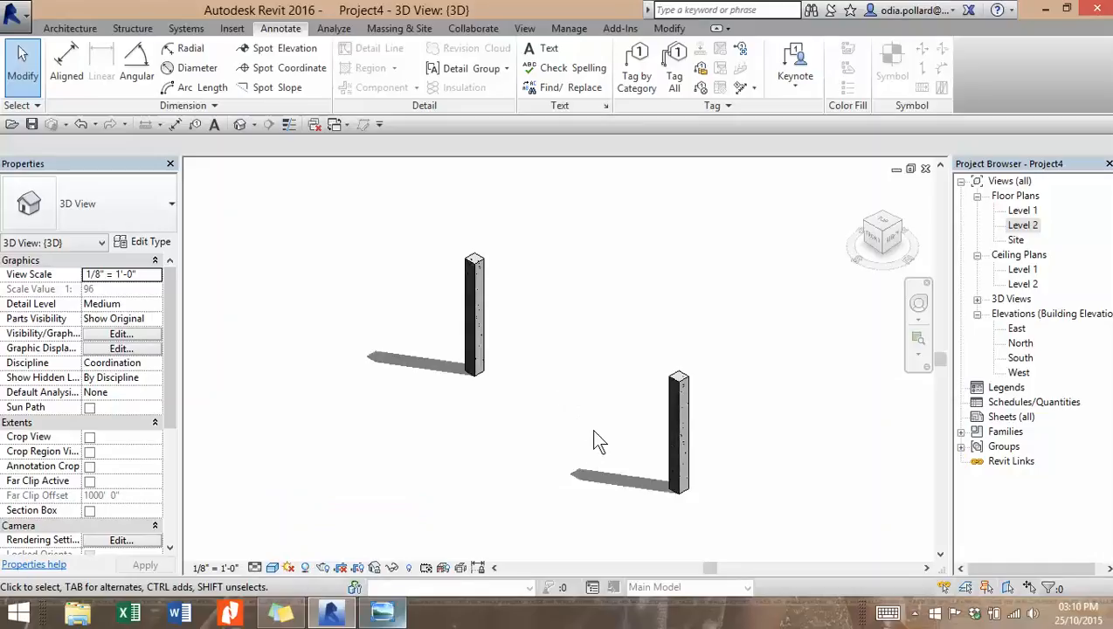
drag(596, 439, 510, 443)
middle_drag(782, 385, 776, 418)
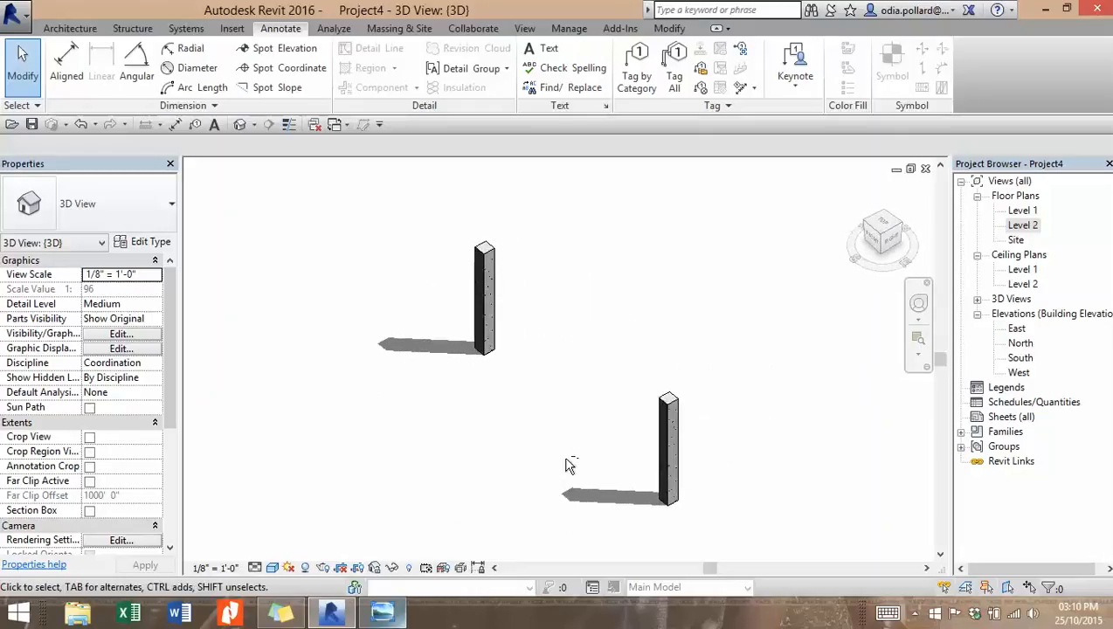
shift+middle_drag(636, 418, 597, 427)
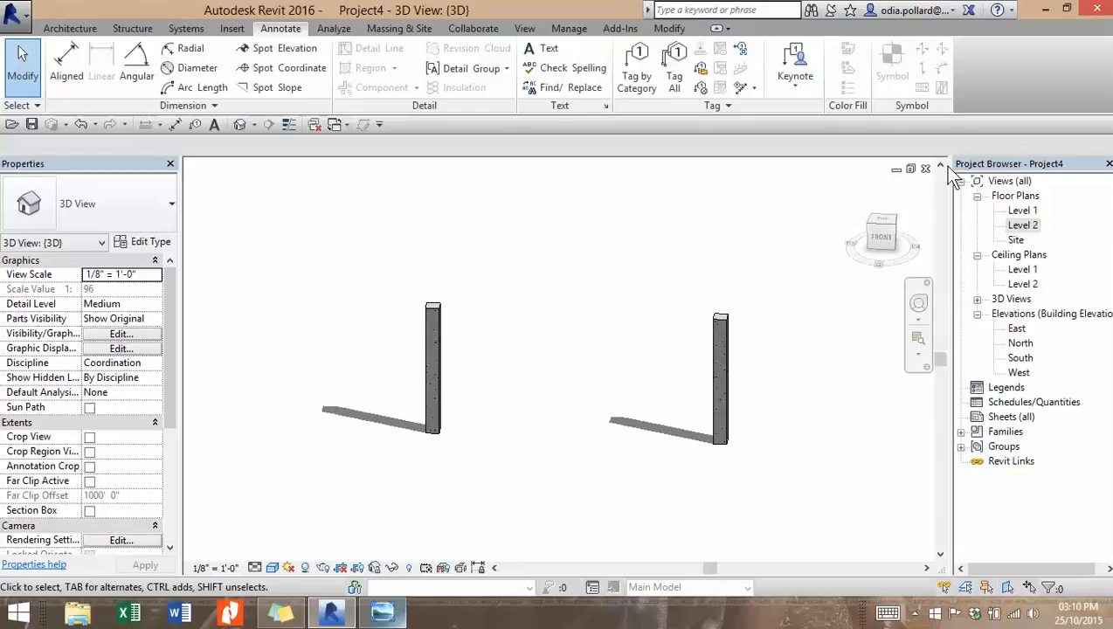
click(925, 169)
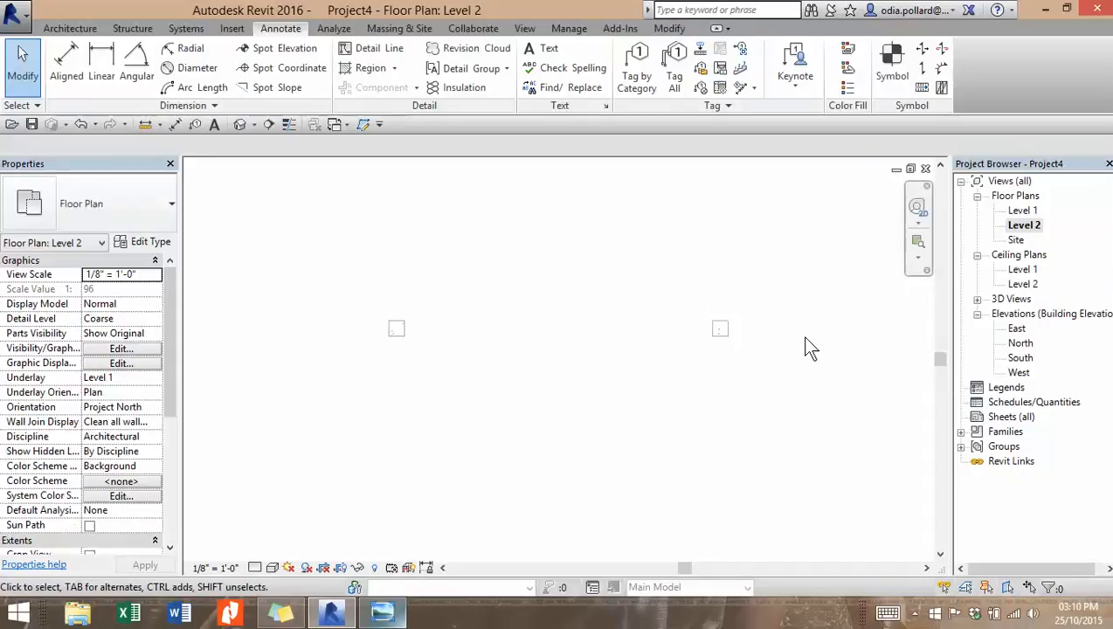
Step: Examine the columns against Level 1 and Level 2 in the North elevation and return to the Level 2 floor plan
double_click(1020, 344)
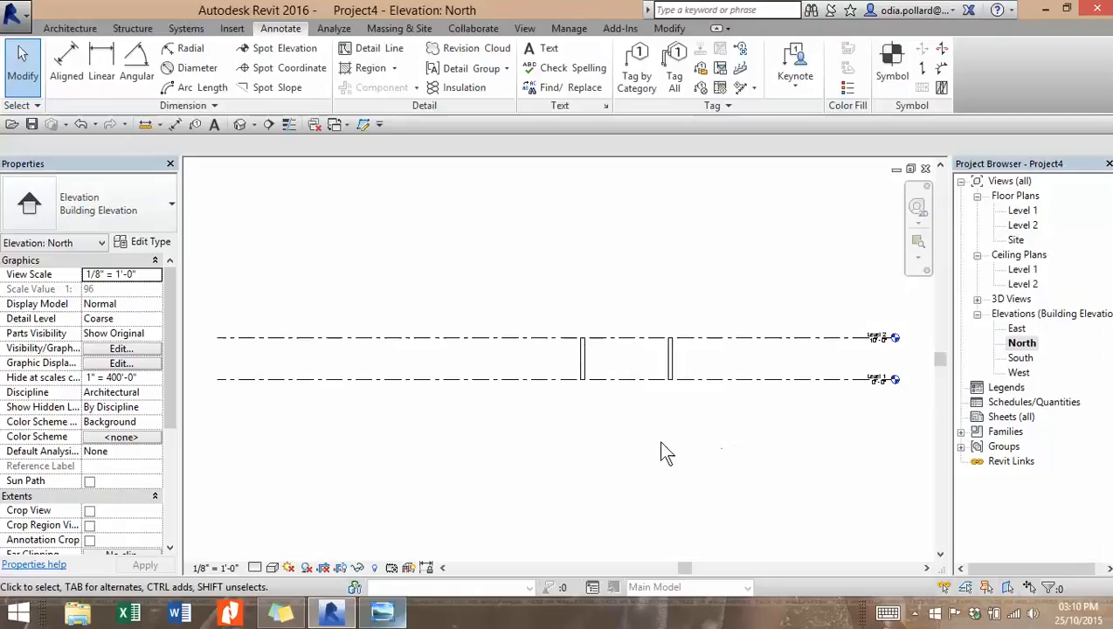
scroll(622, 367, up, 4)
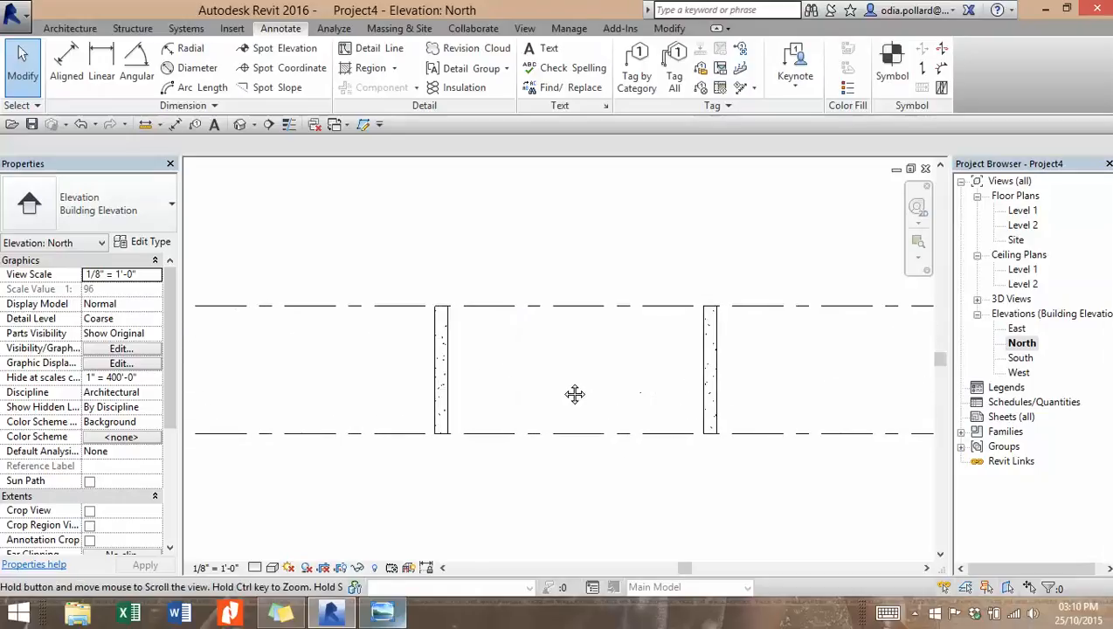
middle_drag(590, 394, 435, 393)
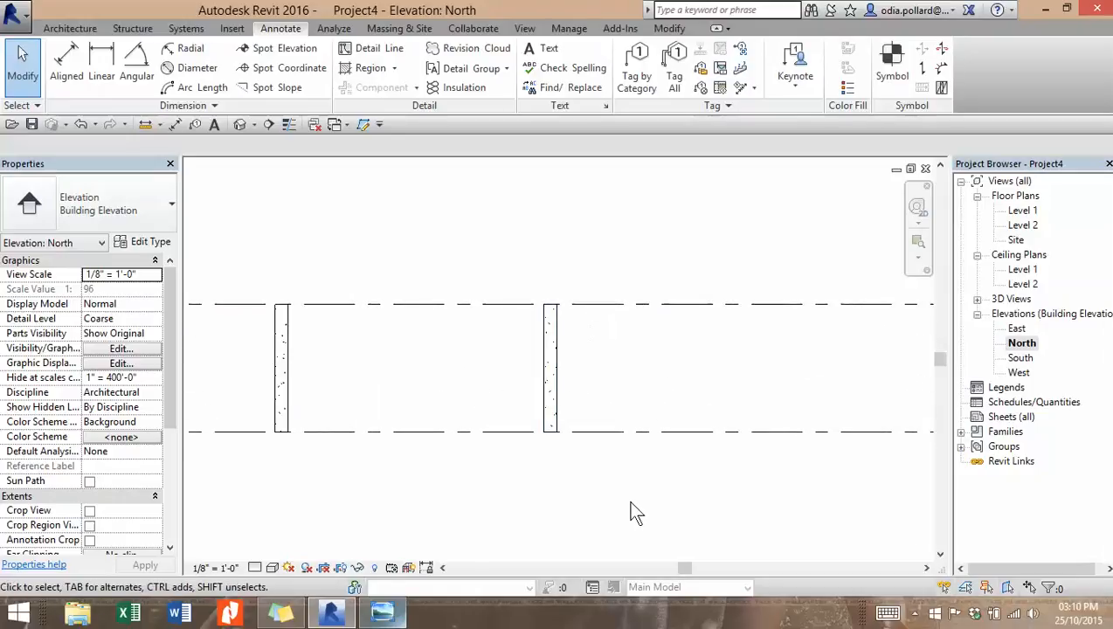
middle_drag(858, 480, 765, 457)
scroll(363, 379, down, 3)
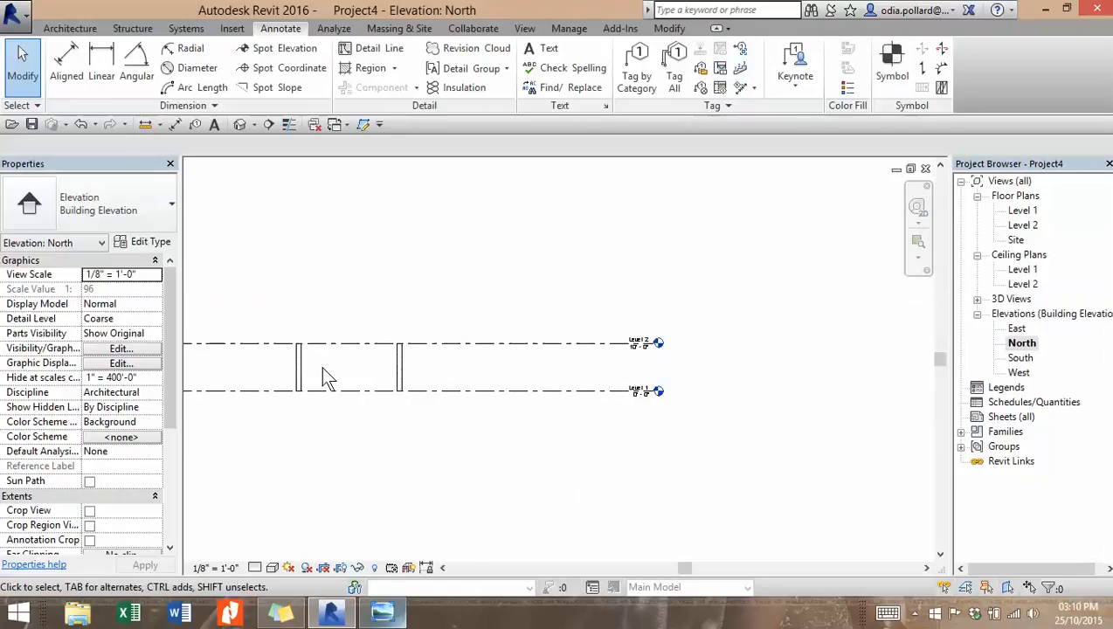
scroll(294, 353, up, 1)
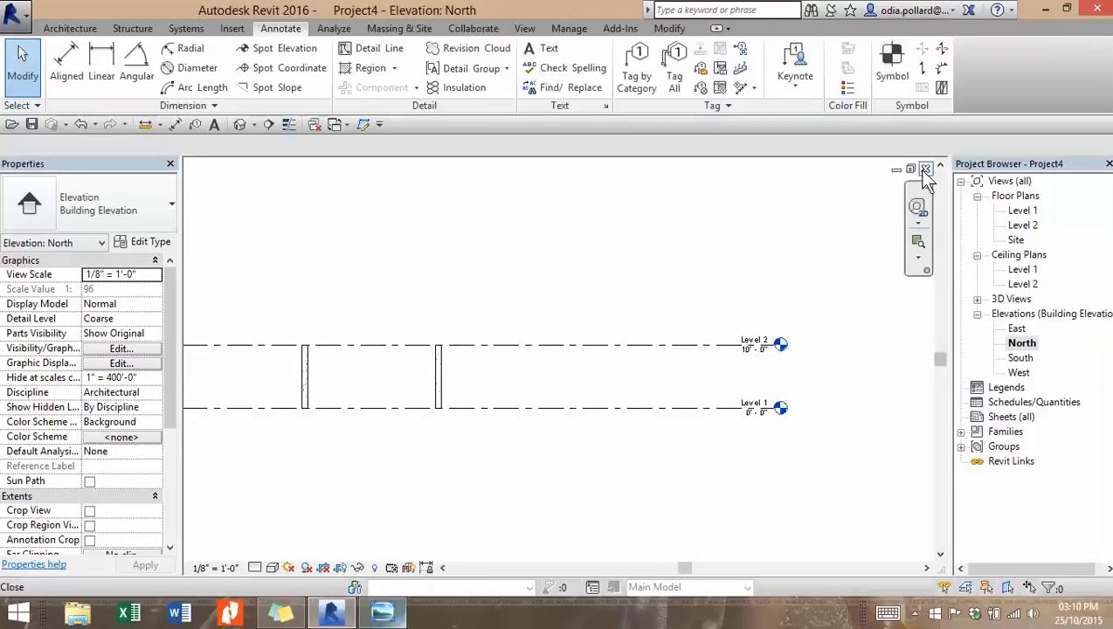
double_click(1022, 224)
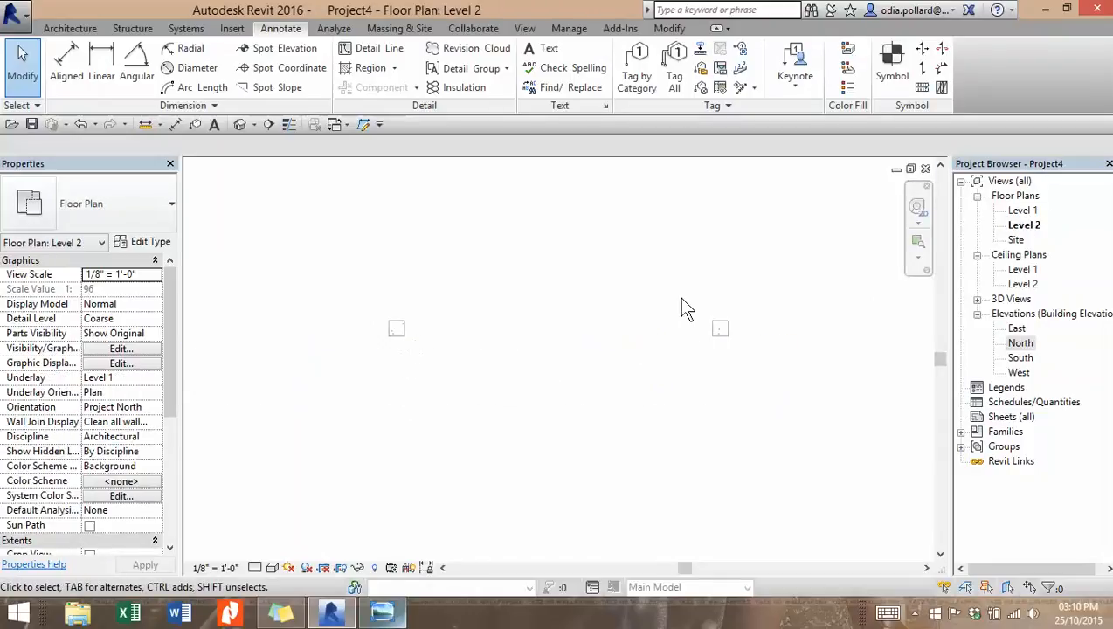
click(1024, 224)
scroll(436, 333, up, 2)
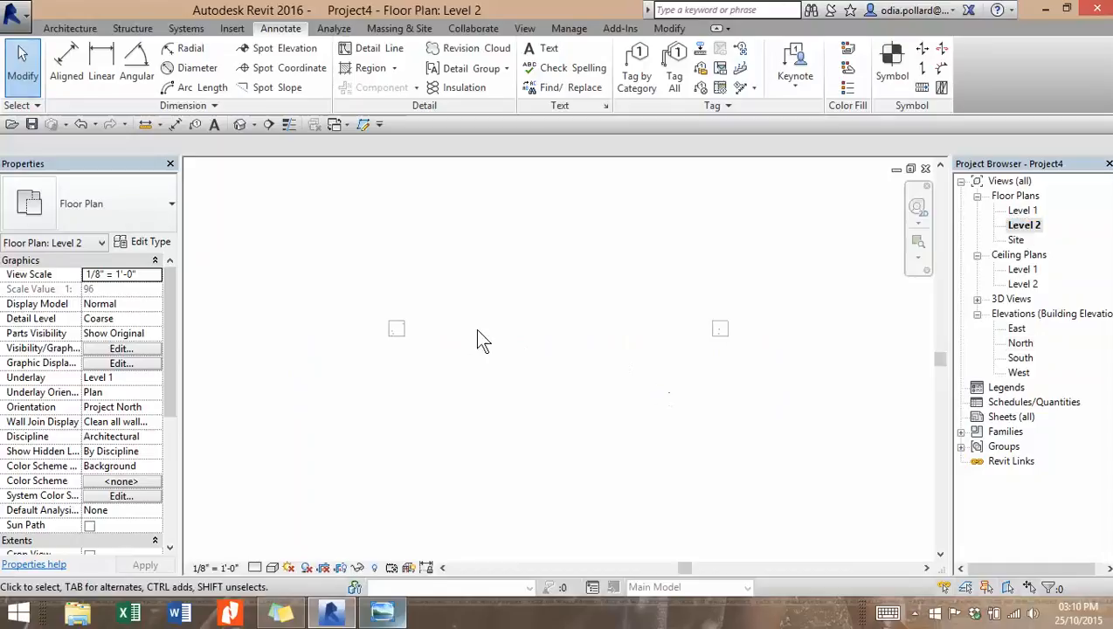
scroll(416, 337, up, 1)
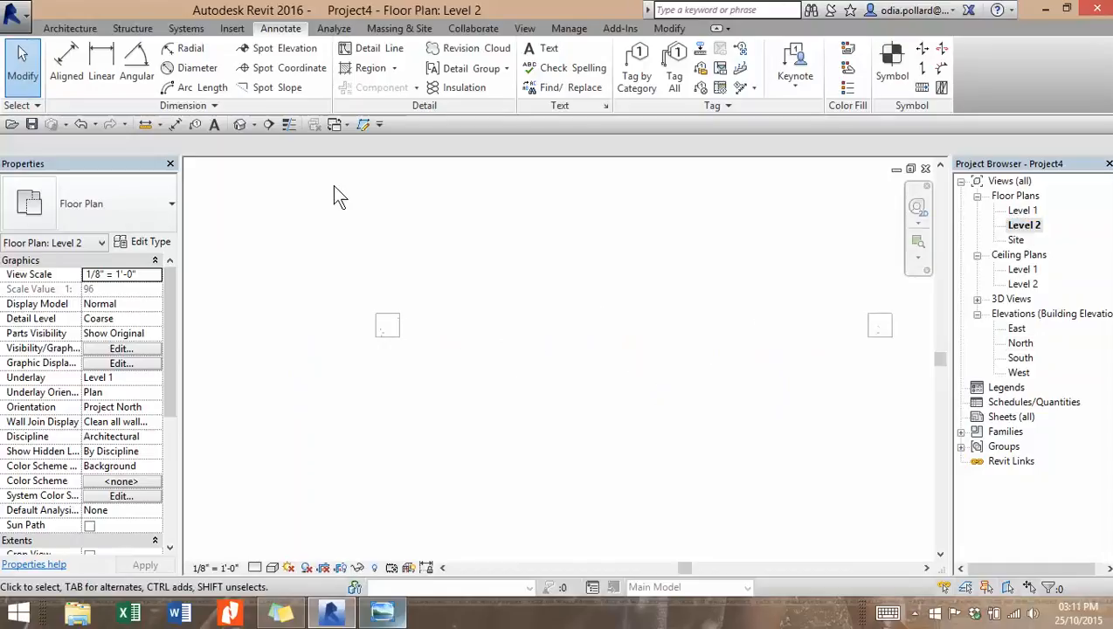
Step: Start a structural beam on Level 2 and check the beam size in Section A-A of the sketch in Windows Photo Viewer
click(133, 29)
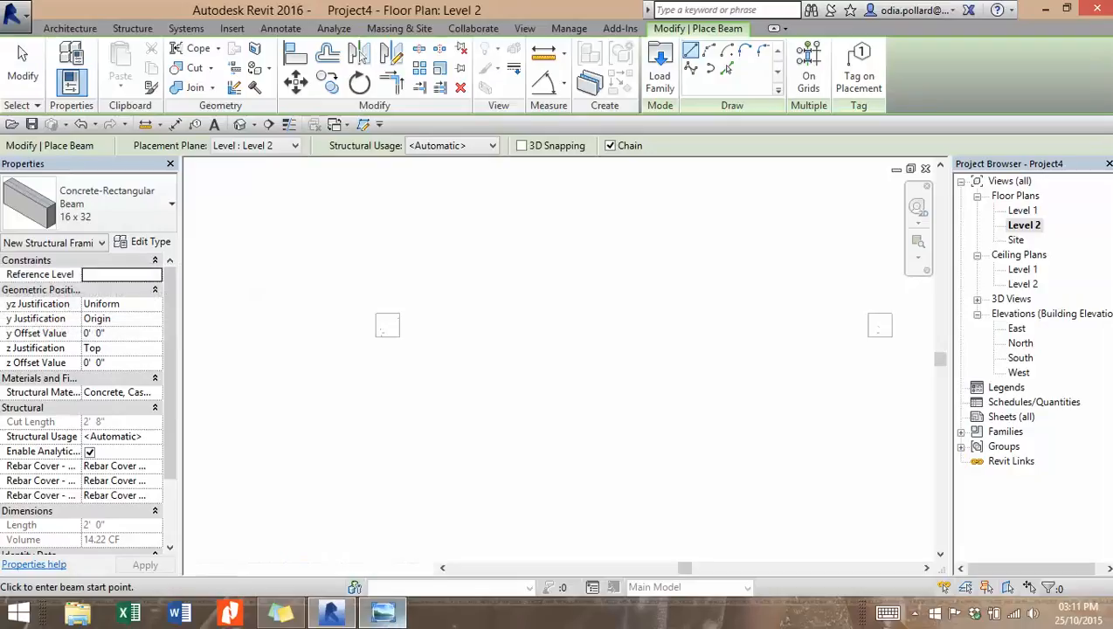
click(380, 611)
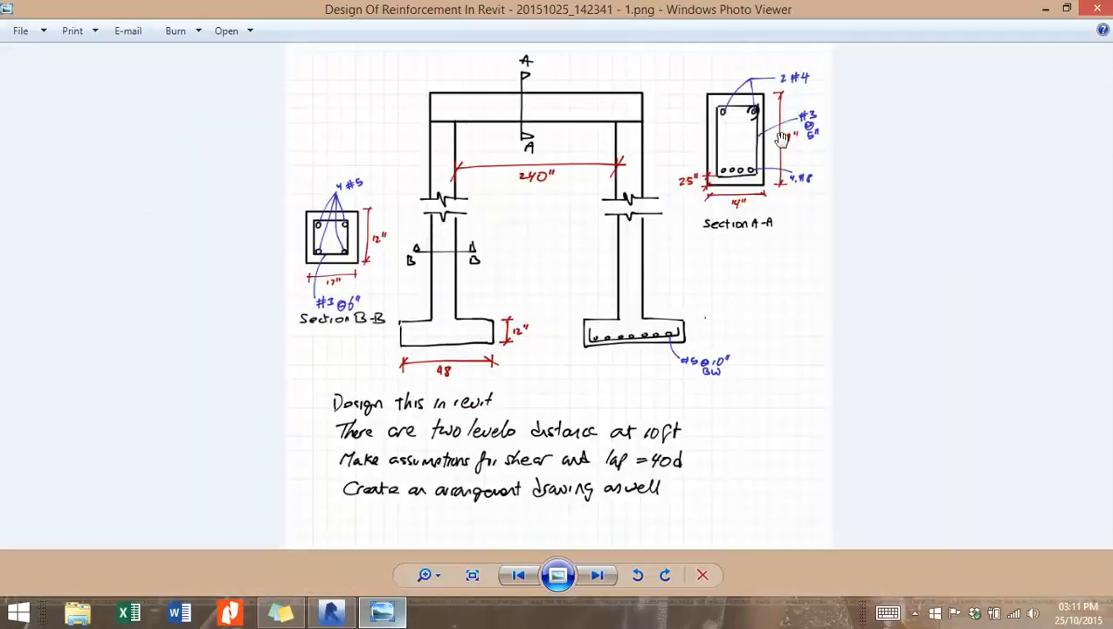
click(1046, 9)
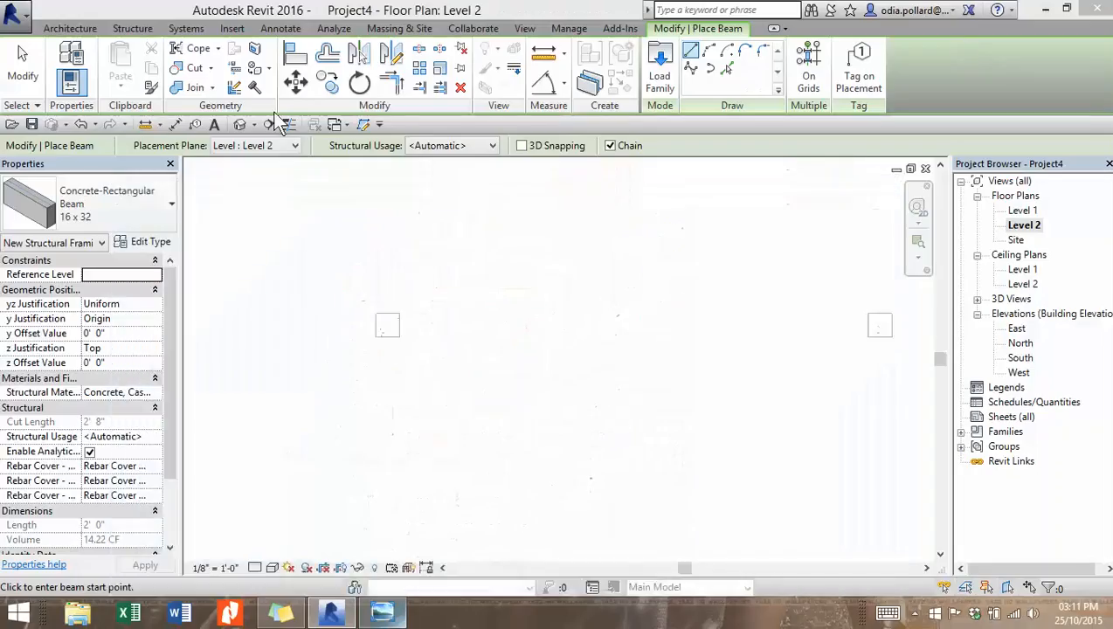
Step: Duplicate the 12 x 24 Concrete-Rectangular Beam type under the name 14 x 24
click(168, 208)
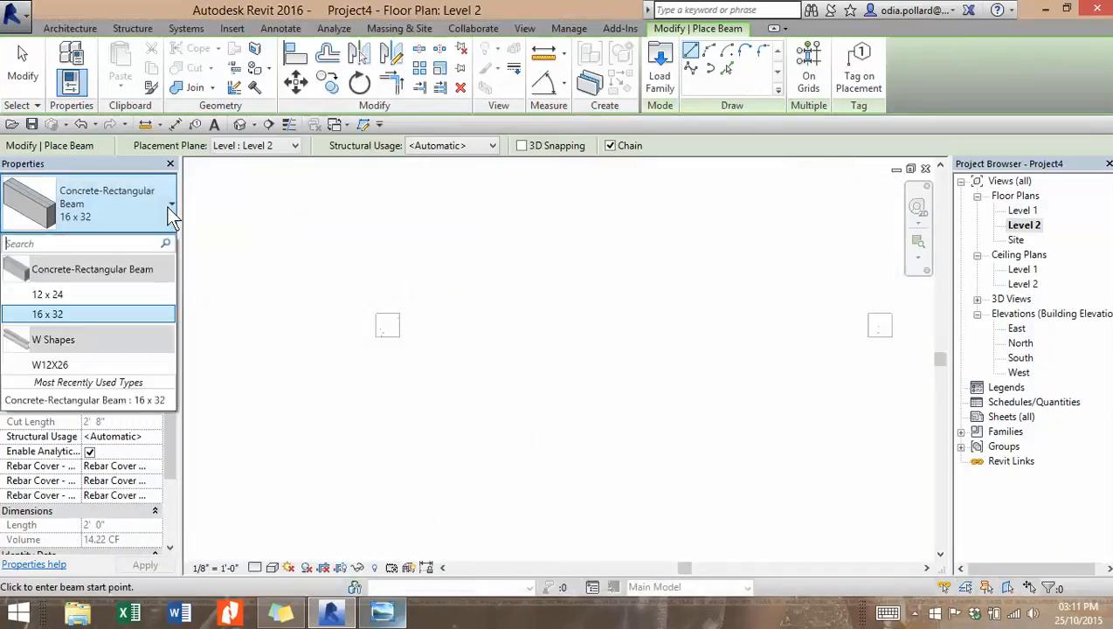
click(88, 313)
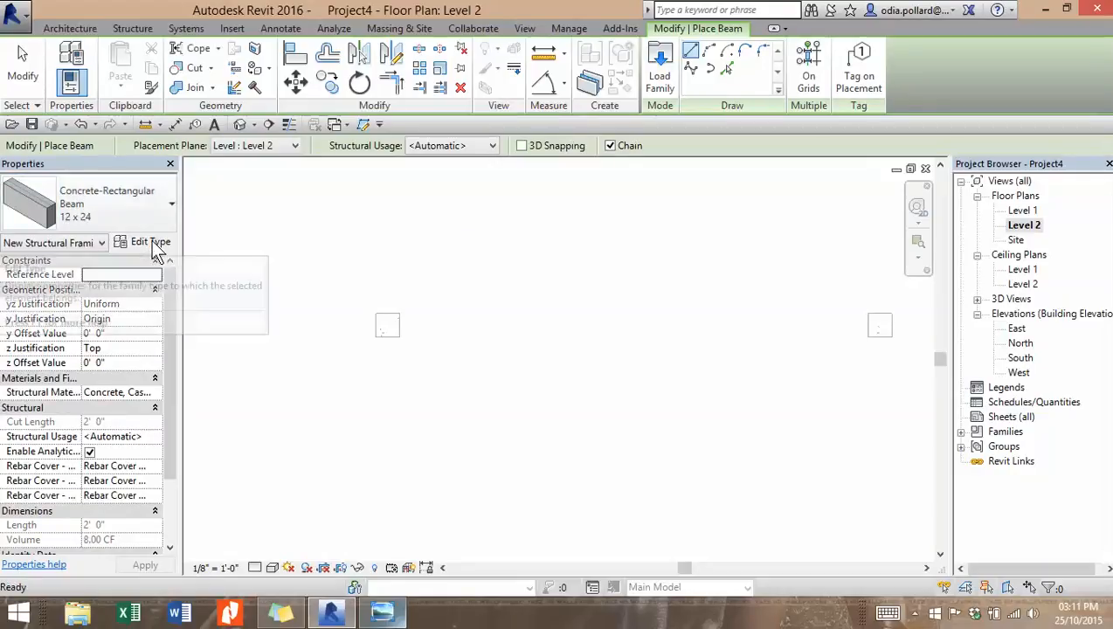
click(154, 245)
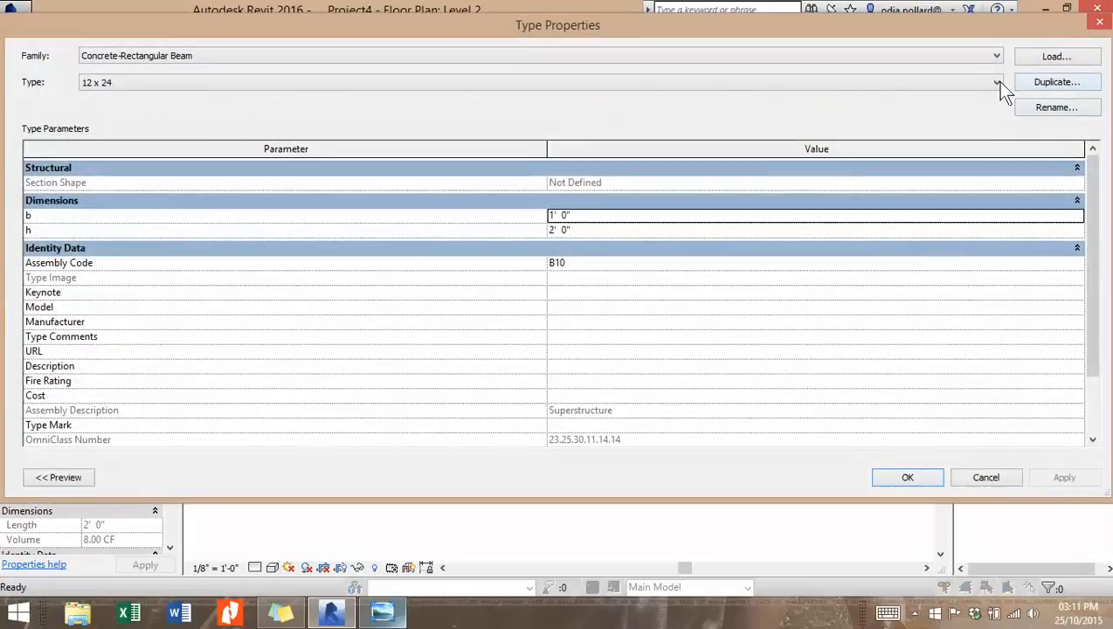
click(1057, 81)
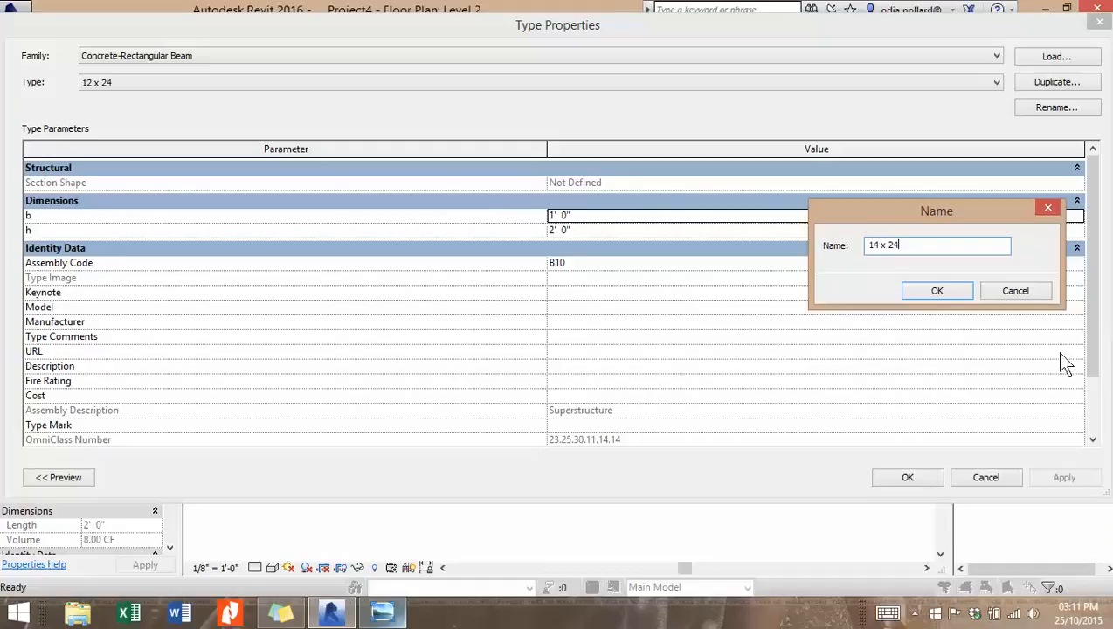
click(936, 291)
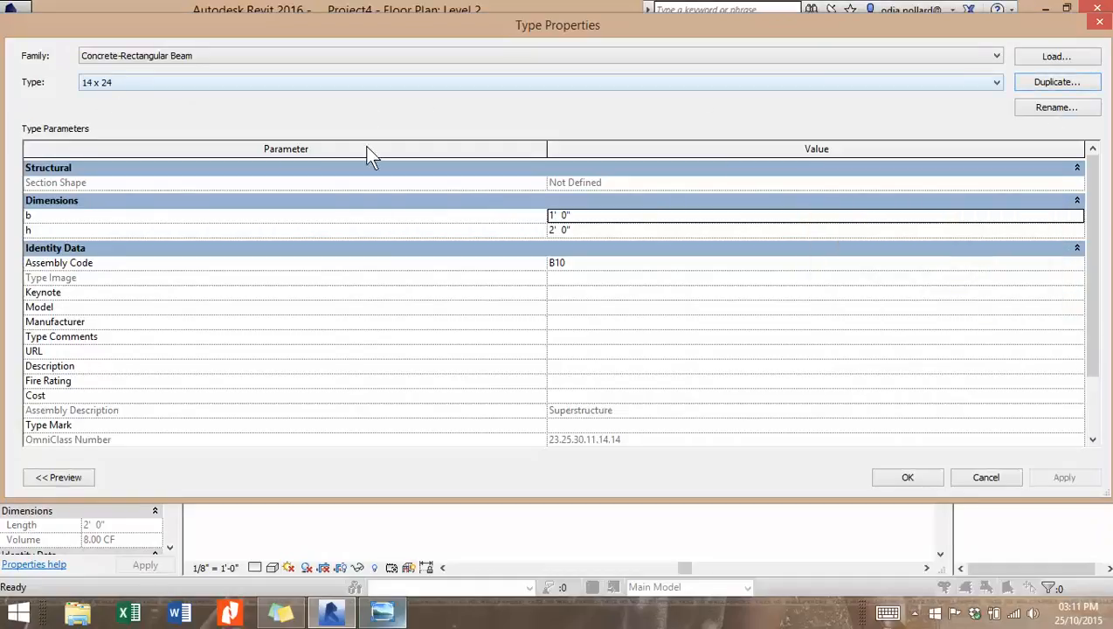
Step: Set the 14 x 24 beam type's width b to 14 inches and depth h to 24 inches
click(594, 218)
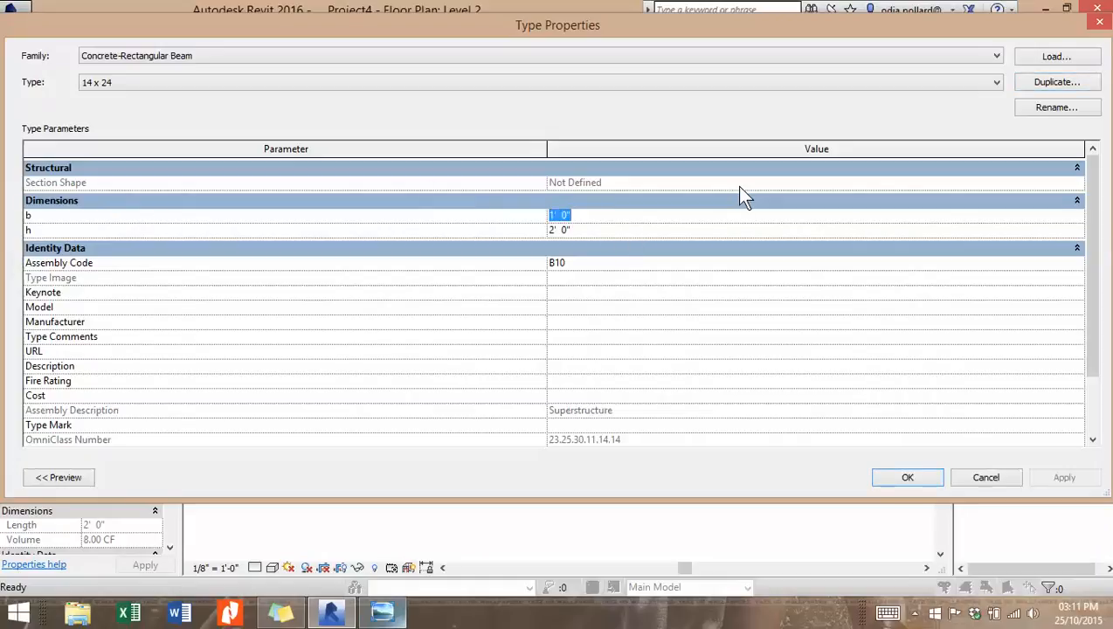
text(14)
text(24")
key(Return)
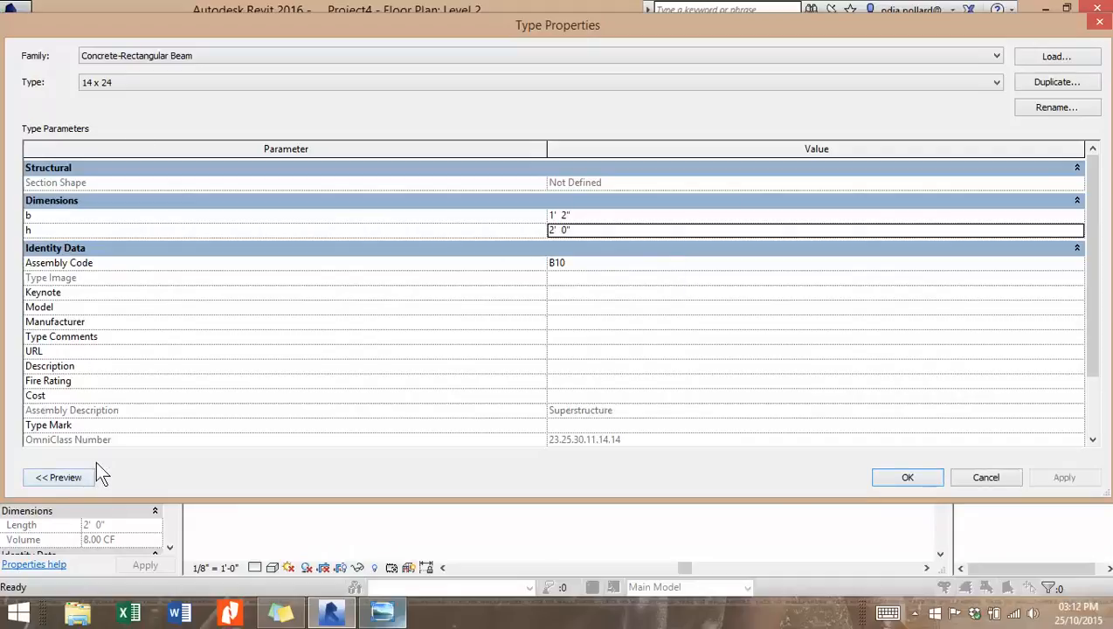
click(907, 477)
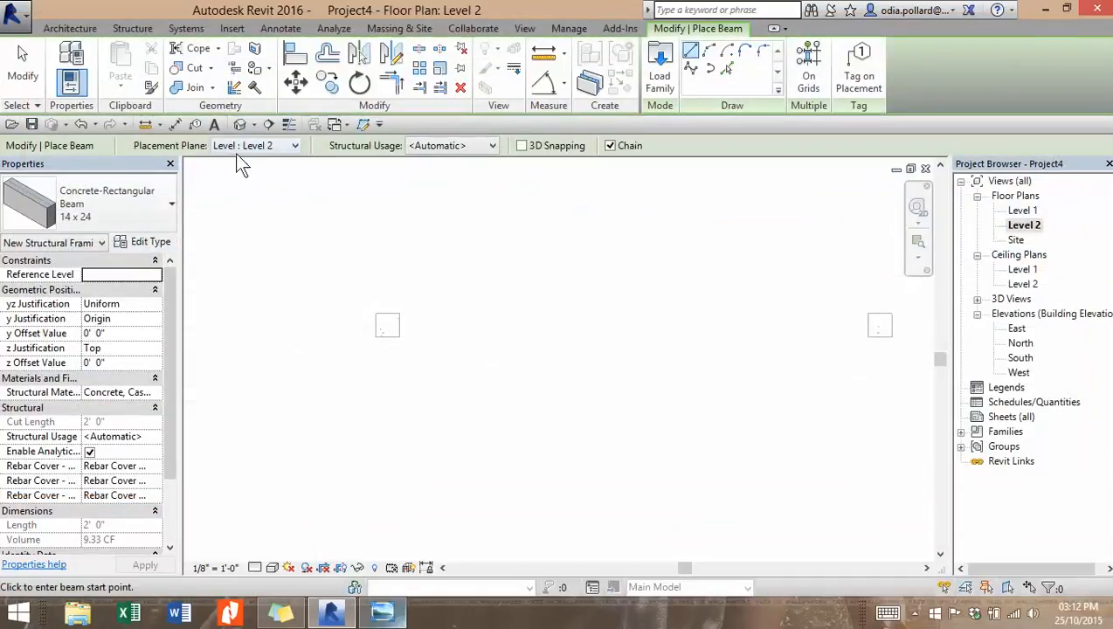
Step: Place the 14 x 24 beam on Level 2 from the left column's outer face midpoint to the right column's outer face midpoint
click(376, 324)
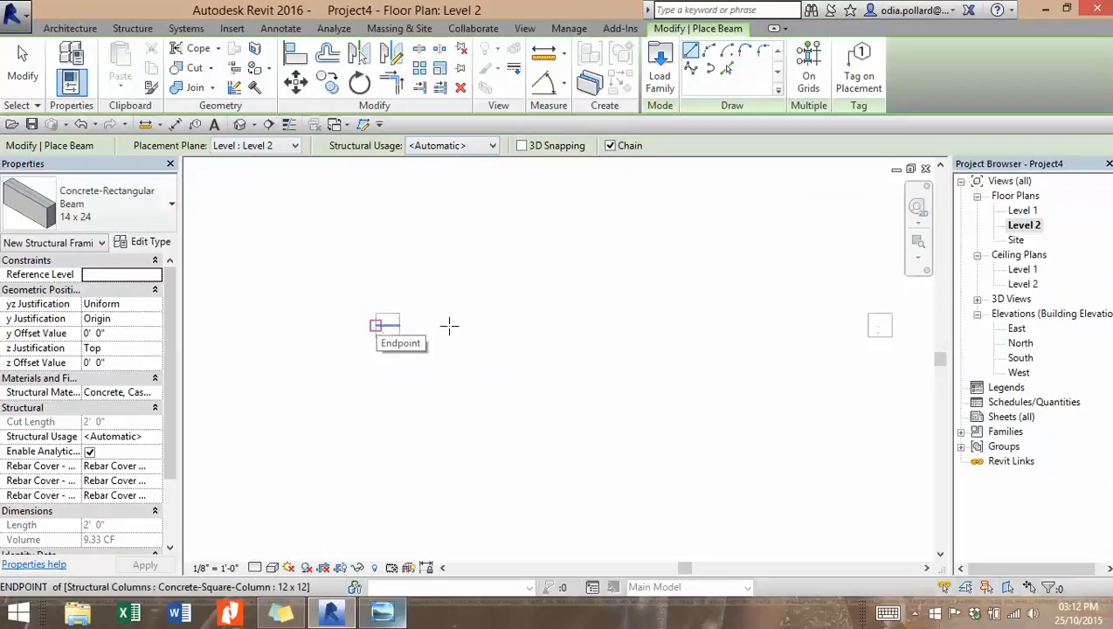
click(375, 325)
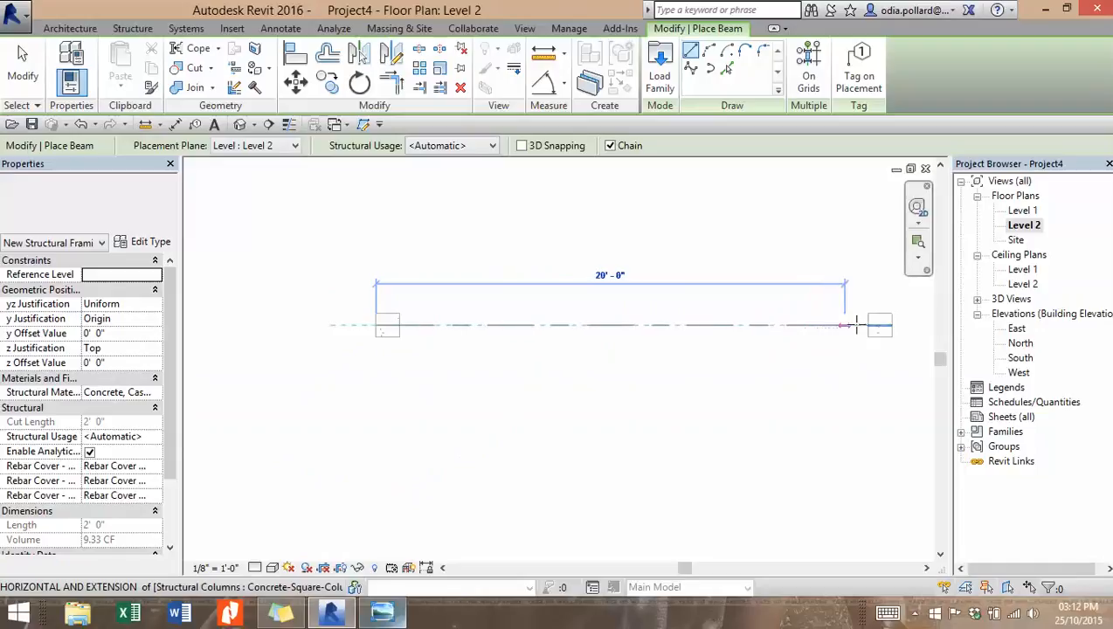
click(891, 325)
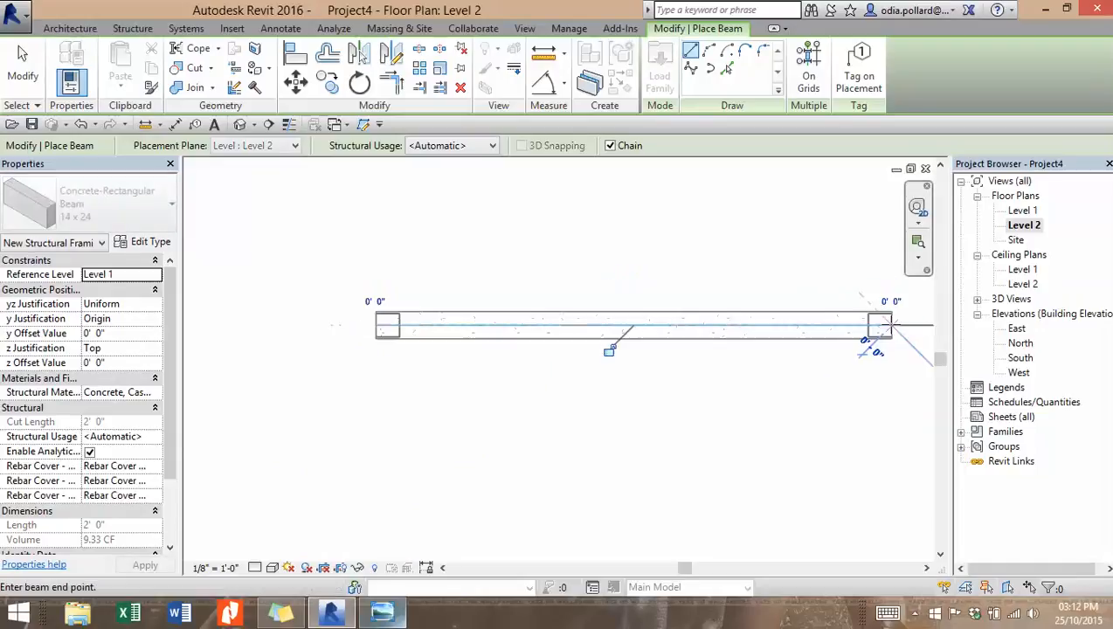
click(26, 70)
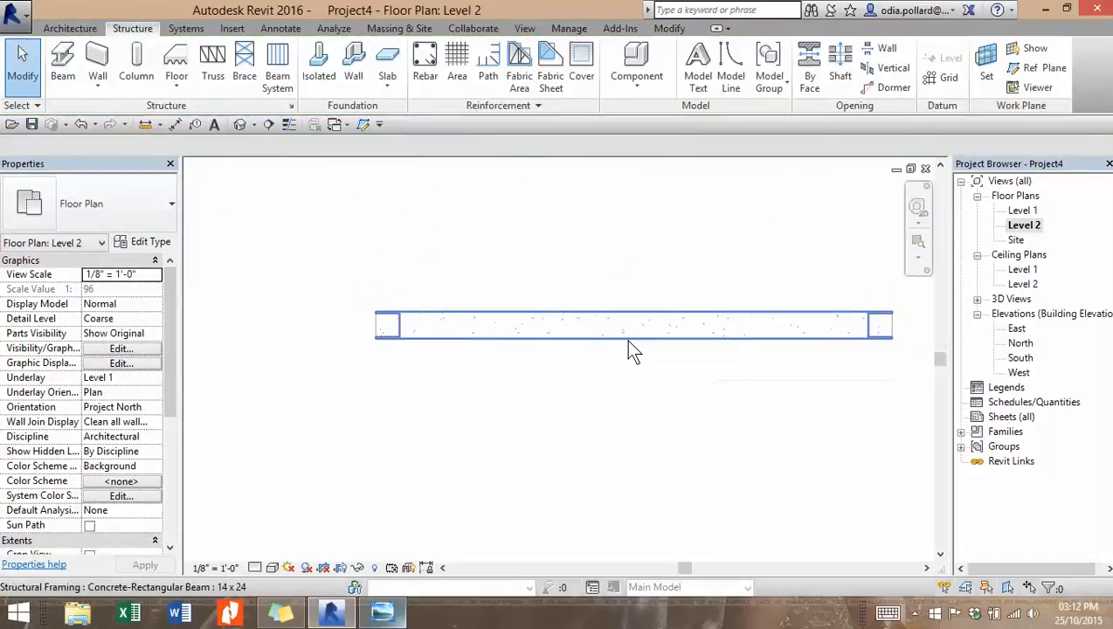
Step: Select the placed beam and examine how its end meets the left-hand column in the Level 2 plan
click(448, 349)
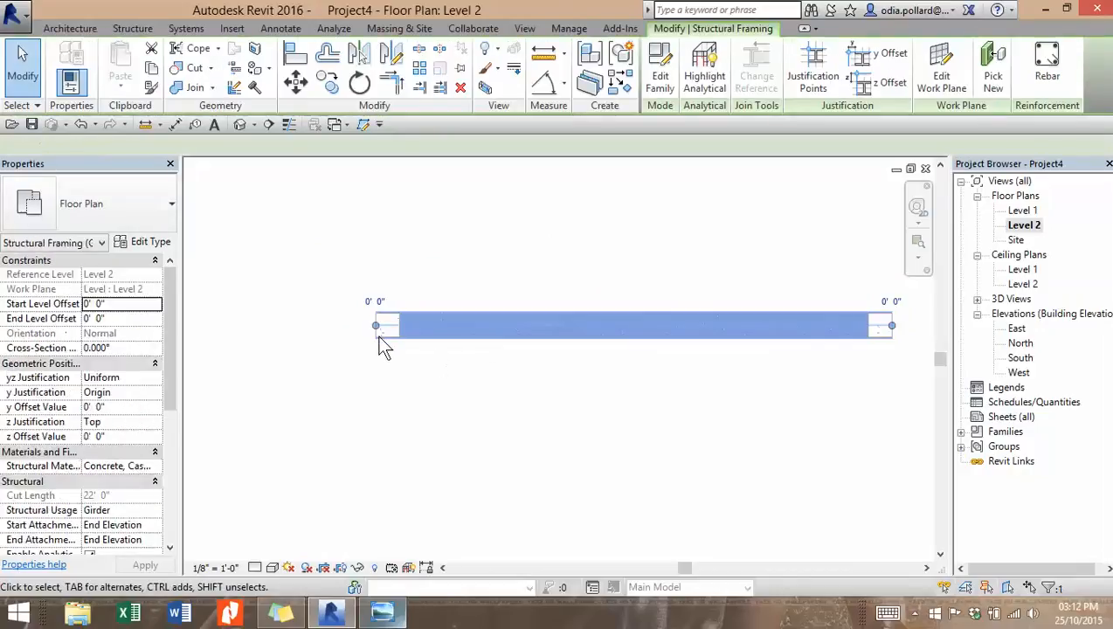
scroll(384, 342, up, 3)
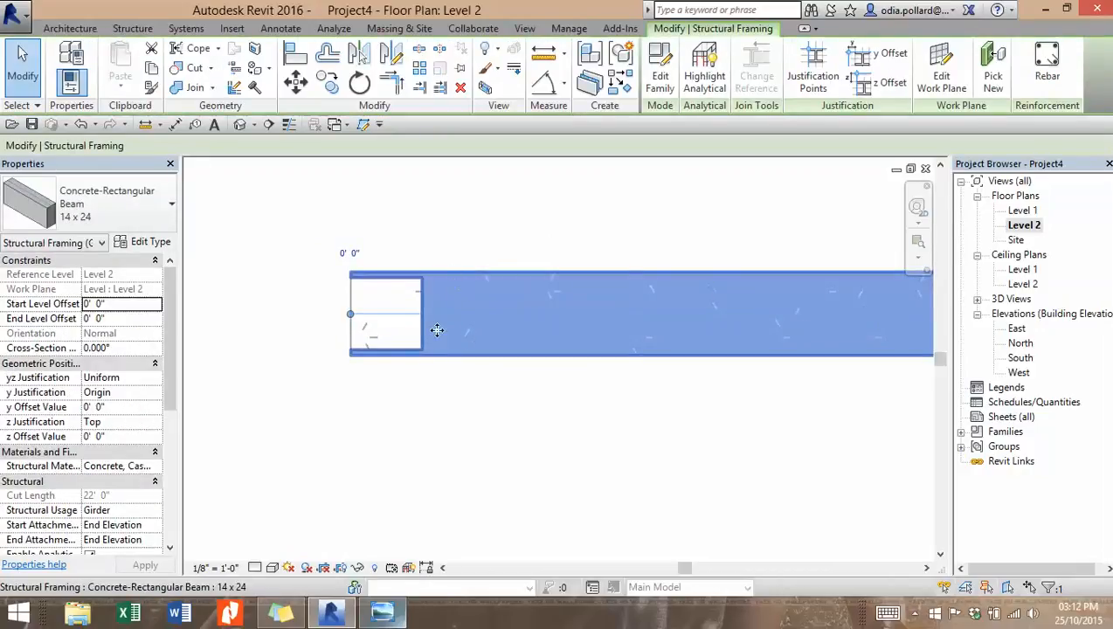
scroll(591, 467, down, 5)
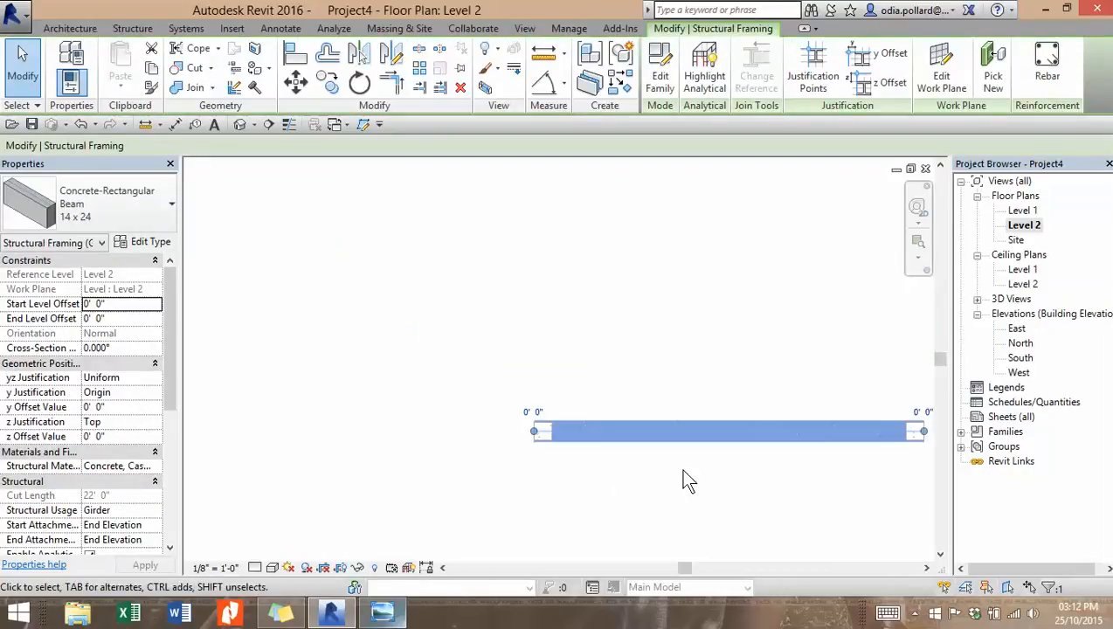
Step: Examine how the 14 x 24 beam's ends meet both columns in the Level 2 plan and compare with the frame sketch
middle_drag(683, 470, 451, 356)
scroll(651, 311, up, 4)
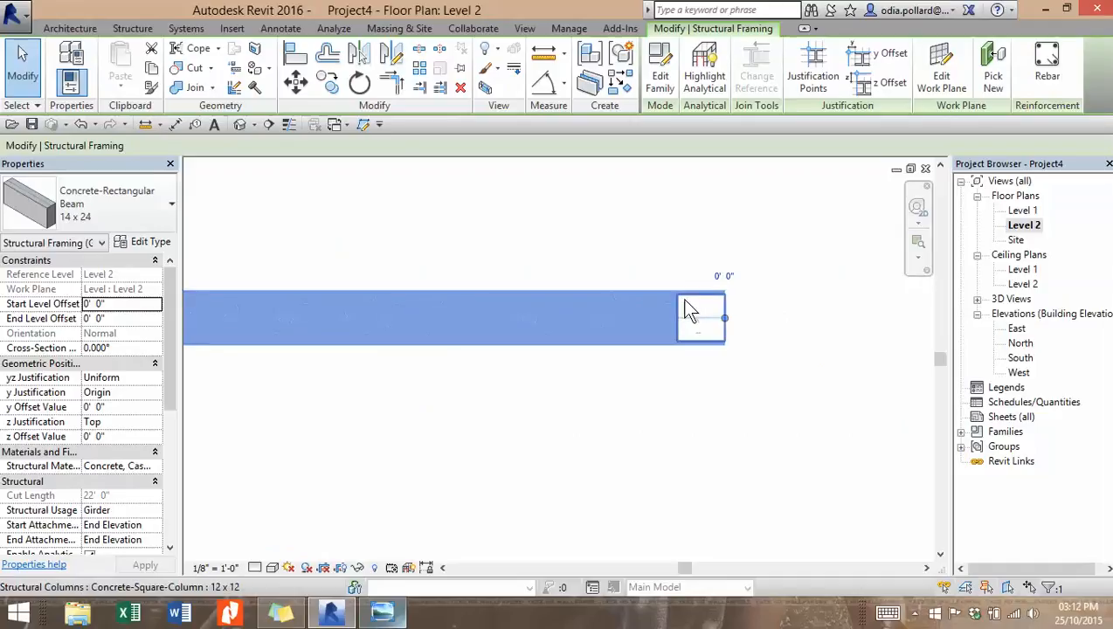
scroll(596, 370, down, 3)
middle_drag(342, 400, 581, 402)
scroll(370, 354, up, 3)
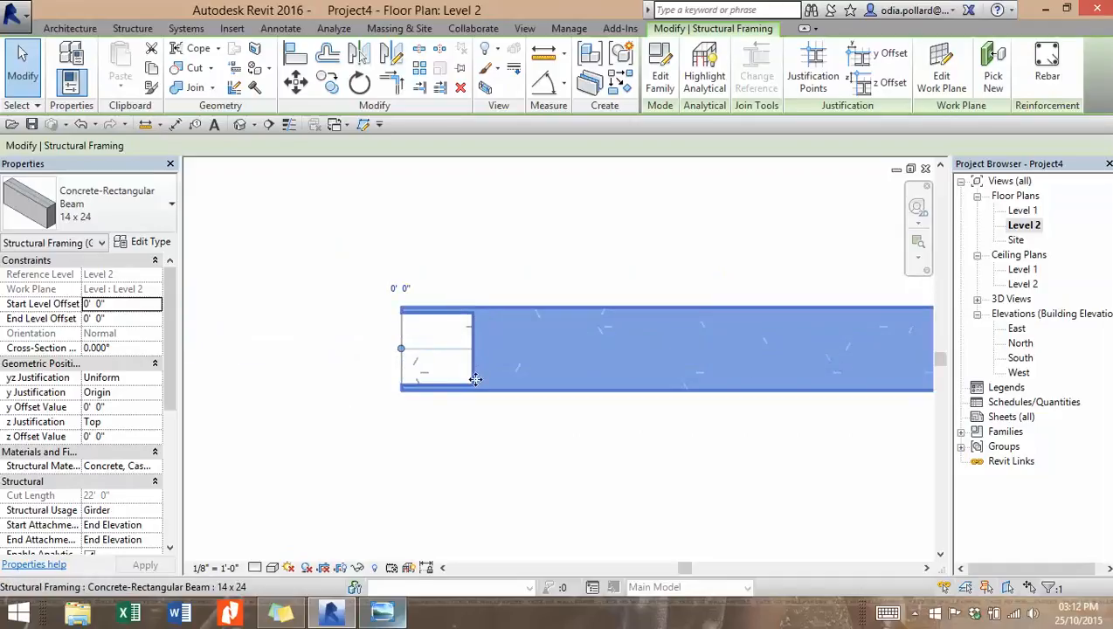
scroll(519, 381, down, 3)
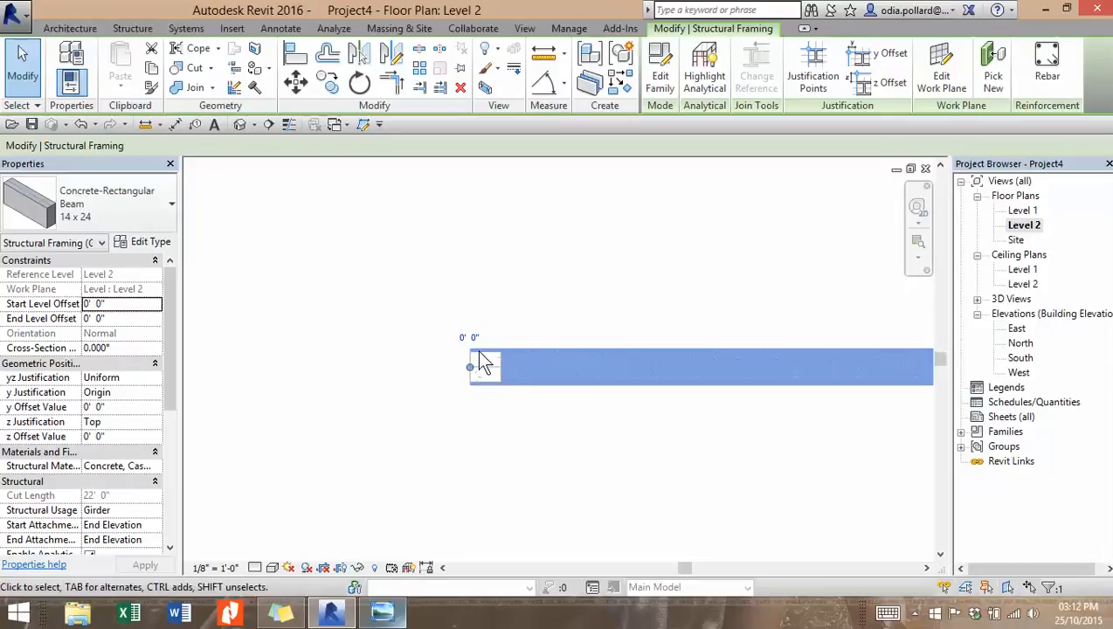
scroll(489, 365, up, 4)
scroll(636, 365, down, 5)
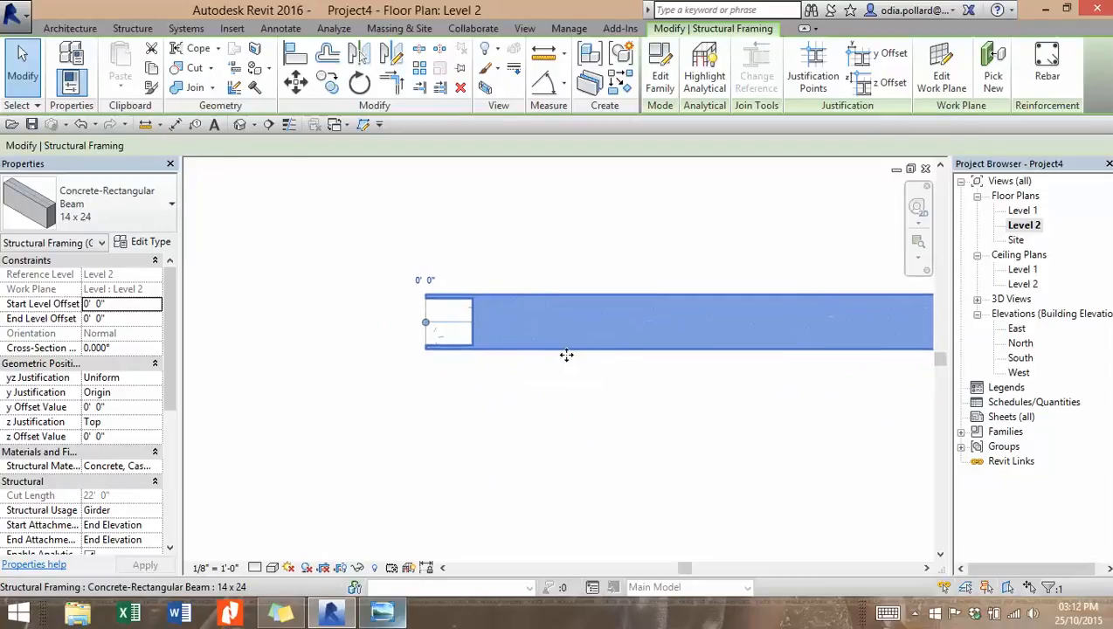
click(586, 402)
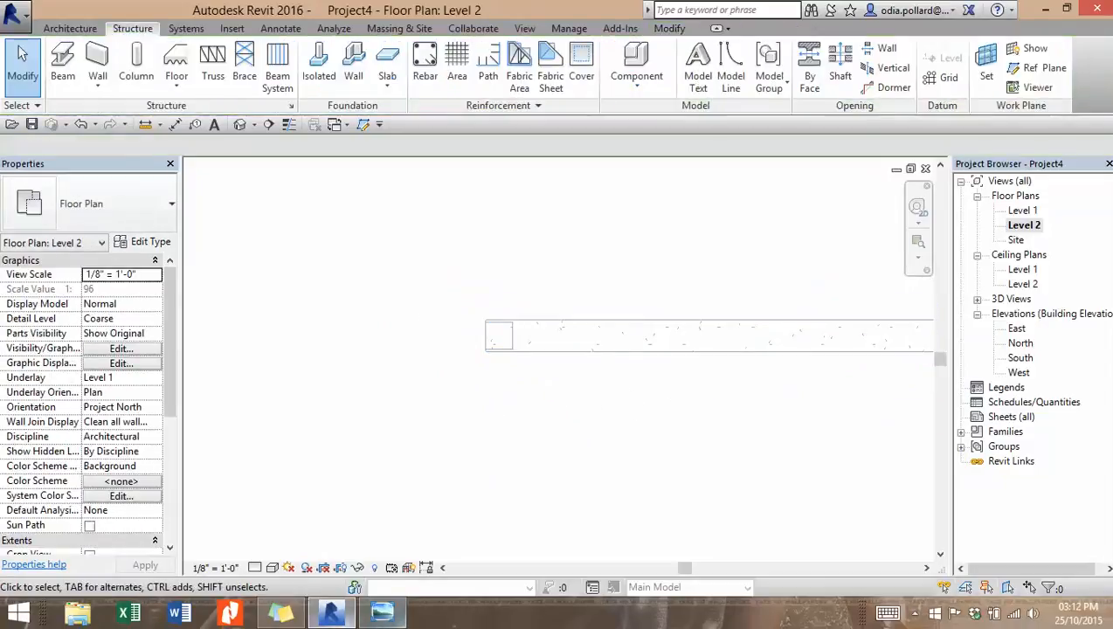
click(382, 613)
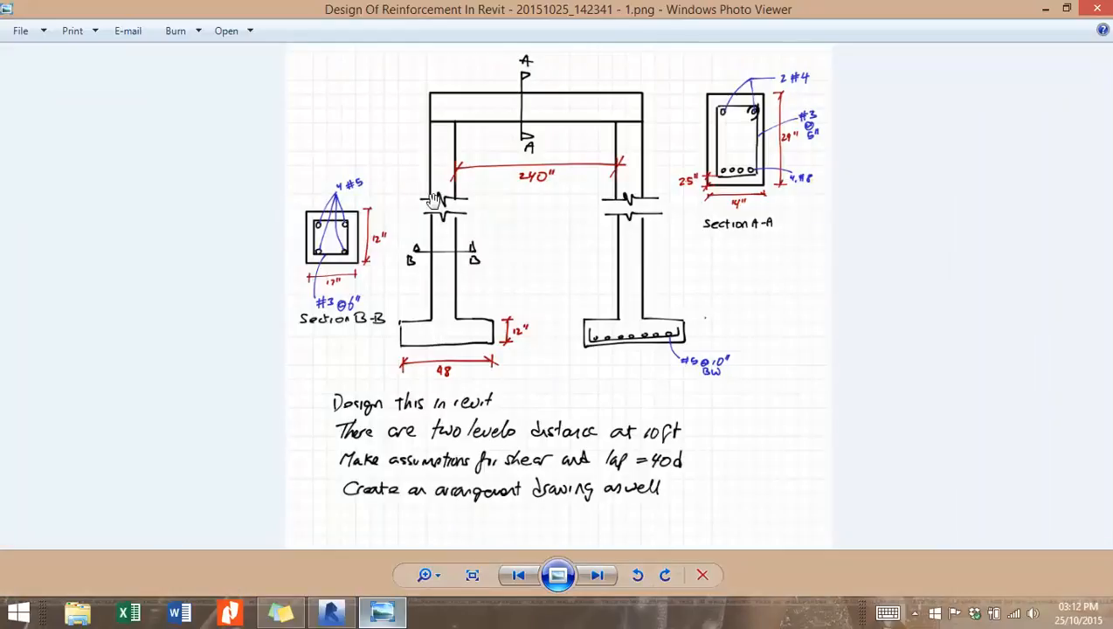
click(1045, 8)
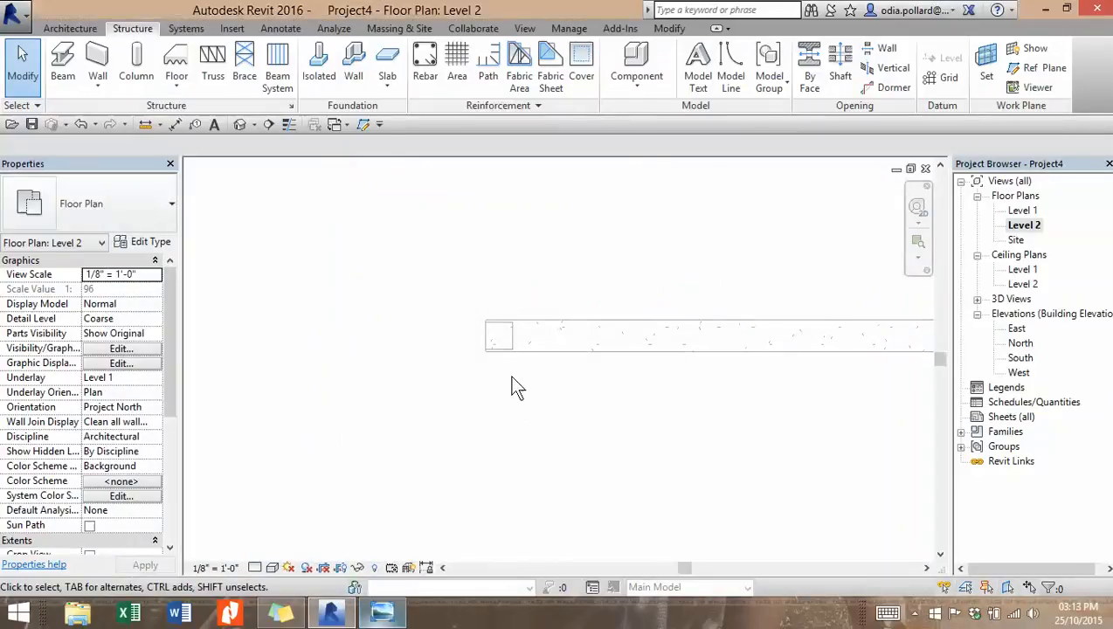
Step: Select all instances of the 12 x 12 Concrete-Square-Column and duplicate their type under the name 14 x 14
scroll(630, 420, down, 4)
middle_drag(621, 422, 437, 389)
scroll(365, 361, up, 5)
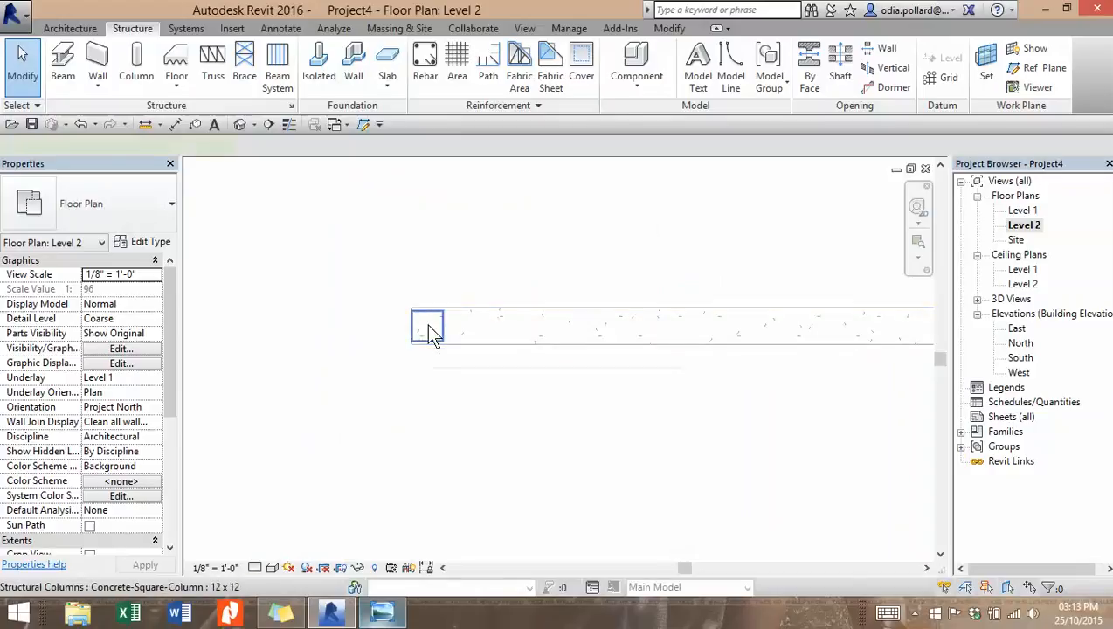
click(428, 330)
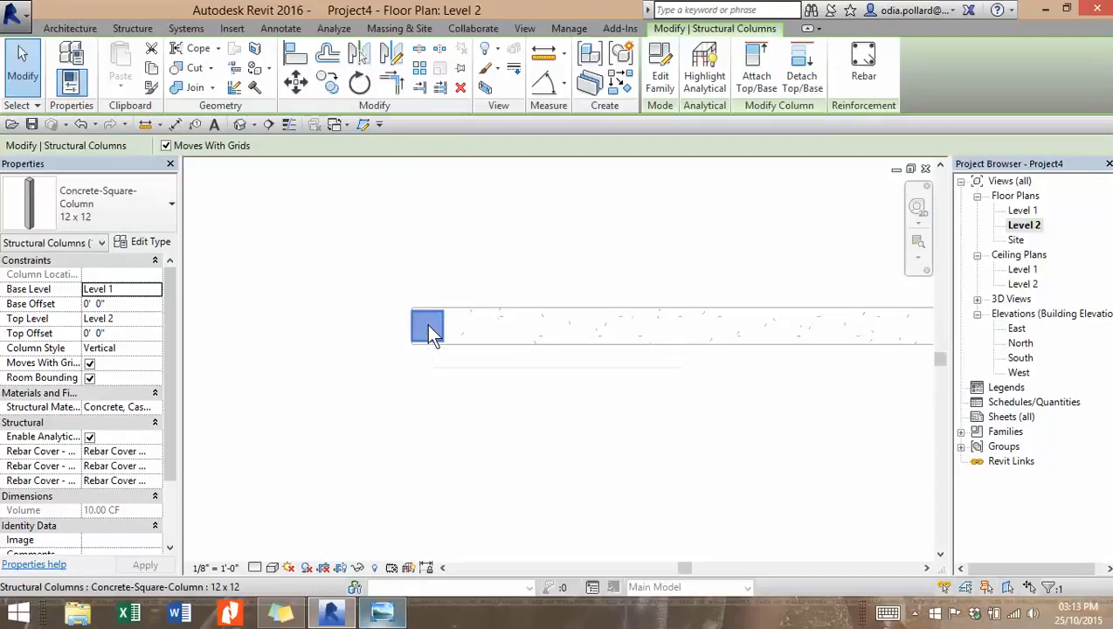
right_click(429, 332)
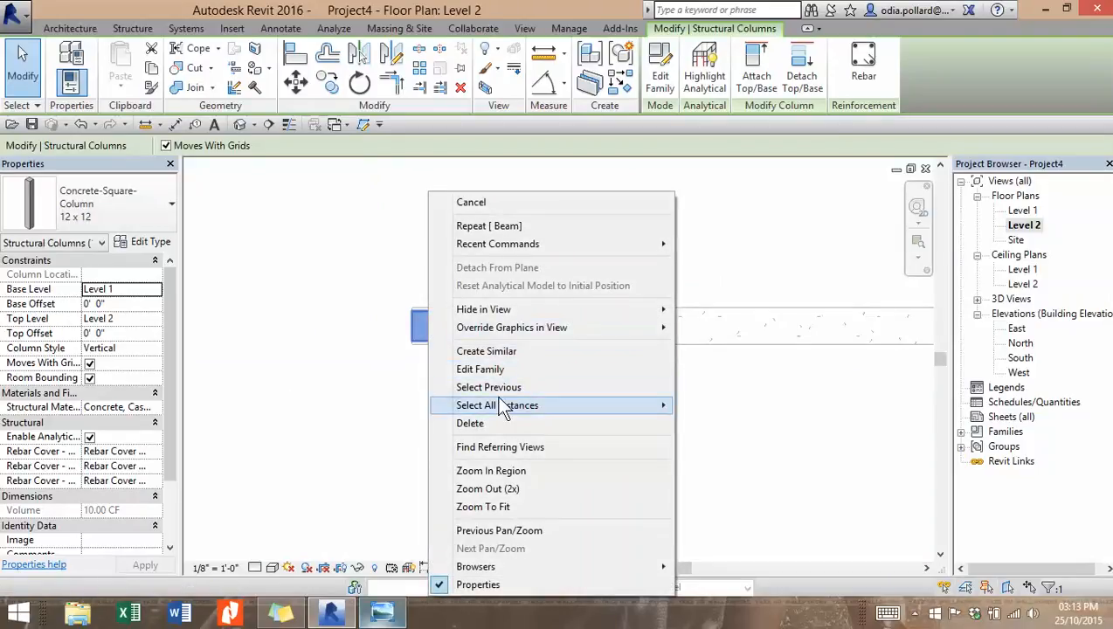
mouse_move(493, 406)
click(379, 423)
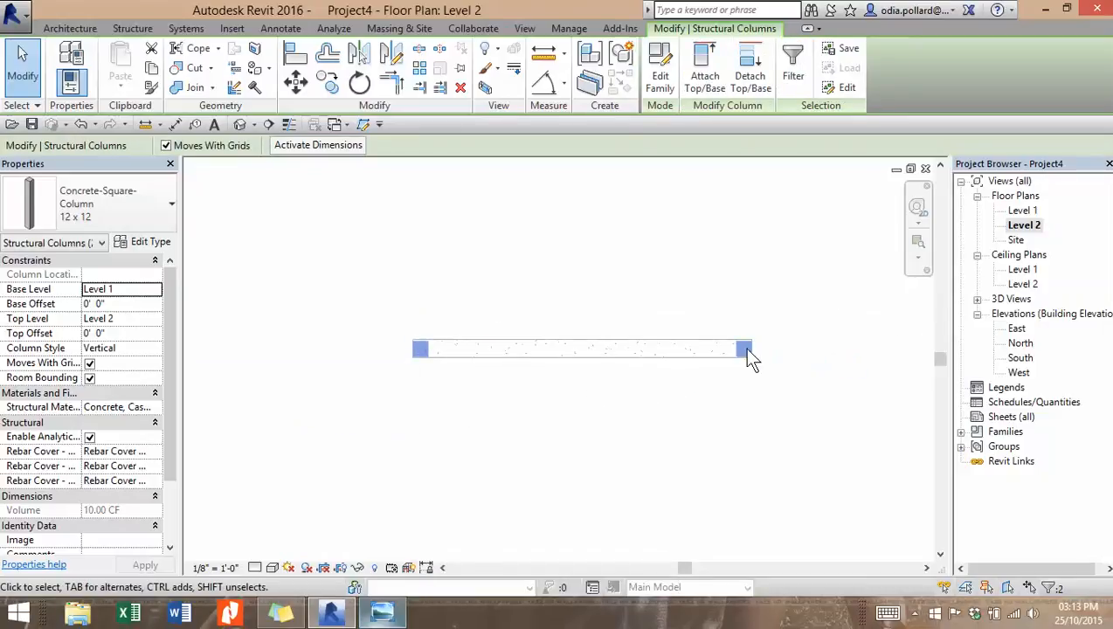
scroll(509, 420, up, 1)
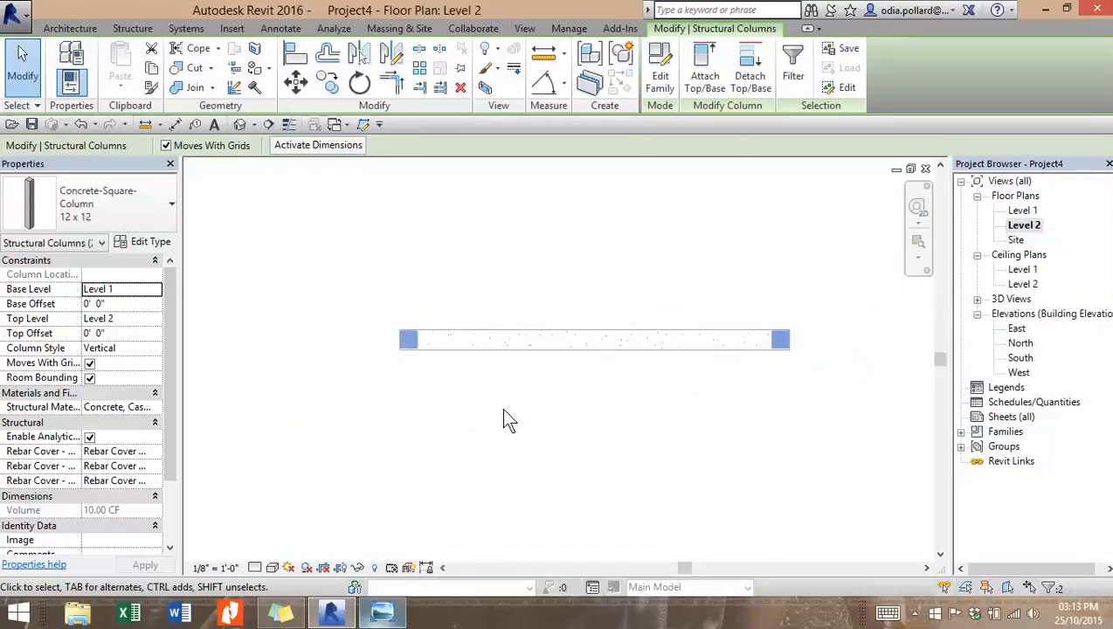
click(157, 242)
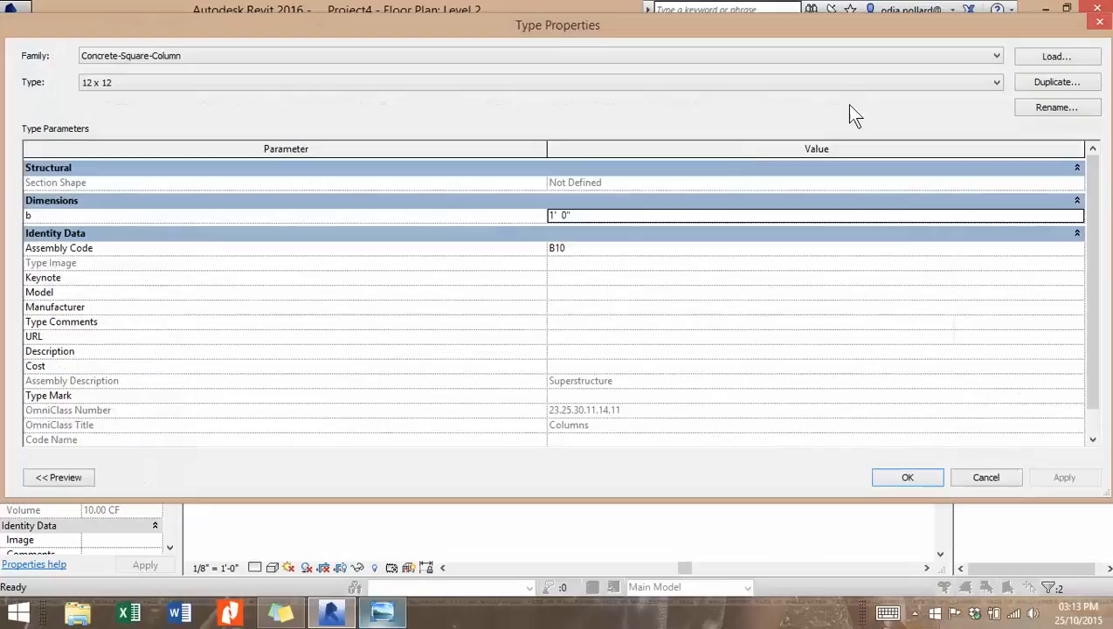
click(1037, 81)
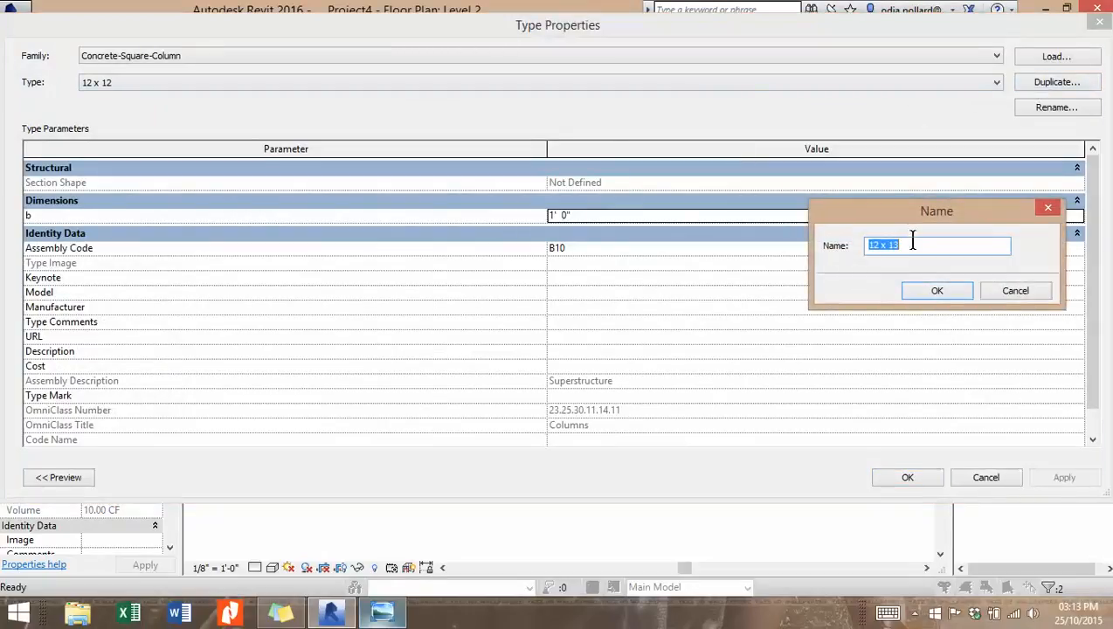
text(14 x 14)
click(936, 291)
Step: Set the 14 x 14 column type's width b to 14 inches and apply it to both columns
click(604, 214)
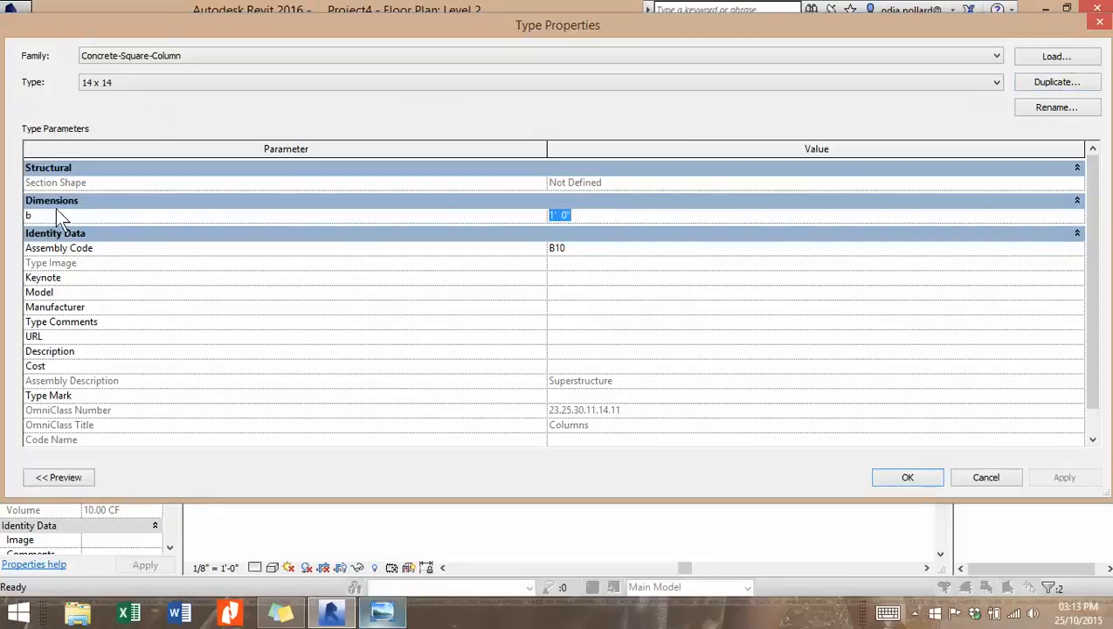
text(1 2)
key(BackSpace)
key(BackSpace)
text(4")
click(907, 476)
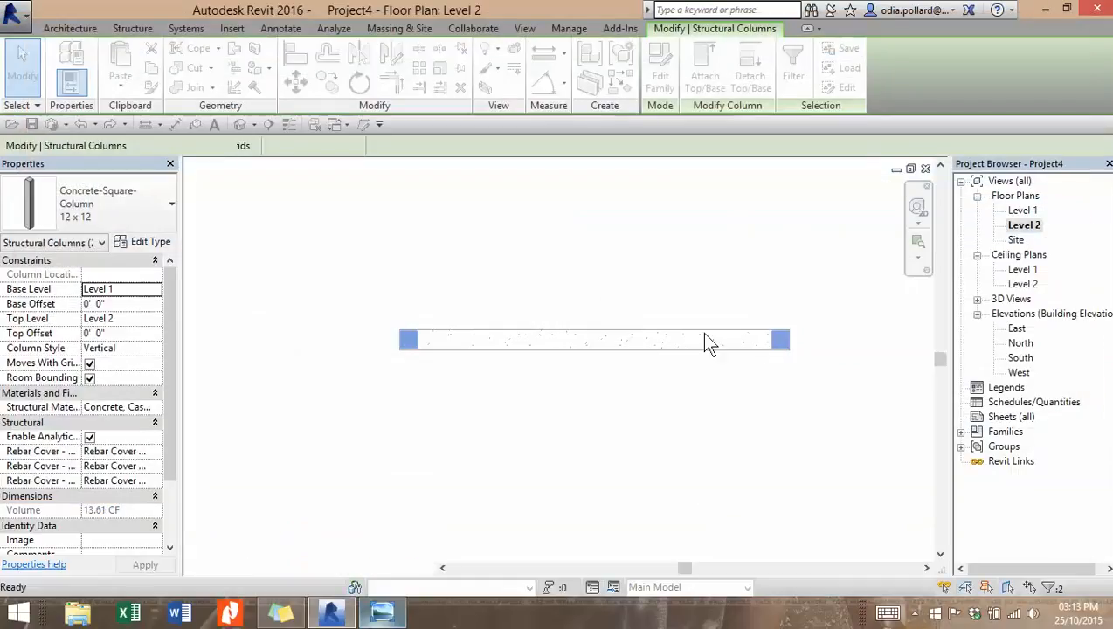
Step: Check the resized columns against the beam in plan and in the 3D view, and review the reference sketch
scroll(422, 363, up, 4)
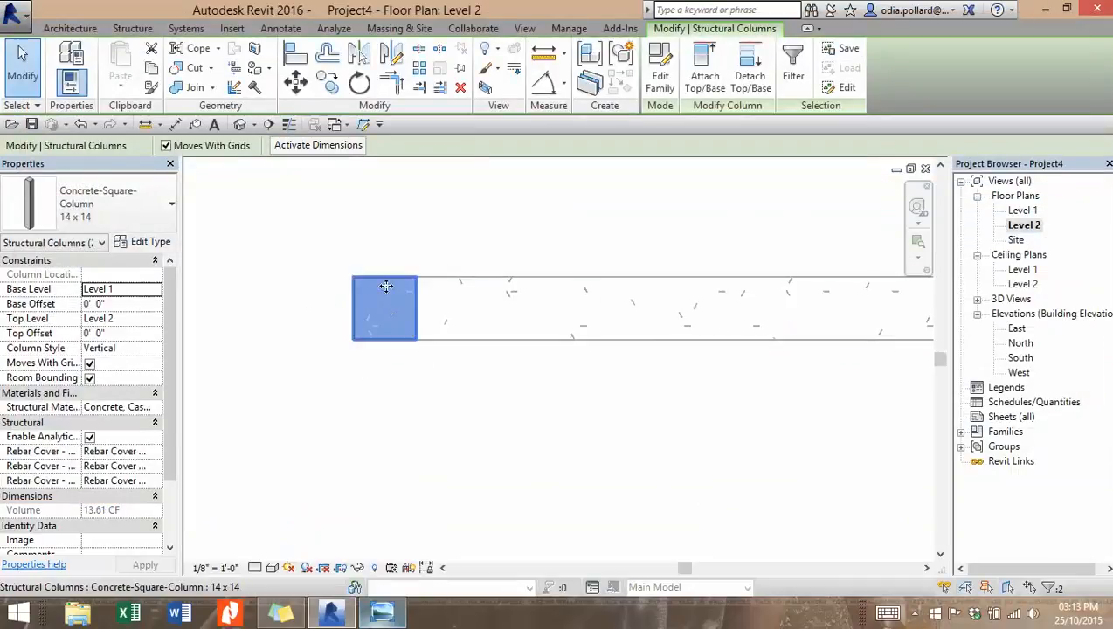
scroll(558, 293, down, 3)
middle_drag(504, 367, 170, 378)
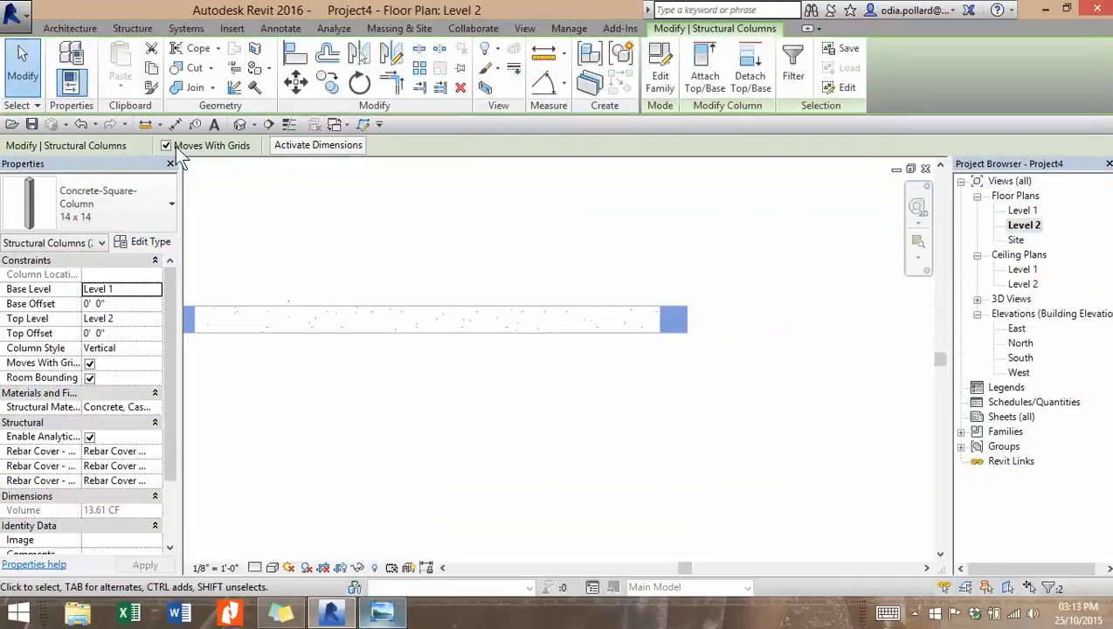
click(239, 125)
click(422, 318)
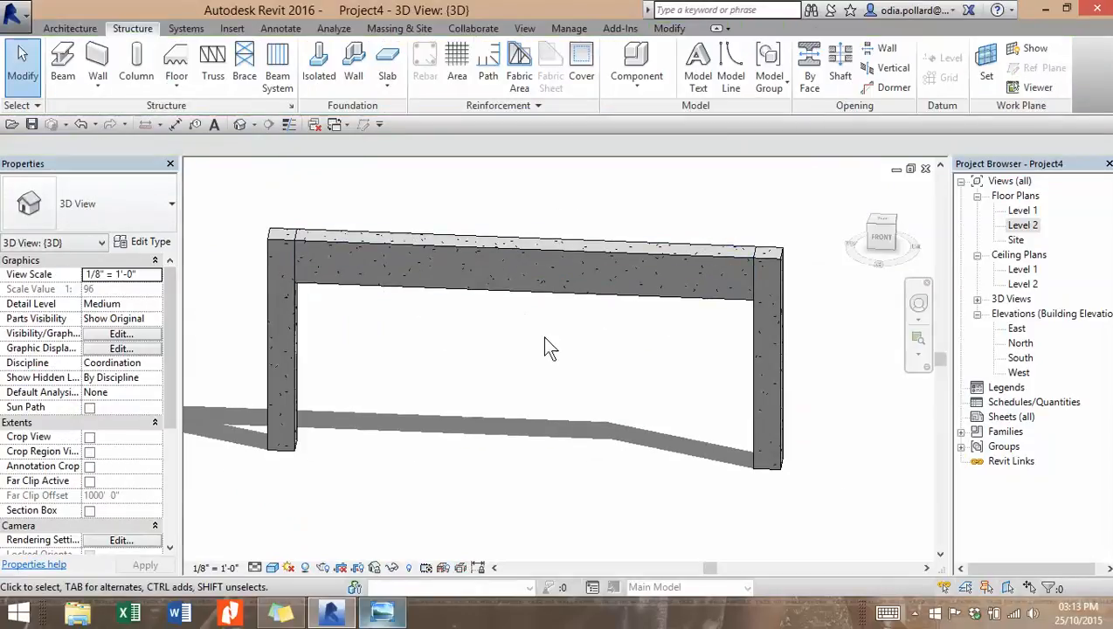
click(382, 614)
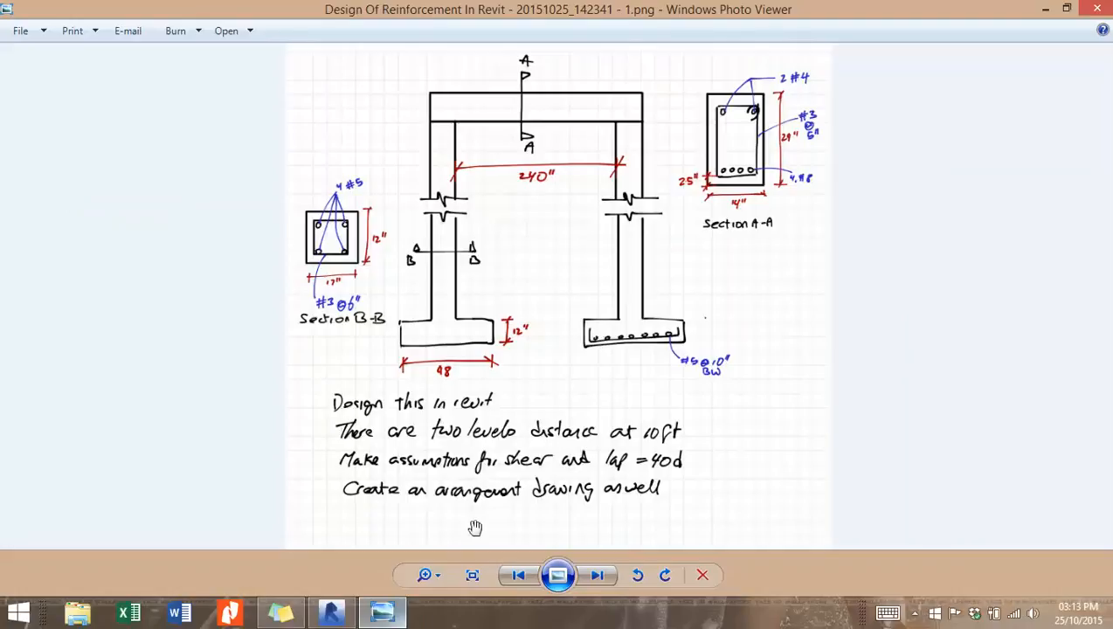
click(1045, 9)
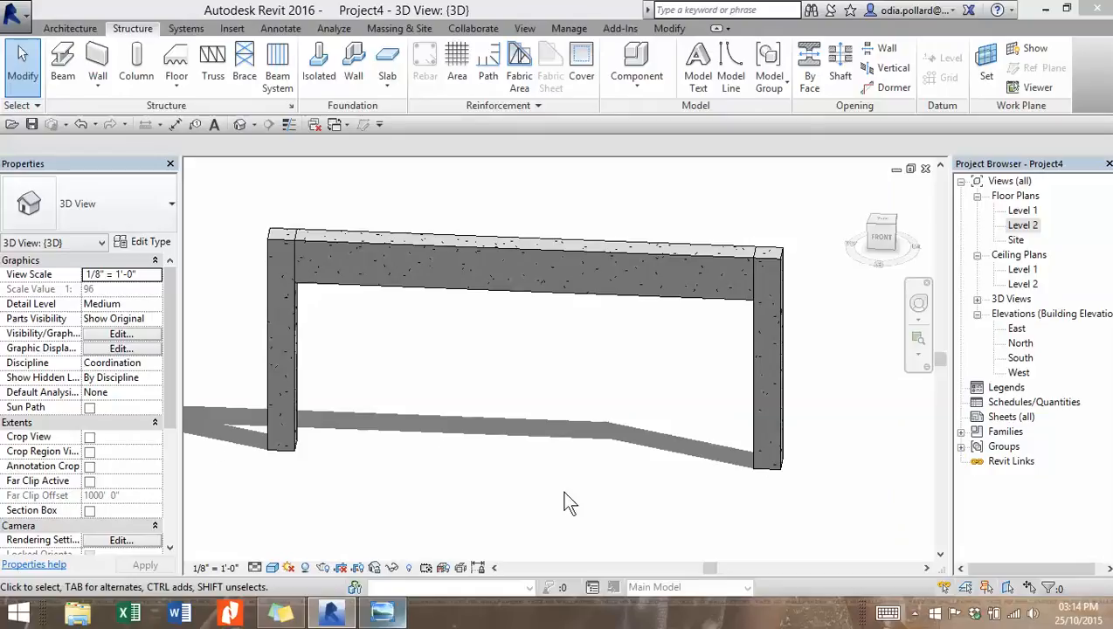
Step: Close the 3D view and open the Level 1 floor plan with both columns in view
click(925, 169)
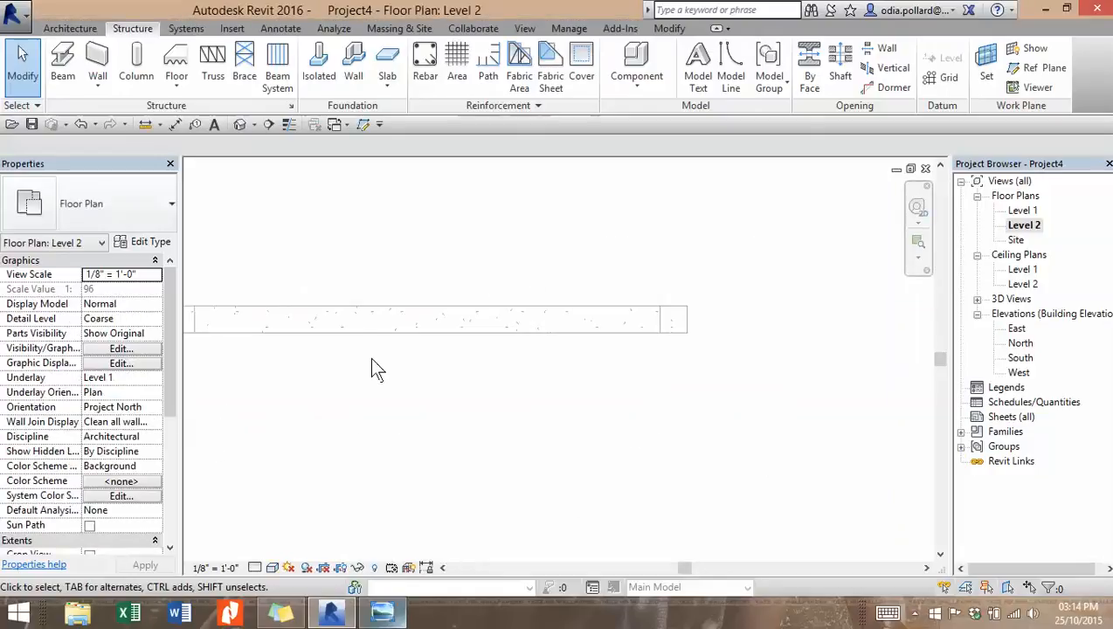
scroll(370, 359, down, 4)
middle_drag(315, 375, 493, 339)
scroll(652, 321, up, 1)
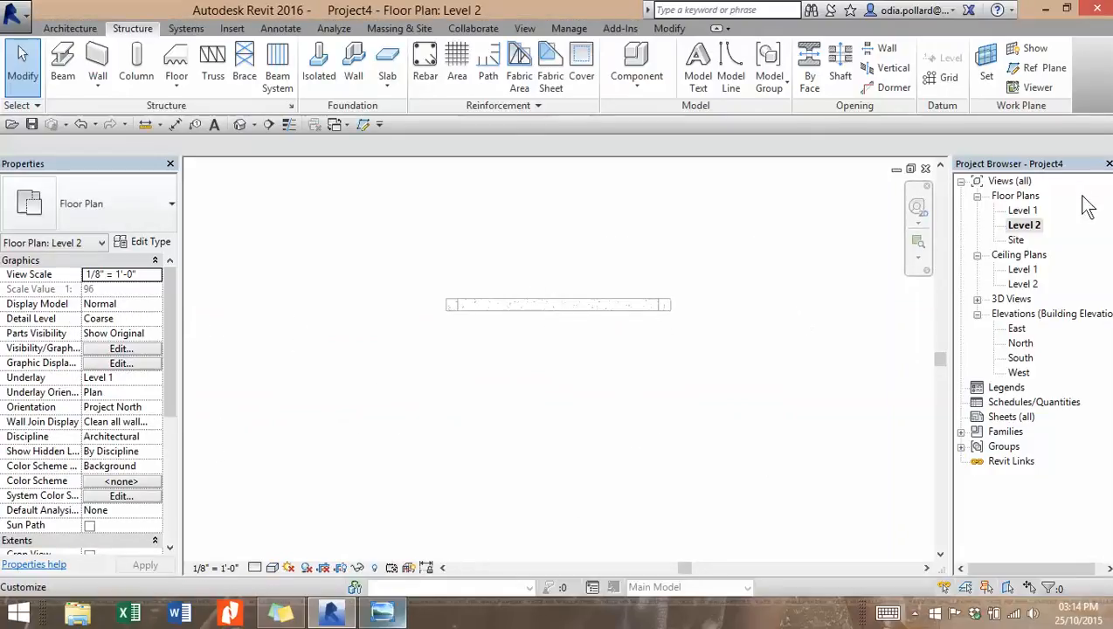
double_click(1022, 210)
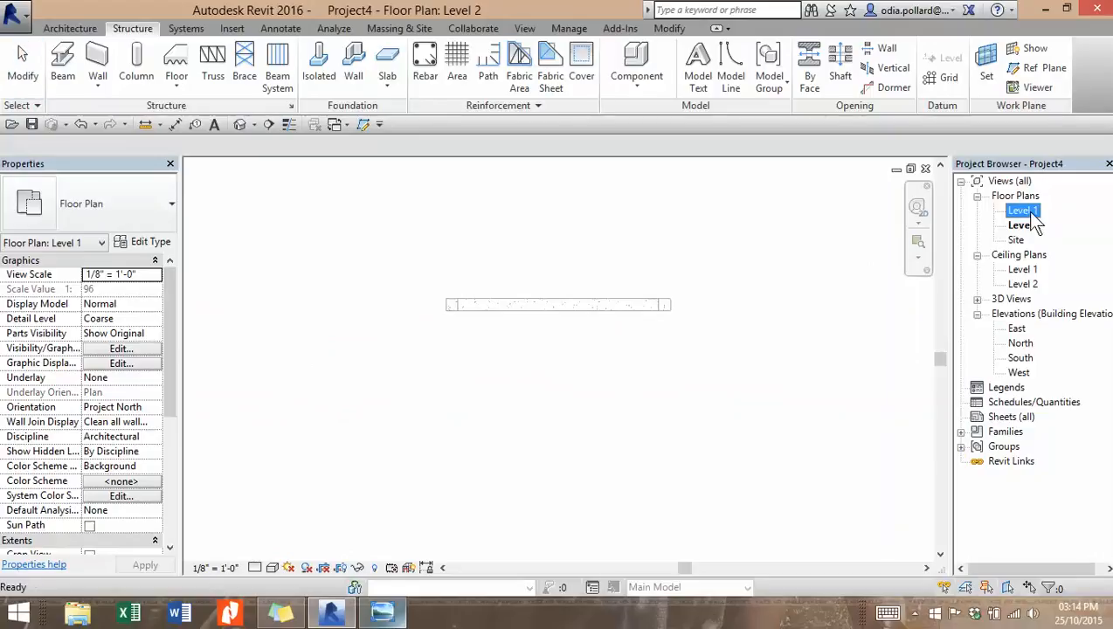
click(925, 168)
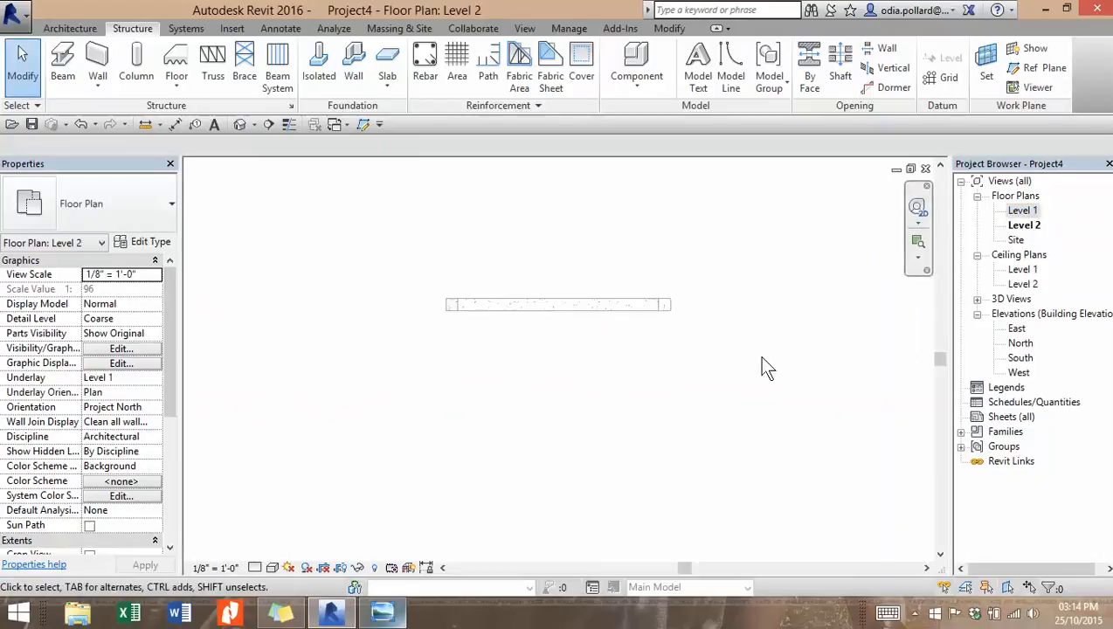
double_click(1021, 211)
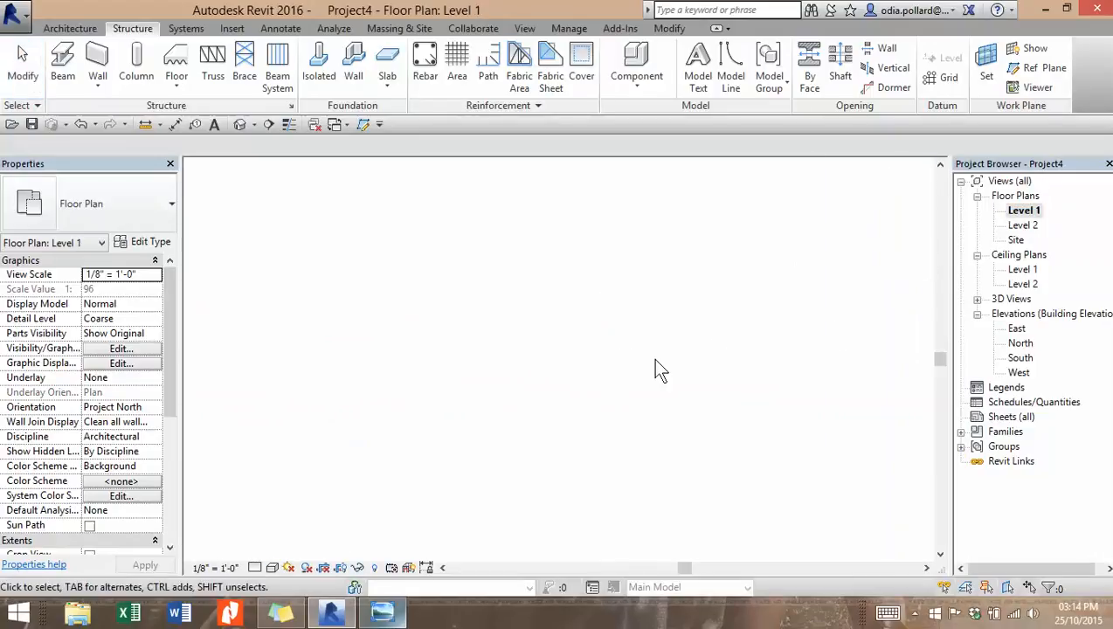
scroll(580, 337, down, 2)
middle_drag(638, 342, 588, 358)
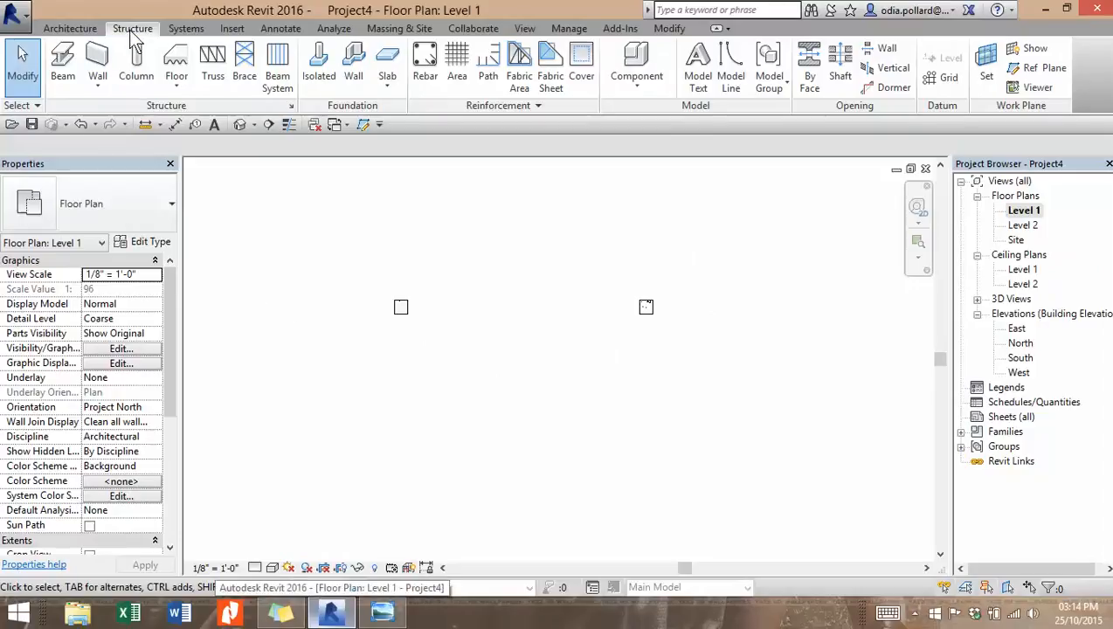
Step: Start an isolated foundation using the Footing-Rectangular 72" x 48" x 18" type and check the footing dimensions in the sketch
click(333, 79)
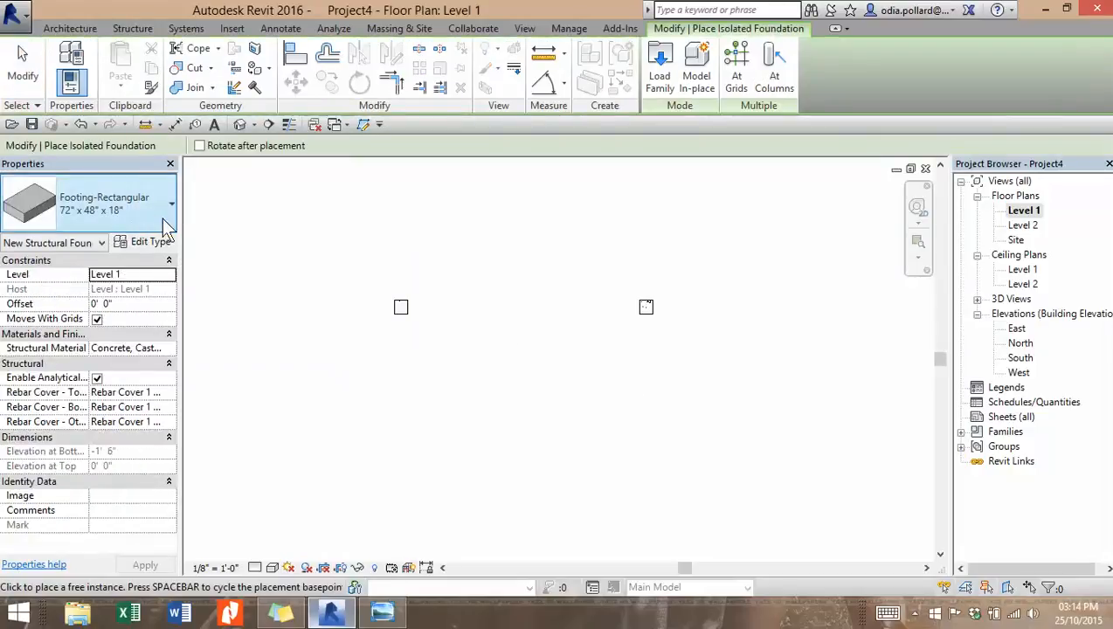
click(156, 228)
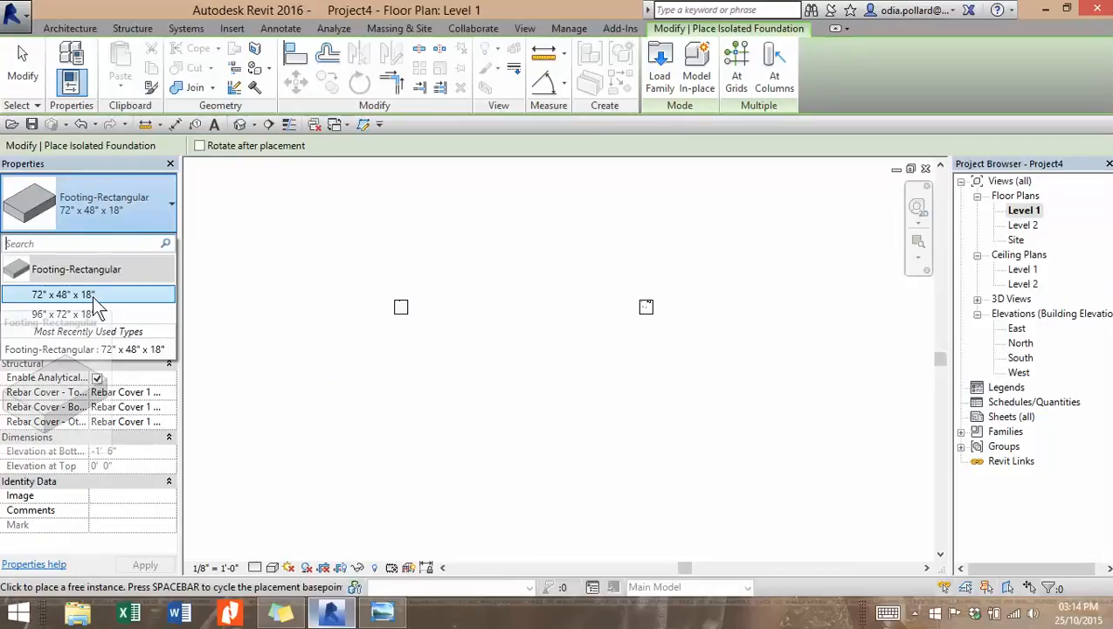
click(113, 212)
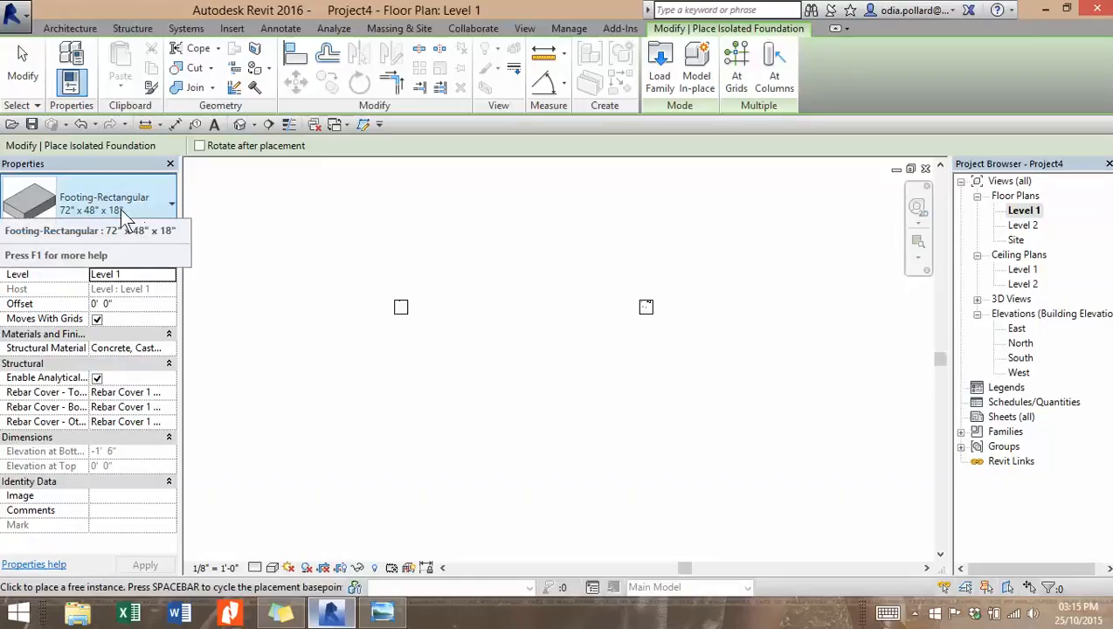
click(382, 611)
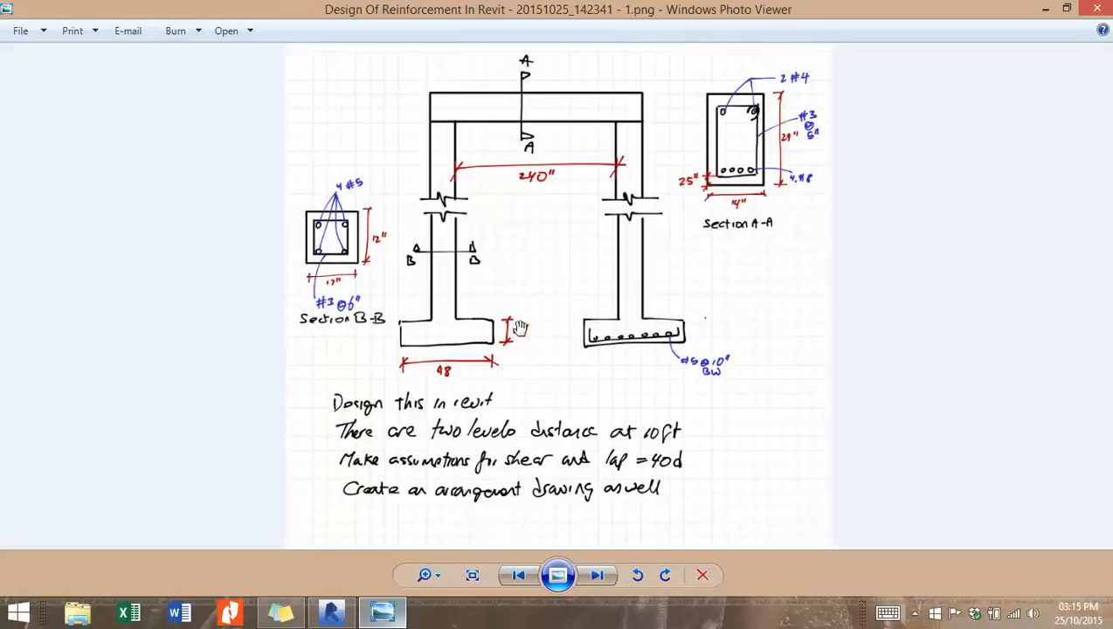
click(1046, 10)
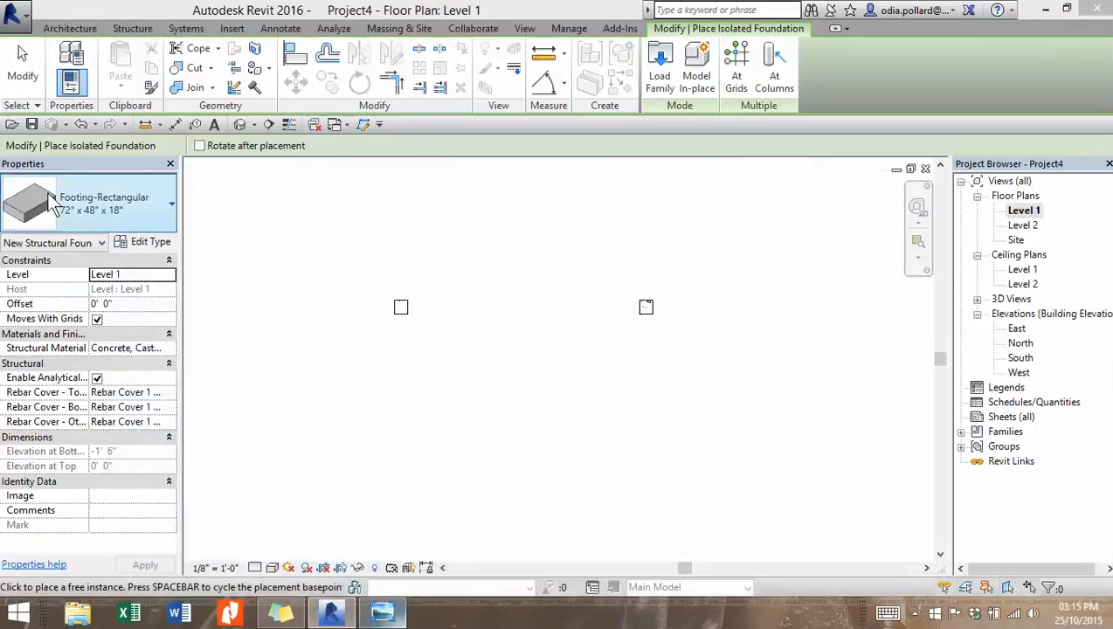
Step: Duplicate the Footing-Rectangular 72" x 48" x 18" type as 48" x 48" x 12", checking the footing thickness in the reference sketch
click(163, 246)
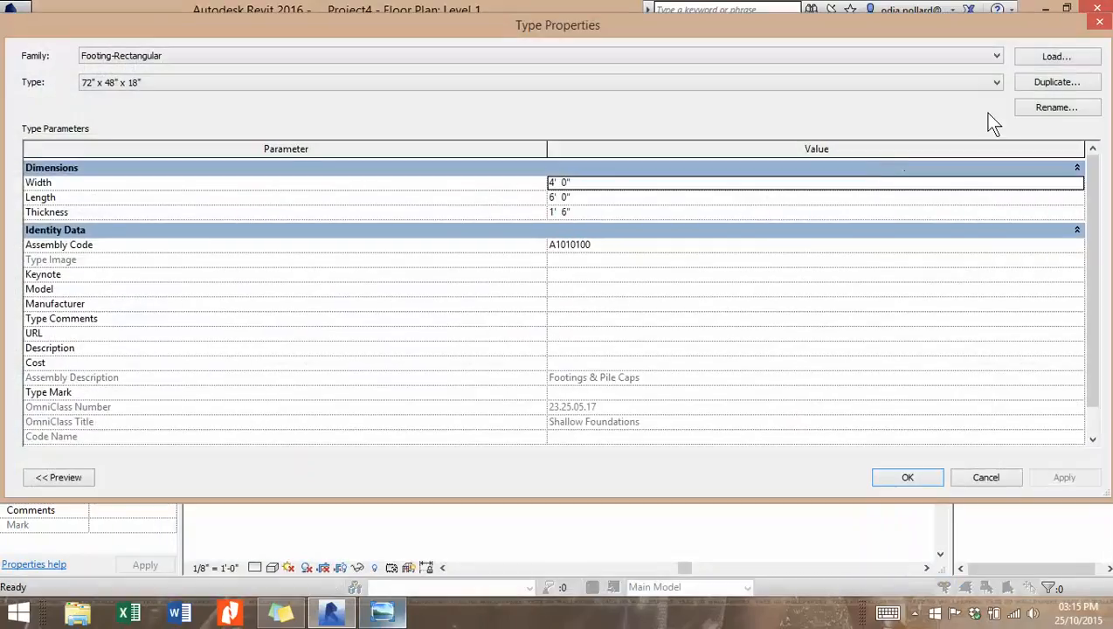
click(1052, 82)
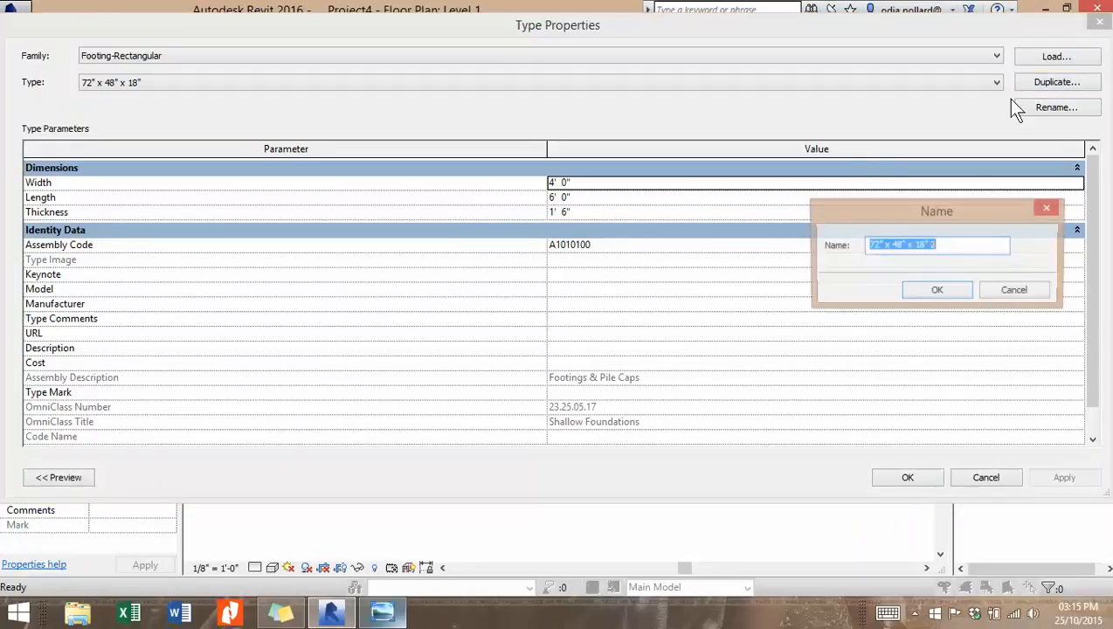
click(877, 246)
text(48)
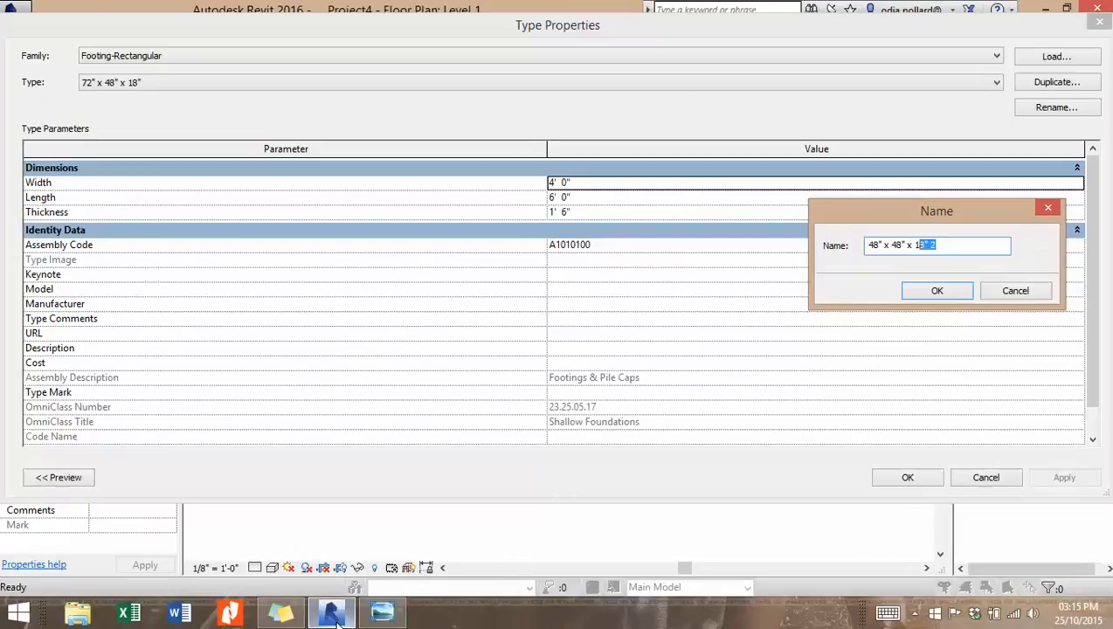
click(375, 616)
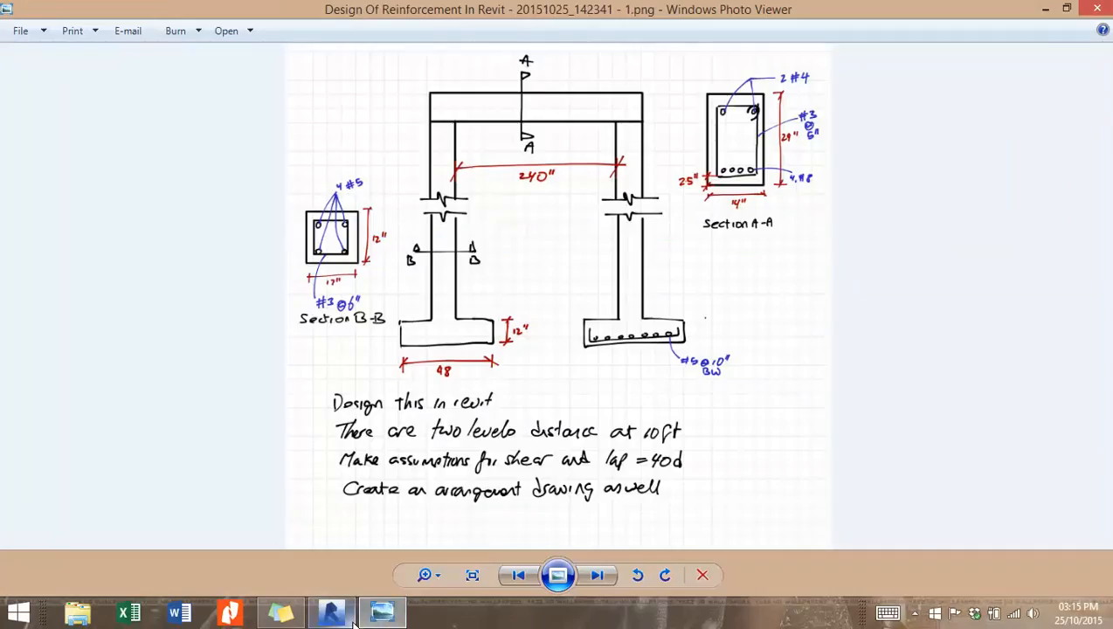
click(348, 621)
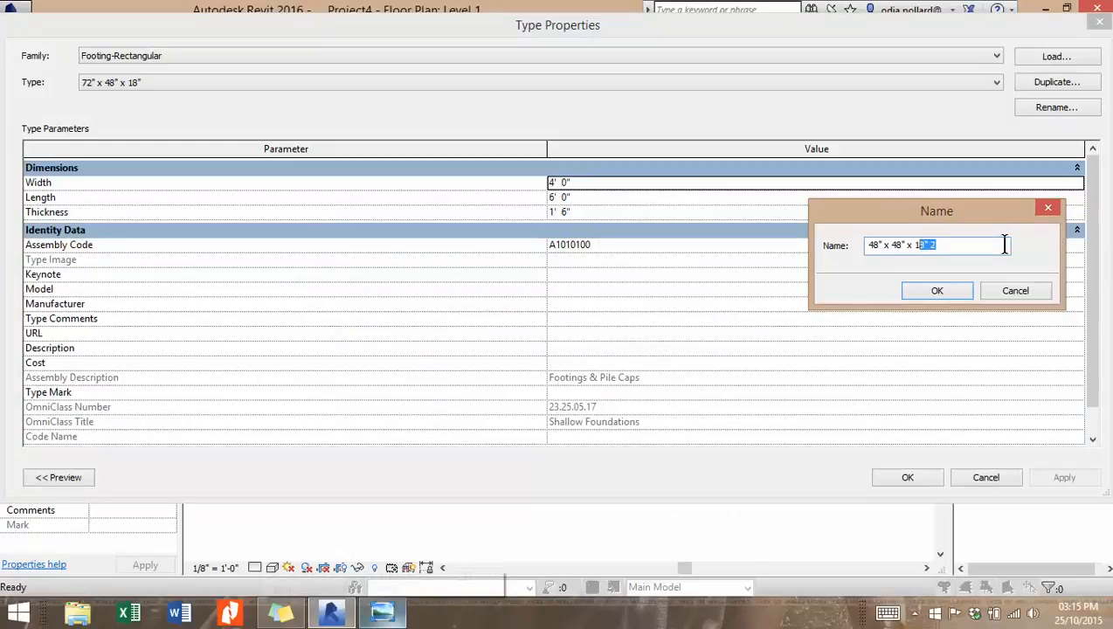
text(12)
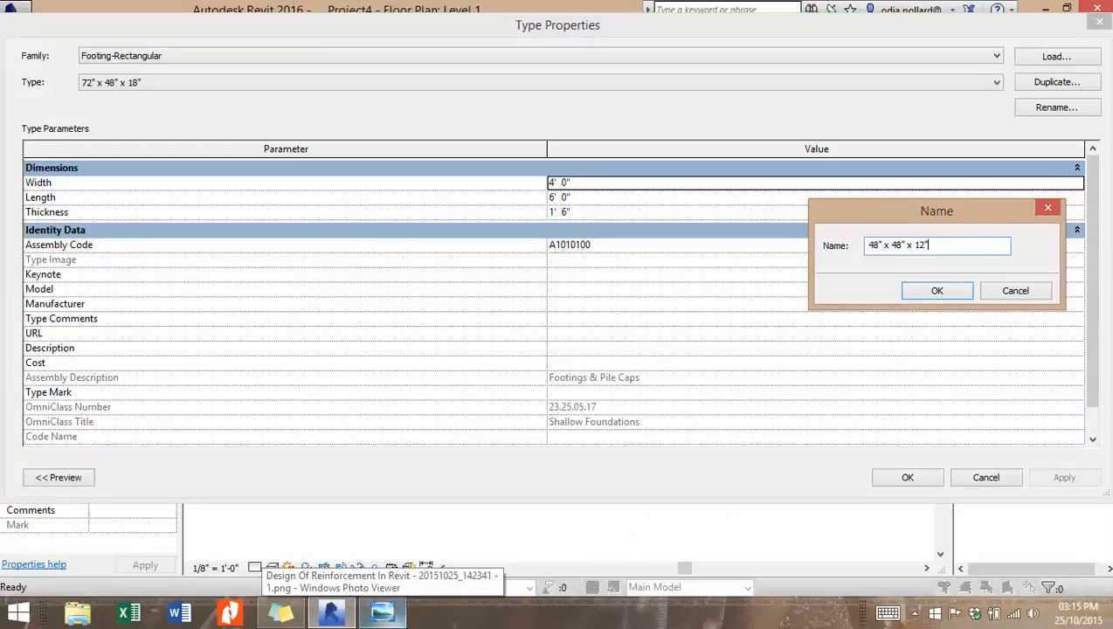
click(960, 293)
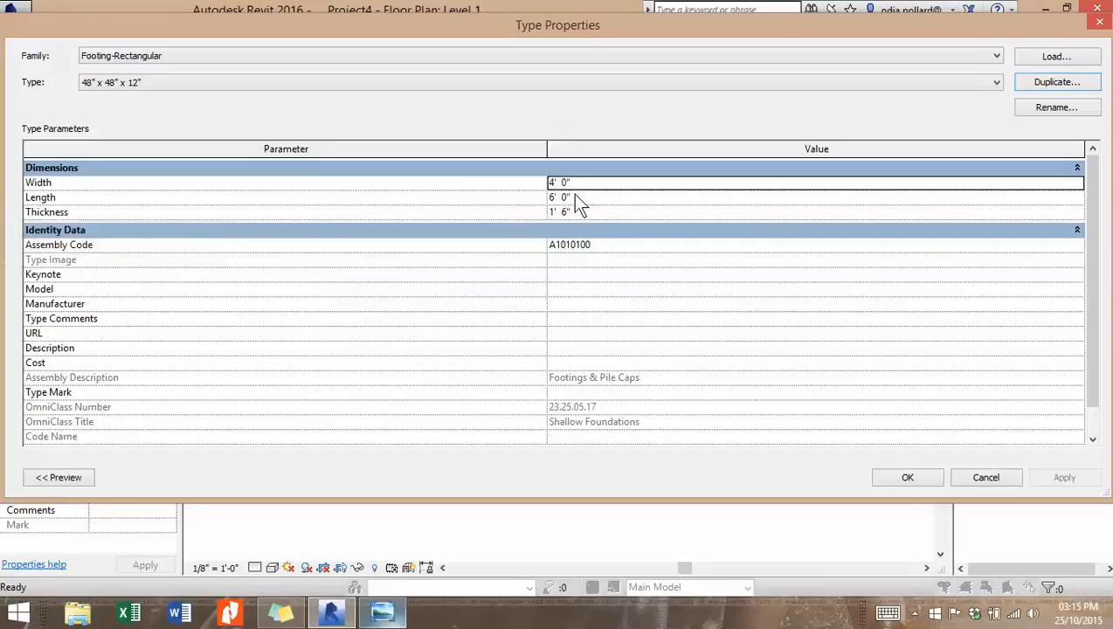
Step: Set the new footing type's length to 4' 0" and thickness to 1' 0", and accept the type properties
click(597, 196)
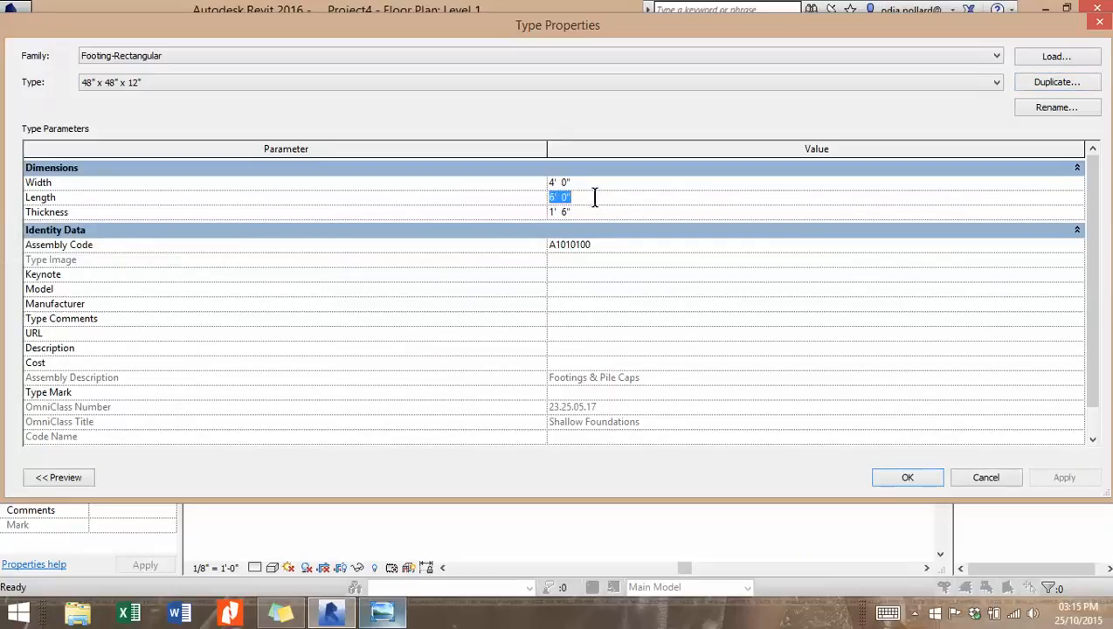
text(4)
click(608, 209)
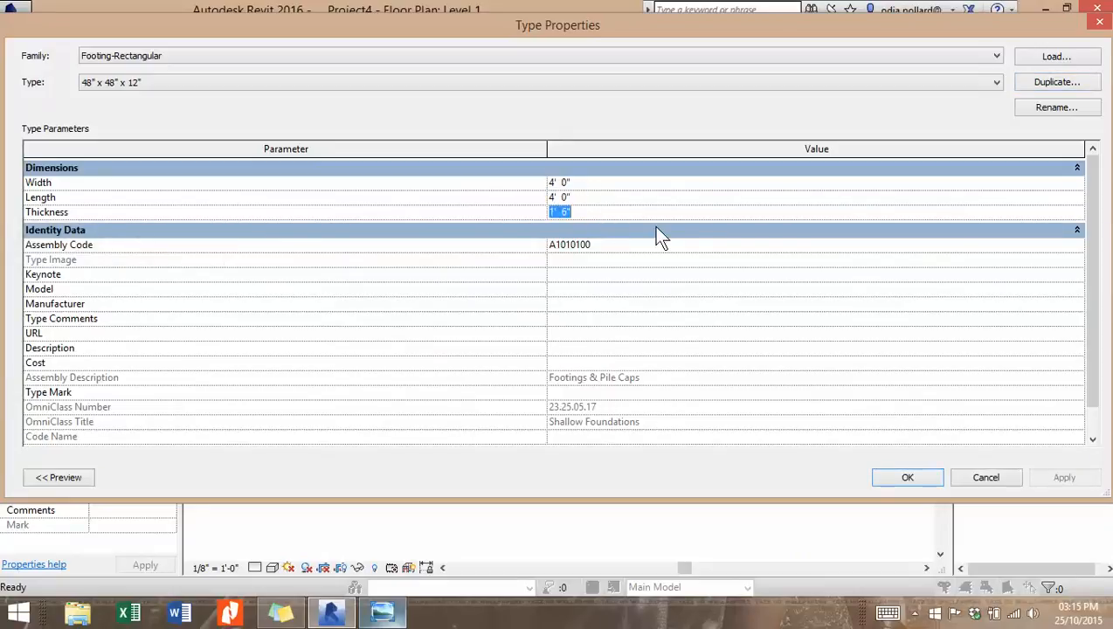
text(1)
click(909, 479)
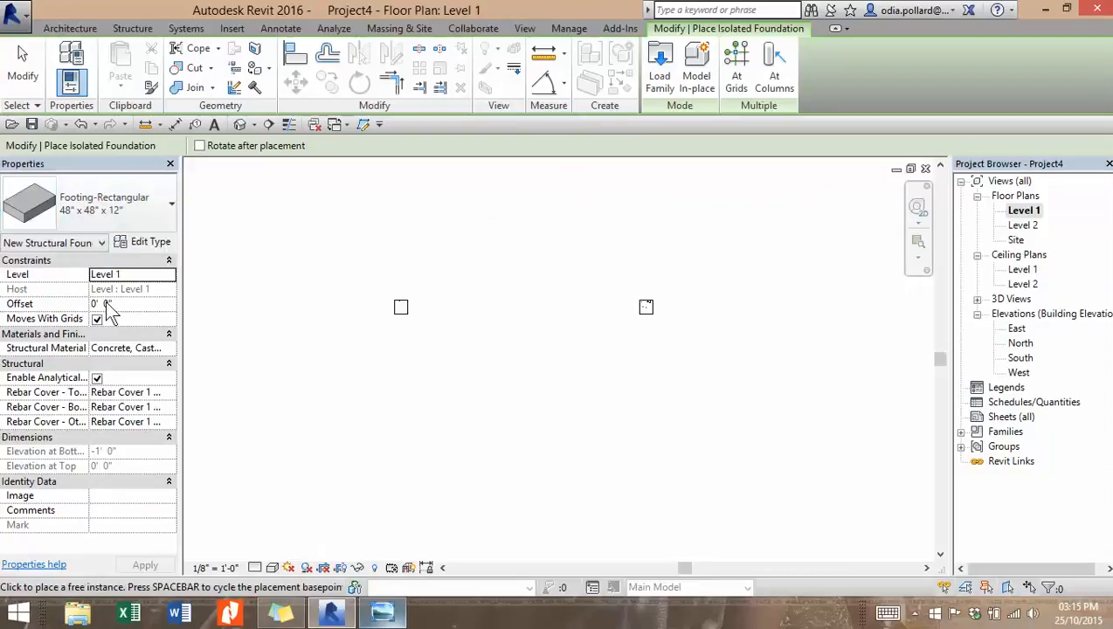
Step: Place a 48" x 48" x 12" footing at the centre of the left column and dismiss the visibility warning
click(97, 378)
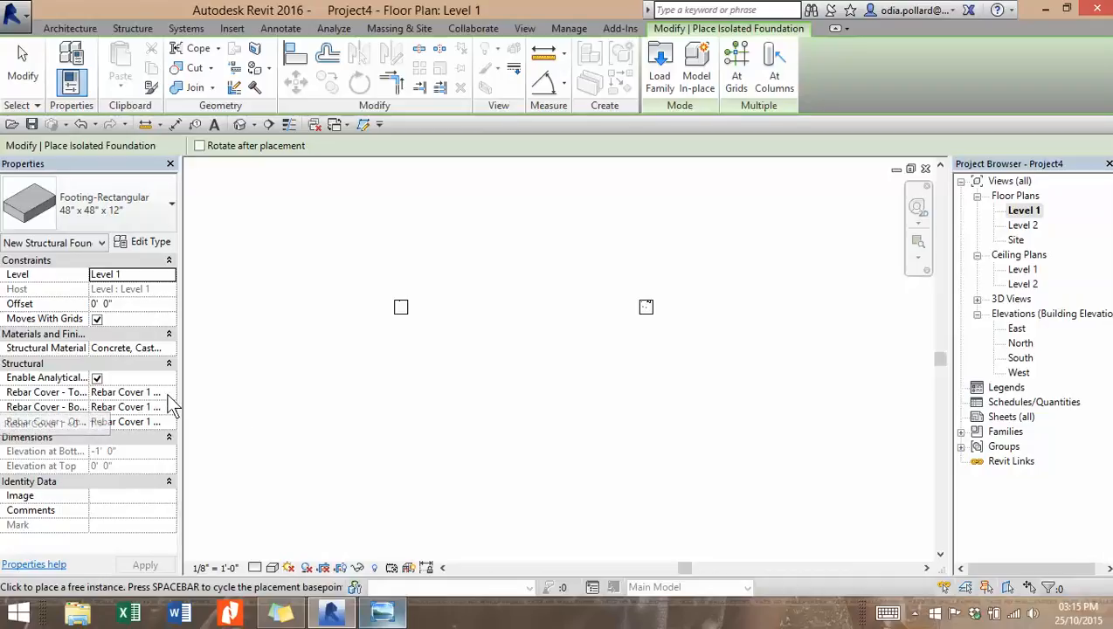
scroll(340, 447, down, 2)
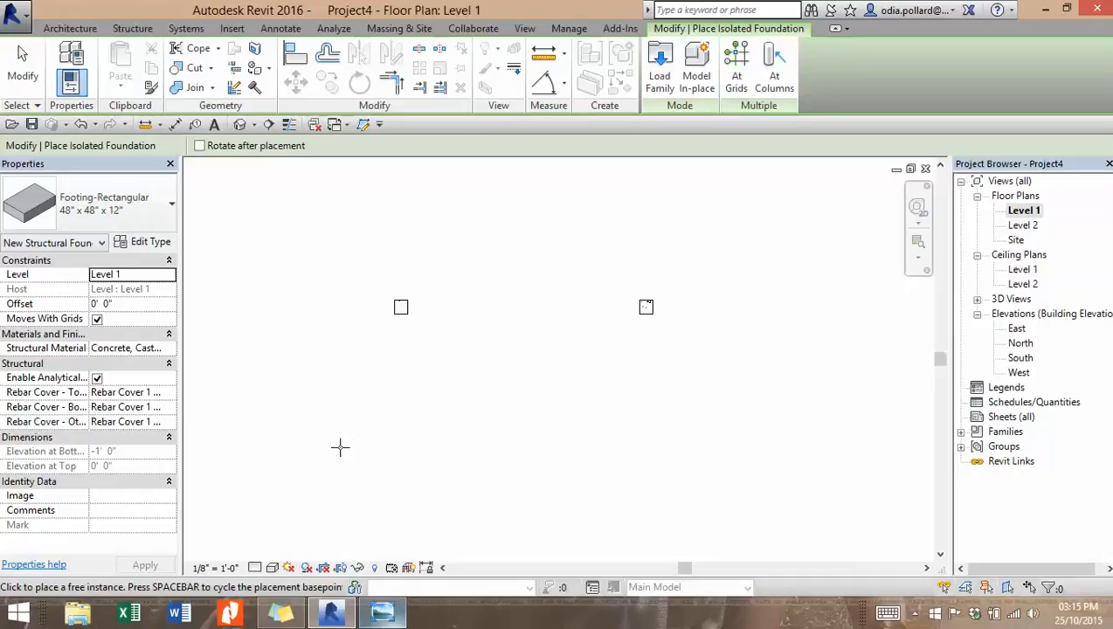
scroll(353, 448, up, 4)
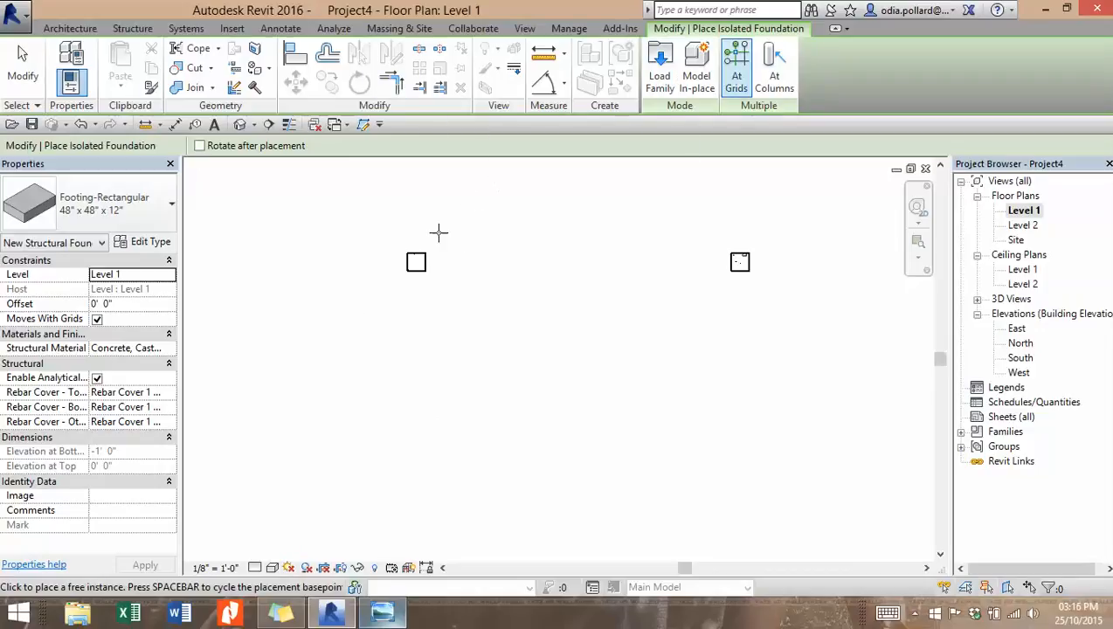
scroll(416, 261, up, 5)
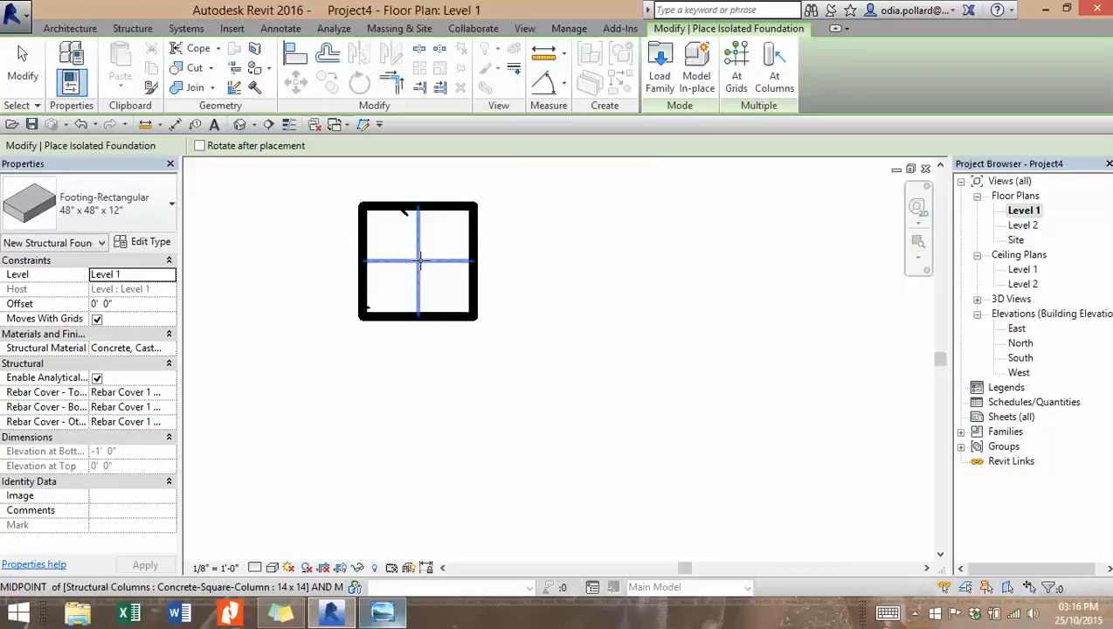
click(418, 260)
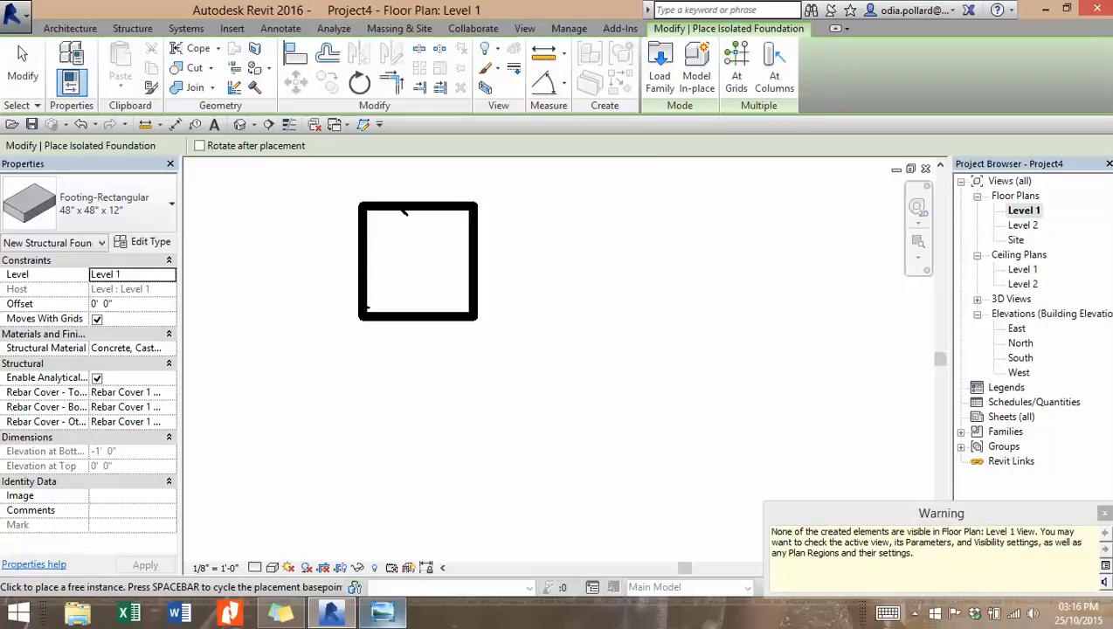
click(1104, 513)
Step: Place a second 48" x 48" x 12" footing at the centre of the right column and end the foundation command
scroll(542, 367, down, 5)
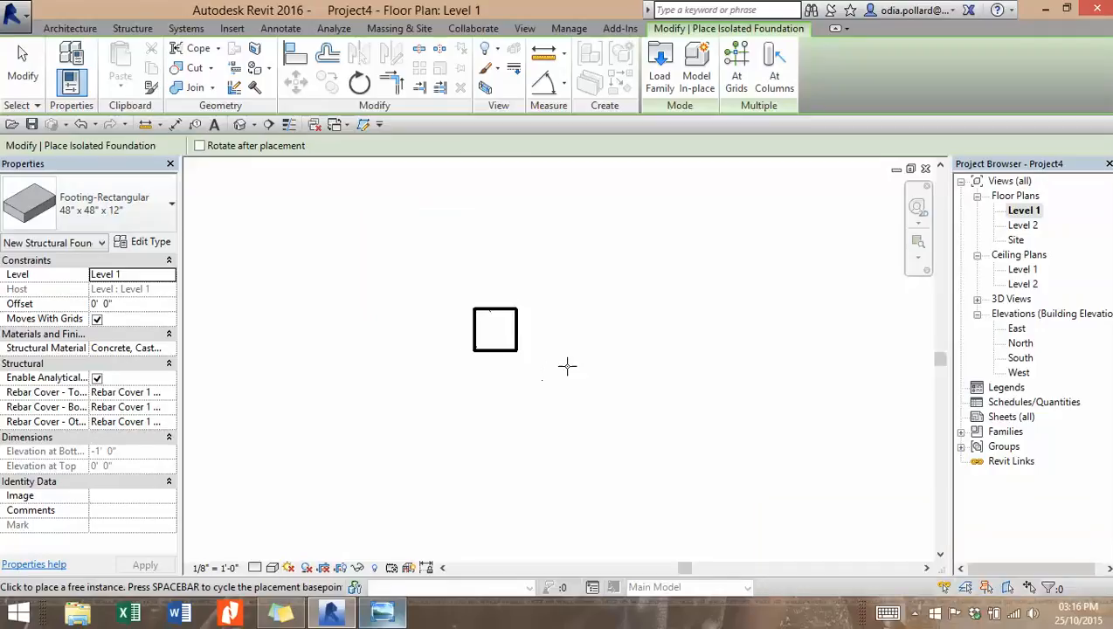
middle_drag(649, 398, 449, 390)
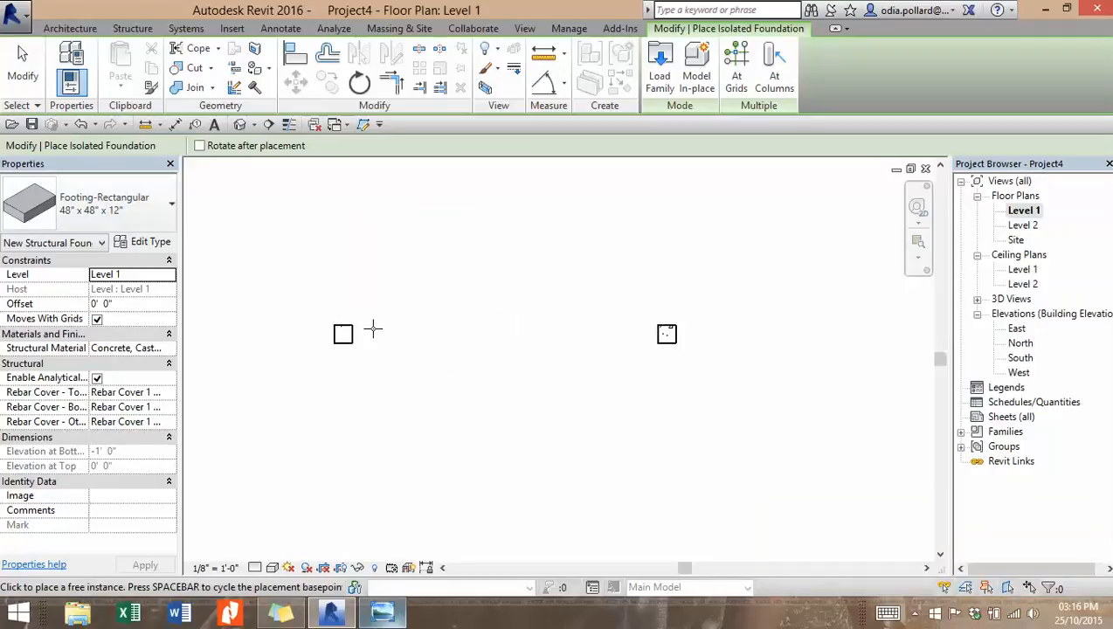
scroll(373, 327, up, 1)
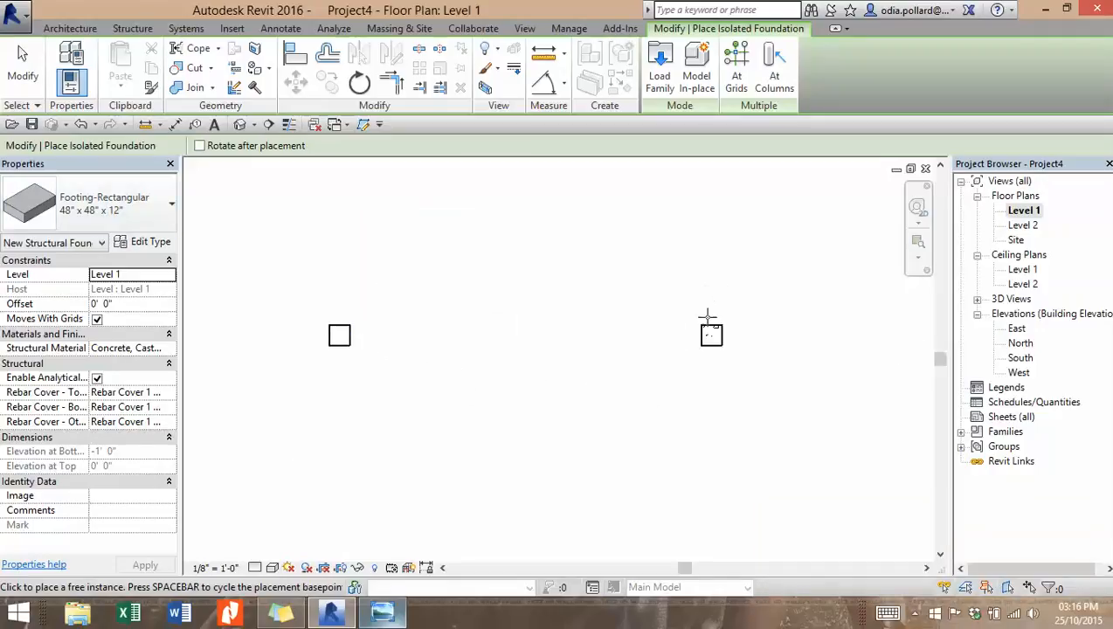
scroll(710, 336, up, 5)
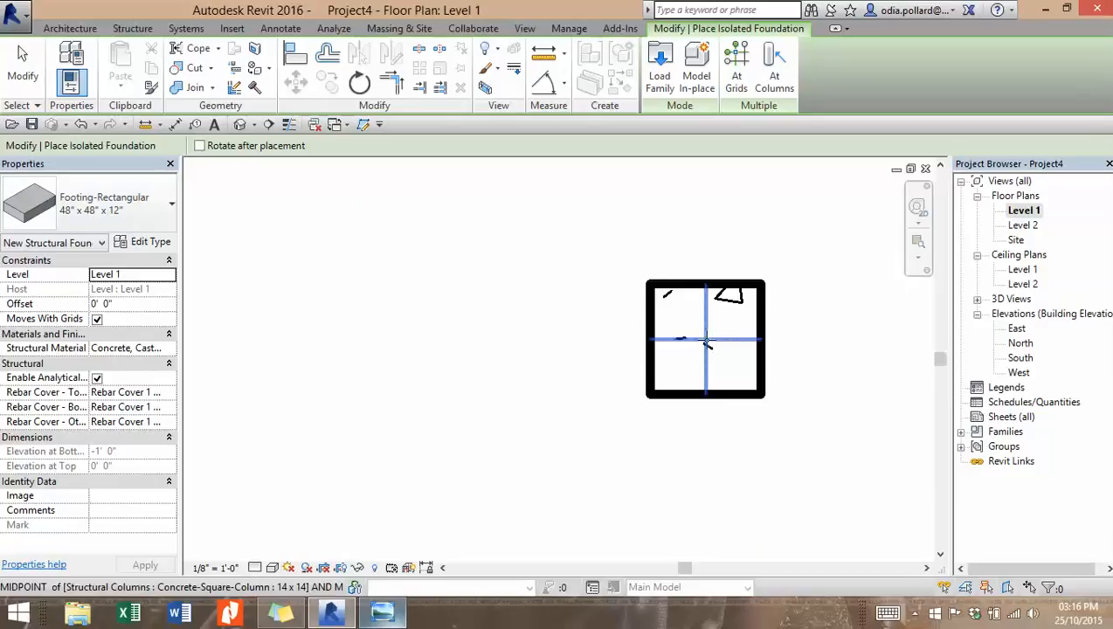
click(708, 342)
click(1104, 512)
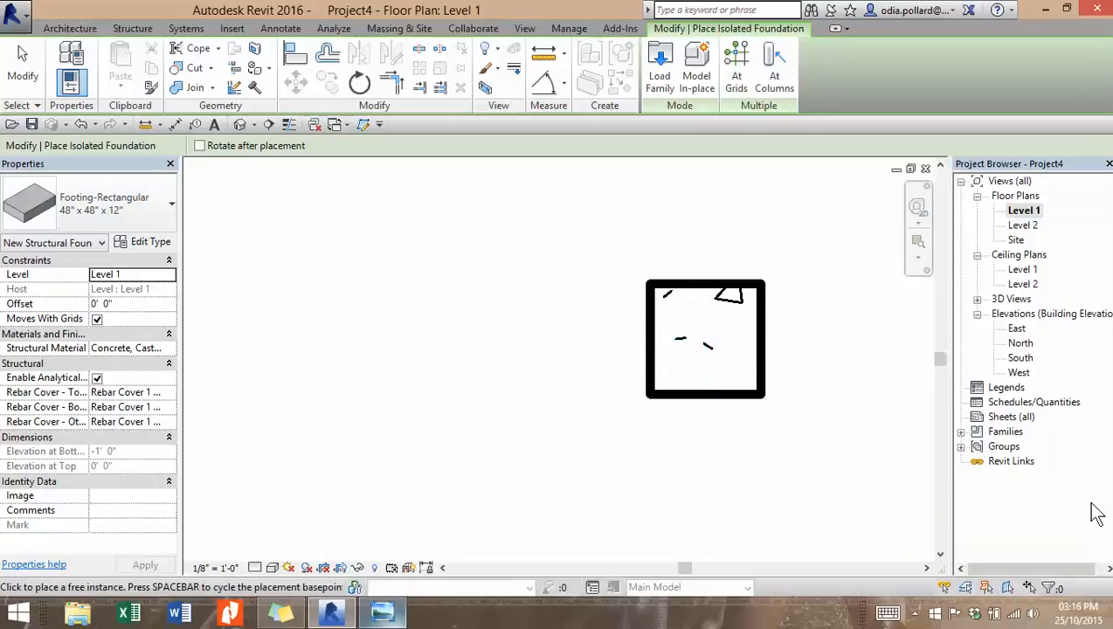
scroll(427, 395, down, 6)
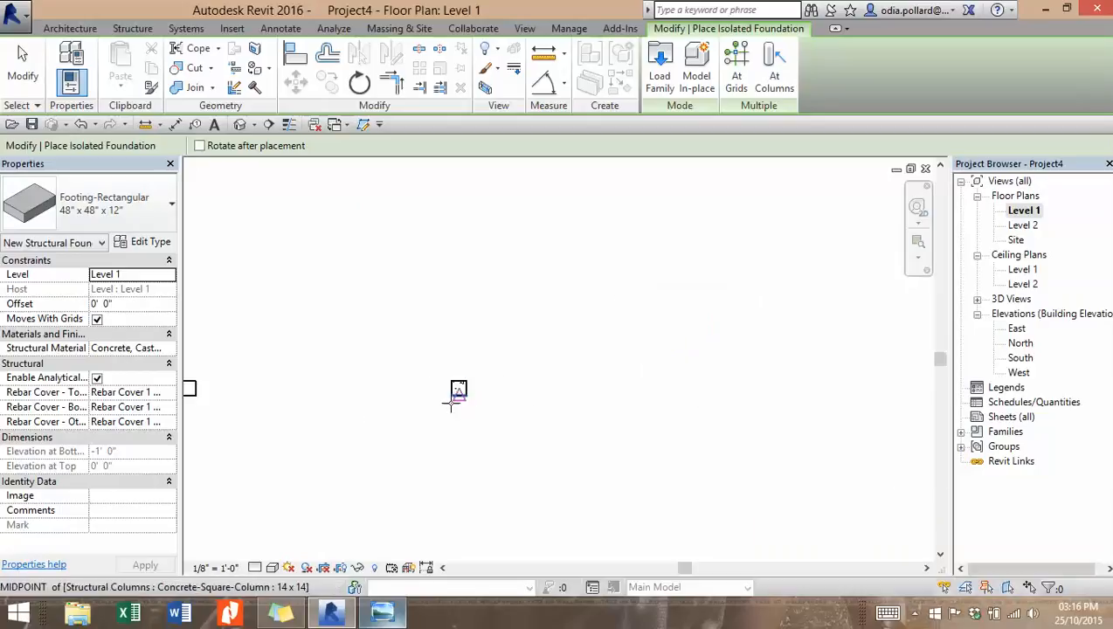
middle_drag(454, 406, 653, 368)
click(23, 70)
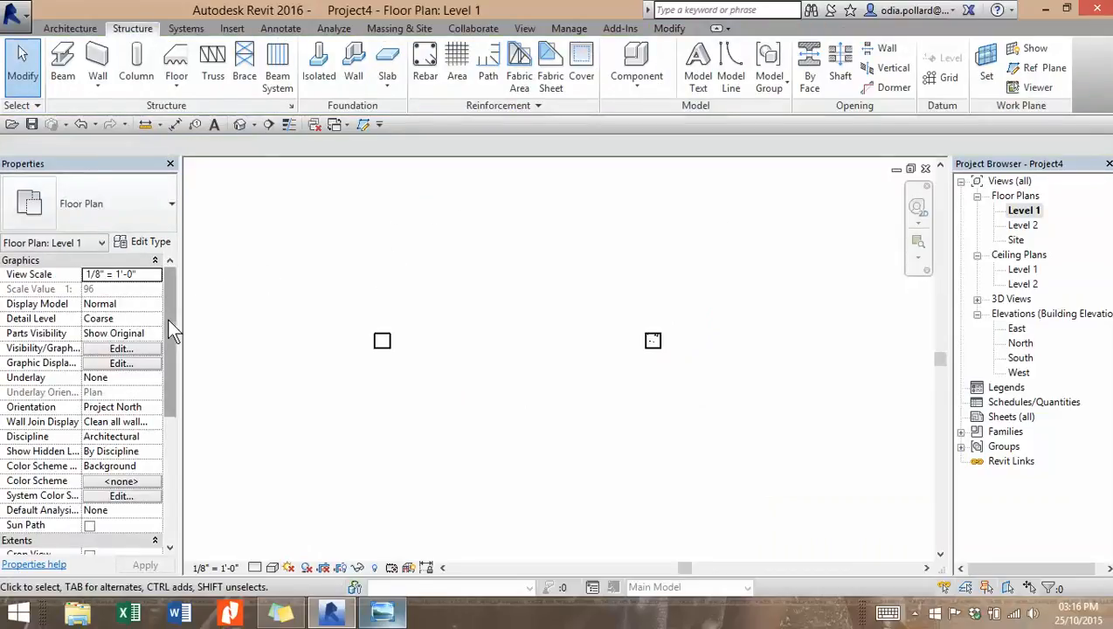
Step: Set the Level 1 plan's view range to a bottom offset of -1' 2" and a view depth offset of -1' 6"
drag(172, 330, 176, 407)
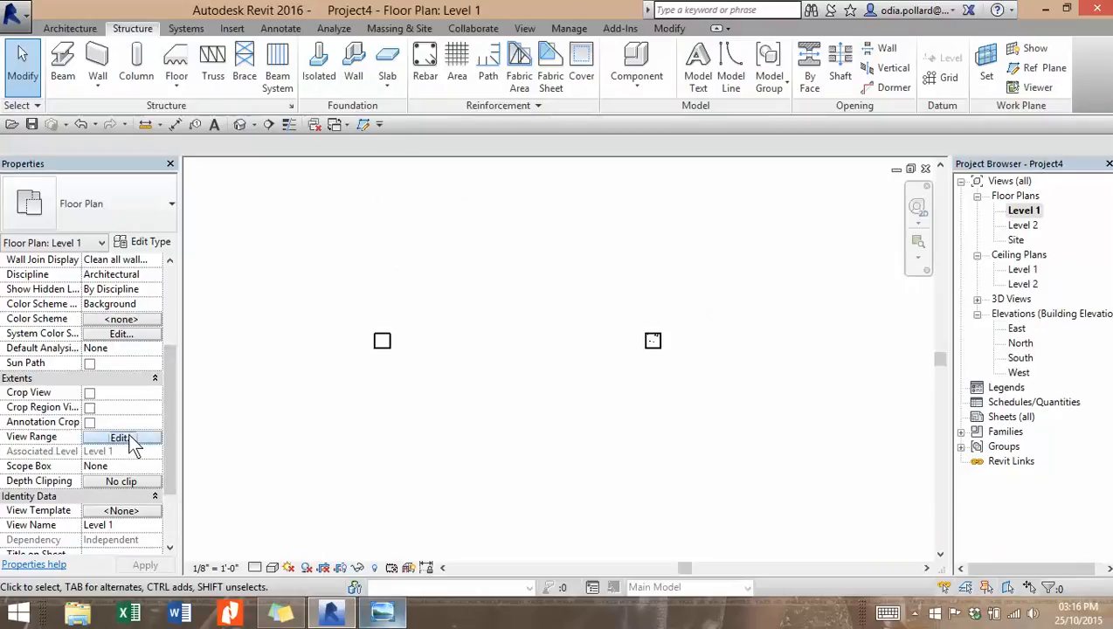
click(121, 437)
drag(588, 184, 833, 100)
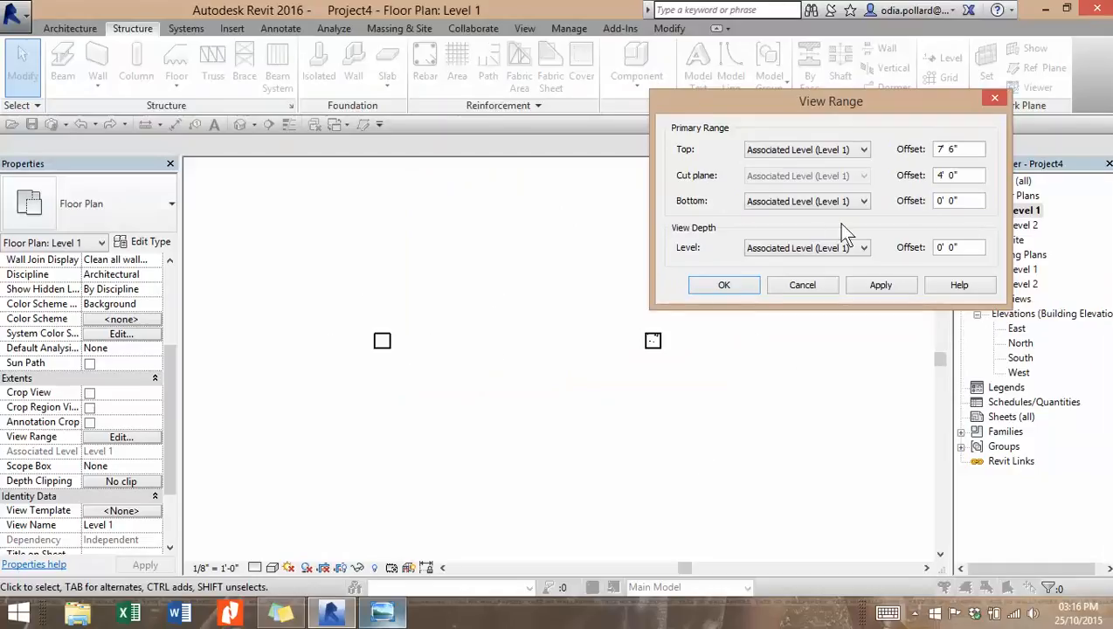
drag(971, 202, 931, 210)
drag(968, 246, 930, 247)
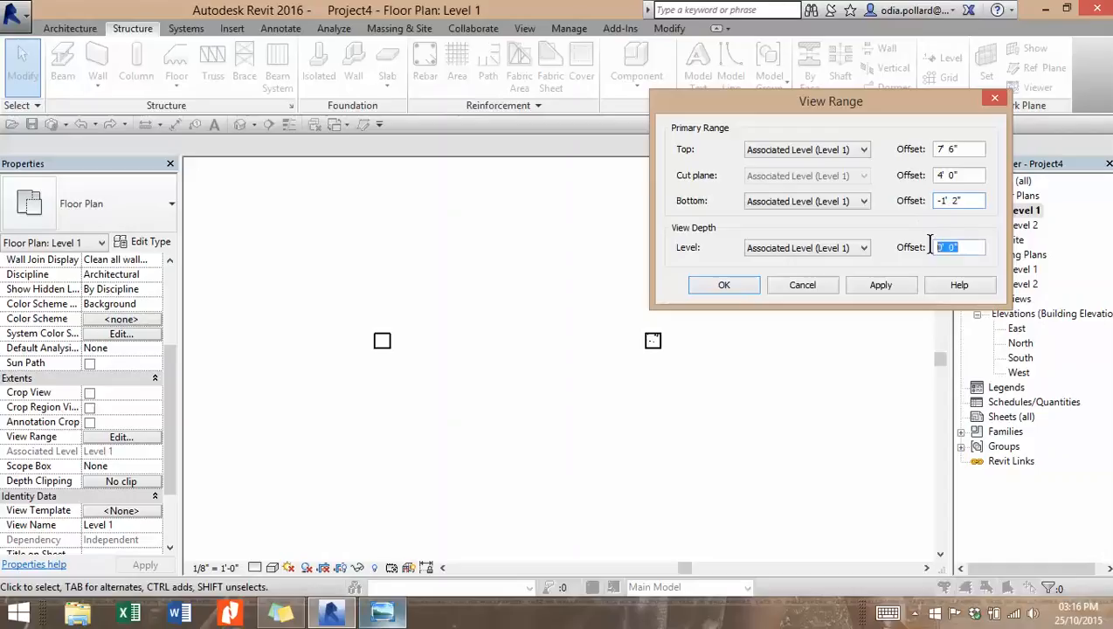
text(-1' 6)
click(880, 285)
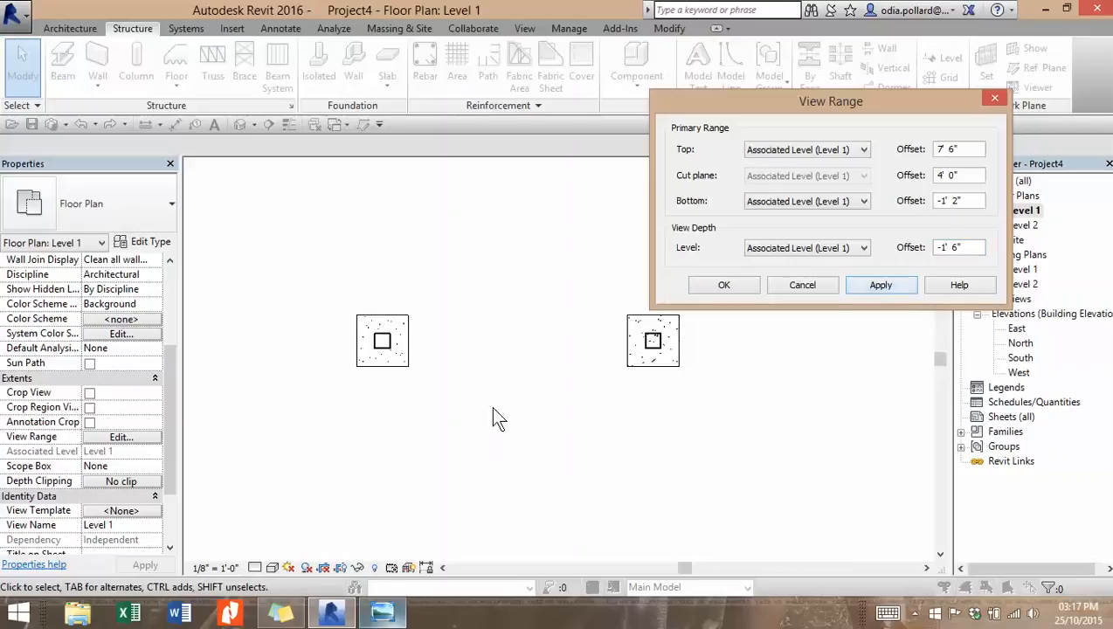
click(724, 284)
Step: Inspect the footings under the columns in plan and in the default 3D view, and turn off the 3D view's shadows
scroll(623, 432, down, 4)
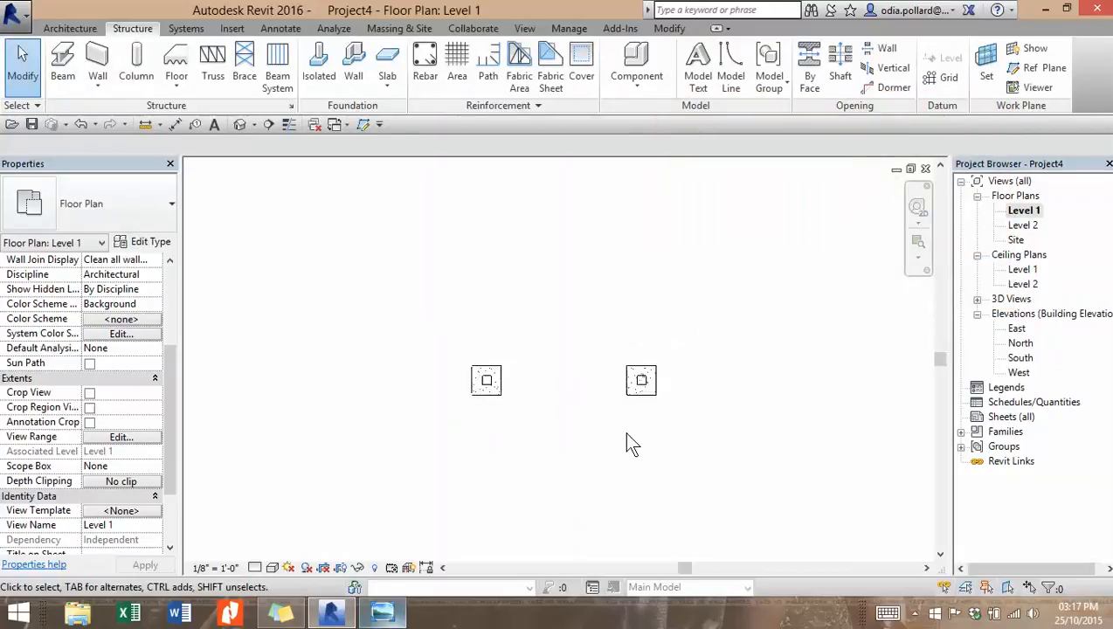
scroll(624, 440, up, 4)
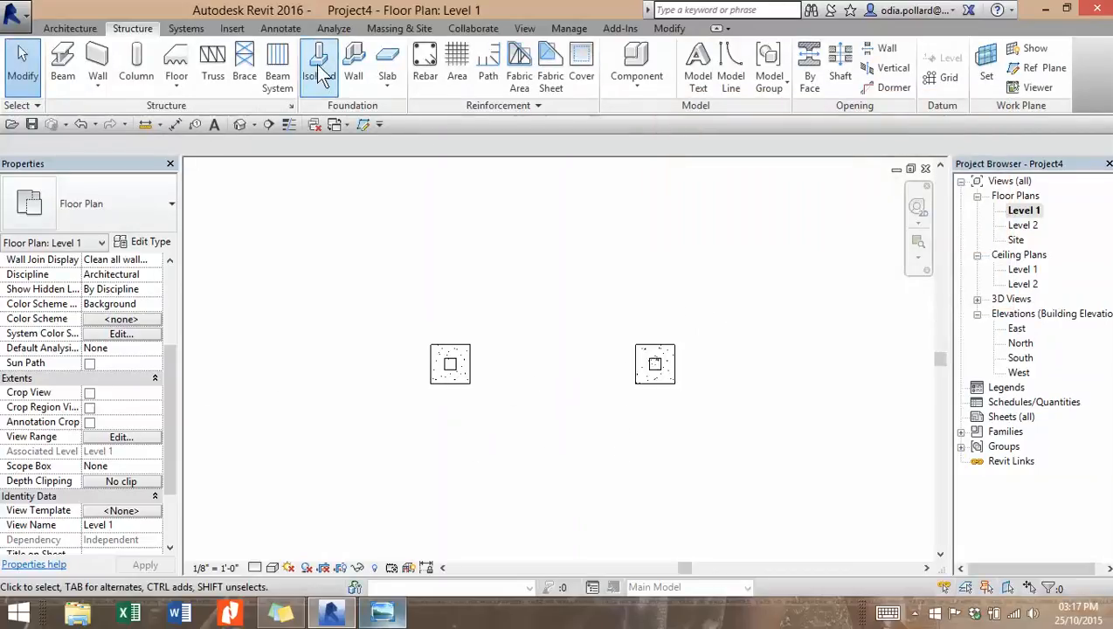
click(239, 124)
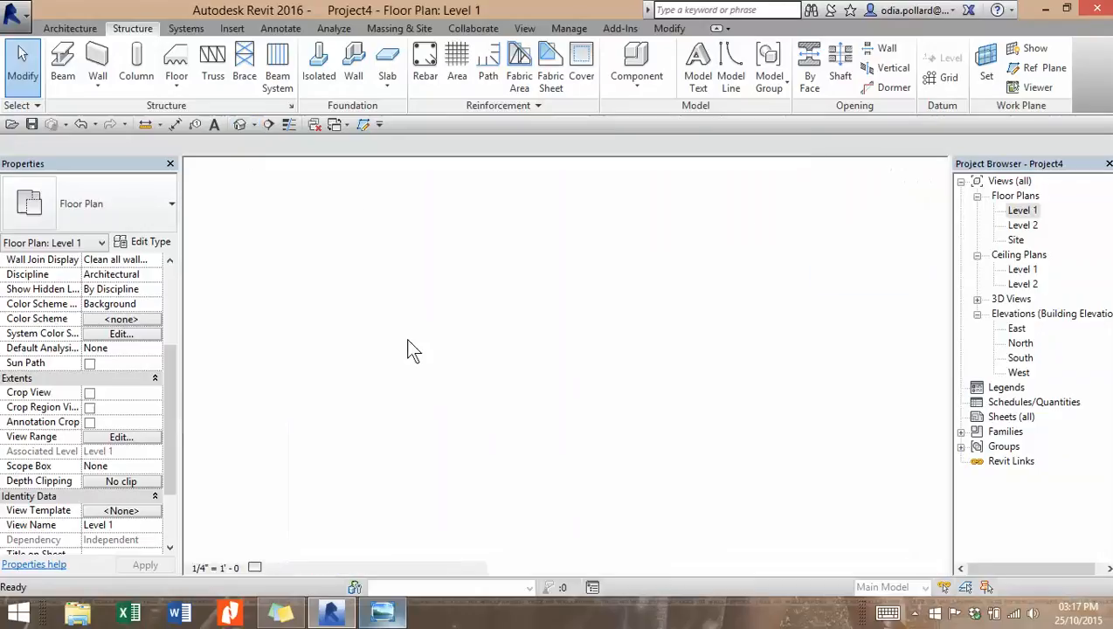
scroll(484, 419, down, 2)
middle_drag(525, 429, 559, 343)
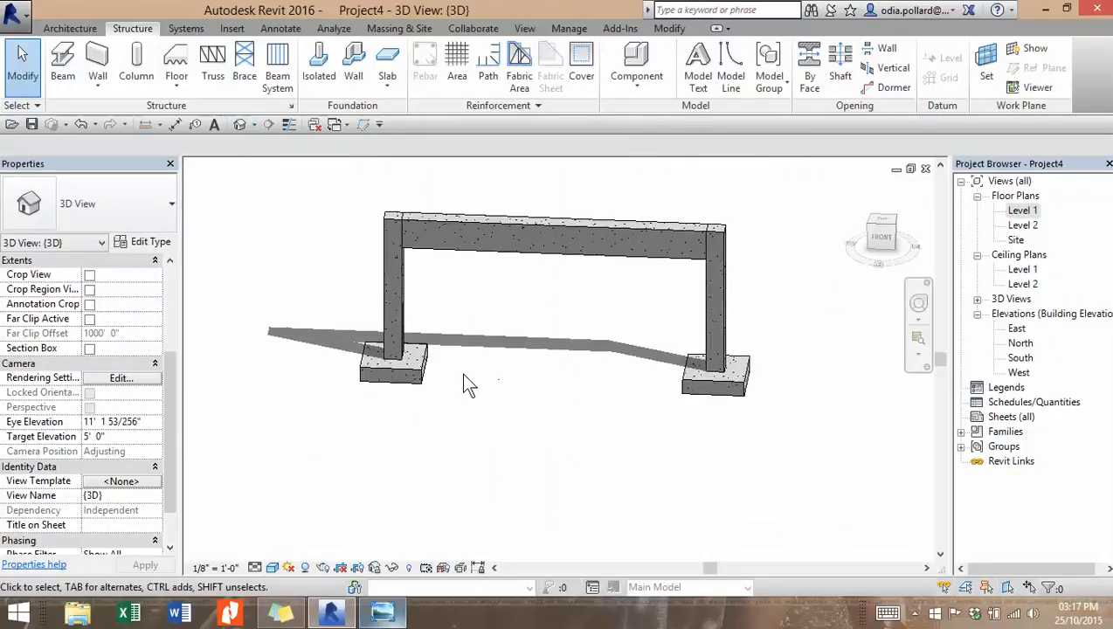
scroll(465, 374, up, 1)
click(305, 568)
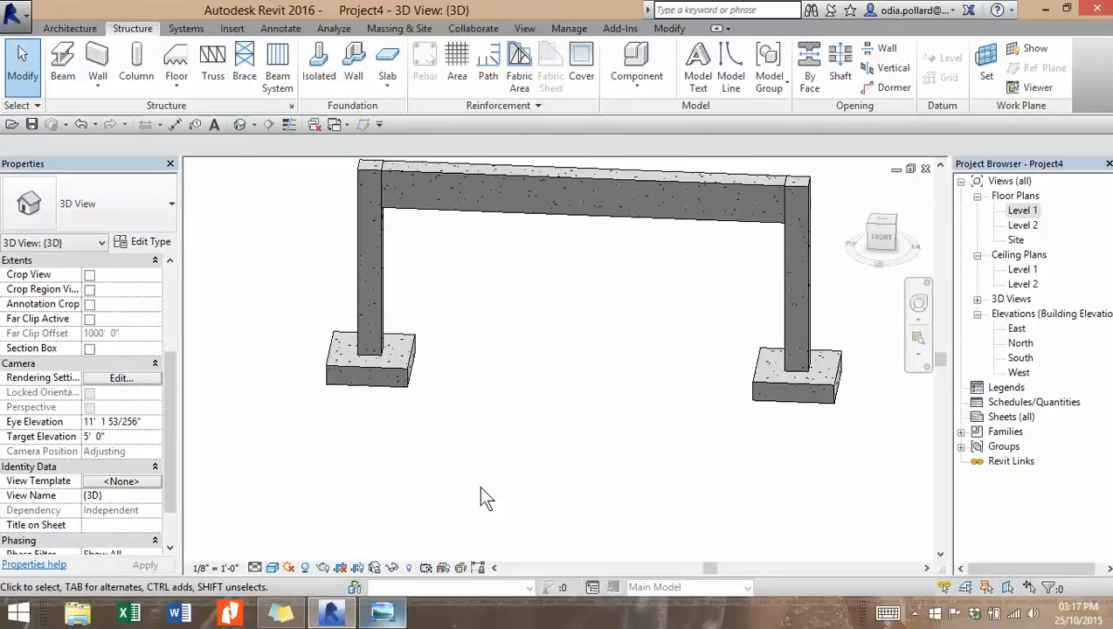
middle_drag(569, 377, 513, 414)
scroll(513, 415, down, 2)
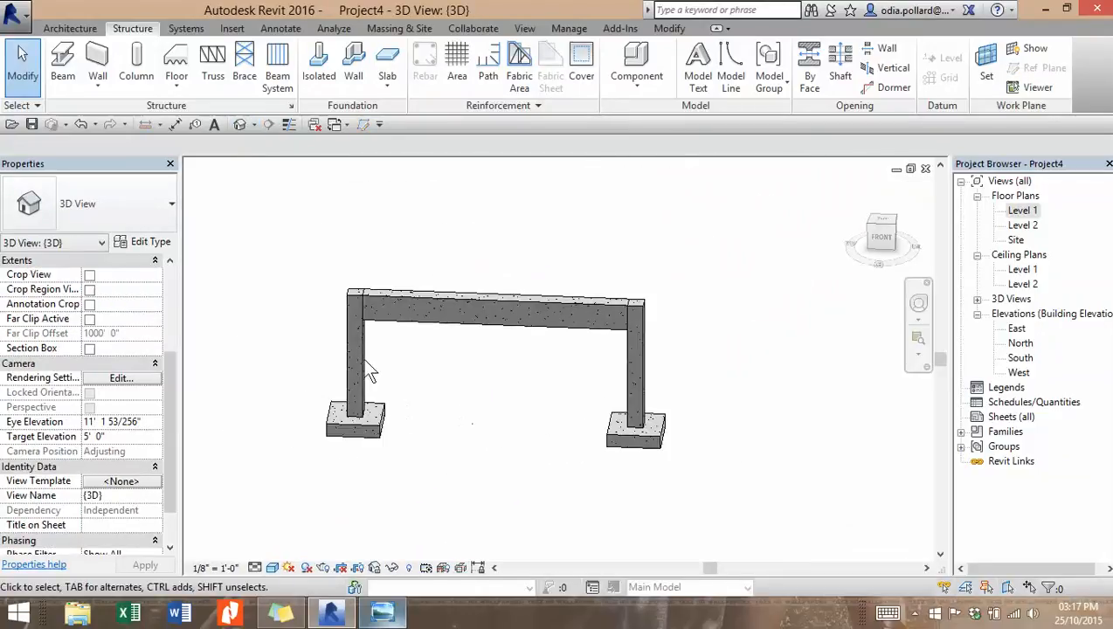
Step: Close the 3D view and open the North elevation with the whole frame in view
click(925, 168)
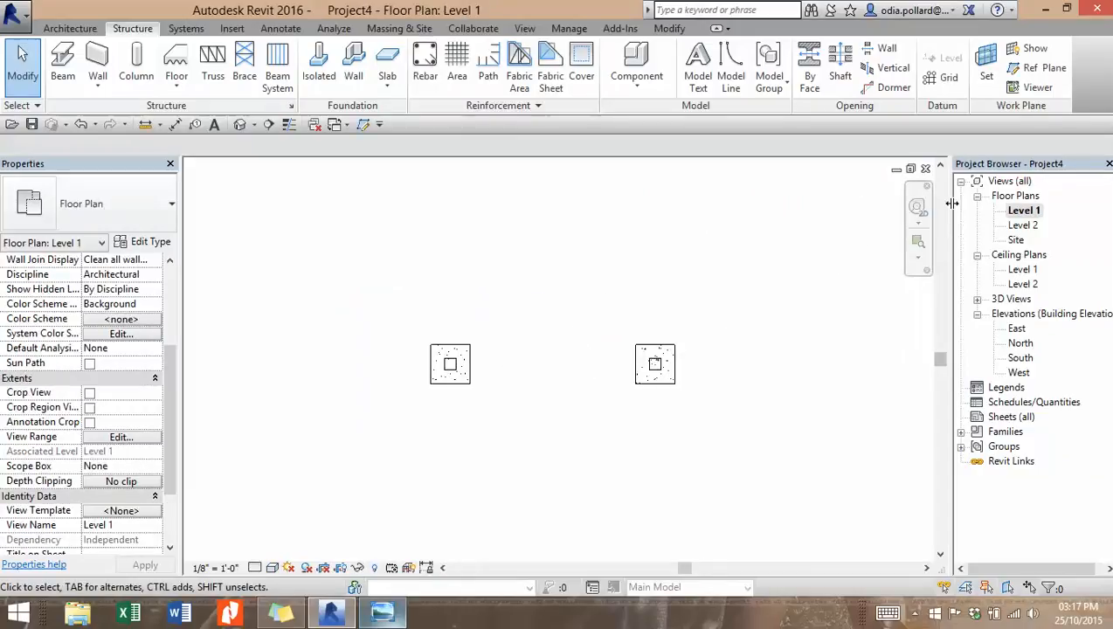
double_click(1020, 344)
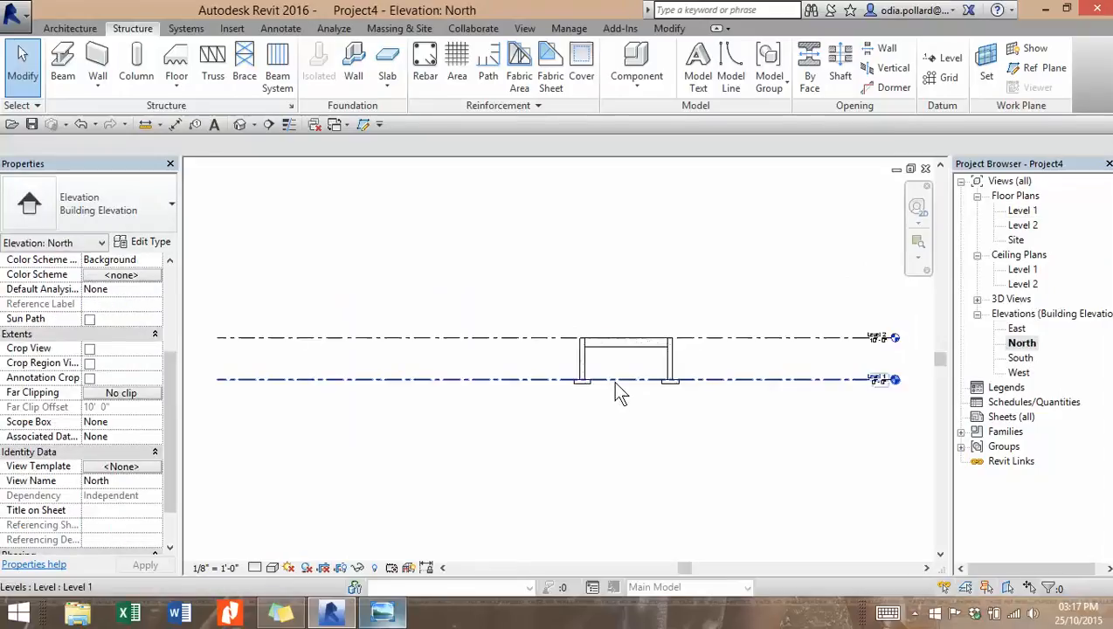
scroll(609, 364, up, 3)
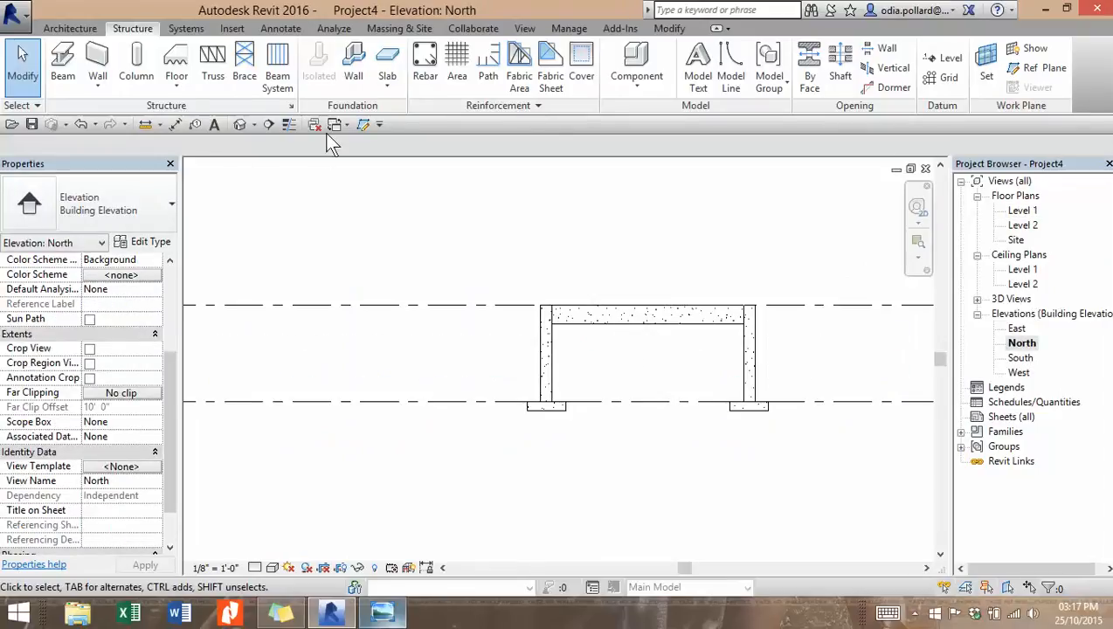
Step: Cut a vertical Building Section through the beam near midspan in the North elevation and end the section command
middle_drag(644, 365, 541, 330)
scroll(533, 328, up, 2)
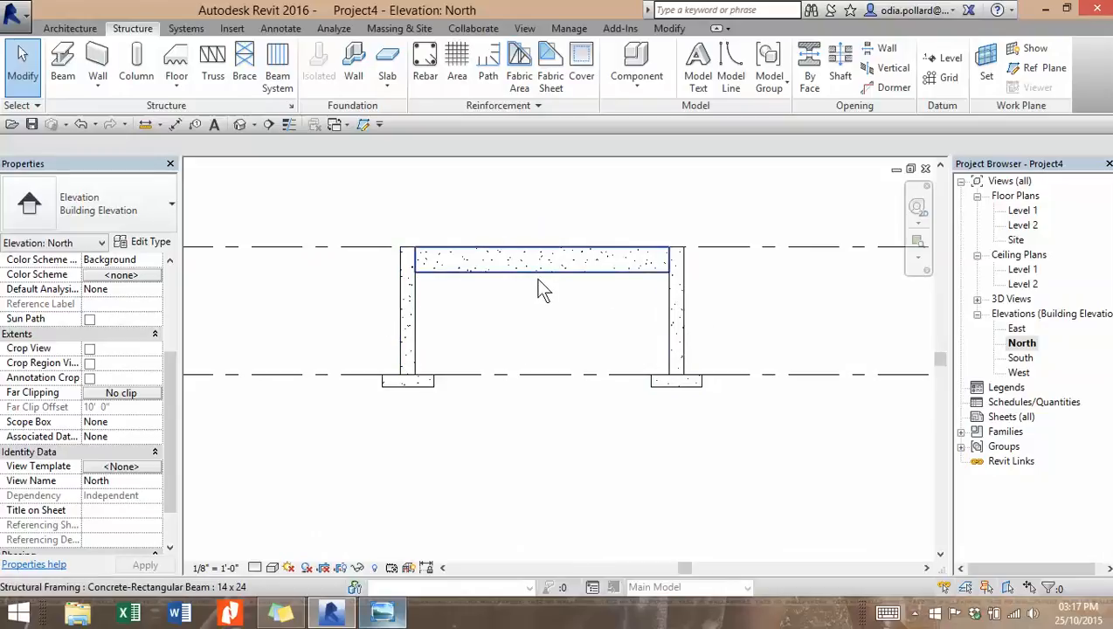
click(367, 610)
click(340, 611)
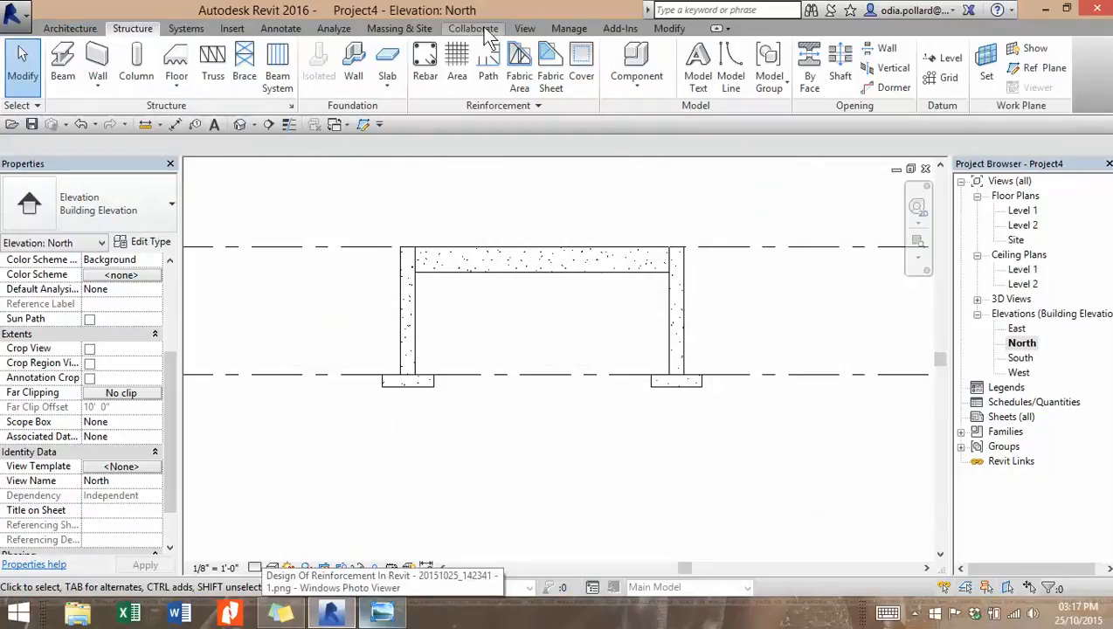
click(527, 28)
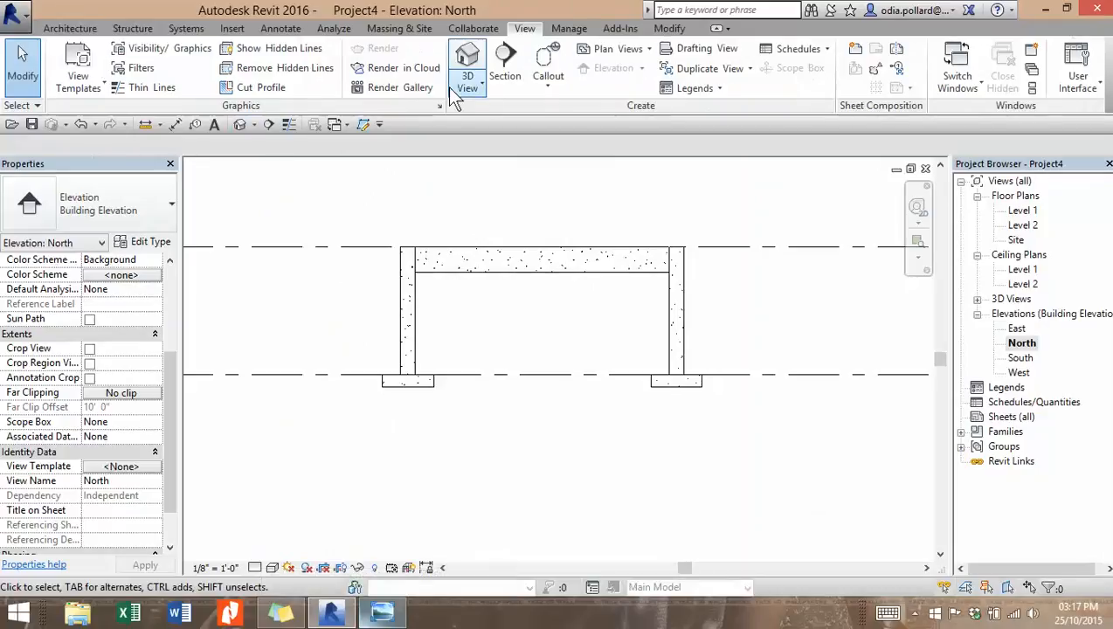
click(507, 77)
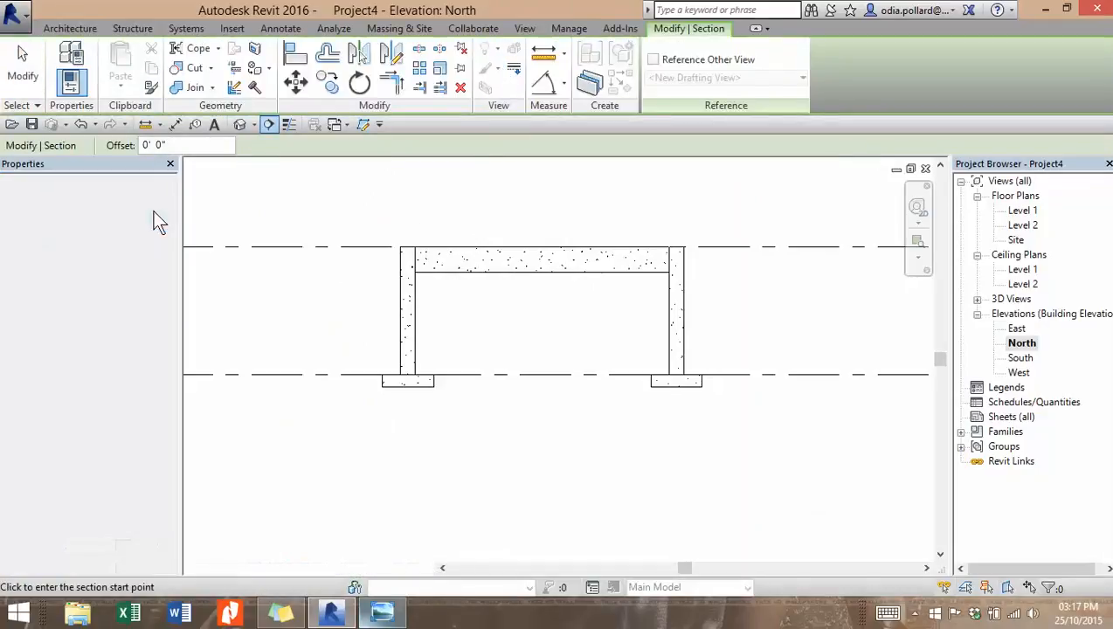
click(153, 210)
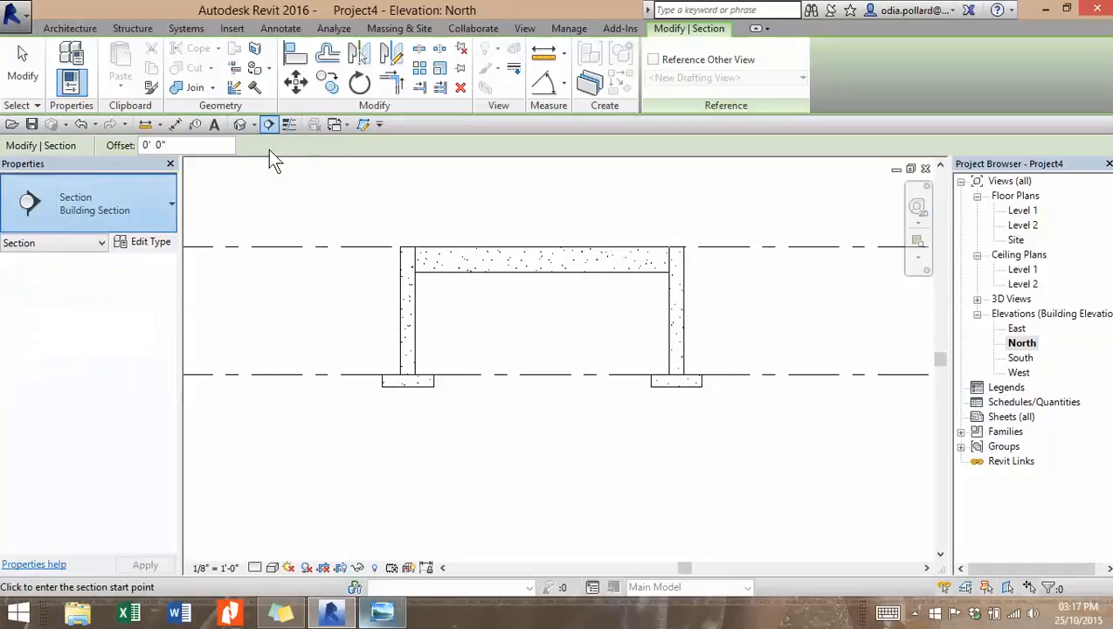
click(536, 229)
click(537, 310)
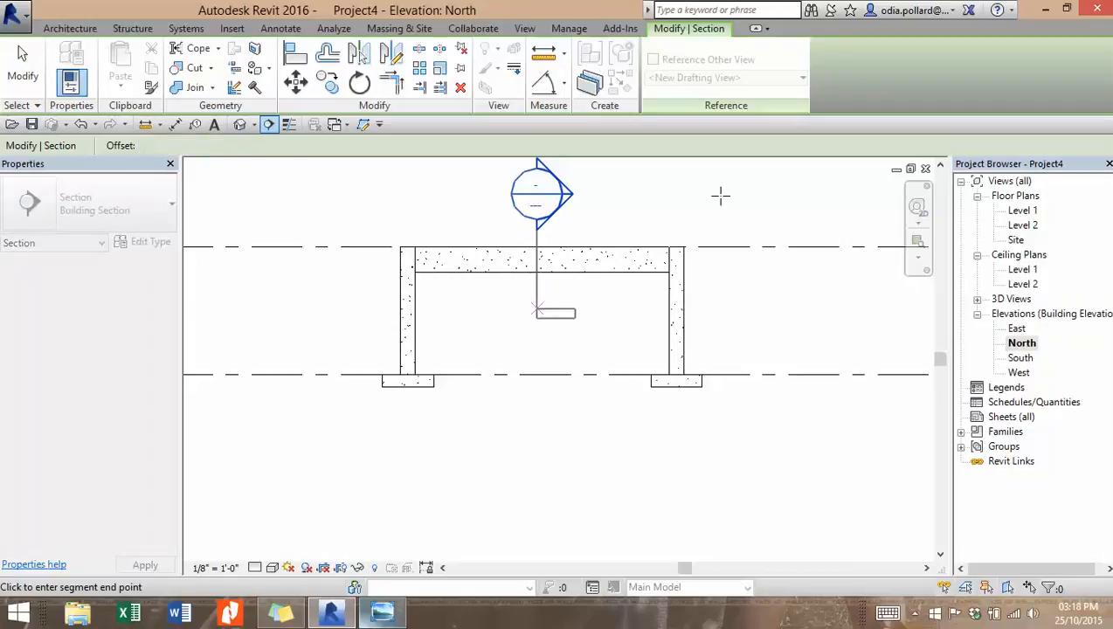
key(Escape)
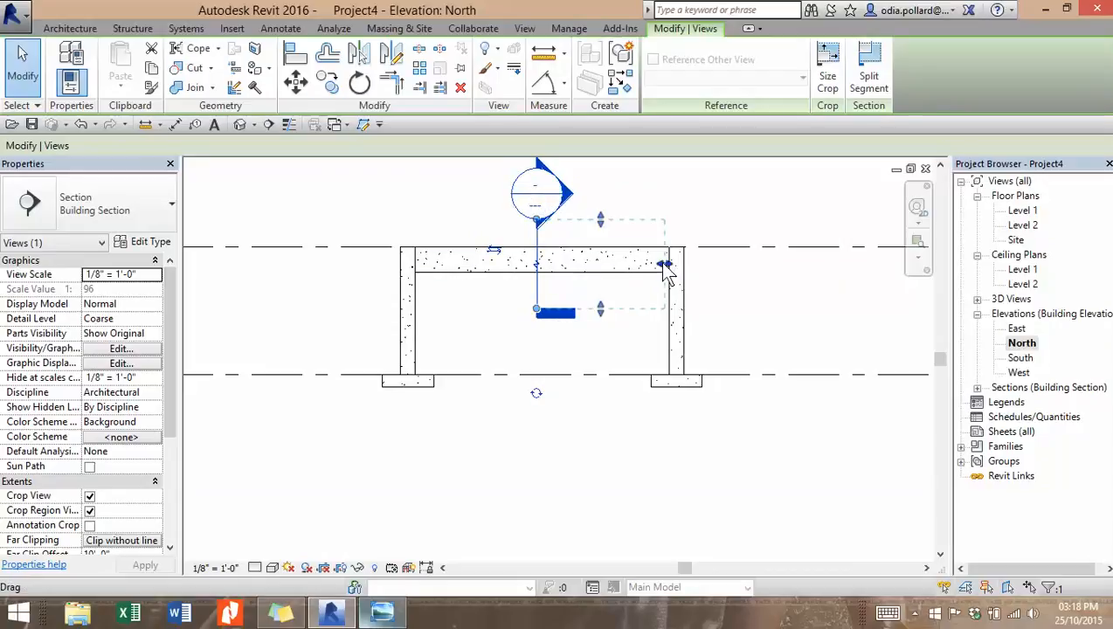
Step: Shorten the beam section's far clip depth to about 2' 2" and break its section line across the beam
drag(664, 272, 569, 267)
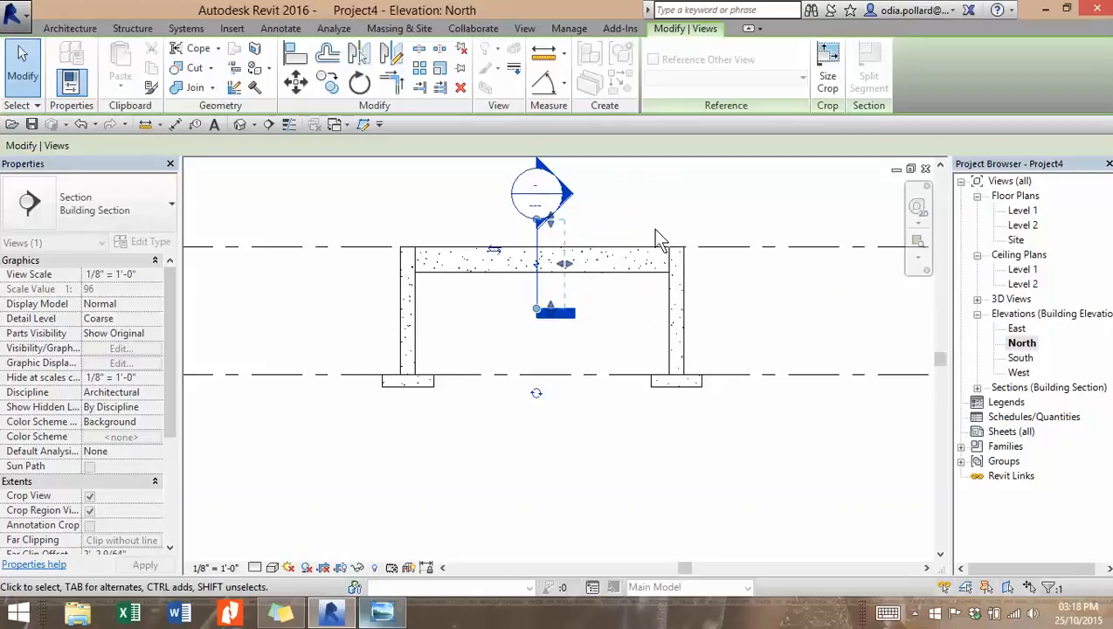
click(656, 234)
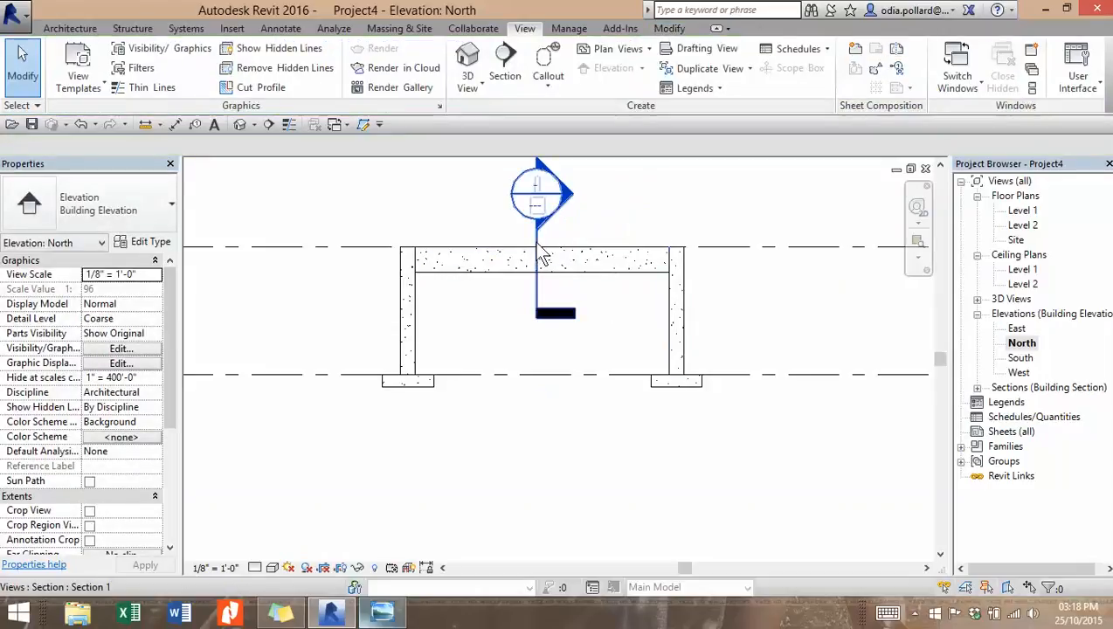
click(530, 274)
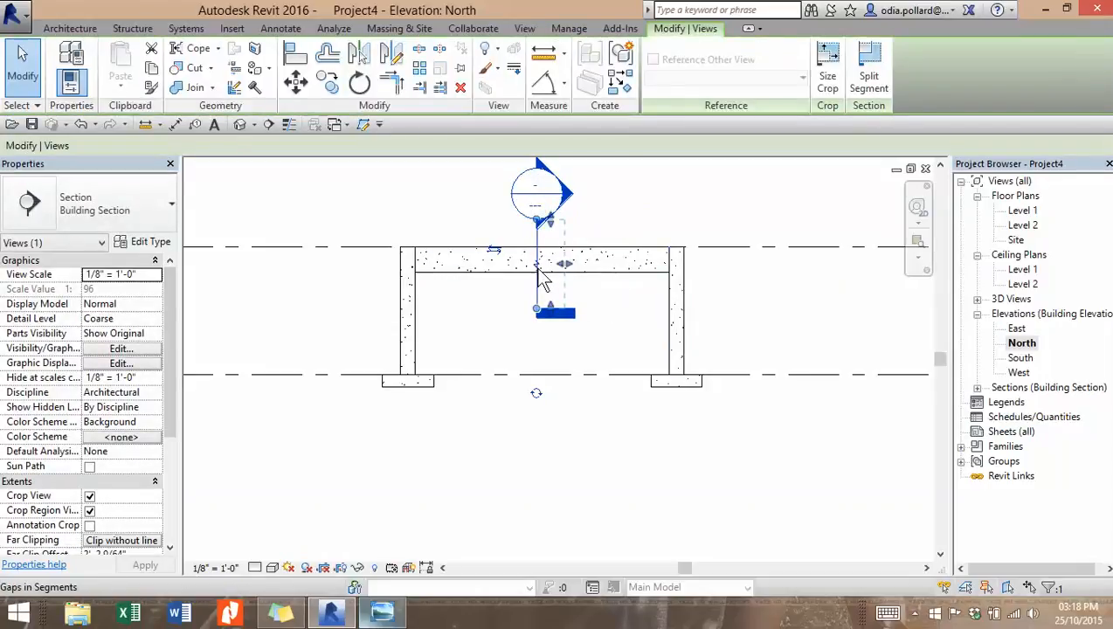
click(536, 265)
click(618, 314)
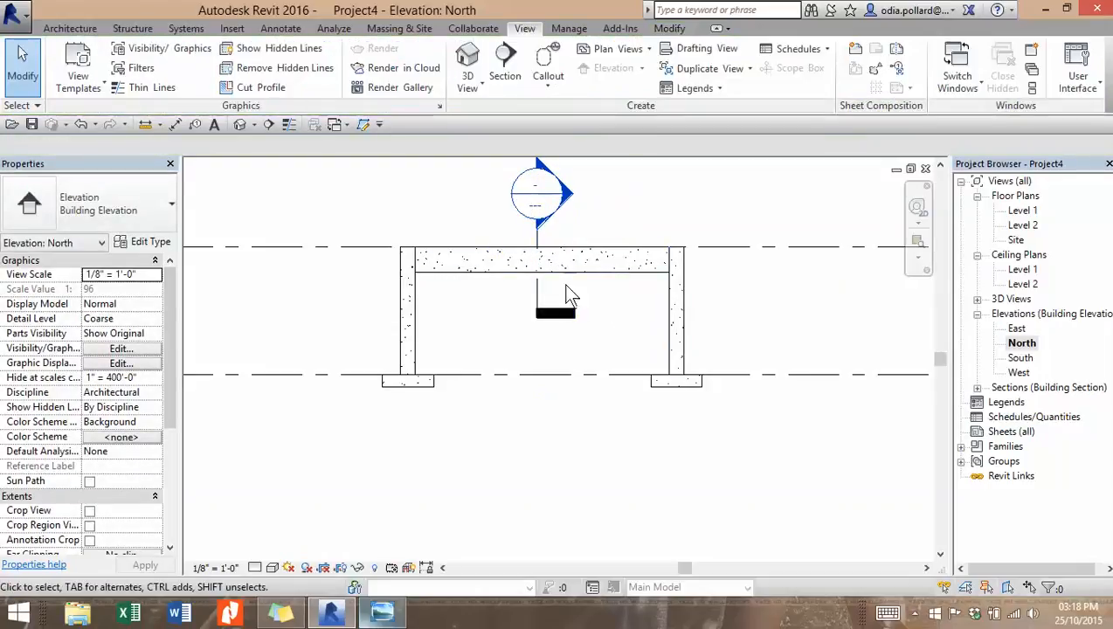
Step: Rename the beam's section view as Section A-A
scroll(579, 310, down, 2)
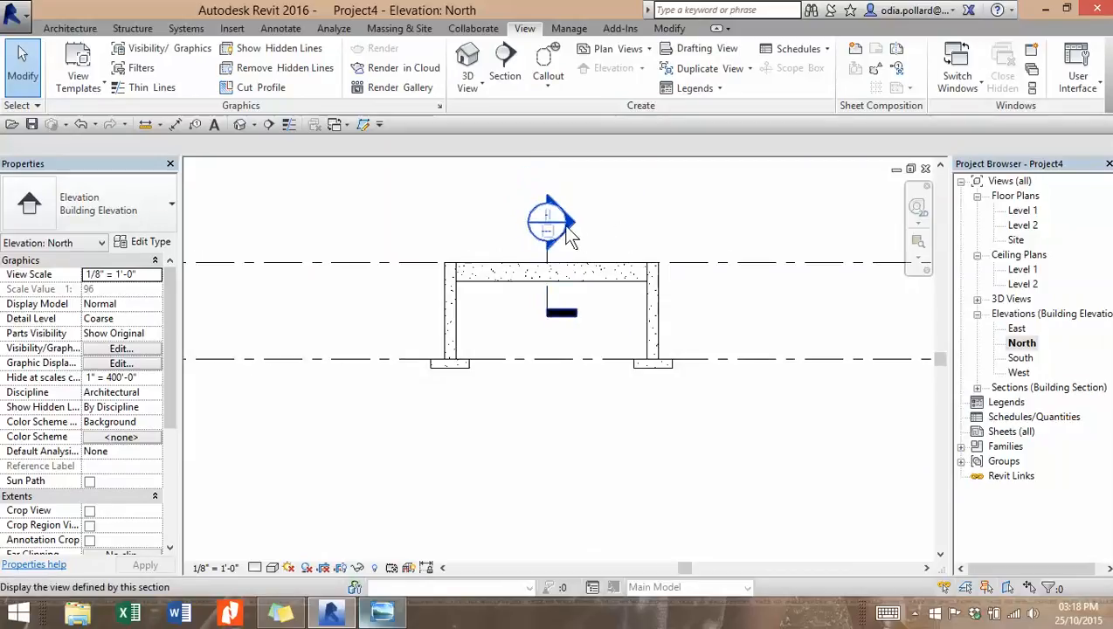
click(544, 301)
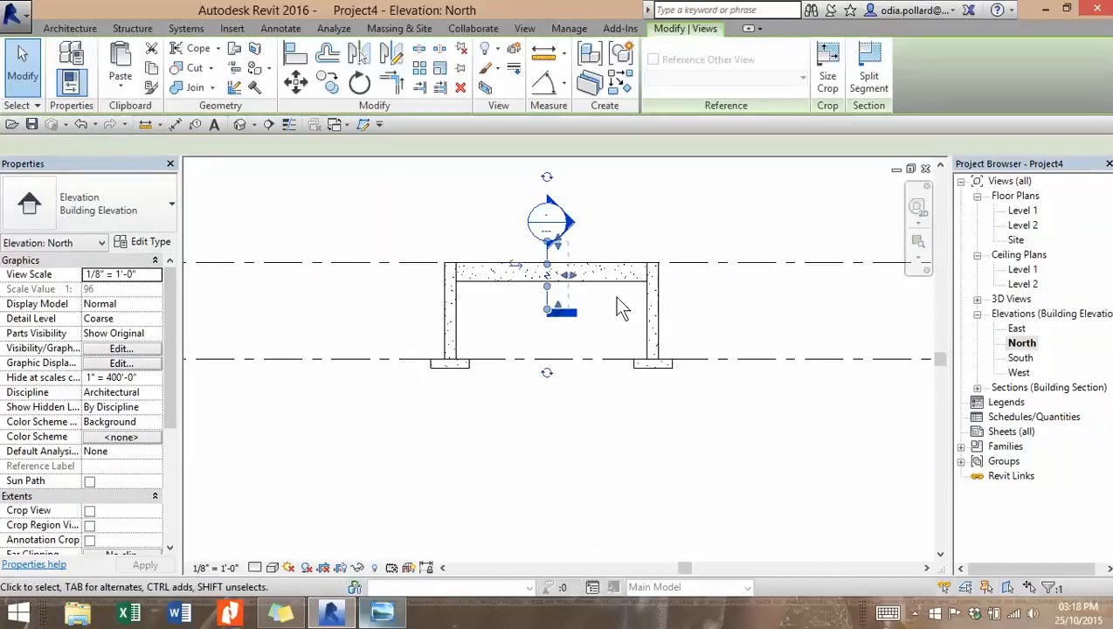
scroll(541, 302, up, 1)
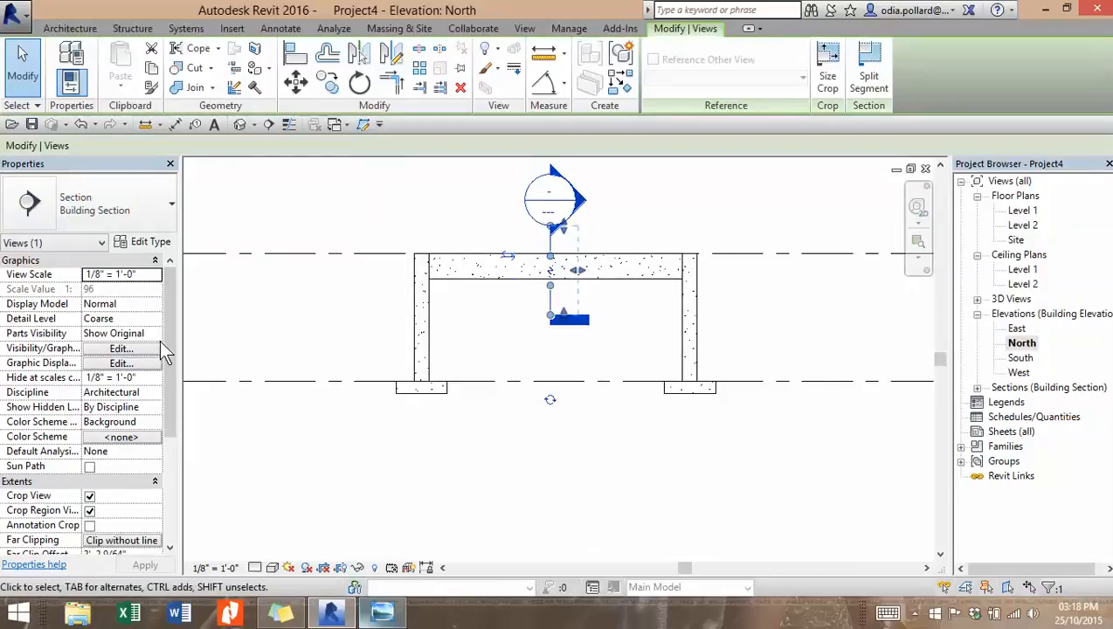
drag(166, 347, 165, 431)
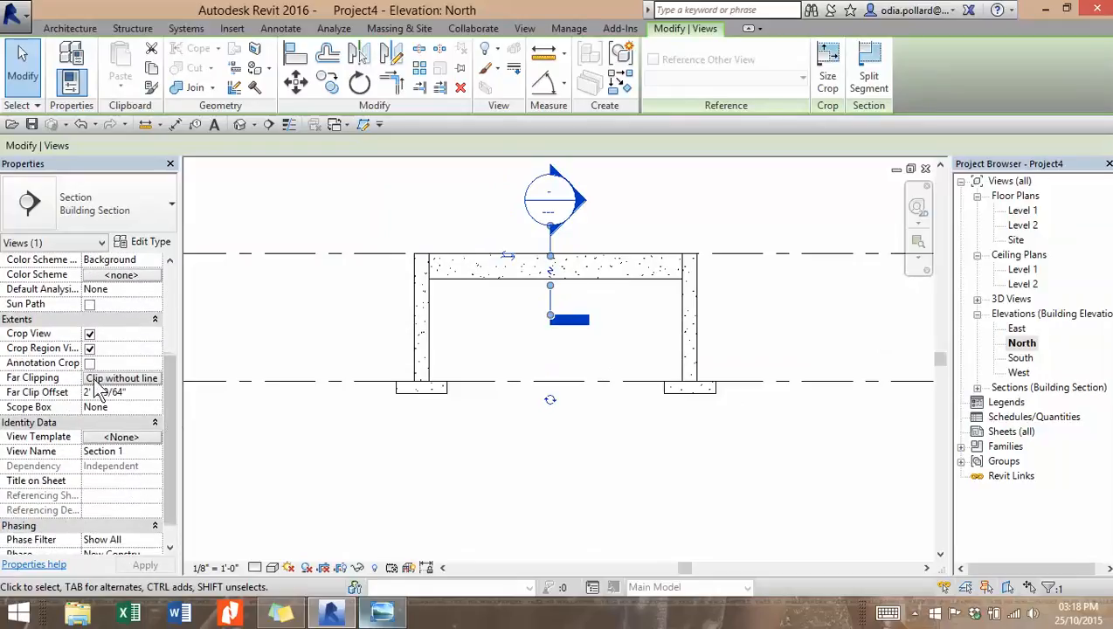
click(140, 451)
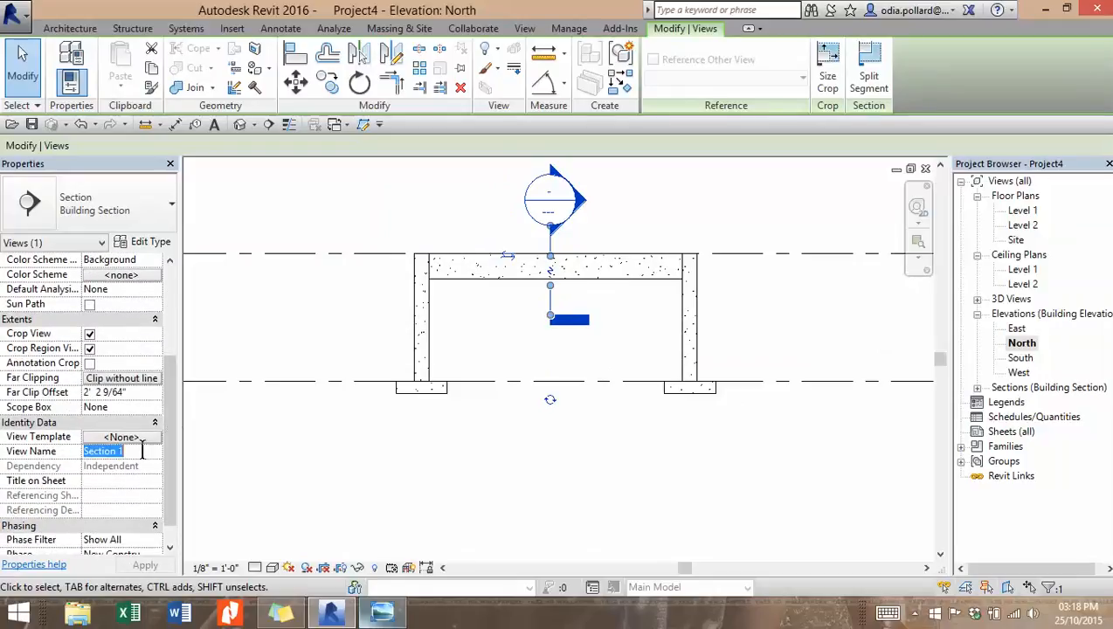
click(134, 450)
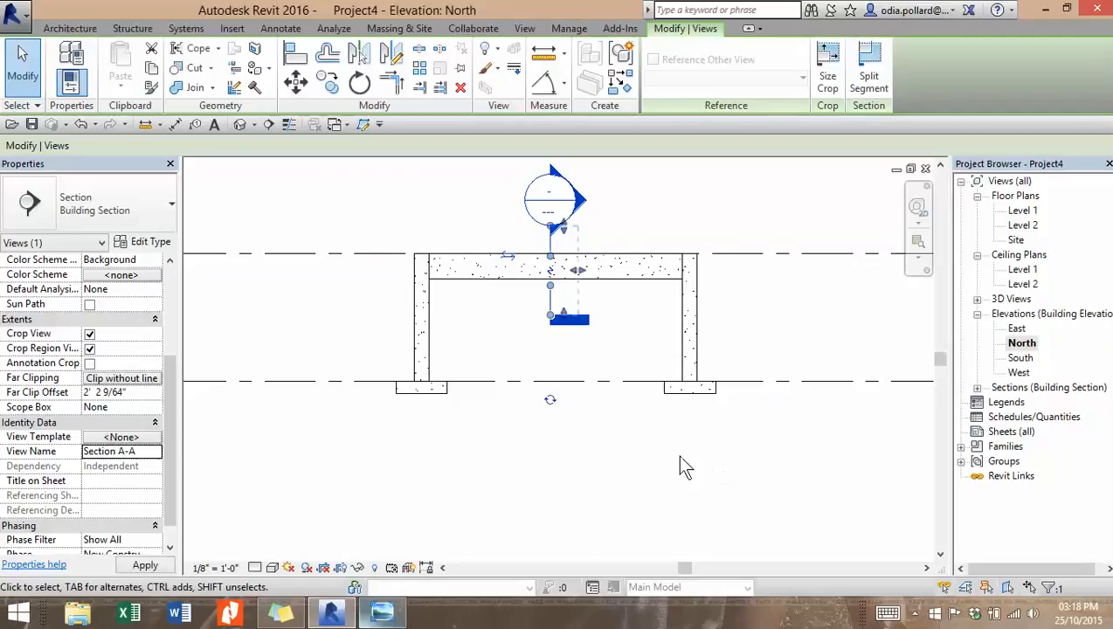
click(616, 469)
Step: Cut a horizontal section of type Detail View: Detail through the left column at mid-height and end the command
scroll(541, 358, down, 2)
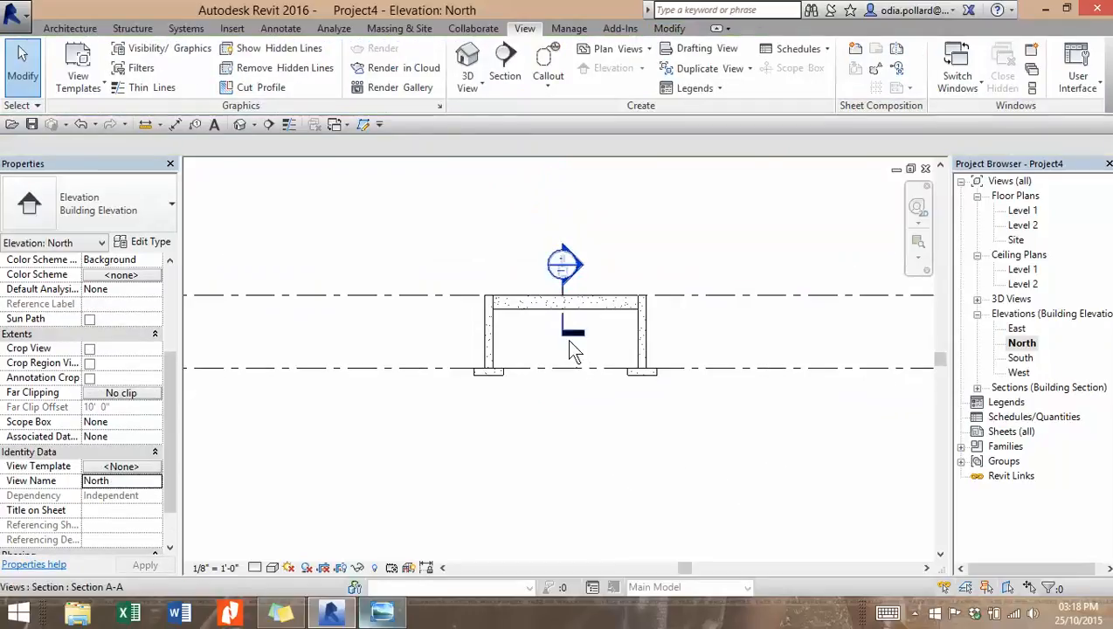
middle_drag(527, 348, 533, 425)
scroll(506, 420, up, 2)
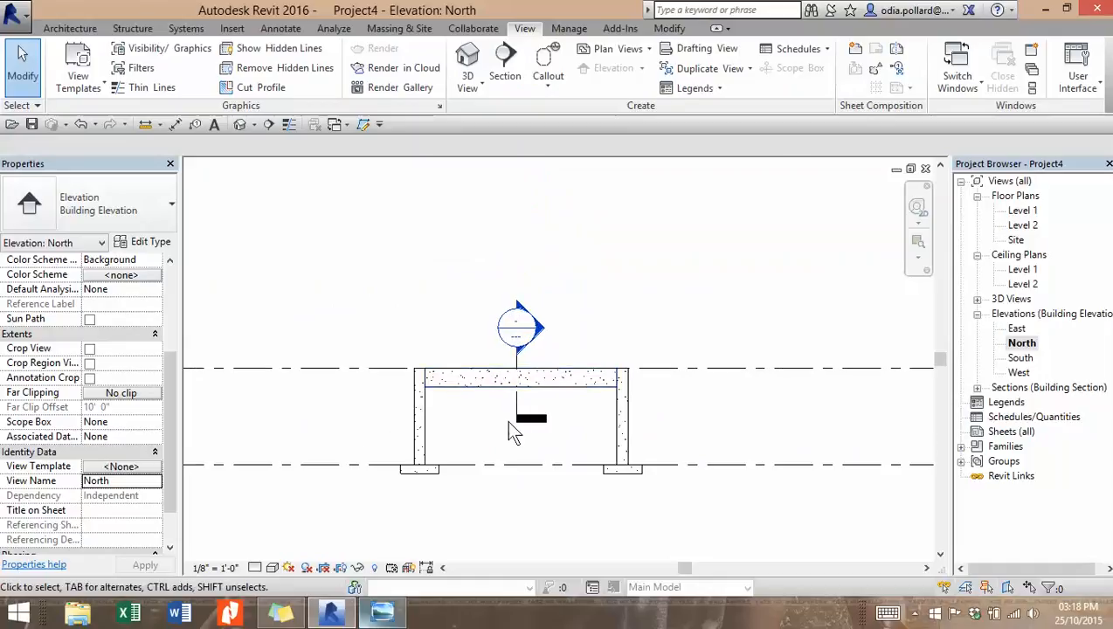
middle_drag(435, 437, 447, 411)
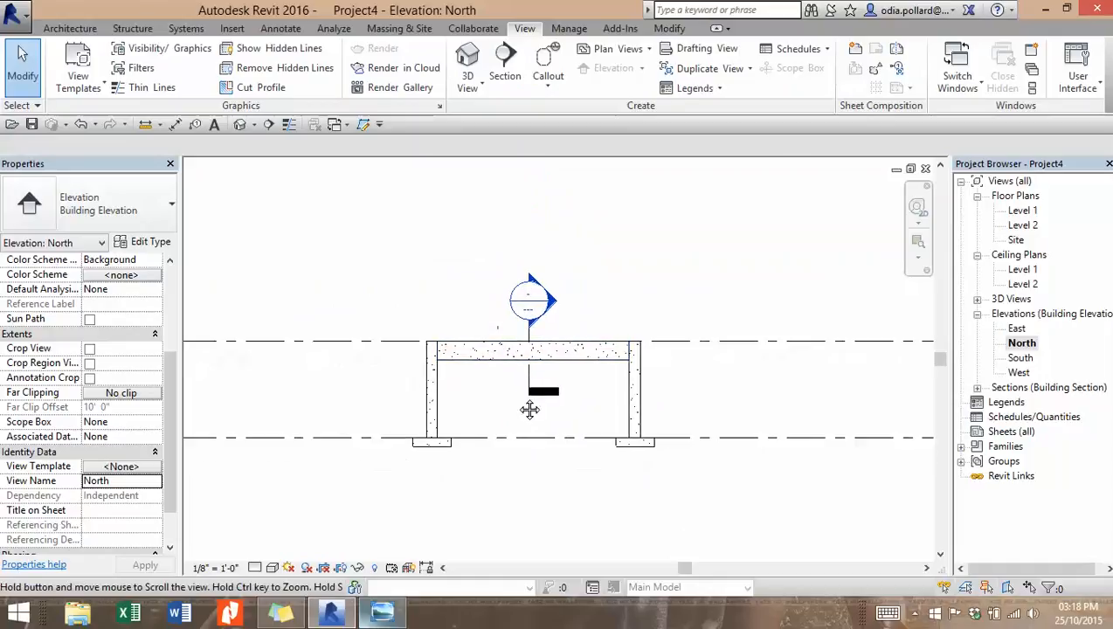
click(507, 77)
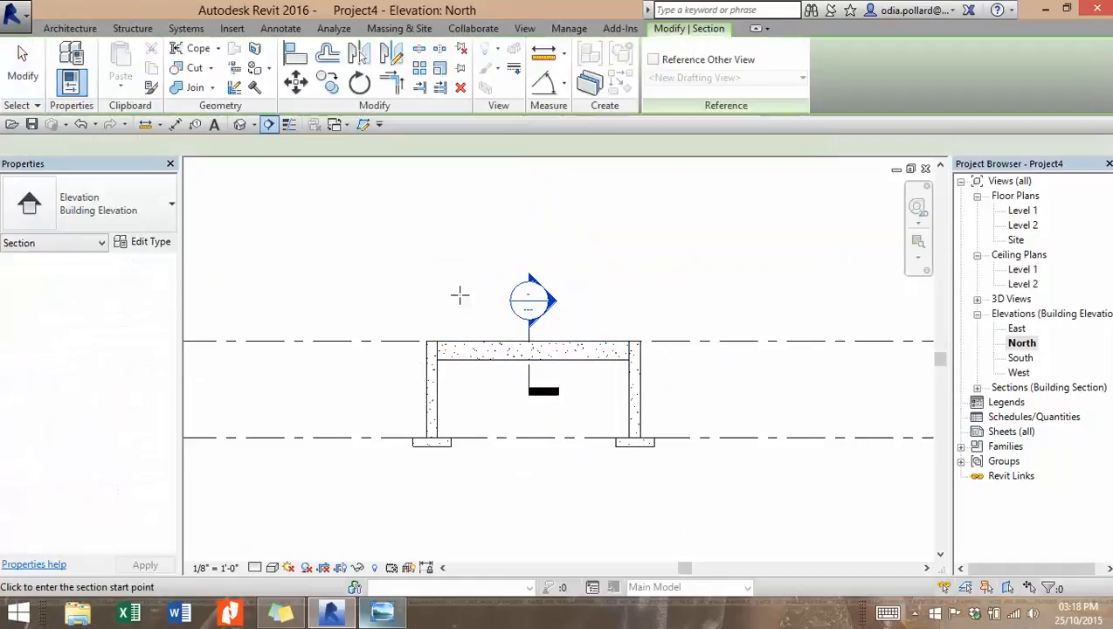
click(401, 396)
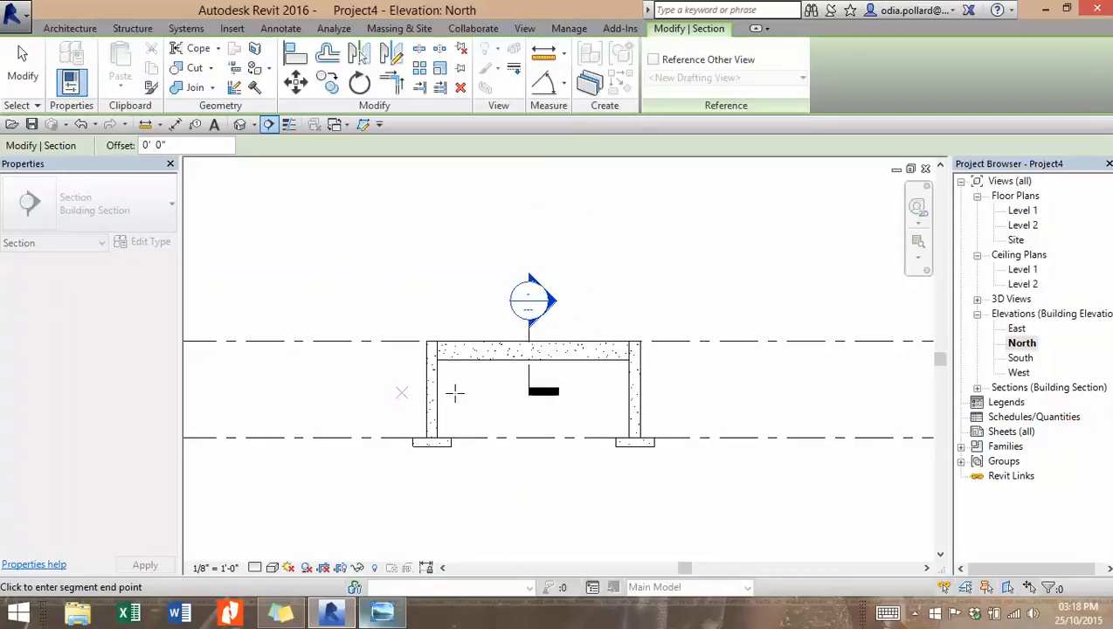
key(Escape)
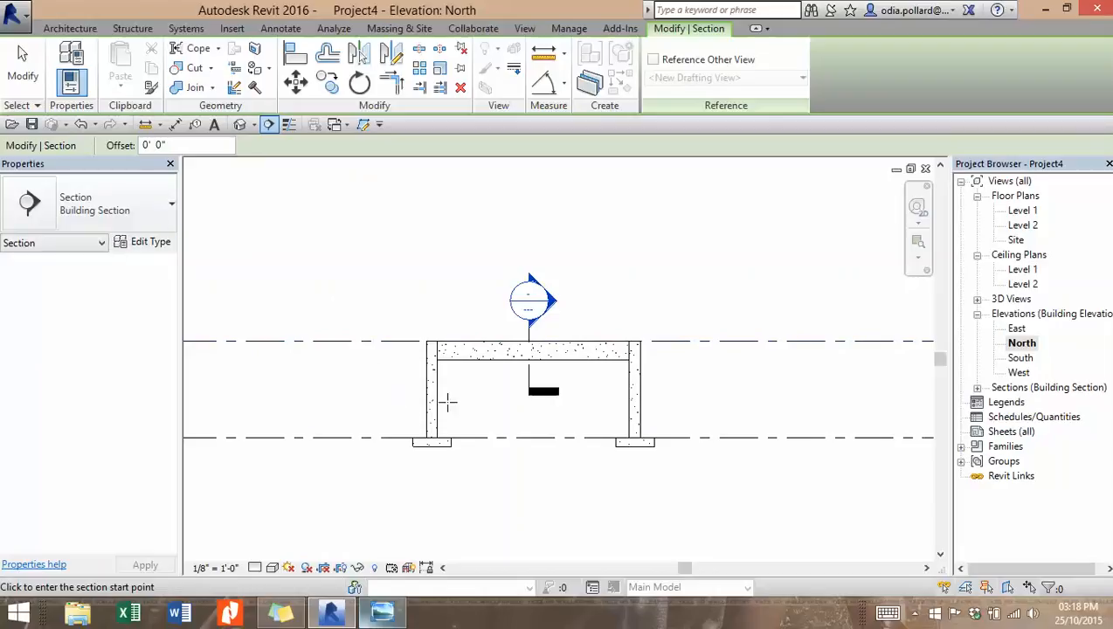
click(166, 206)
click(71, 288)
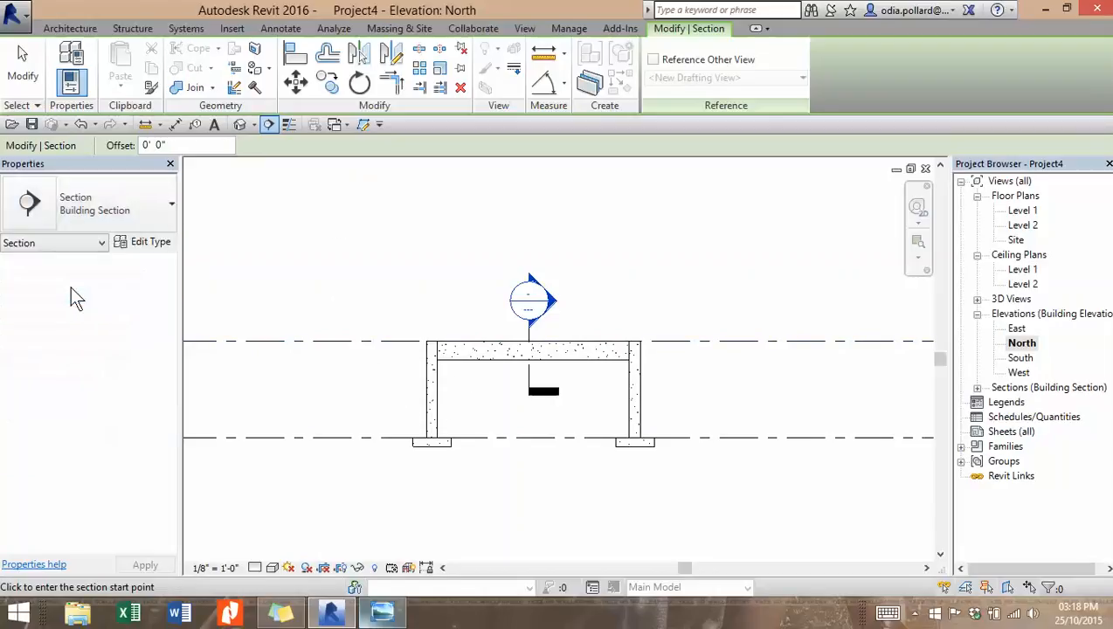
click(401, 392)
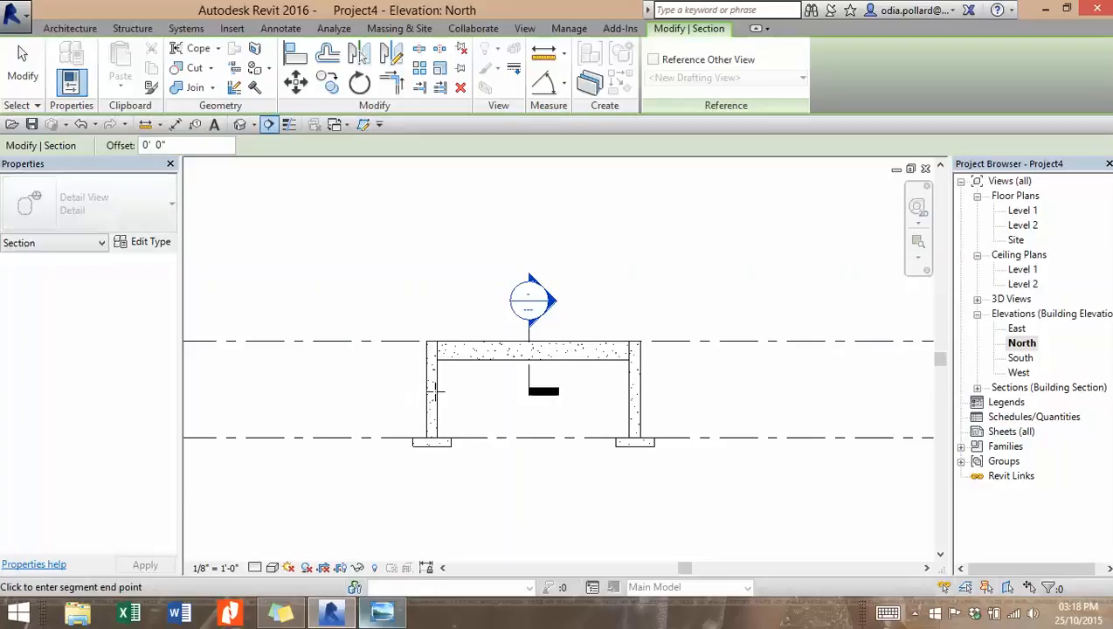
click(465, 390)
key(Escape)
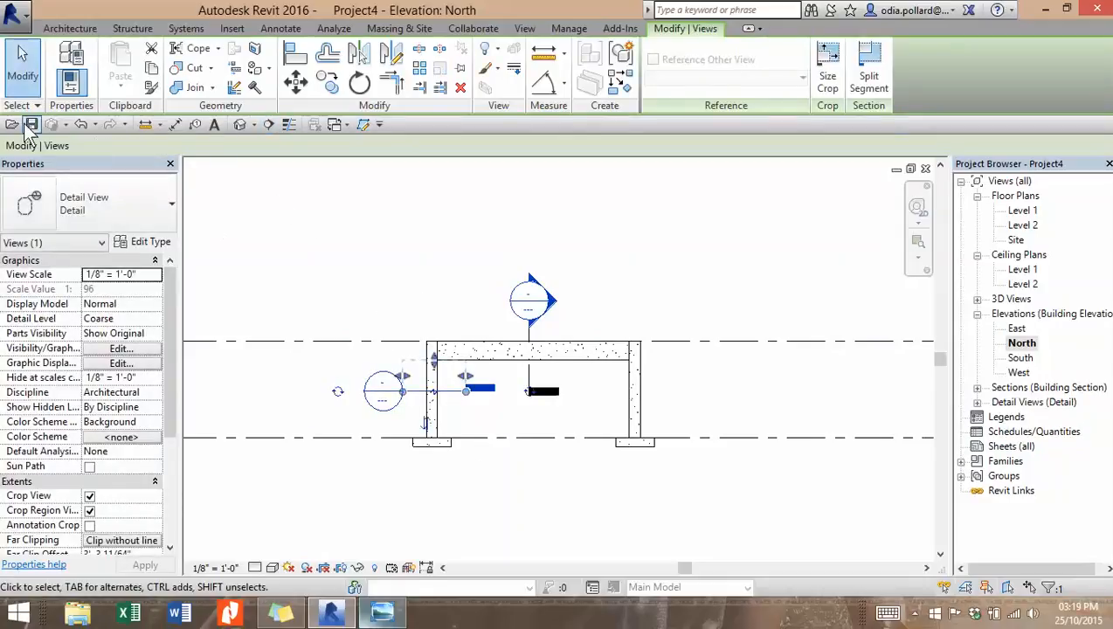
click(23, 68)
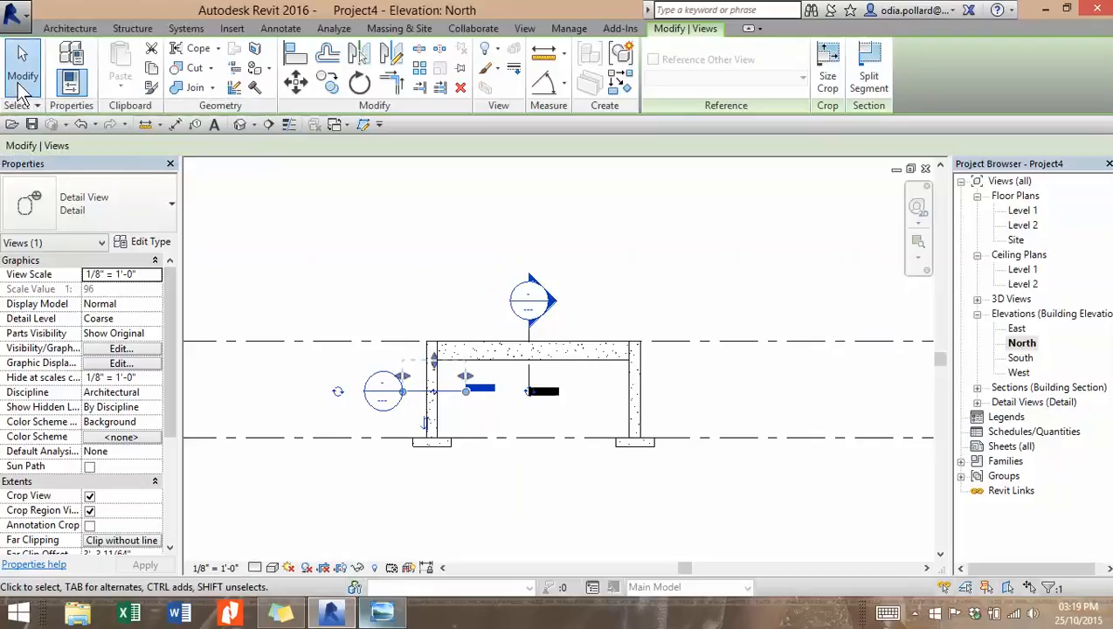
Step: Reduce the far clip depth of the detail section through the left column so it ends below the beam
click(389, 386)
scroll(437, 380, up, 2)
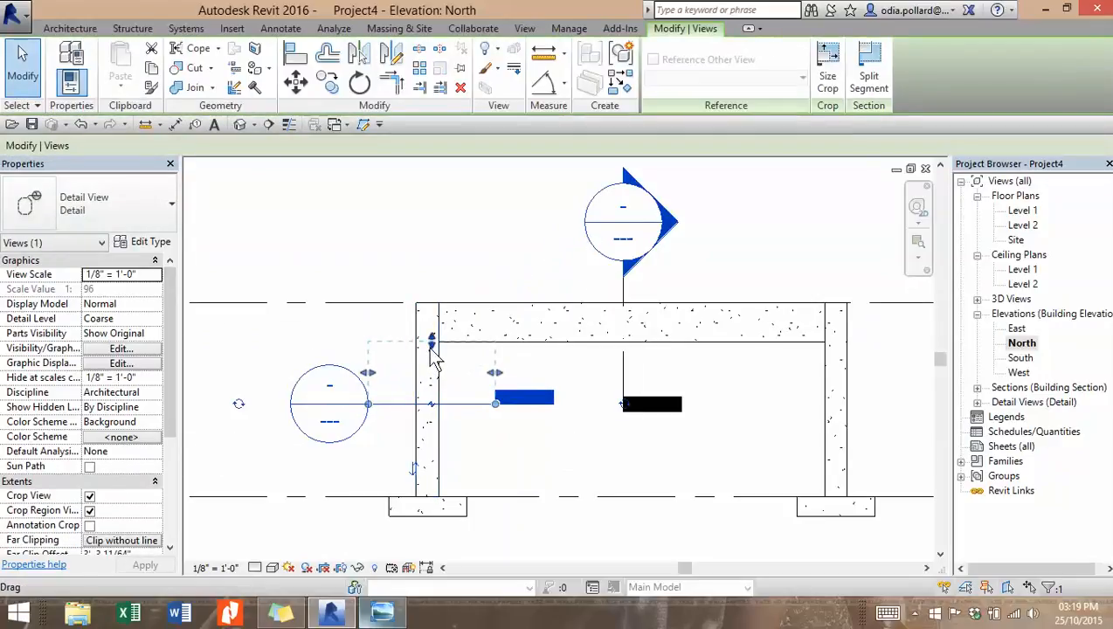
mouse_move(434, 356)
mouse_down()
mouse_move(436, 424)
mouse_move(441, 319)
mouse_move(433, 380)
mouse_move(427, 365)
mouse_up()
click(472, 213)
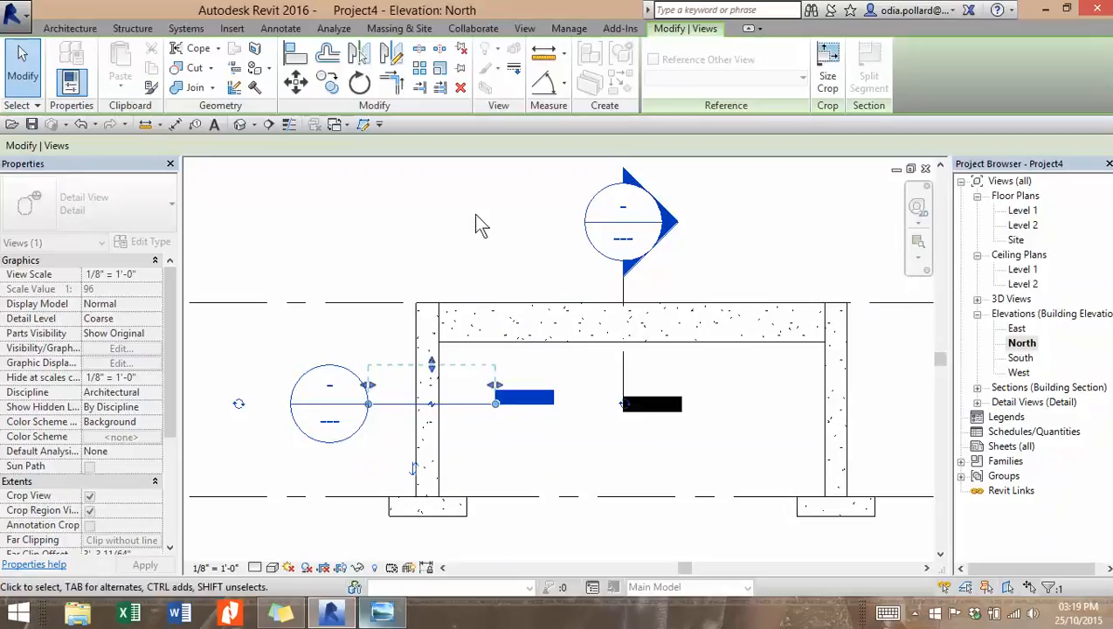
scroll(511, 462, down, 3)
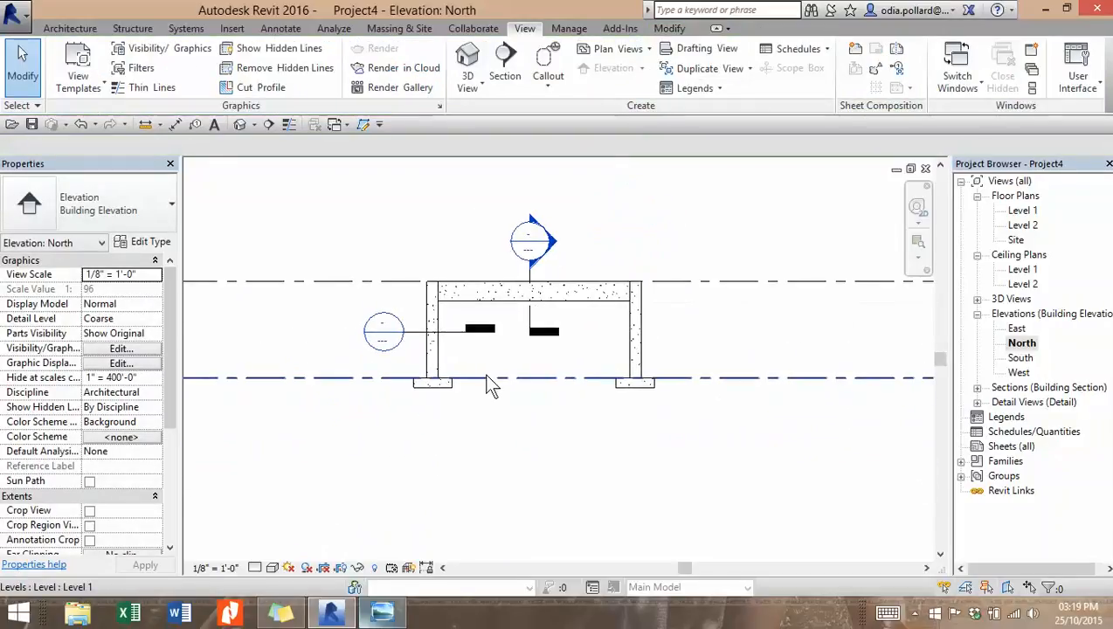
scroll(552, 366, up, 2)
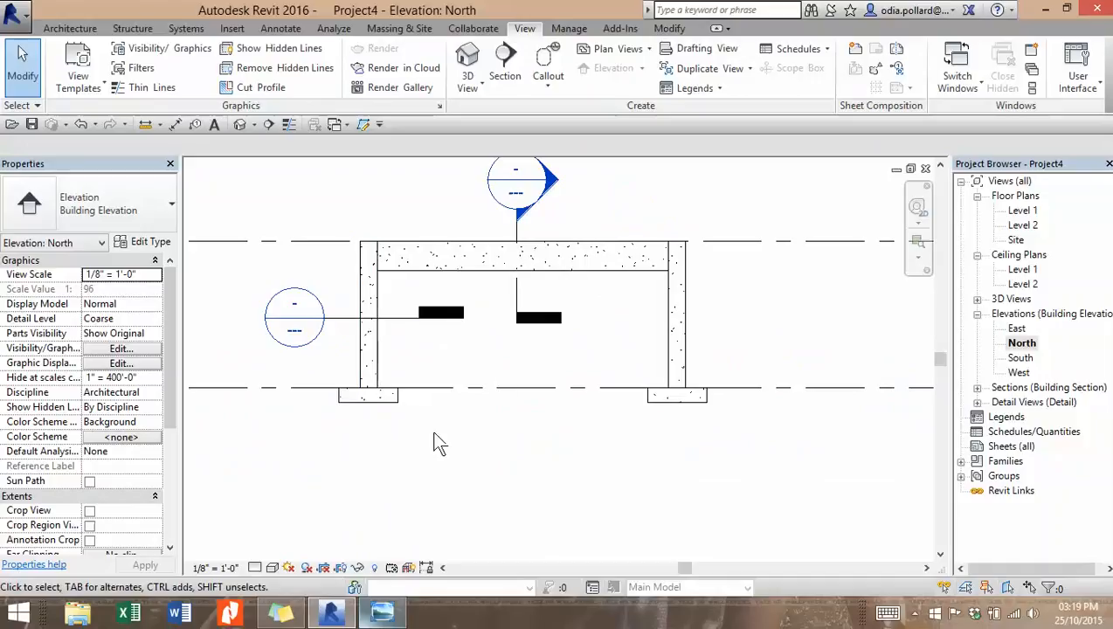
scroll(527, 368, up, 2)
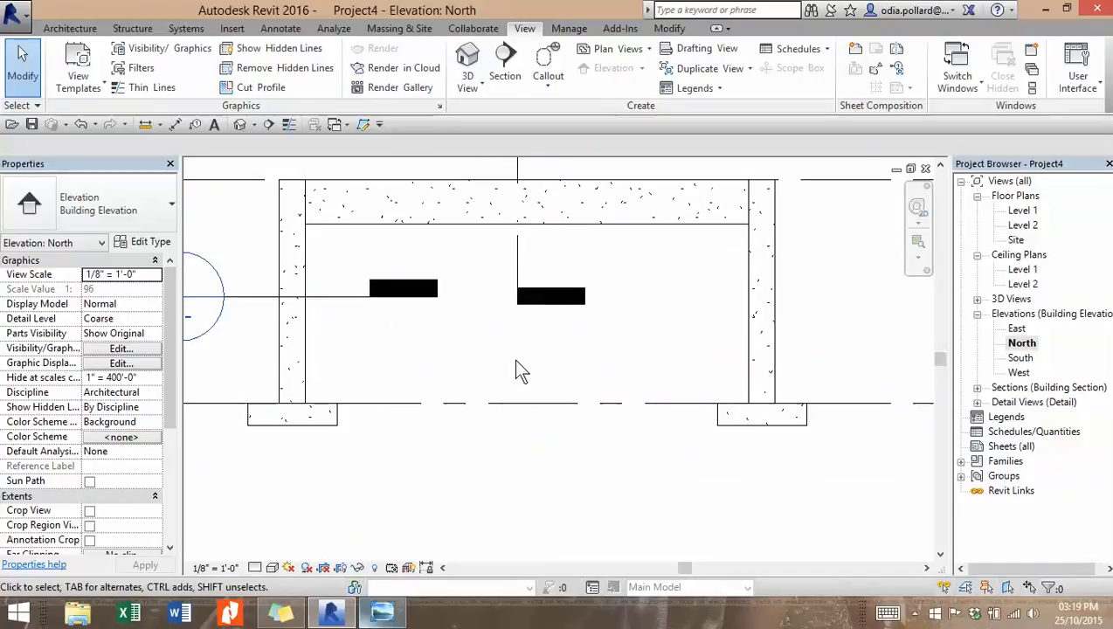
scroll(516, 372, down, 4)
middle_drag(533, 371, 580, 381)
scroll(560, 368, up, 1)
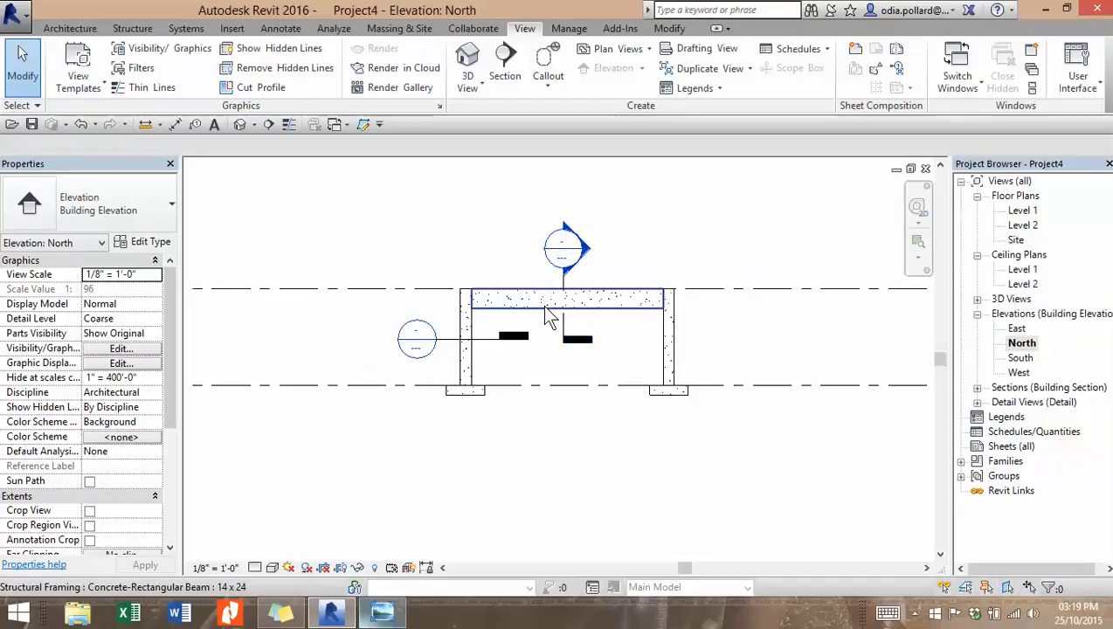
scroll(503, 324, up, 1)
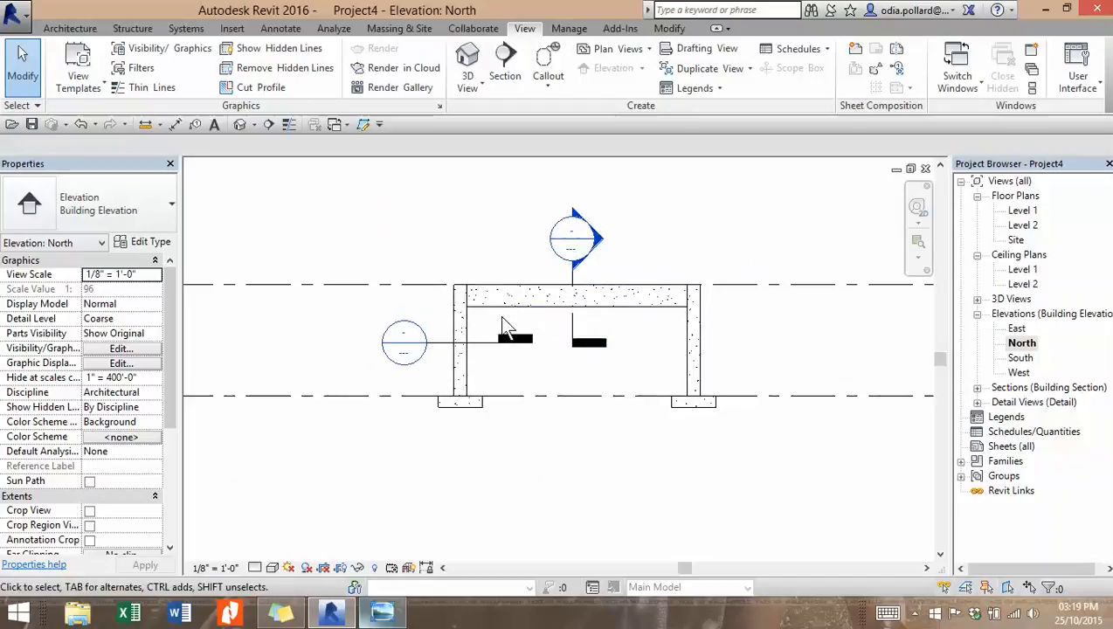
click(136, 30)
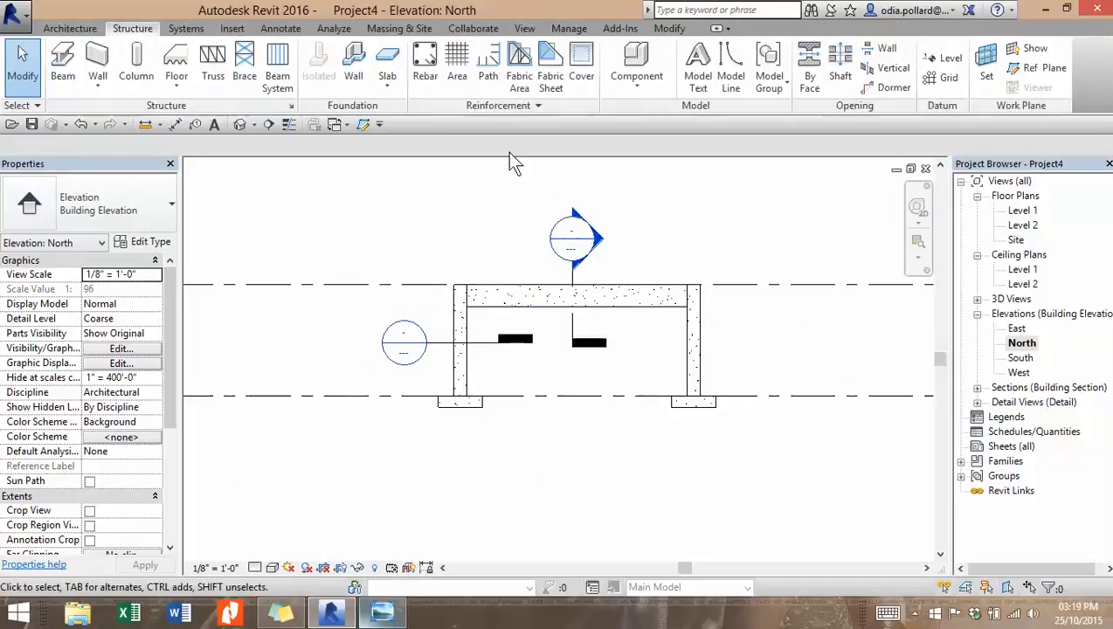
Step: Turn off including hooks in the Rebar Shape definition in the general reinforcement settings
click(479, 107)
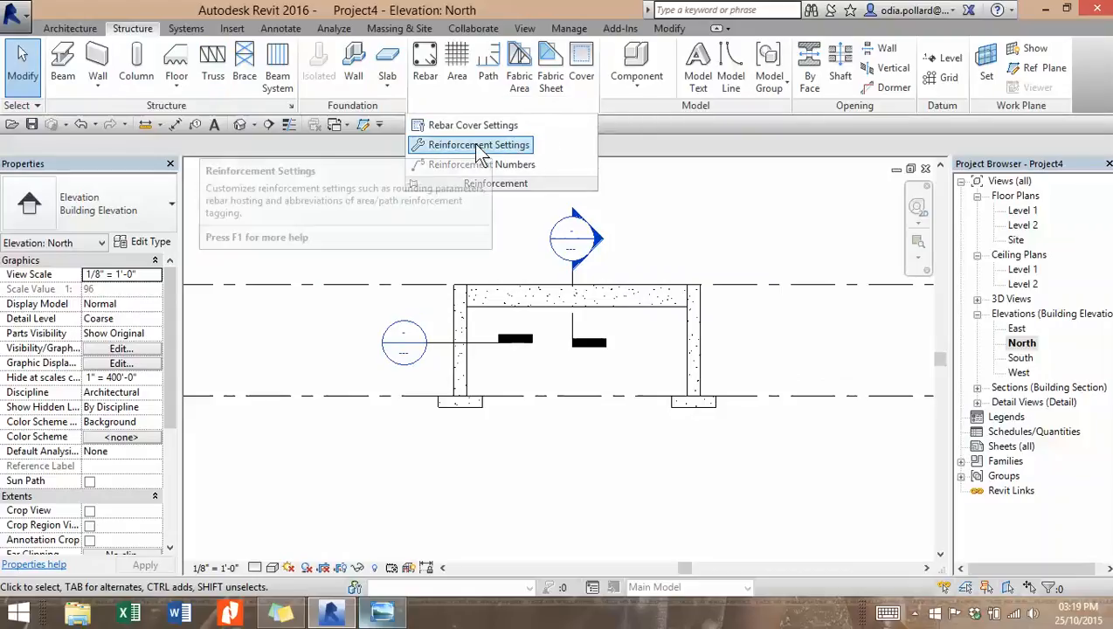
click(479, 145)
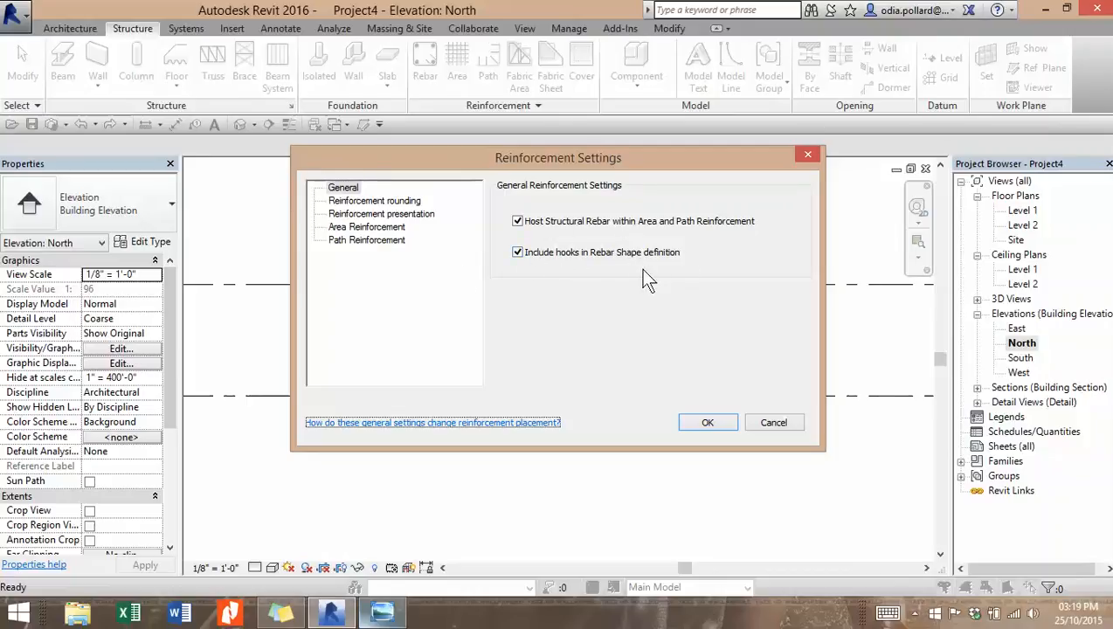
click(517, 252)
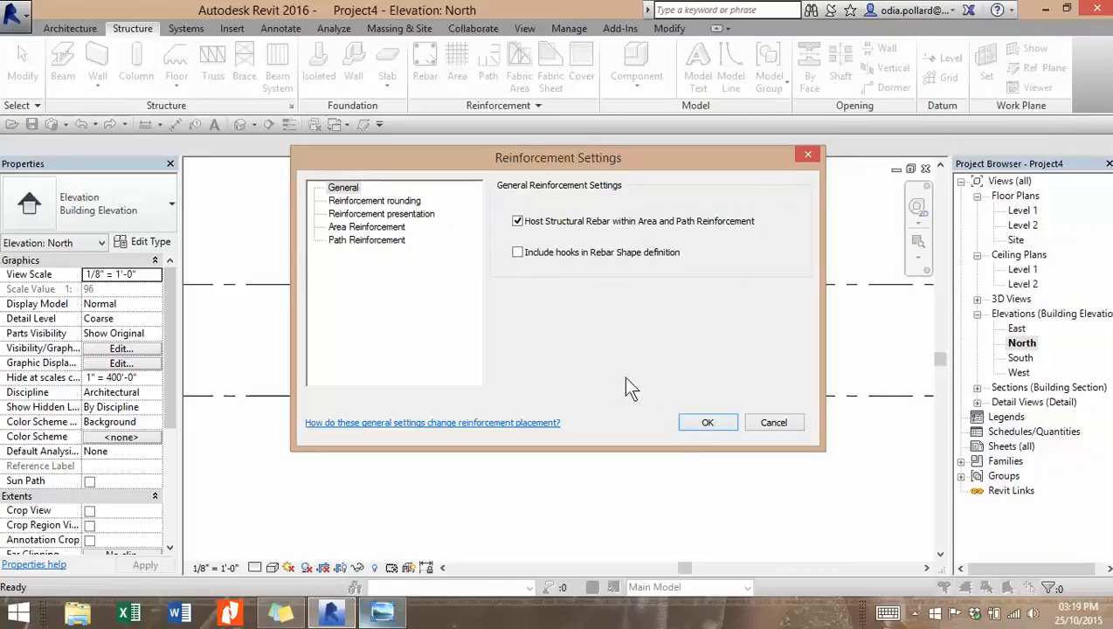
click(714, 425)
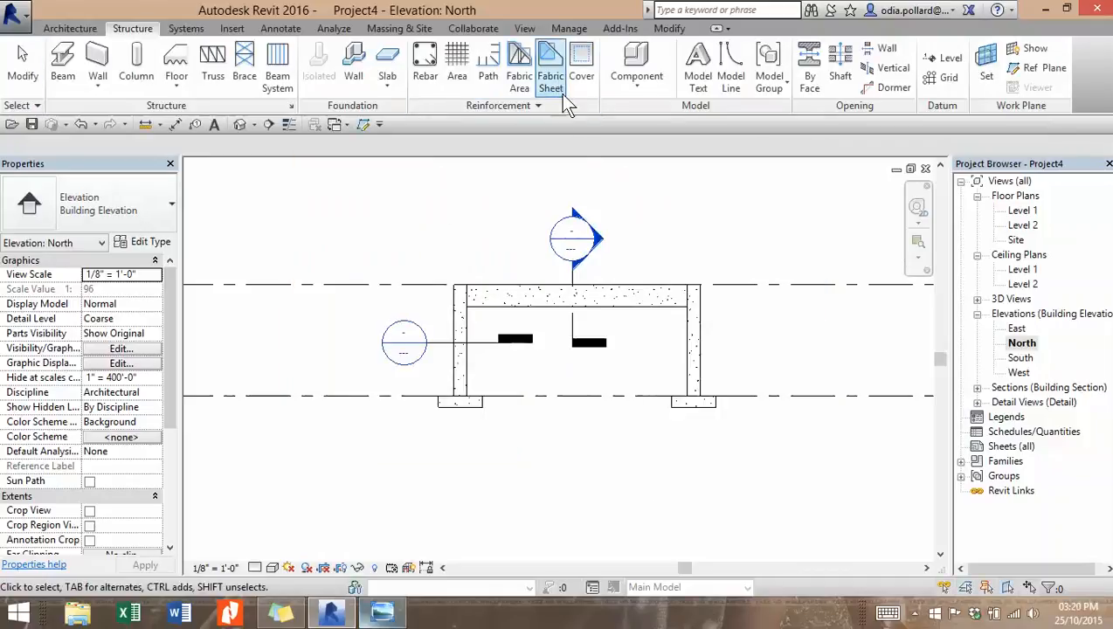
click(534, 104)
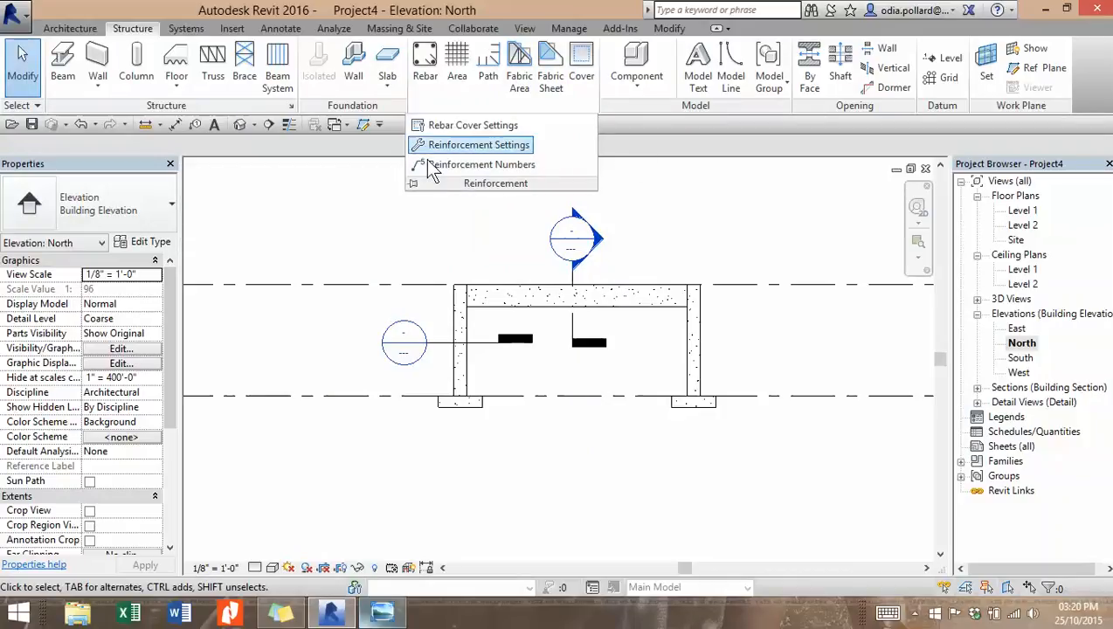
click(516, 107)
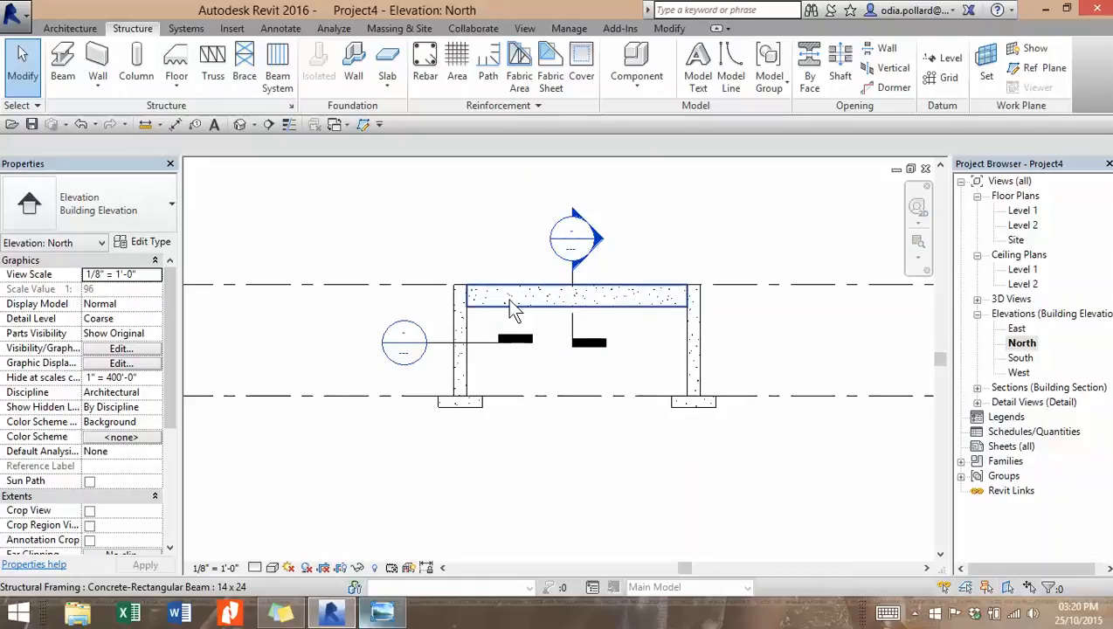
Step: Set all three rebar covers of the 14 x 24 concrete beam to Beam Cover <0' - 2 1/2">
click(636, 295)
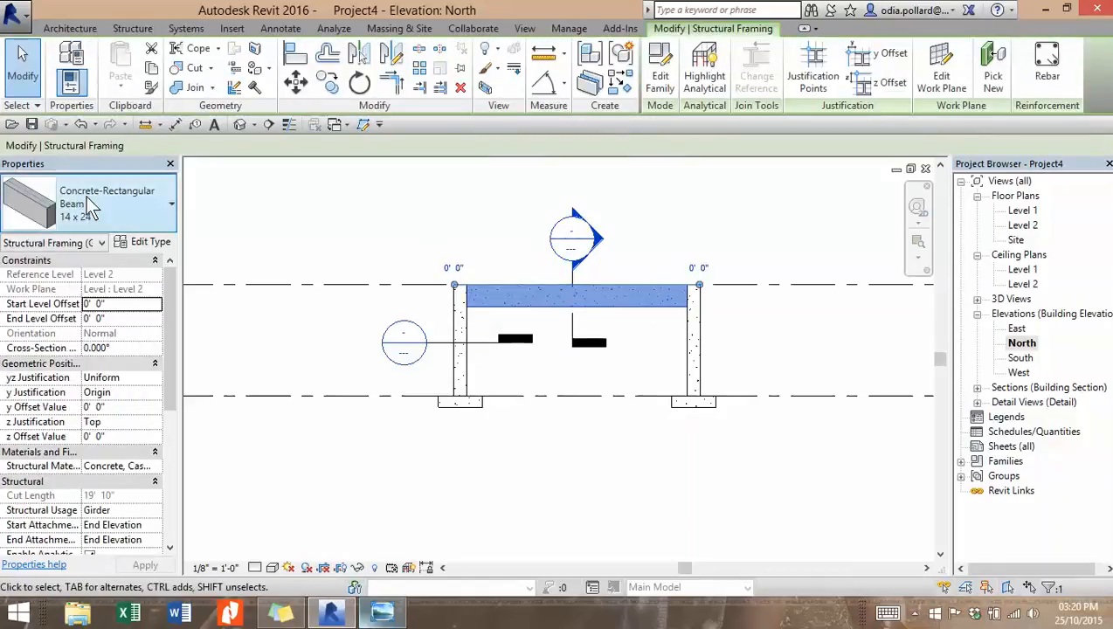
drag(173, 360, 179, 432)
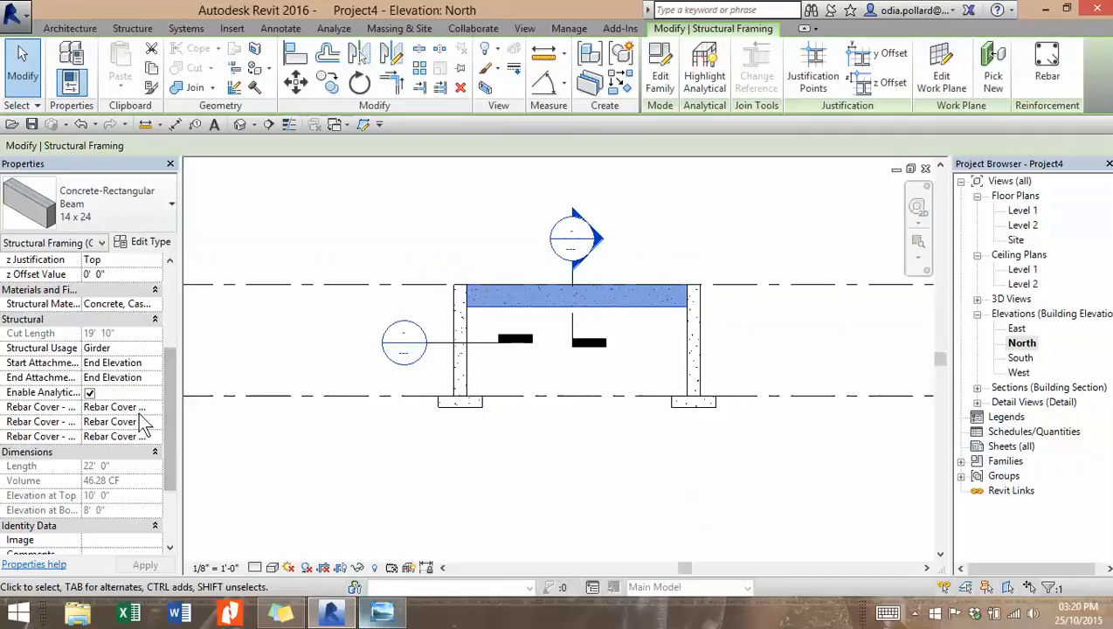
click(40, 430)
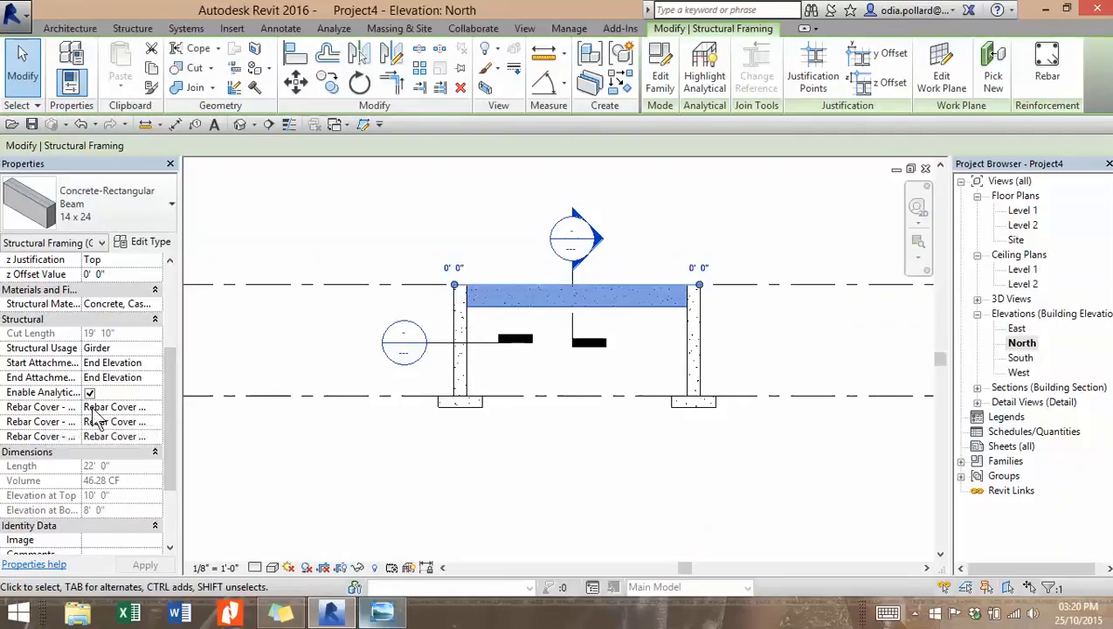
click(156, 407)
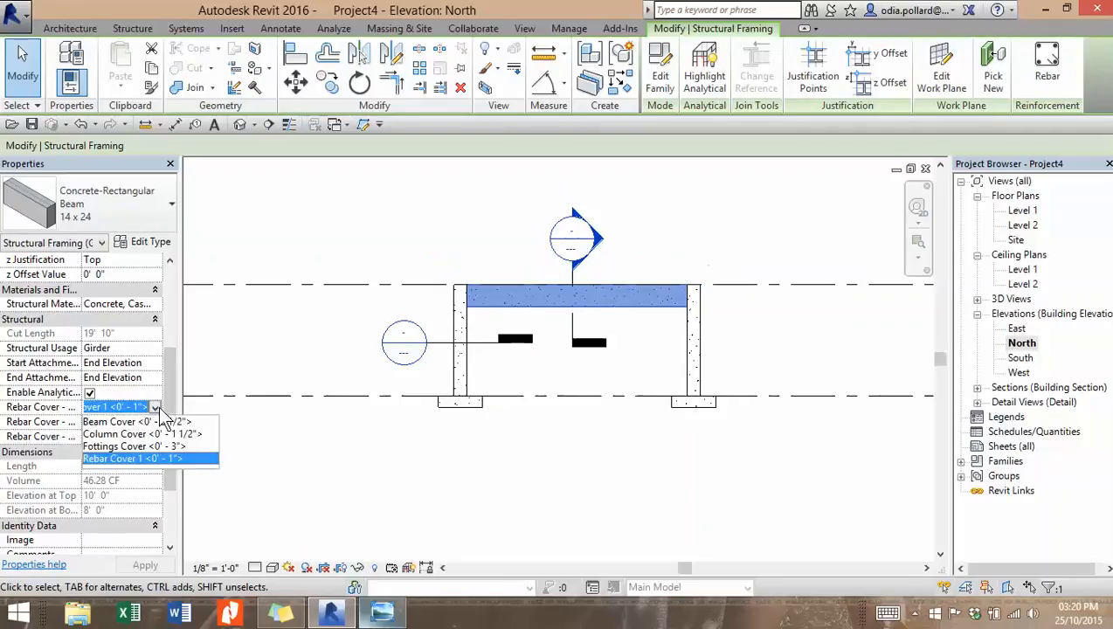
click(131, 421)
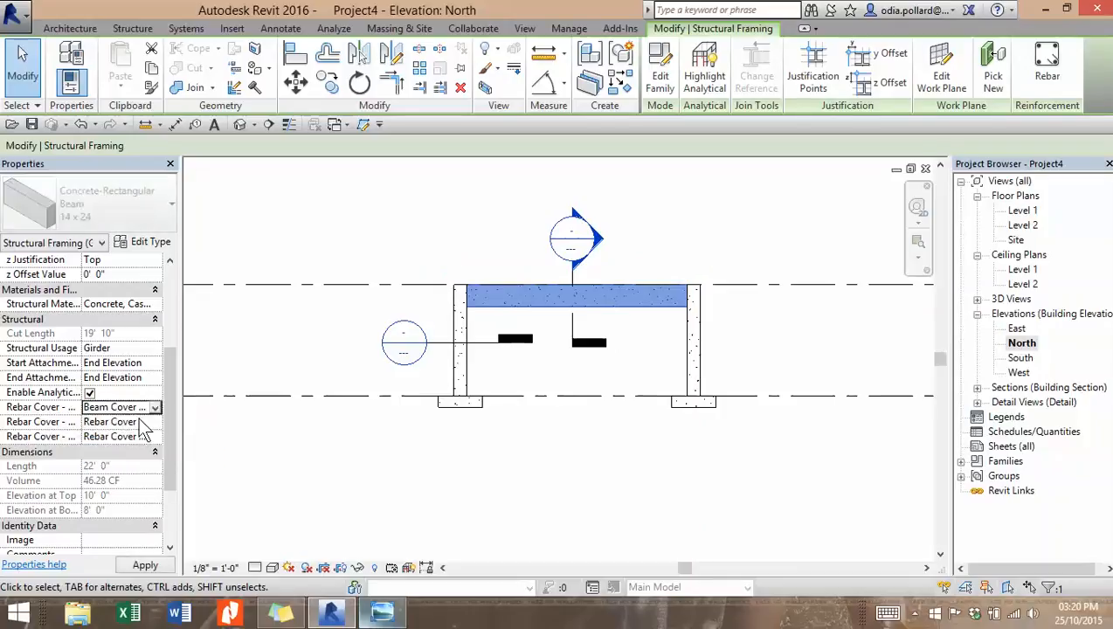
click(155, 422)
click(131, 437)
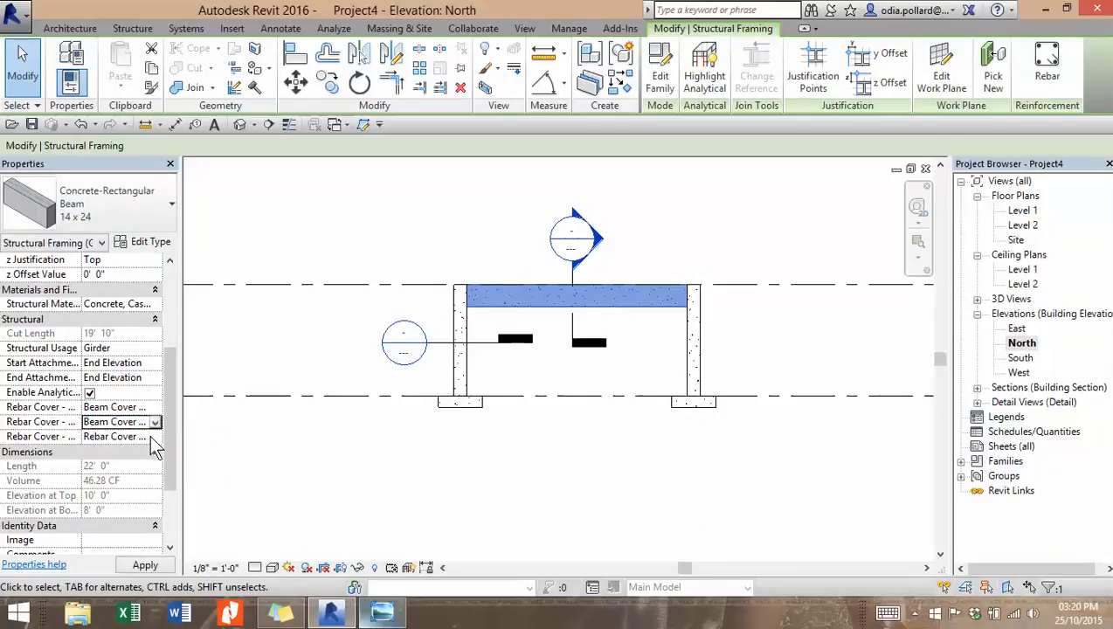
click(129, 437)
click(131, 450)
click(362, 285)
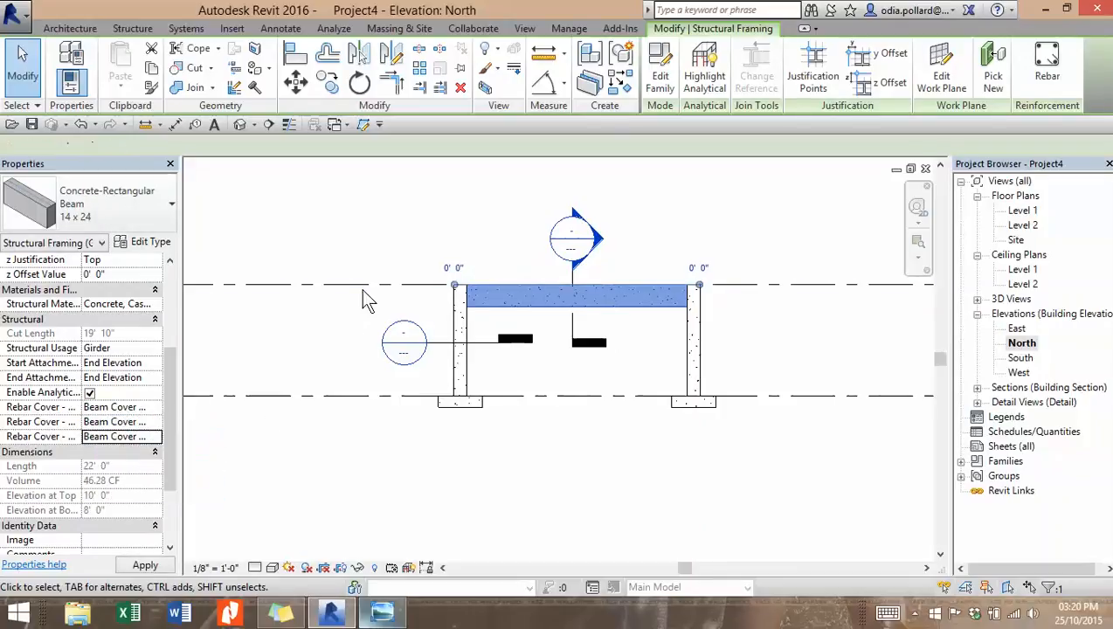
Step: Set all three rebar covers of the left column to Column Cover <0' - 1 1/2">
click(460, 332)
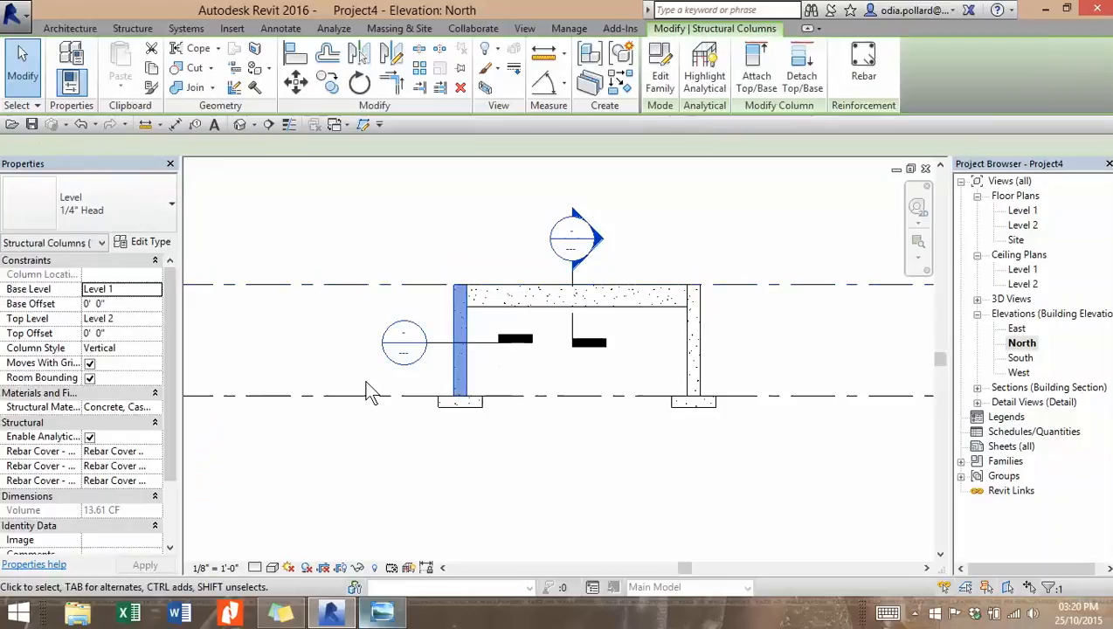
click(157, 451)
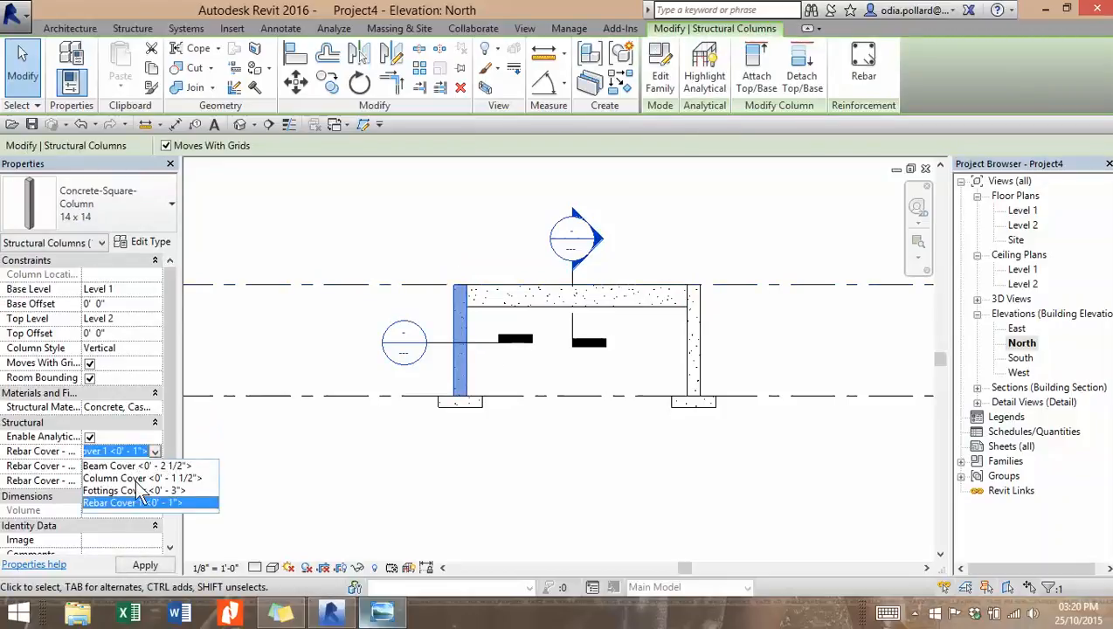
click(138, 479)
click(155, 465)
click(155, 466)
click(131, 493)
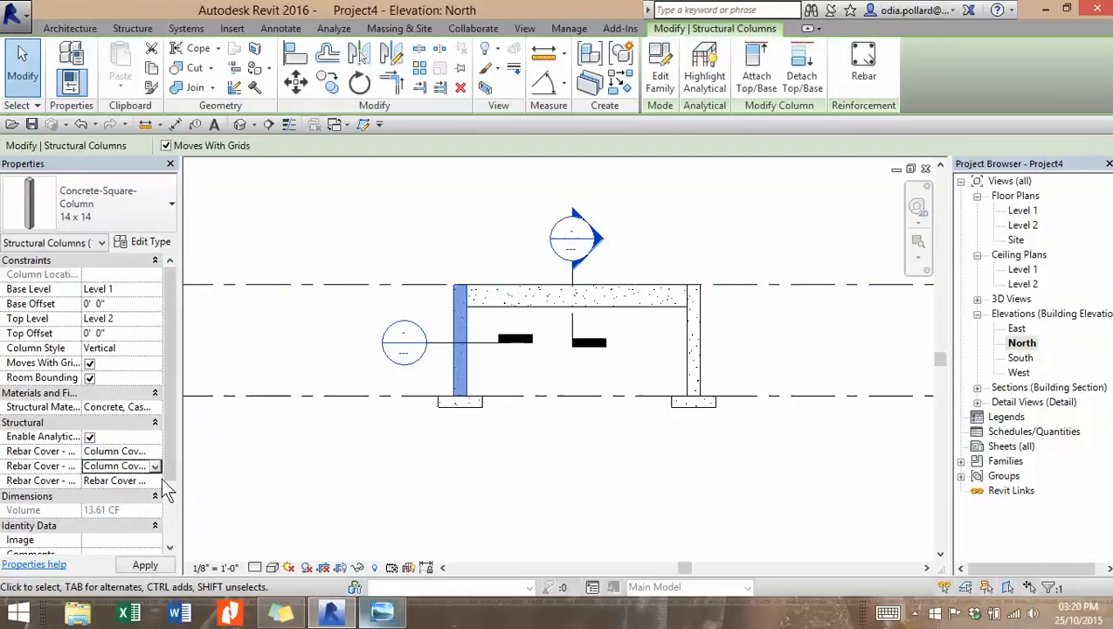
click(155, 480)
click(156, 480)
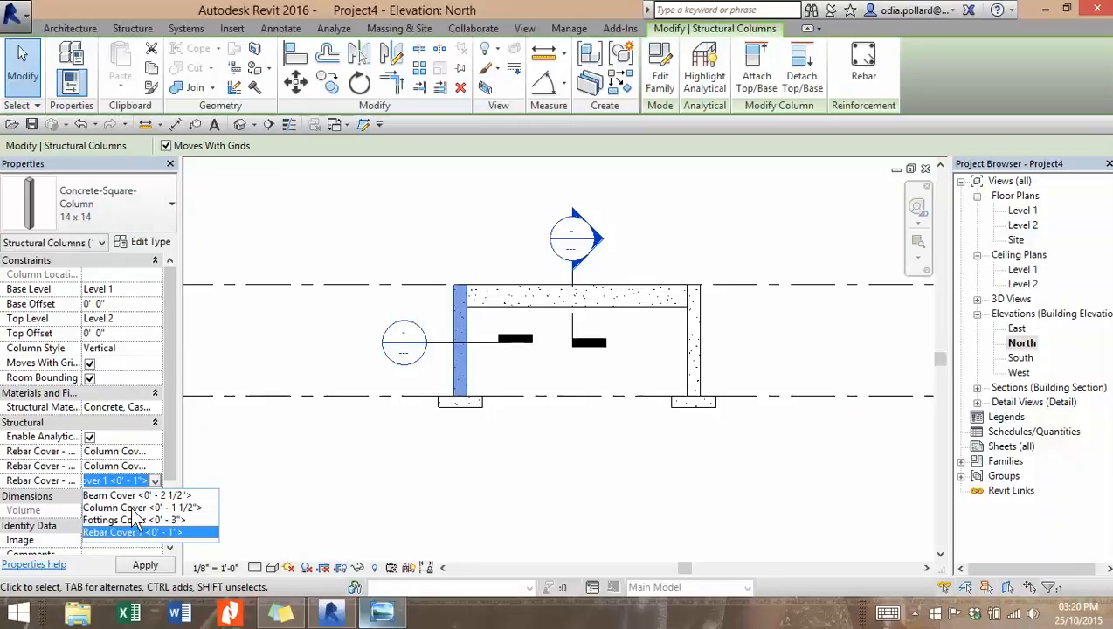
click(137, 519)
Step: Set all three rebar covers of the right column to Column Cover <0' - 1 1/2"> and deselect it
click(692, 354)
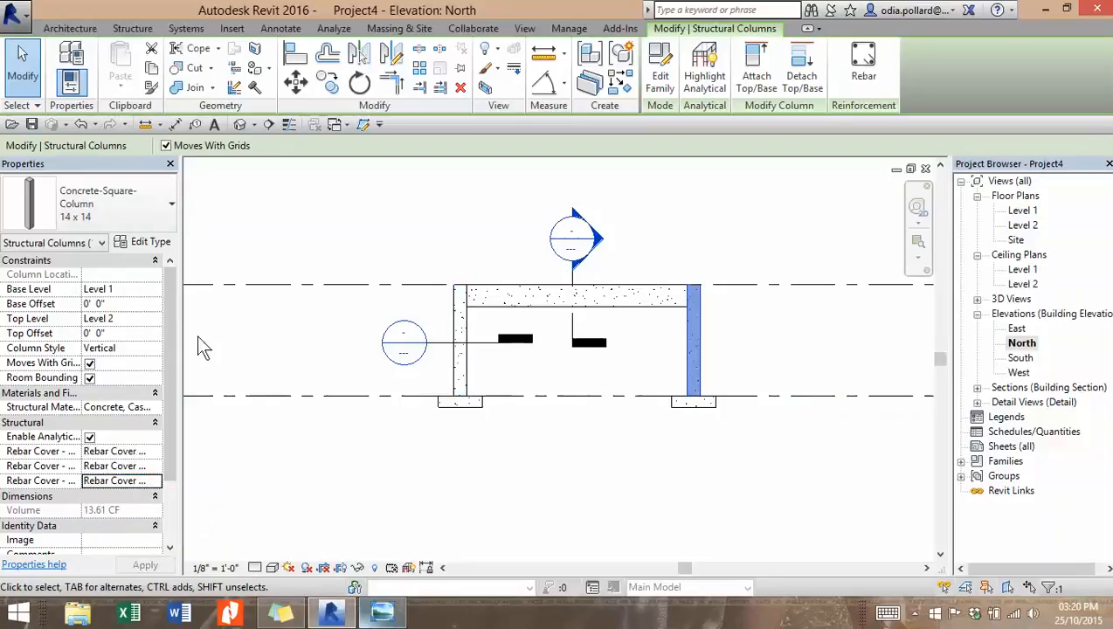
click(137, 451)
click(140, 452)
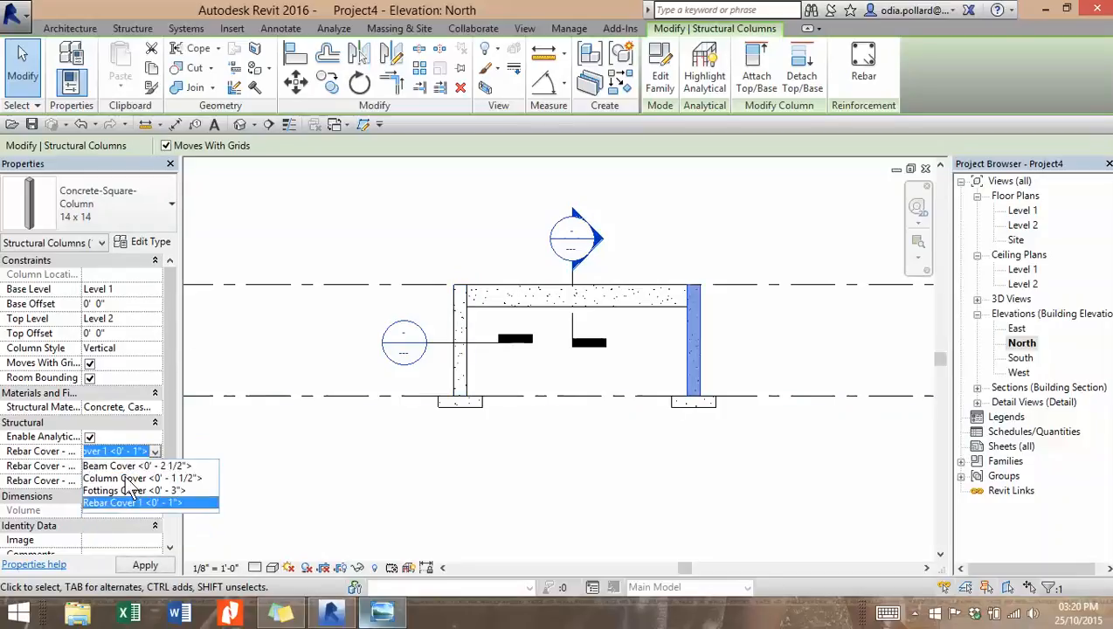
click(126, 478)
click(140, 467)
click(156, 466)
click(136, 494)
click(154, 481)
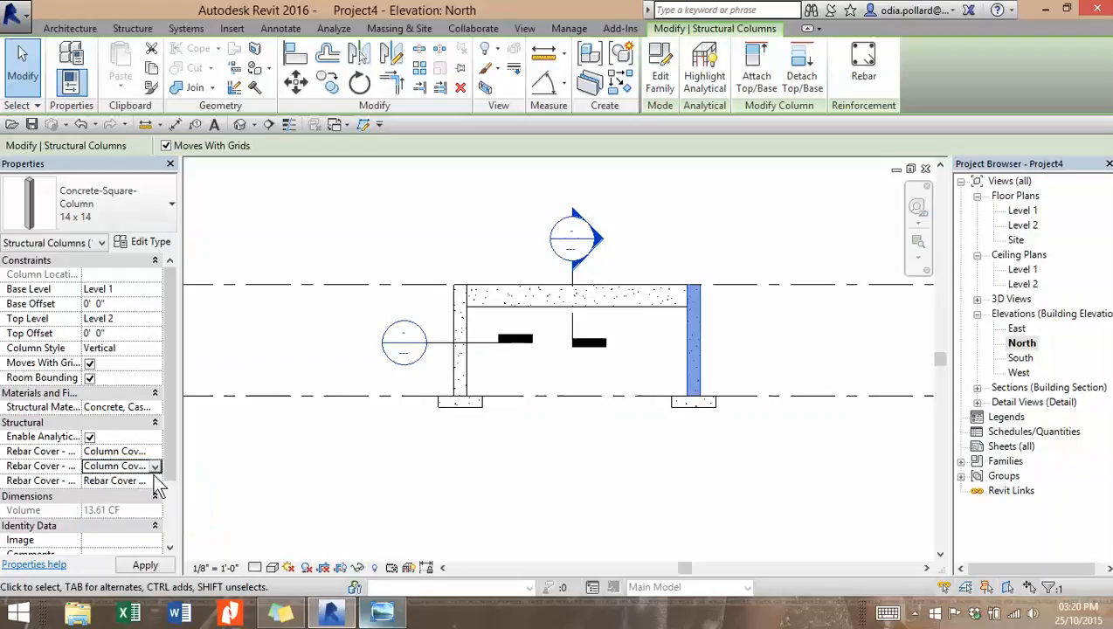
click(156, 481)
click(137, 508)
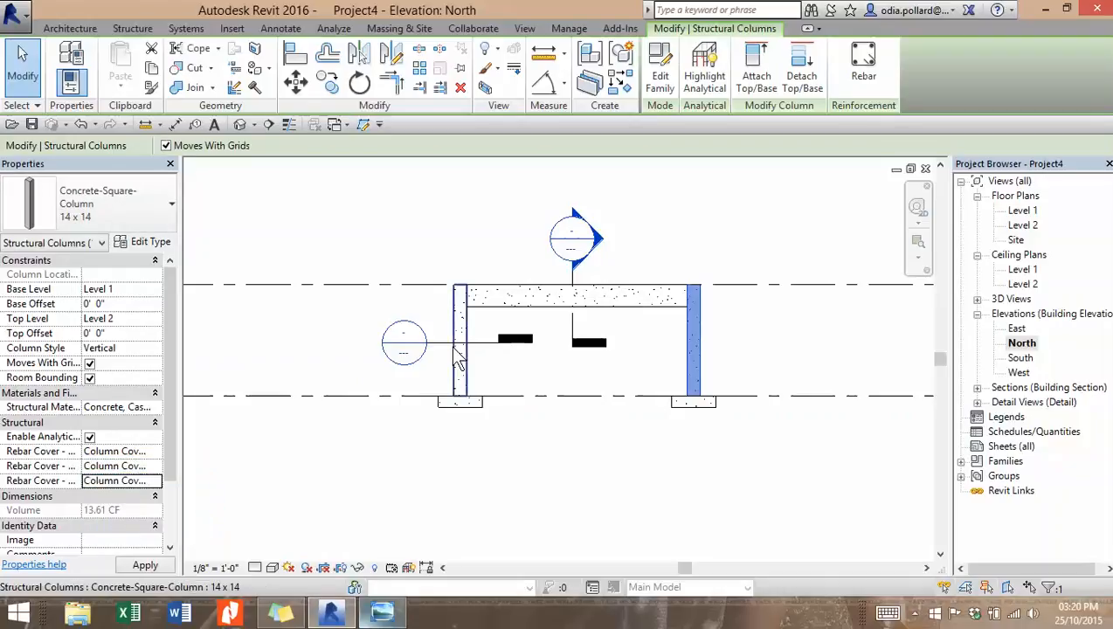
click(370, 471)
Step: Set all three rebar covers of both rectangular footings together to Fottings Cover <0' - 3">
click(477, 407)
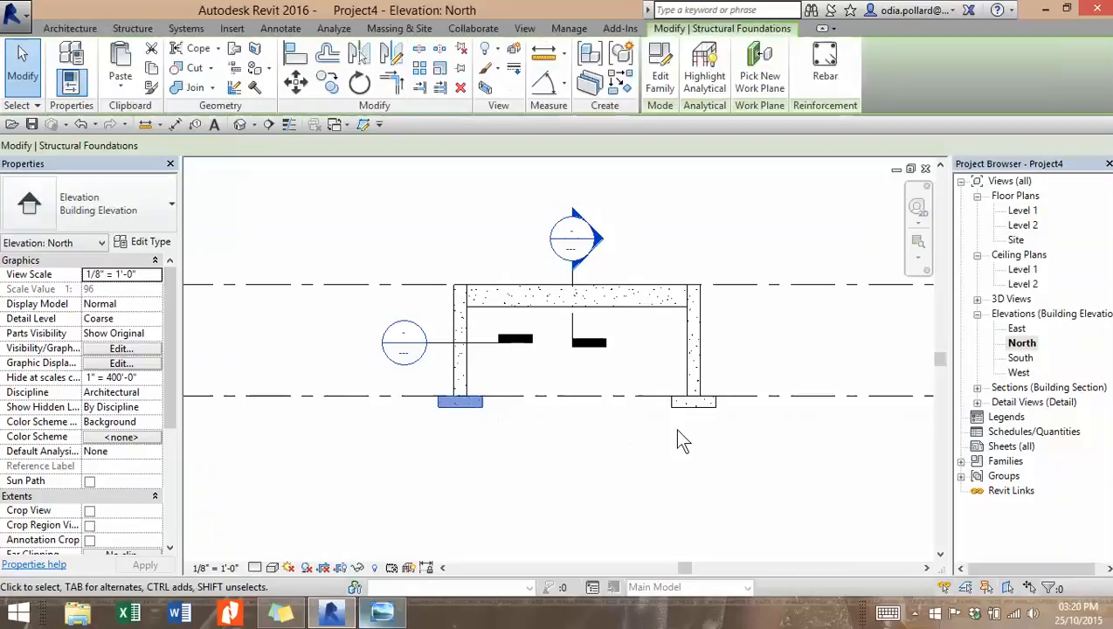
ctrl+click(692, 401)
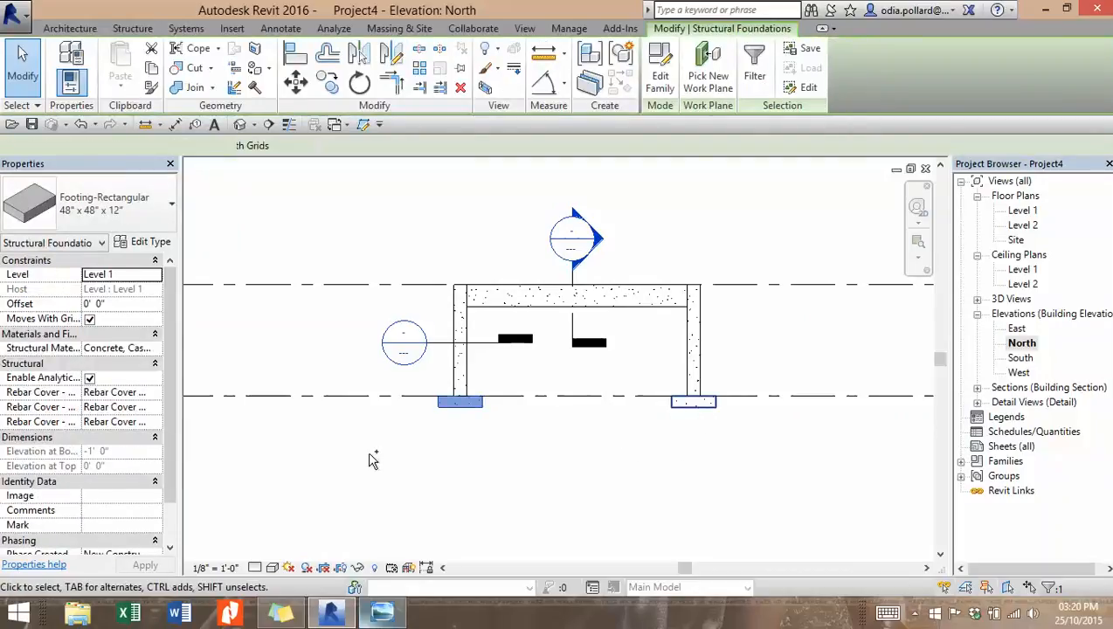
click(155, 393)
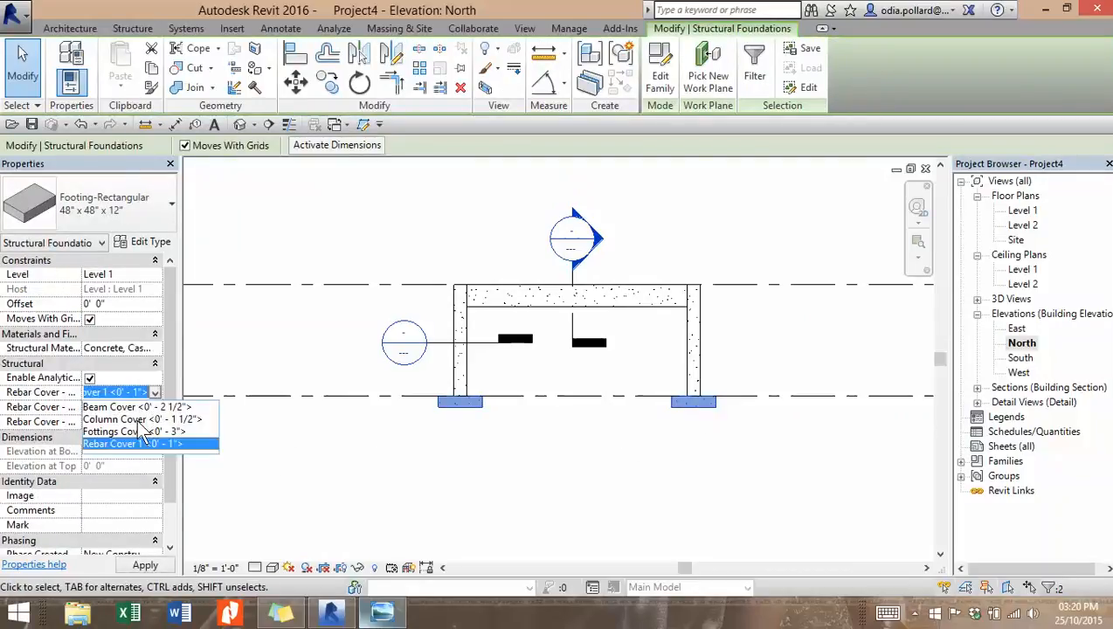
click(123, 431)
click(155, 407)
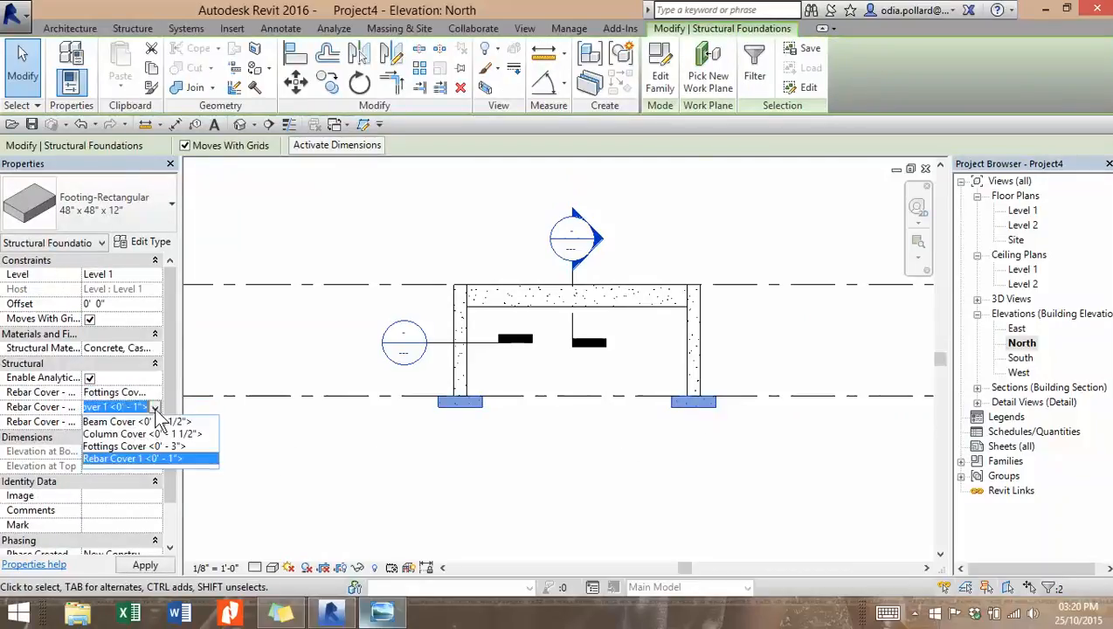
click(131, 445)
click(154, 422)
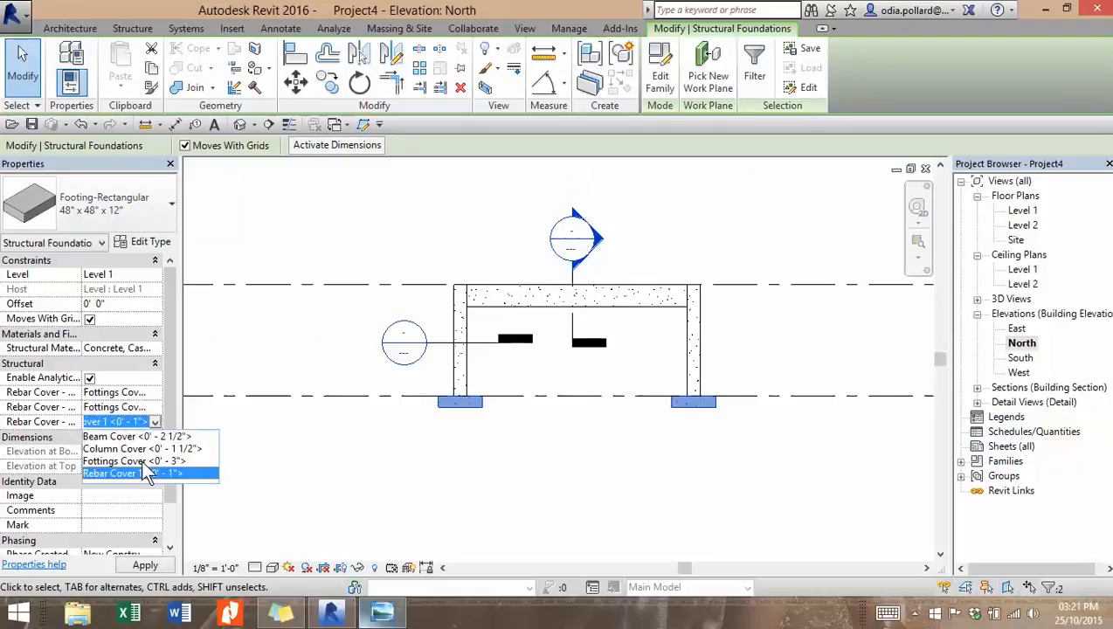
click(141, 459)
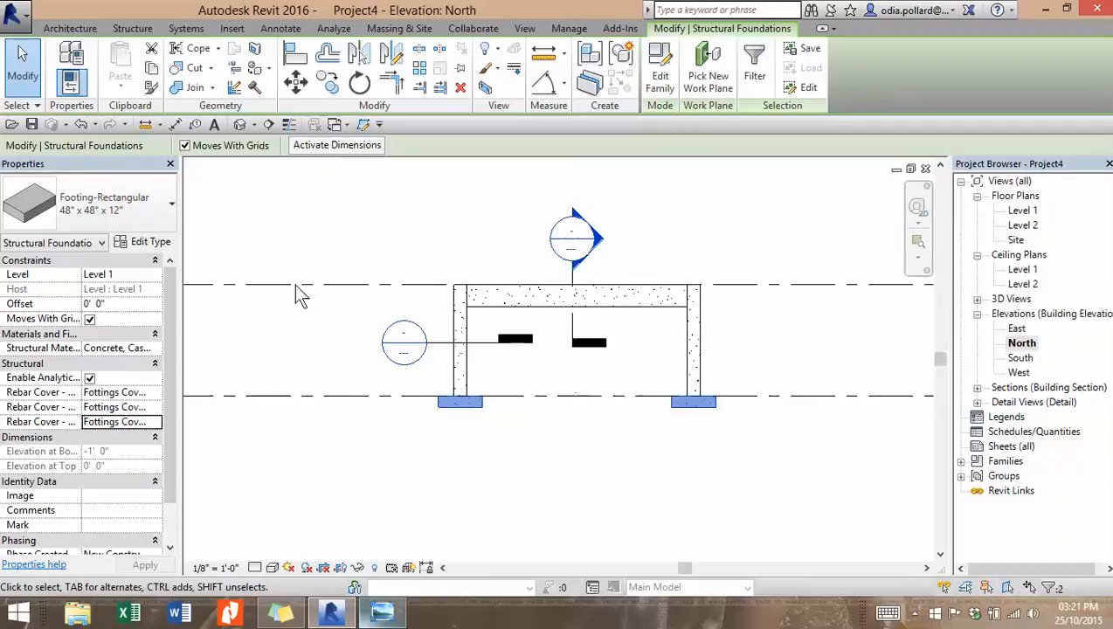
click(310, 241)
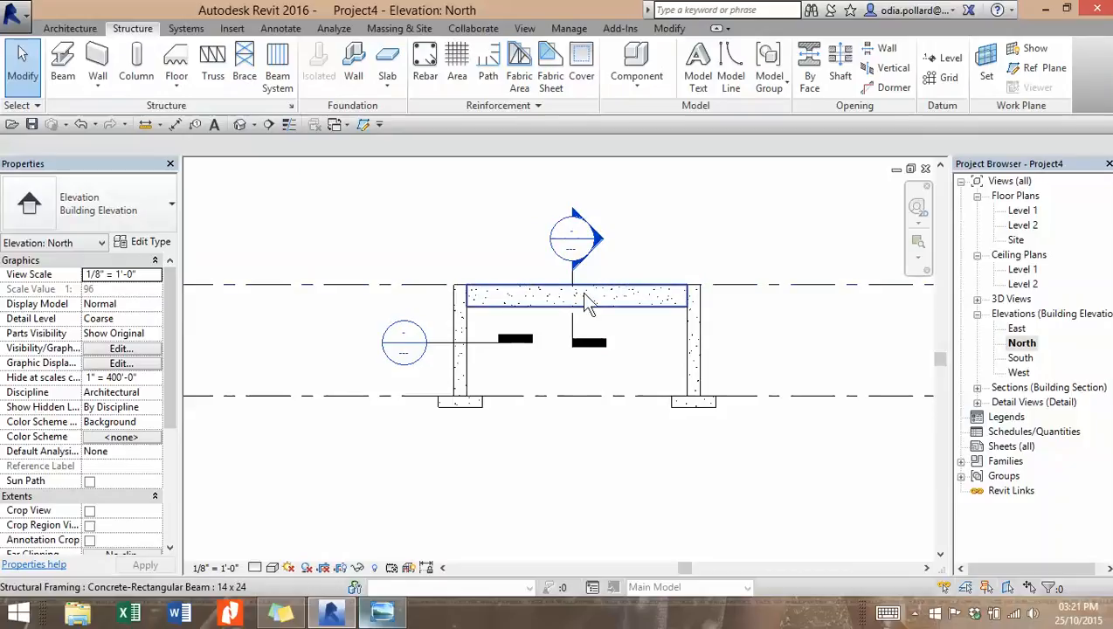
Step: Open the beam's Section A-A view from the North elevation and set its view scale to 1/2" = 1'-0"
double_click(594, 245)
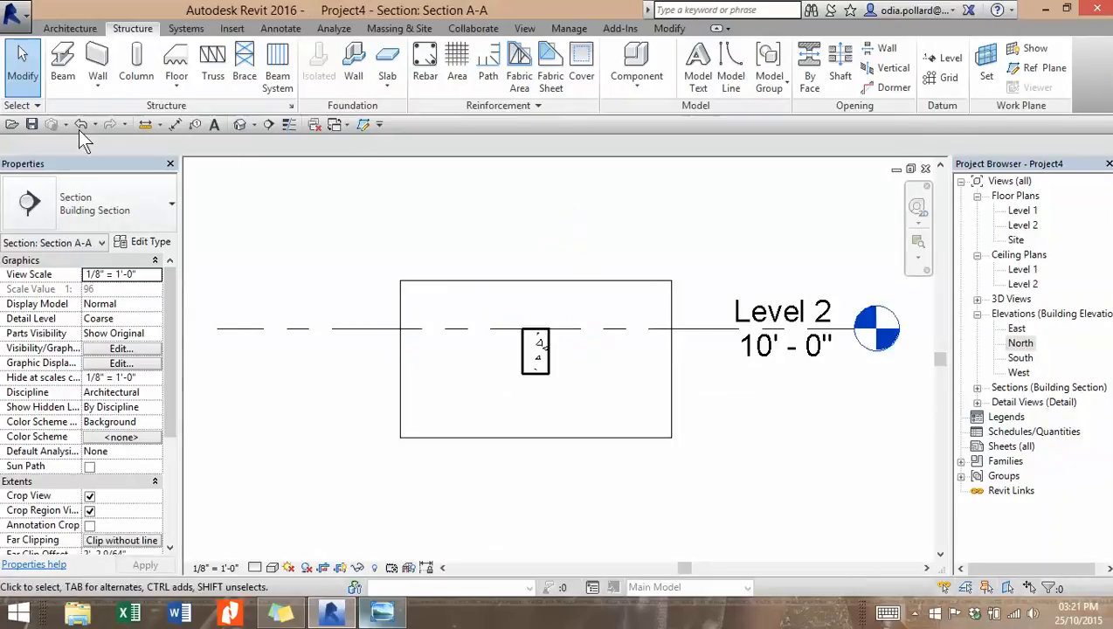
click(924, 170)
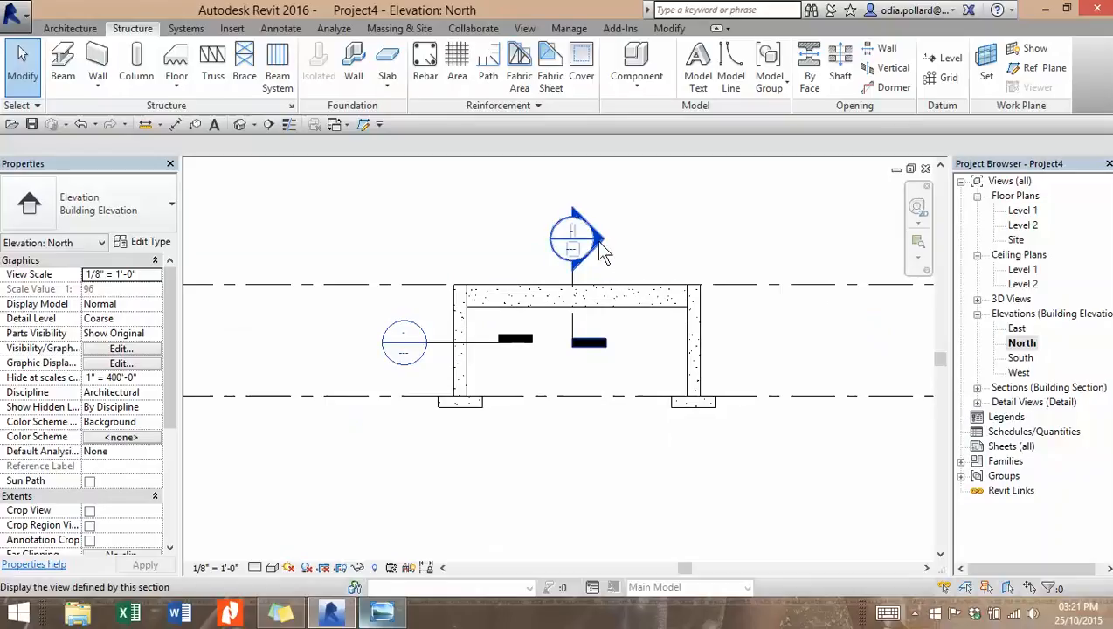
right_click(599, 245)
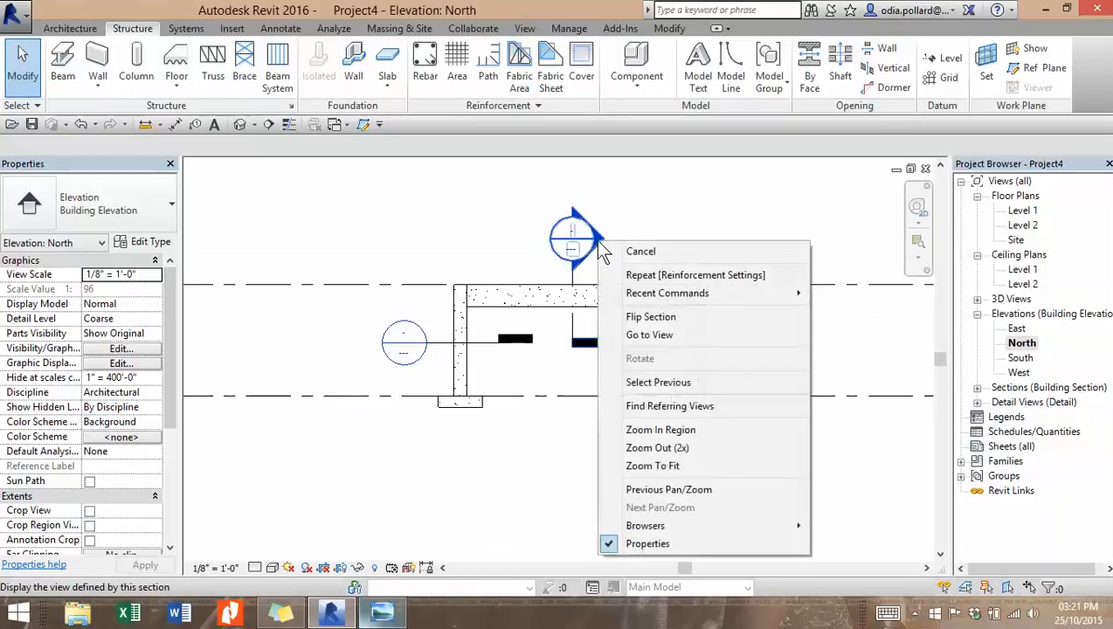
click(662, 339)
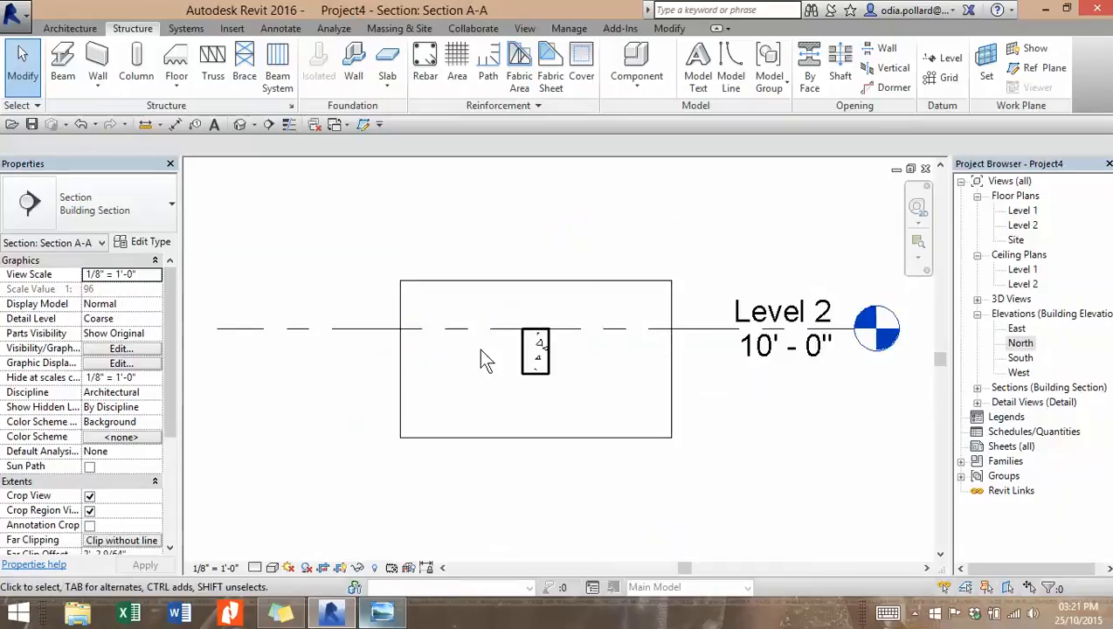
scroll(316, 521, up, 2)
middle_drag(609, 482, 457, 504)
scroll(740, 329, down, 3)
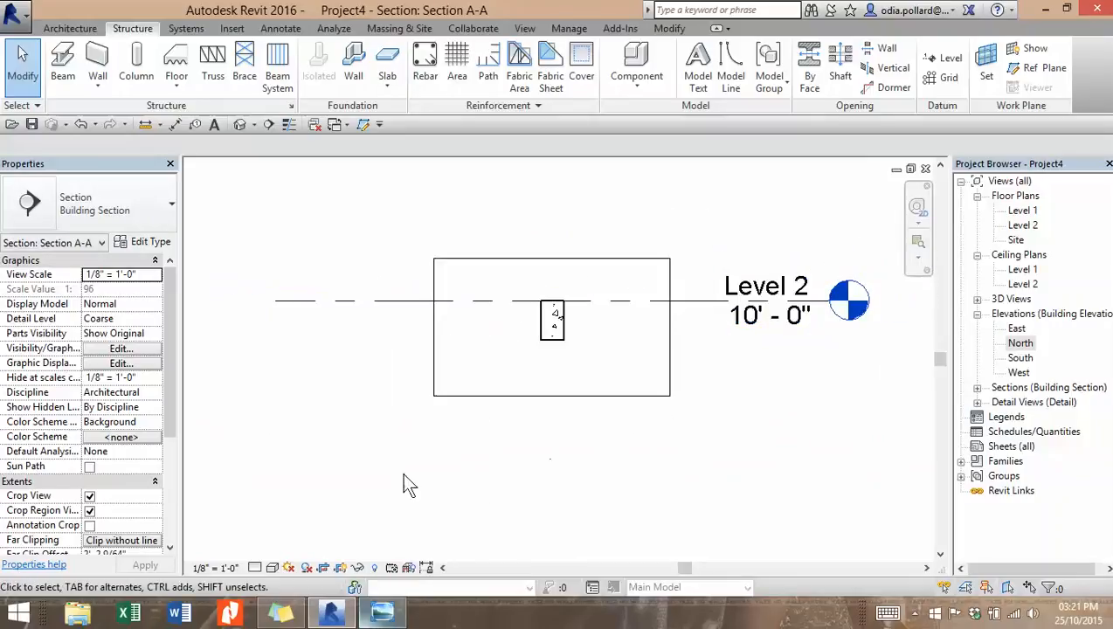
click(218, 569)
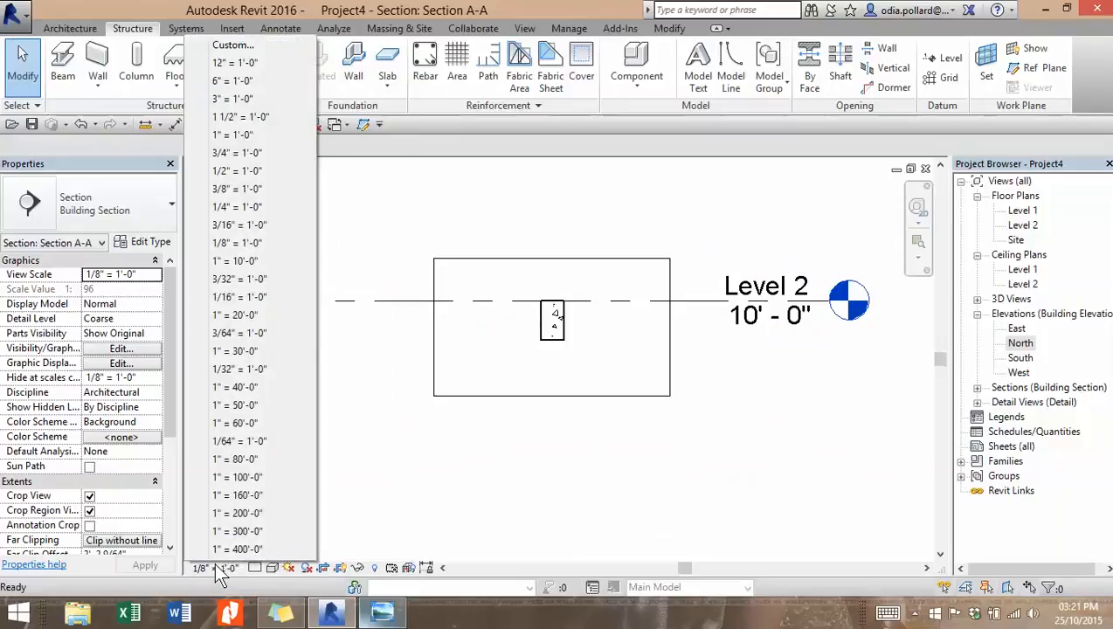
click(249, 171)
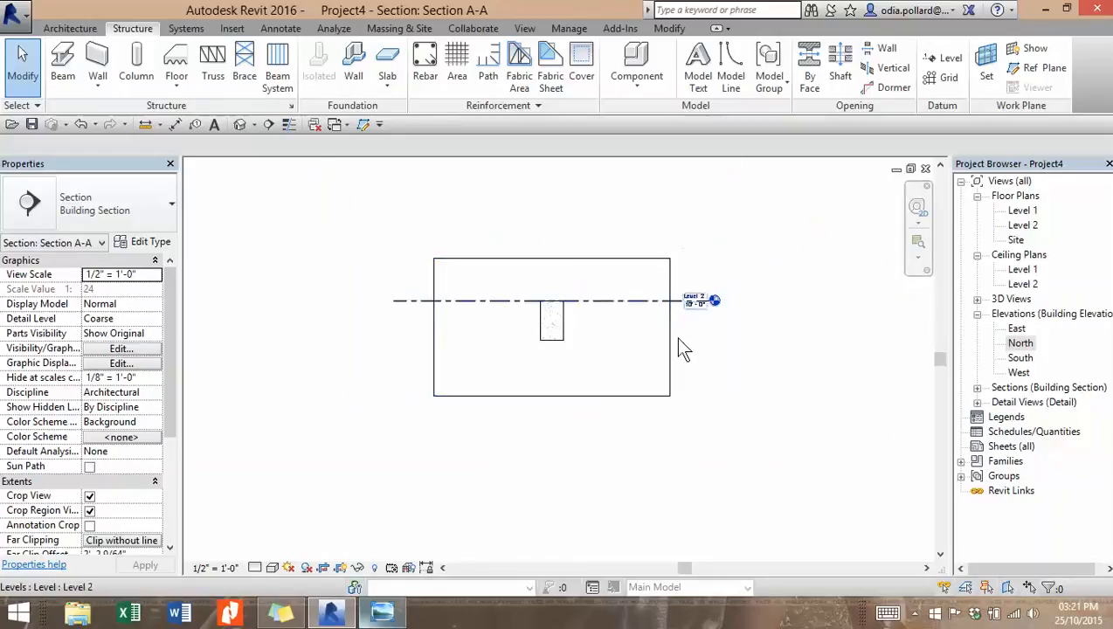
Step: Tighten the crop region of Section A-A by pulling its left edge in closer to the beam
click(433, 283)
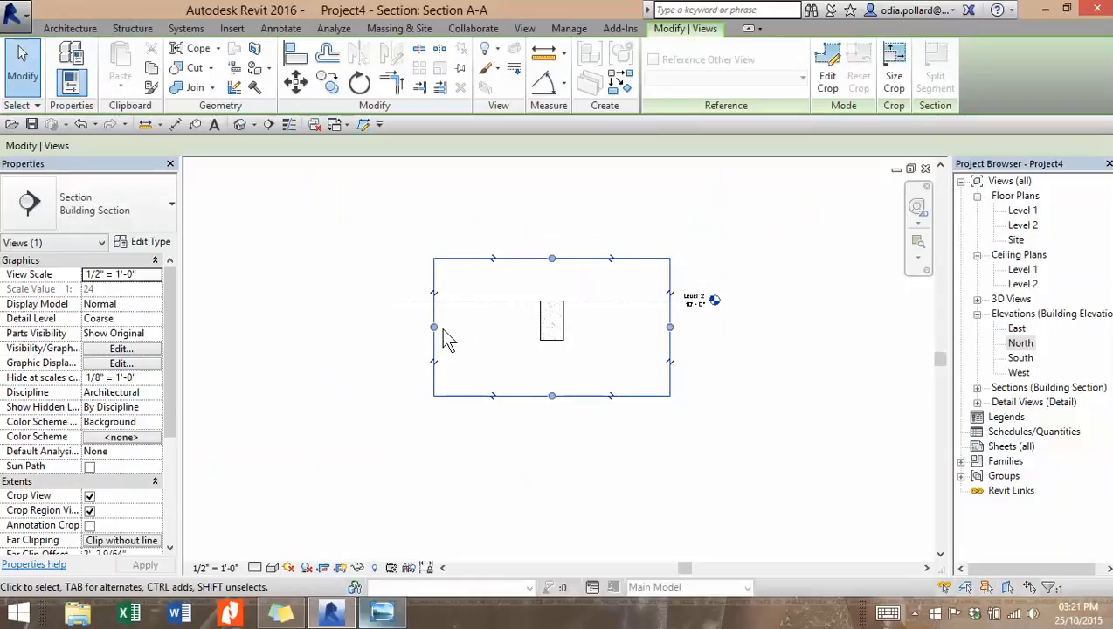
drag(434, 327, 500, 326)
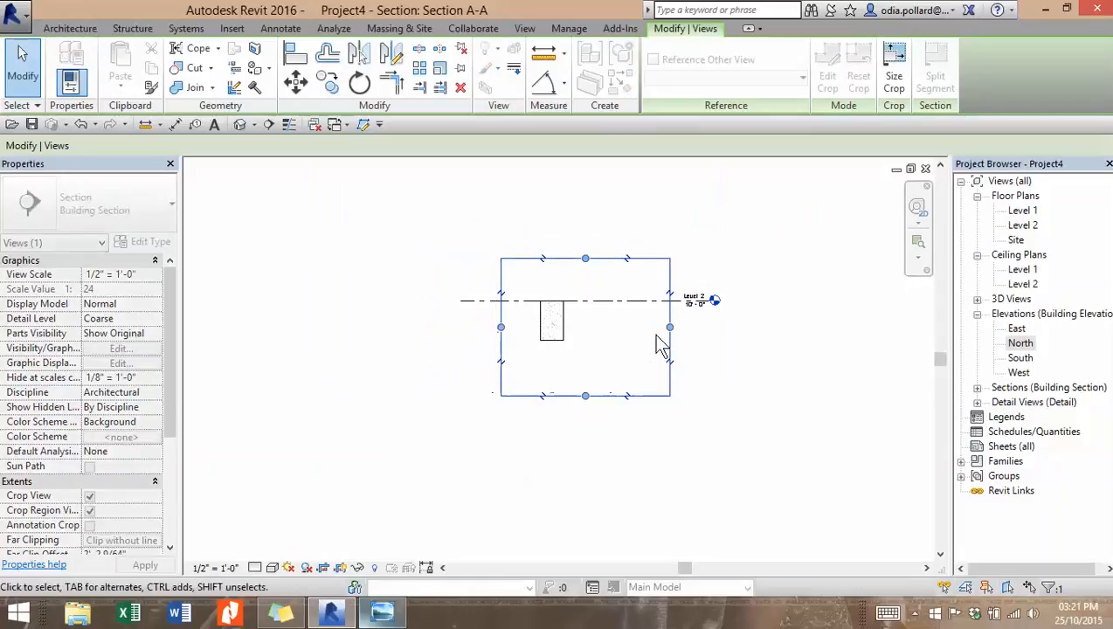
Step: Tighten the crop region of Section A-A by pulling its right and lower edges closer to the beam
drag(669, 326, 593, 328)
drag(546, 395, 547, 372)
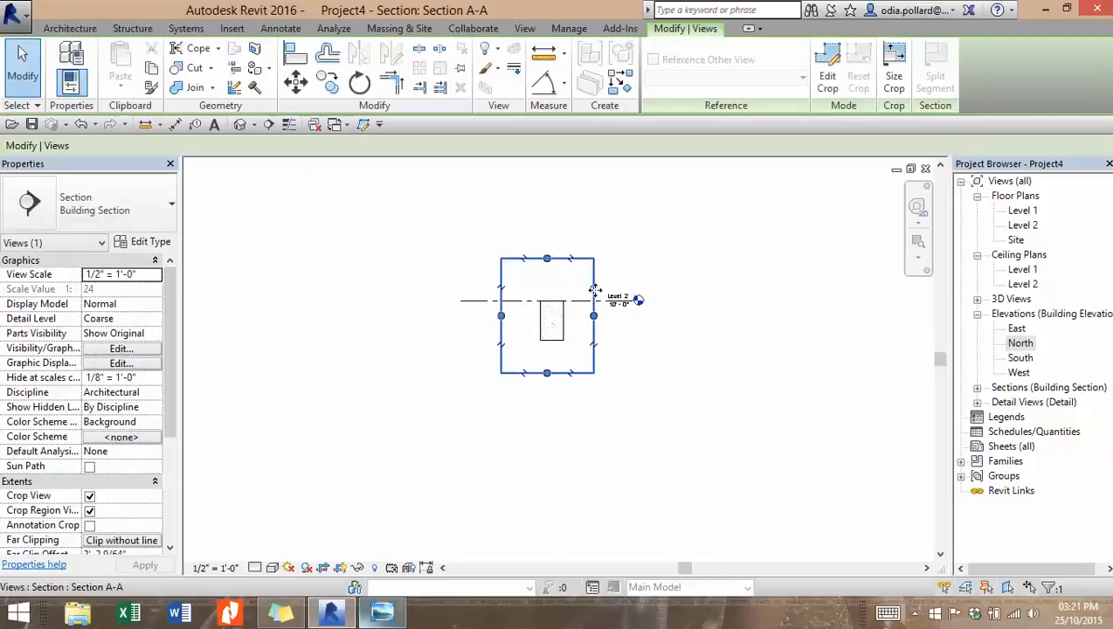
Step: Try the Detail view type for Section A-A, and return the view to the Building Section type
click(142, 214)
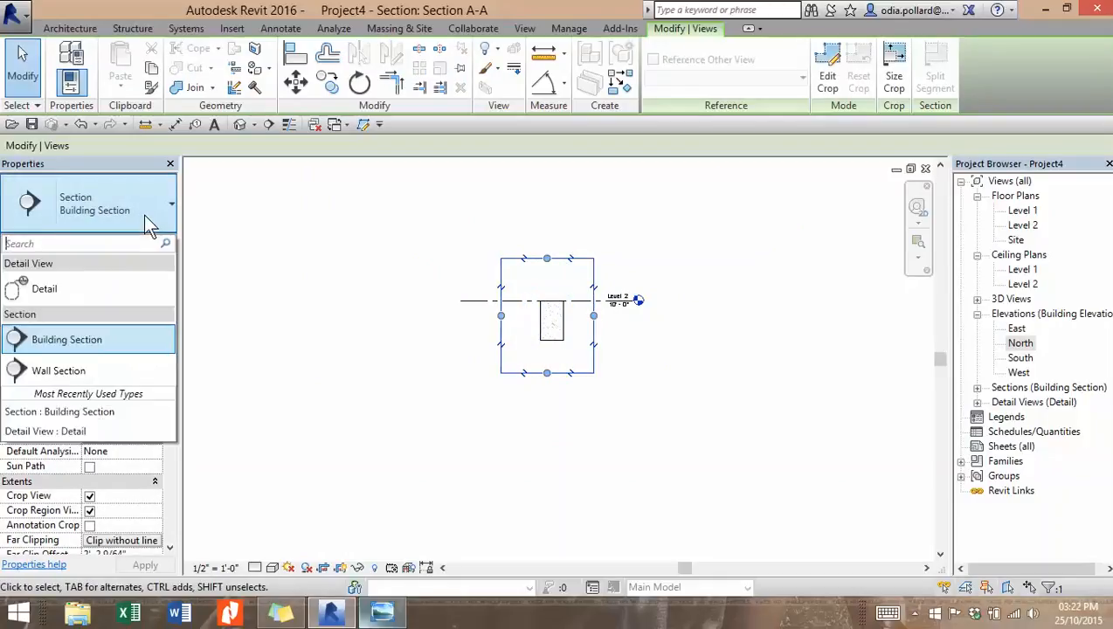
click(105, 290)
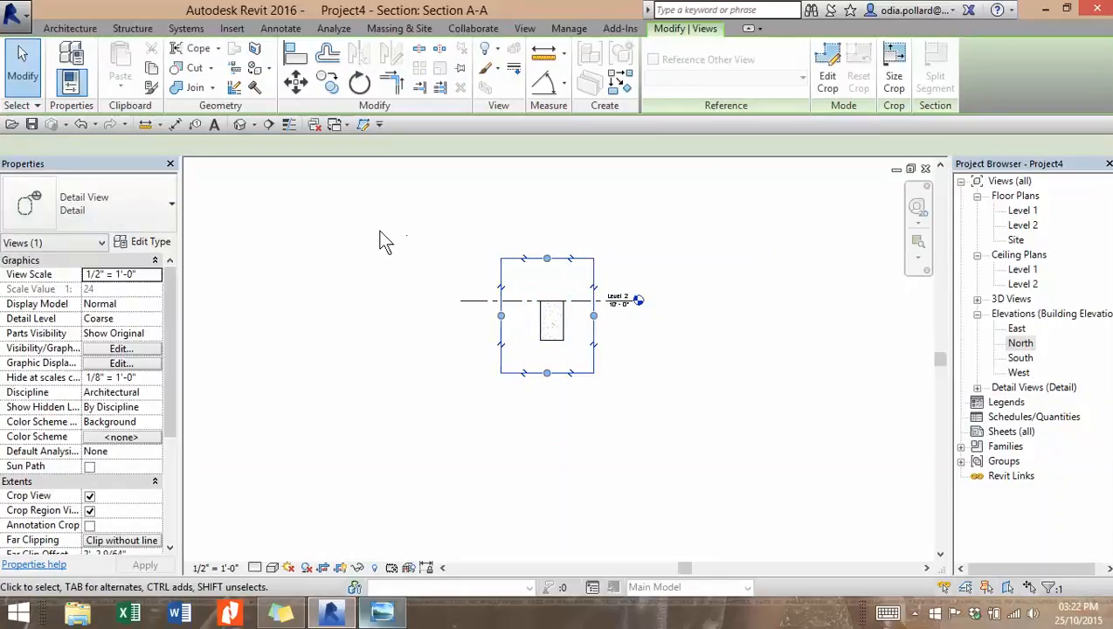
click(136, 216)
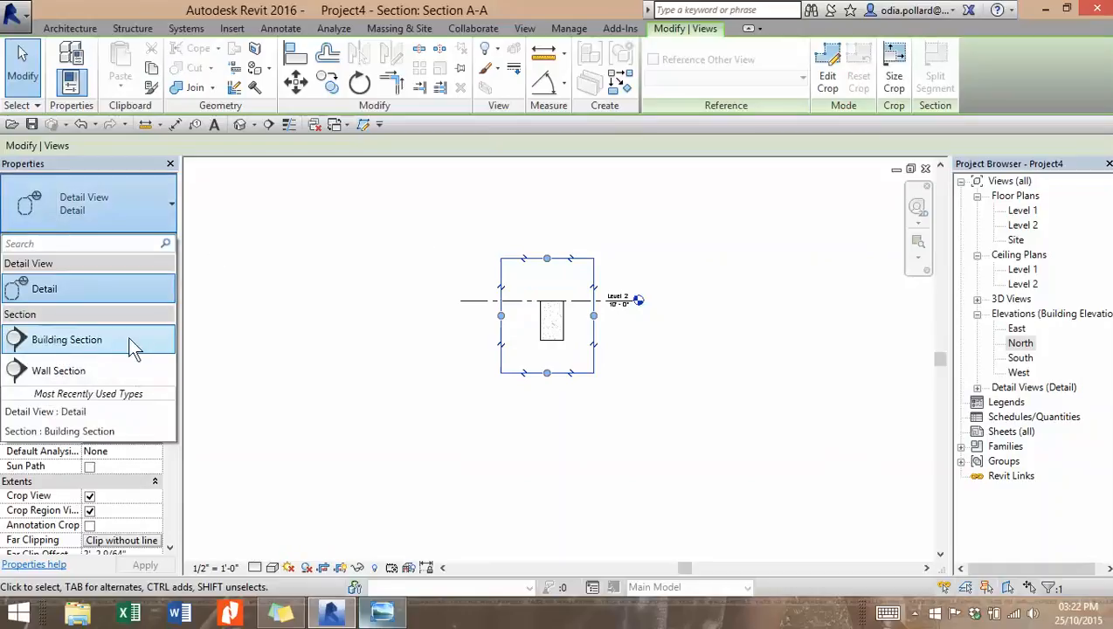
click(129, 340)
click(604, 316)
scroll(606, 314, up, 8)
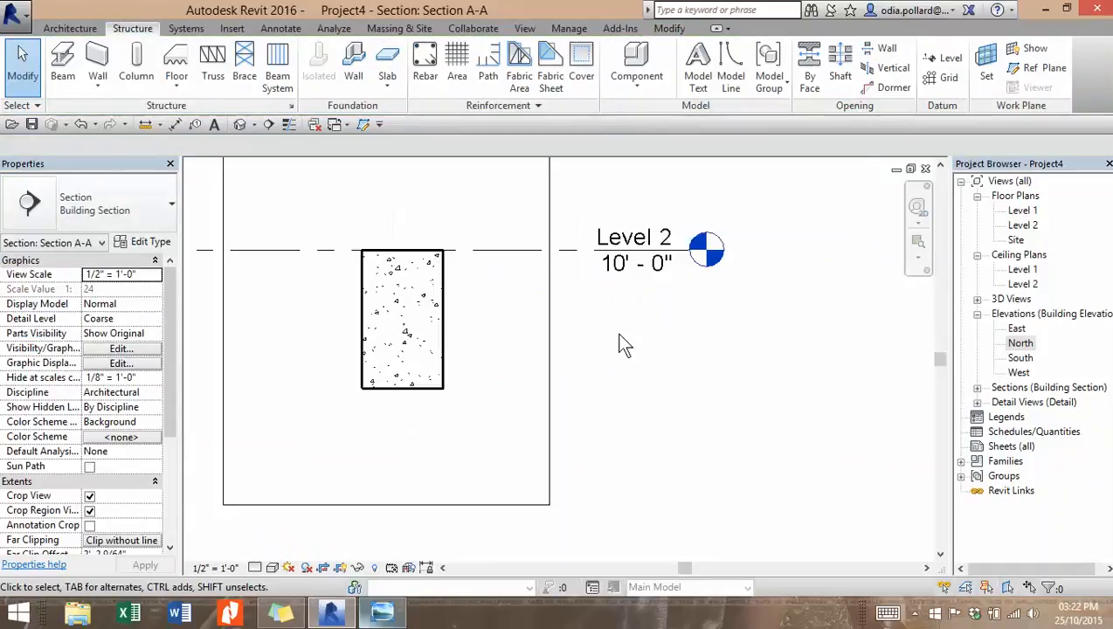
scroll(619, 333, down, 6)
middle_drag(642, 381, 589, 385)
scroll(577, 371, up, 6)
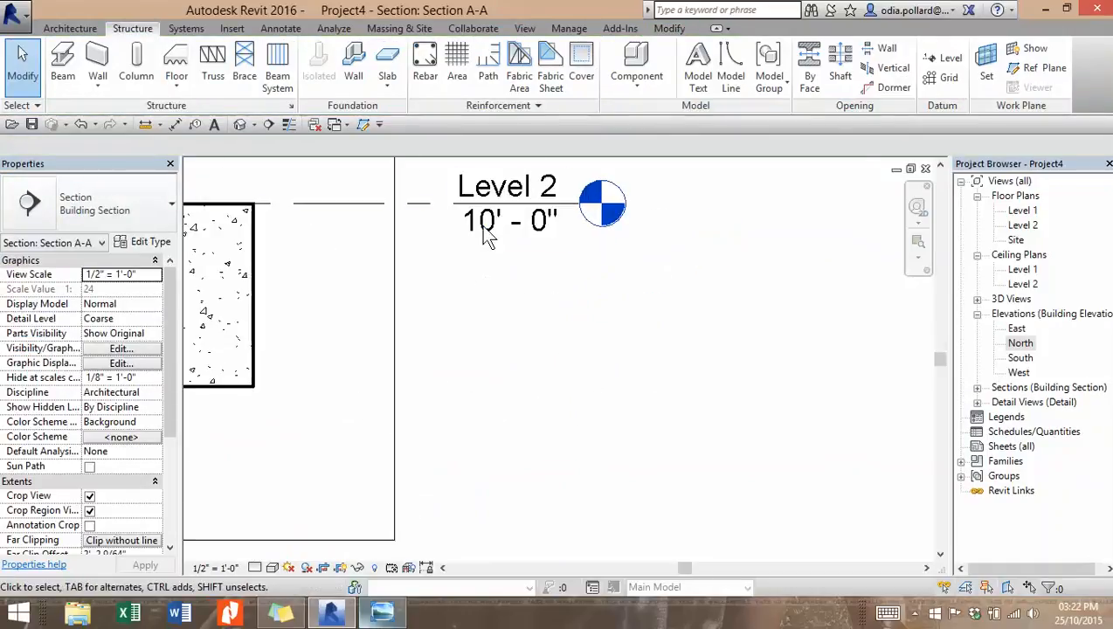
scroll(537, 301, down, 3)
scroll(484, 246, down, 4)
middle_drag(526, 295, 601, 342)
scroll(592, 333, up, 2)
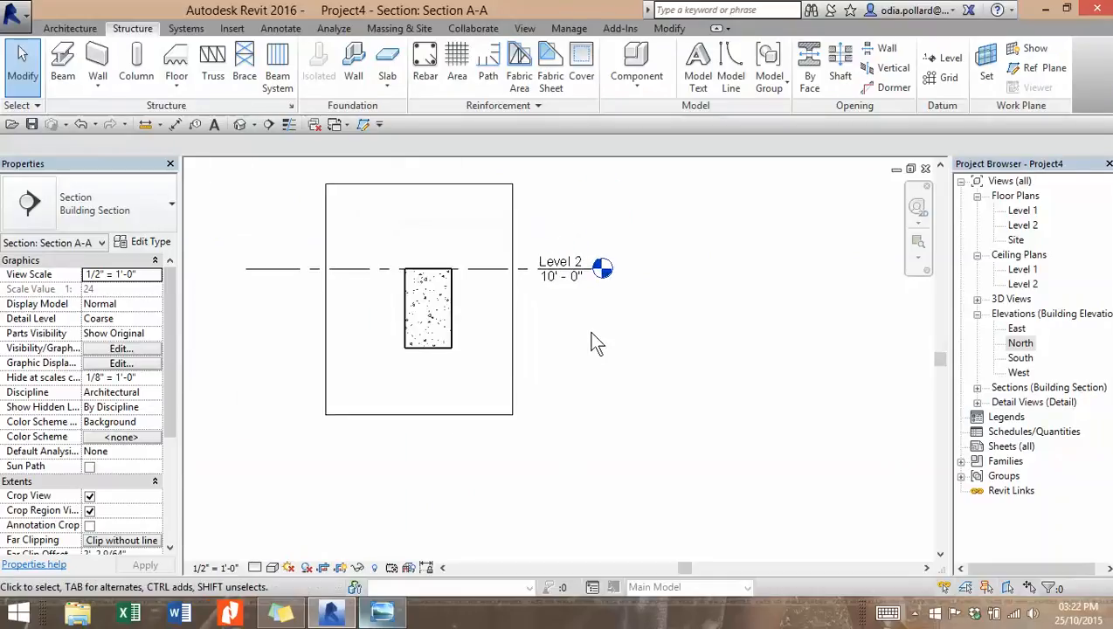
Step: Try temporarily hiding the levels category in the section view, and undo it
click(529, 271)
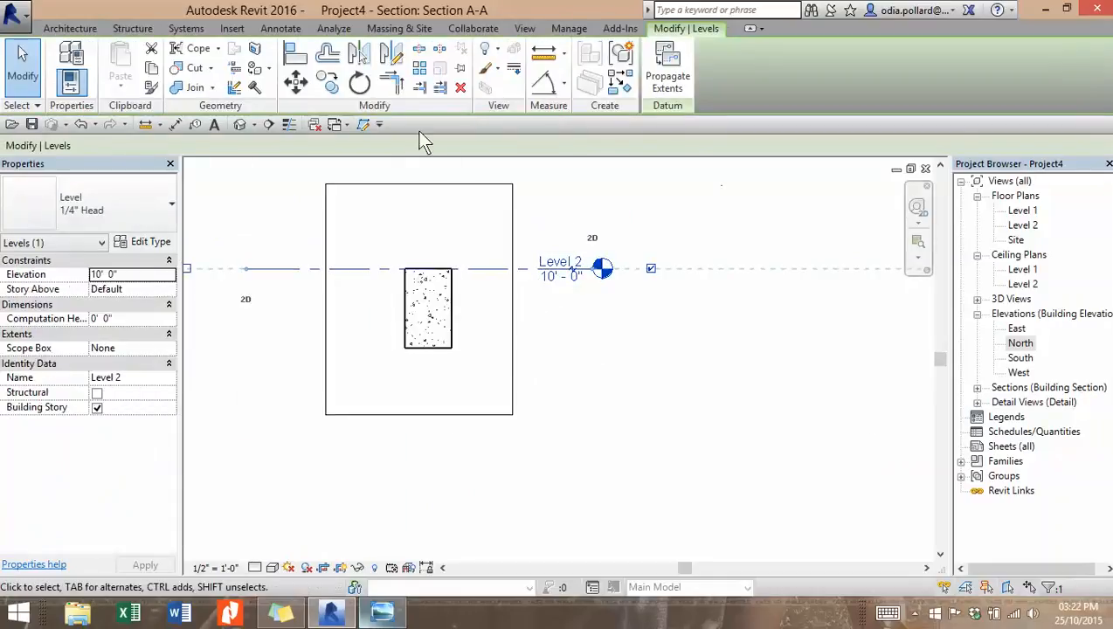
click(358, 568)
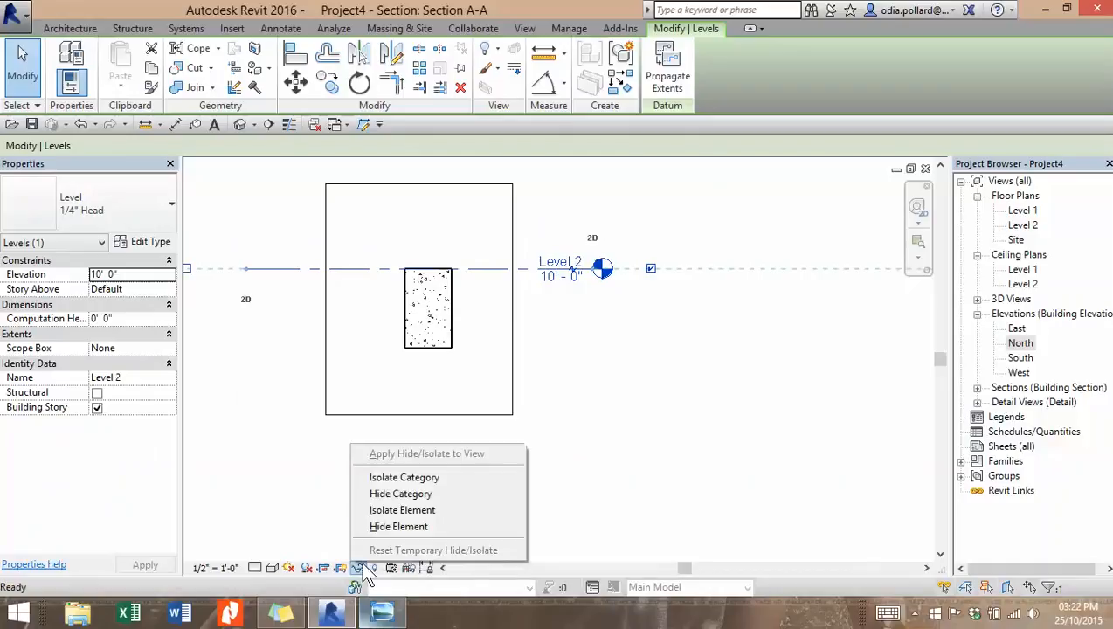
click(425, 496)
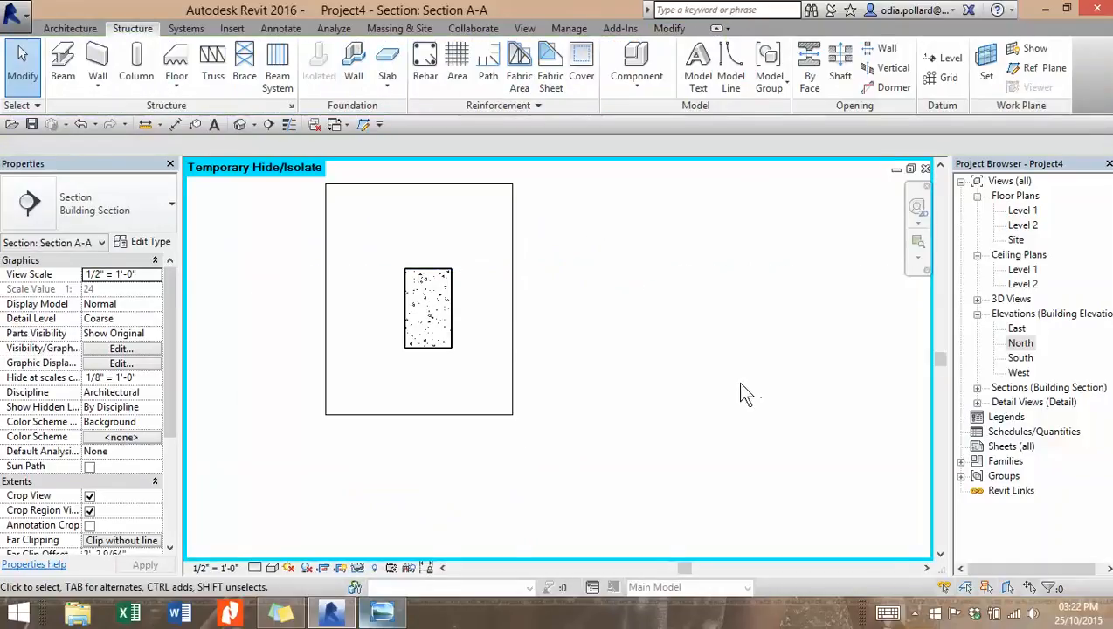
click(82, 125)
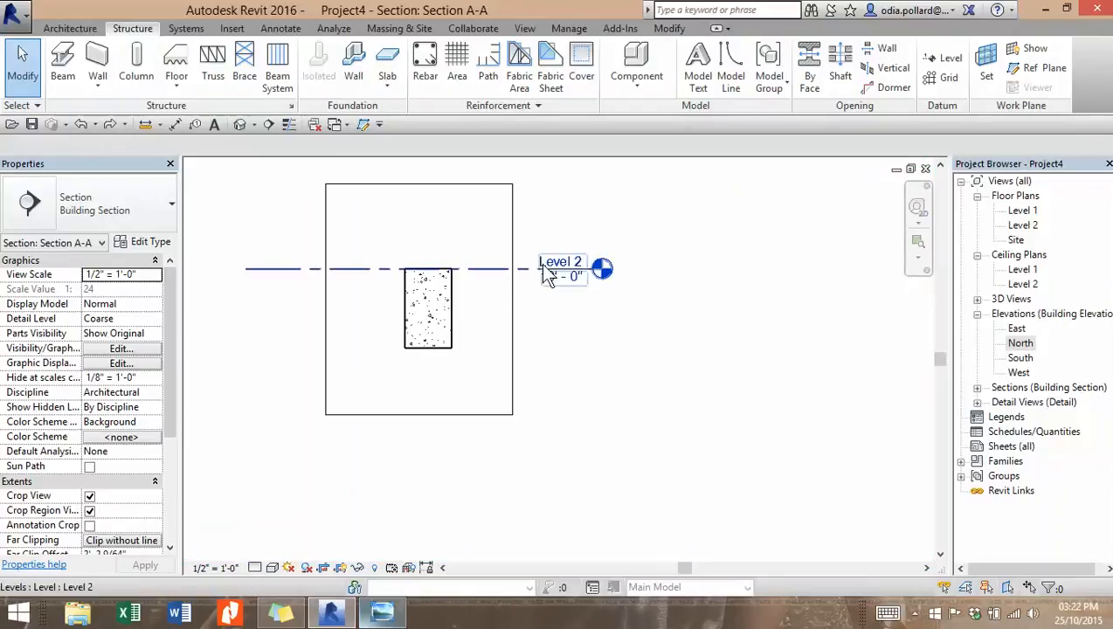
Step: Permanently hide the whole levels category in the section view, using the Level 2 line
click(526, 269)
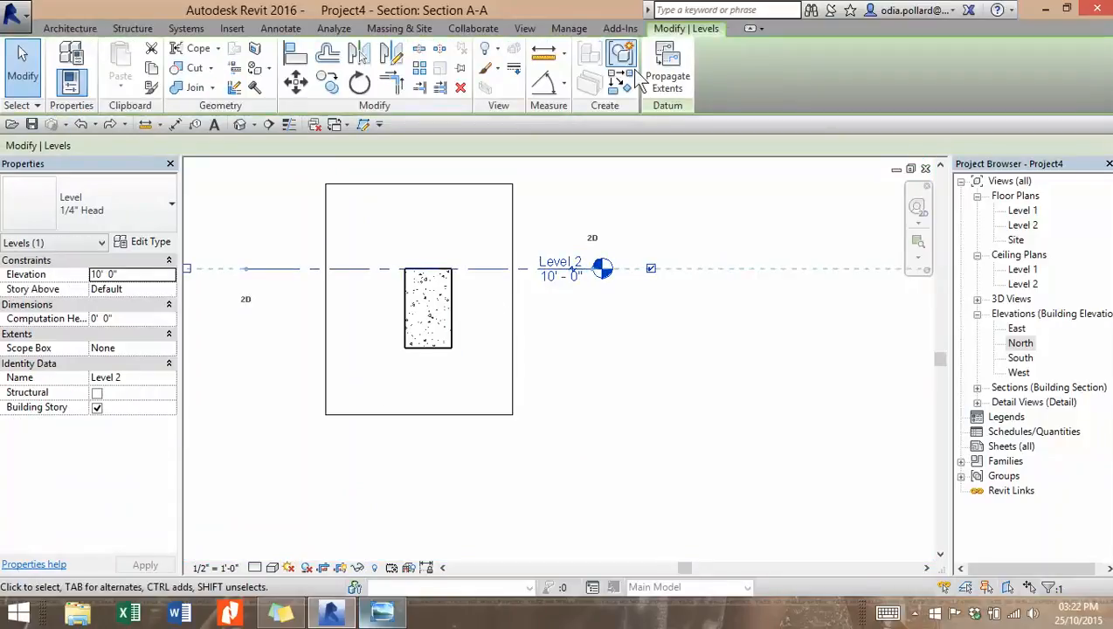
click(497, 52)
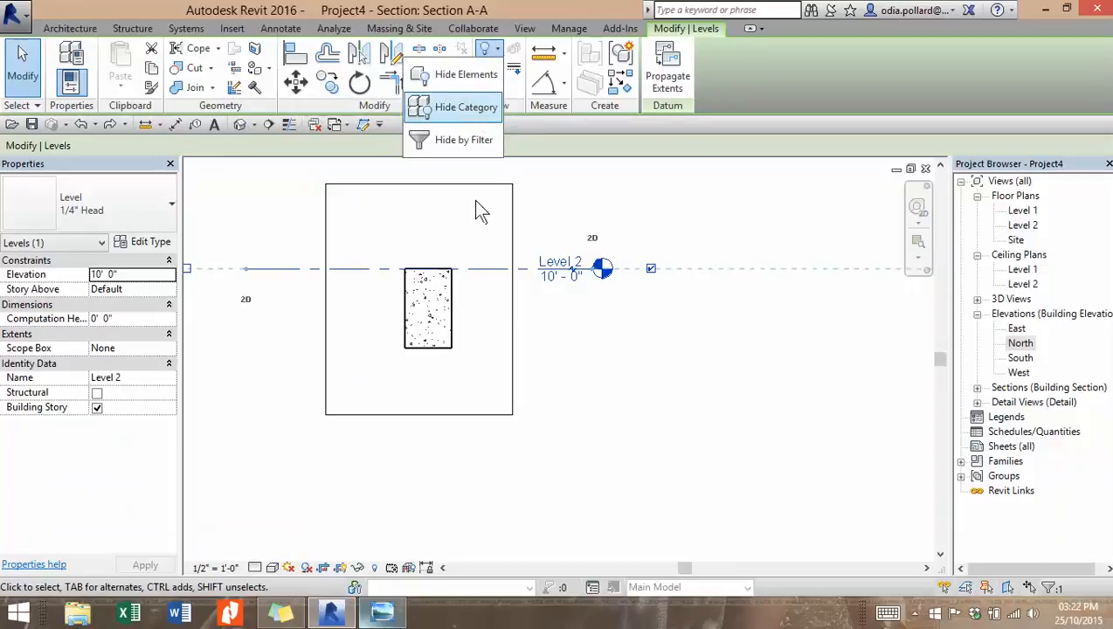
click(465, 108)
middle_drag(375, 402, 522, 442)
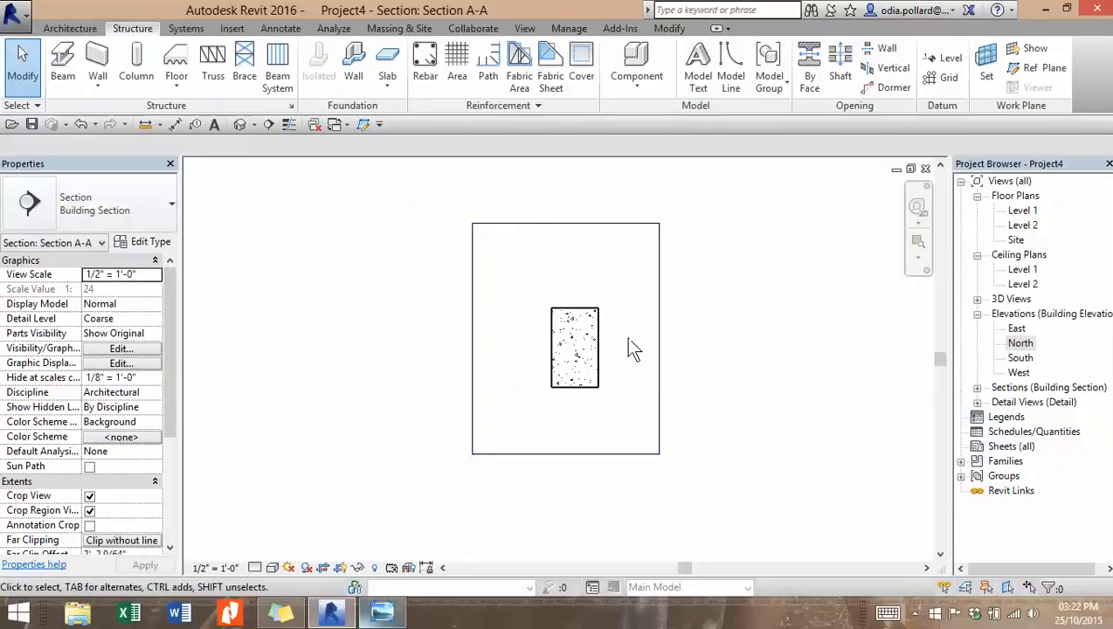
Step: Move the whole crop region slightly to the right so the beam section sits closer to its centre
click(662, 343)
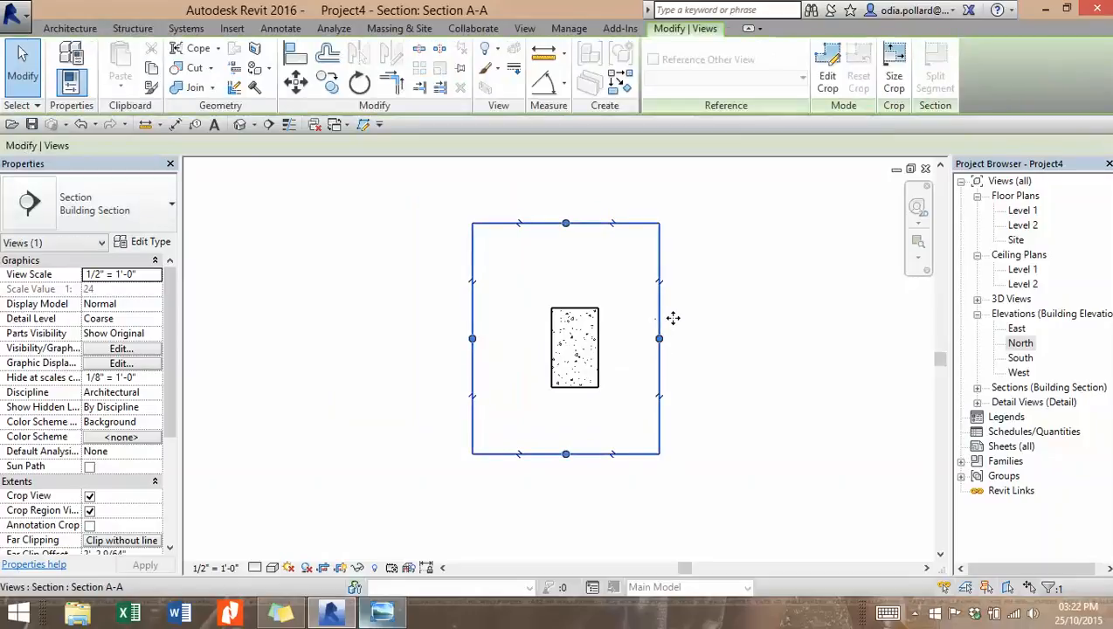
drag(672, 318, 696, 321)
click(759, 336)
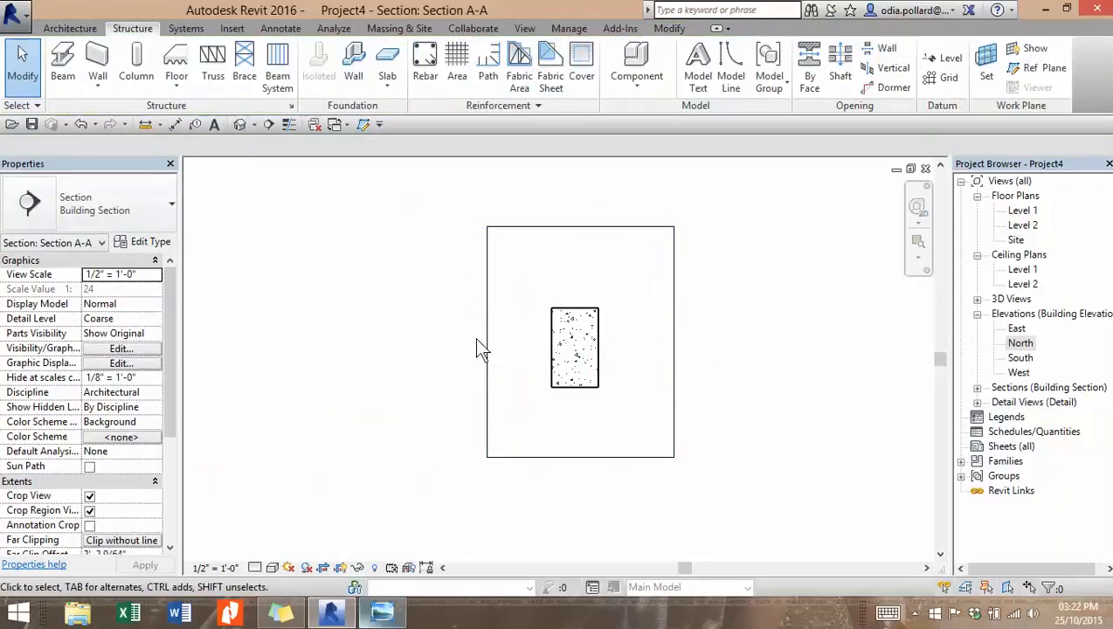
Step: Start placing rebar in the concrete beam, accept the hook notice, and choose Rebar Shape T1 from the shape browser
click(594, 367)
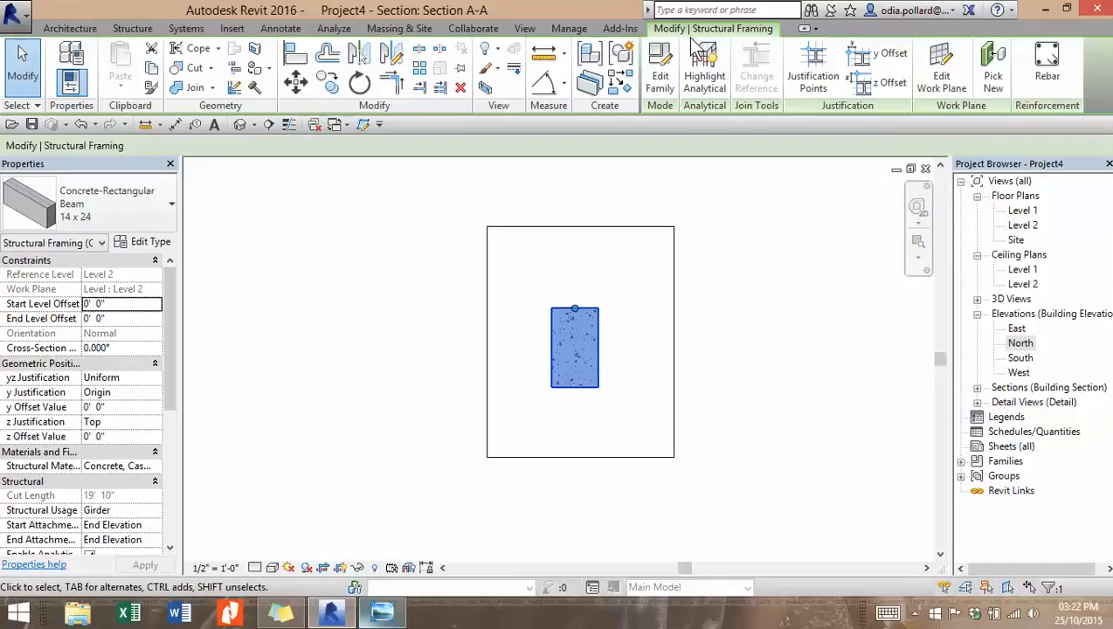
click(1045, 79)
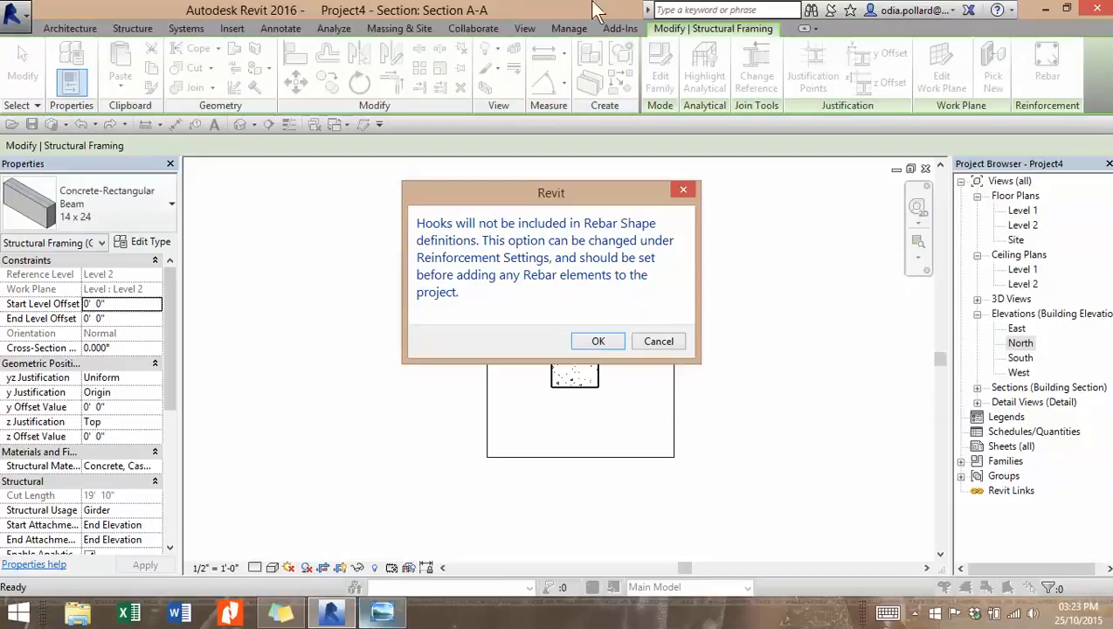
click(599, 342)
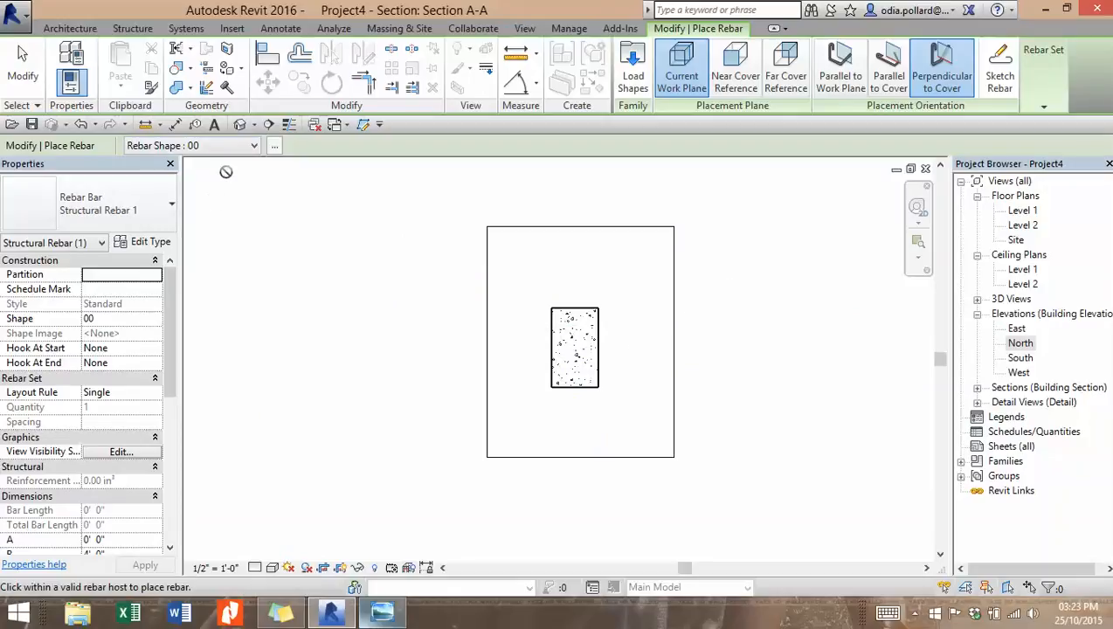
click(247, 147)
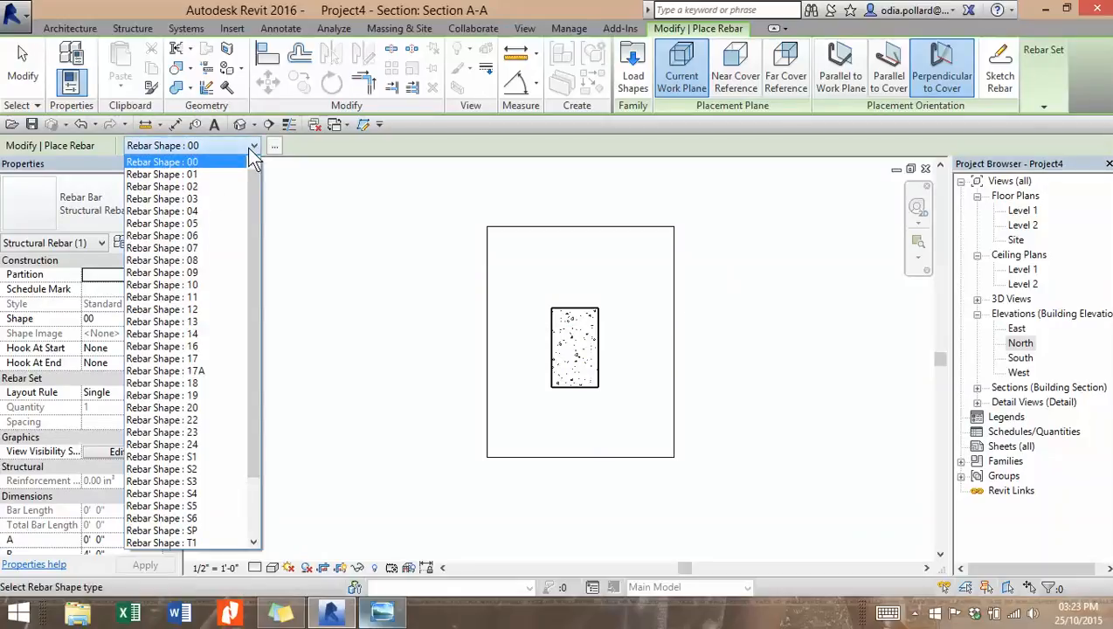
click(247, 147)
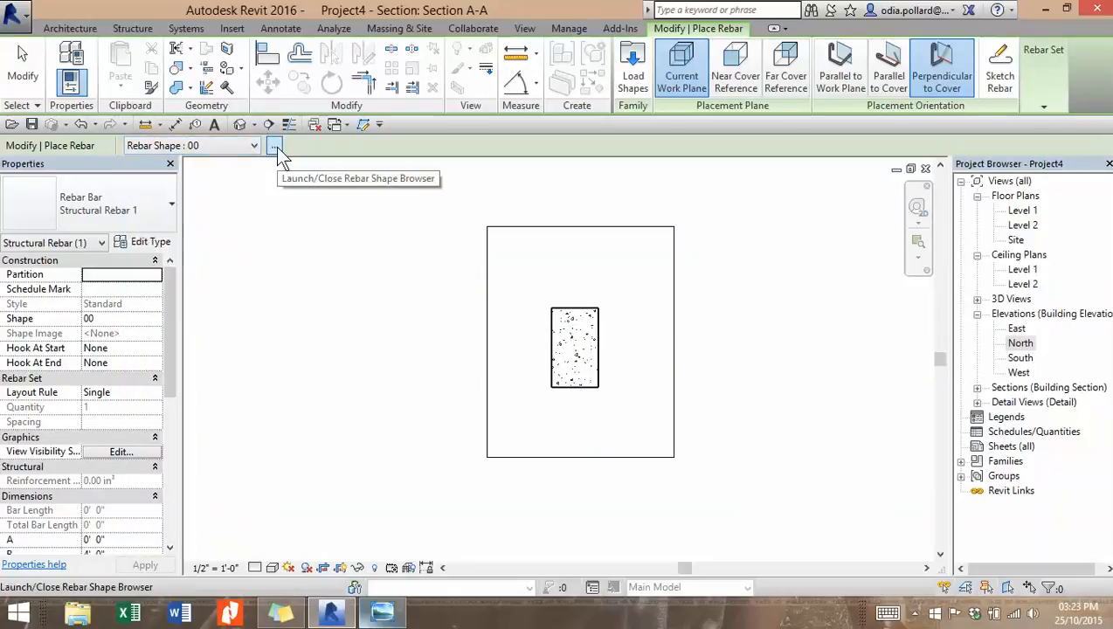
click(274, 147)
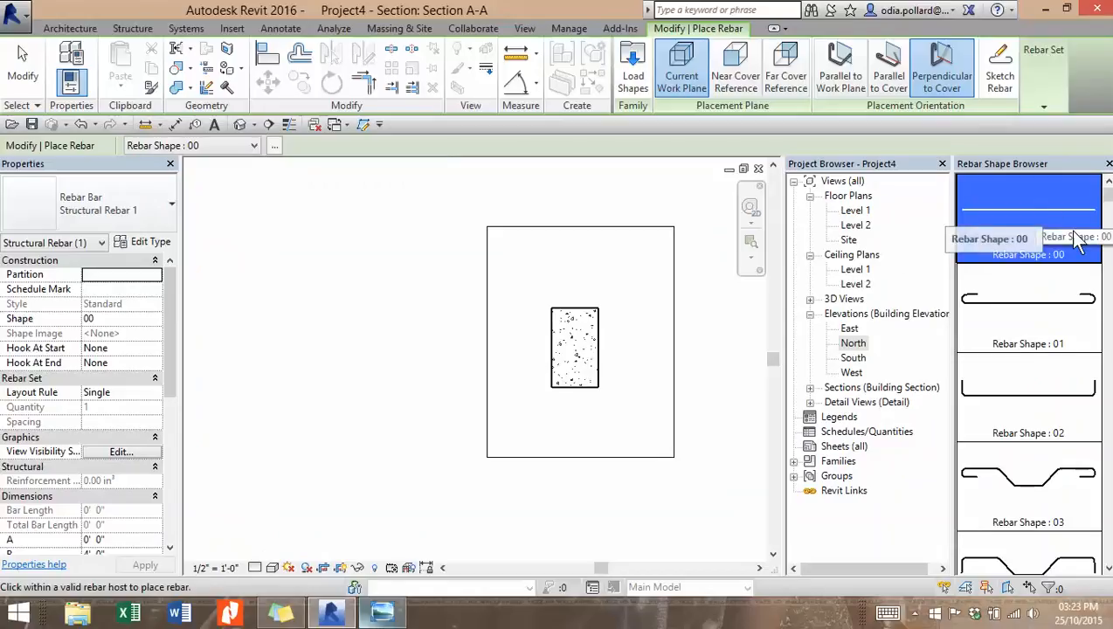
drag(1109, 201, 1109, 518)
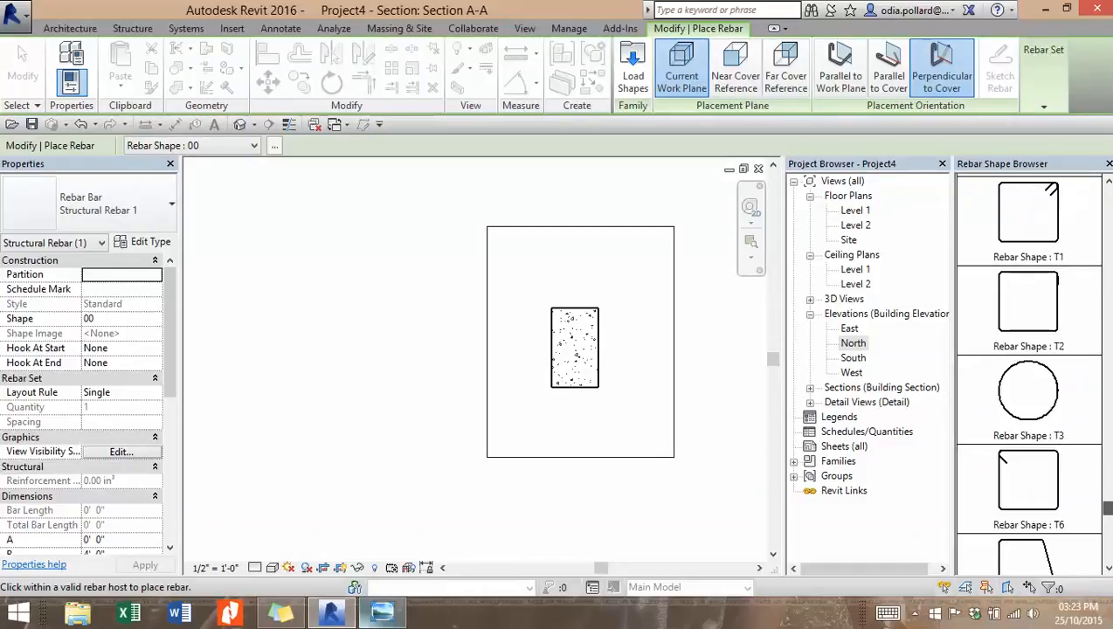
click(1038, 215)
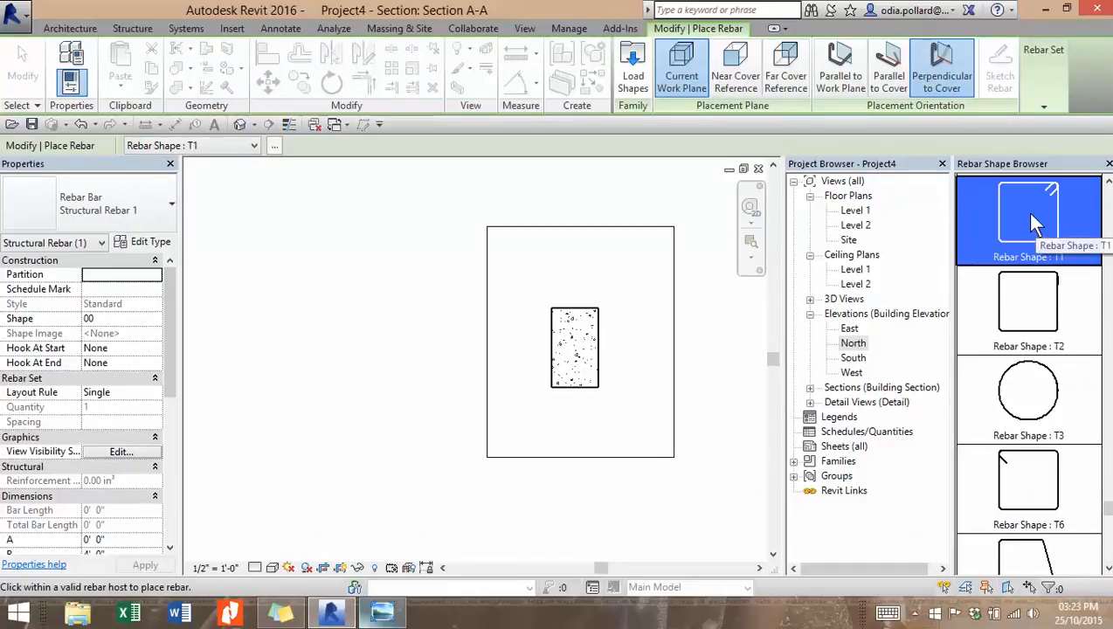
Step: Check the reinforcement sketch, and set the rebar placement orientation to Parallel to Work Plane
click(388, 614)
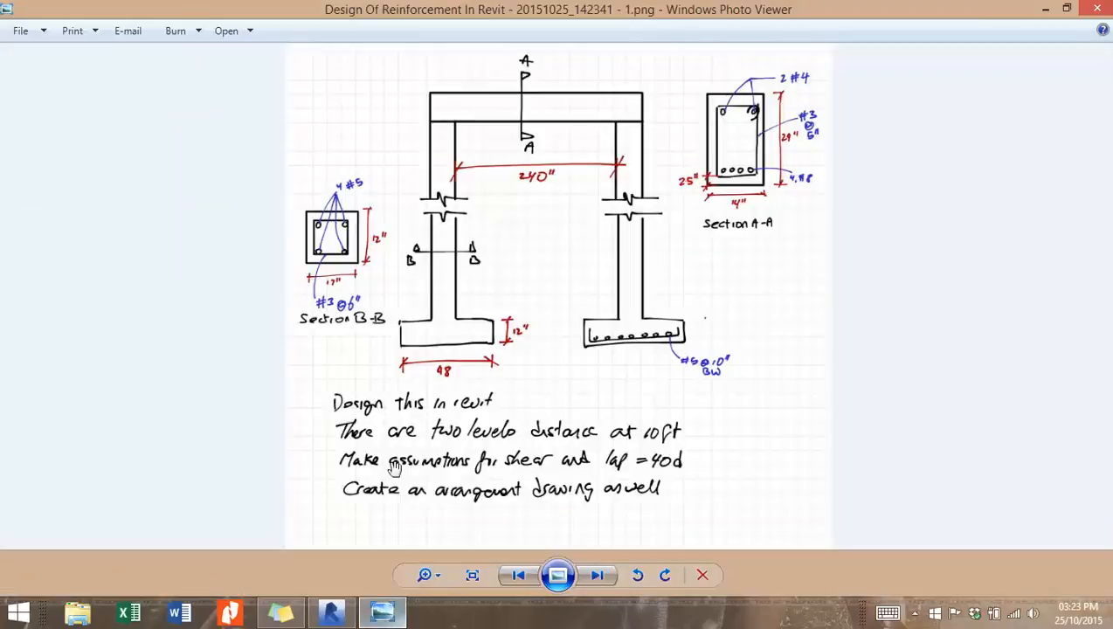
click(331, 614)
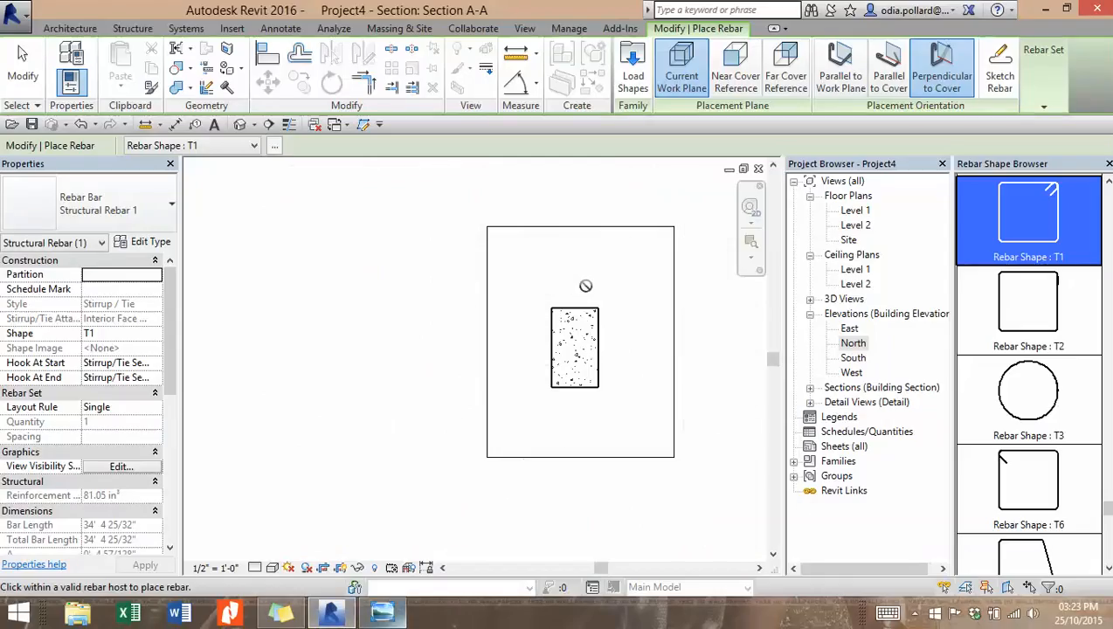
scroll(572, 367, up, 5)
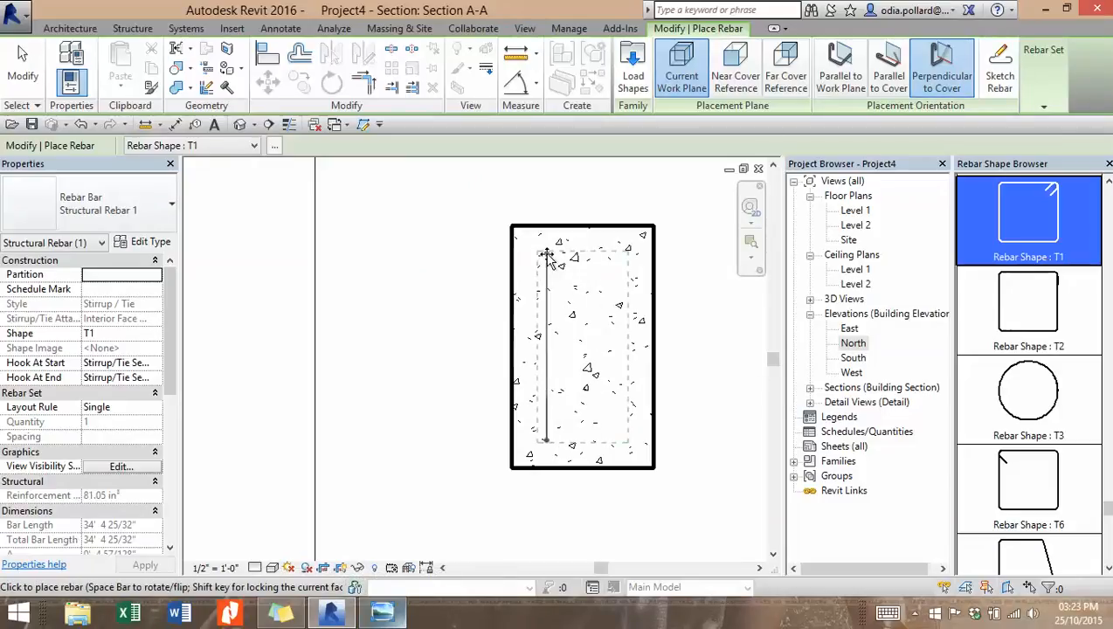
click(835, 83)
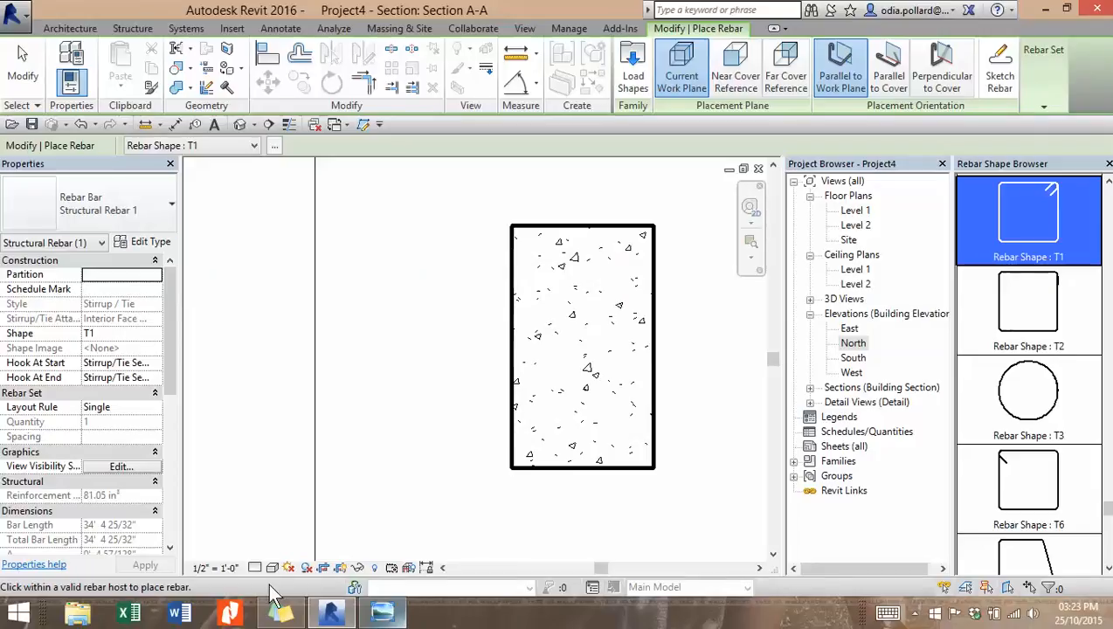
Step: Check the stirrup size in the Section A-A sketch, set the rebar type to #3, and accept the hook notice
click(381, 612)
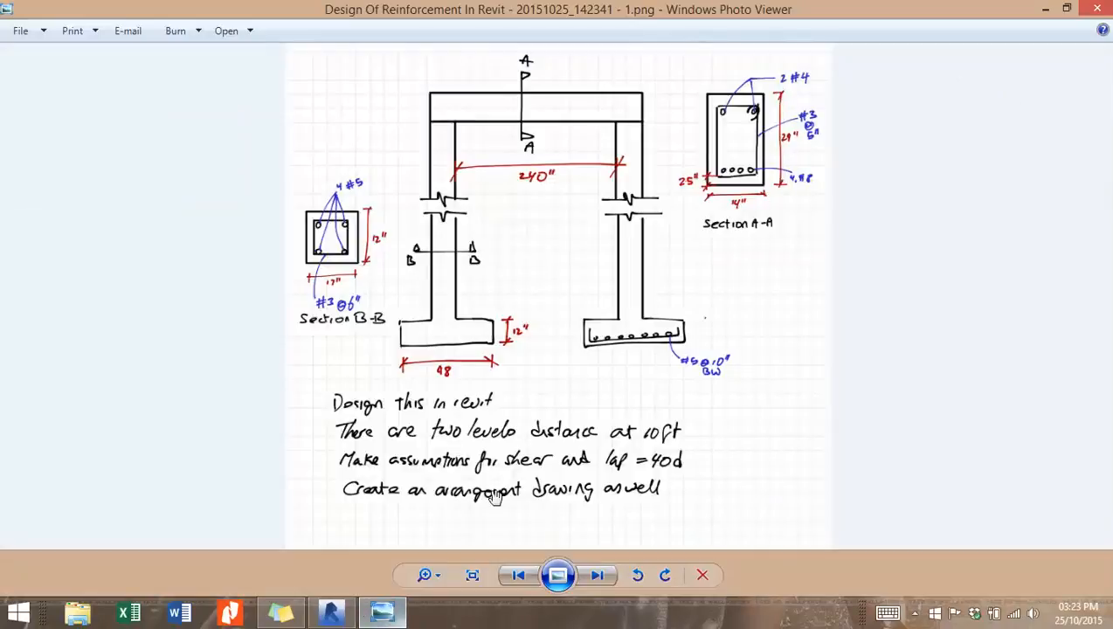
click(340, 614)
click(147, 216)
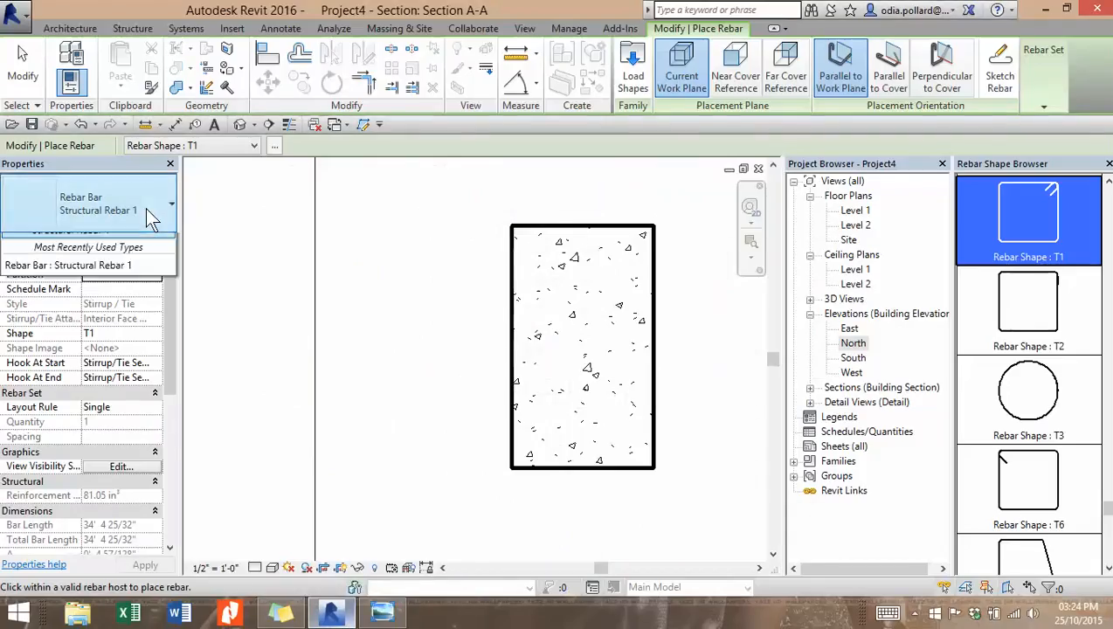
click(35, 284)
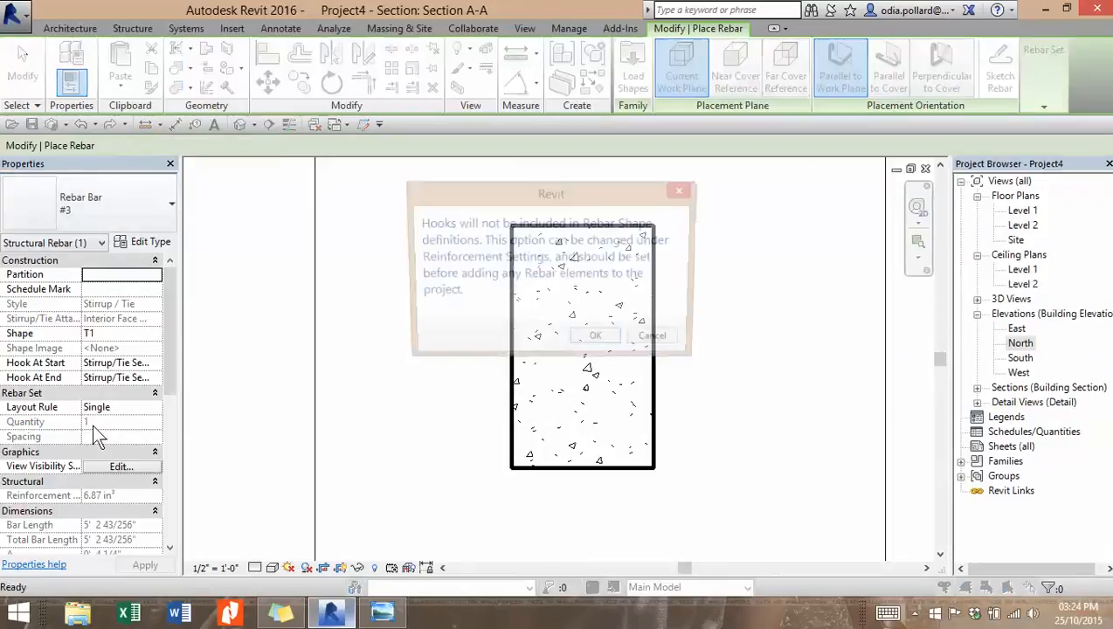
click(599, 344)
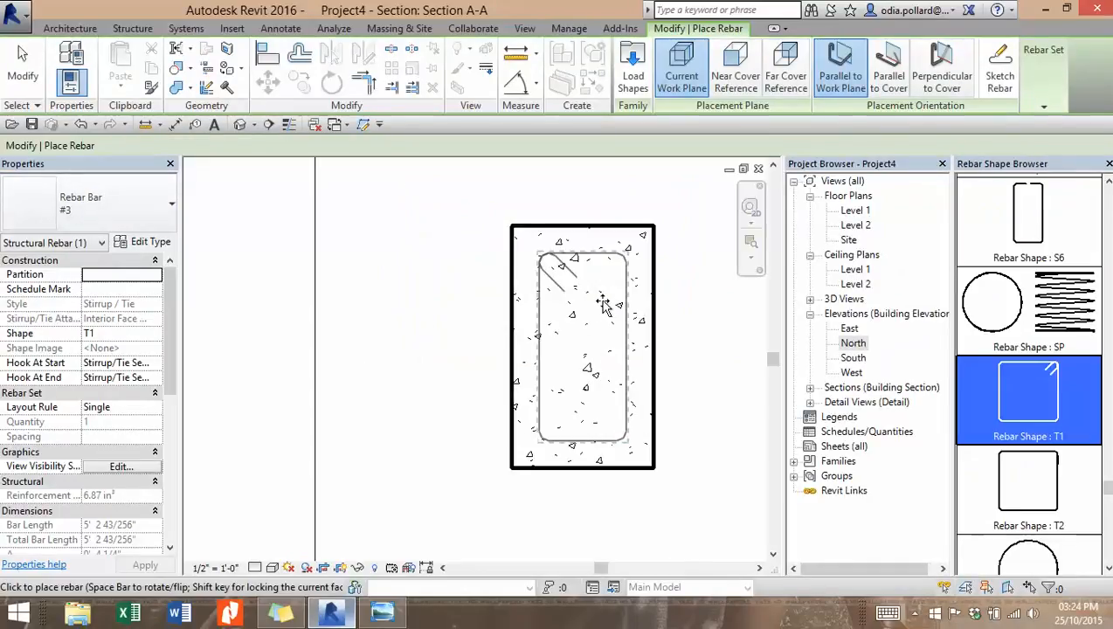
Step: Rotate the T1 stirrup so its hooks are in the beam's upper-right corner, and place it in the section
key(space)
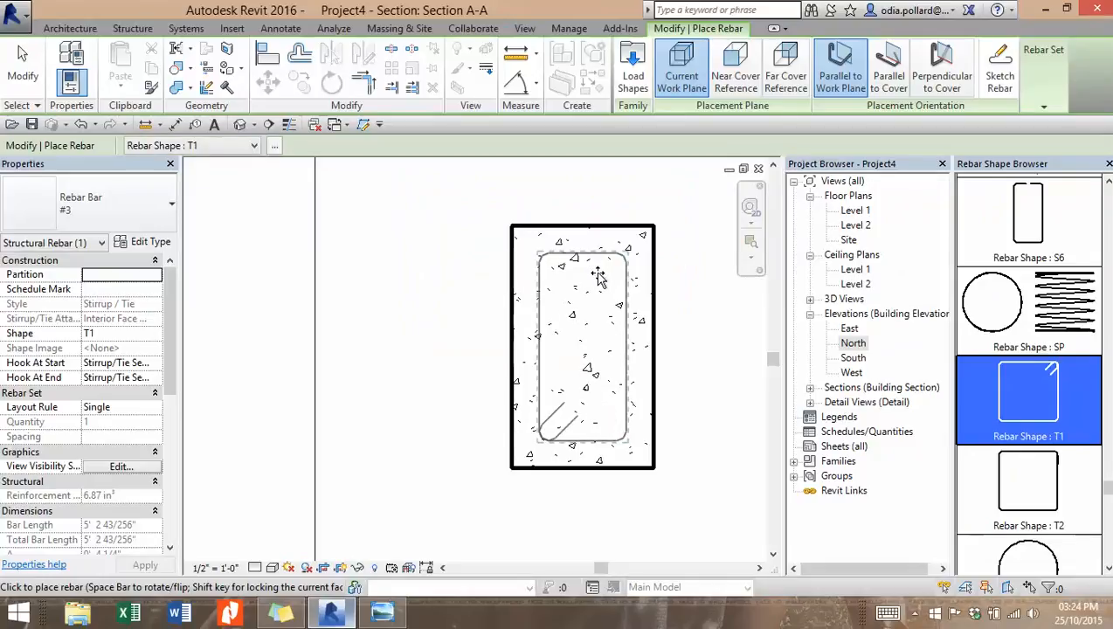
key(space)
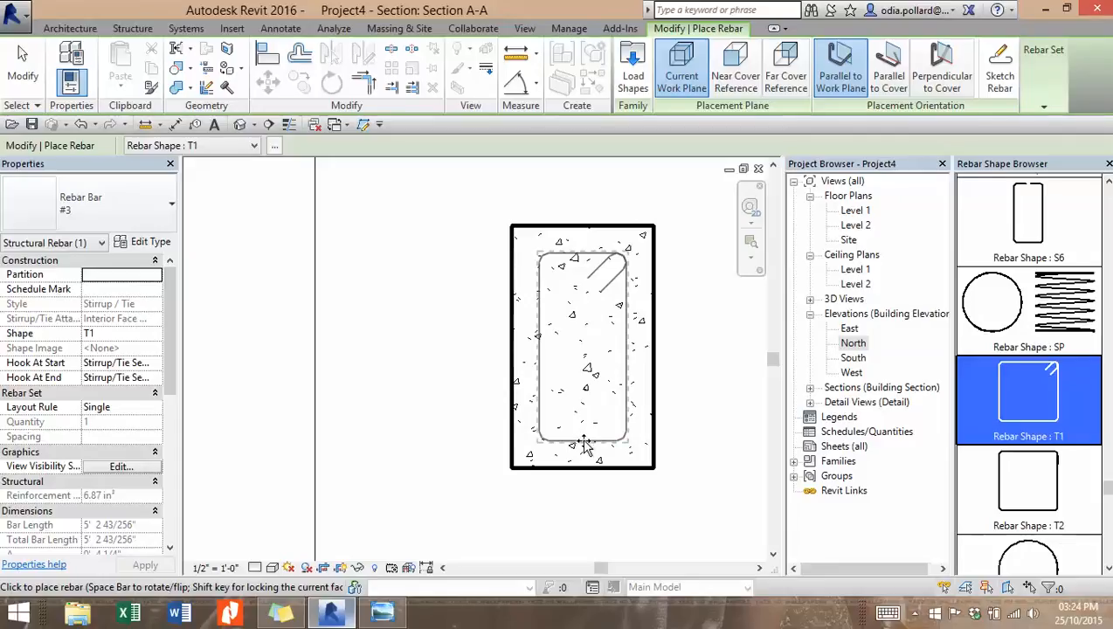
click(584, 445)
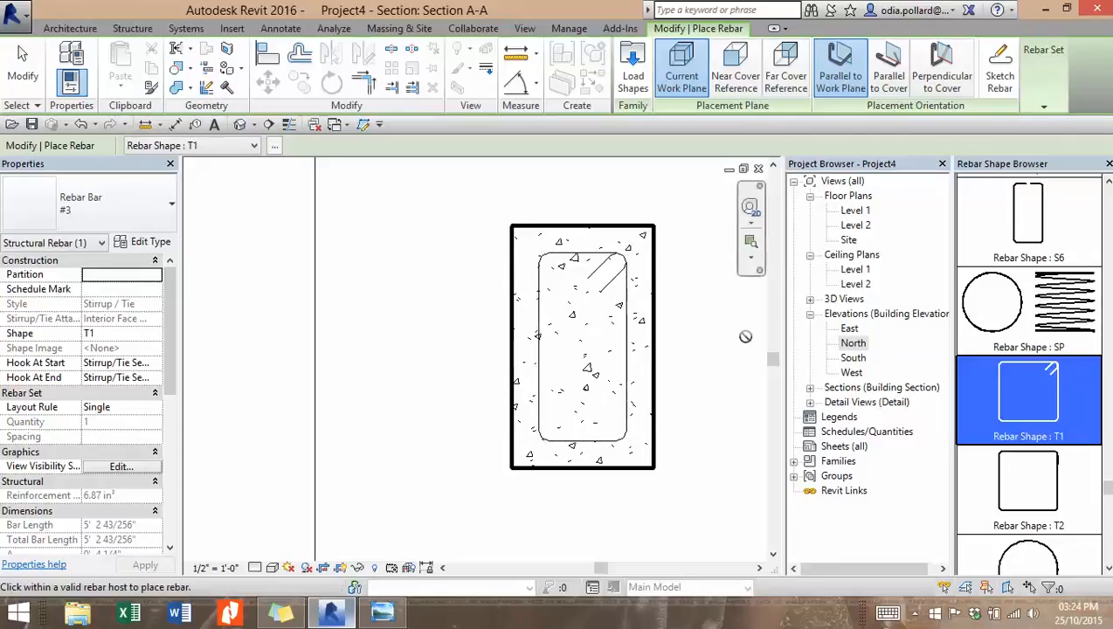
Step: End the rebar placement, and tile the Section A-A and North elevation views side by side
click(25, 79)
scroll(712, 319, down, 4)
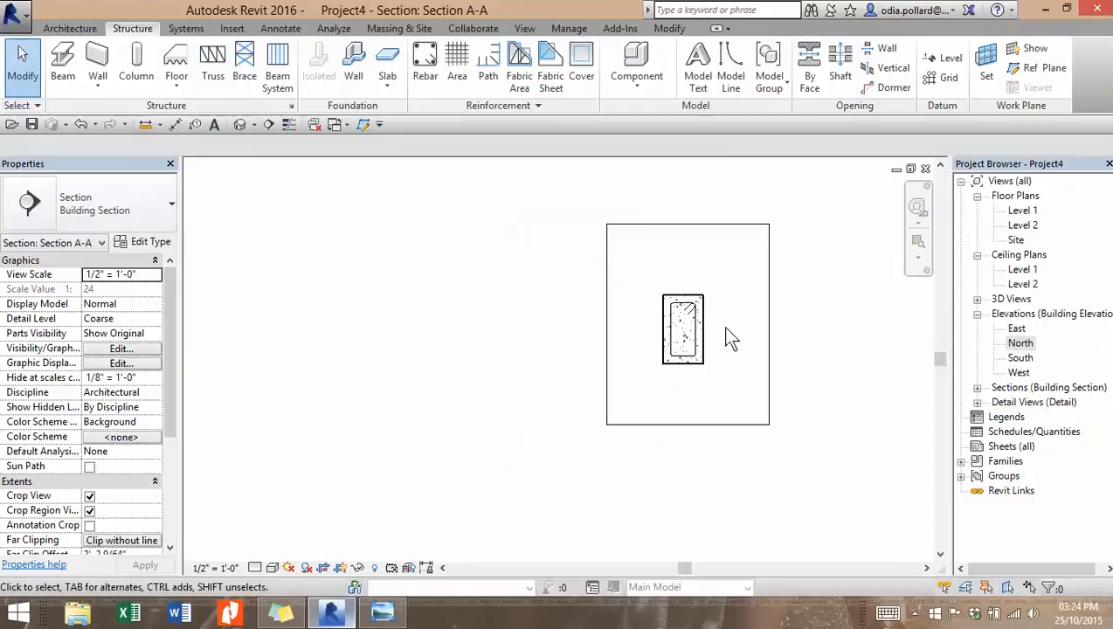
middle_drag(722, 325, 535, 341)
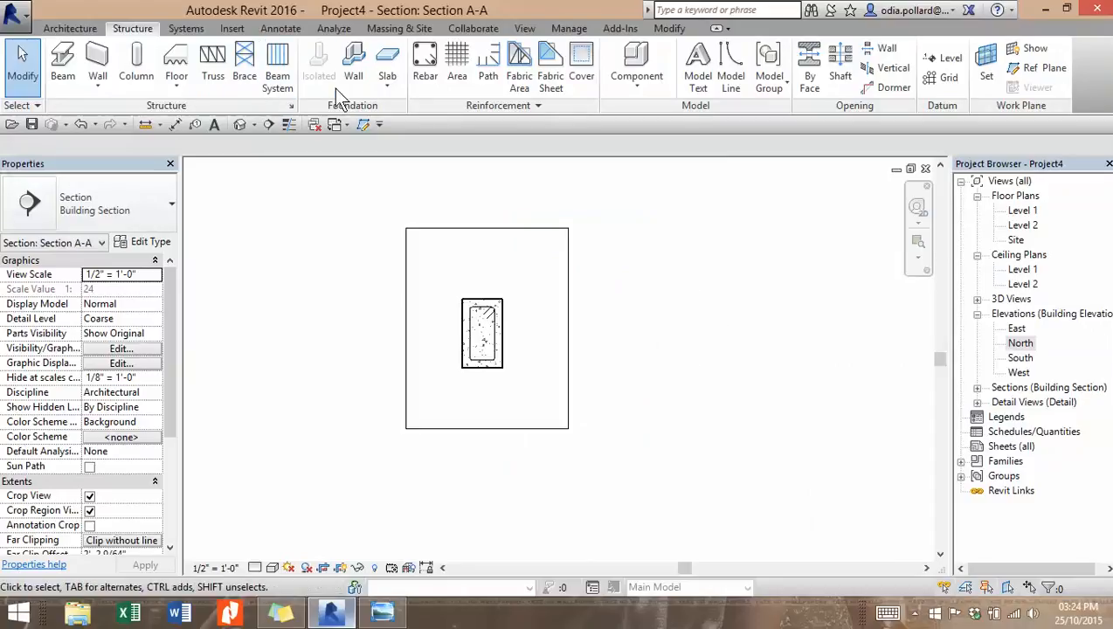
click(527, 29)
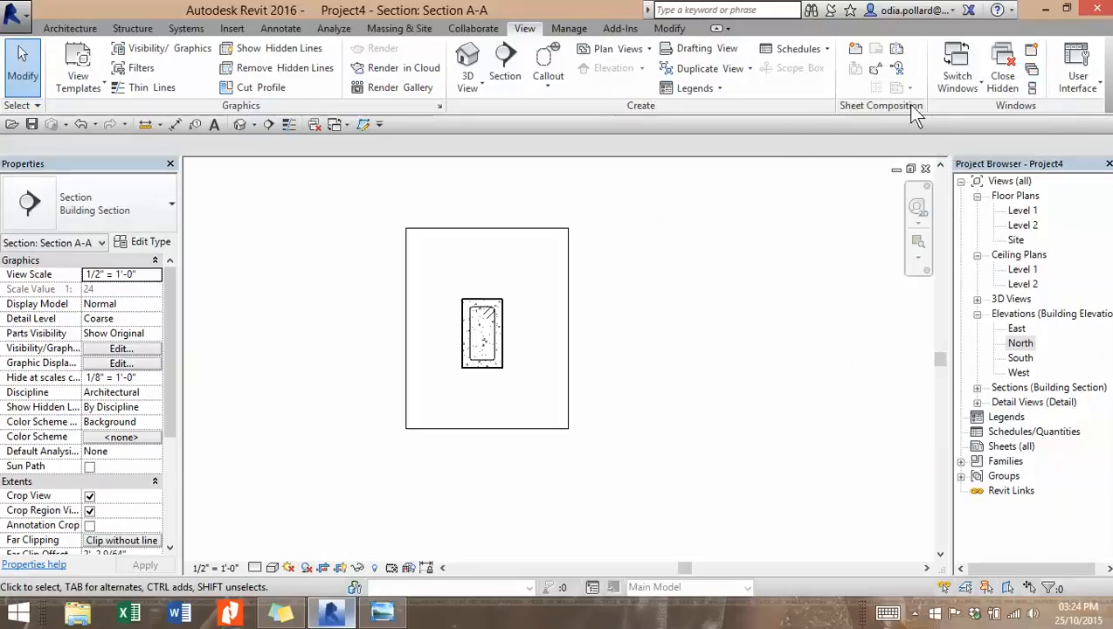
click(1032, 90)
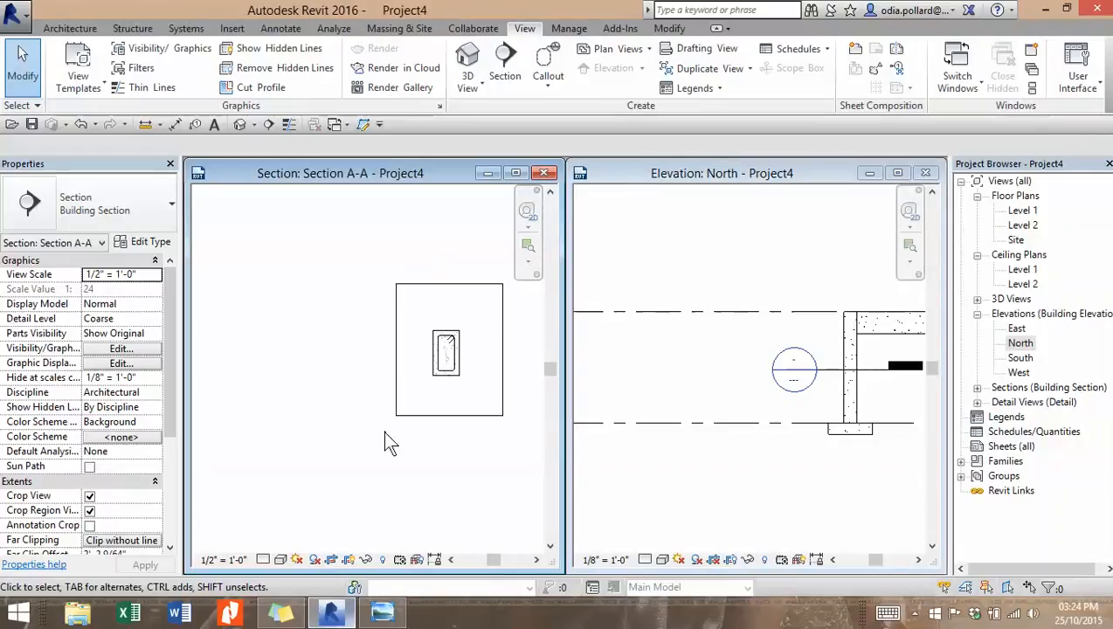
middle_drag(390, 443, 293, 439)
scroll(422, 379, up, 3)
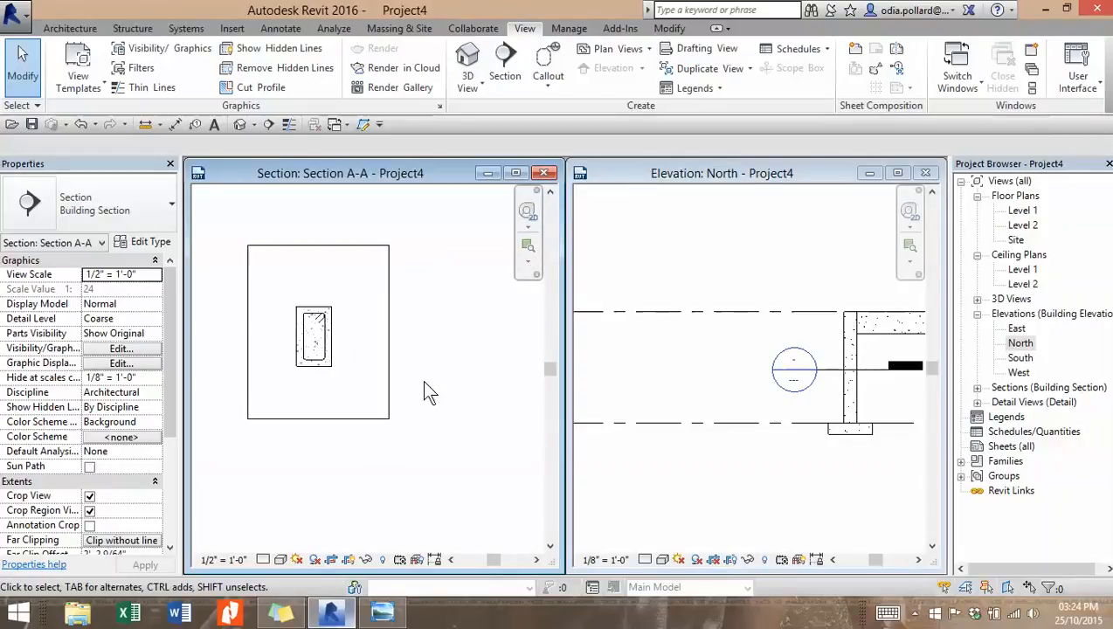
click(827, 176)
scroll(807, 255, down, 2)
middle_drag(816, 255, 668, 281)
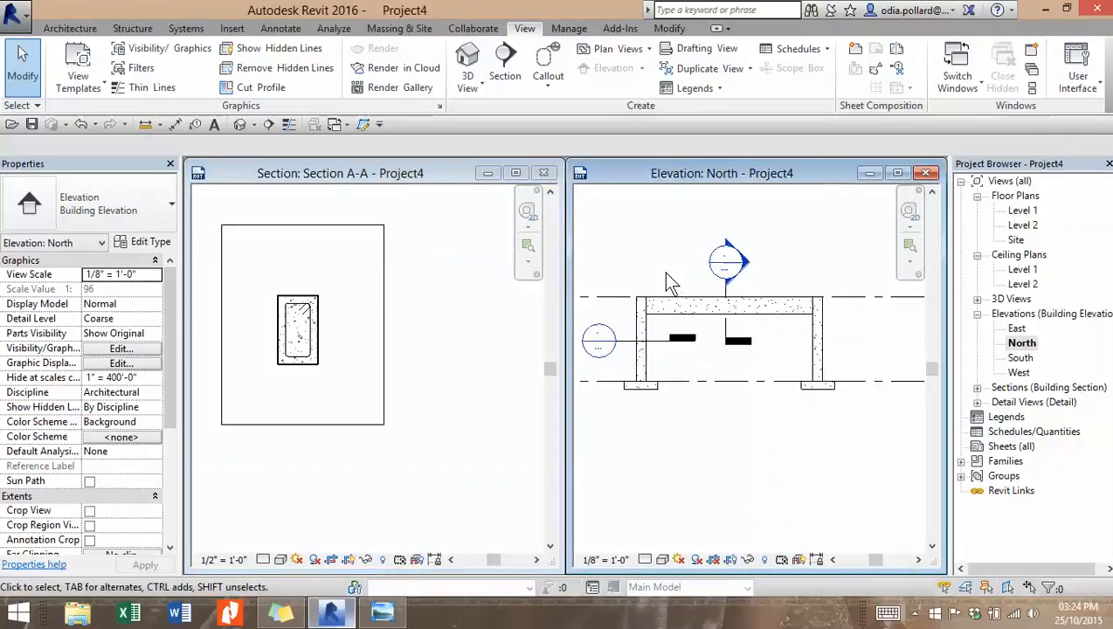
scroll(669, 281, up, 2)
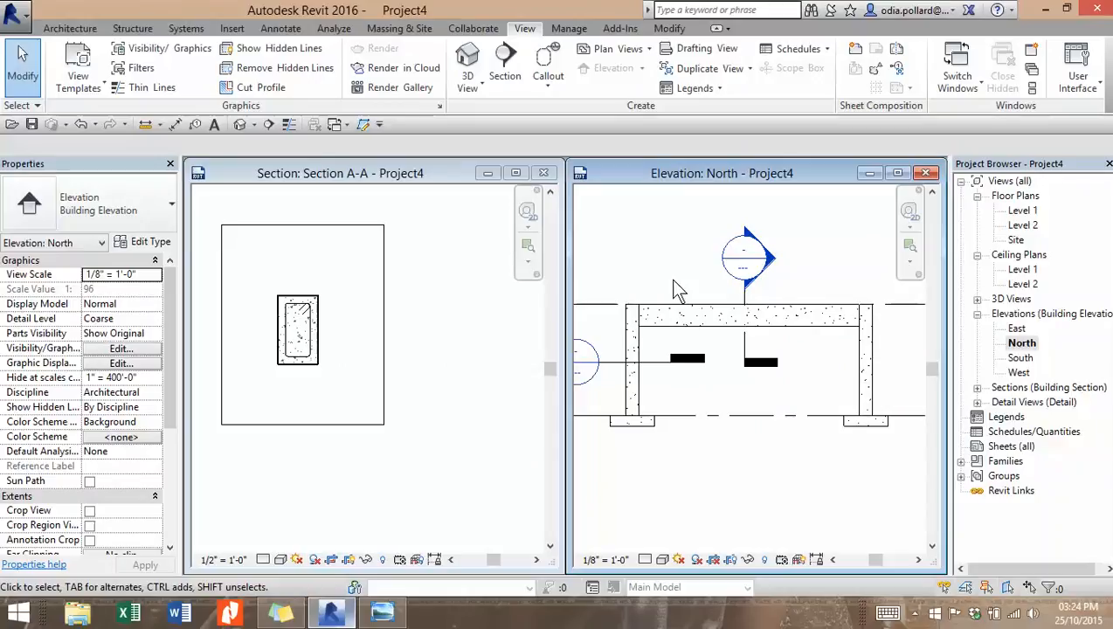
Step: Replace the North elevation window with the default 3D view, tiled as the second window after Section A-A
click(926, 173)
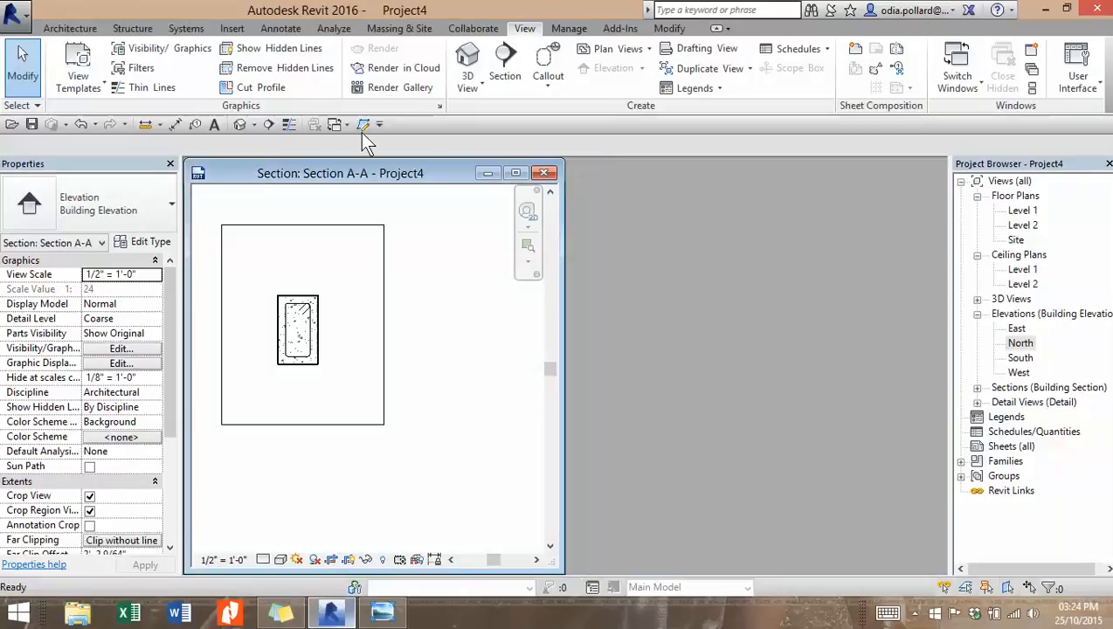
click(262, 124)
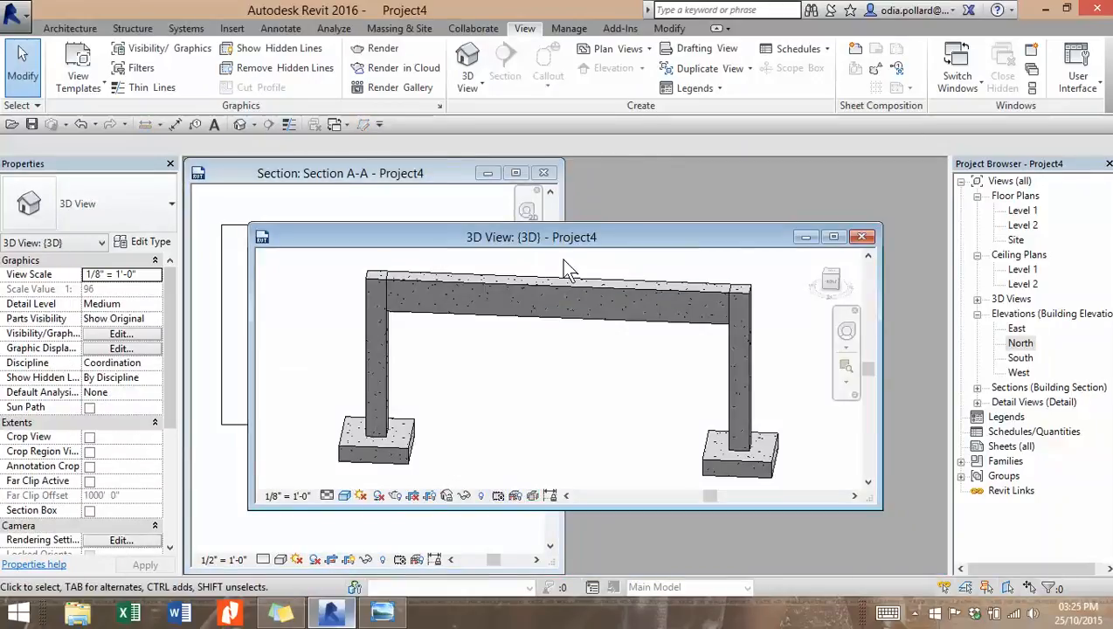
key(w)
key(t)
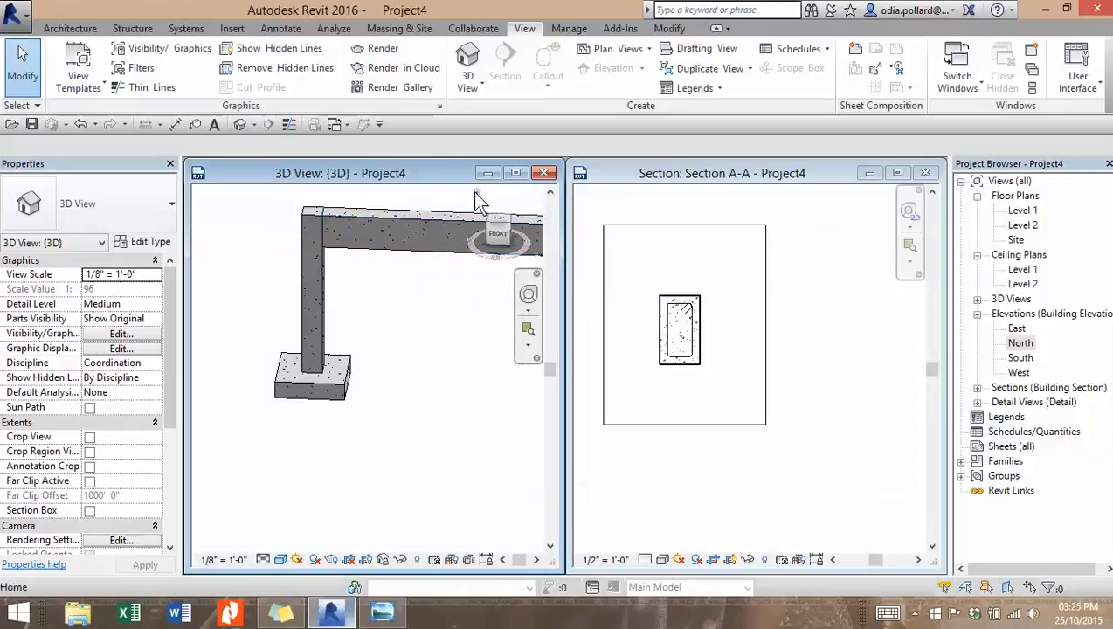
click(645, 174)
key(w)
key(t)
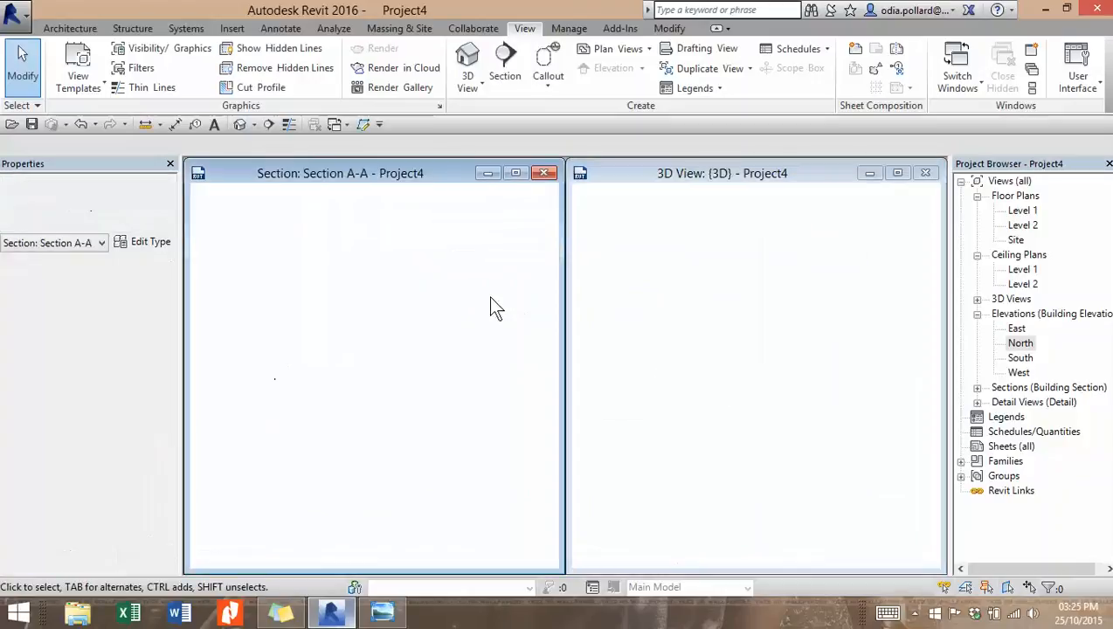
scroll(385, 318, up, 3)
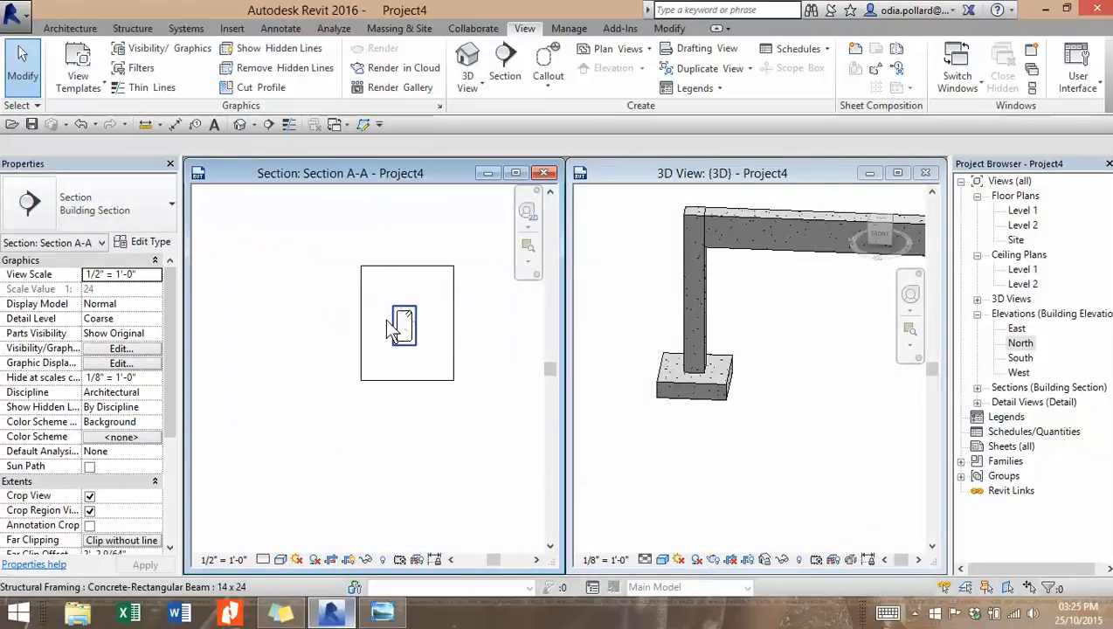
click(742, 332)
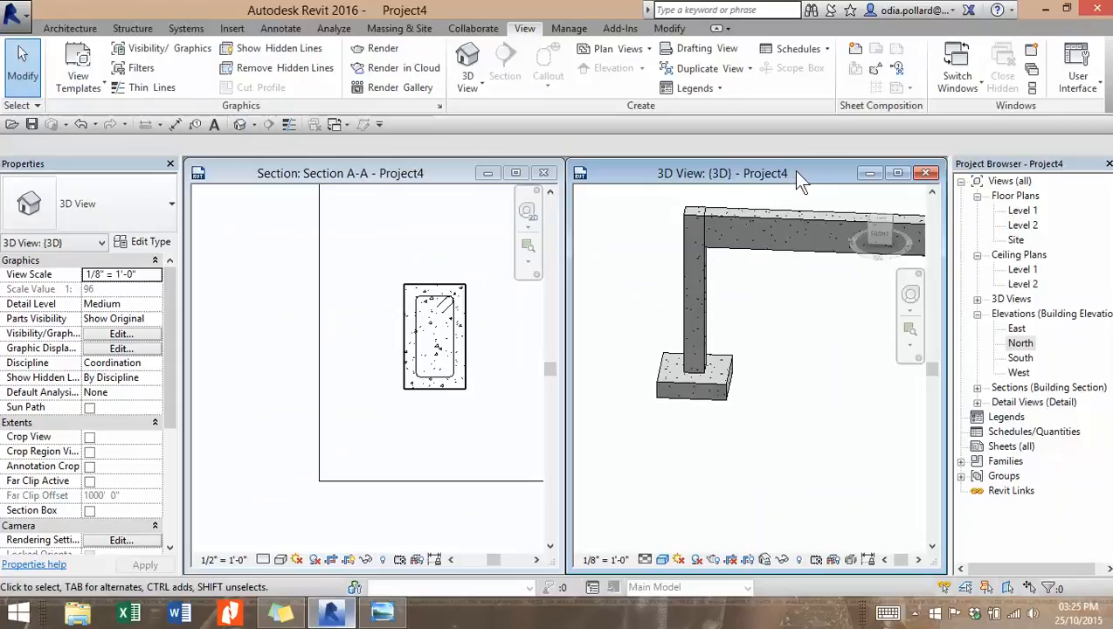
scroll(792, 274, down, 3)
scroll(710, 322, up, 1)
scroll(463, 351, up, 2)
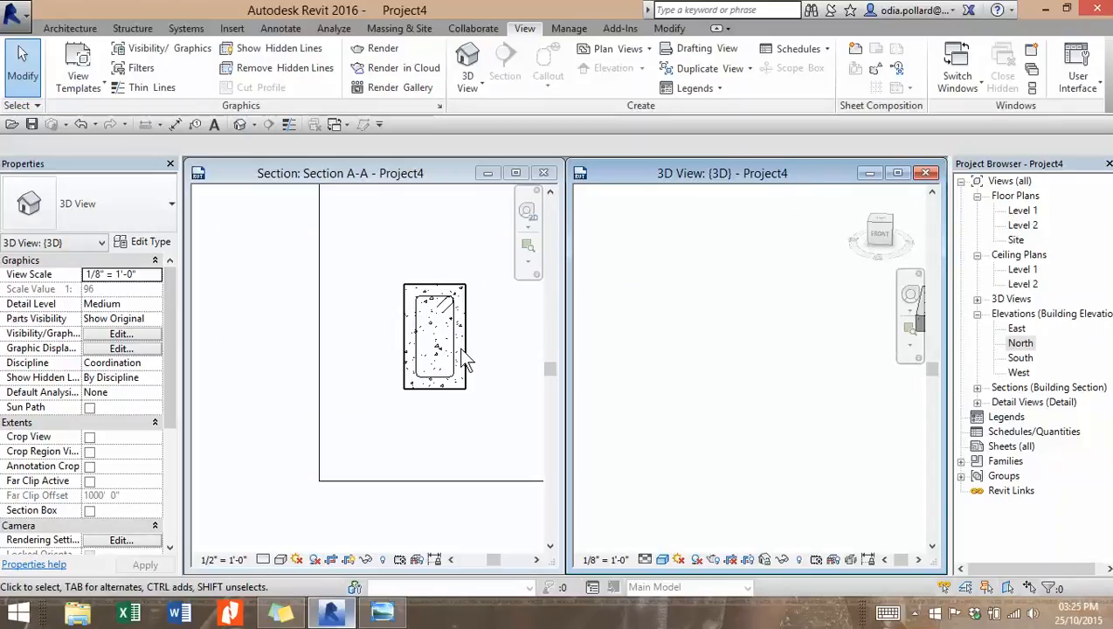
Step: Set the stirrup's view visibility states so it is unobscured and shown as solid in the {3D} view
click(453, 351)
scroll(450, 349, up, 2)
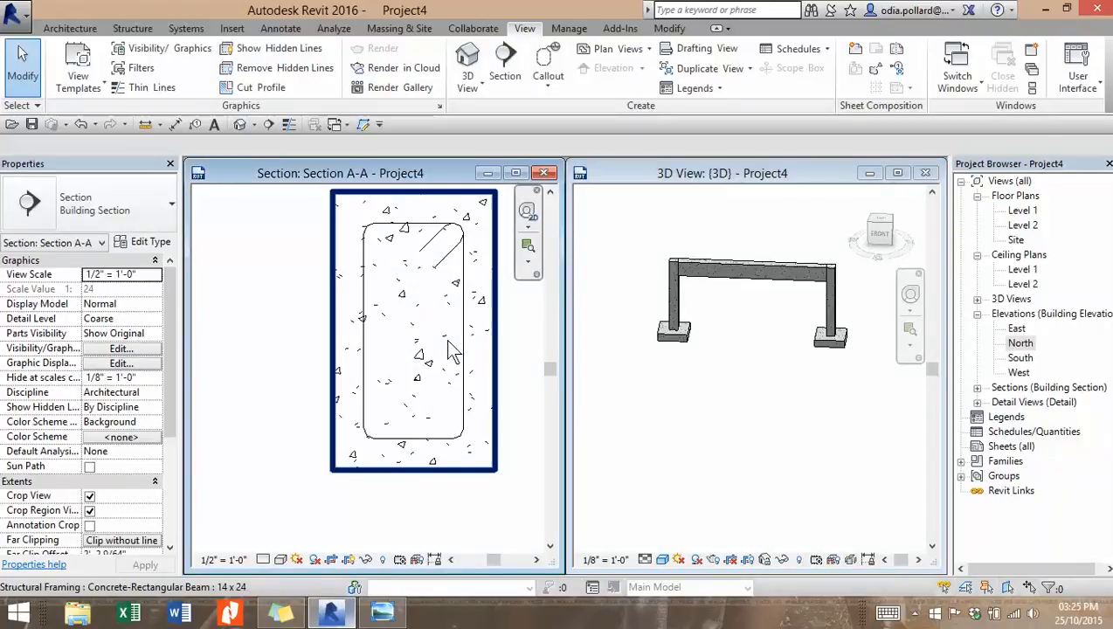
click(463, 353)
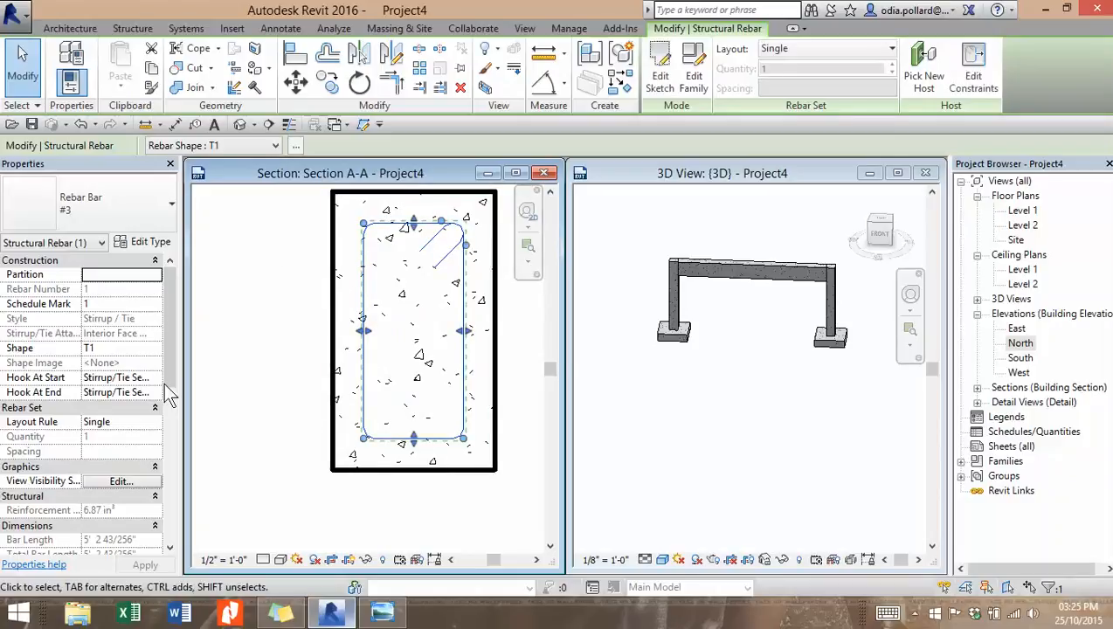
scroll(182, 397, down, 5)
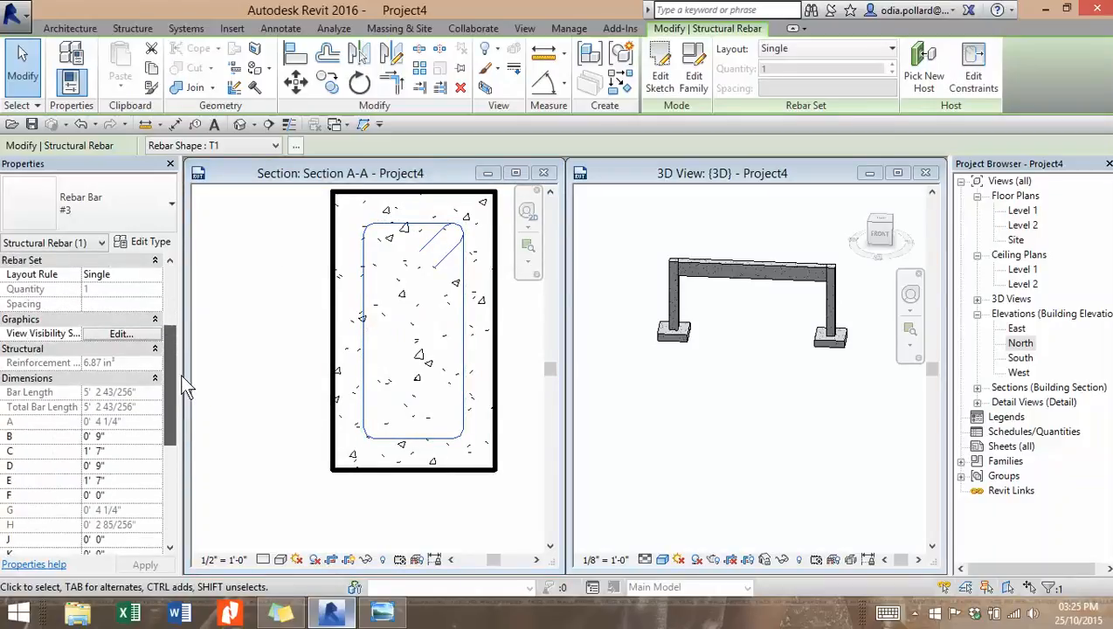
drag(180, 376, 179, 372)
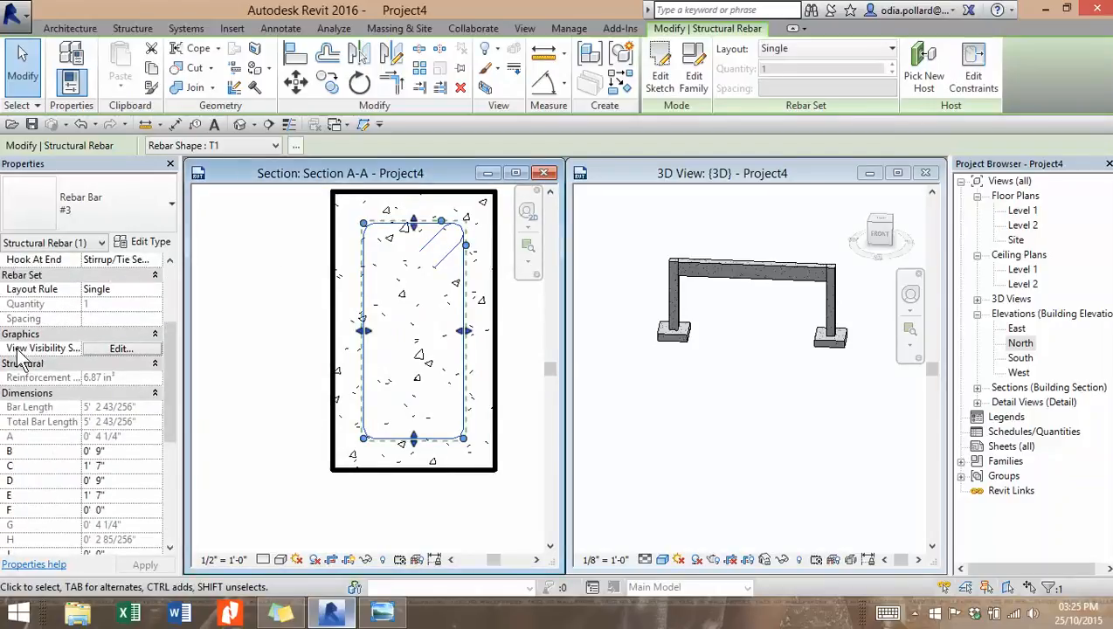
click(120, 349)
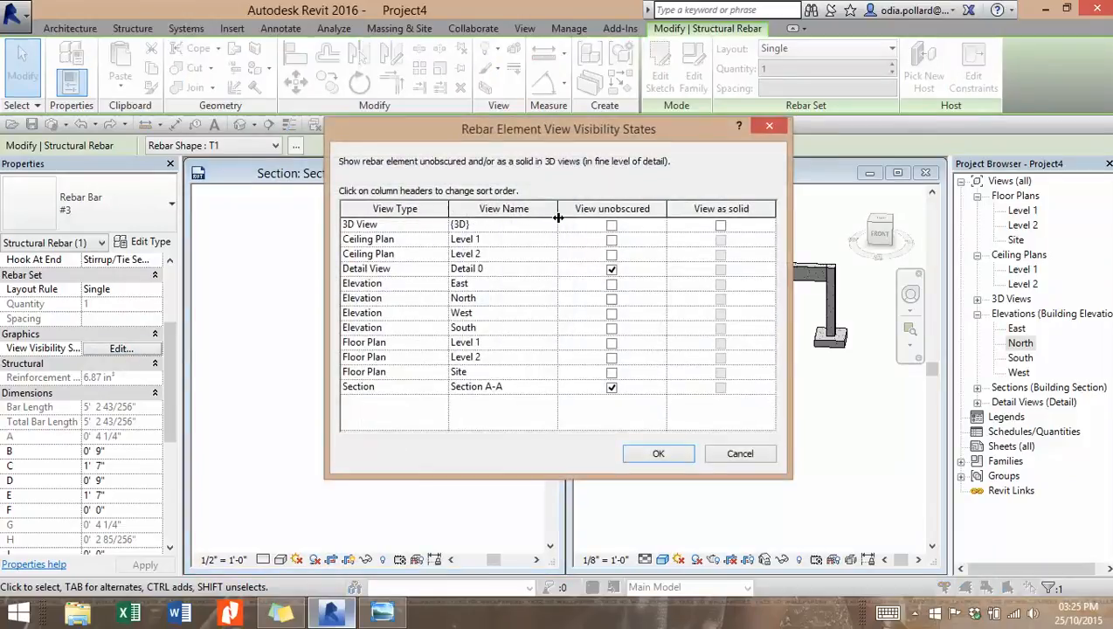
click(611, 225)
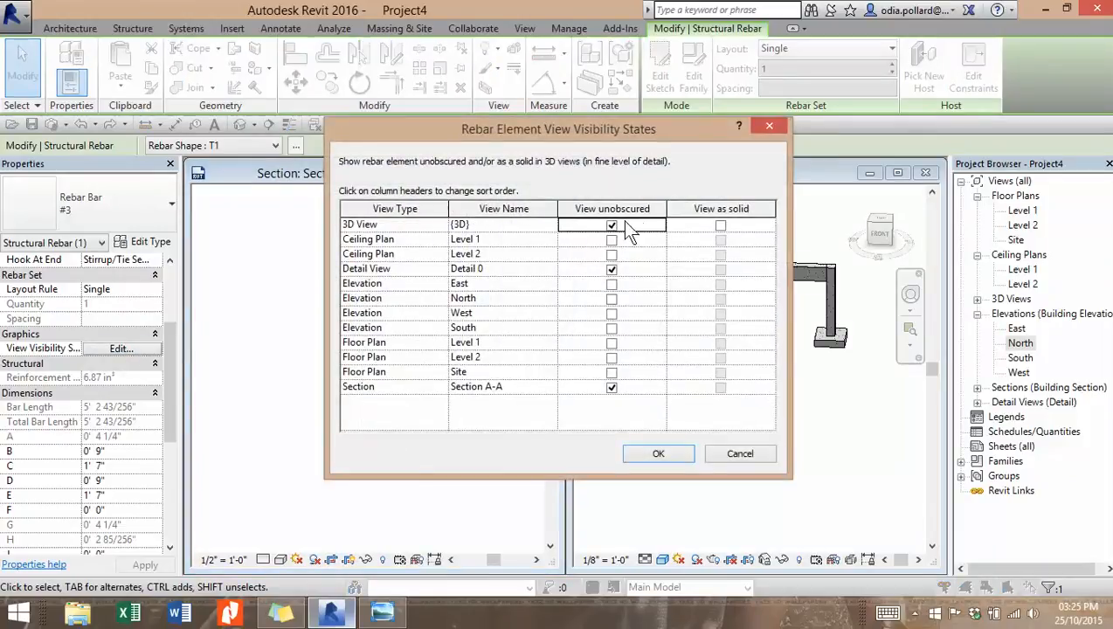
click(720, 226)
click(658, 454)
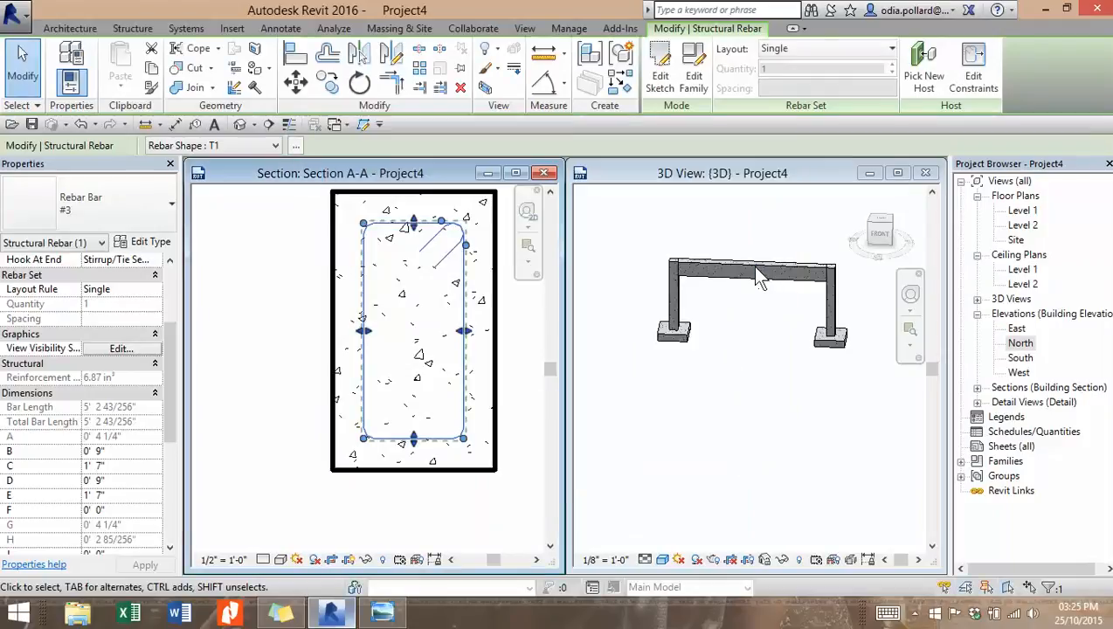
Step: Set the 3D view's detail level to Fine, and inspect the stirrup inside the beam
click(646, 561)
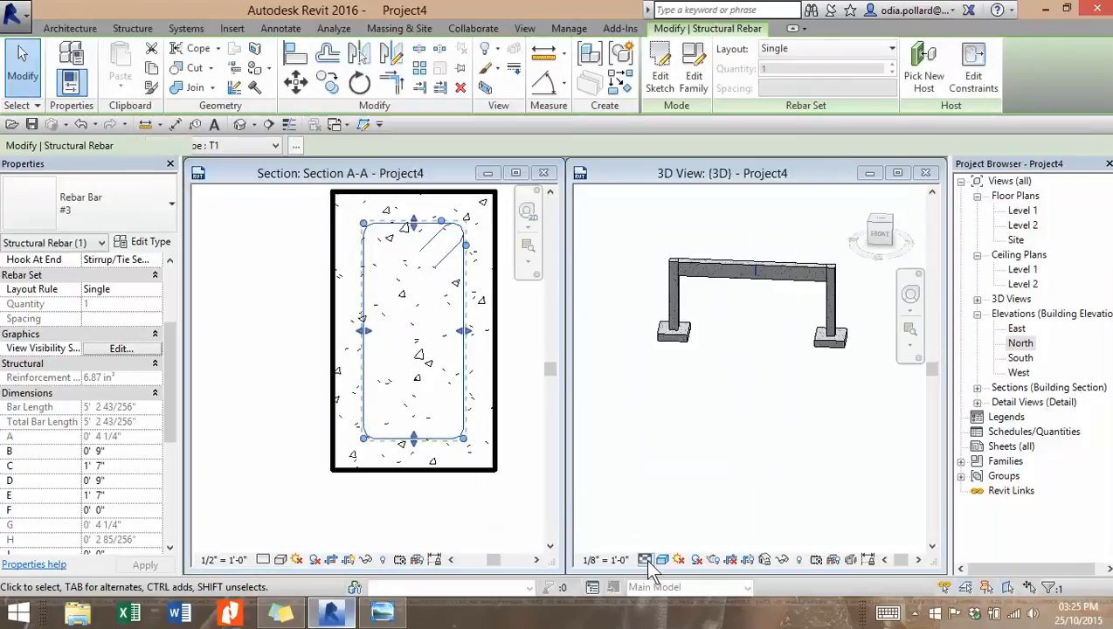
click(644, 560)
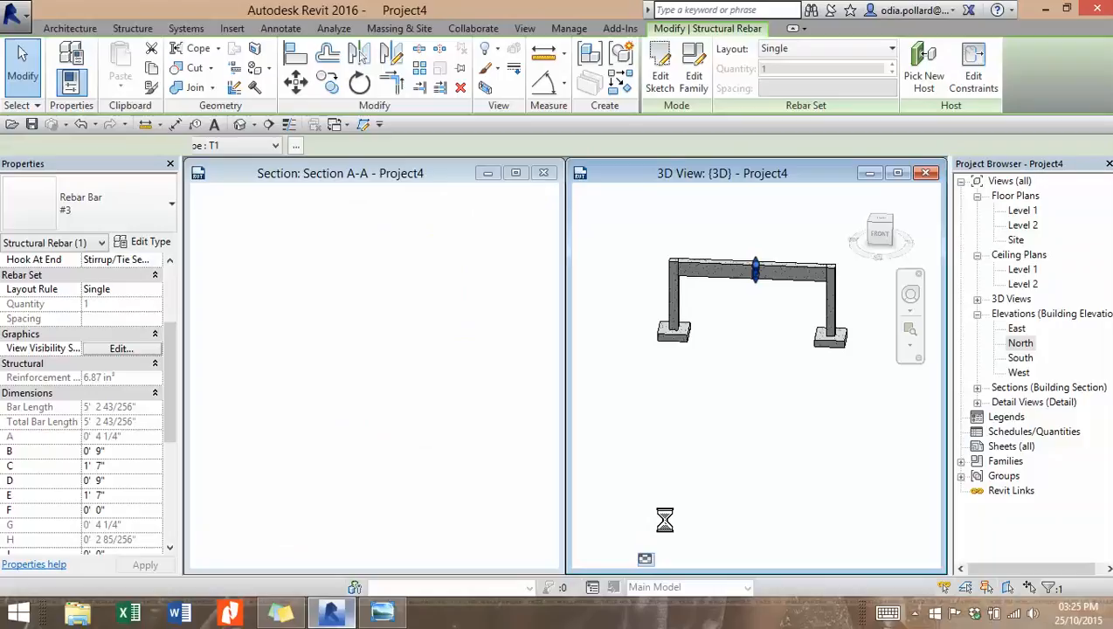
click(645, 558)
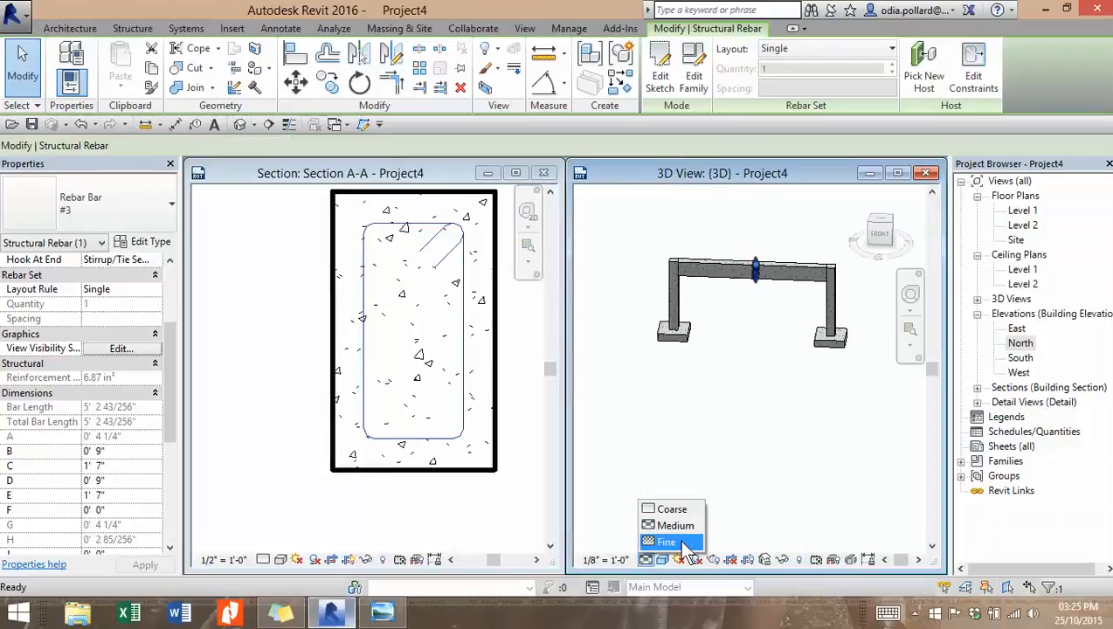
click(672, 542)
click(805, 362)
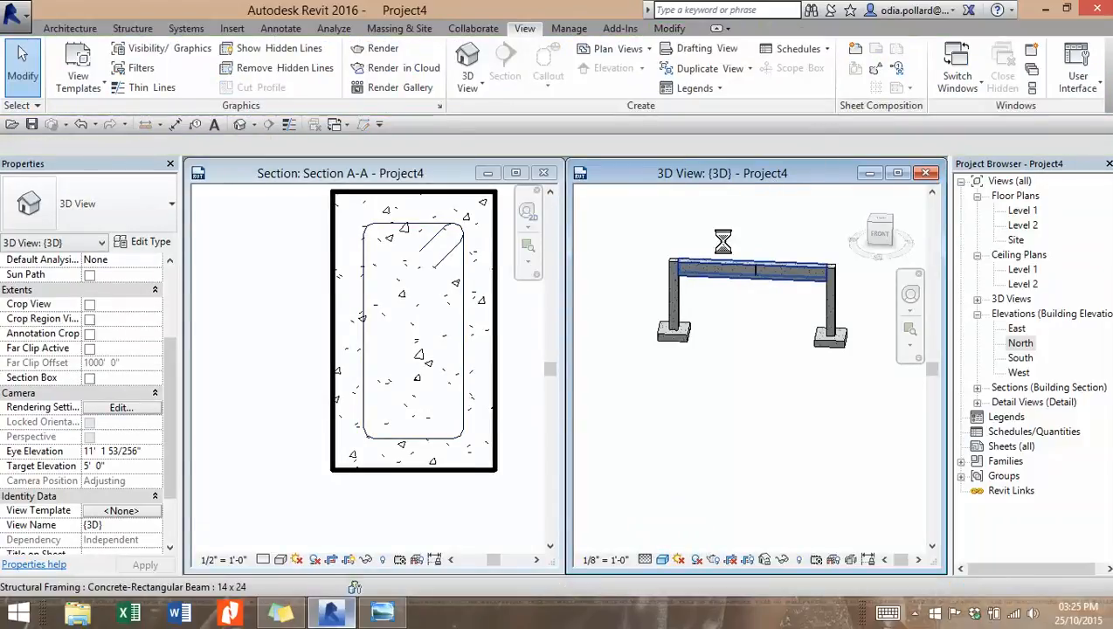
scroll(790, 269, up, 3)
scroll(799, 266, up, 5)
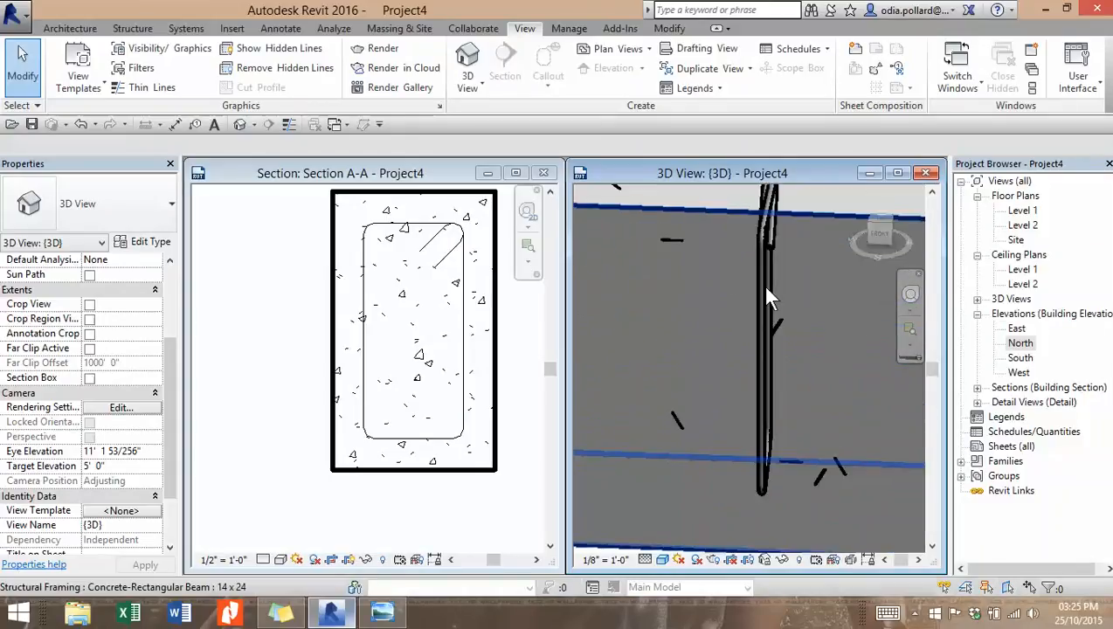
shift+middle_drag(833, 354, 808, 356)
scroll(808, 356, down, 6)
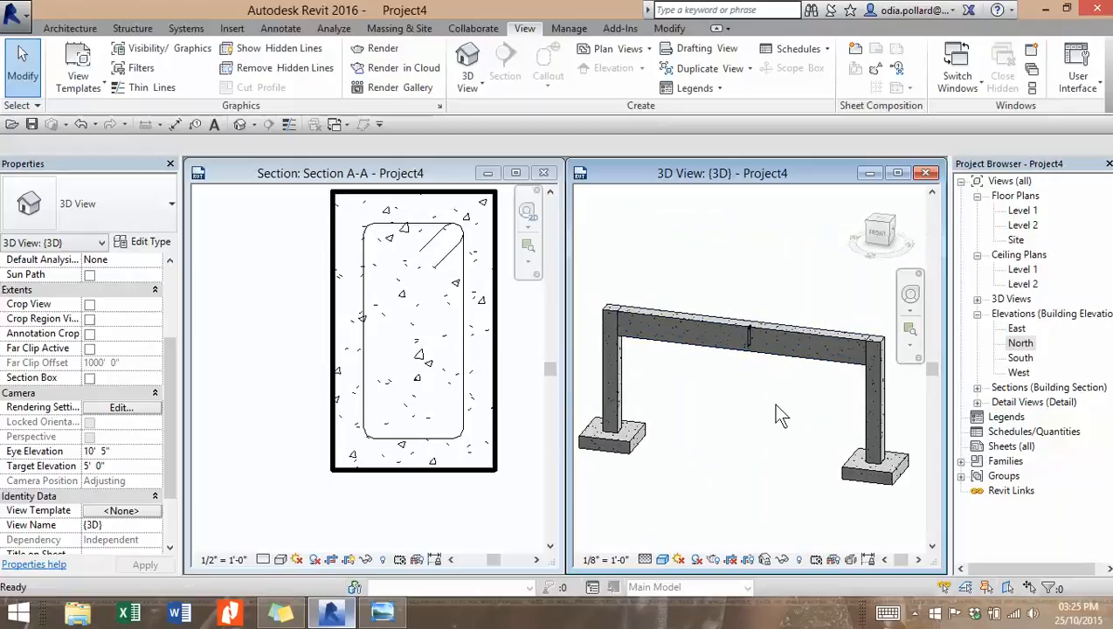
scroll(773, 395, up, 3)
scroll(773, 395, down, 2)
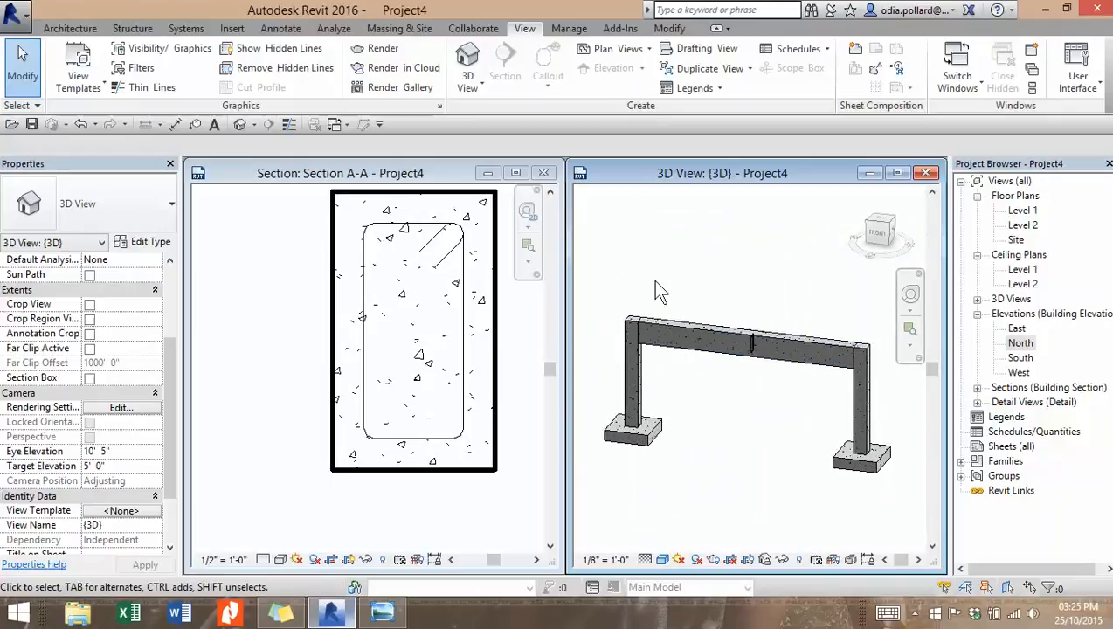
Step: Select the whole frame in the 3D view, and filter Structural Rebar out of the selection
drag(606, 248, 876, 490)
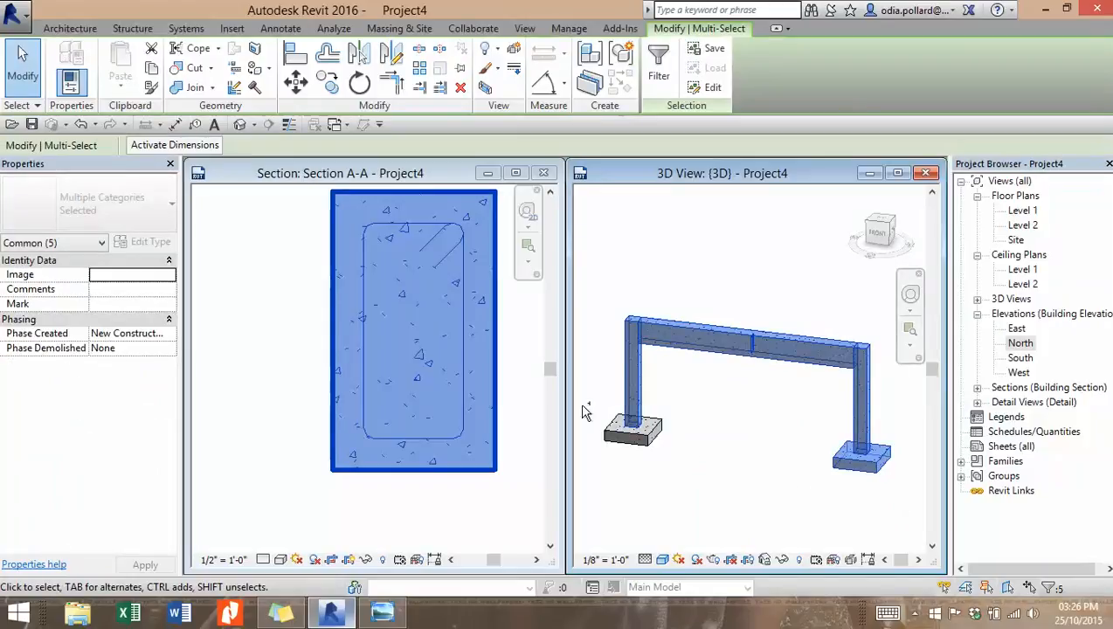
ctrl+drag(578, 386, 699, 472)
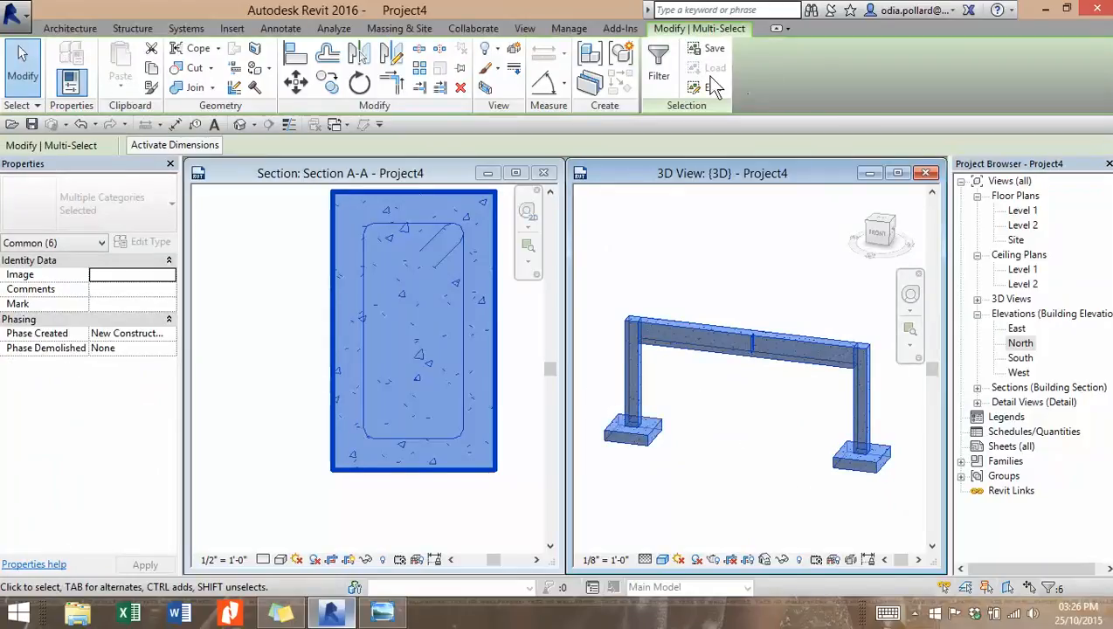
click(666, 66)
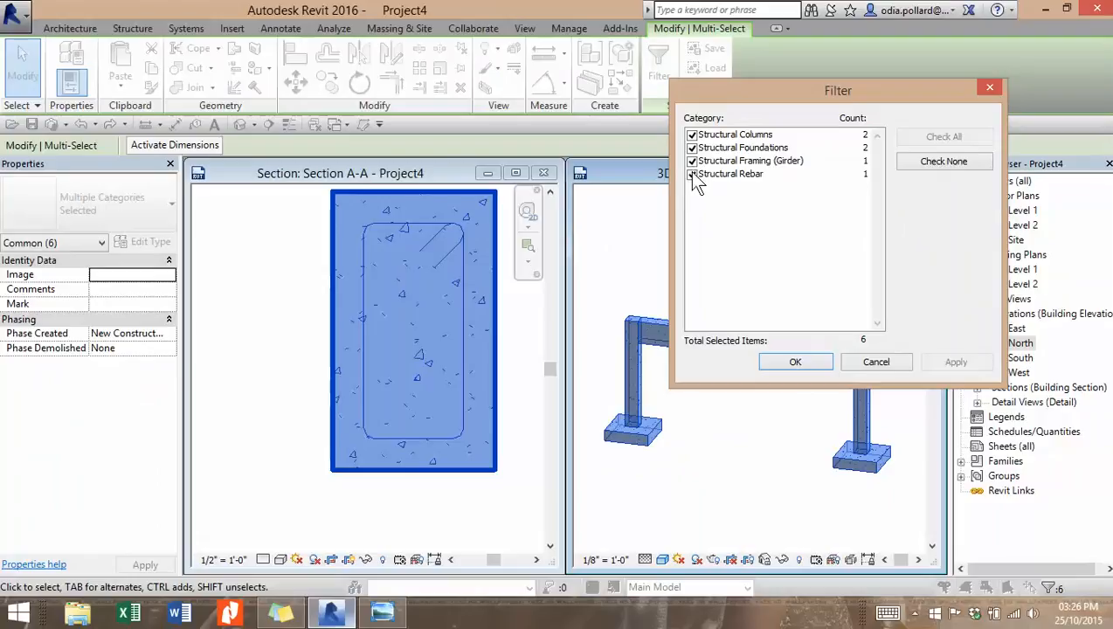
click(692, 173)
click(794, 363)
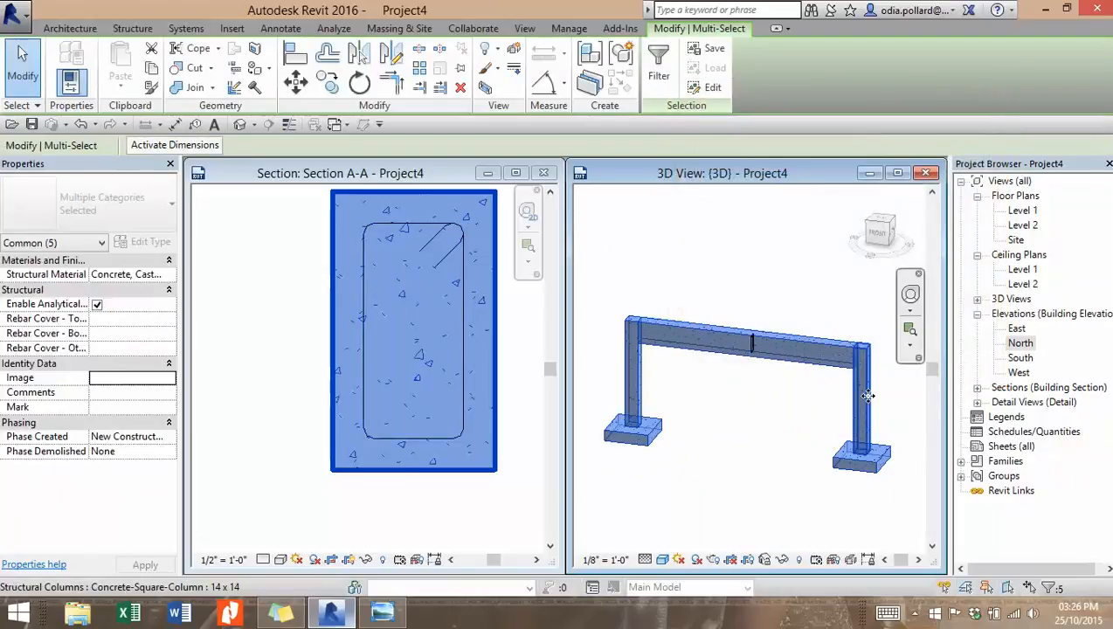
Step: Override the selected concrete frame categories' graphics in the 3D view with a surface transparency of 80, and clear the selection
click(496, 70)
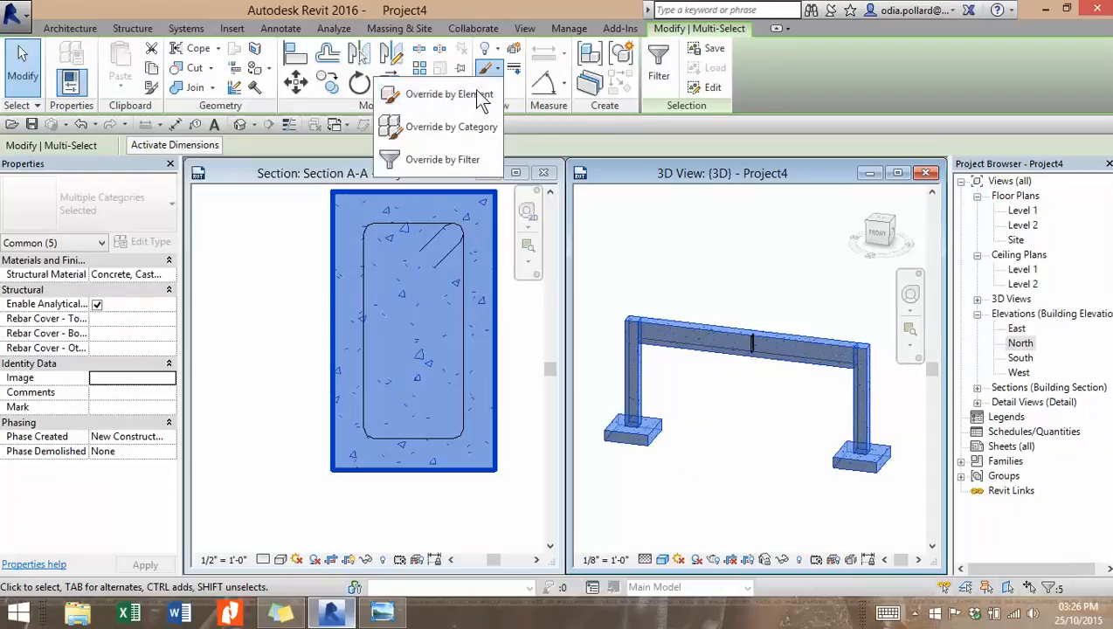
click(440, 128)
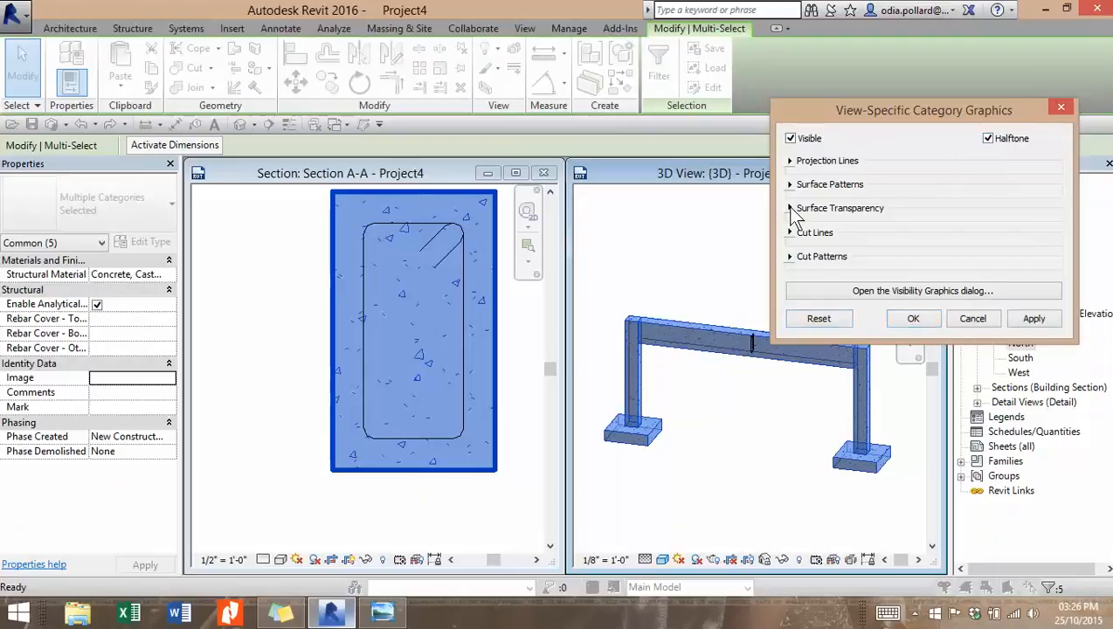
click(790, 210)
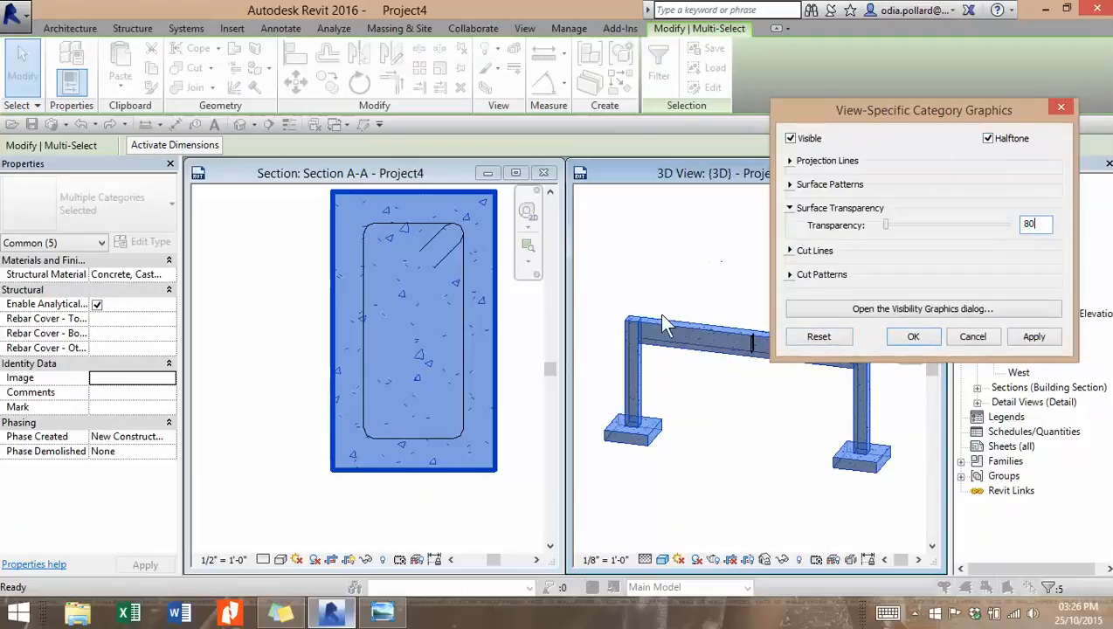
click(912, 337)
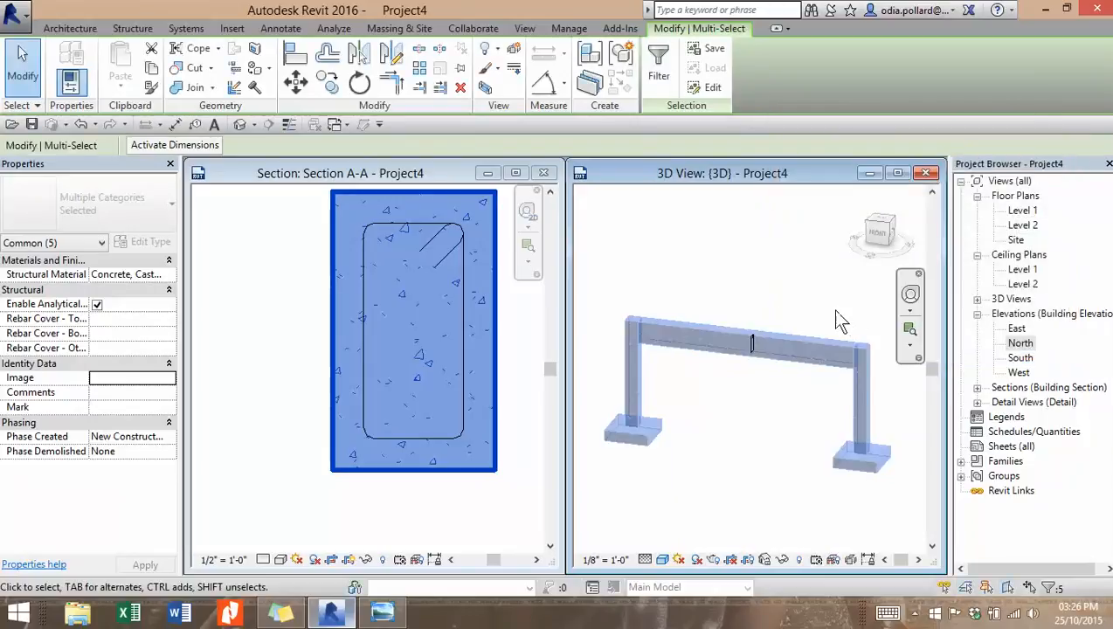
click(791, 318)
Step: Inspect the stirrup inside the transparent beam, and check the Section A-A stirrup spacing on the hand sketch in Windows Photo Viewer
scroll(750, 348, up, 5)
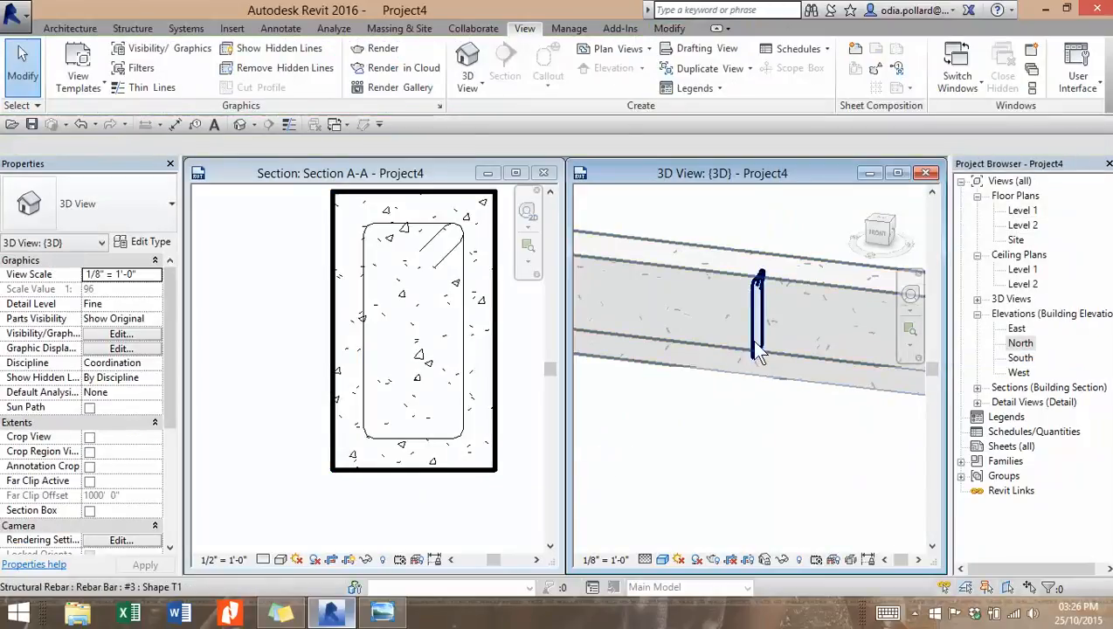
scroll(732, 360, down, 4)
scroll(740, 427, up, 4)
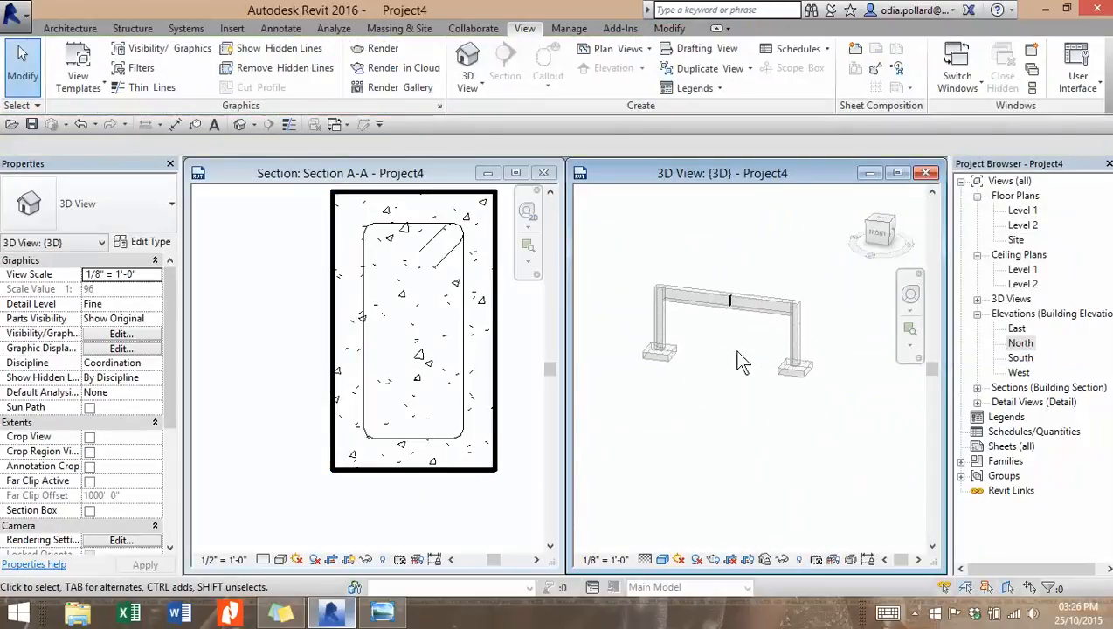
scroll(730, 316, up, 5)
scroll(754, 409, down, 9)
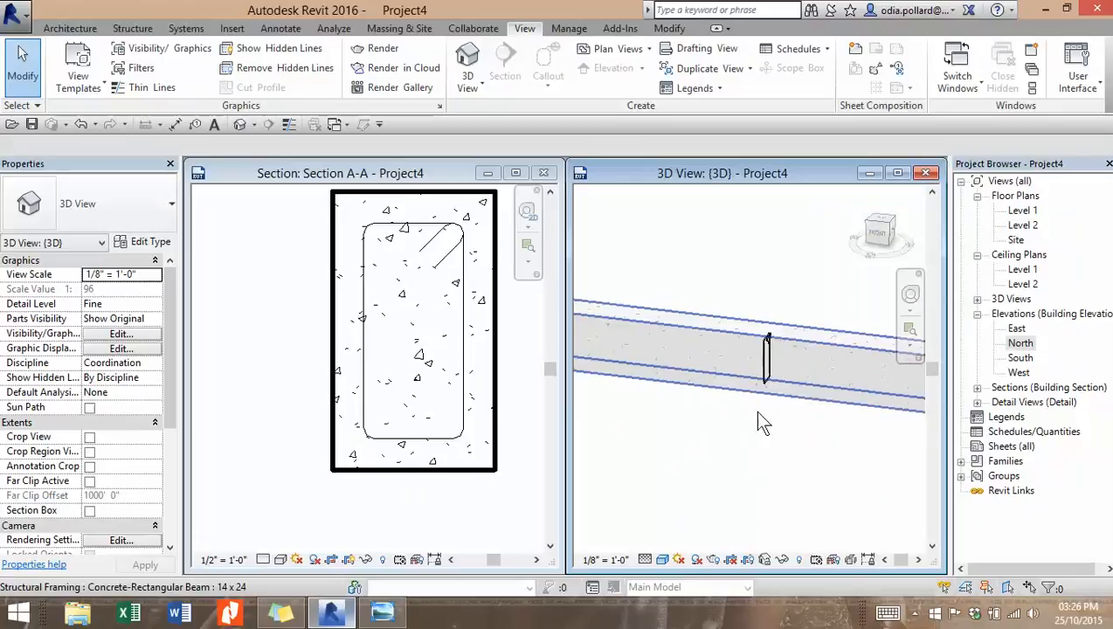
middle_drag(778, 445, 791, 397)
scroll(608, 349, up, 1)
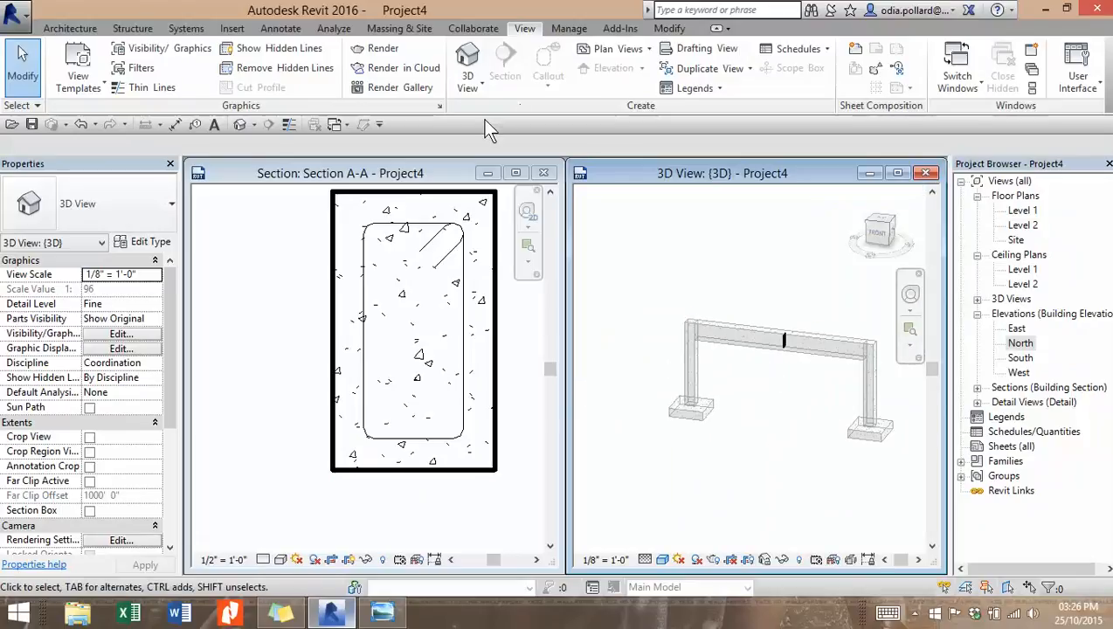
click(384, 614)
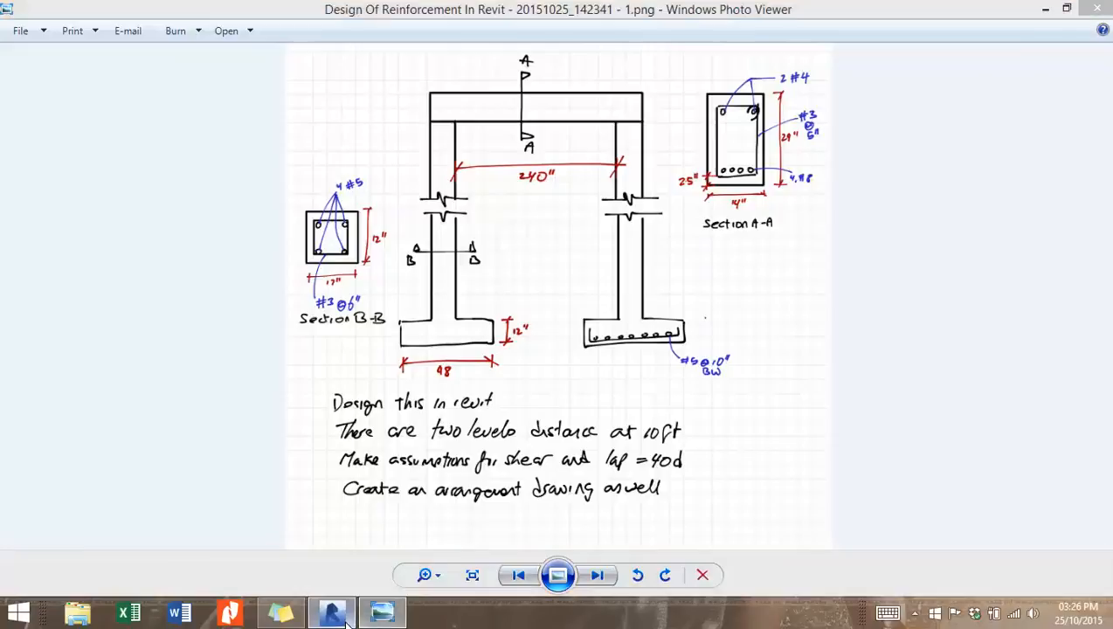
click(385, 614)
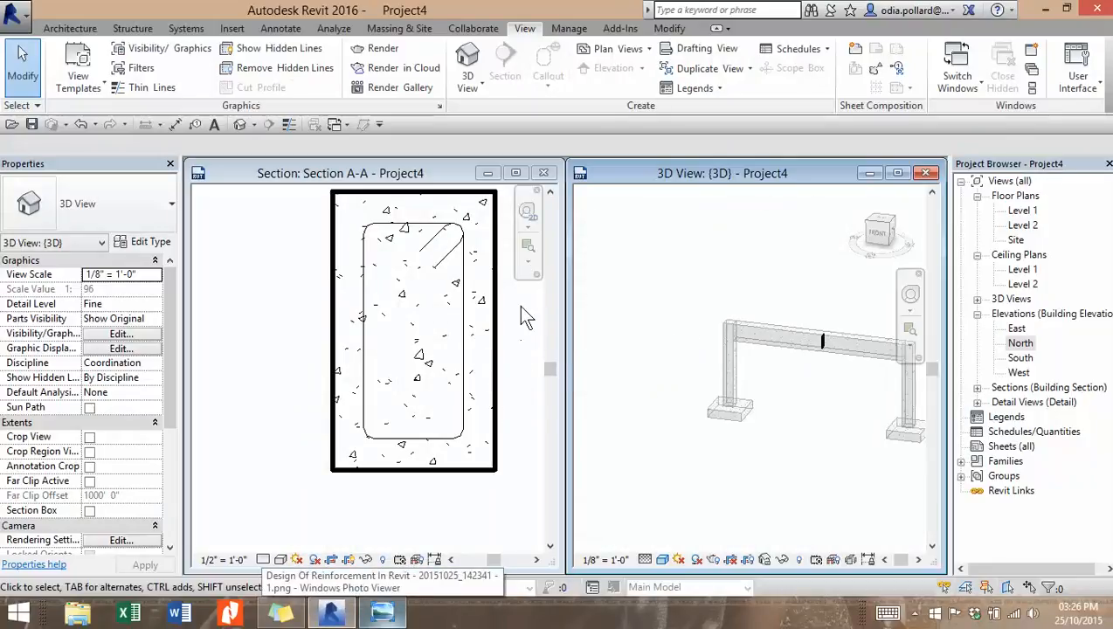
Step: Set the Section A-A stirrup's rebar set layout to Maximum Spacing with a spacing of 0' 5"
click(456, 186)
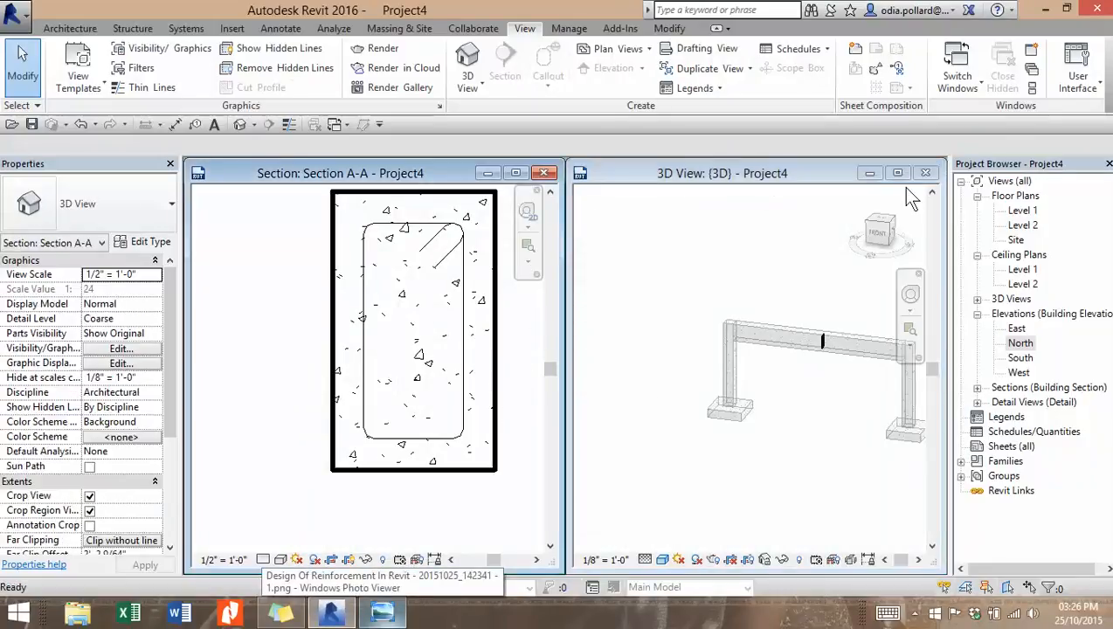
click(462, 347)
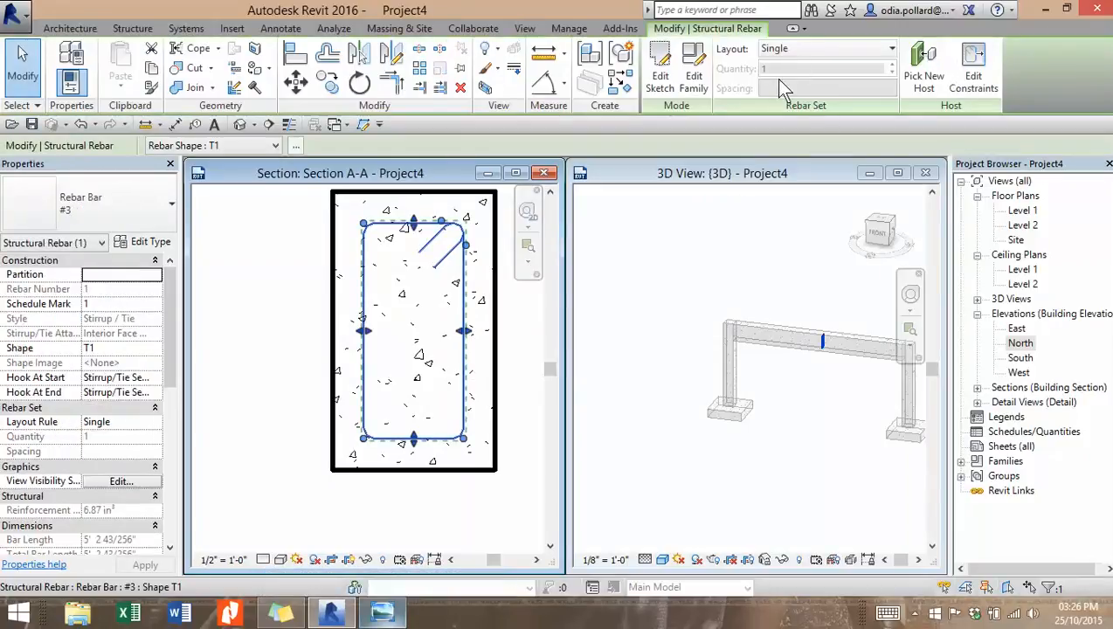
click(786, 48)
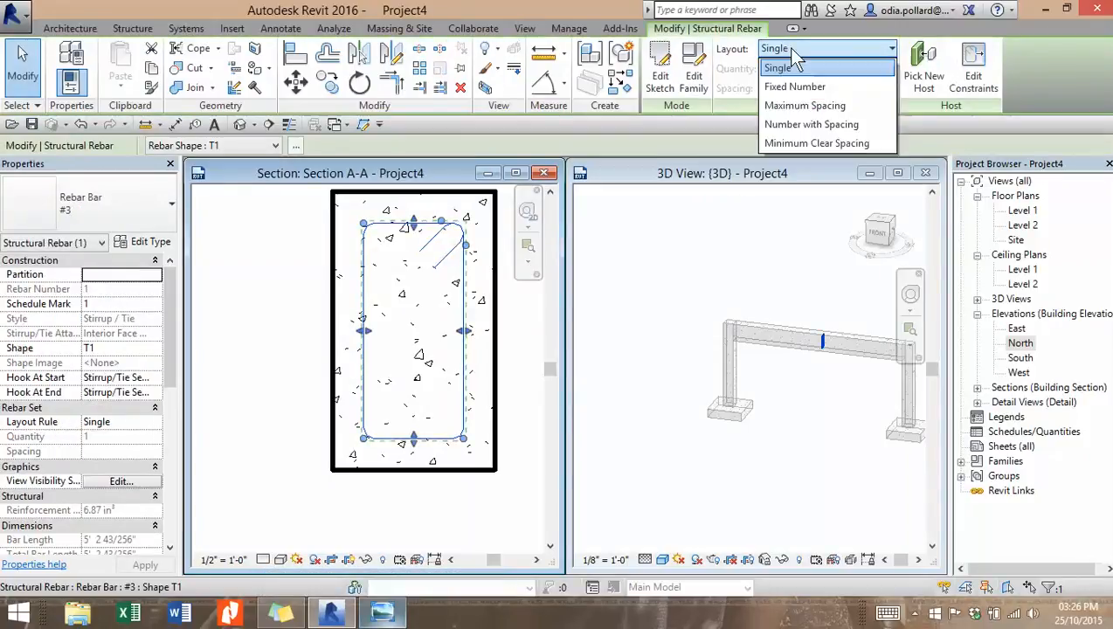
click(796, 107)
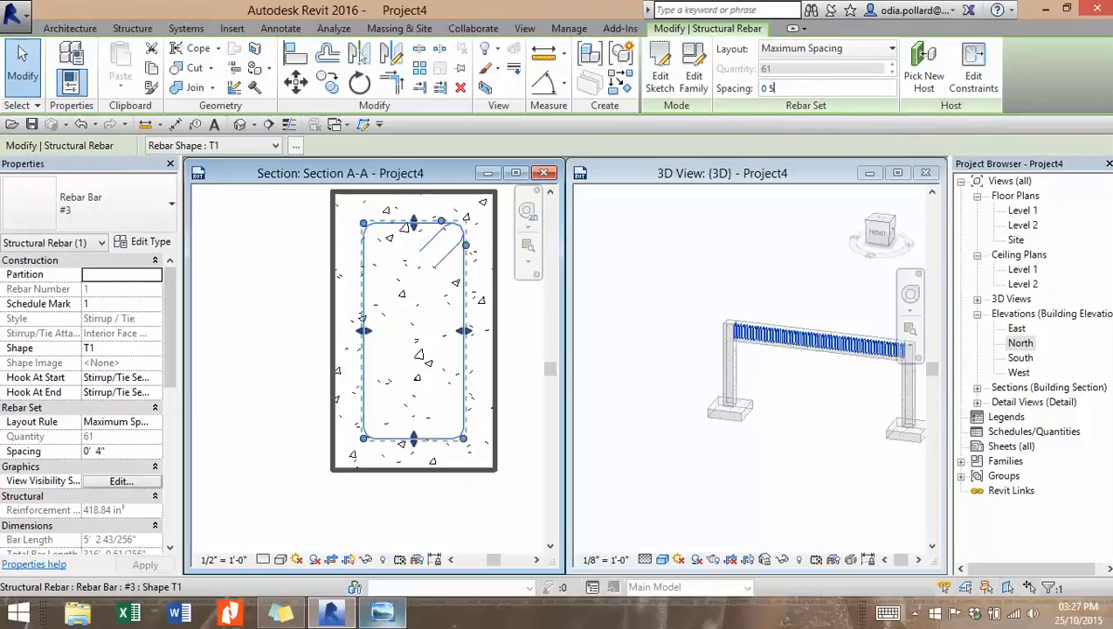
text(0 5)
key(Return)
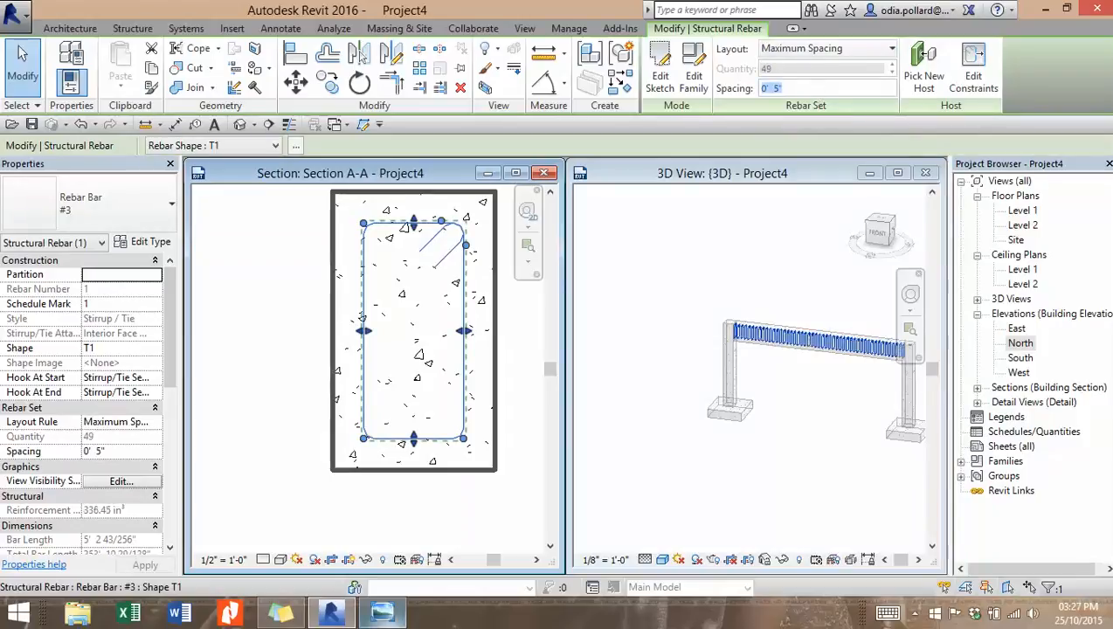
Step: Examine the stirrup set along the beam and at both column joints in the 3D view
click(697, 173)
scroll(797, 309, up, 3)
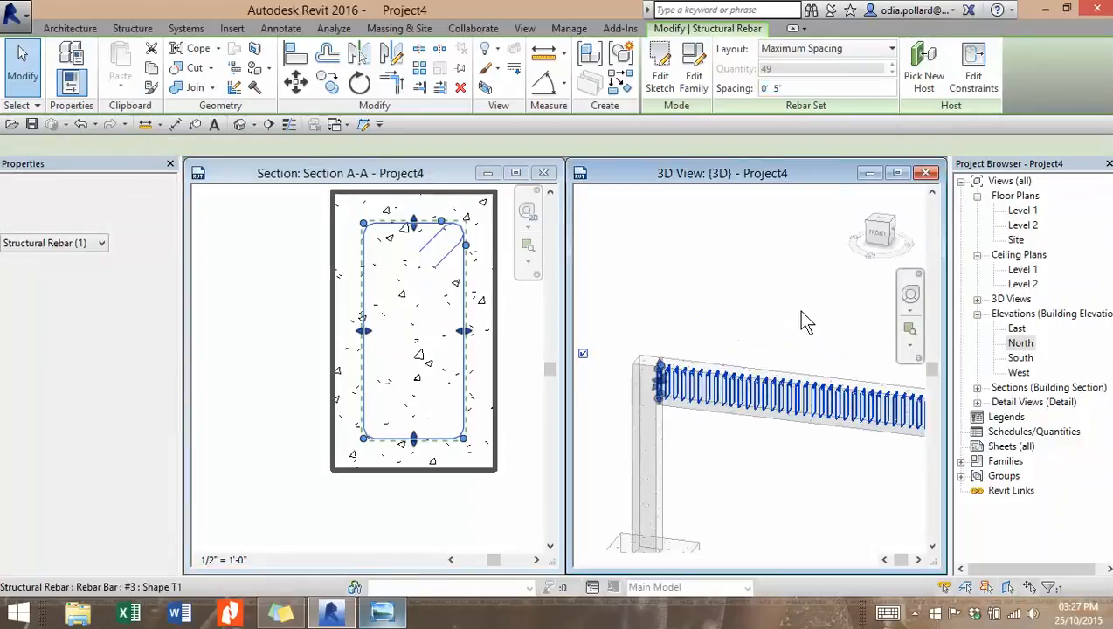
scroll(800, 311, up, 3)
middle_drag(801, 311, 774, 181)
scroll(749, 276, down, 1)
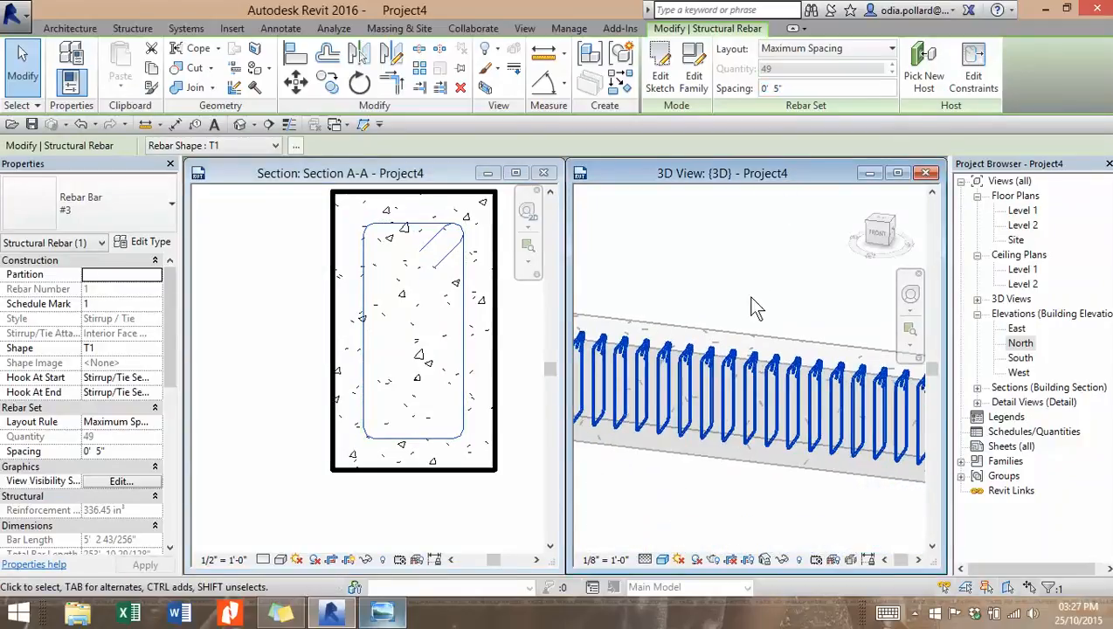
scroll(750, 298, down, 5)
middle_drag(750, 357, 676, 358)
scroll(724, 287, up, 2)
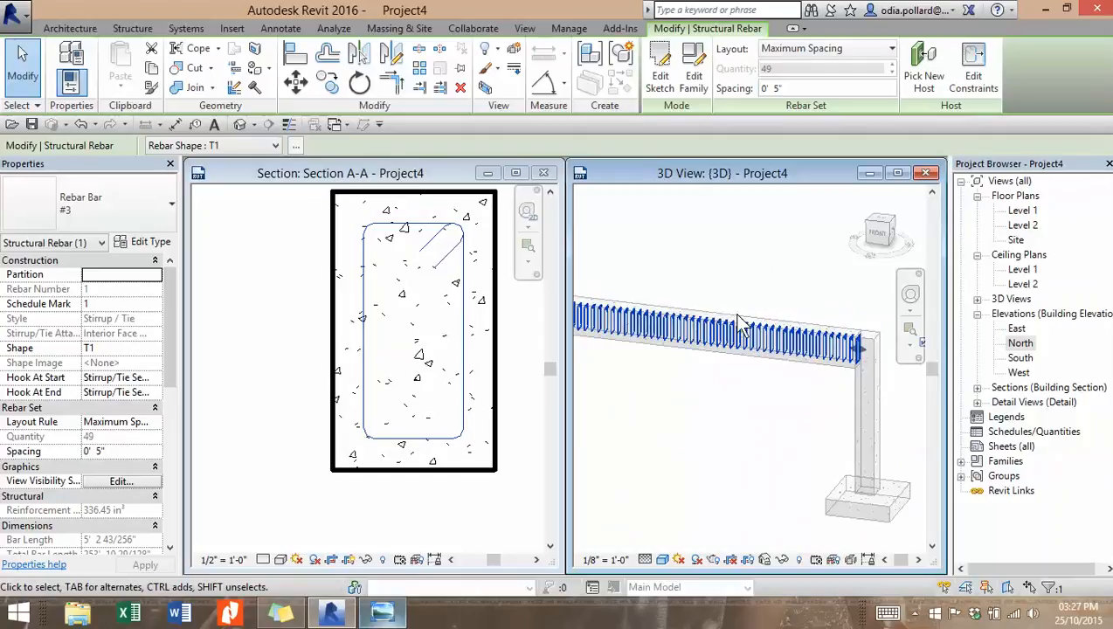
scroll(817, 351, up, 3)
scroll(825, 358, down, 2)
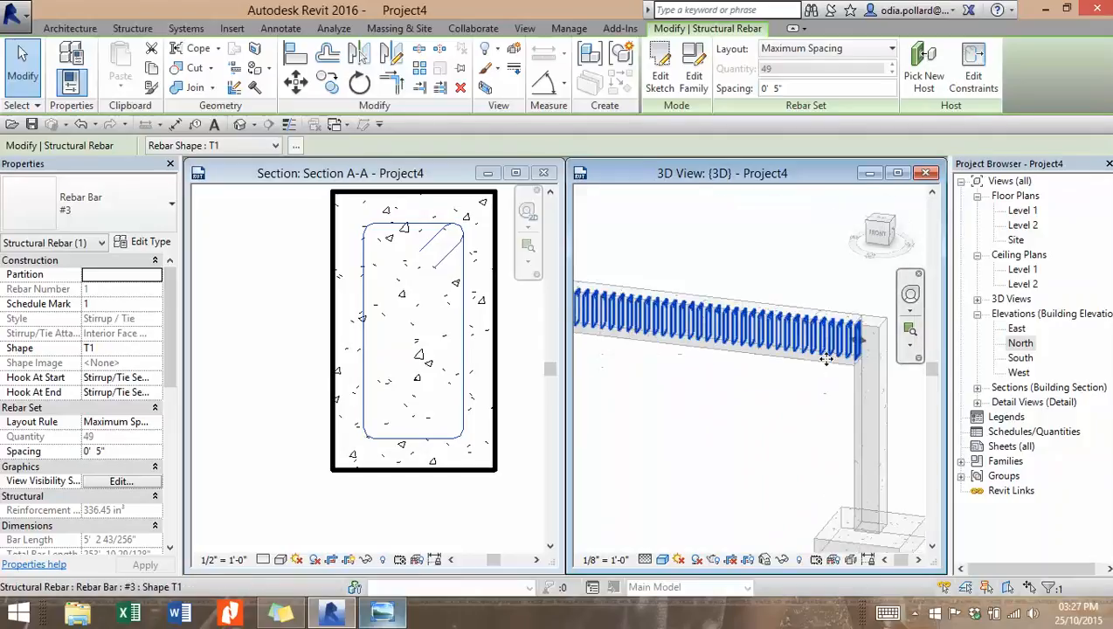
scroll(825, 359, down, 5)
scroll(755, 363, up, 7)
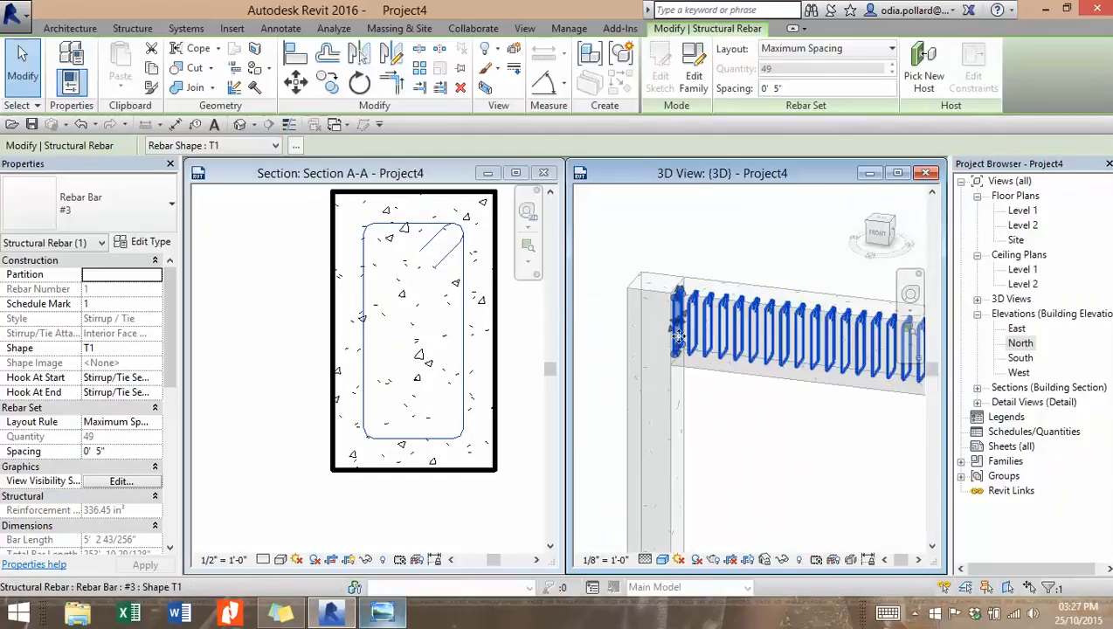
scroll(751, 302, down, 3)
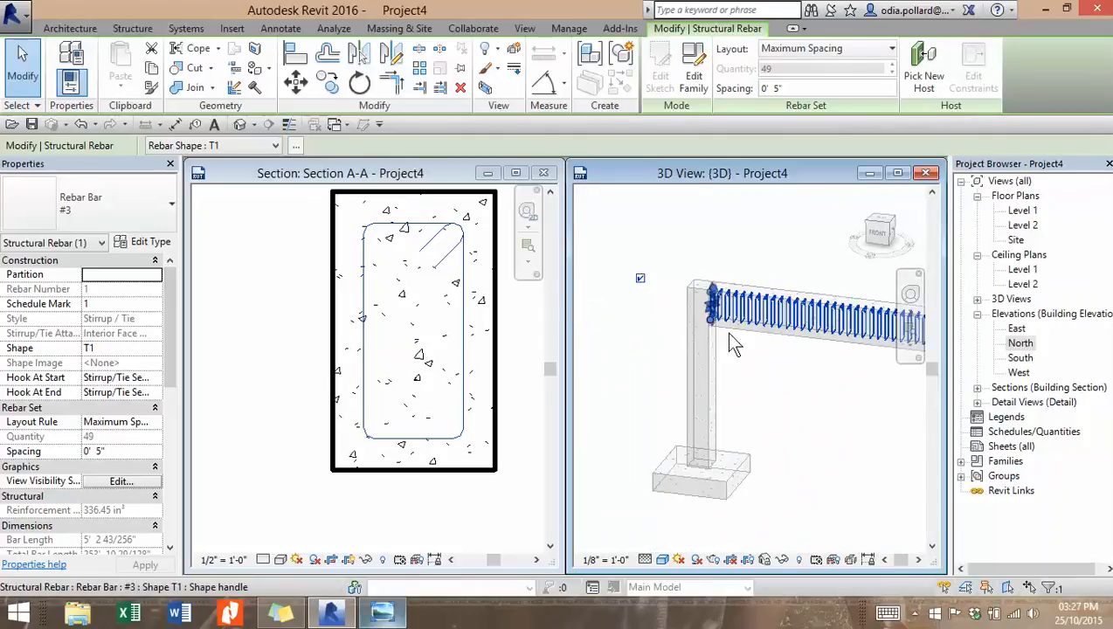
Step: Compare the stirrup layout with the hand sketch in Windows Photo Viewer, inspecting the end stirrups at both columns and clearing the selection
click(384, 613)
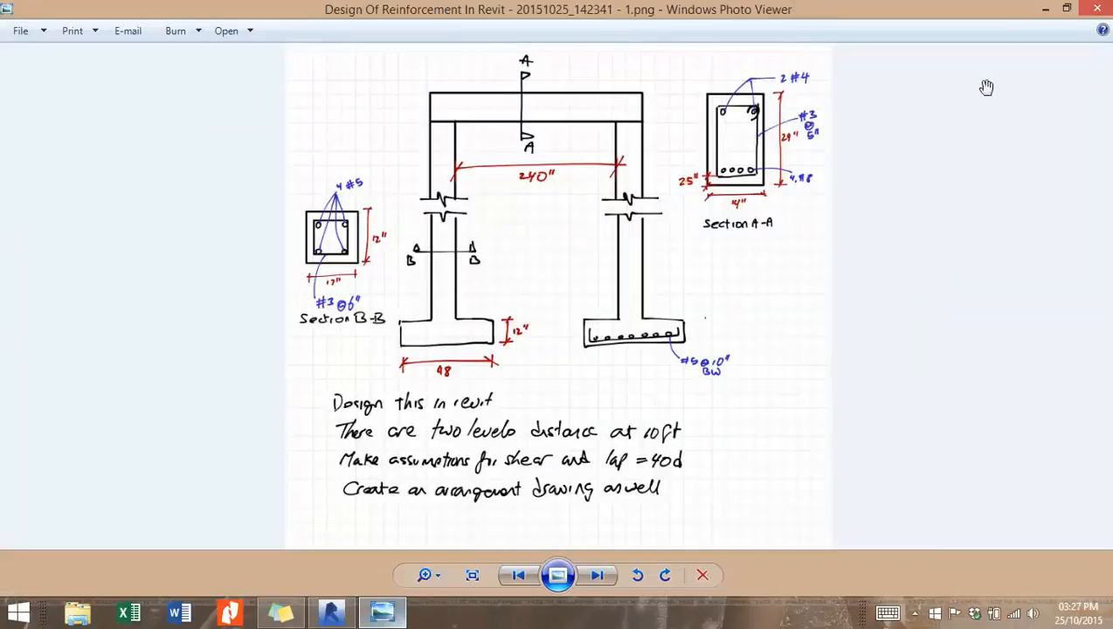
click(1047, 9)
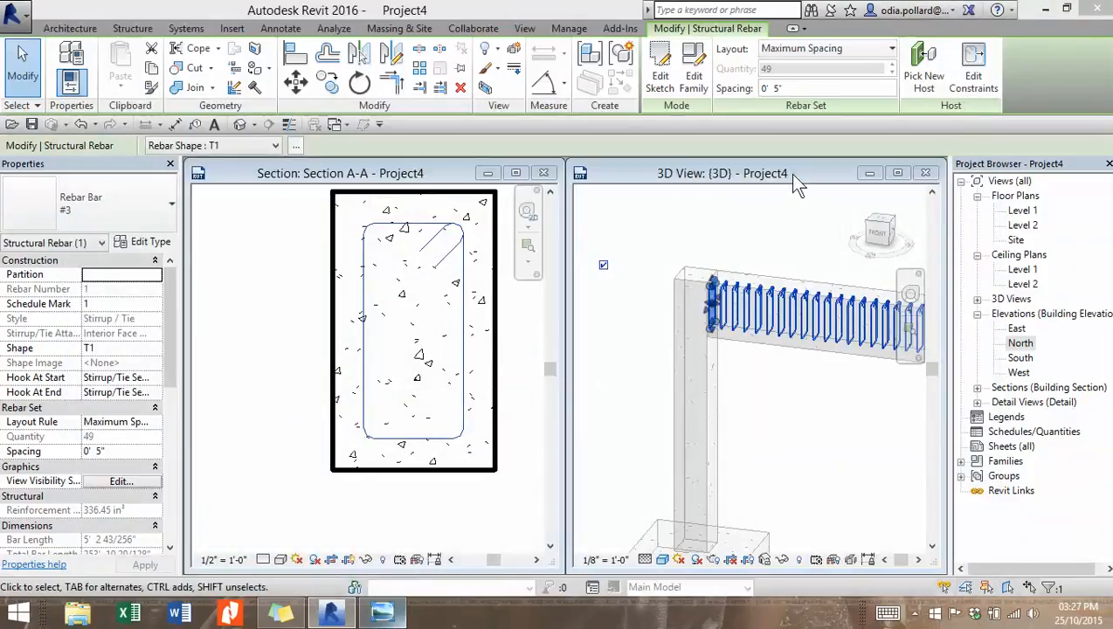
mouse_move(770, 347)
shift+middle_down()
mouse_move(812, 373)
mouse_move(670, 350)
mouse_move(790, 343)
shift+middle_up()
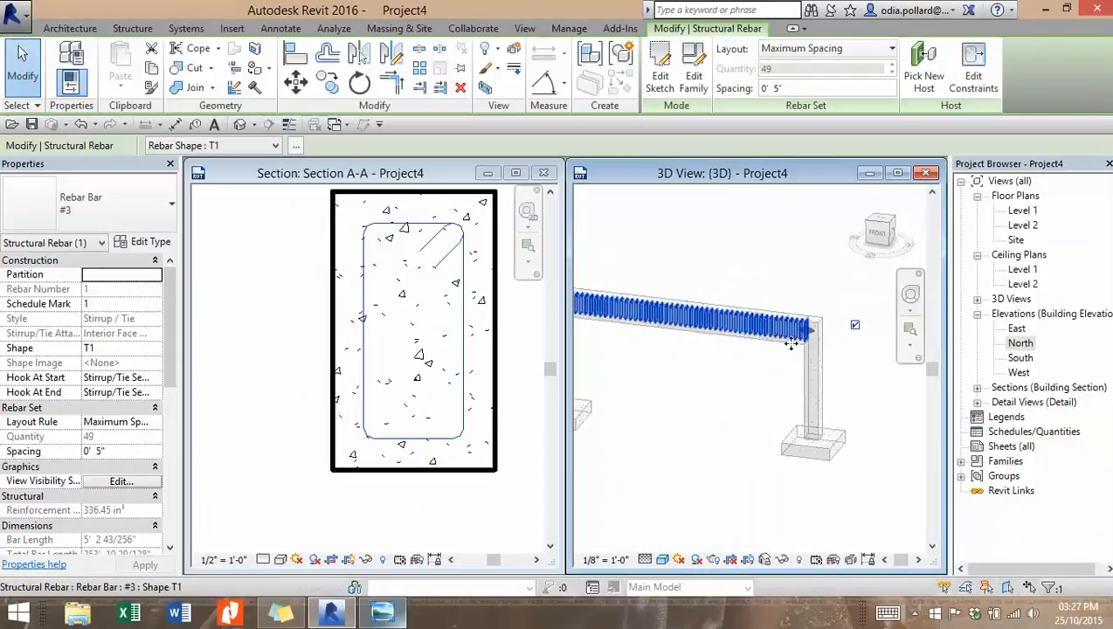
scroll(790, 344, up, 2)
scroll(647, 365, down, 2)
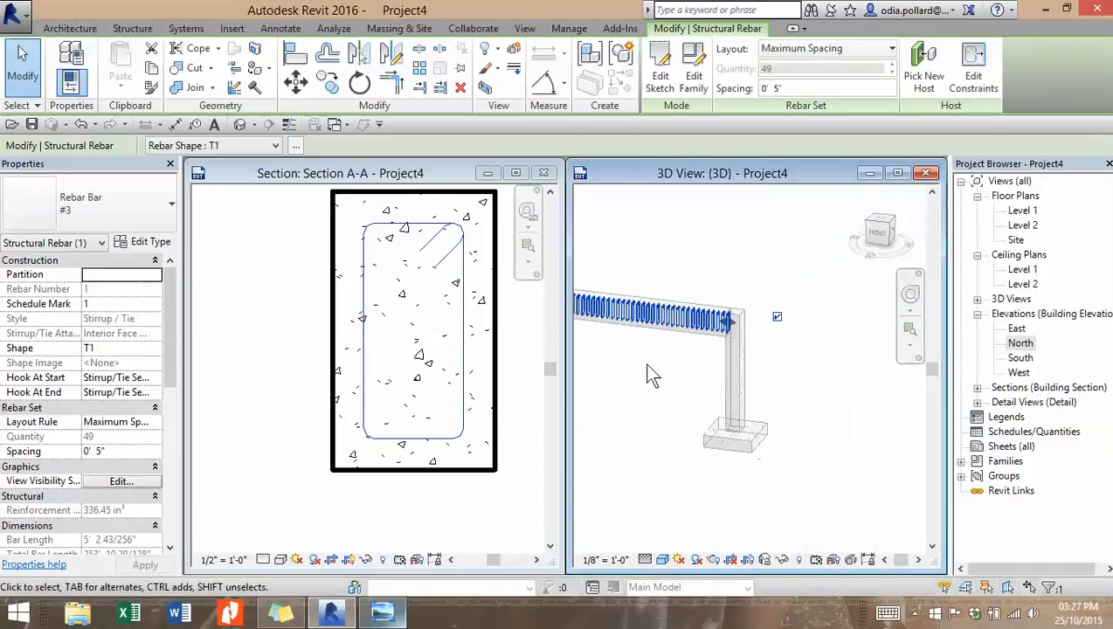
shift+middle_drag(650, 374, 664, 323)
scroll(629, 361, up, 4)
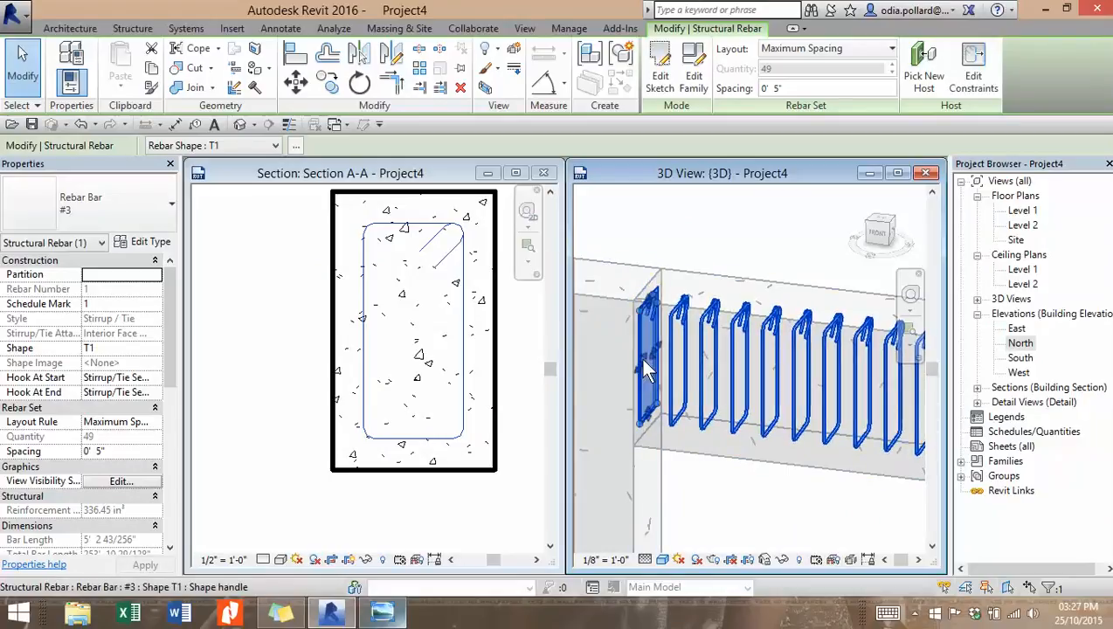
scroll(641, 340, down, 5)
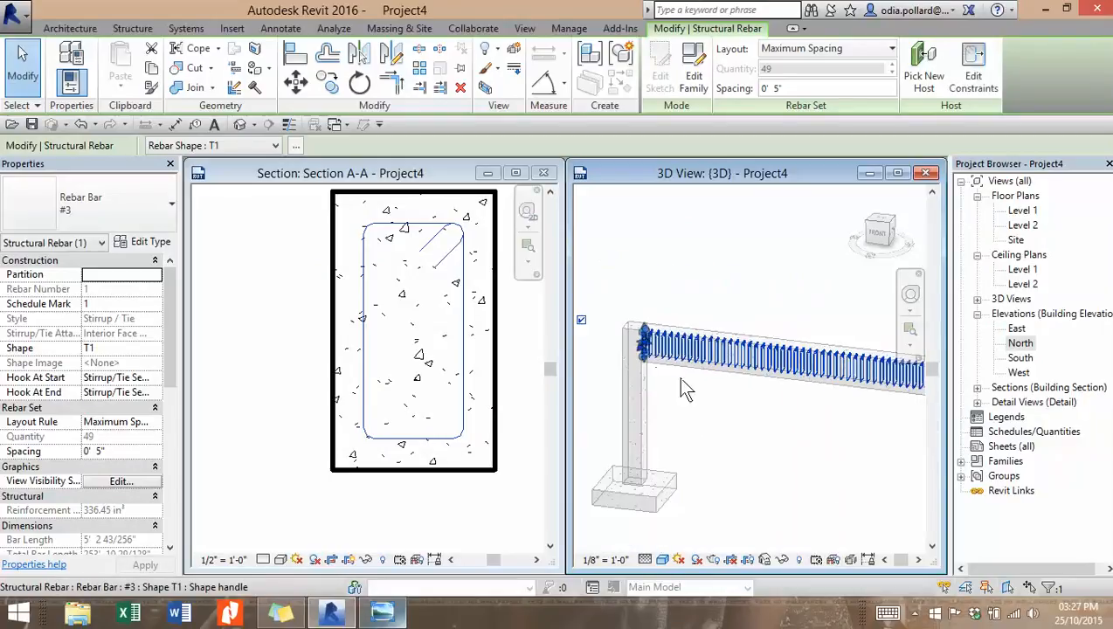
middle_drag(686, 390, 877, 330)
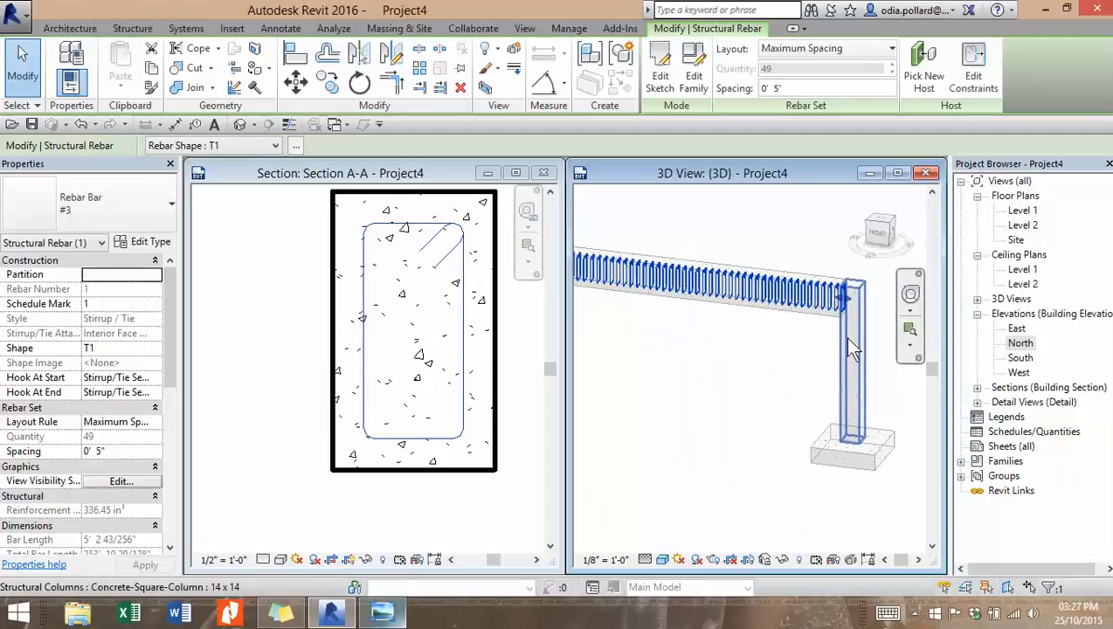
scroll(853, 348, down, 5)
middle_drag(714, 344, 775, 398)
click(640, 340)
scroll(506, 321, up, 4)
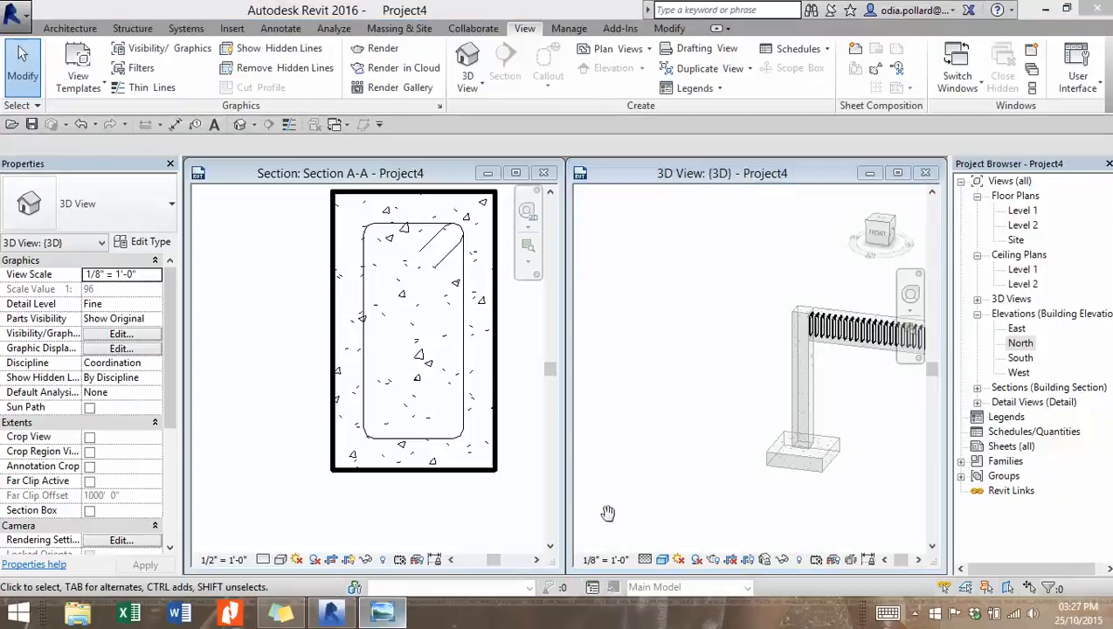
Step: Check the beam's longitudinal bars on the hand sketch, and set the Section A-A view's detail level to Fine
click(382, 613)
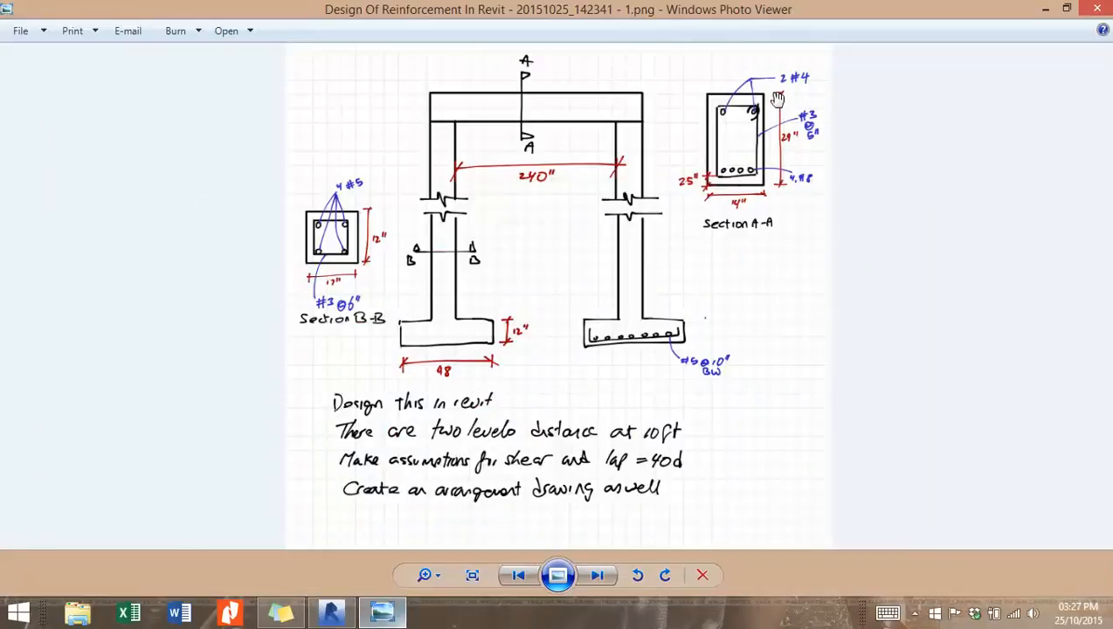
click(1048, 9)
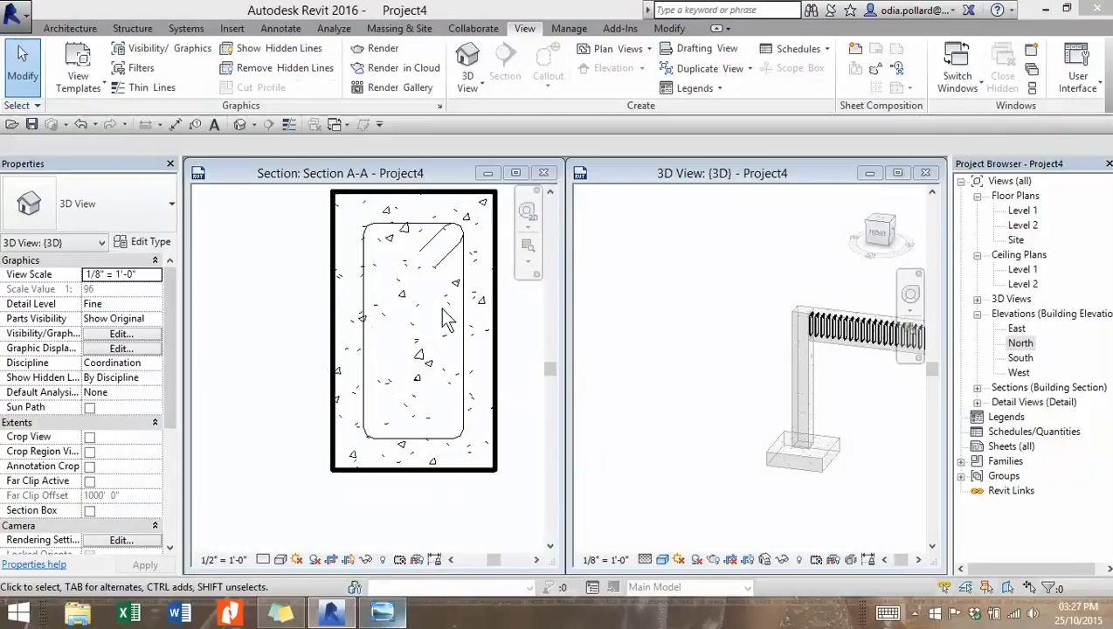
click(423, 166)
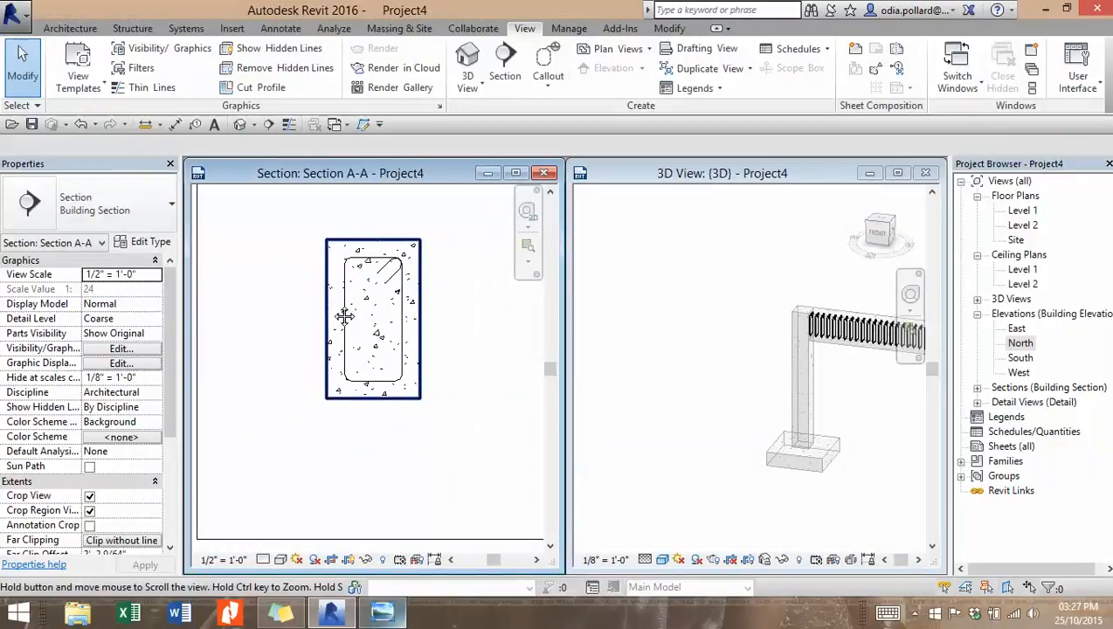
scroll(355, 398, up, 2)
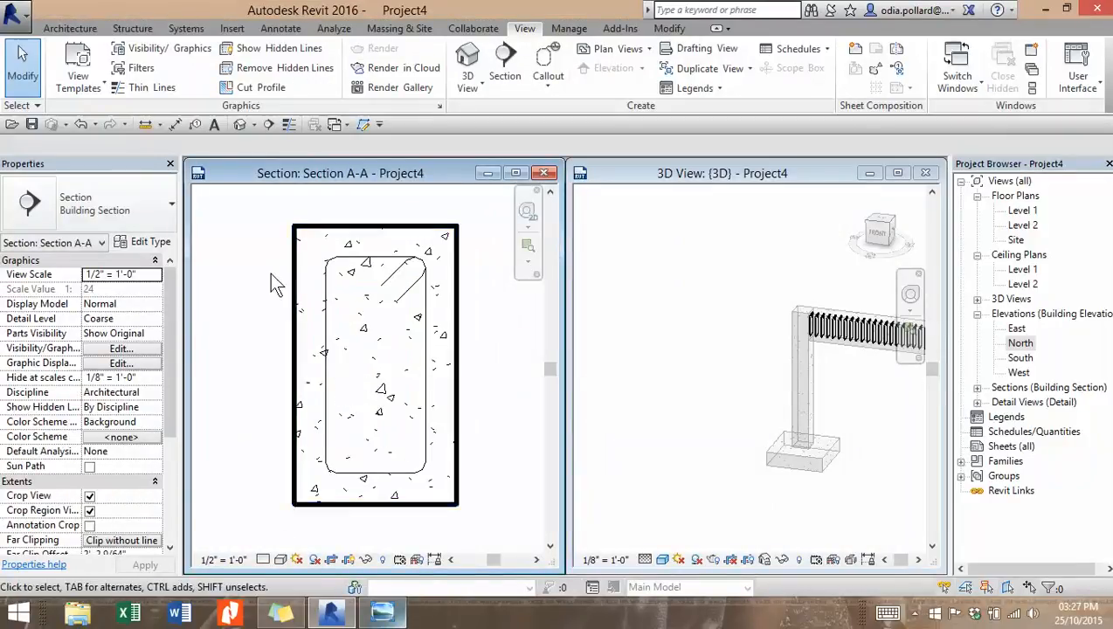
click(262, 559)
click(310, 543)
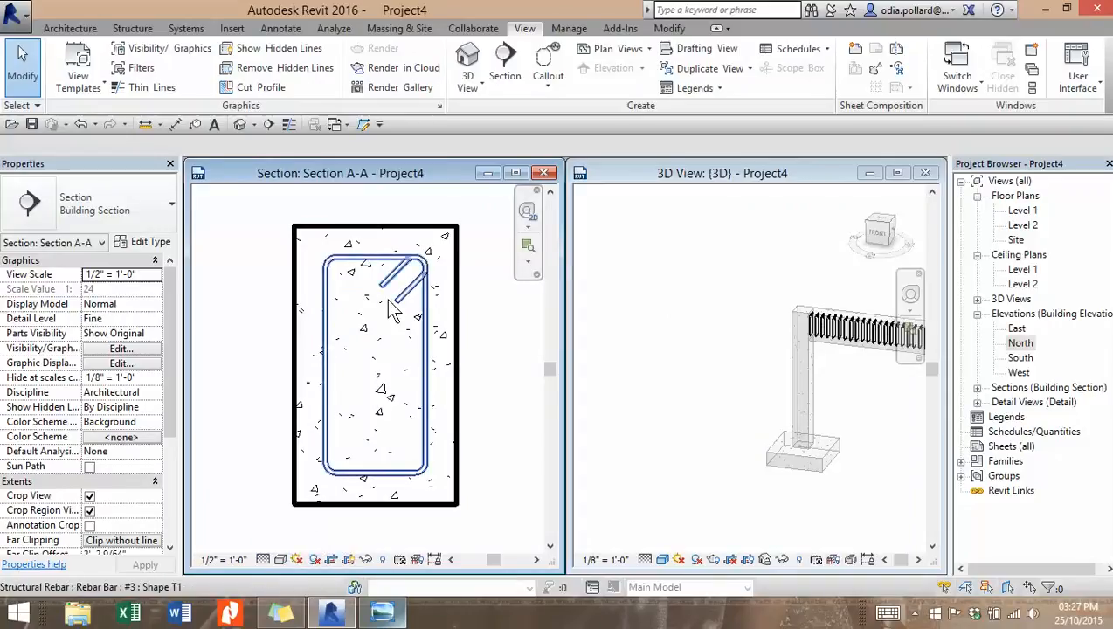
scroll(475, 406, down, 1)
scroll(476, 406, down, 1)
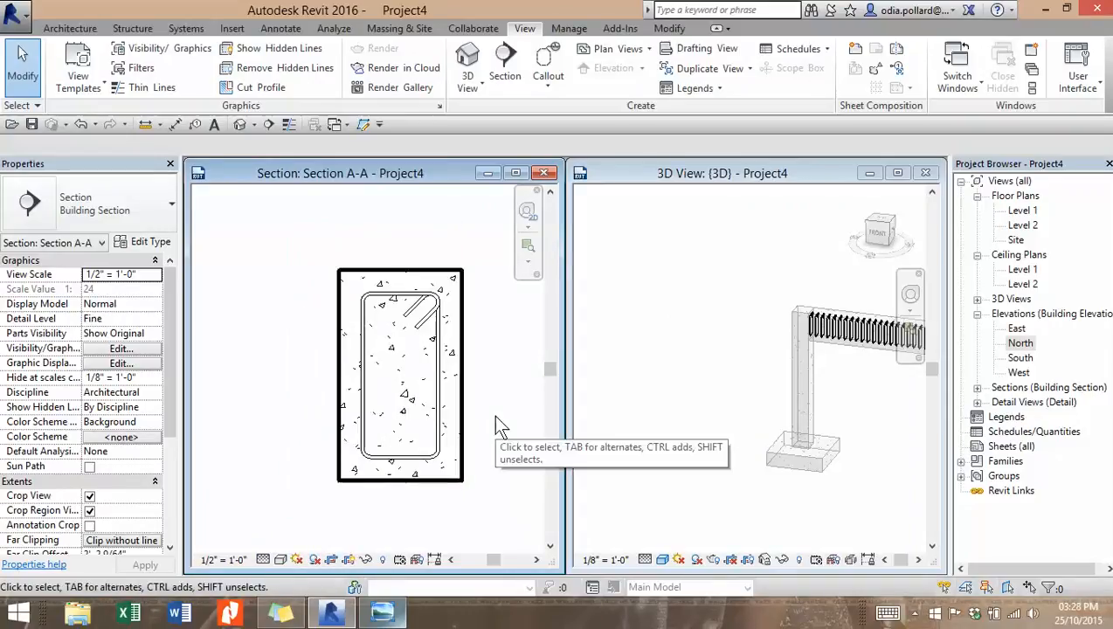
Step: Place a fixed-number set of four straight #8 bars, shape 00, perpendicular to cover, along the stirrup's bottom leg in Section A-A
middle_drag(494, 416, 459, 381)
scroll(386, 339, up, 2)
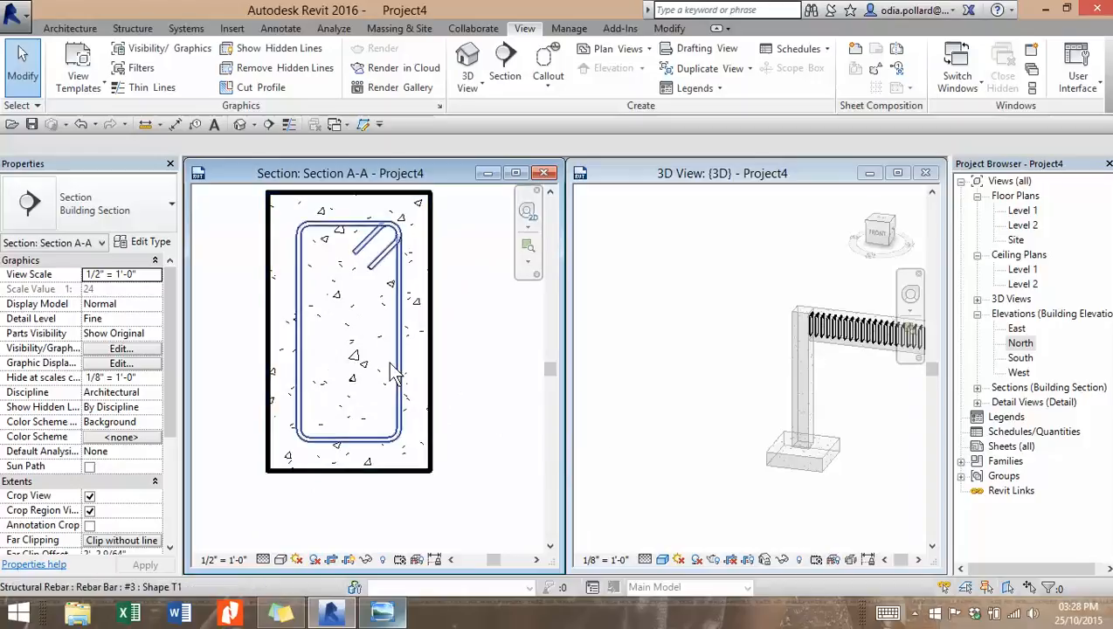
click(432, 378)
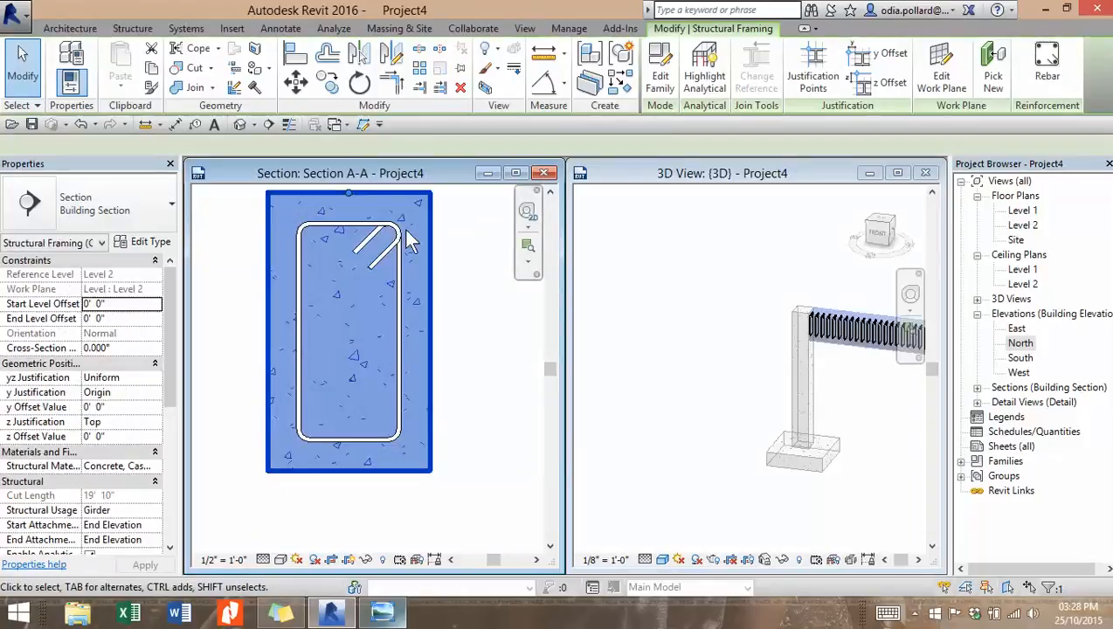
click(1049, 72)
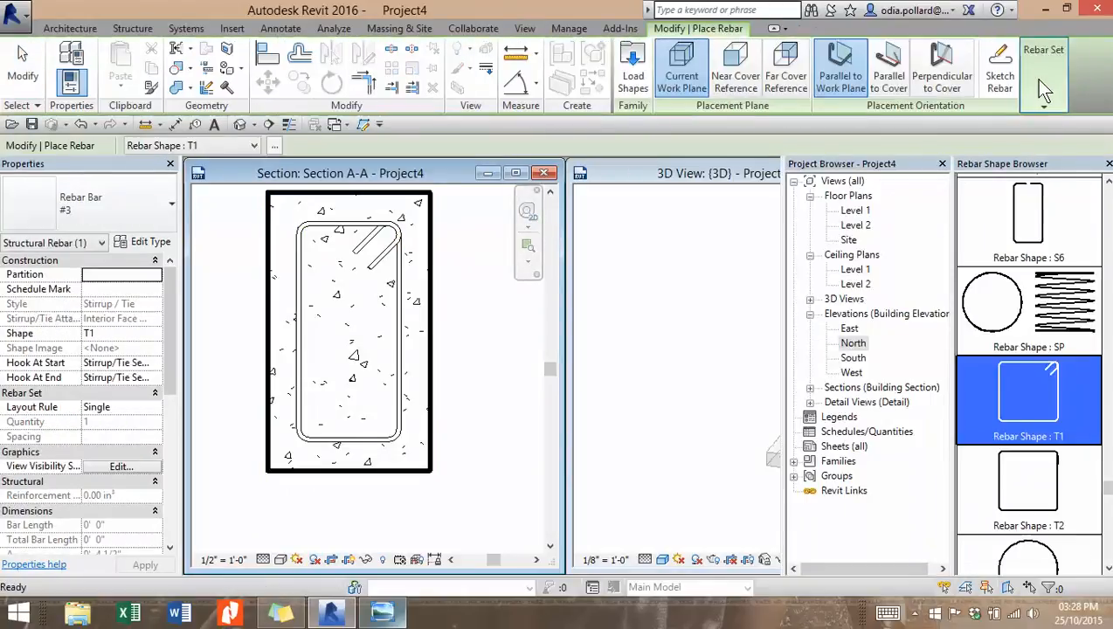
drag(1107, 487, 1107, 194)
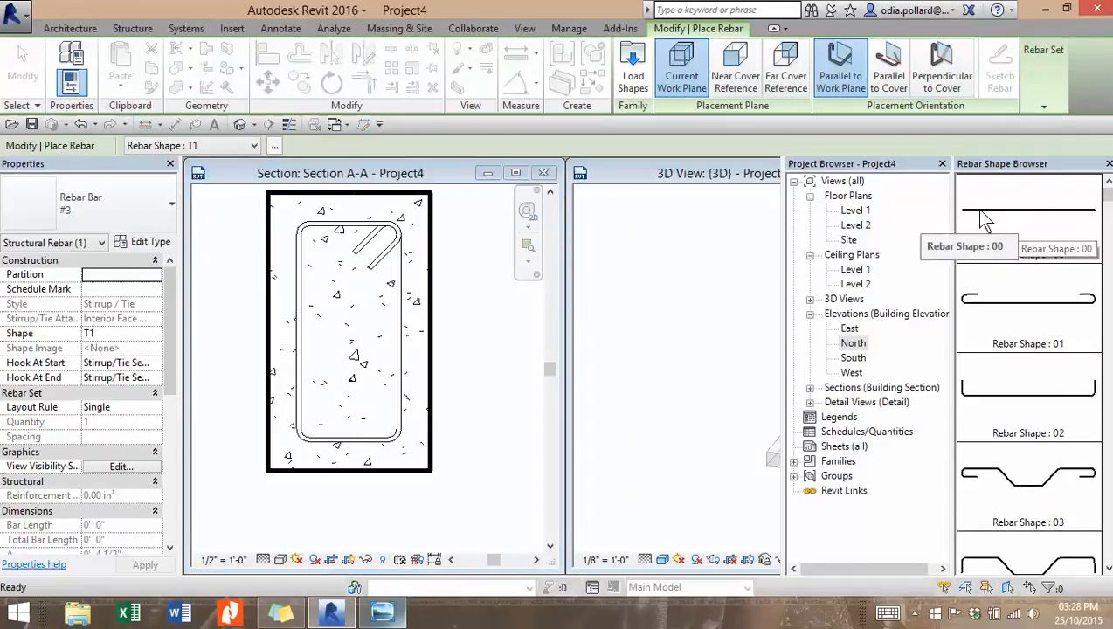
click(1050, 221)
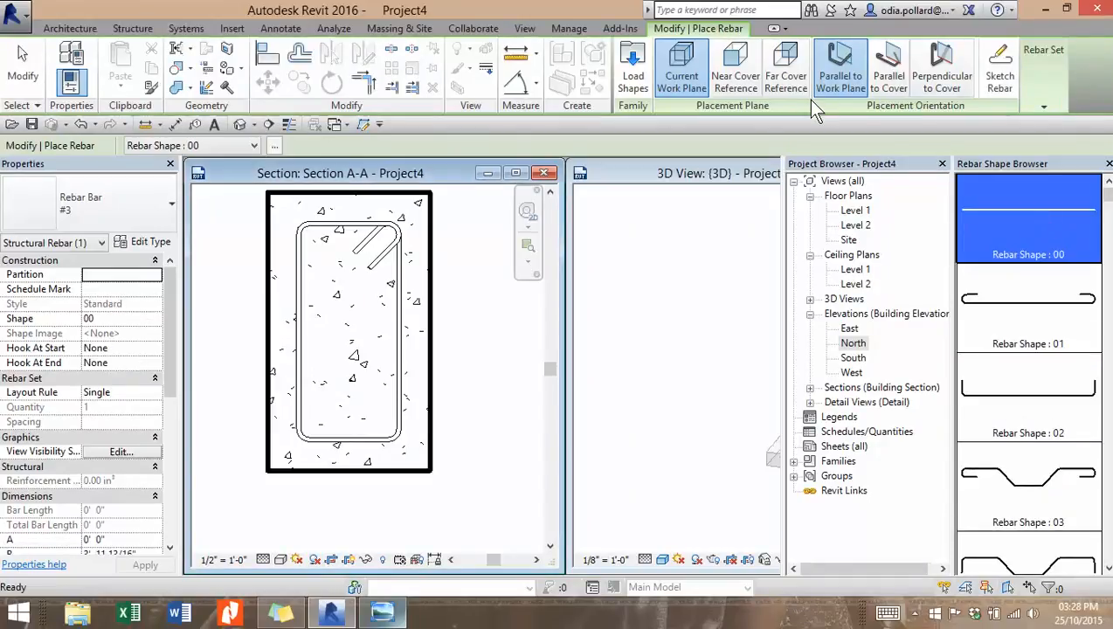
click(152, 218)
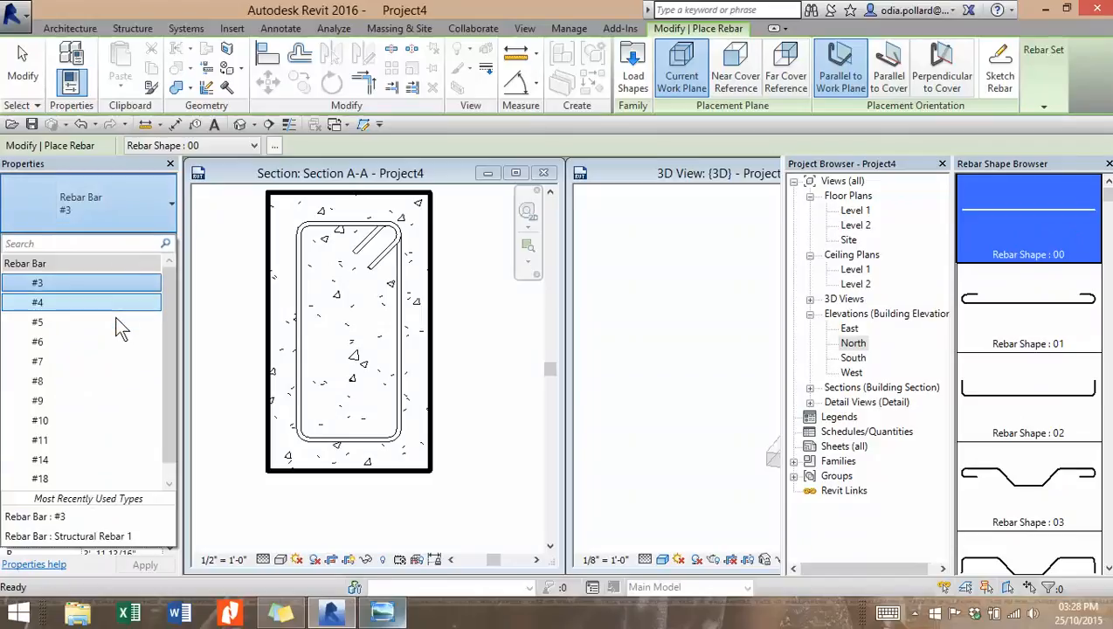
click(105, 385)
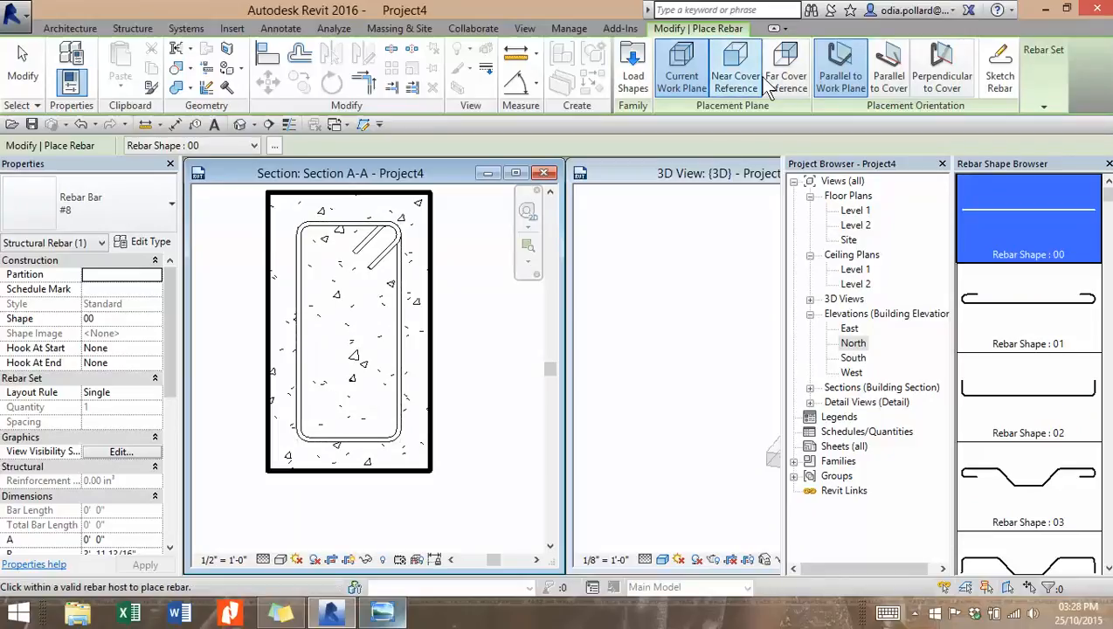
click(940, 71)
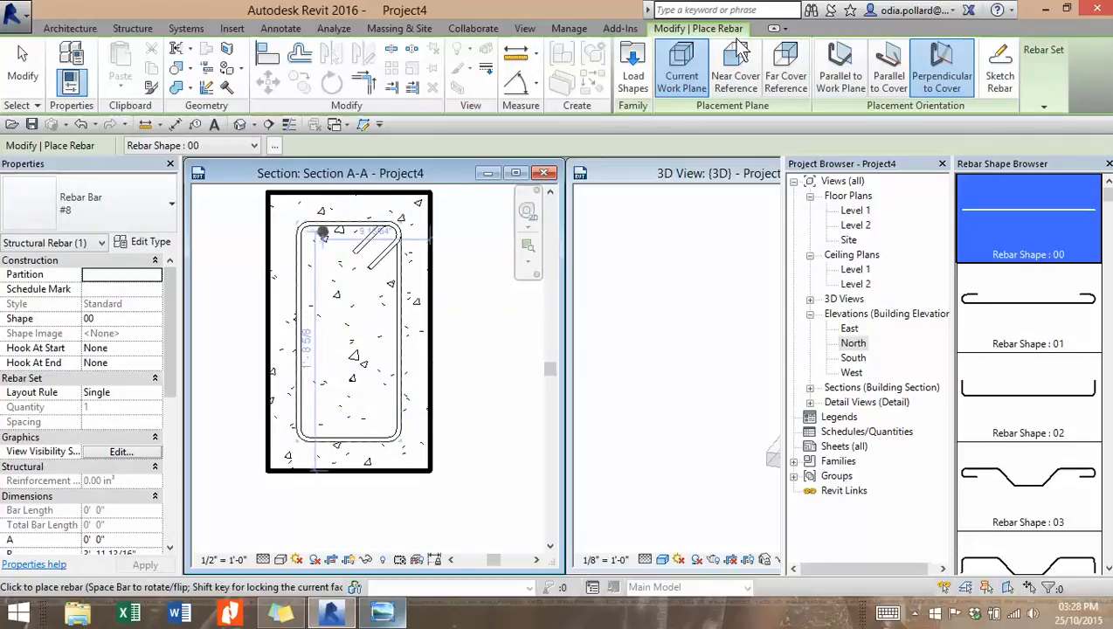
click(1055, 104)
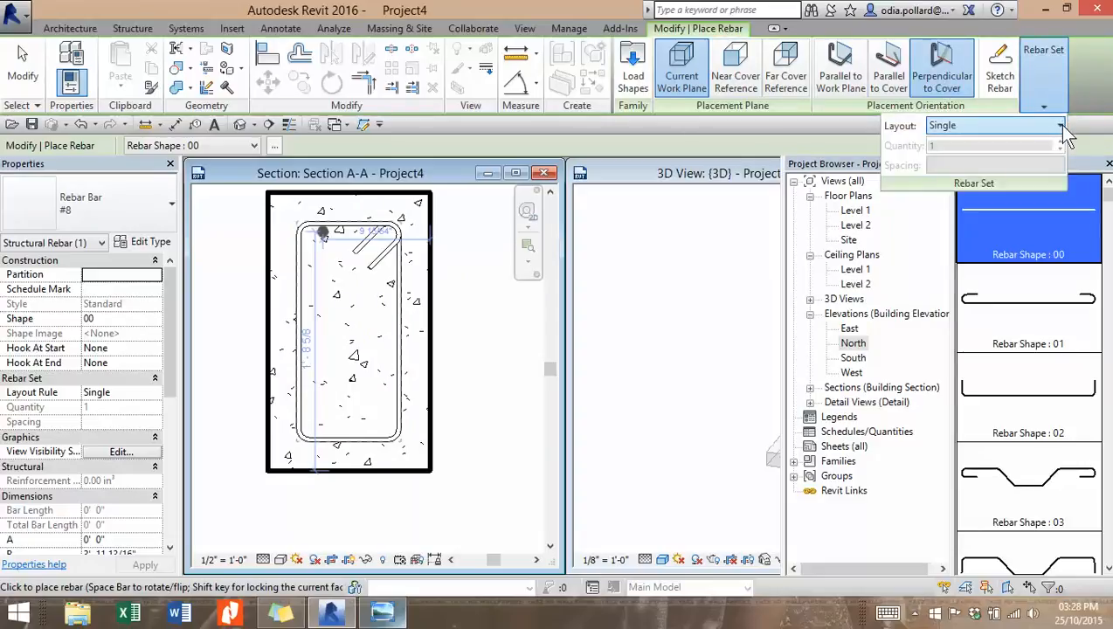
click(1057, 125)
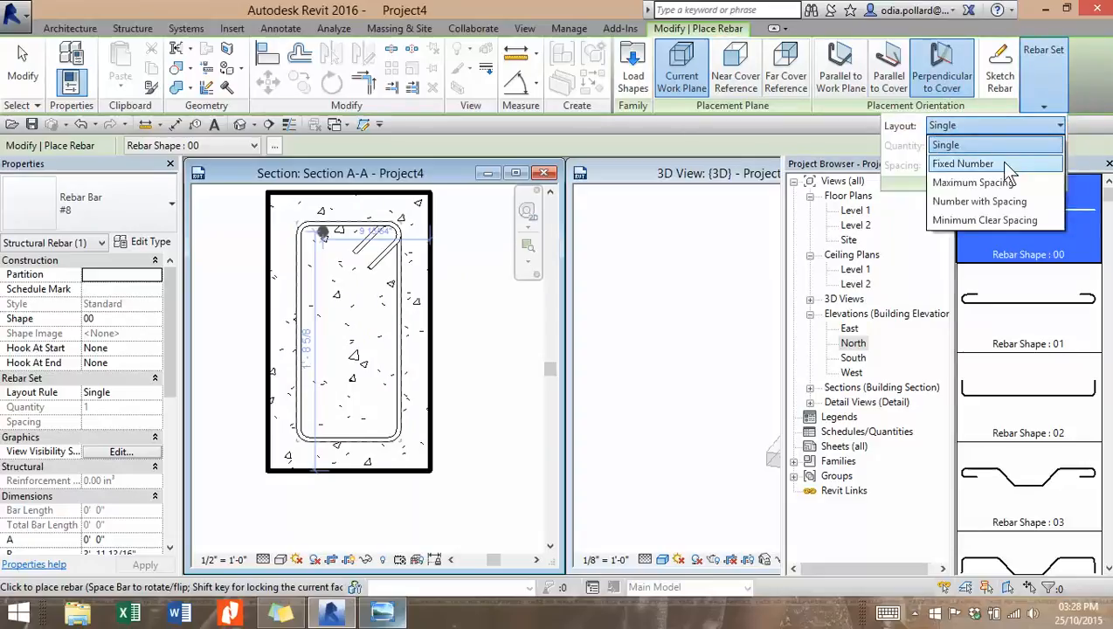
click(1004, 164)
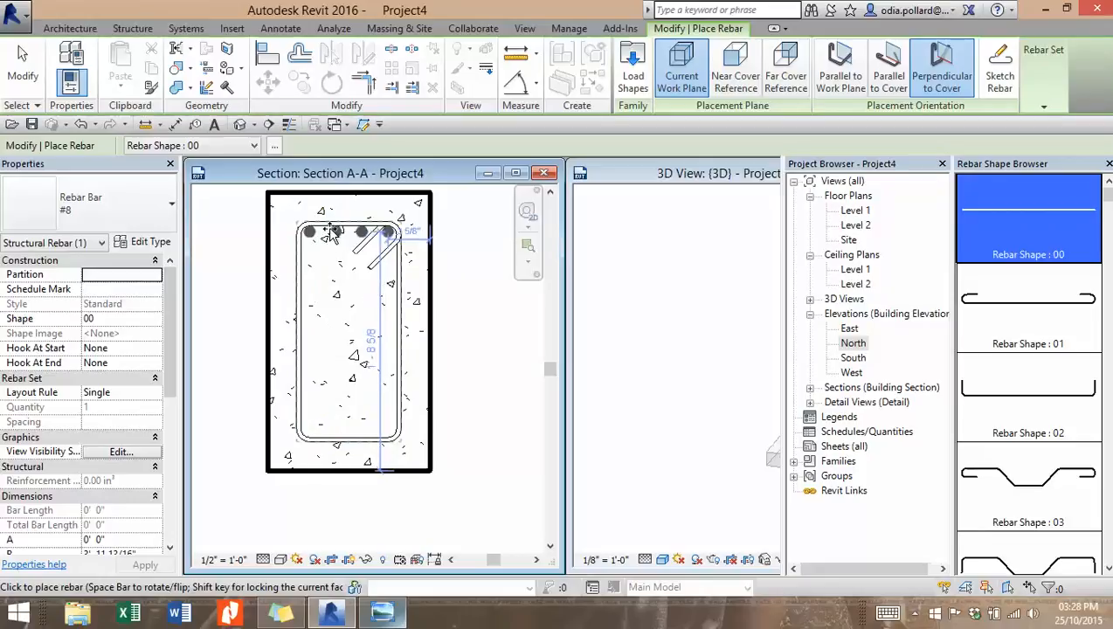
click(354, 437)
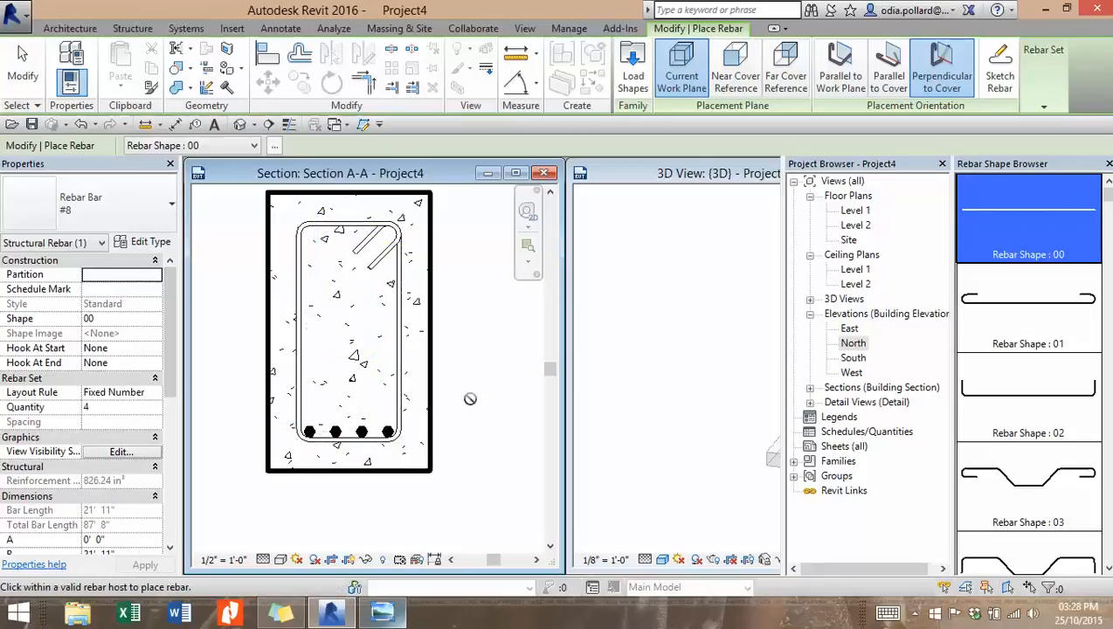
Step: Place a fixed-number set of two straight #4 bars in the stirrup's top corners and finish placing rebar
scroll(475, 418, down, 5)
middle_drag(489, 415, 402, 420)
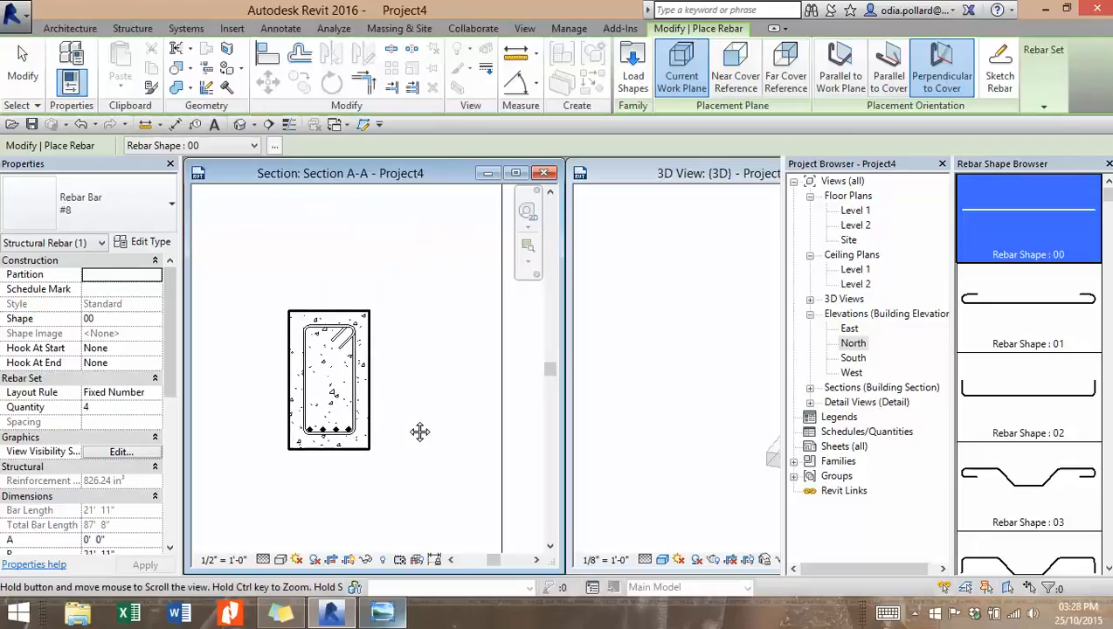
scroll(401, 406, up, 2)
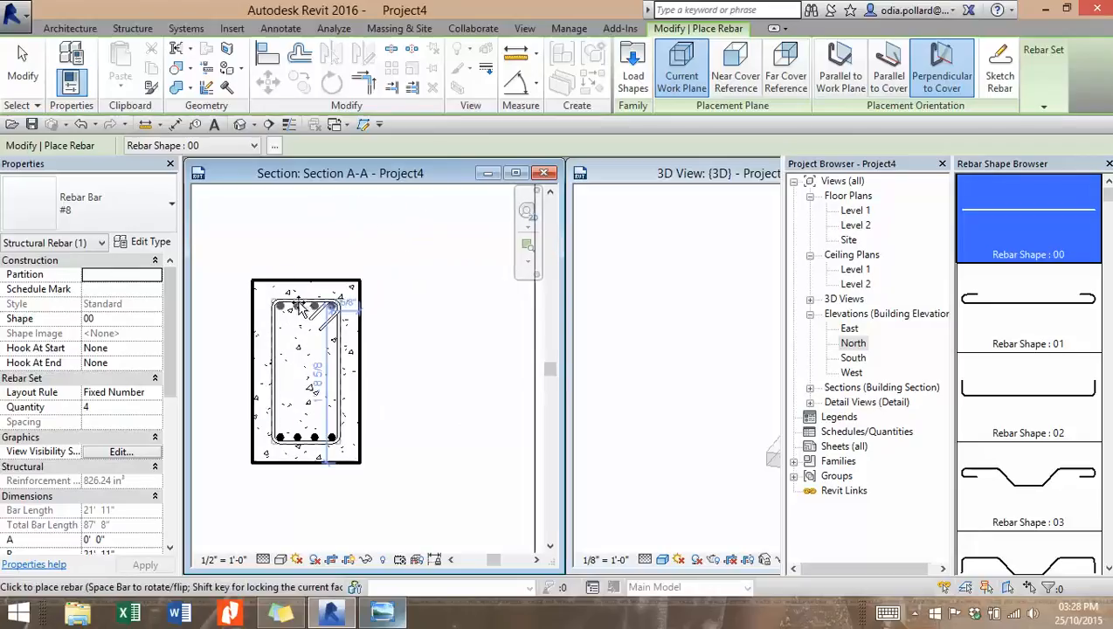
click(154, 408)
click(155, 410)
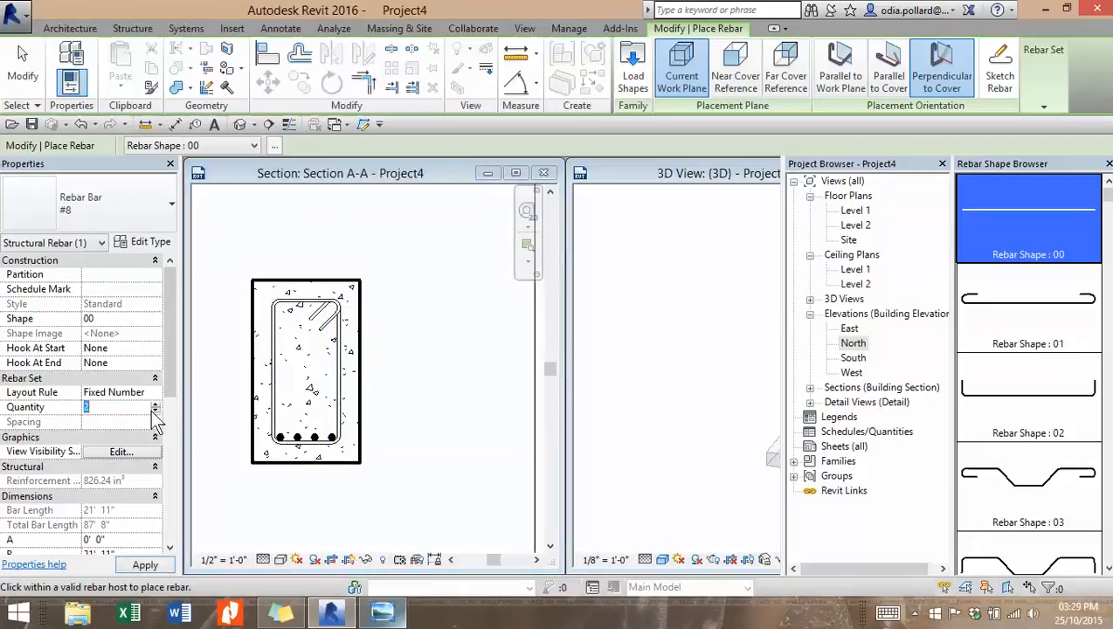
click(162, 214)
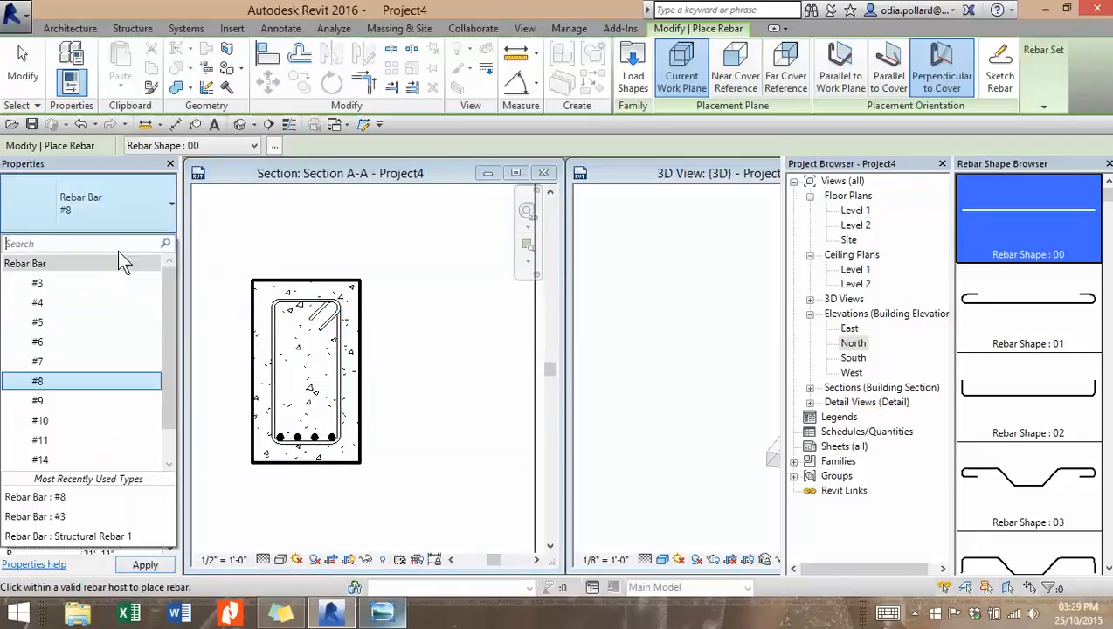
click(95, 311)
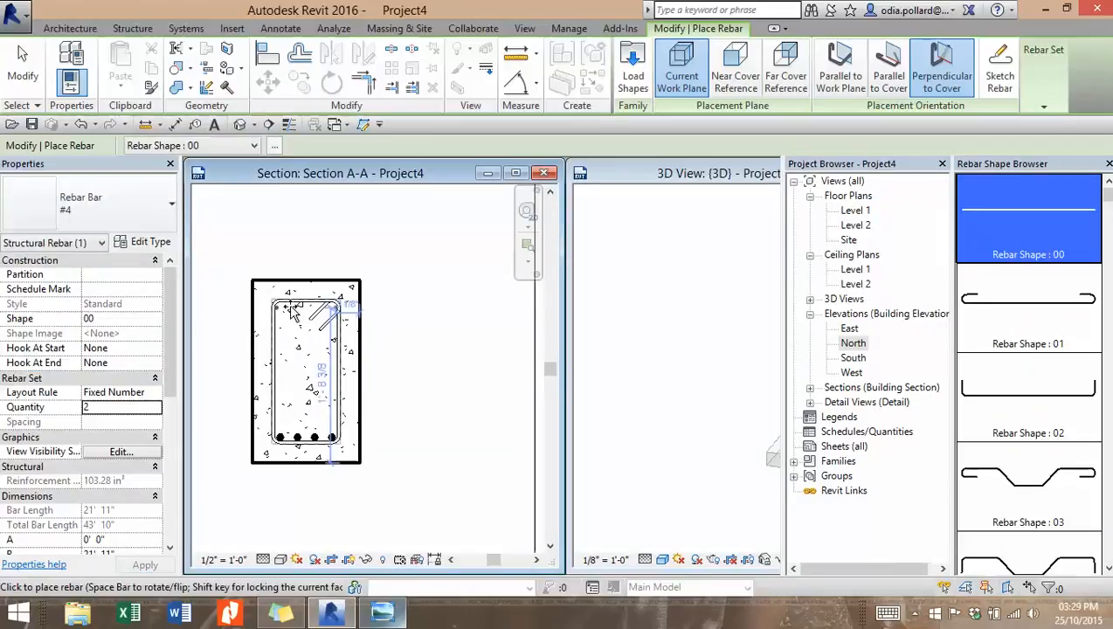
scroll(297, 311, up, 4)
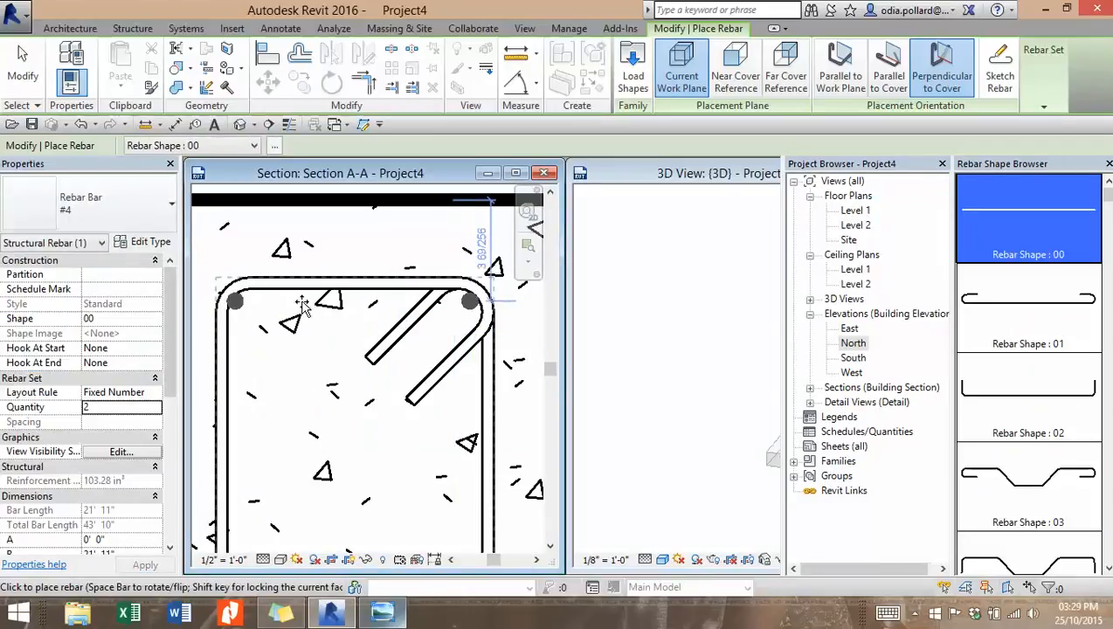
scroll(301, 302, down, 5)
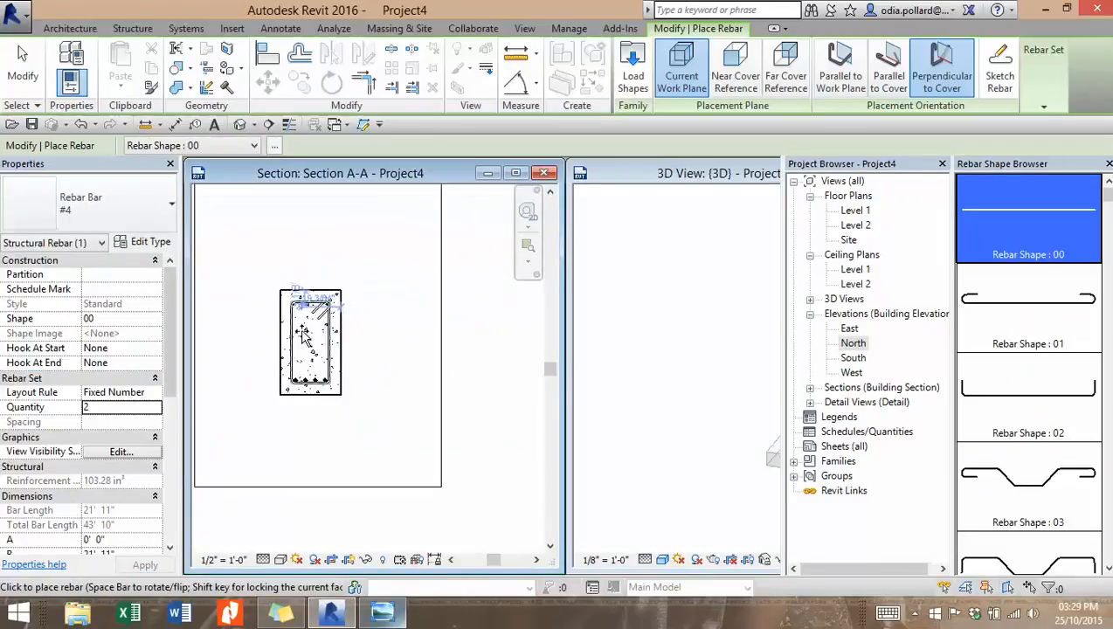
scroll(312, 320, up, 2)
scroll(314, 318, up, 2)
scroll(317, 316, down, 2)
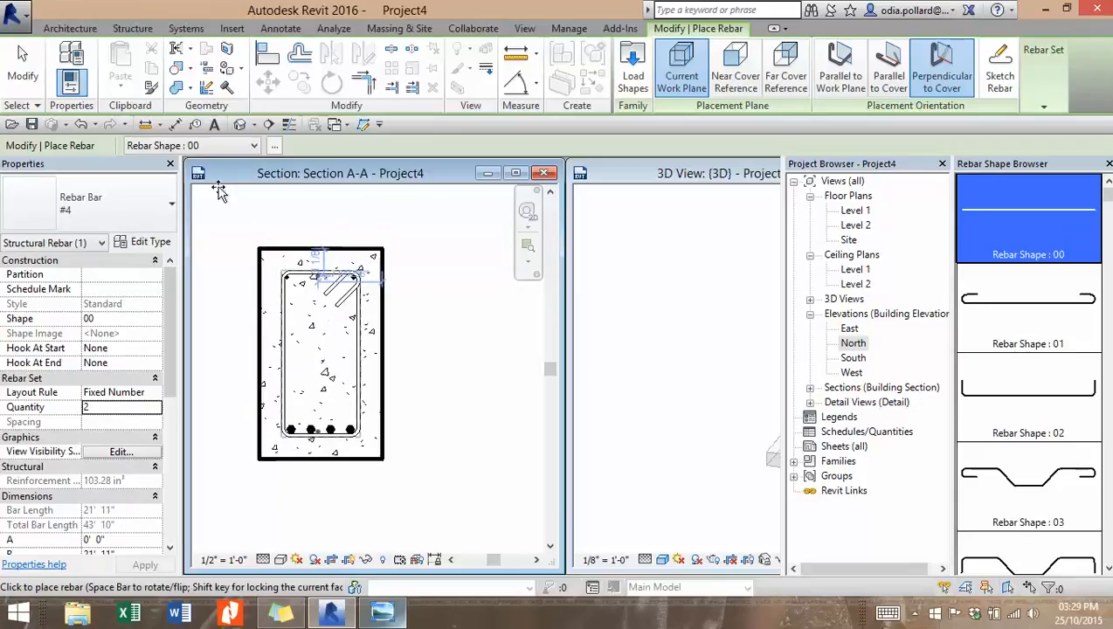
click(25, 79)
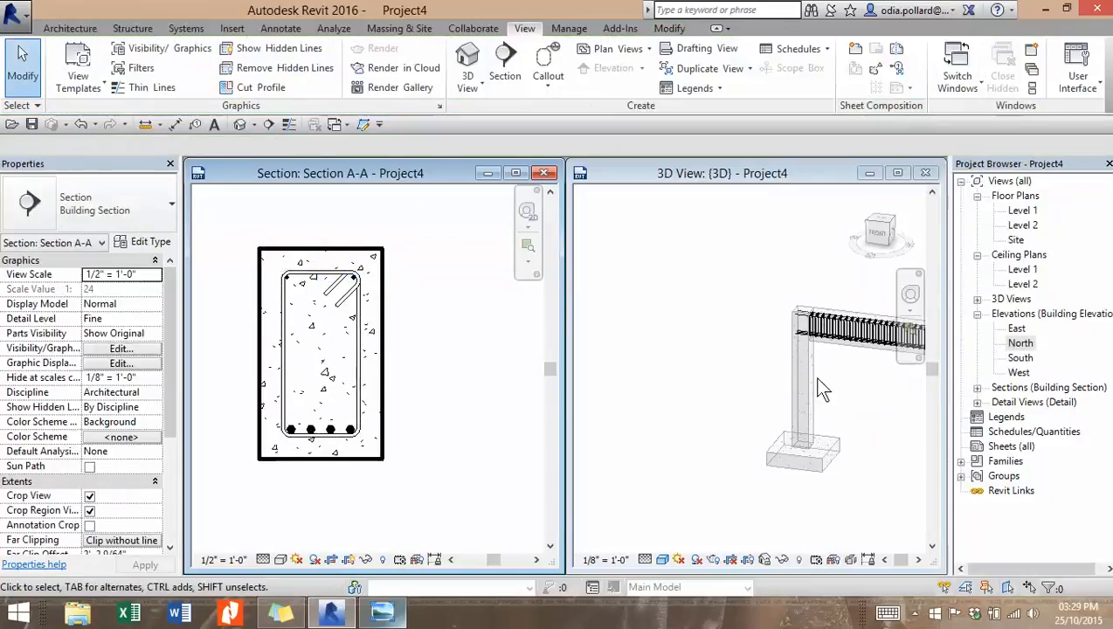
Step: Set the #8 and #4 longitudinal bar sets to be viewed unobscured and as solid in the {3D} view
scroll(343, 308, up, 1)
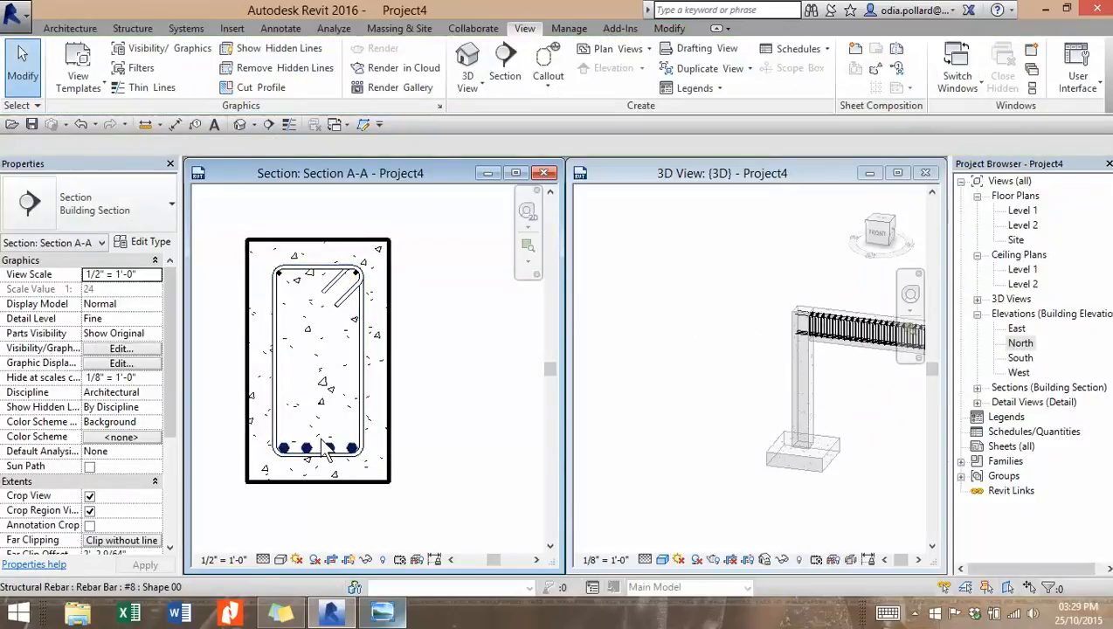
scroll(307, 456, up, 1)
click(276, 256)
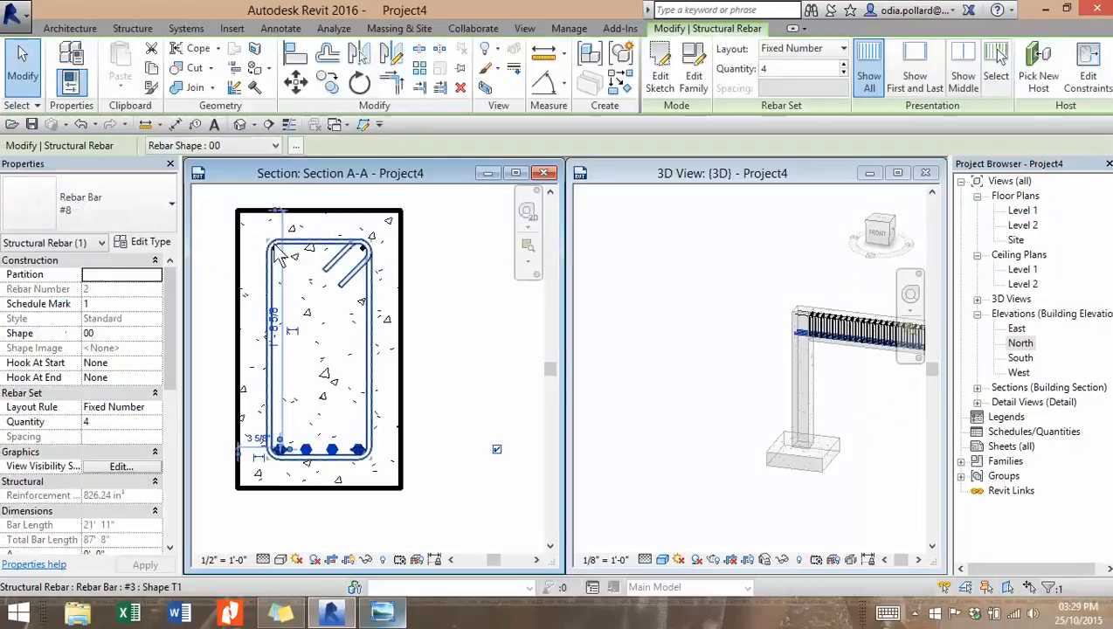
scroll(281, 251, up, 2)
scroll(350, 271, down, 1)
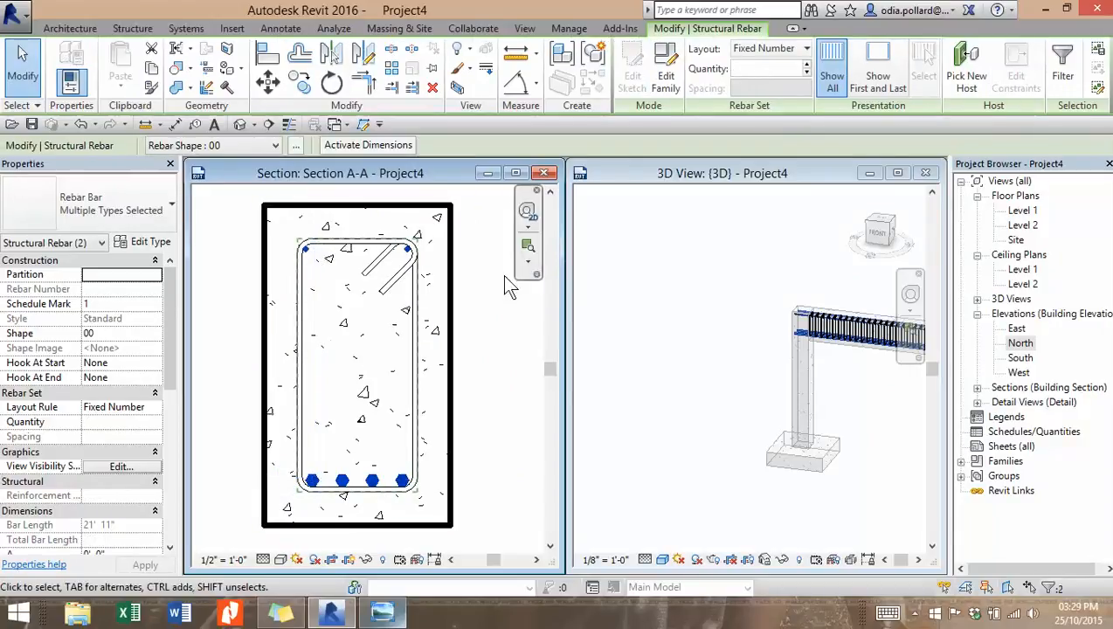
click(159, 214)
click(173, 224)
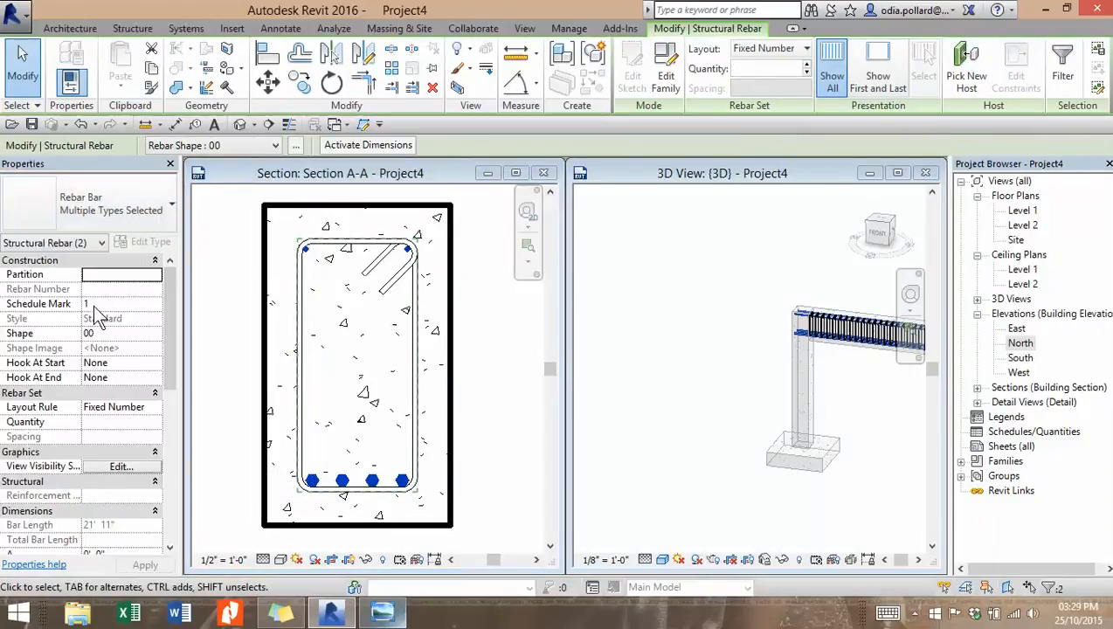
drag(172, 323, 161, 360)
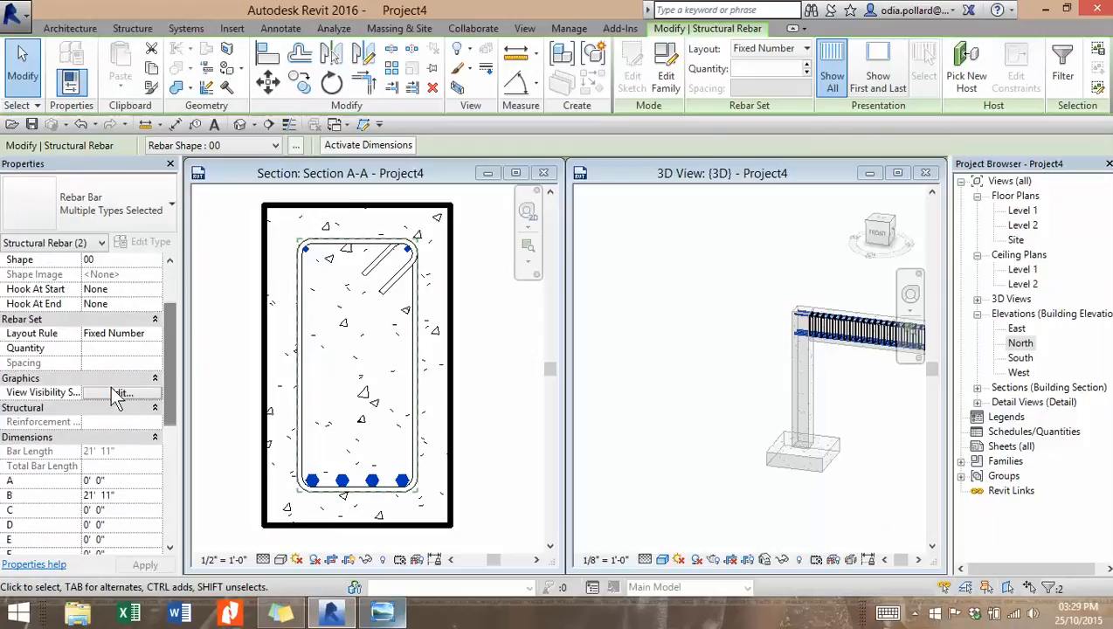
click(124, 393)
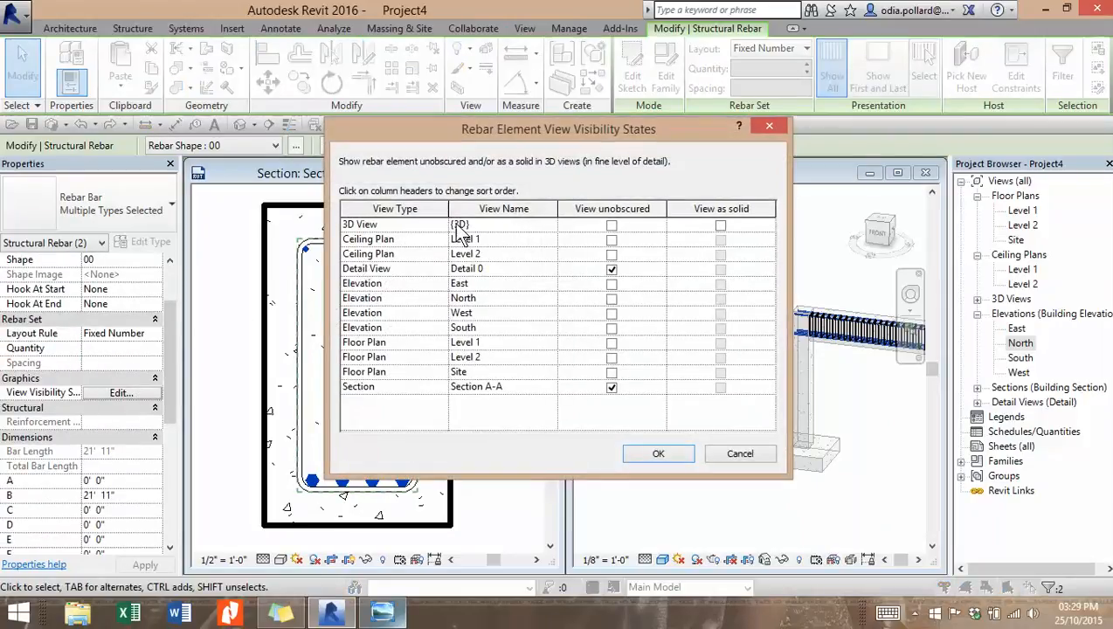
click(612, 225)
click(719, 226)
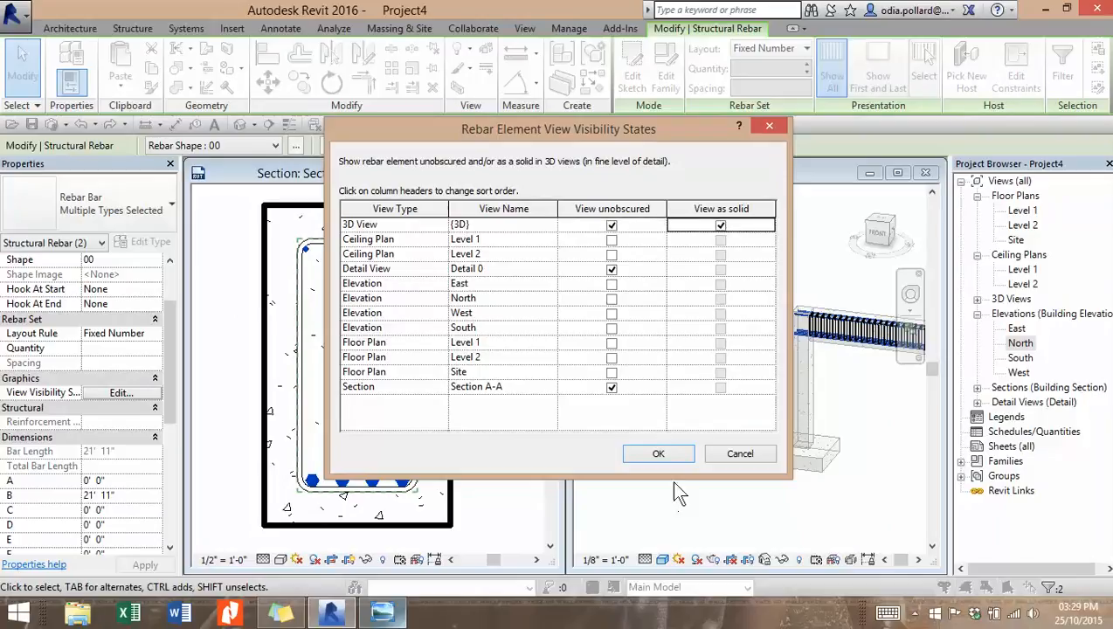
click(680, 456)
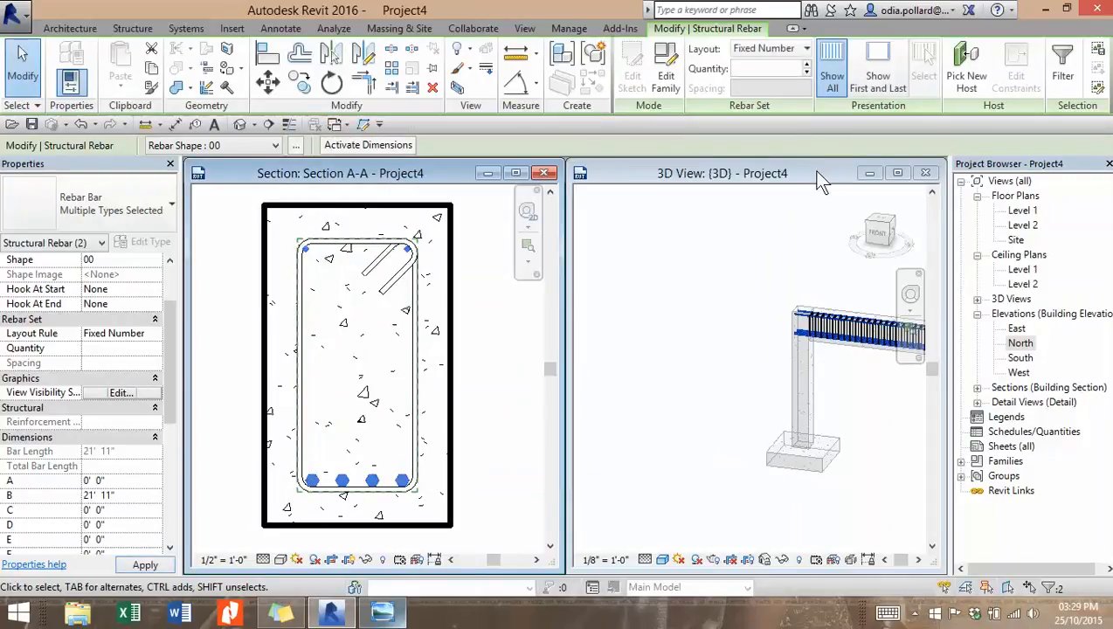
Step: Clear the selection and examine the longitudinal bars along the beam and where they run into the column in the 3D view
scroll(740, 371, down, 3)
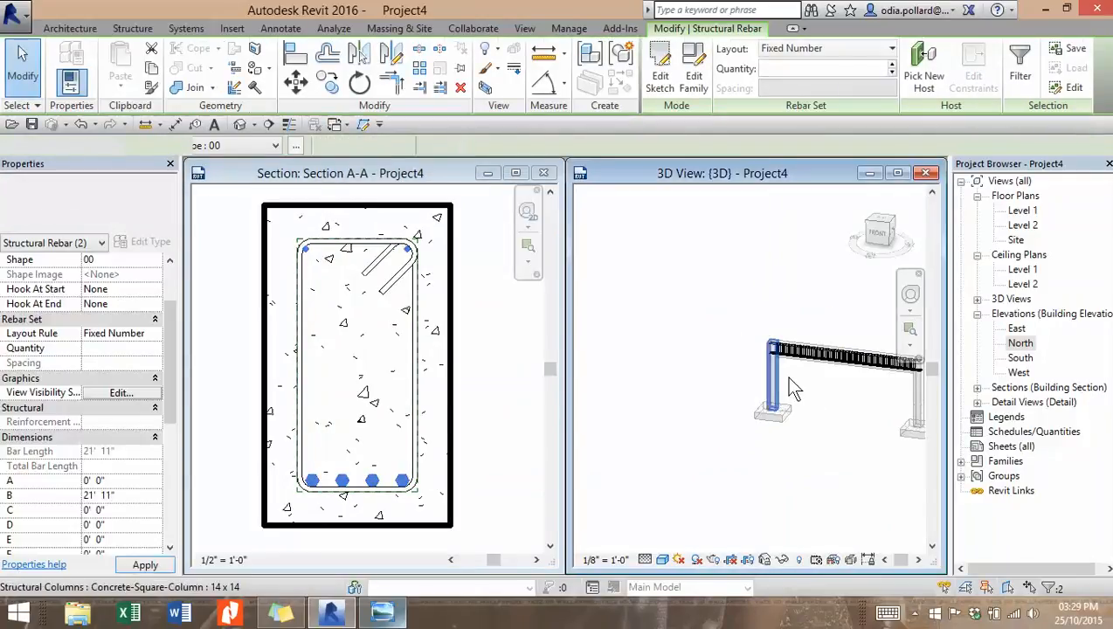
click(713, 371)
scroll(714, 366, up, 5)
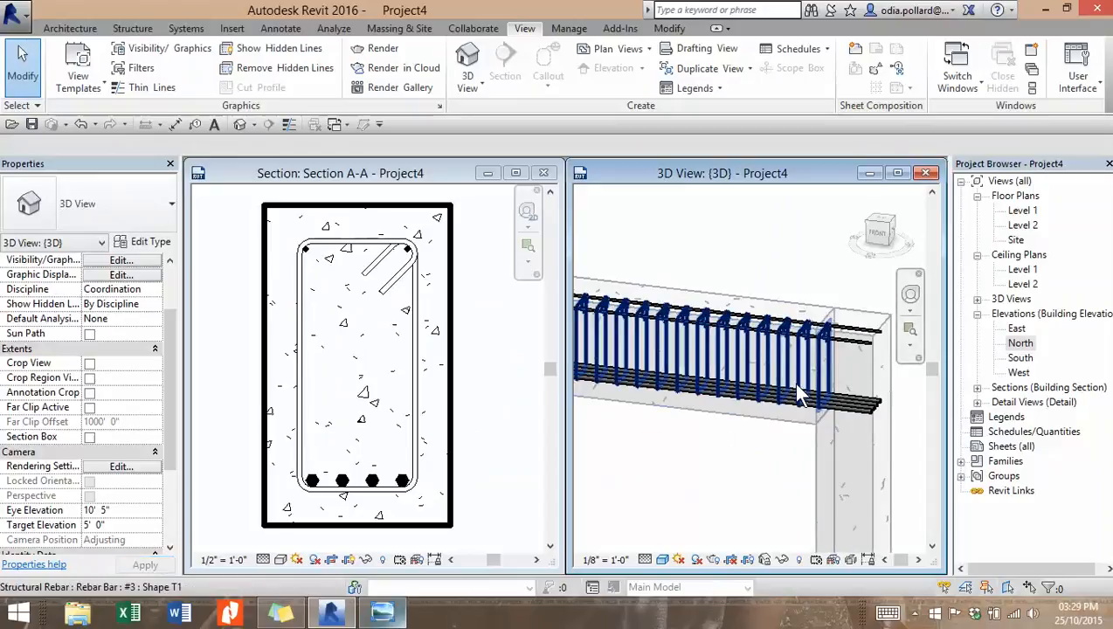
middle_drag(755, 350, 659, 337)
scroll(738, 341, up, 2)
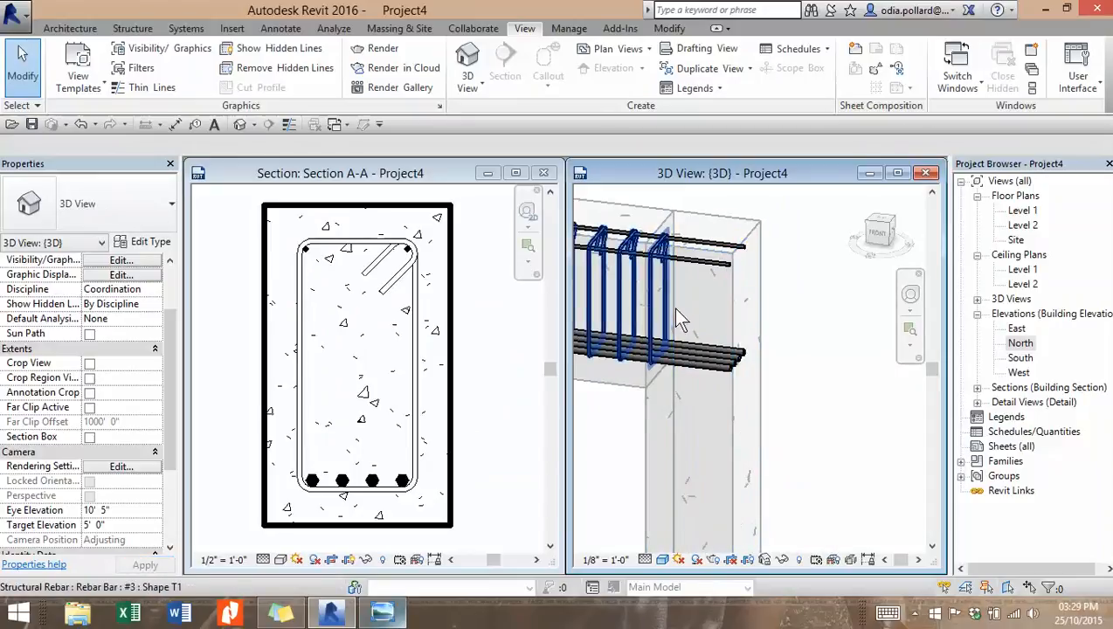
scroll(714, 362, up, 1)
scroll(770, 385, down, 3)
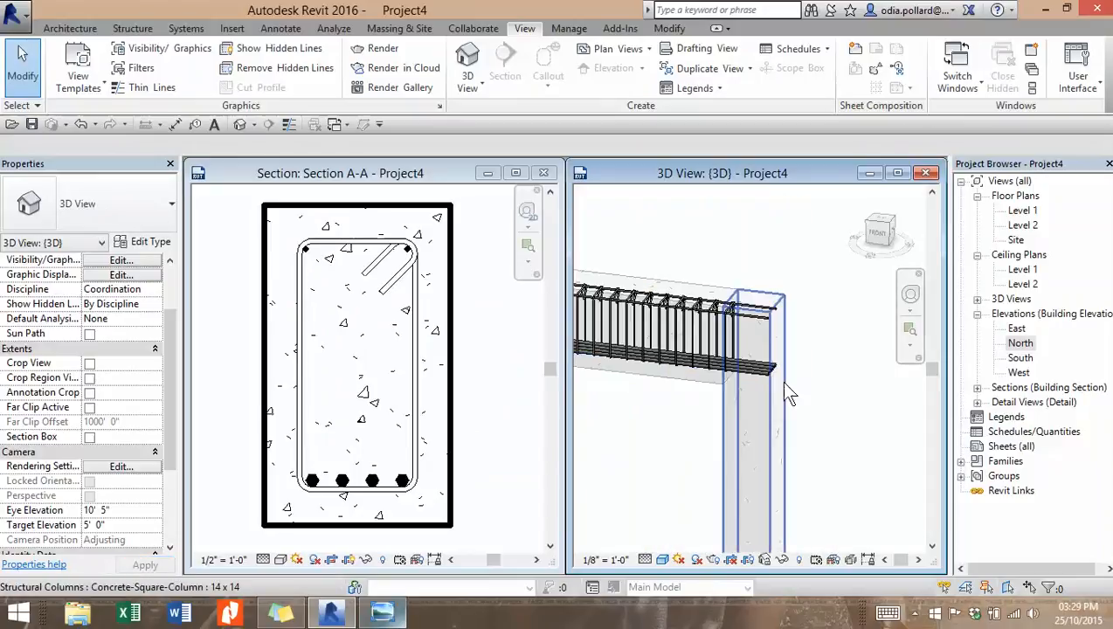
middle_drag(834, 419, 642, 384)
scroll(773, 318, up, 3)
shift+middle_drag(771, 313, 749, 375)
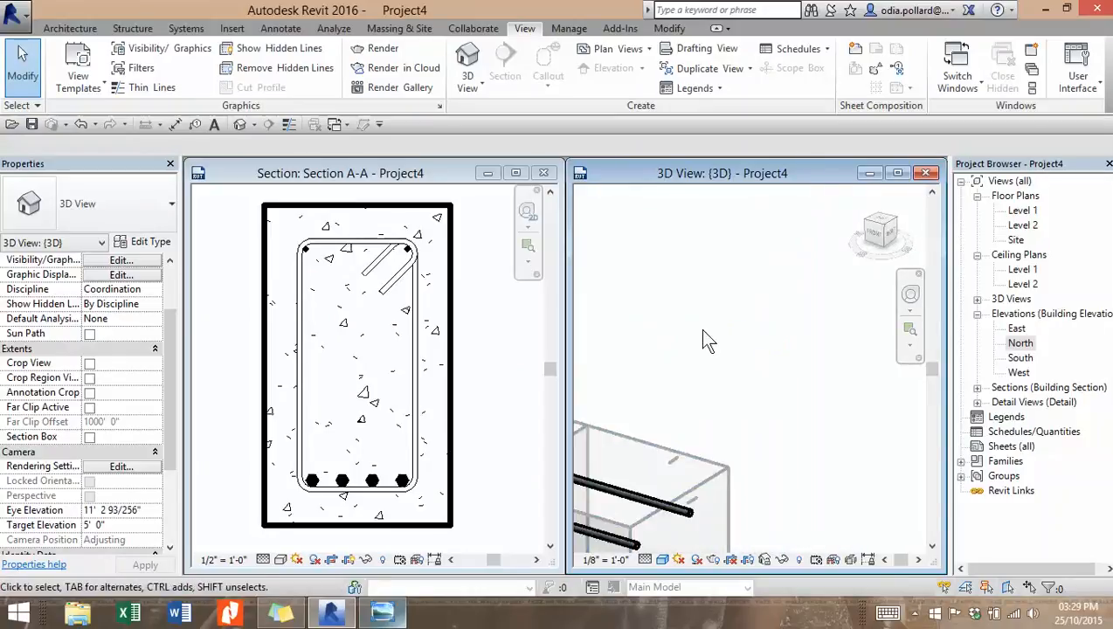
middle_drag(714, 340, 840, 138)
middle_drag(775, 472, 1109, 316)
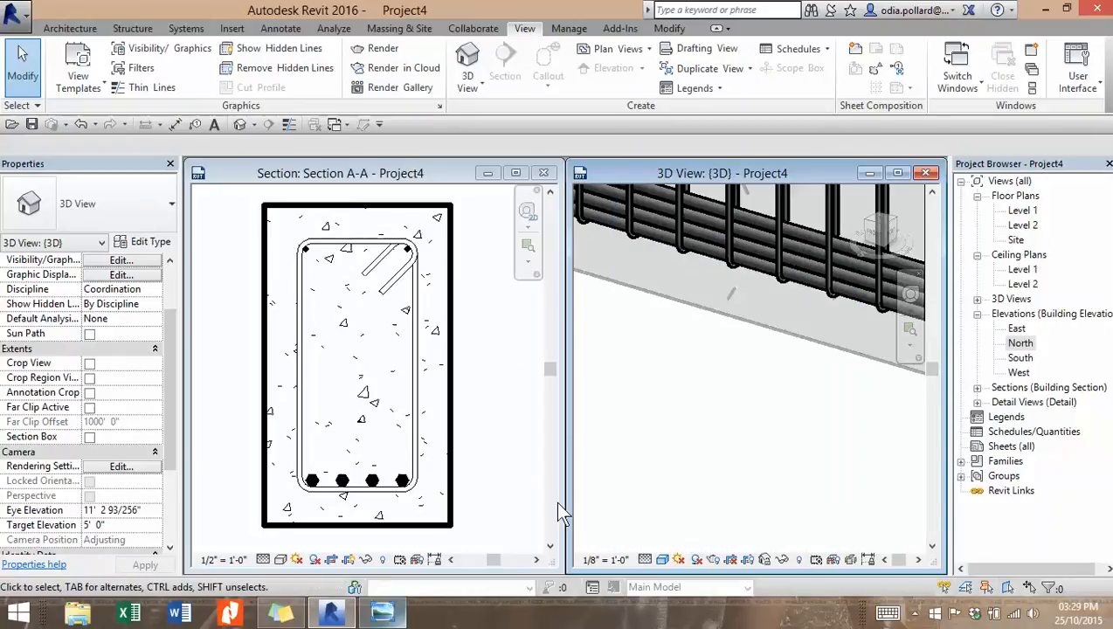
Step: Set the {3D} view's visual style to Realistic with the bottom bar ends at the column in view
scroll(718, 430, down, 3)
middle_drag(716, 431, 607, 428)
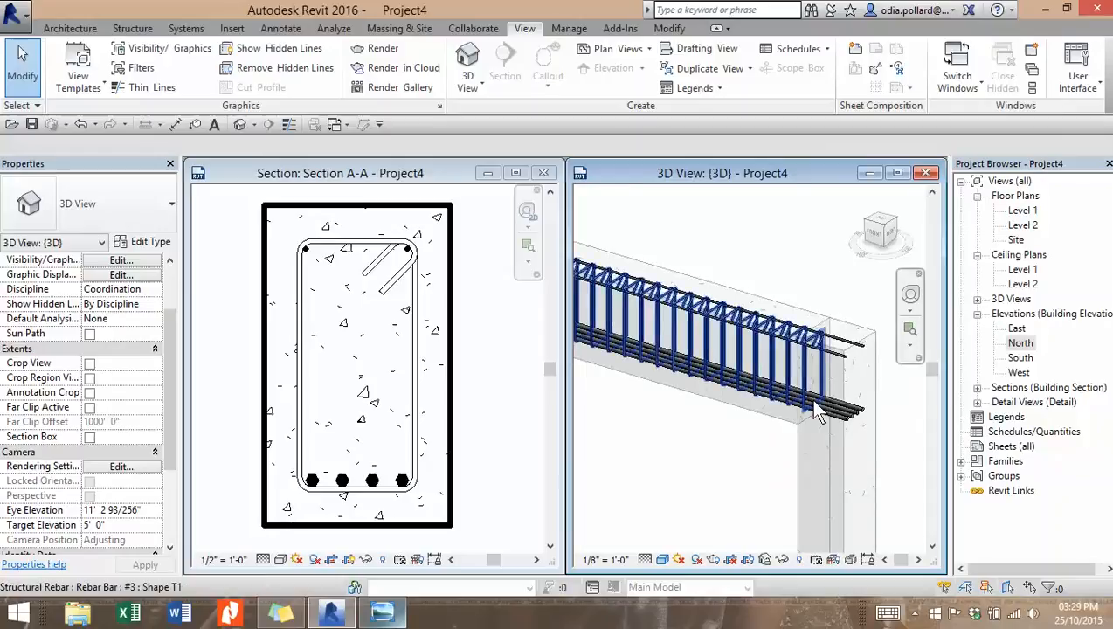
scroll(820, 417, up, 2)
scroll(820, 456, up, 2)
middle_drag(821, 456, 716, 358)
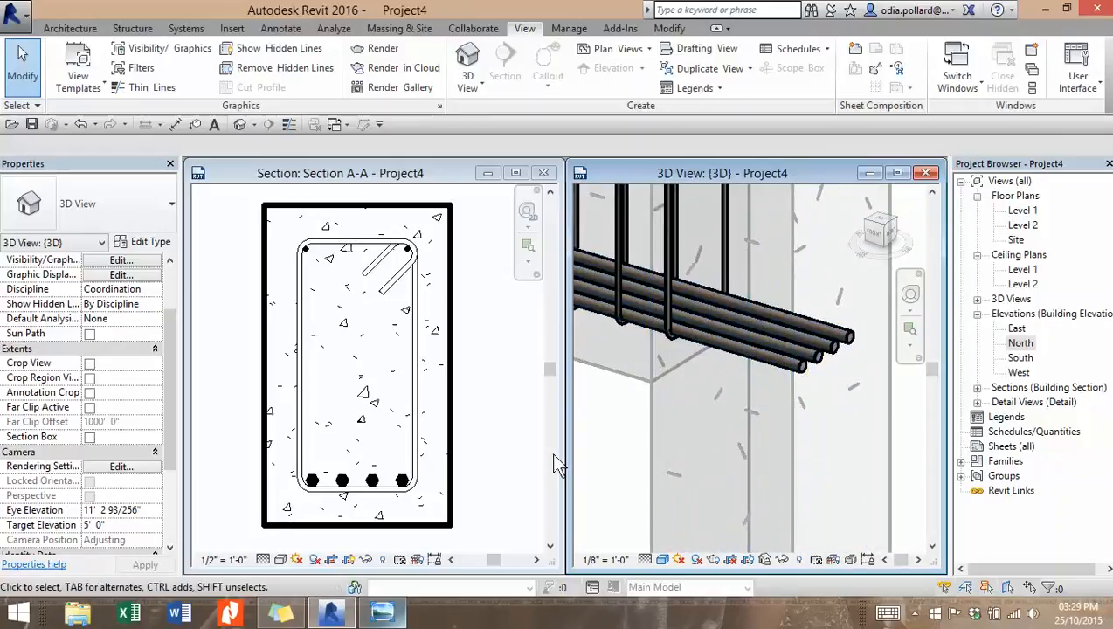
click(663, 561)
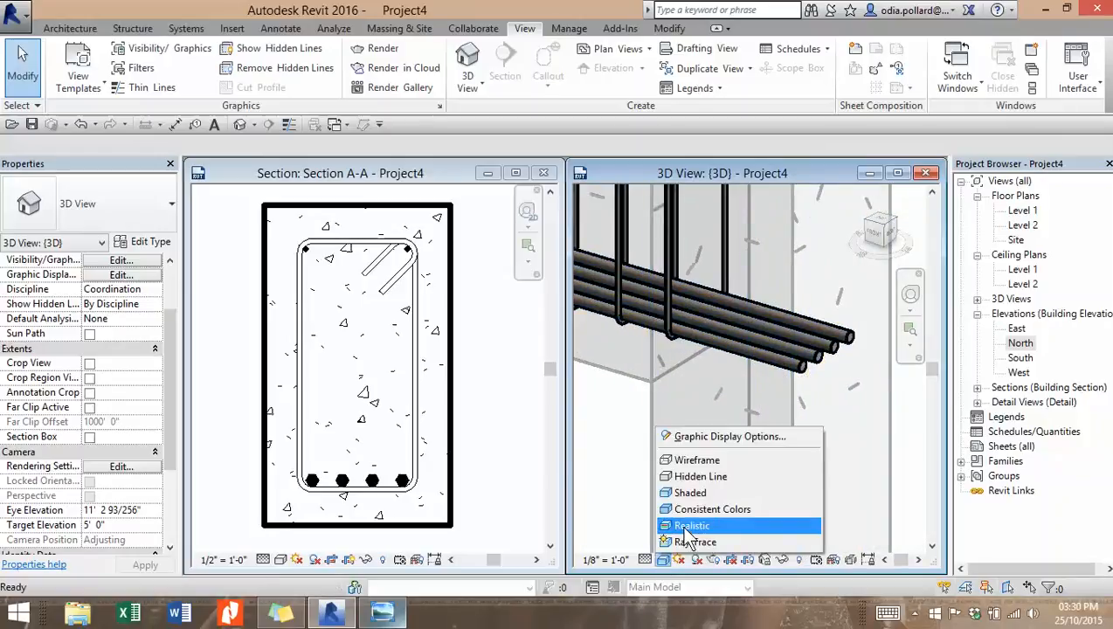
click(681, 526)
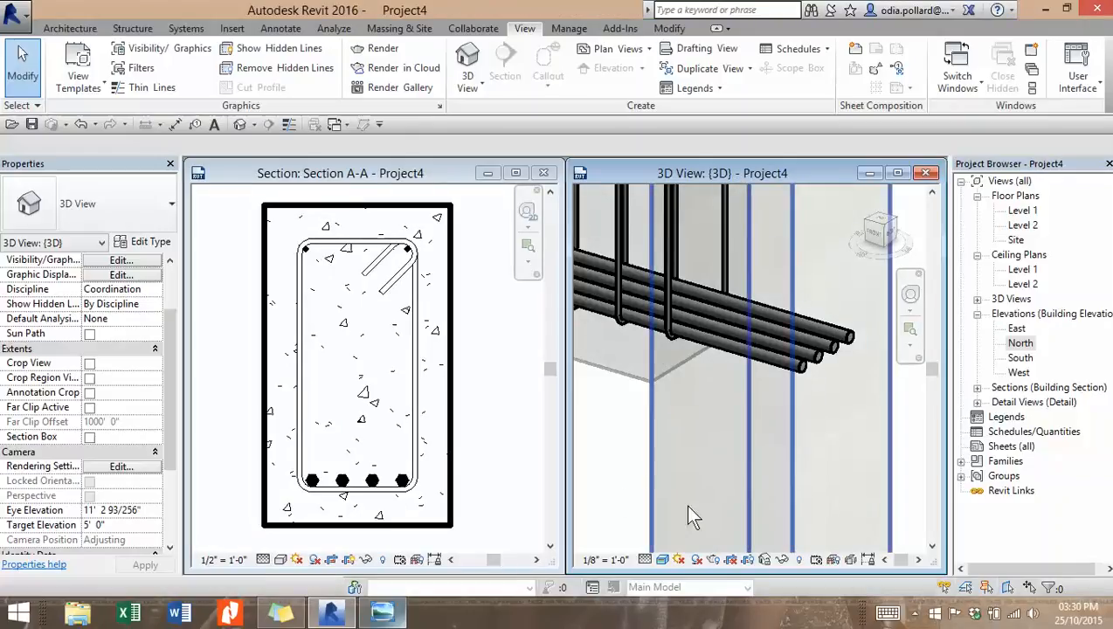
Step: Examine the stirrups and the #4 and #8 bars at the beam-column joint in the 3D view
scroll(690, 386, down, 4)
scroll(708, 315, up, 3)
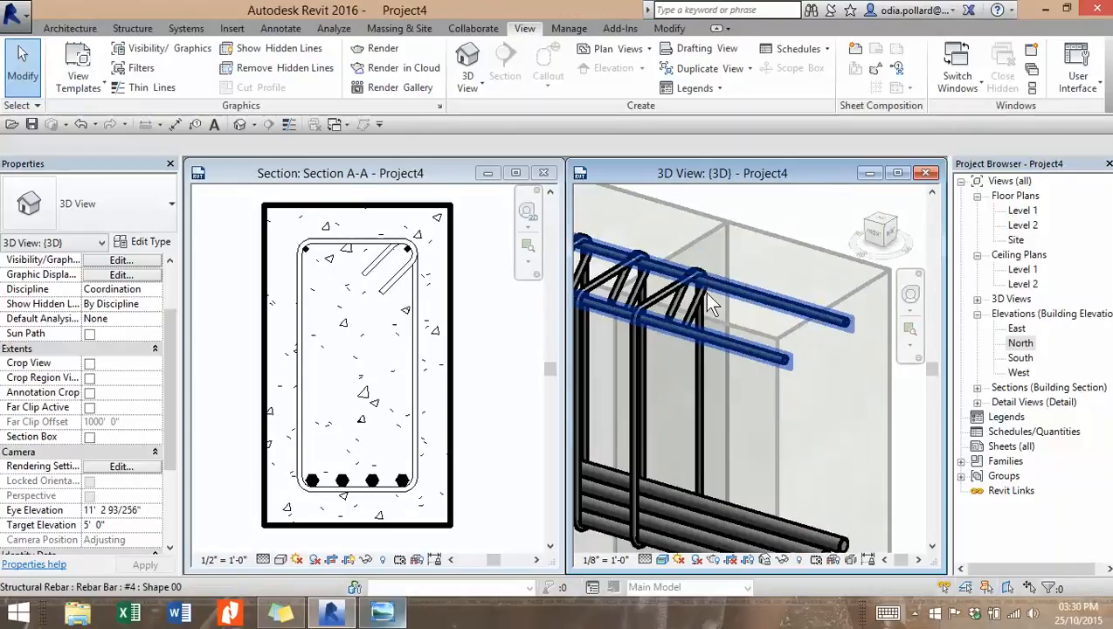
scroll(790, 323, down, 5)
scroll(753, 448, up, 5)
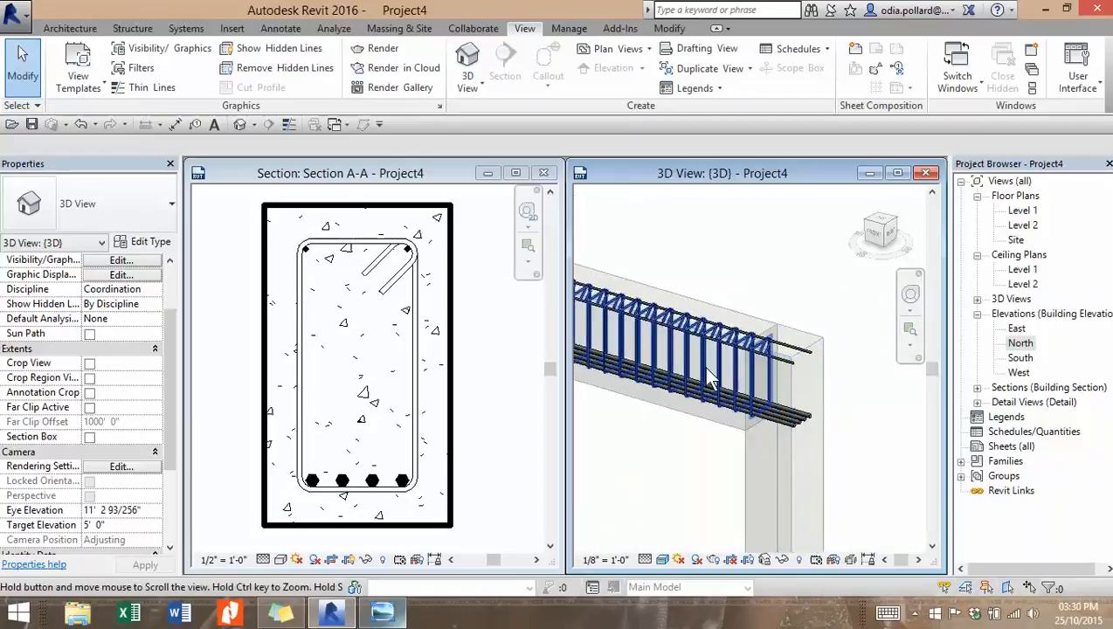
scroll(756, 342, down, 3)
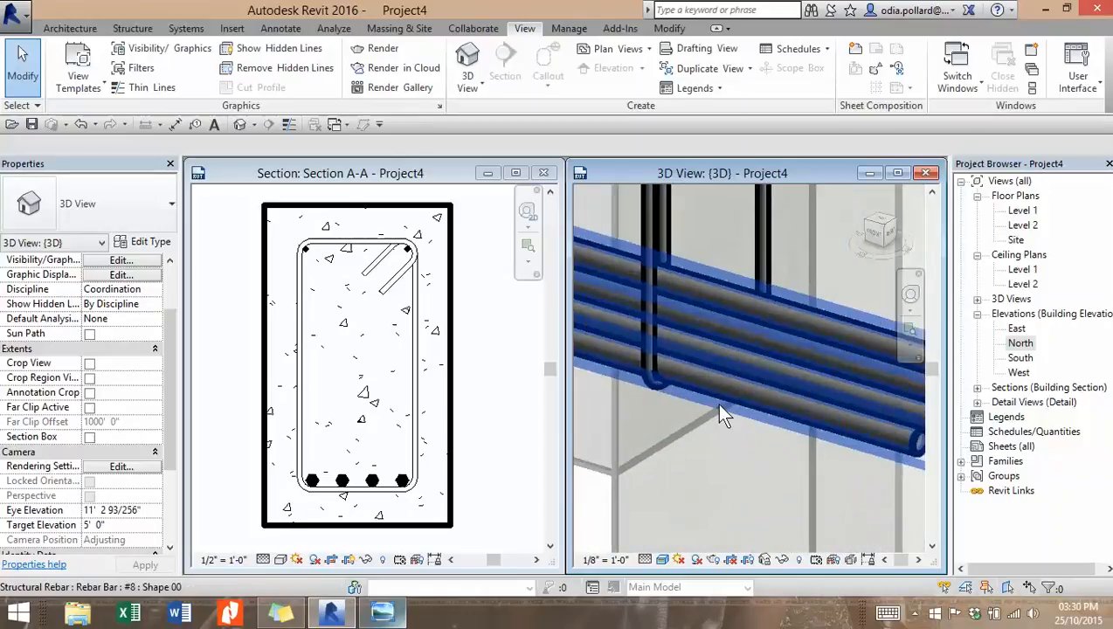
scroll(760, 363, up, 2)
scroll(760, 363, down, 2)
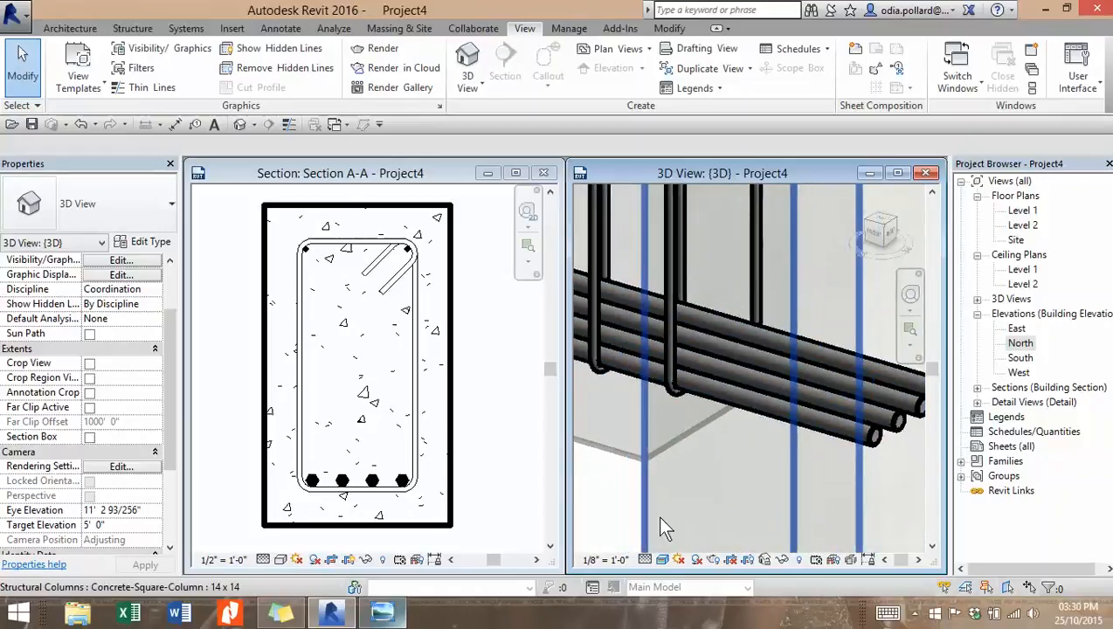
Step: Switch the 3D view to Consistent Colors and back to Realistic to compare how the reinforcement is displayed
click(664, 560)
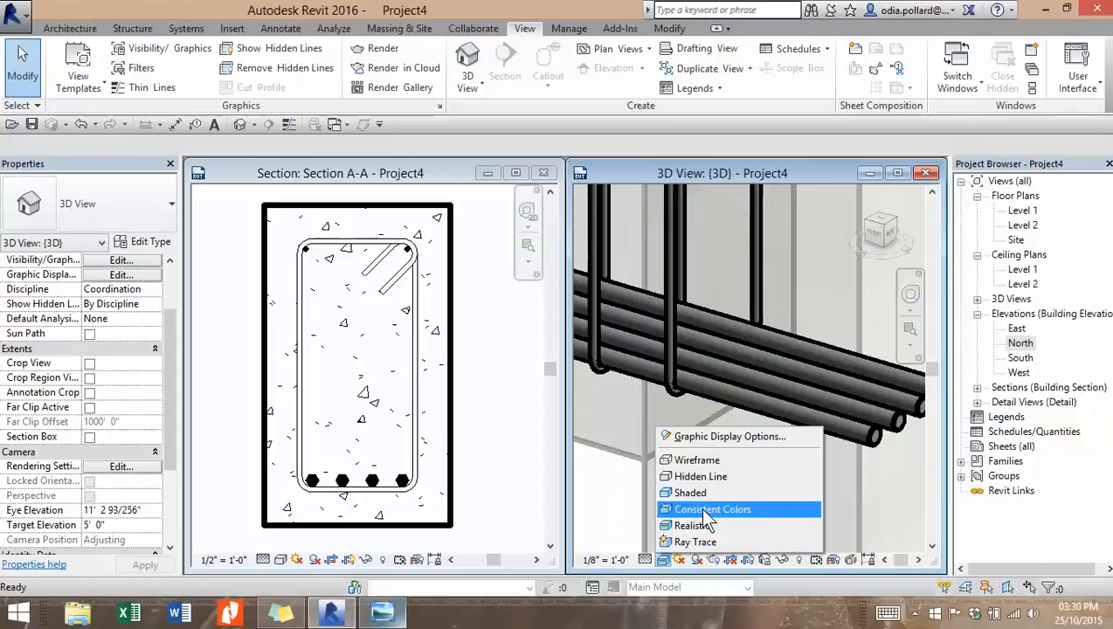
click(712, 509)
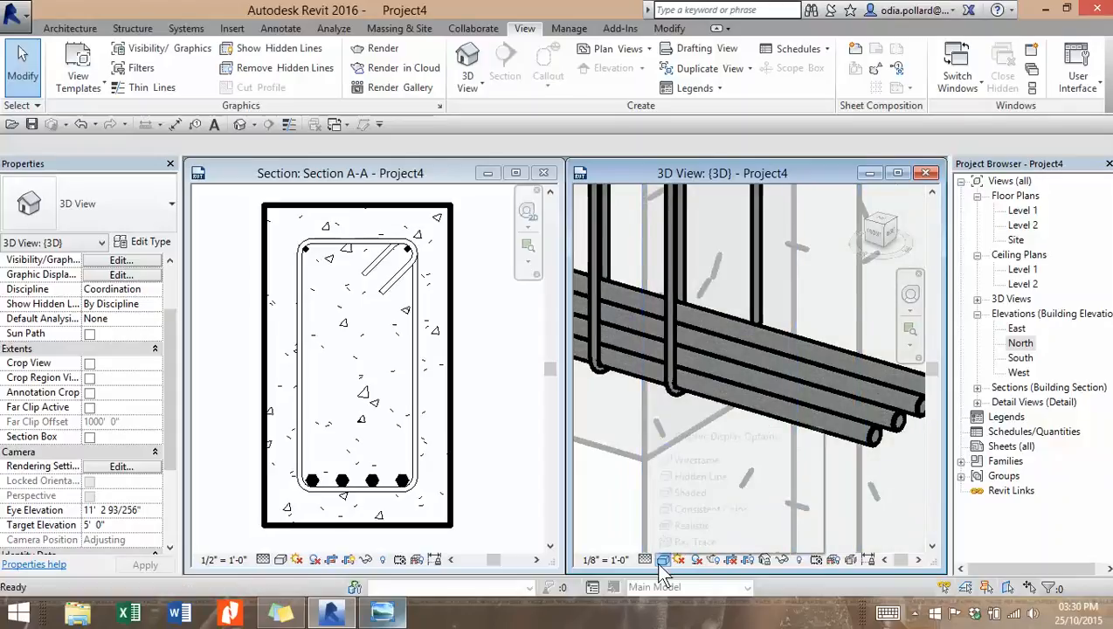
click(661, 560)
click(695, 529)
scroll(712, 429, down, 5)
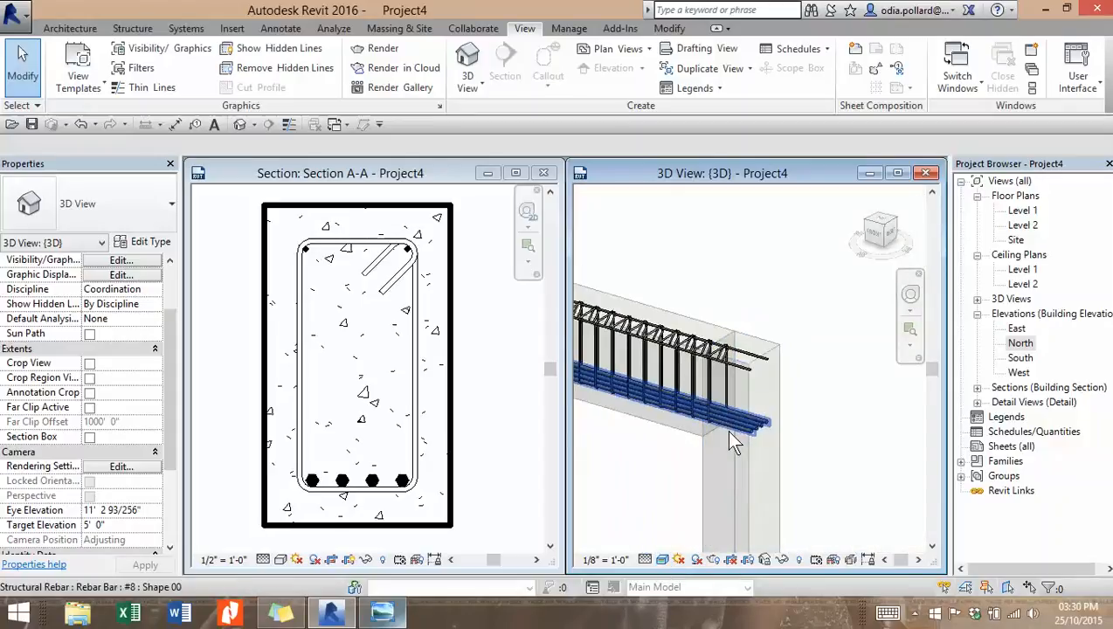
scroll(706, 421, up, 4)
scroll(728, 350, down, 3)
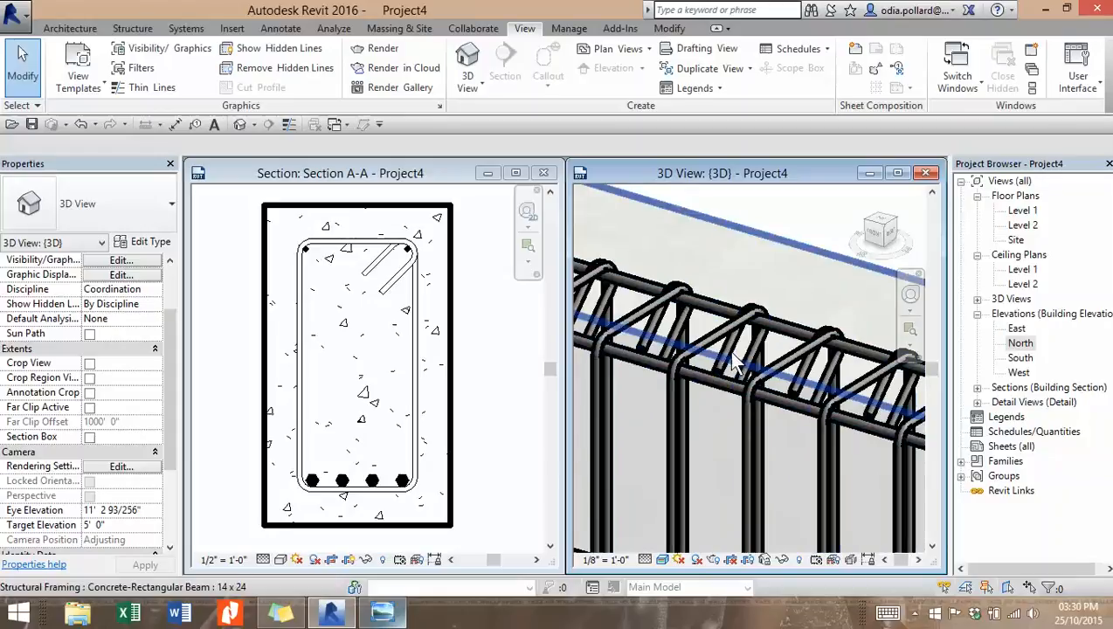
scroll(811, 448, up, 5)
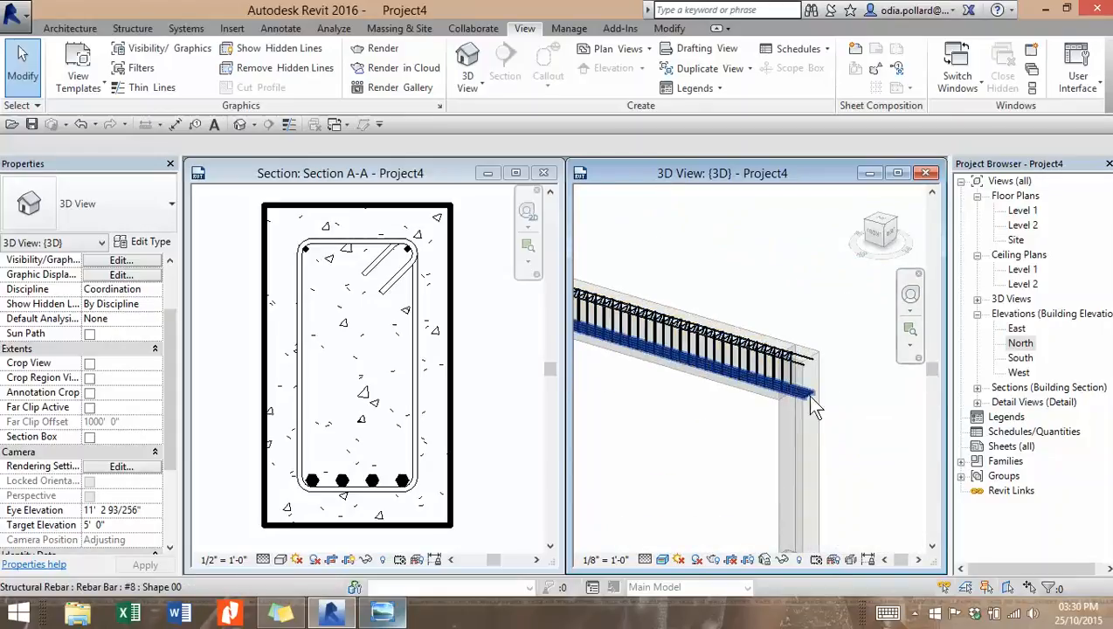
Step: Set the 3D view's visual style to Shaded and inspect the beam cage along its length
click(662, 559)
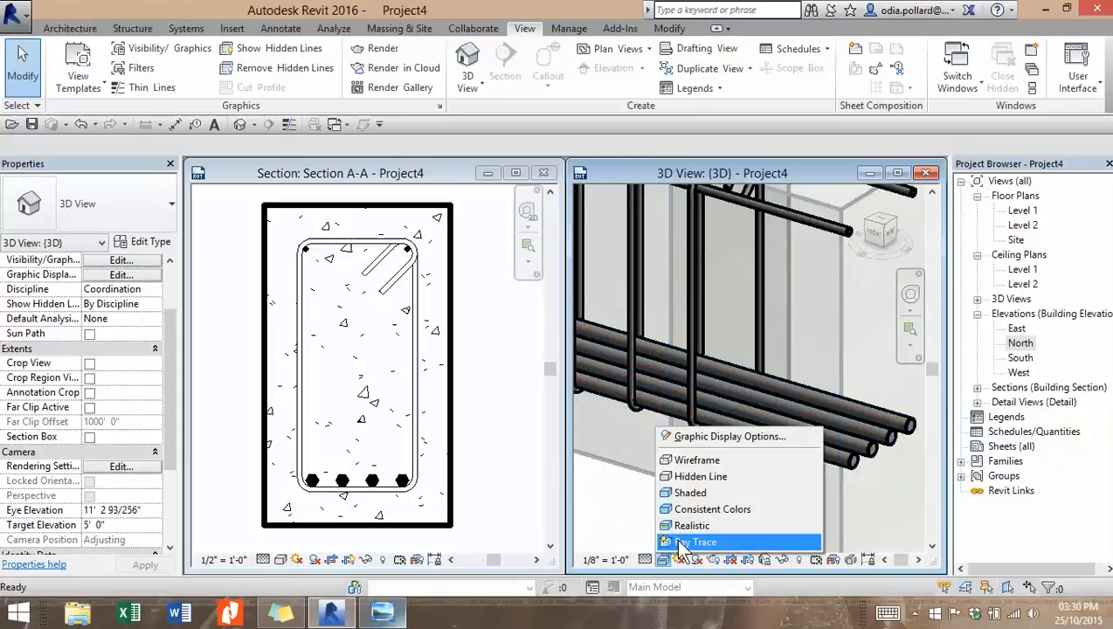
click(694, 494)
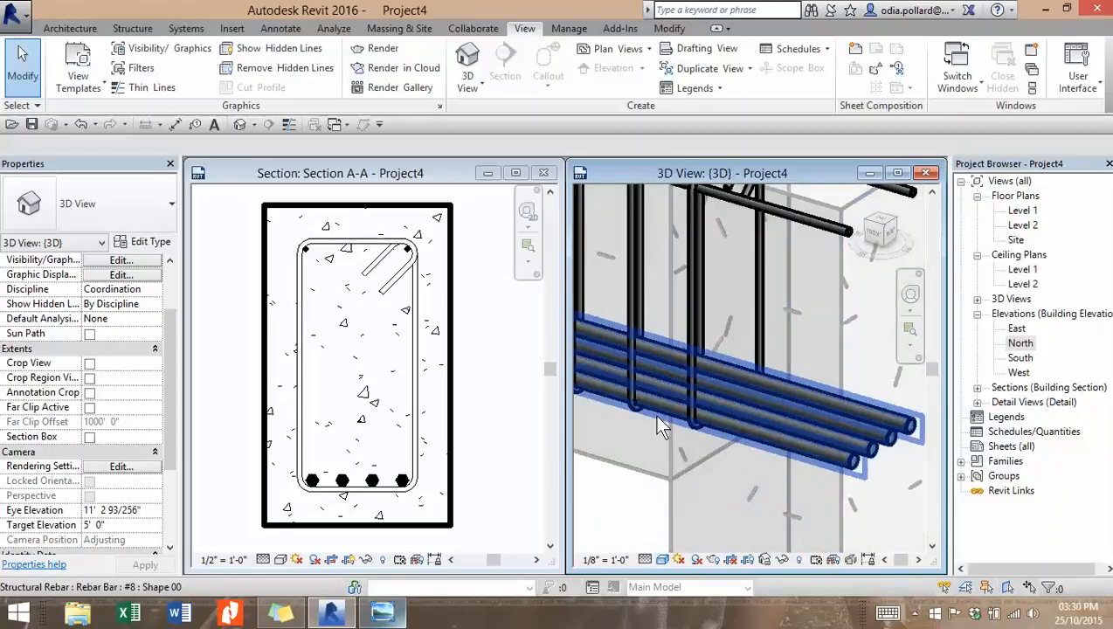
scroll(658, 416, down, 4)
middle_drag(662, 430, 811, 416)
scroll(750, 348, down, 1)
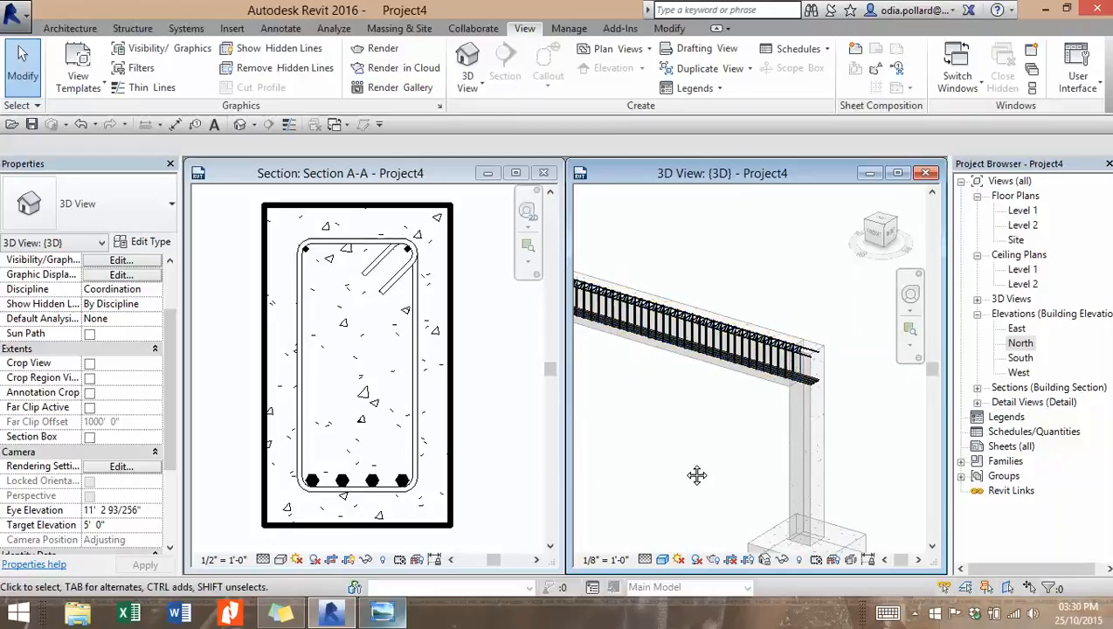
scroll(755, 391, up, 5)
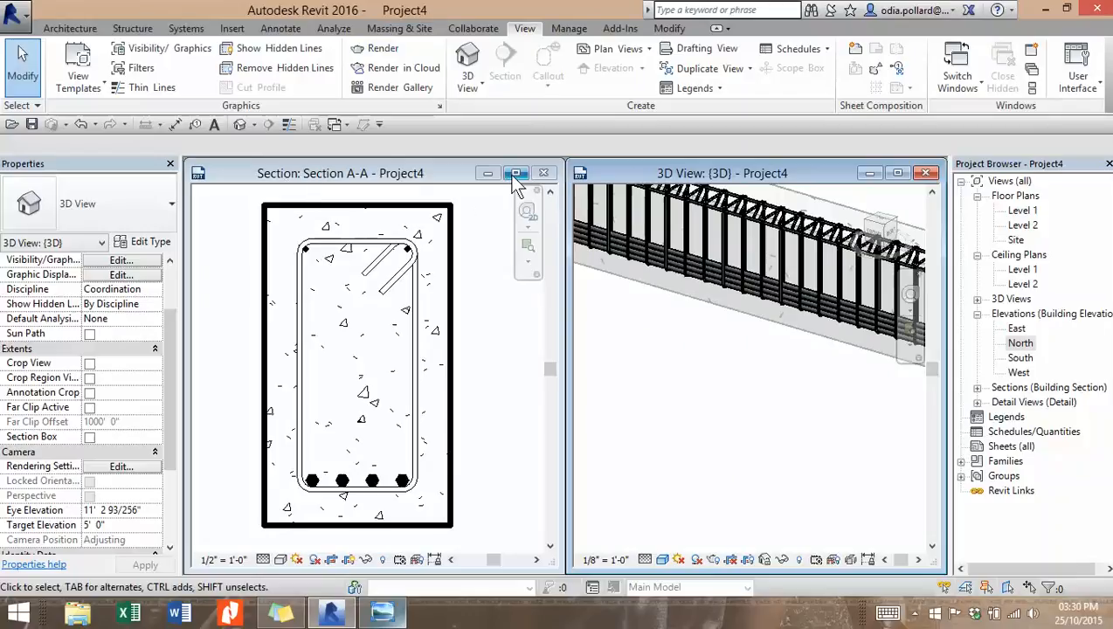
Step: Open the Detail 0 detail view of the column cross-section and maximize it
double_click(1016, 240)
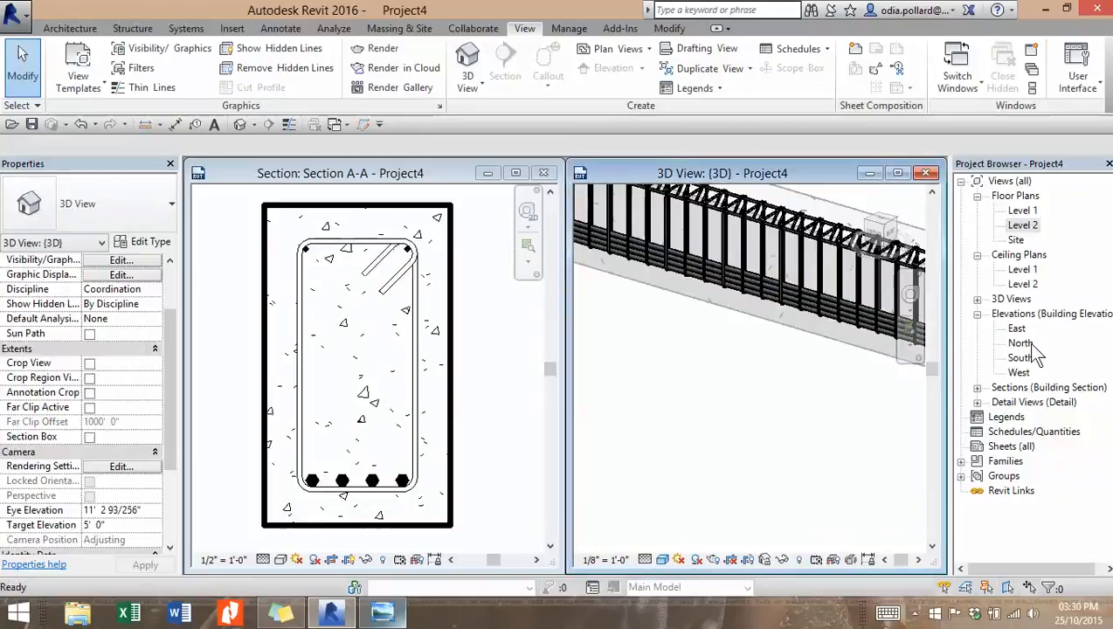
click(1021, 343)
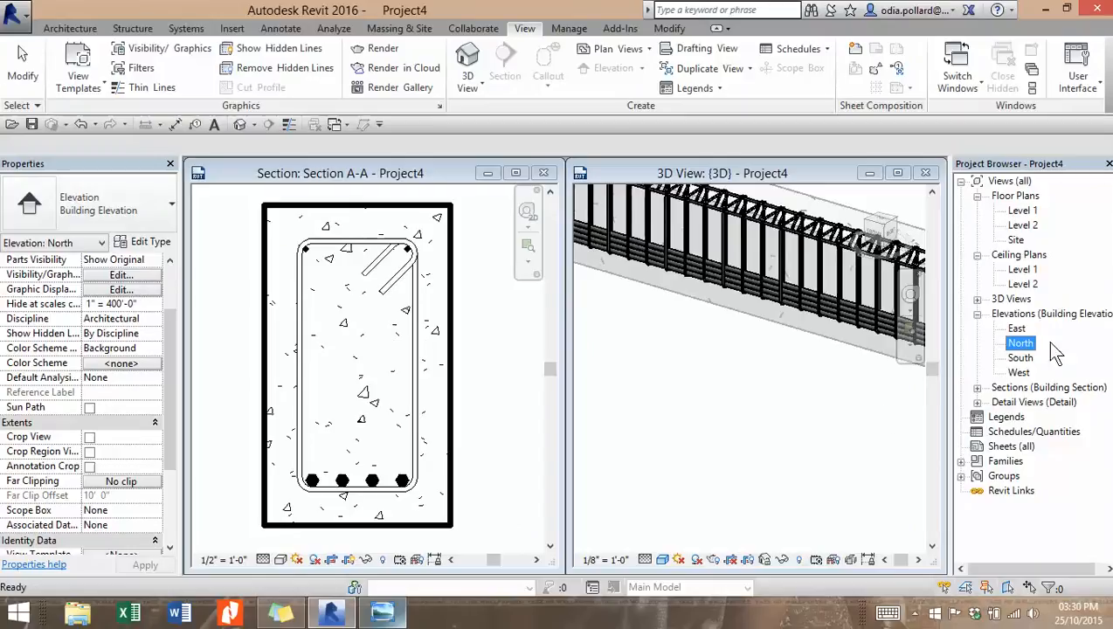
click(977, 389)
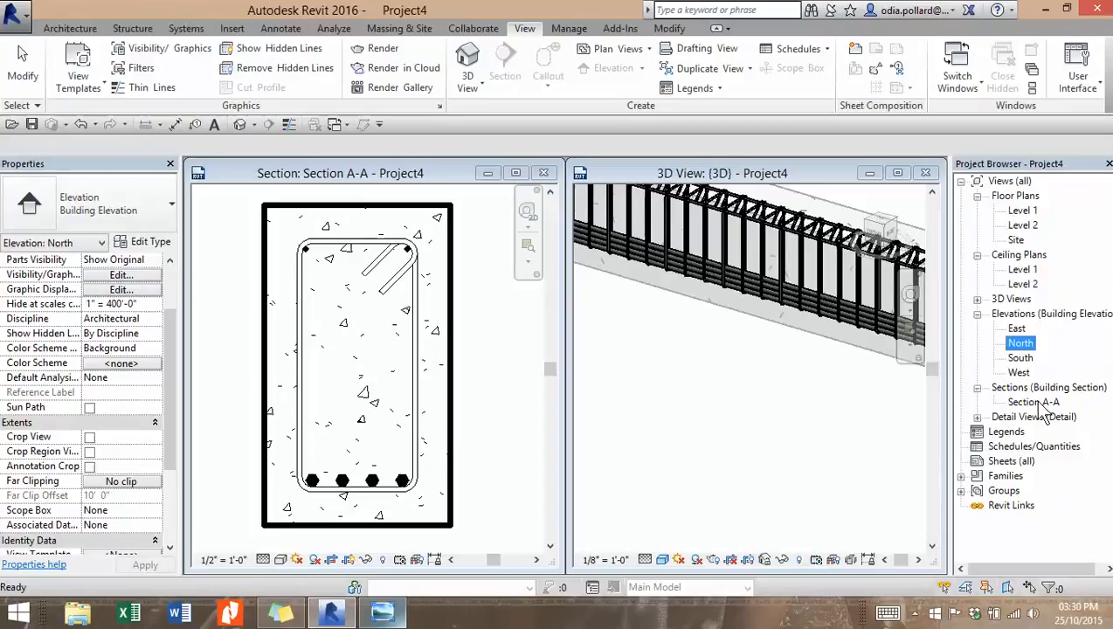
click(977, 418)
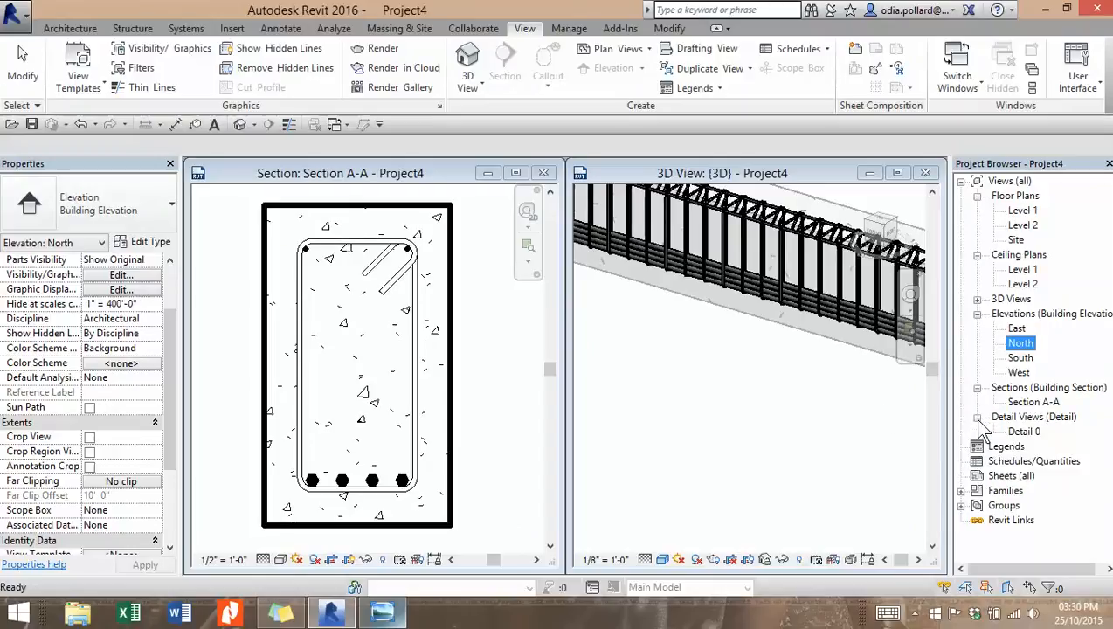
double_click(1023, 431)
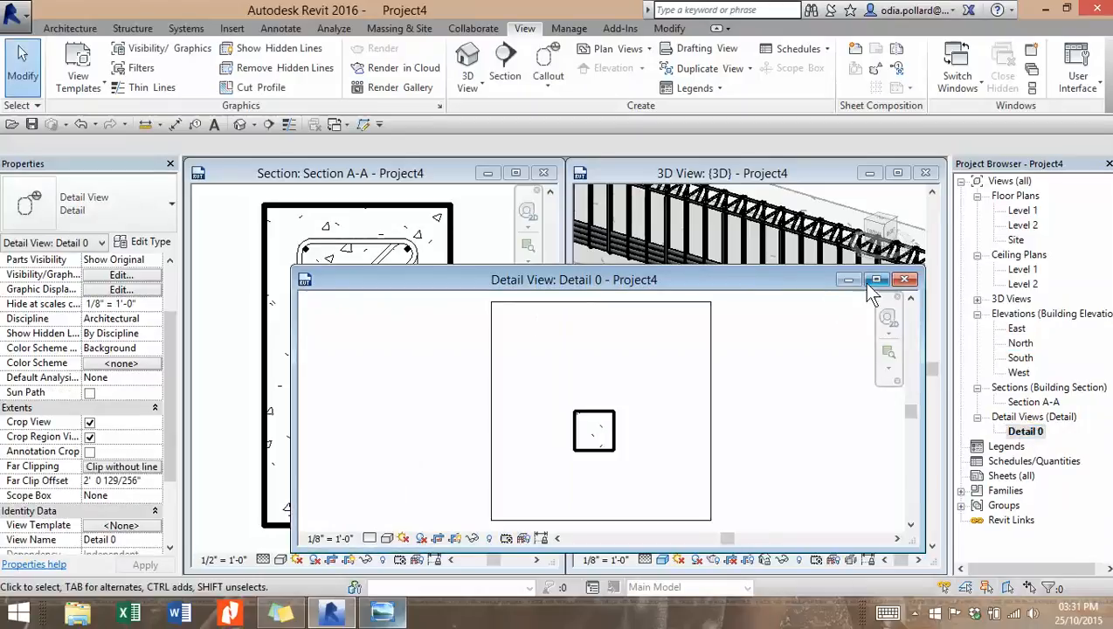
click(876, 280)
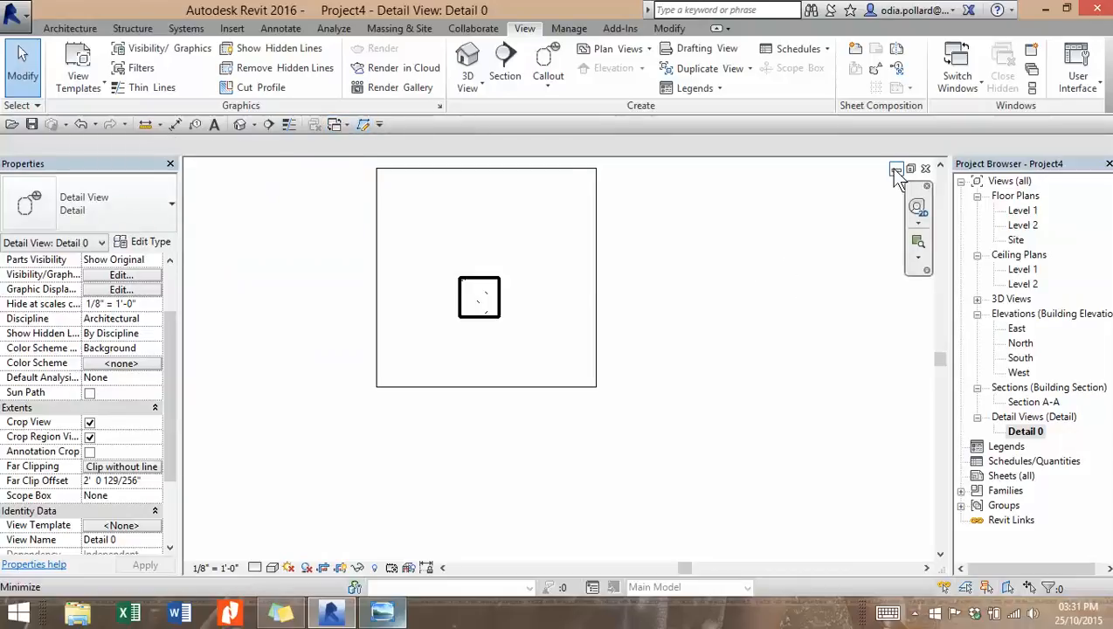
Step: Close the Section A-A and {3D} views, keeping Detail 0 open with the column section in view
click(925, 169)
click(545, 173)
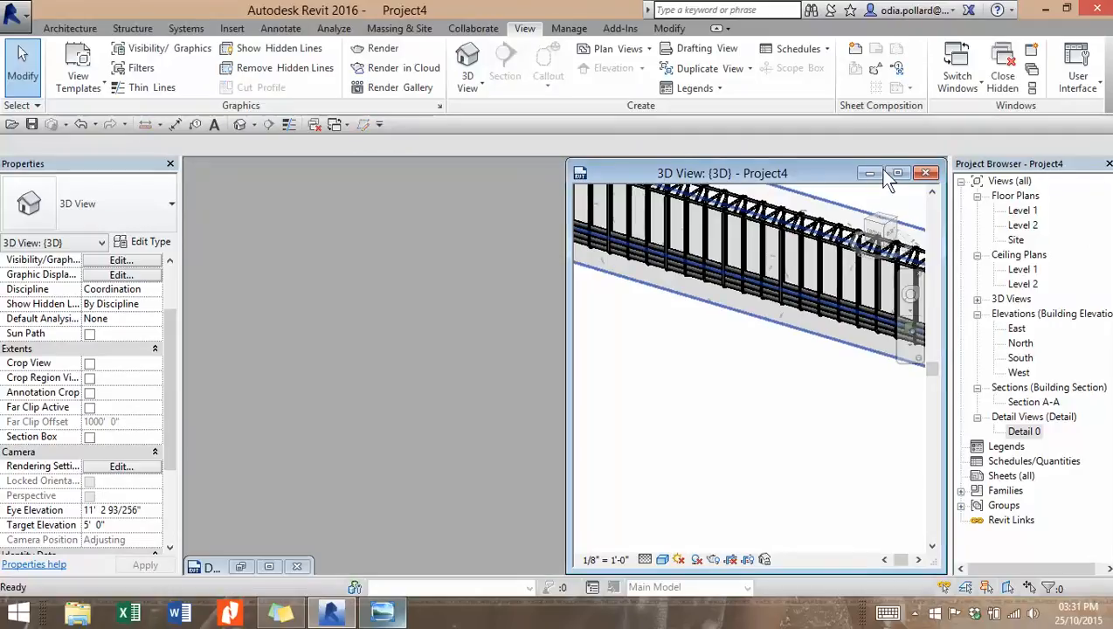
click(925, 172)
click(241, 567)
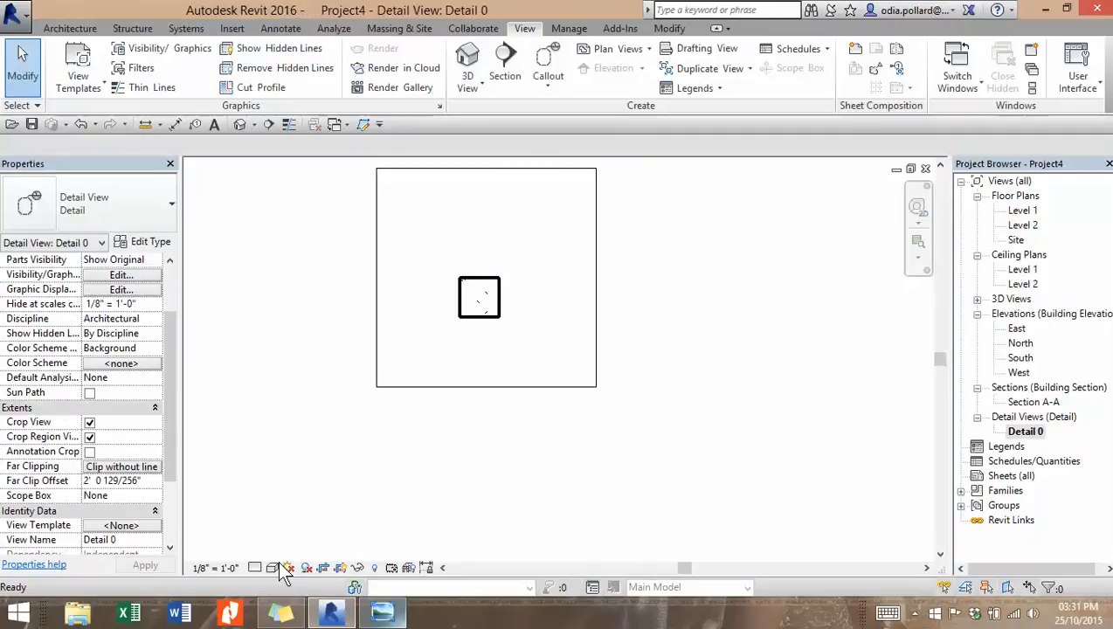
middle_drag(661, 255, 641, 373)
scroll(641, 373, up, 2)
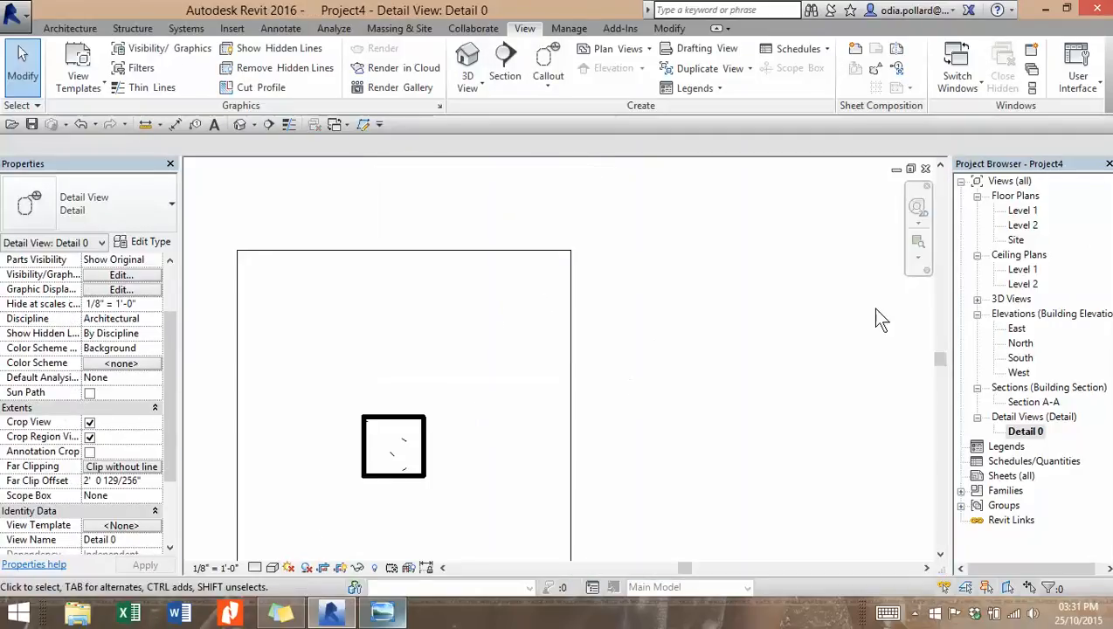
Step: Open the North elevation and tile it beside Detail 0, with the whole column section in view
double_click(1019, 344)
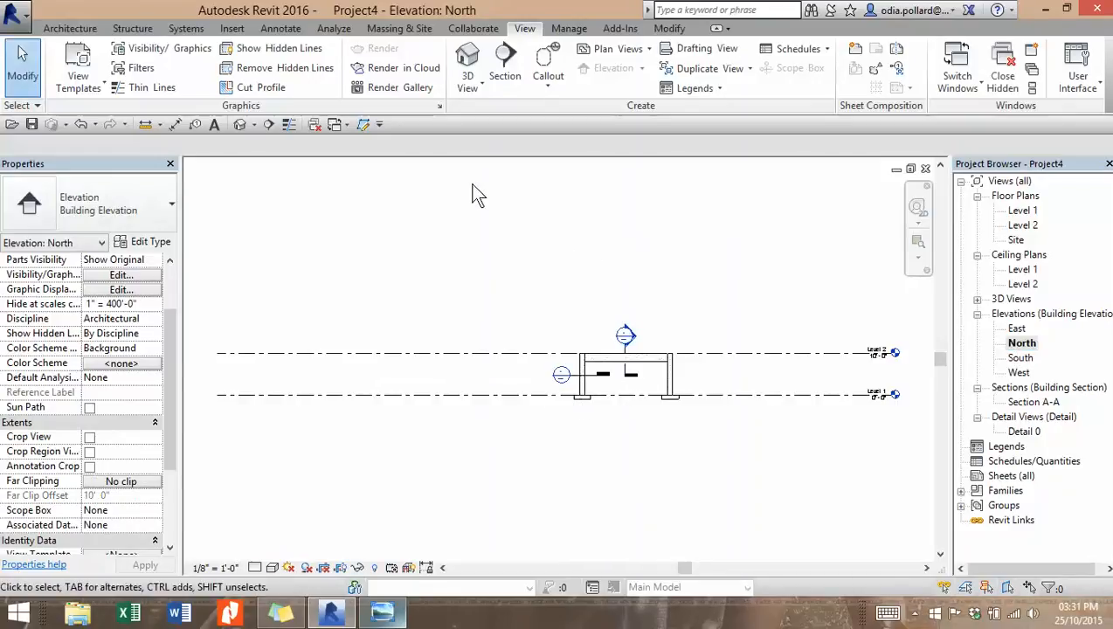
key(w)
key(c)
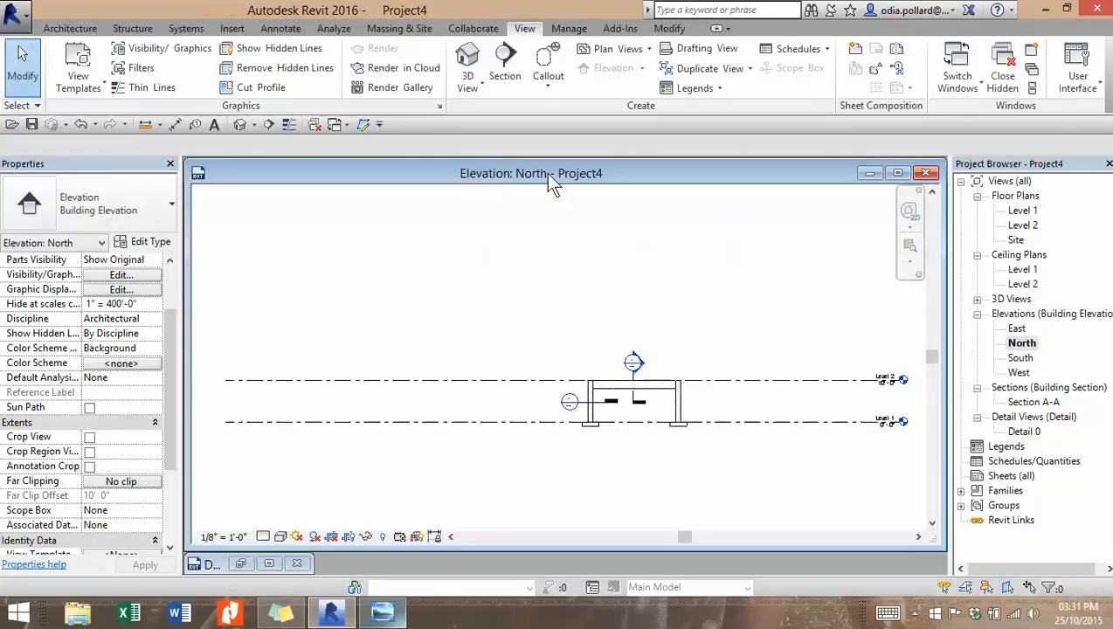
click(263, 563)
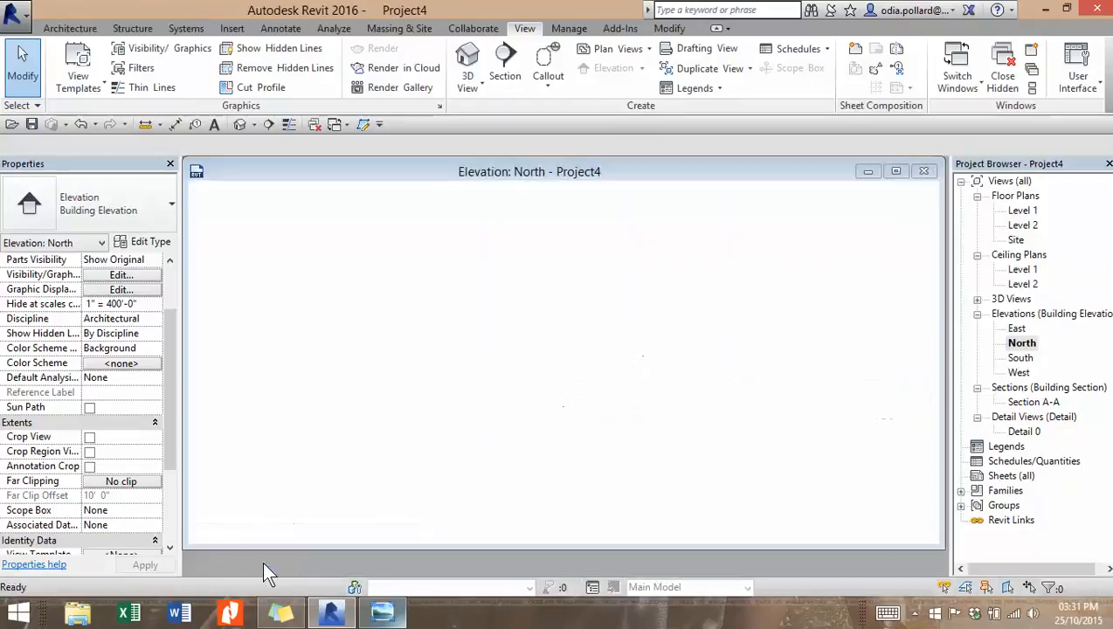
key(w)
key(t)
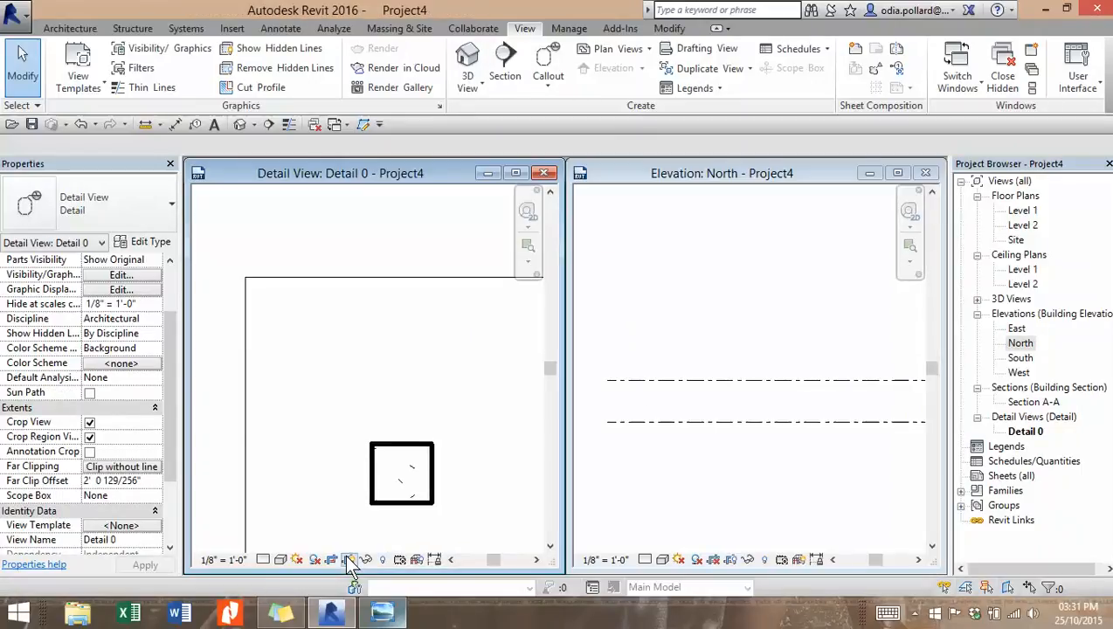
scroll(460, 365, down, 2)
middle_drag(476, 415, 393, 347)
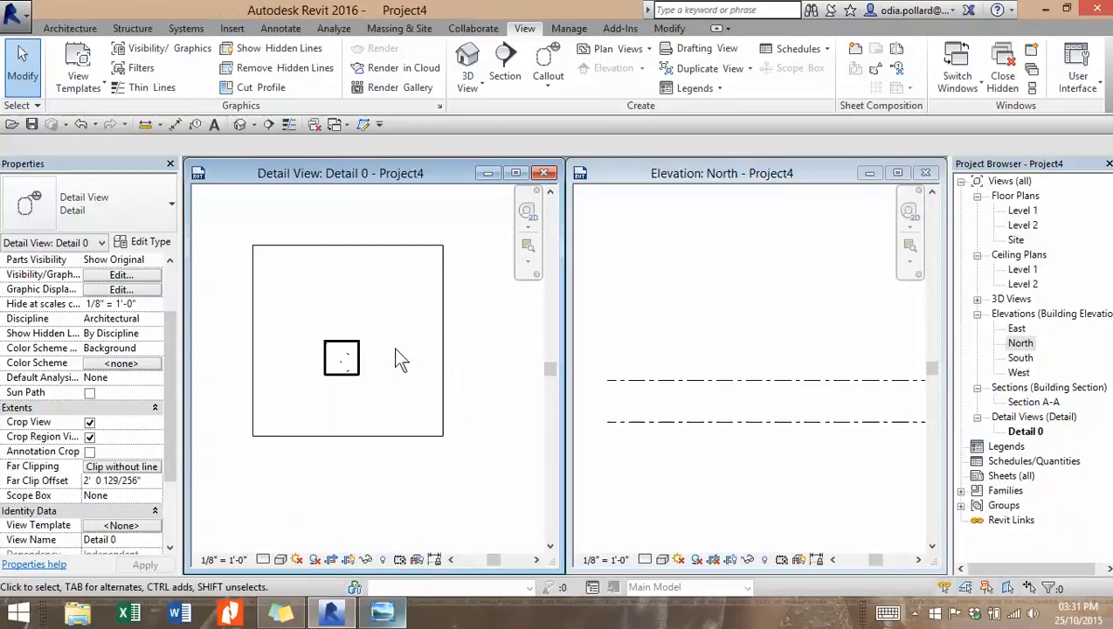
Step: Examine the frame's left column and its horizontal section marker in the North elevation
click(806, 221)
scroll(814, 316, down, 5)
mouse_move(815, 402)
middle_down()
mouse_move(710, 380)
mouse_move(611, 378)
middle_up()
scroll(681, 322, up, 6)
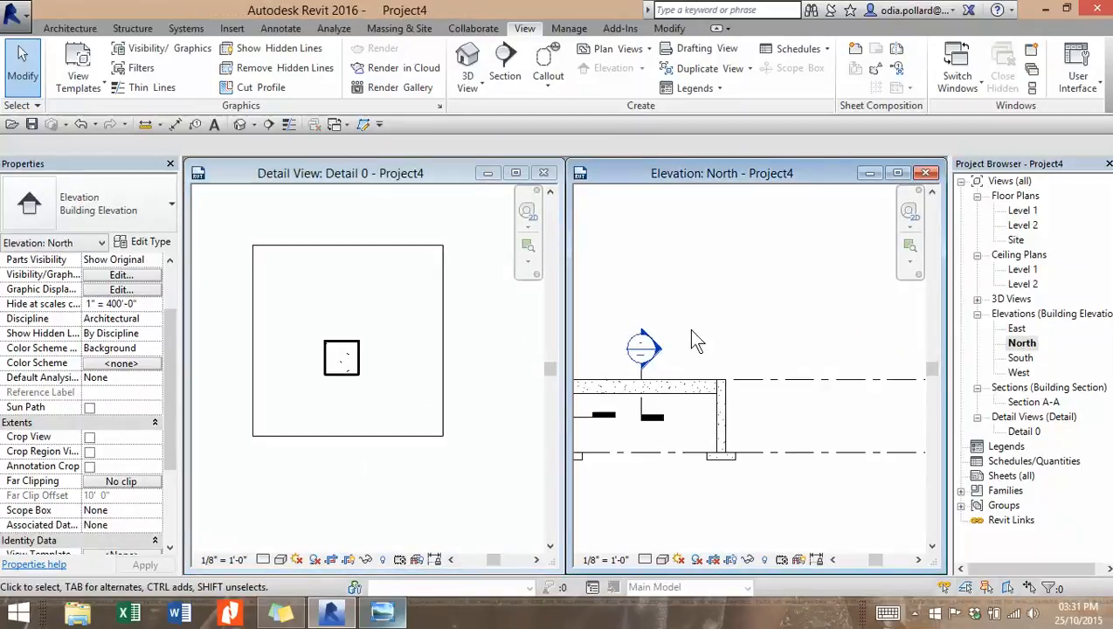
mouse_move(630, 467)
middle_down()
mouse_move(956, 407)
mouse_move(758, 389)
middle_up()
scroll(890, 393, up, 3)
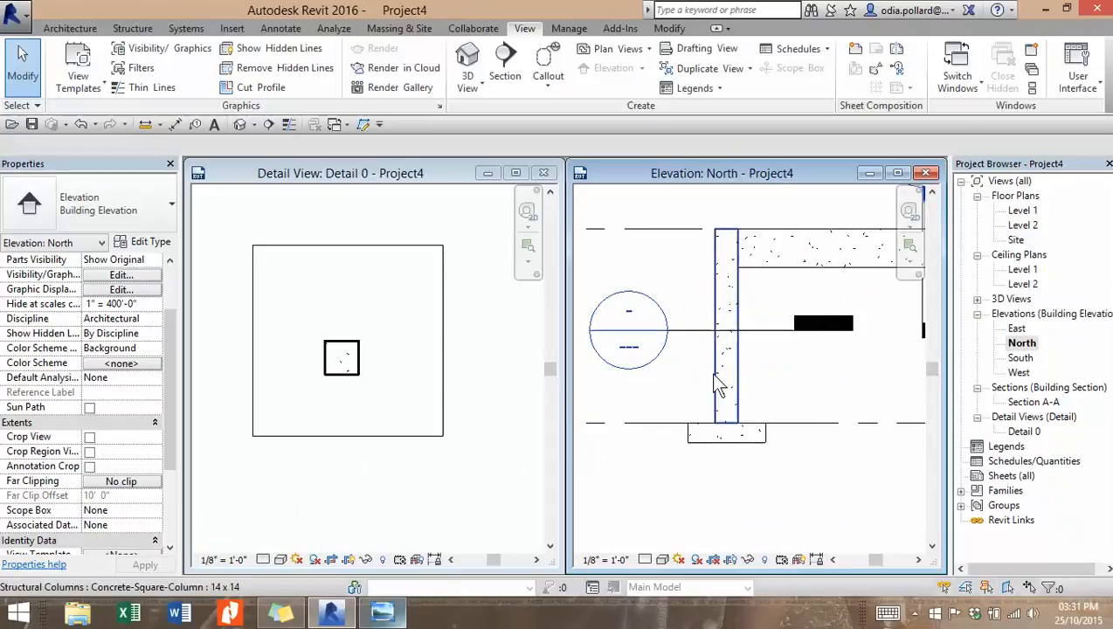
Step: Switch to the hand sketch in Windows Photo Viewer and read the Section B-B column reinforcement
click(393, 615)
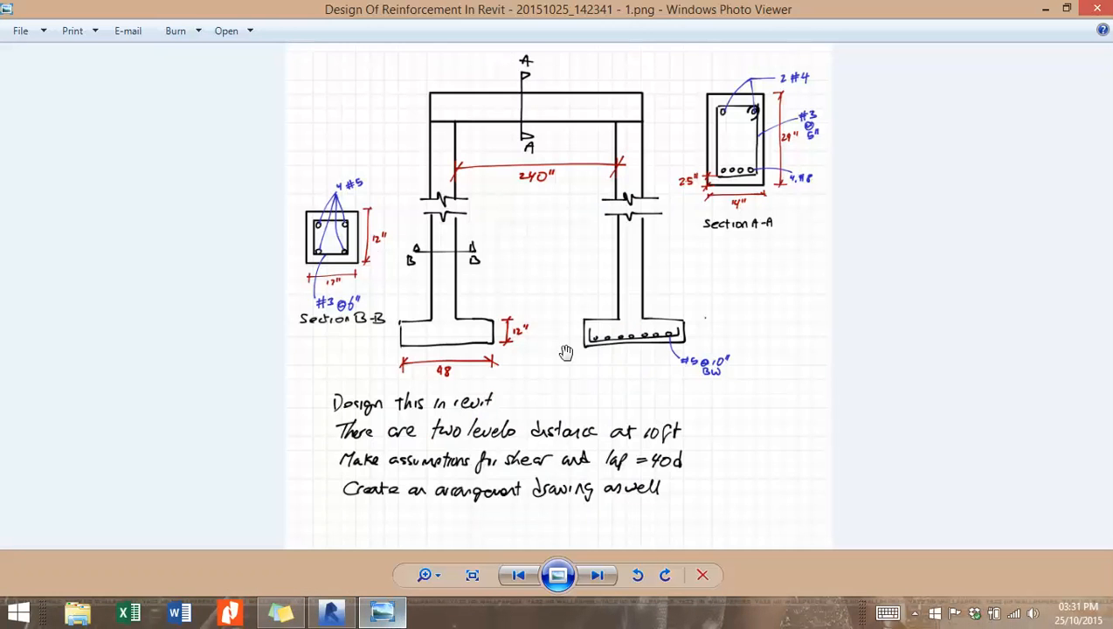
scroll(276, 255, up, 6)
scroll(216, 344, down, 3)
drag(476, 349, 491, 366)
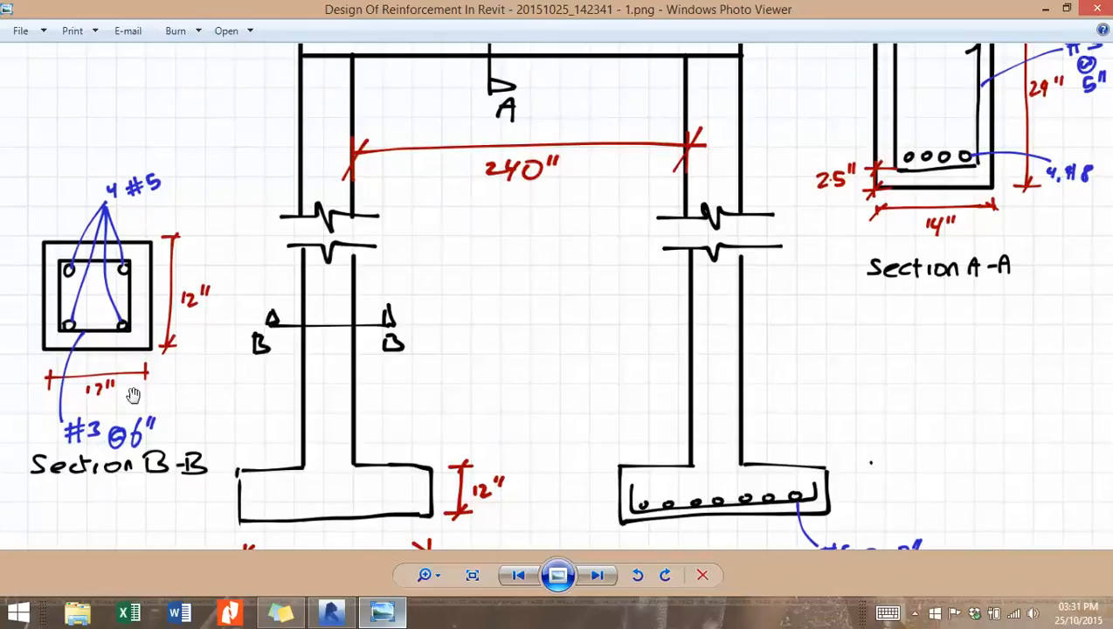
Step: Switch back to Revit and start rebar placement on the column in Detail 0, choosing bar type #3 and rebar shape T1
click(337, 615)
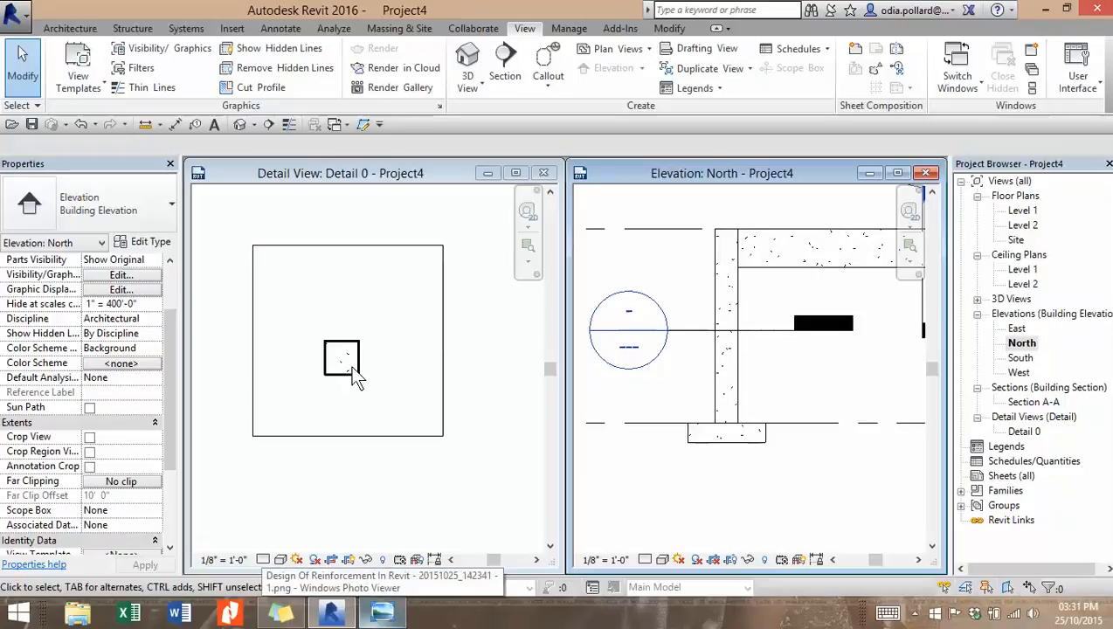
click(376, 197)
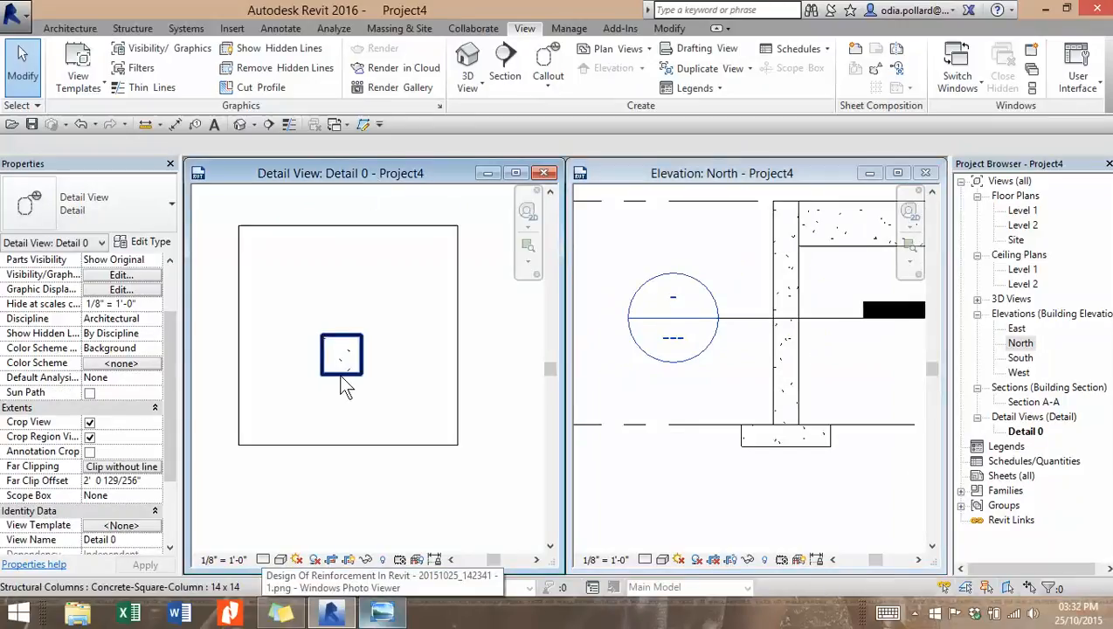
click(368, 354)
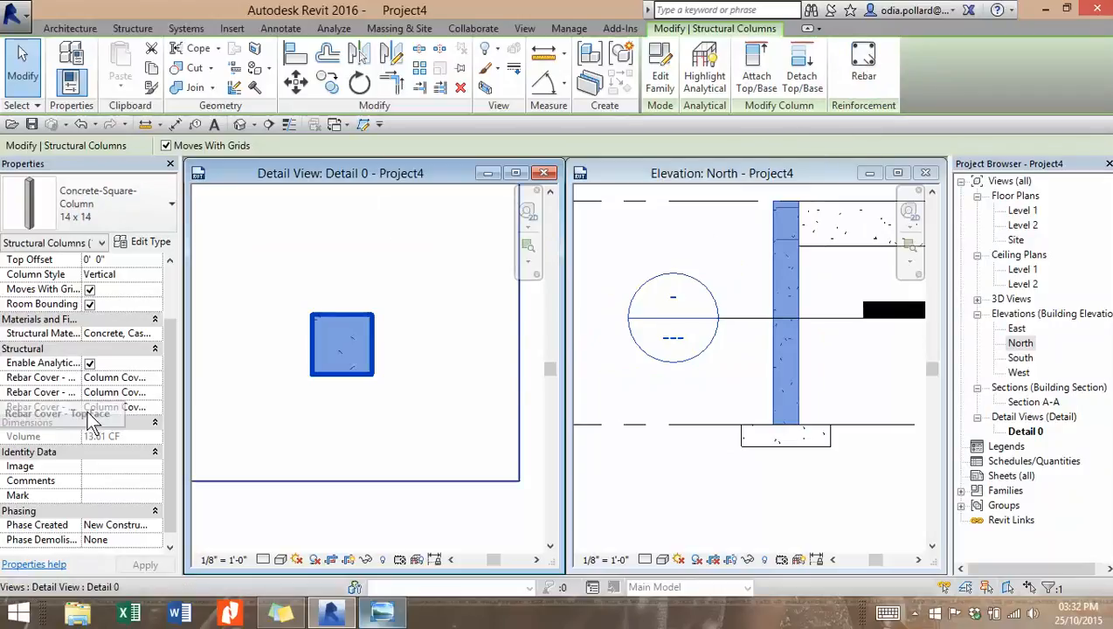
click(867, 70)
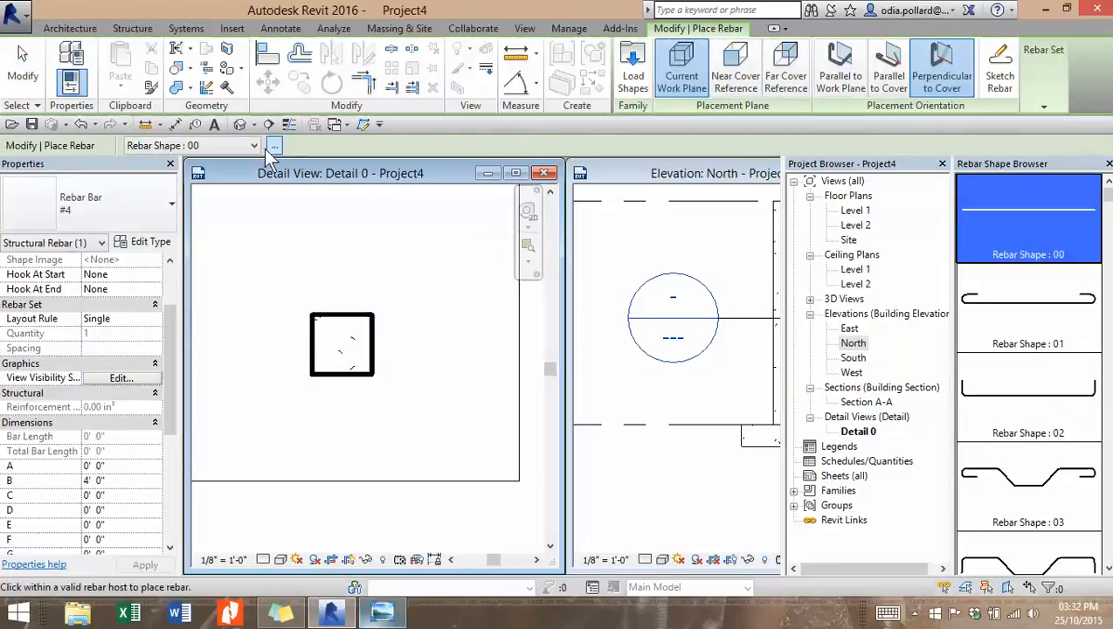
drag(1107, 225, 1107, 497)
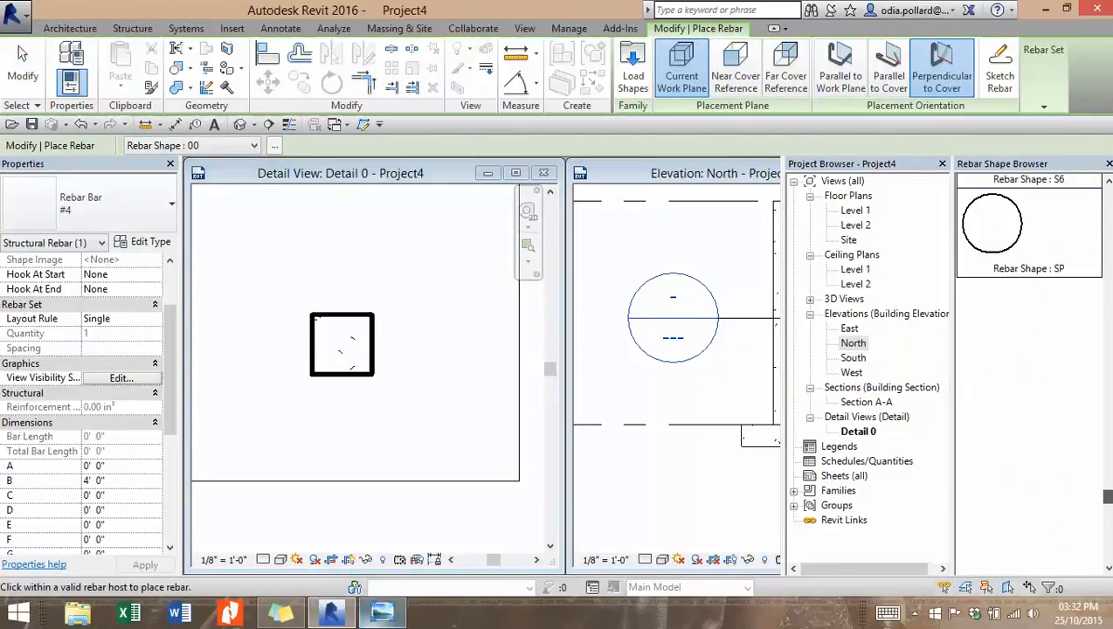
click(1040, 323)
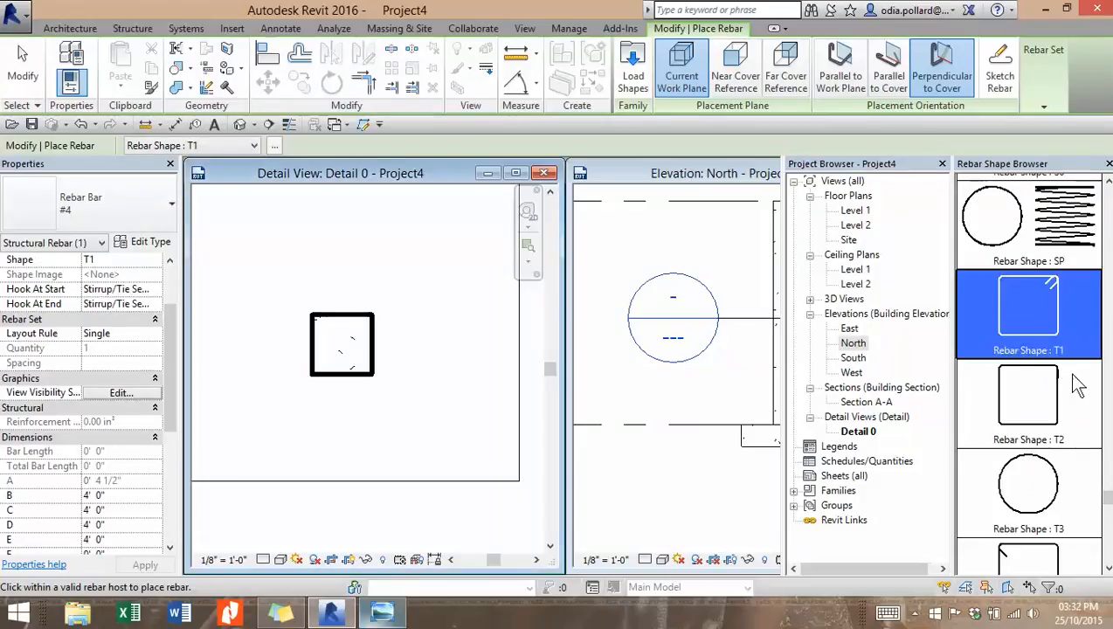
click(113, 217)
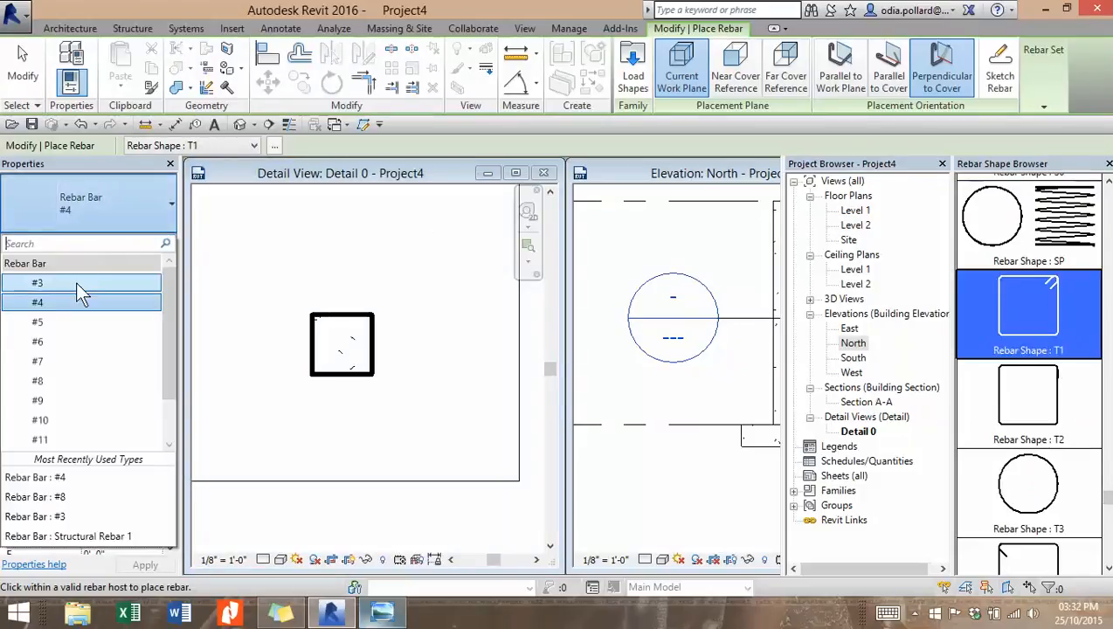
click(75, 282)
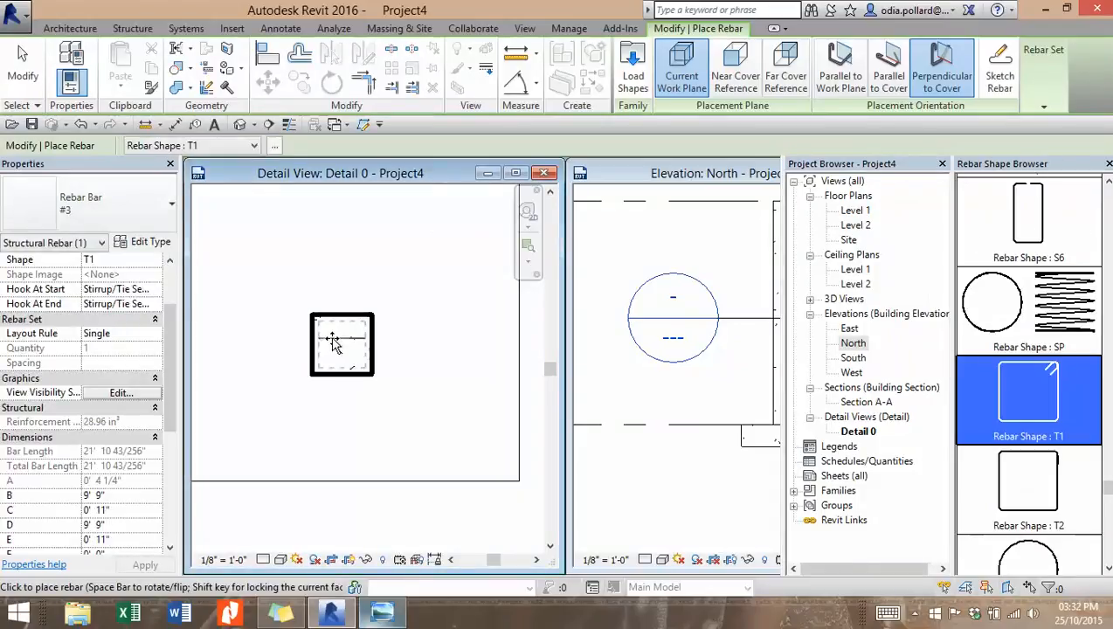
Step: Change the rebar shape to T2 and place one #3 tie parallel to the work plane inside the column section
scroll(339, 347, up, 2)
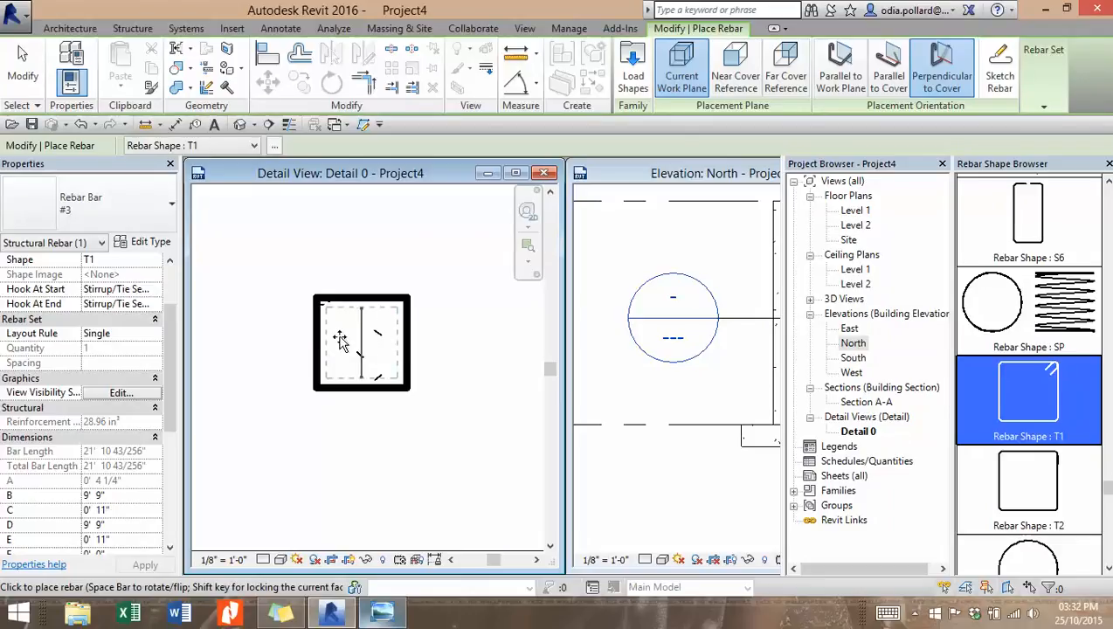
click(840, 79)
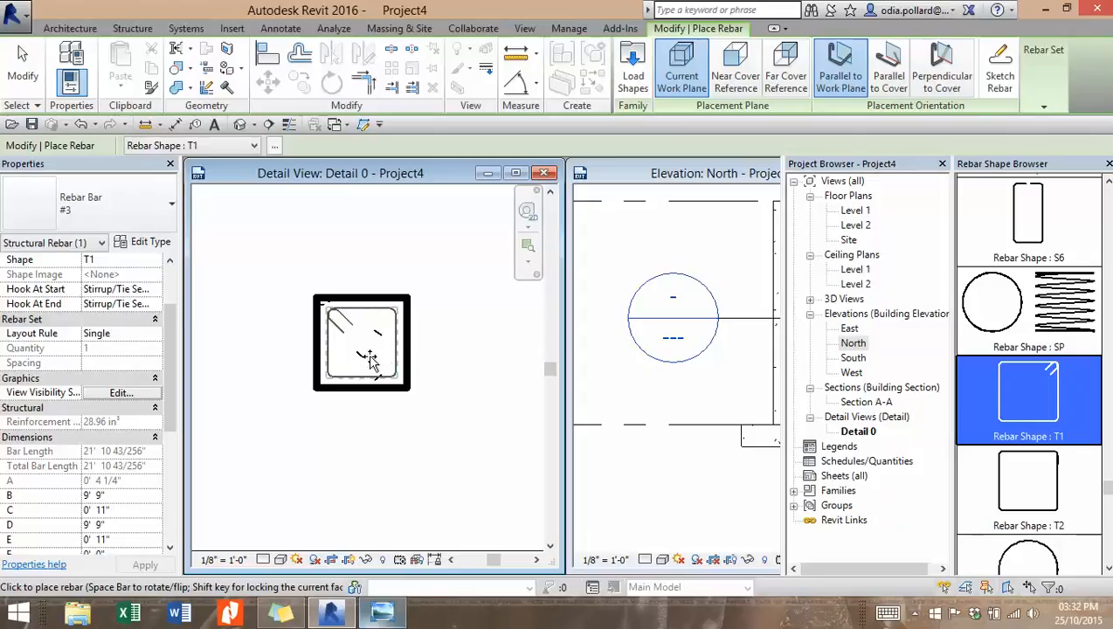
key(space)
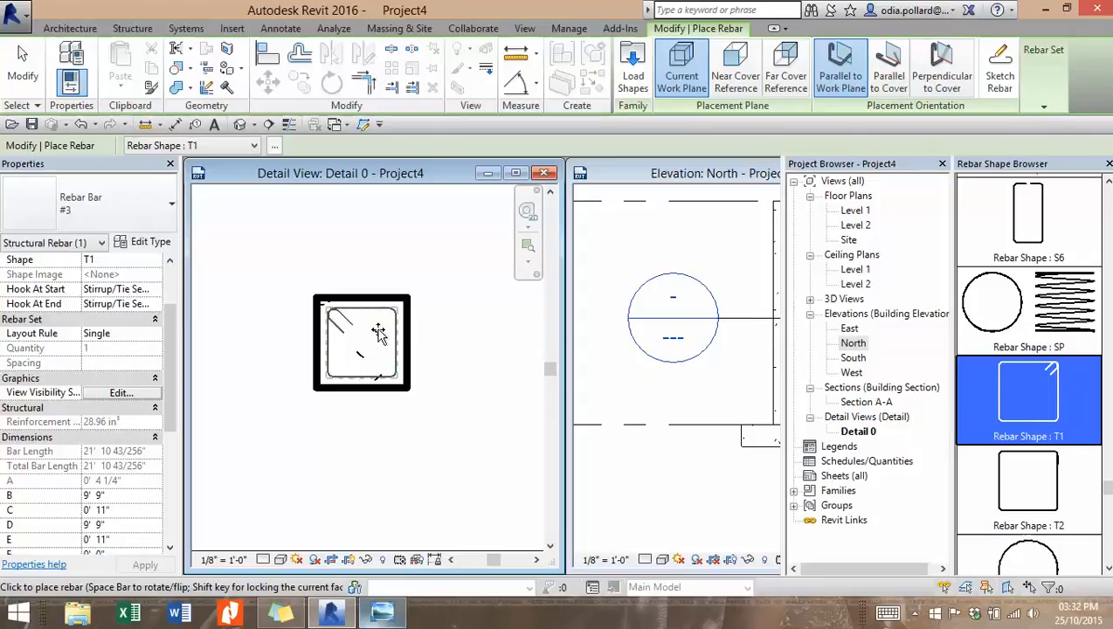
click(1040, 489)
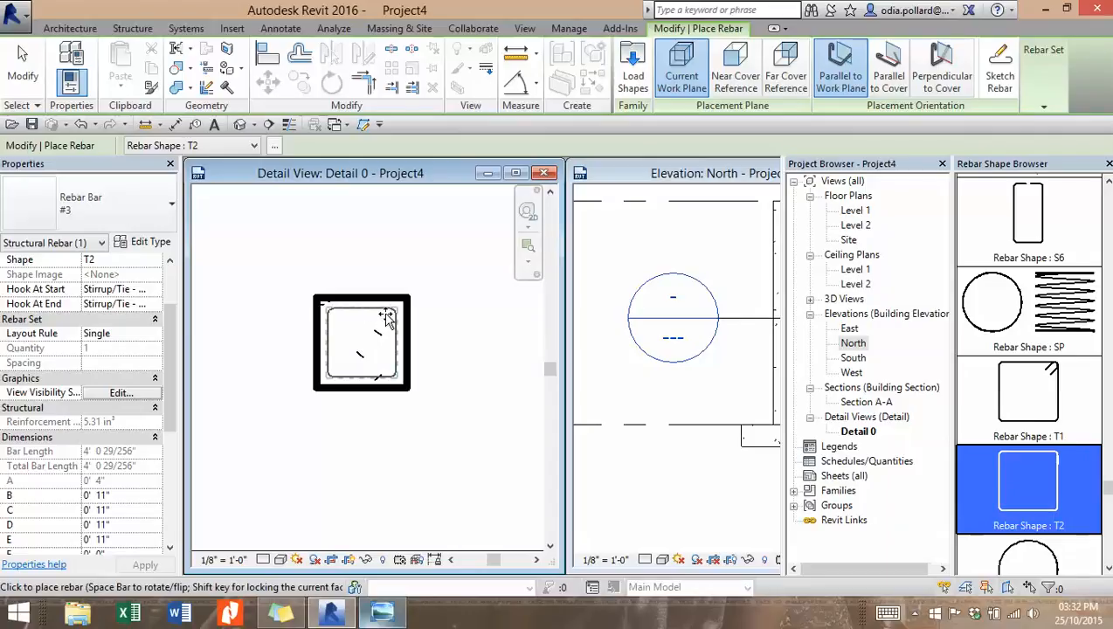
click(387, 318)
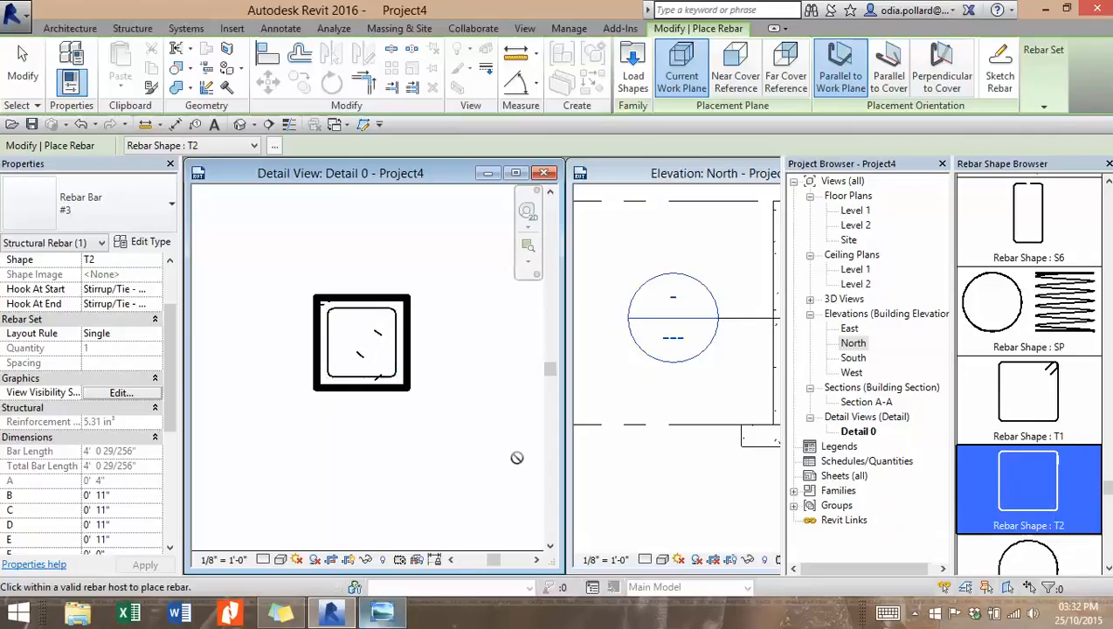
click(27, 80)
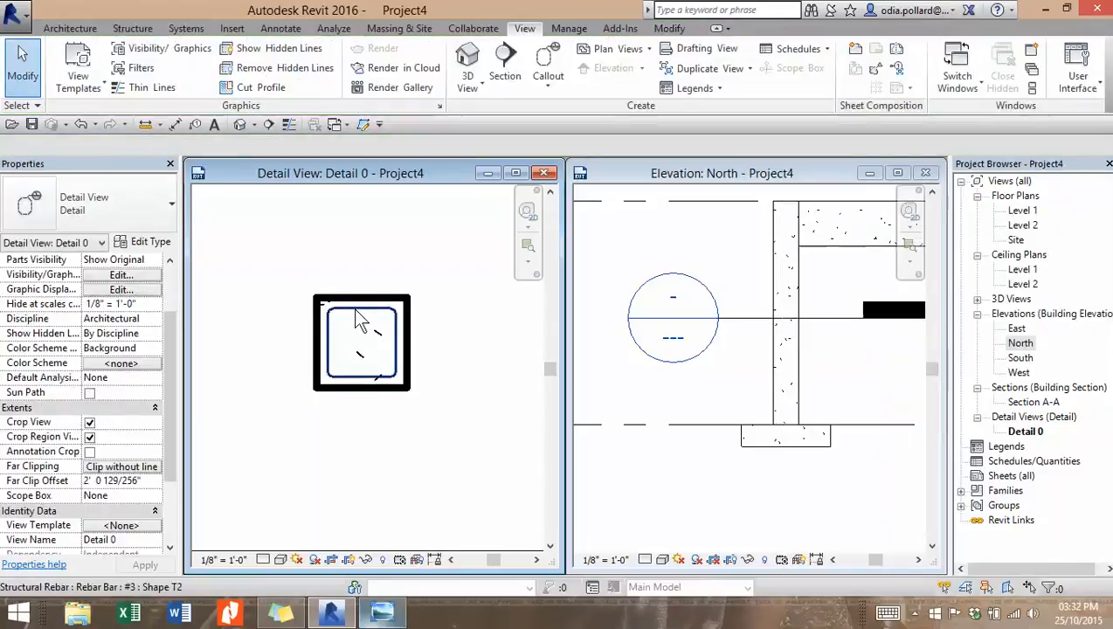
Step: Apply the new tie's view visibility states with {3D}, Detail 0 and Section A-A set to view unobscured
click(396, 330)
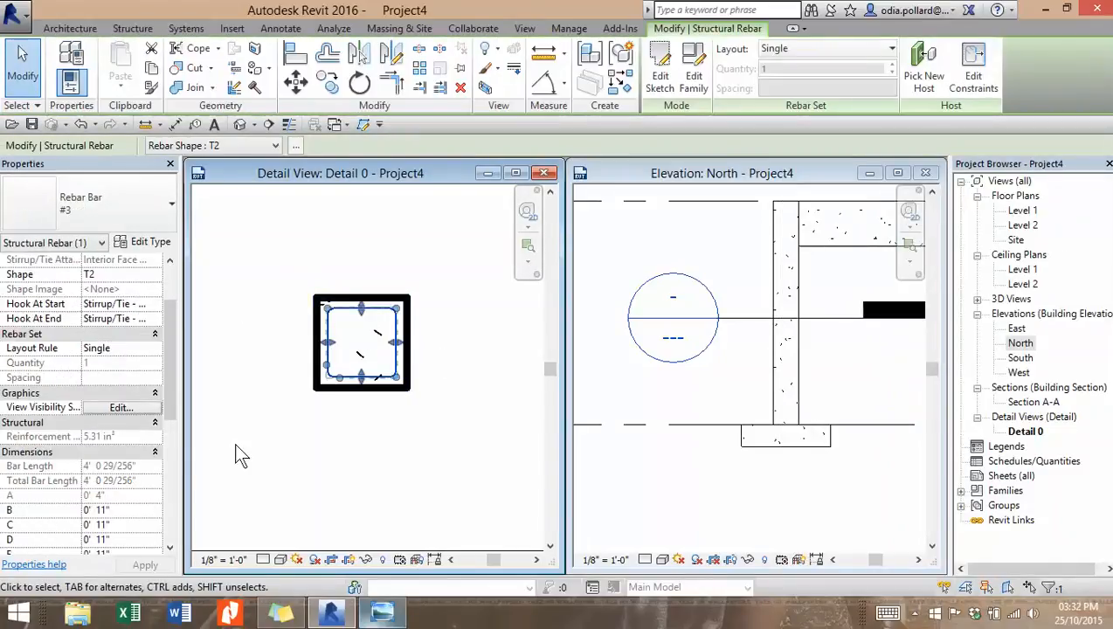
click(113, 408)
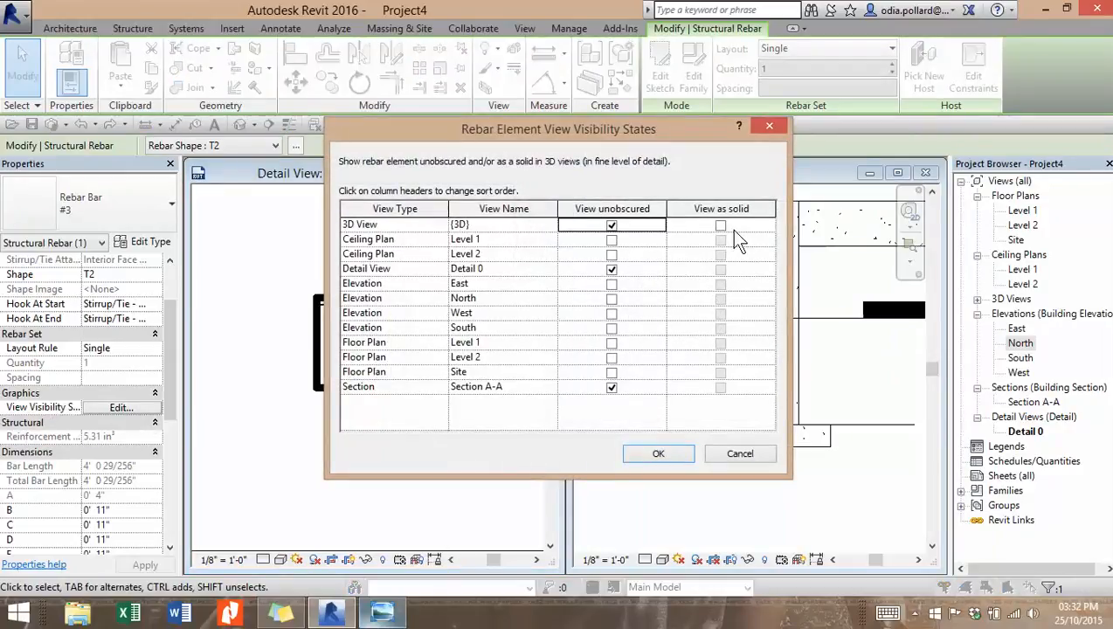
click(657, 454)
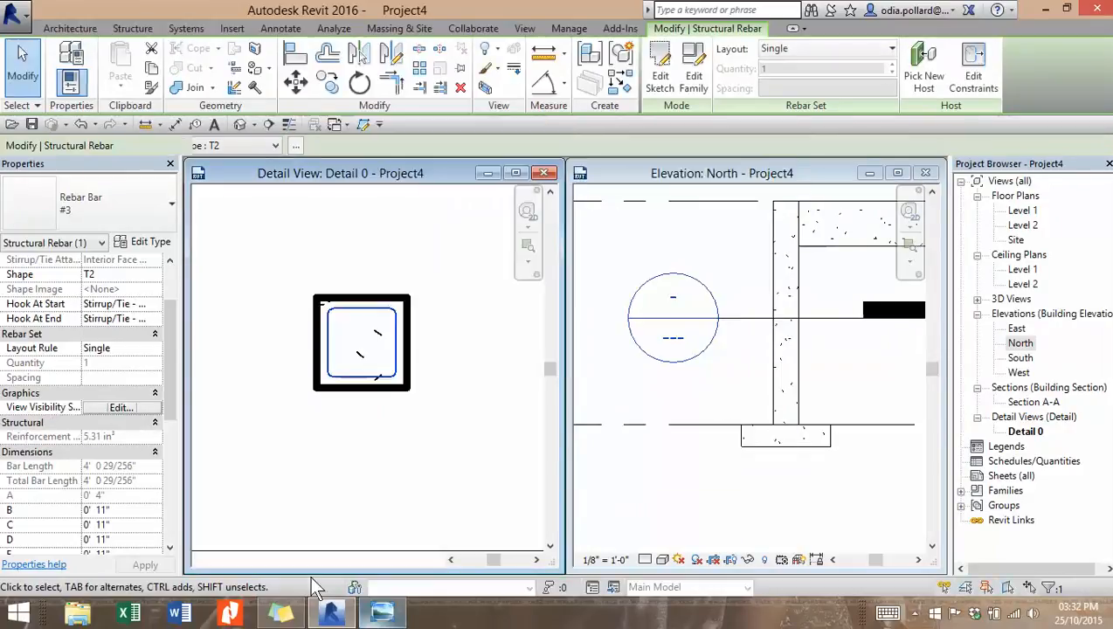
Step: Set Detail 0 to Fine detail level and a scale of 1/2" = 1'-0"
click(263, 559)
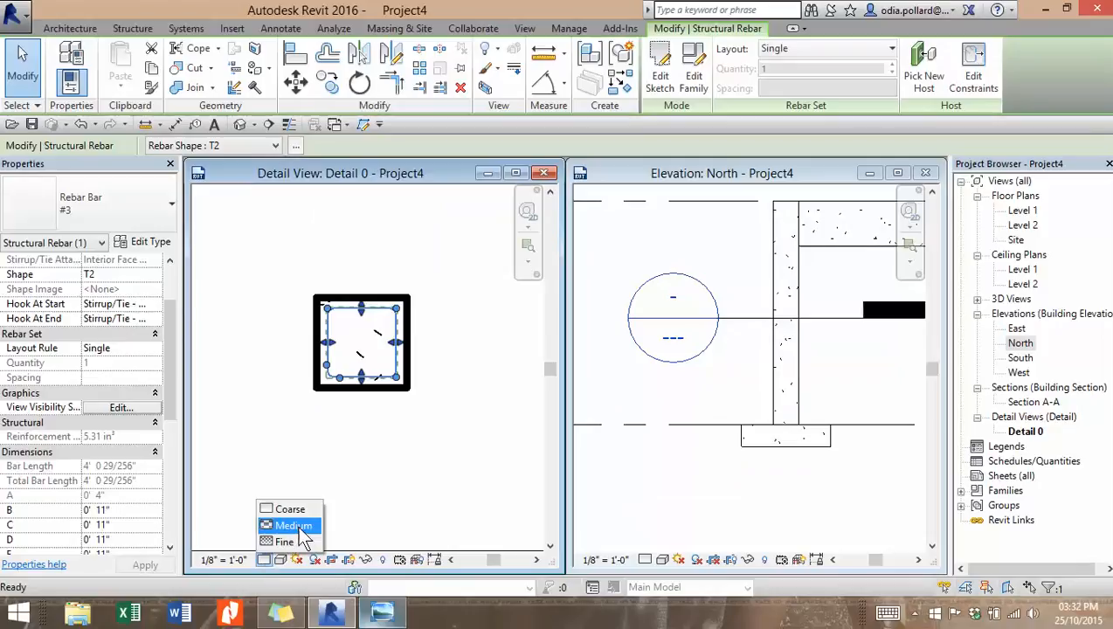
click(284, 541)
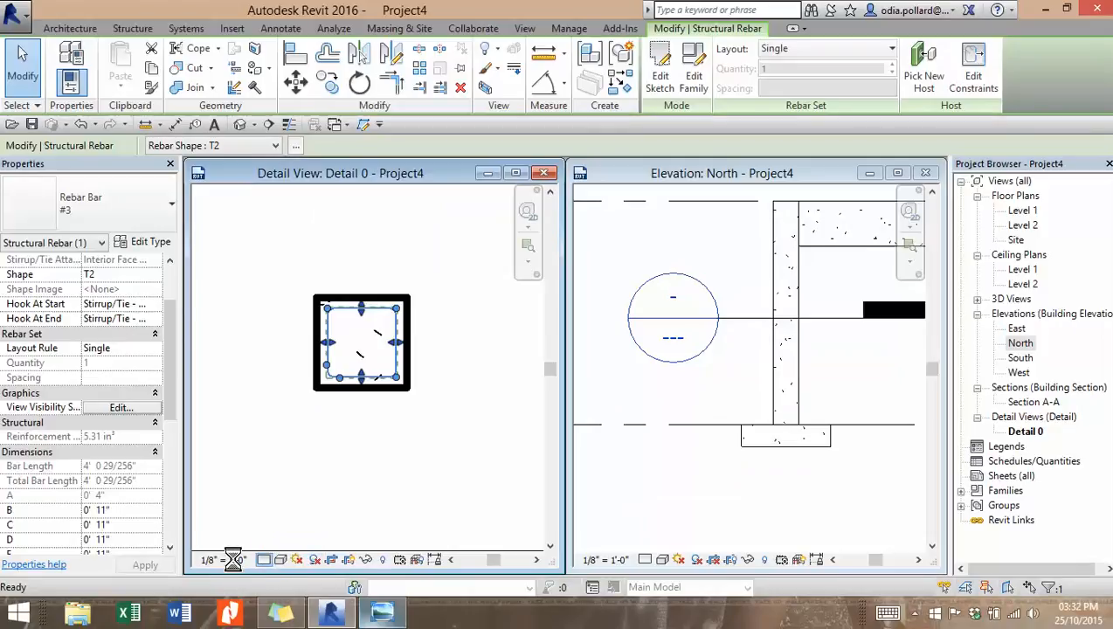
click(232, 559)
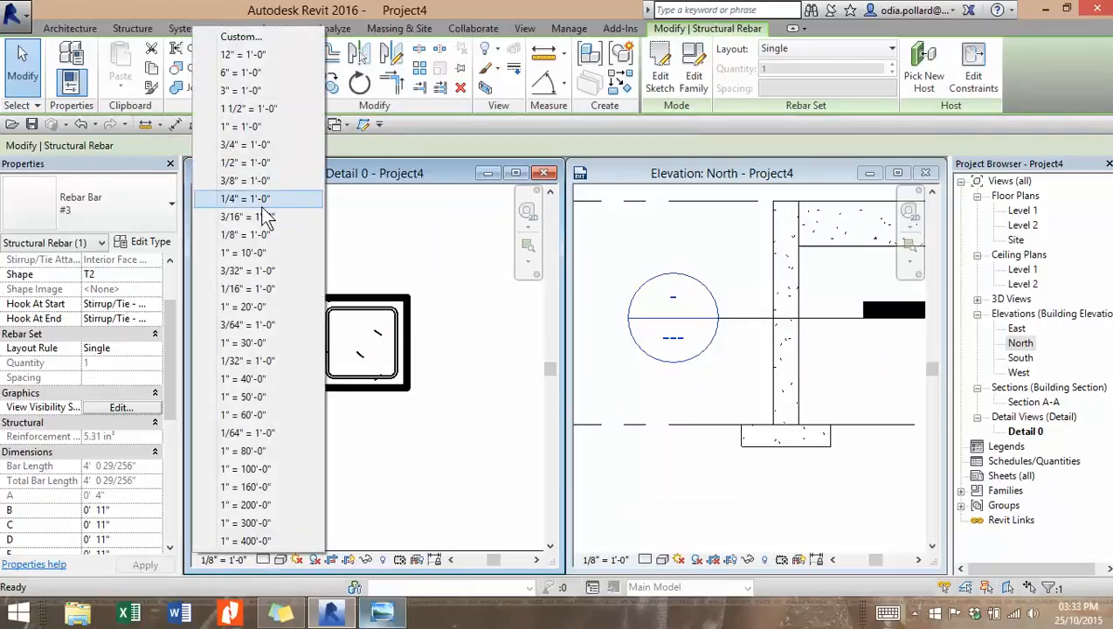
click(489, 318)
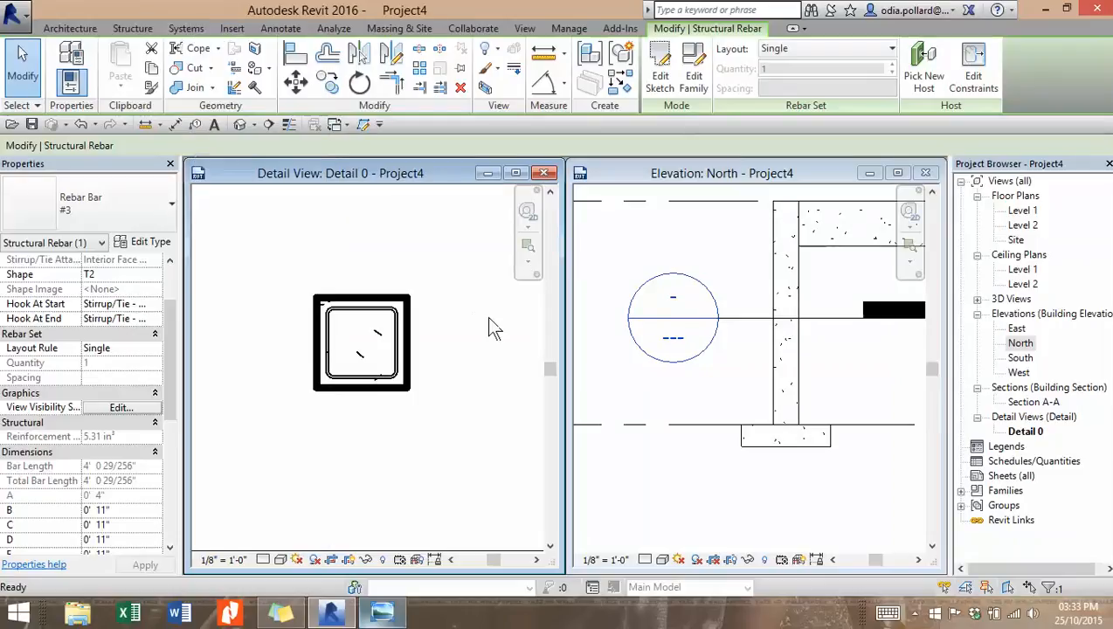
click(438, 352)
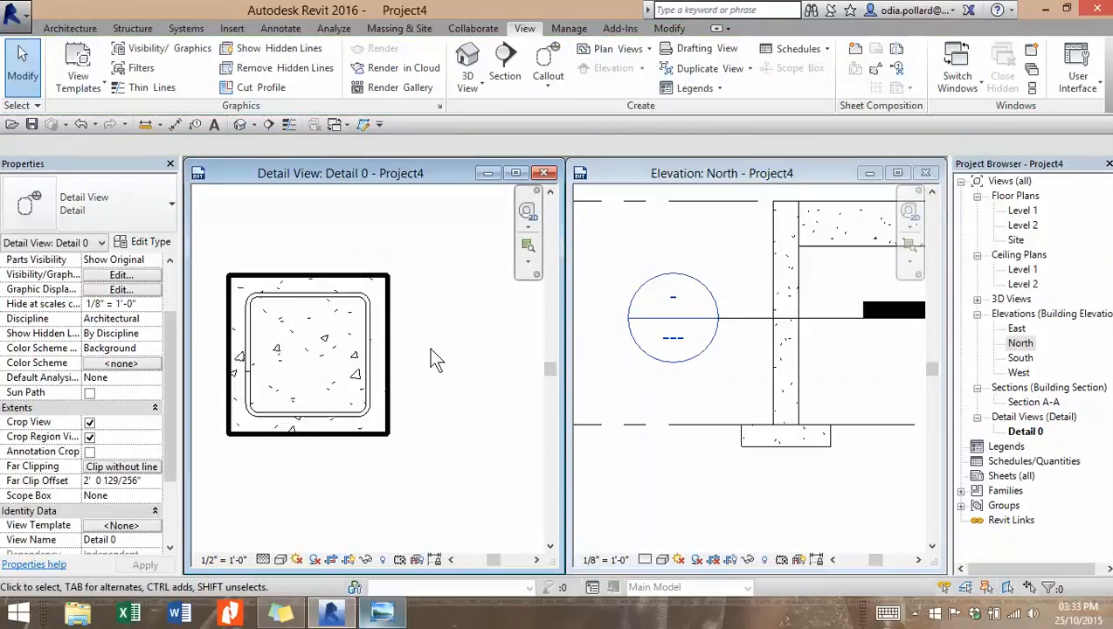
middle_drag(437, 358, 499, 370)
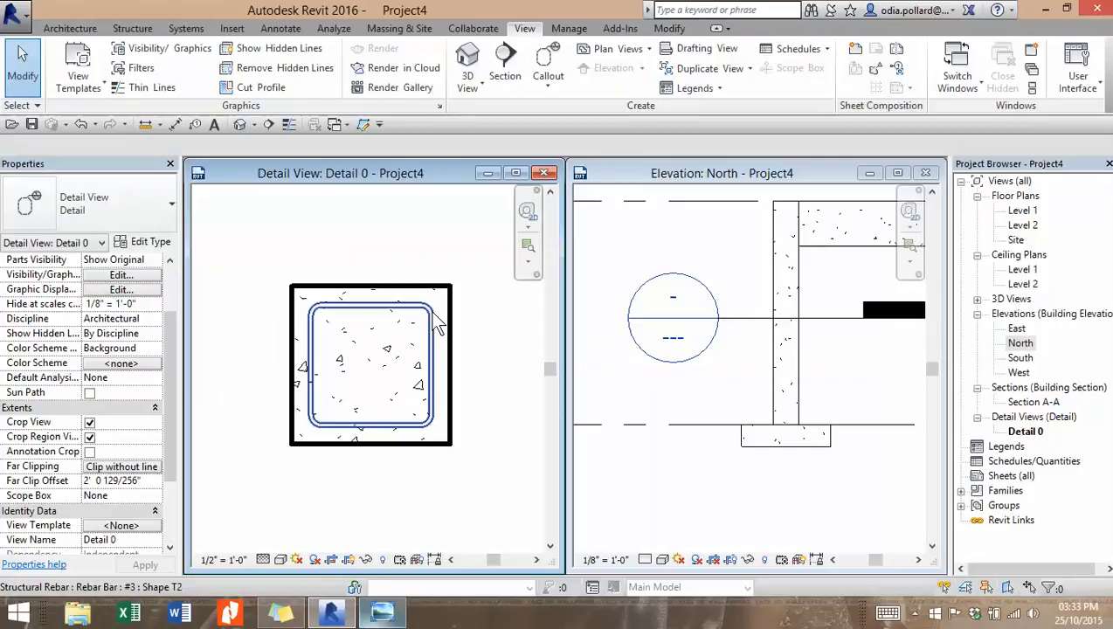
Step: Close the North elevation and tile the {3D} view beside Detail 0, framing the column that holds the new tie
click(519, 351)
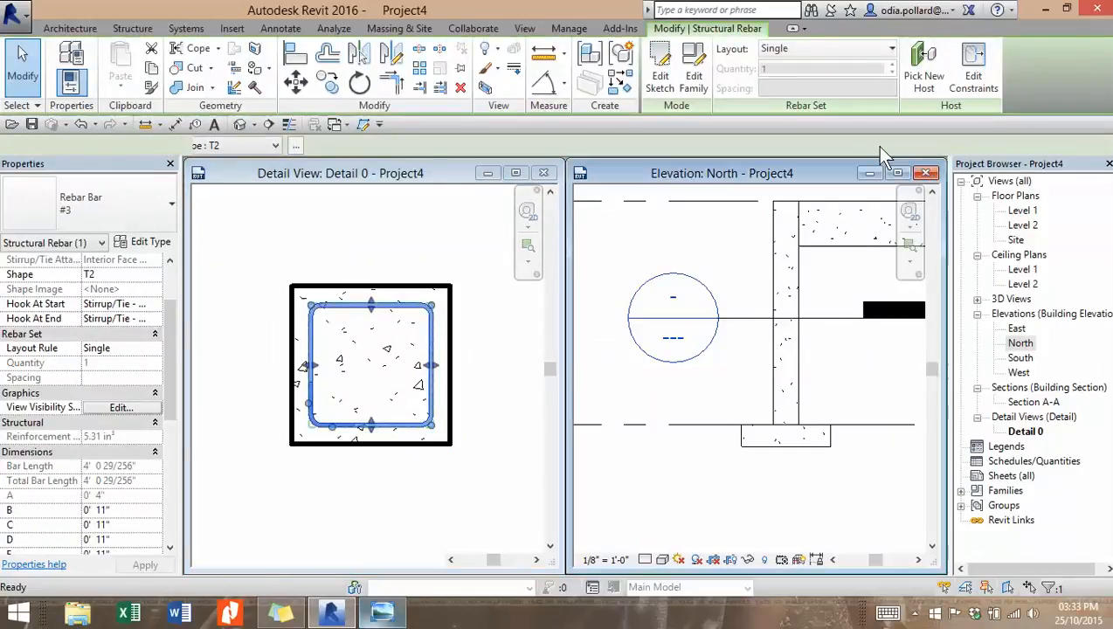
click(925, 173)
click(239, 125)
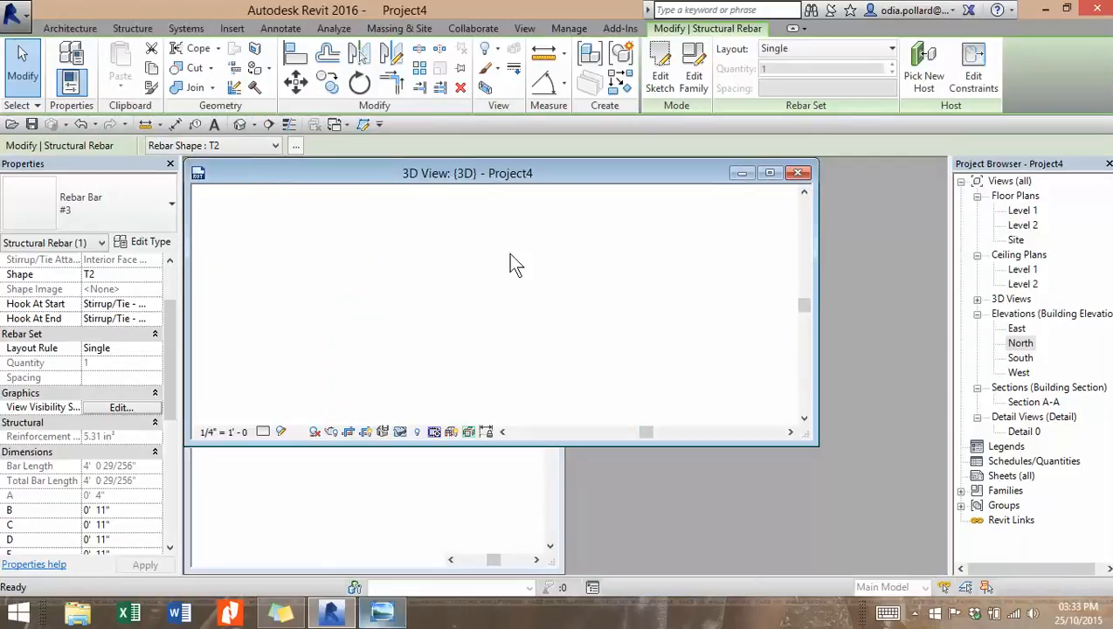
key(t)
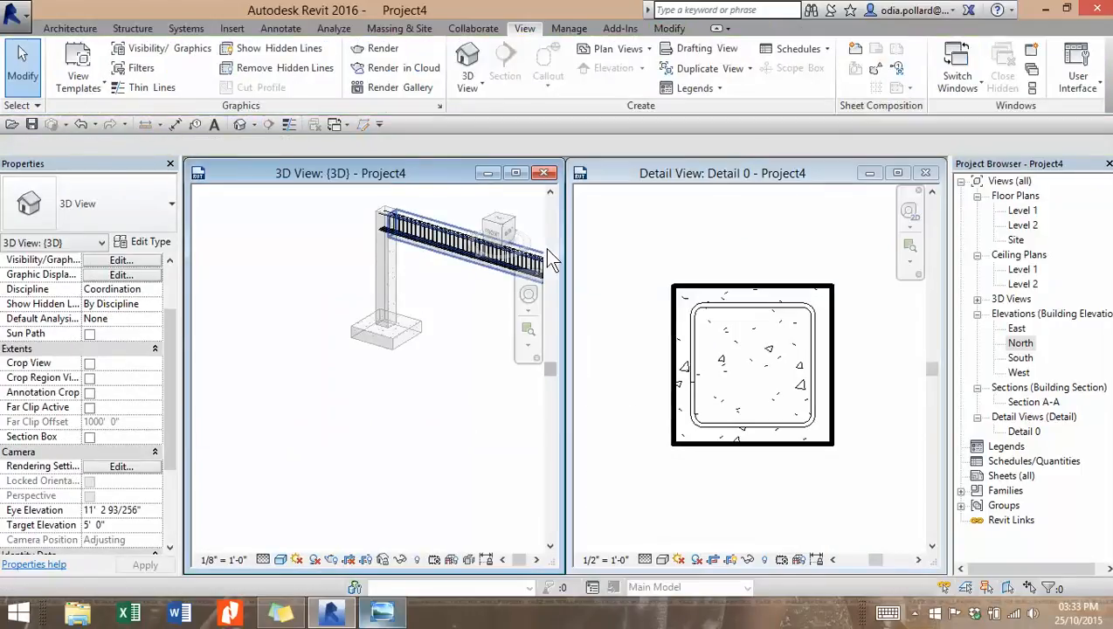
click(766, 194)
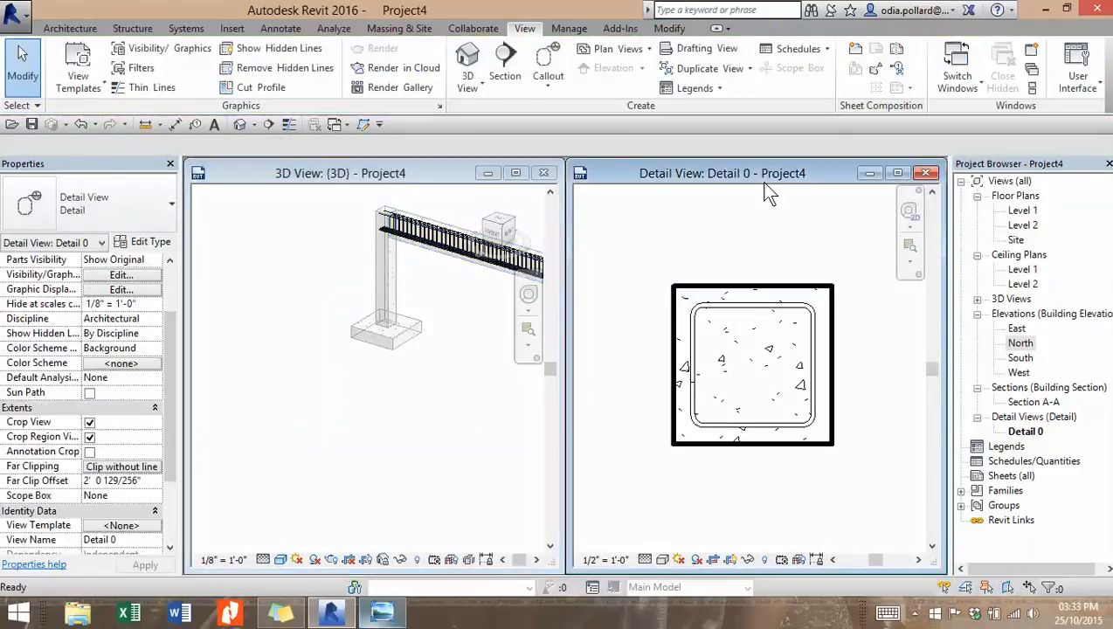
key(w)
key(t)
scroll(861, 367, down, 1)
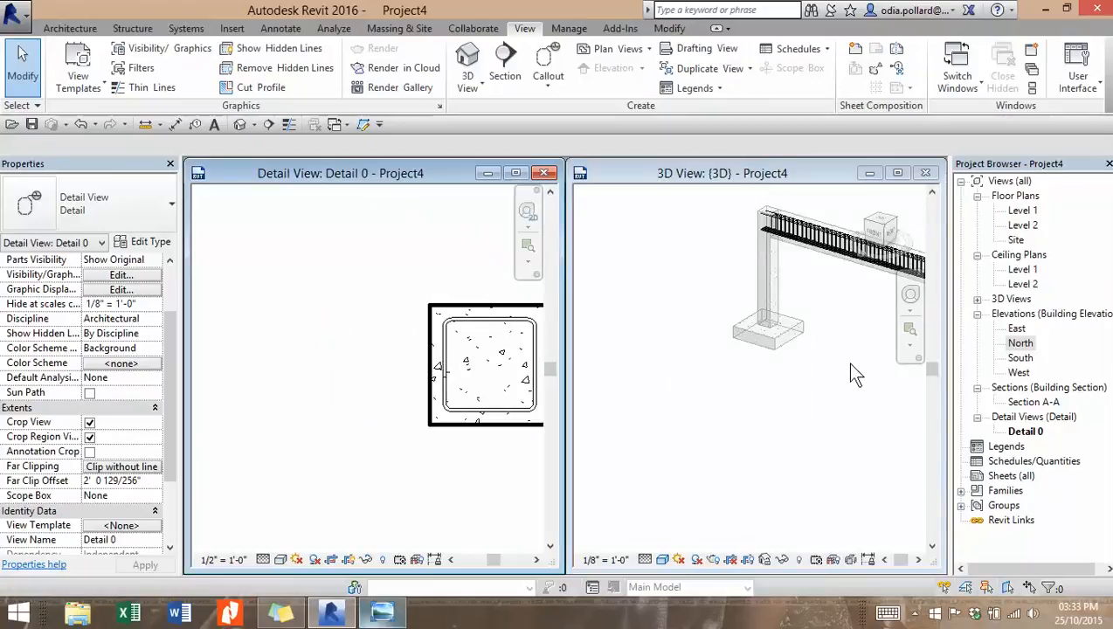
click(796, 376)
middle_drag(820, 383, 671, 427)
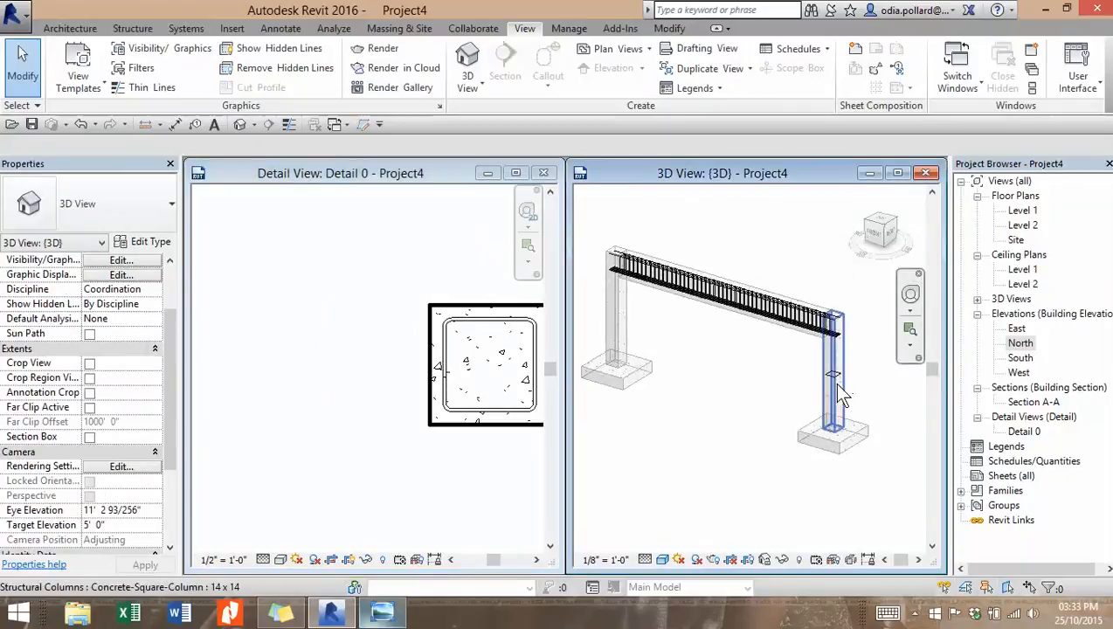
scroll(847, 397, up, 4)
middle_drag(885, 429, 796, 399)
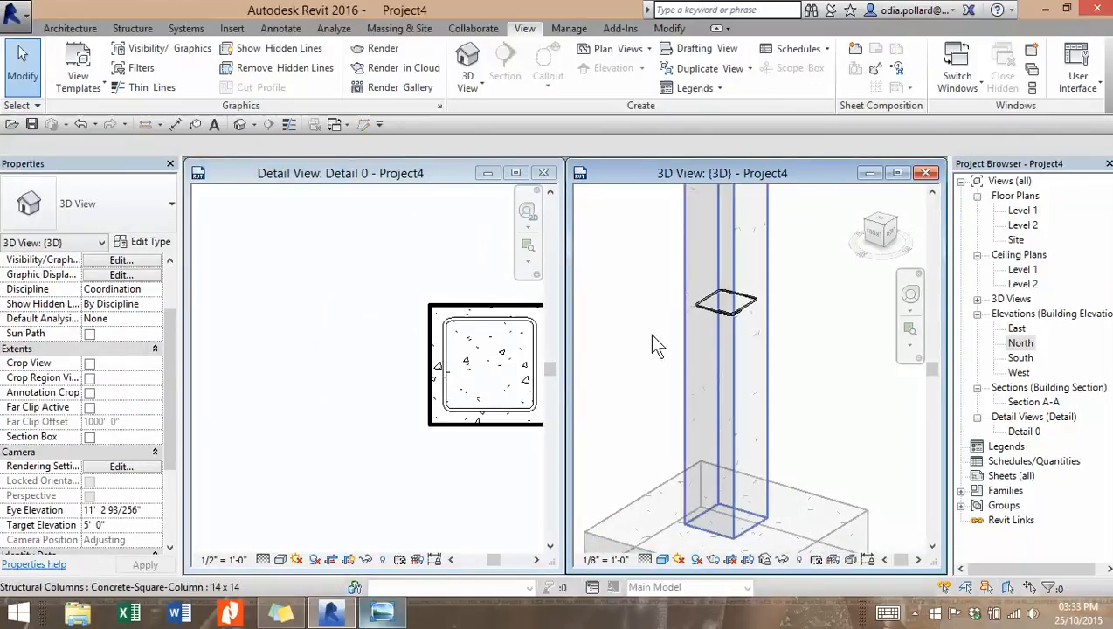
Step: Set the #3 column tie's layout to Maximum Spacing with a spacing of 6"
click(420, 292)
middle_drag(359, 476, 213, 452)
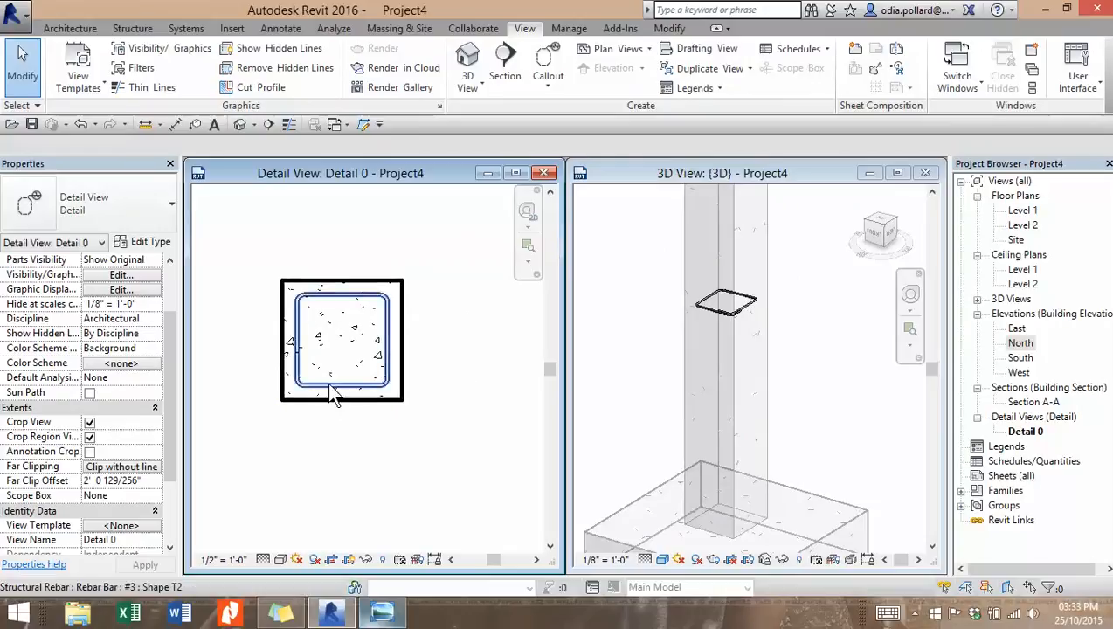
click(328, 384)
scroll(629, 358, down, 1)
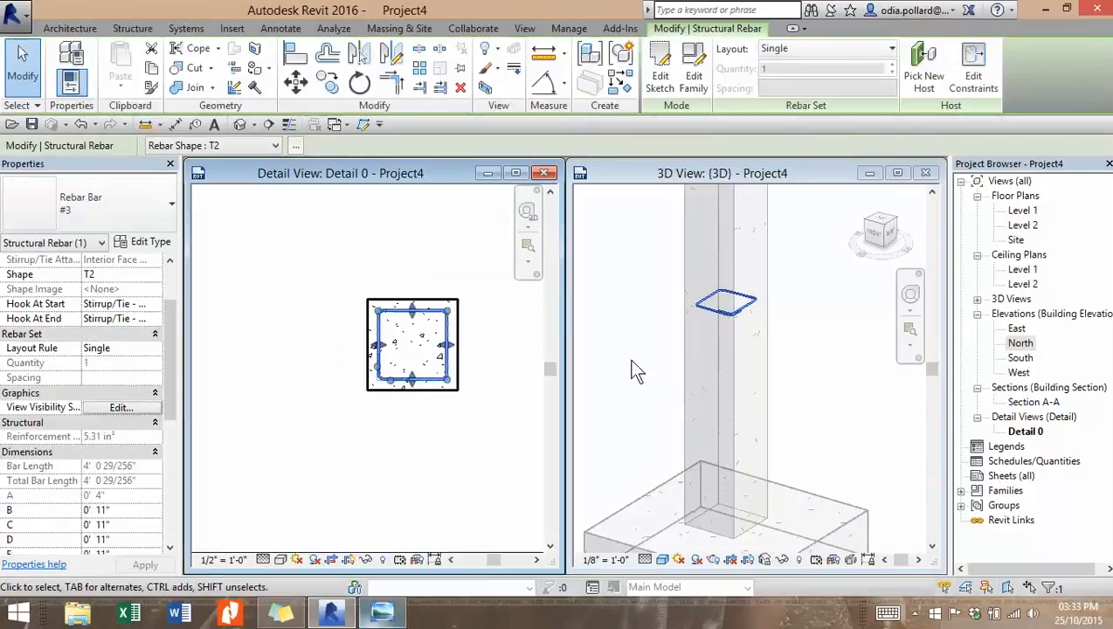
click(822, 51)
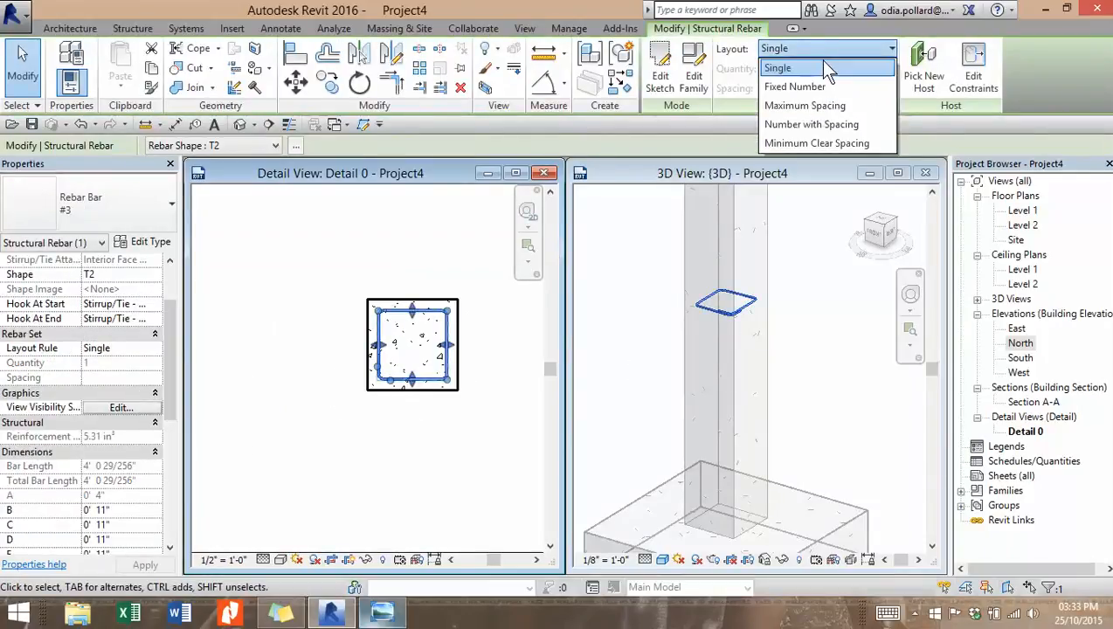
click(821, 106)
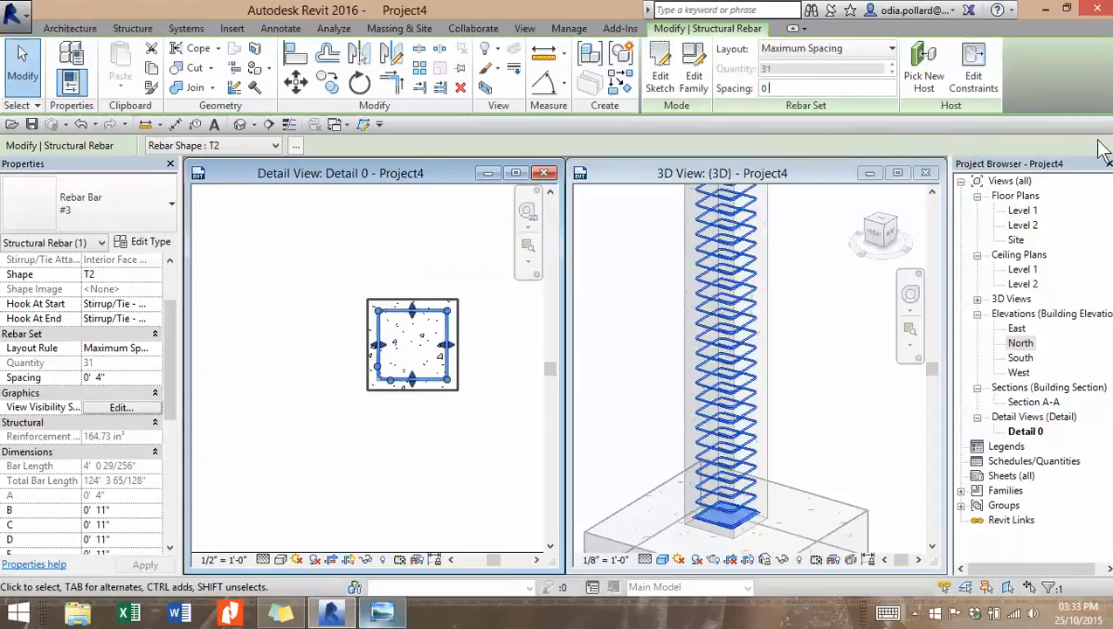
text(0 6)
key(Return)
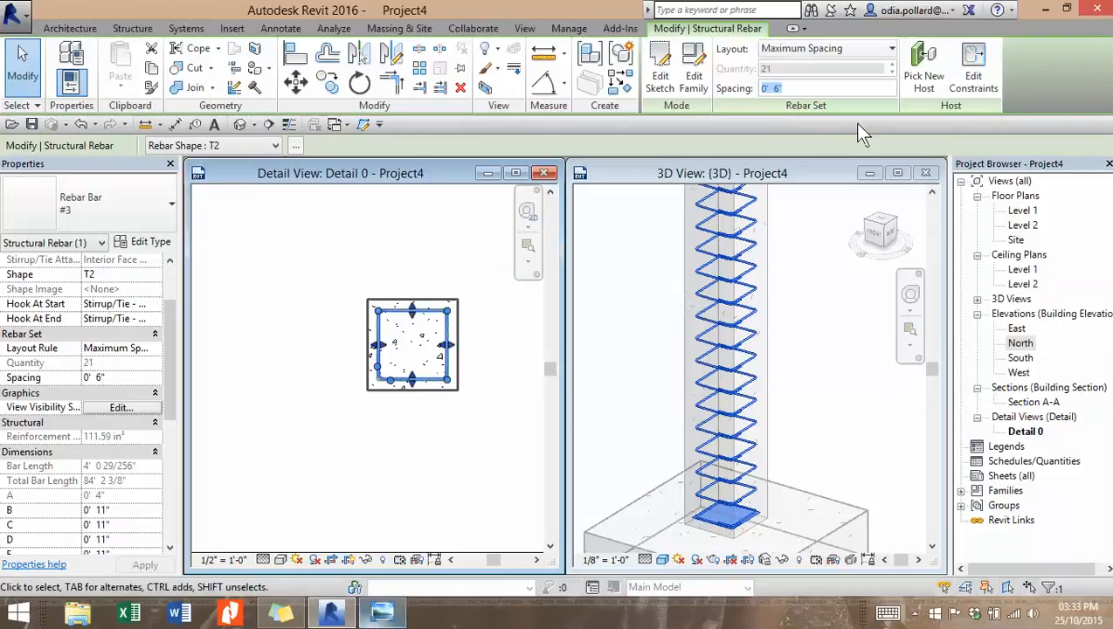
Step: Turn the {3D} view to its front orientation, framing the column where it meets the beam
scroll(474, 447, down, 2)
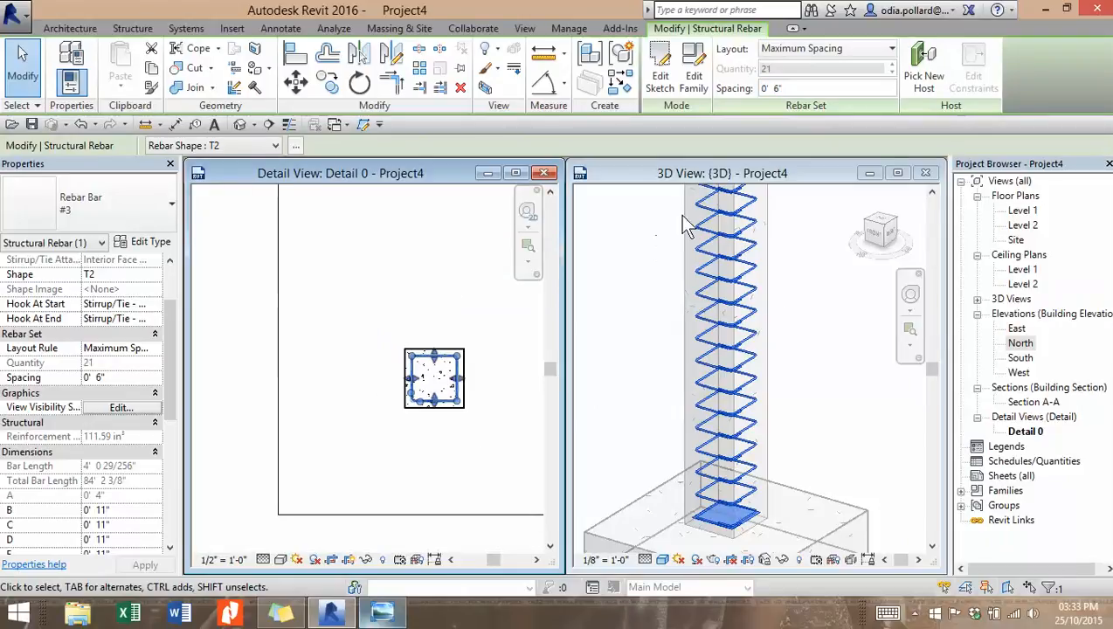
click(695, 177)
scroll(481, 421, down, 1)
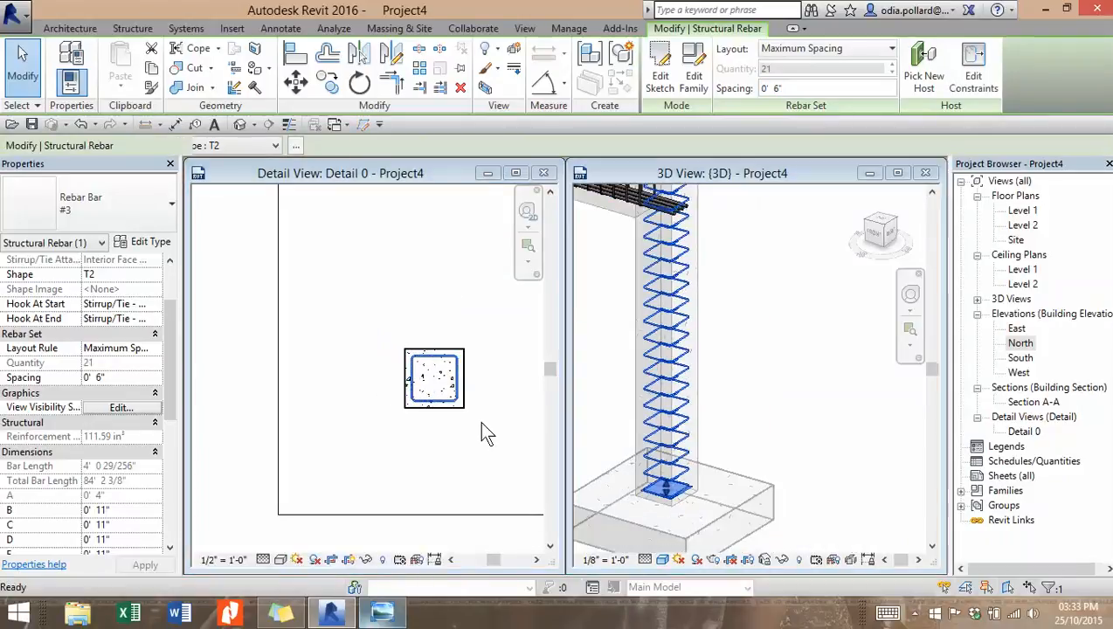
click(480, 424)
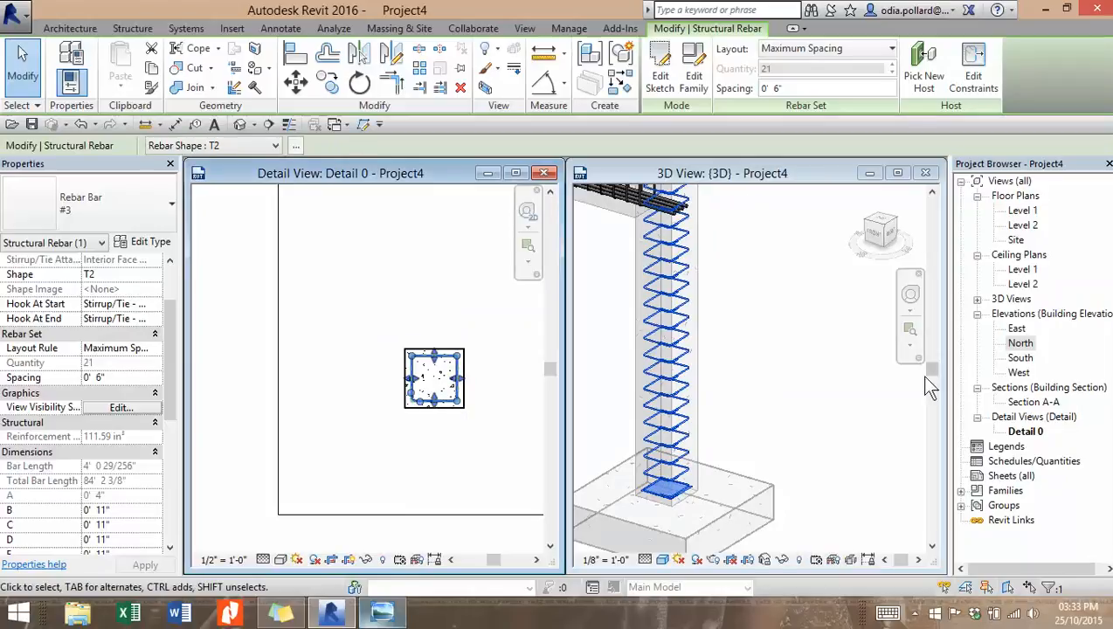
click(750, 178)
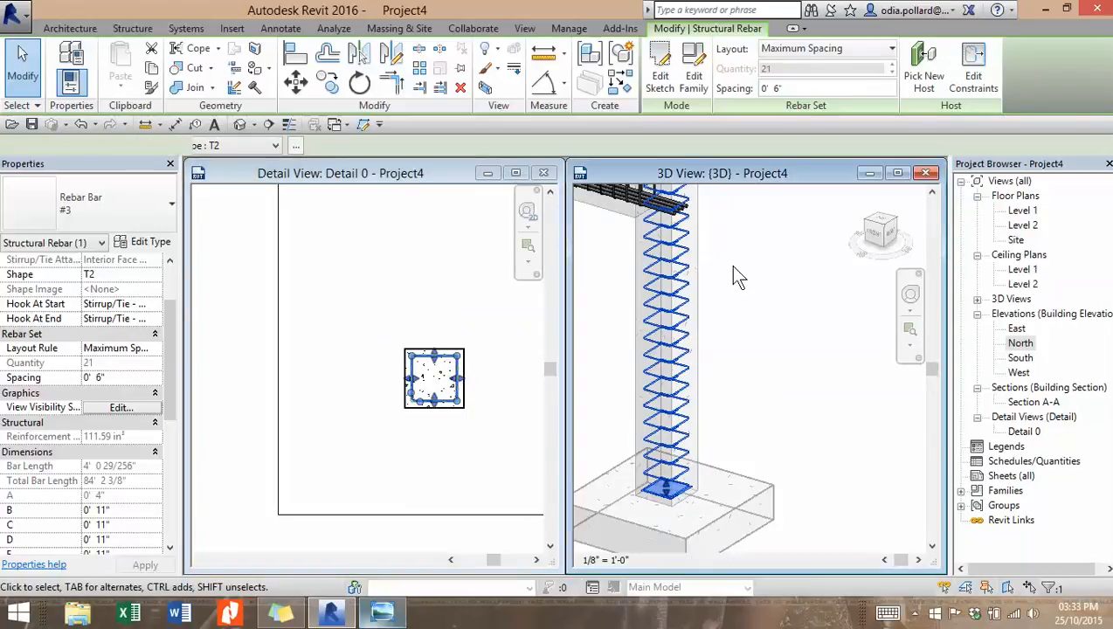
middle_drag(732, 265, 750, 377)
scroll(683, 270, up, 4)
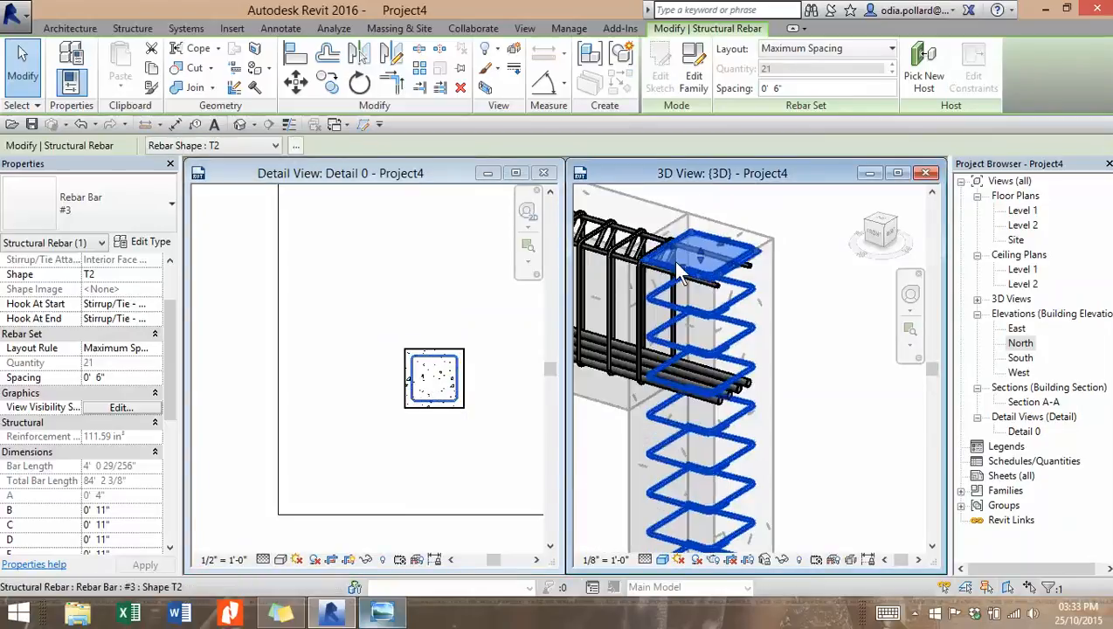
scroll(817, 320, down, 1)
scroll(834, 367, down, 4)
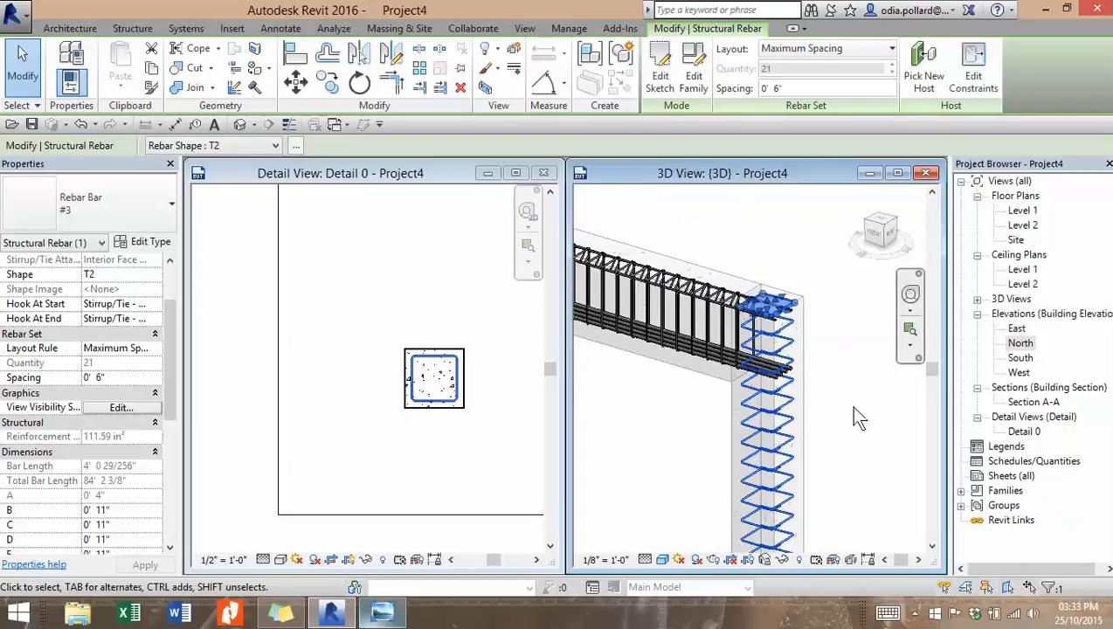
click(872, 234)
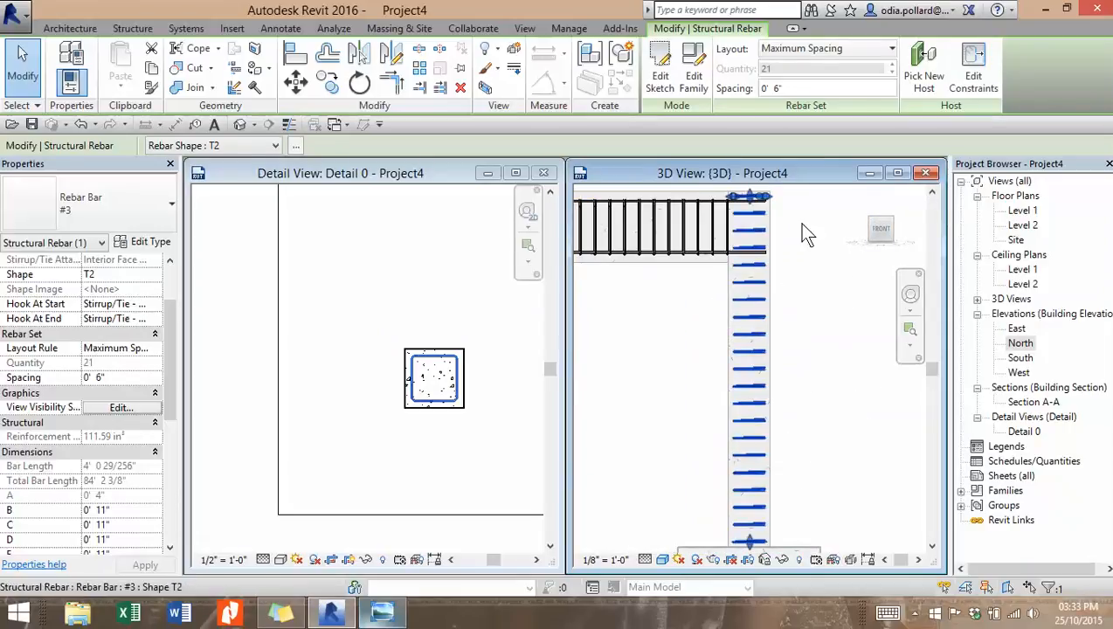
Step: Shorten the column's #3 tie set from above so its uppermost tie sits just below the beam's bottom bars
scroll(804, 323, up, 3)
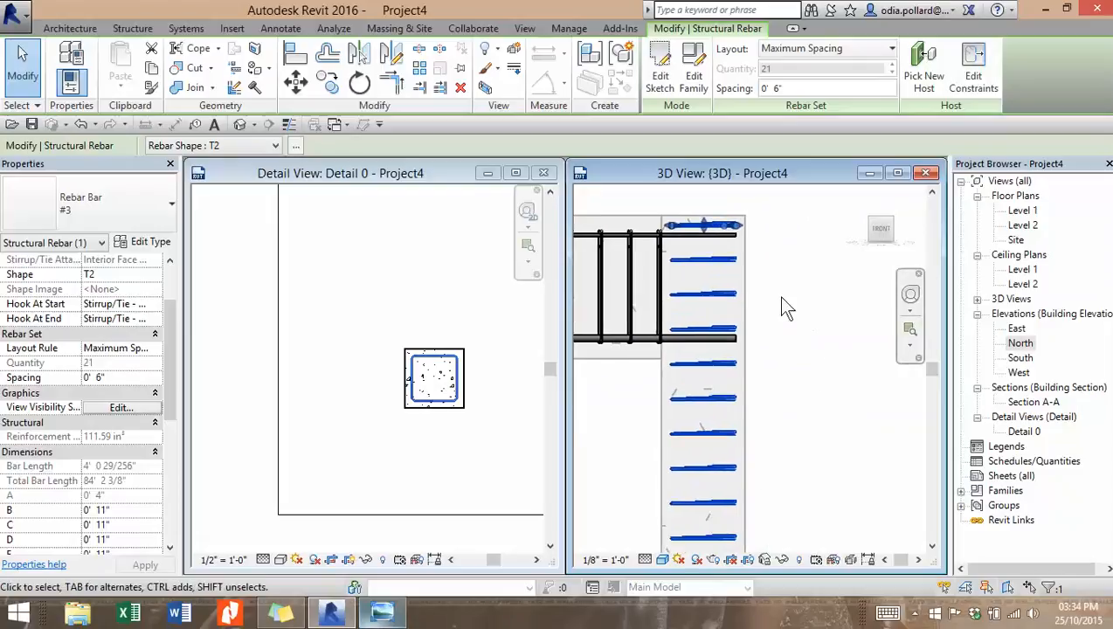
scroll(783, 307, up, 1)
drag(687, 215, 717, 380)
click(845, 377)
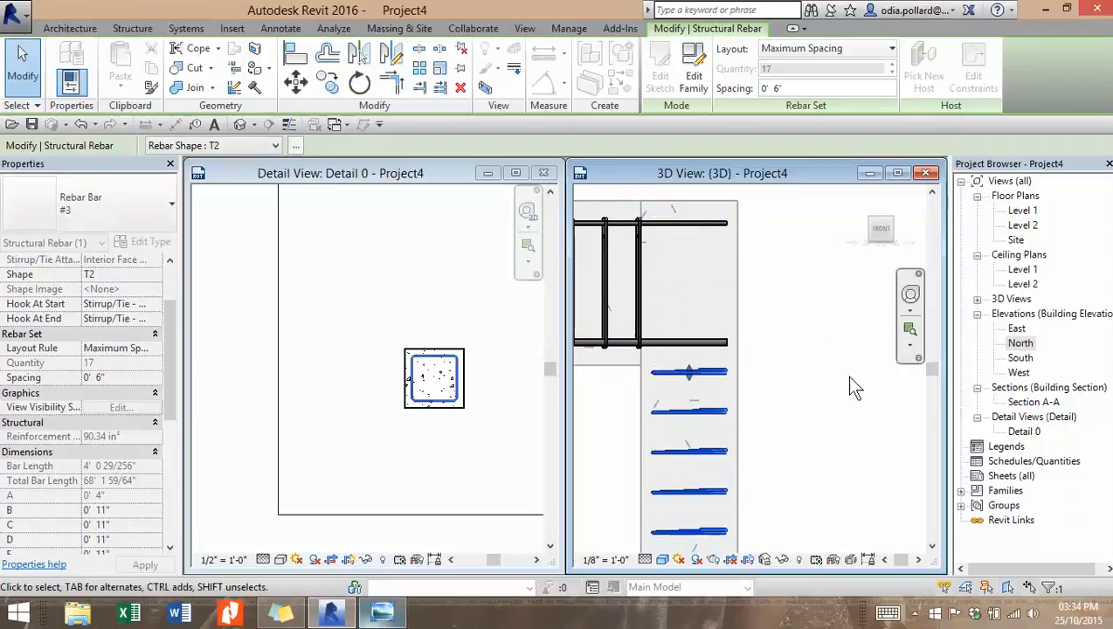
Step: Examine the distribution of the ties along the column, from the beam joint down to the footing
scroll(811, 379, down, 5)
middle_drag(838, 496, 778, 320)
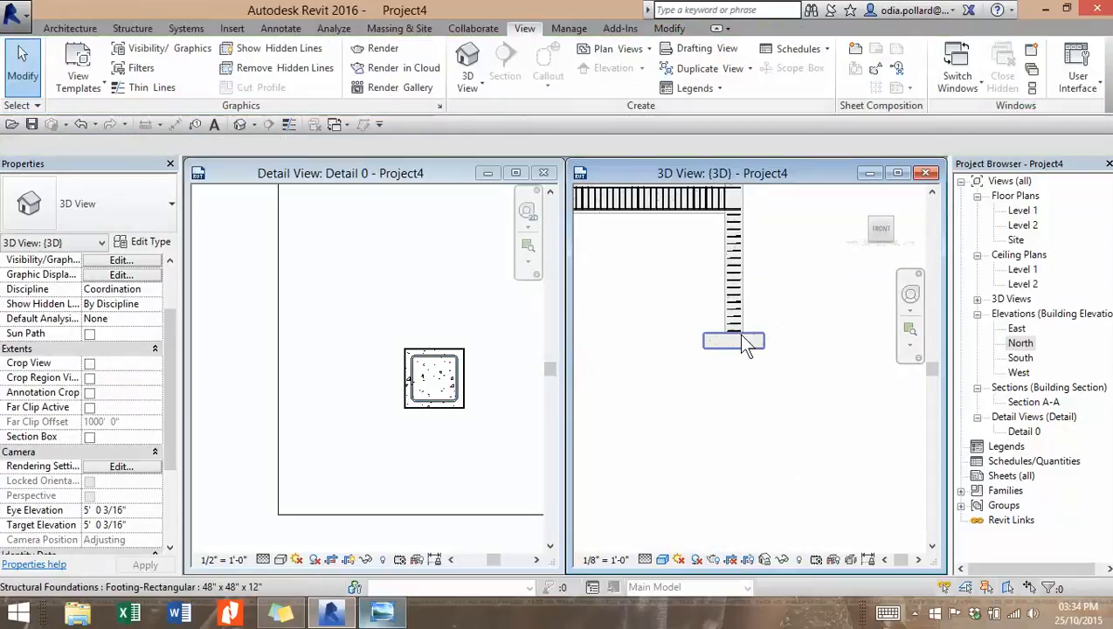
scroll(739, 336, up, 5)
scroll(843, 279, down, 5)
middle_drag(844, 278, 842, 422)
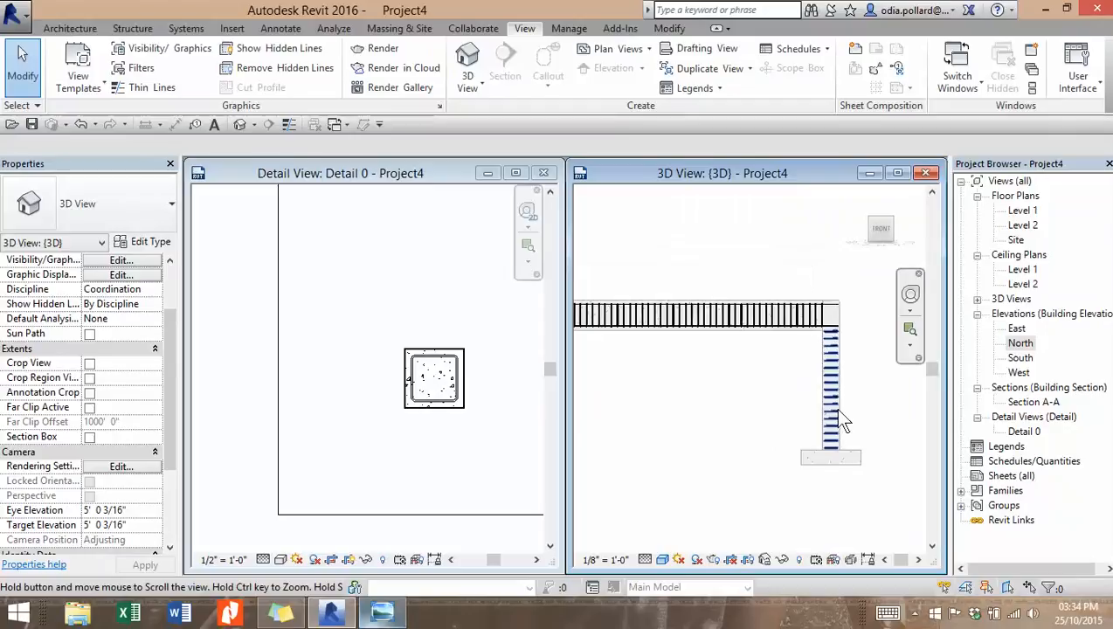
scroll(826, 318, up, 3)
scroll(830, 376, down, 3)
middle_drag(728, 479, 711, 435)
scroll(830, 377, up, 3)
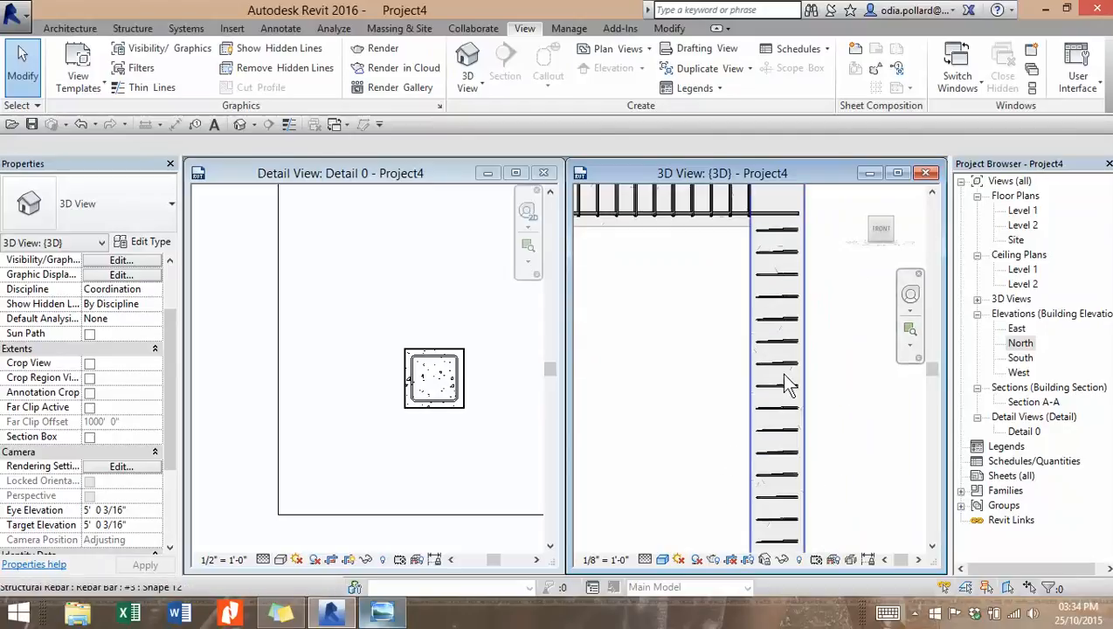
scroll(786, 378, down, 1)
scroll(807, 368, up, 2)
scroll(773, 388, down, 4)
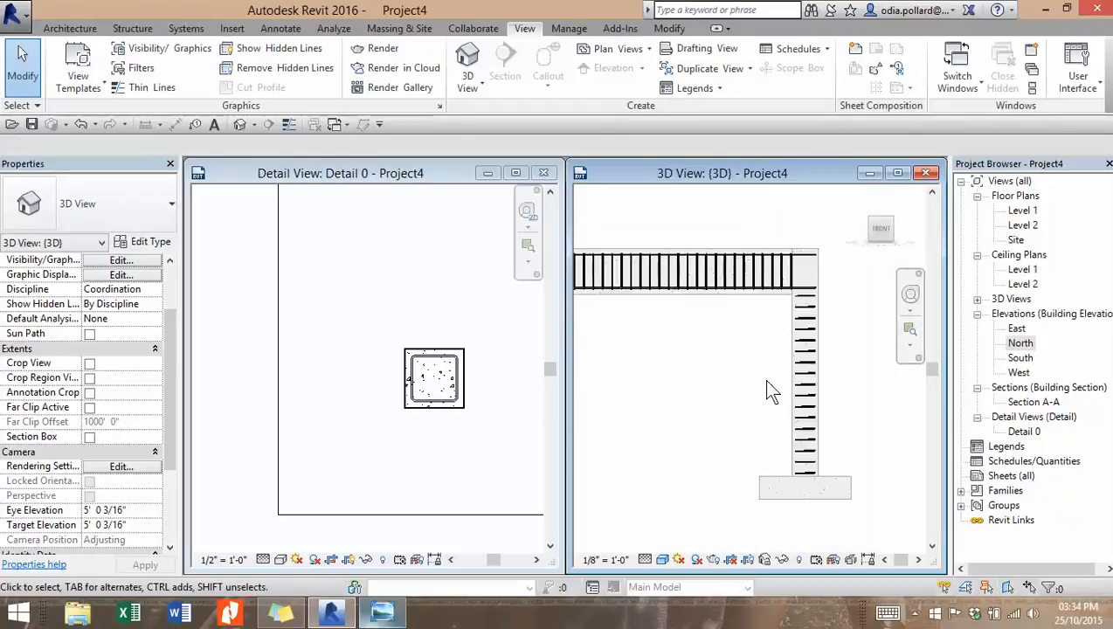
Step: Select the column in Detail 0, and check the vertical bars for Section B-B in the hand sketch in Windows Photo Viewer
click(452, 351)
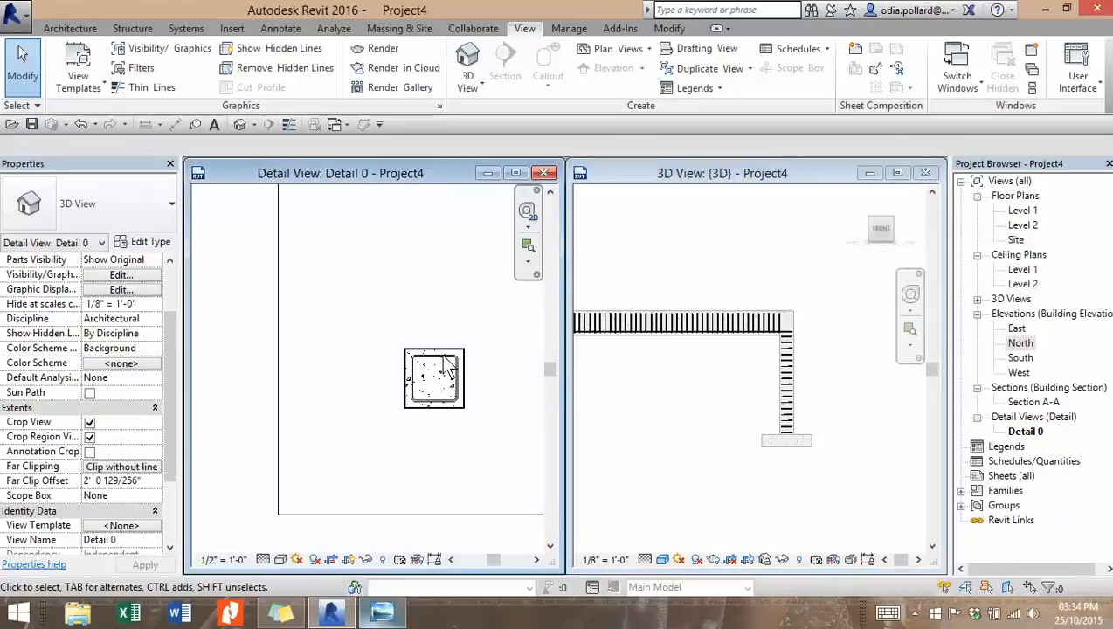
click(409, 424)
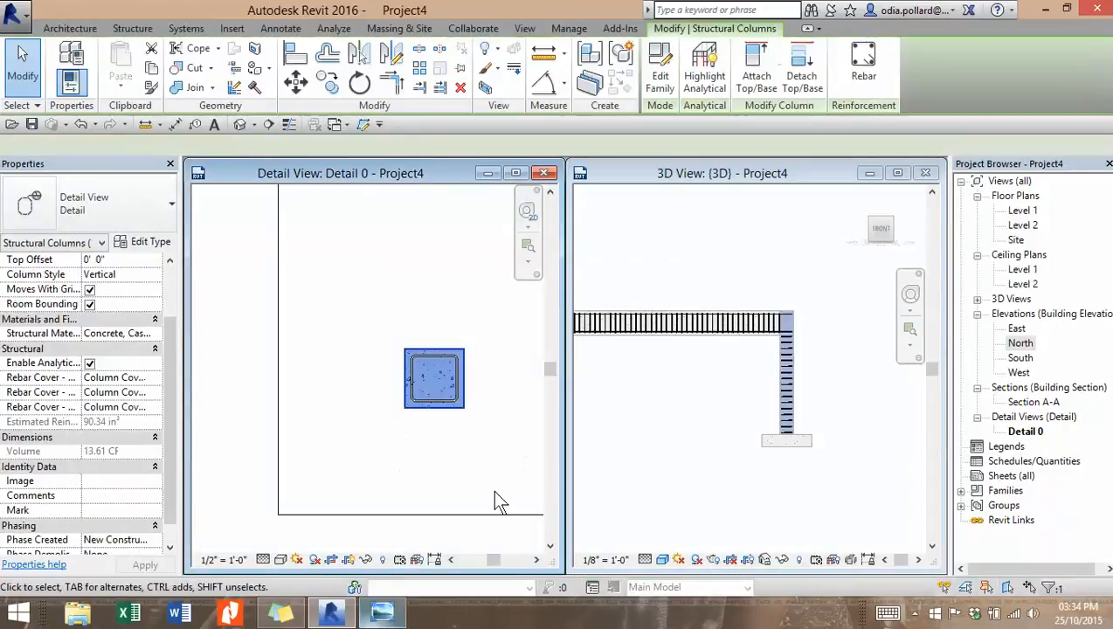
click(381, 612)
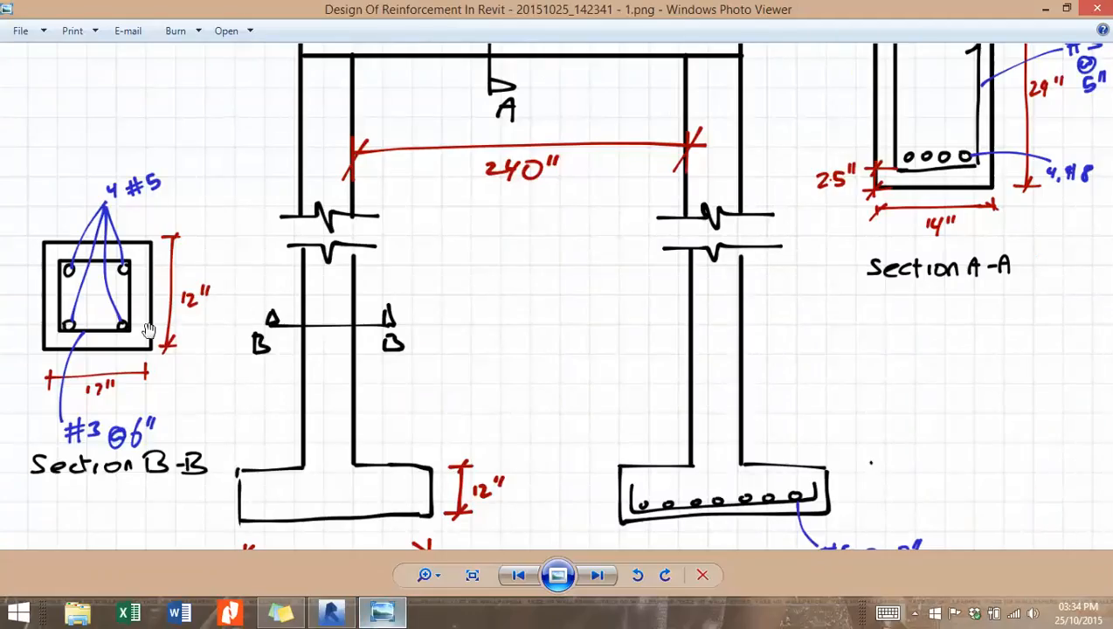
click(332, 613)
scroll(472, 384, up, 4)
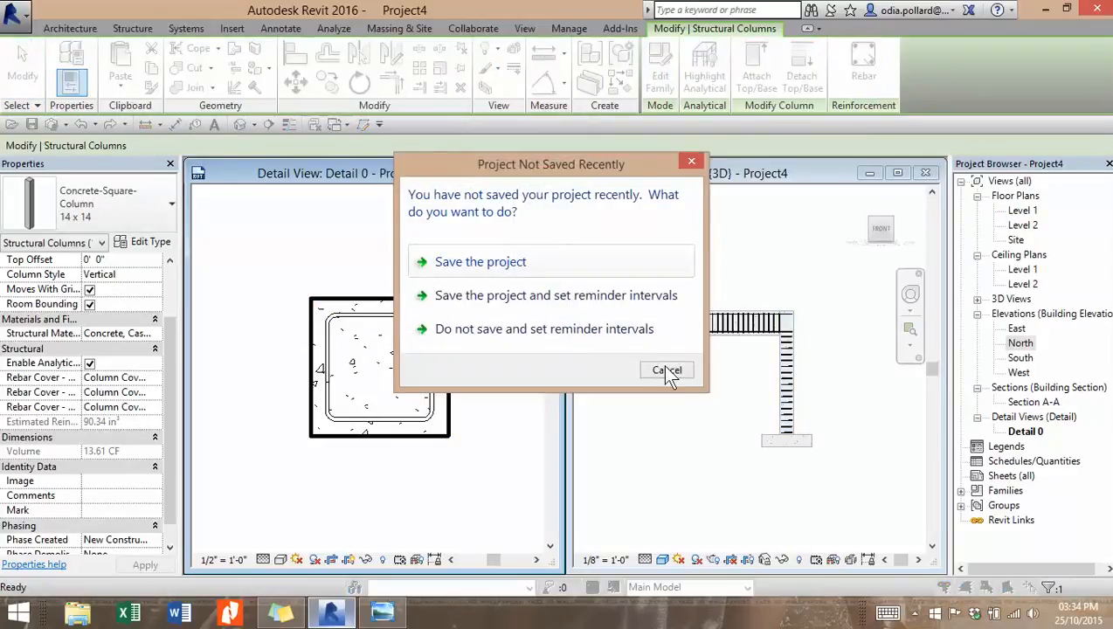
Step: Dismiss the save reminder and set up rebar placement in the column with shape 00, Perpendicular to Cover orientation and bar type #5
click(665, 370)
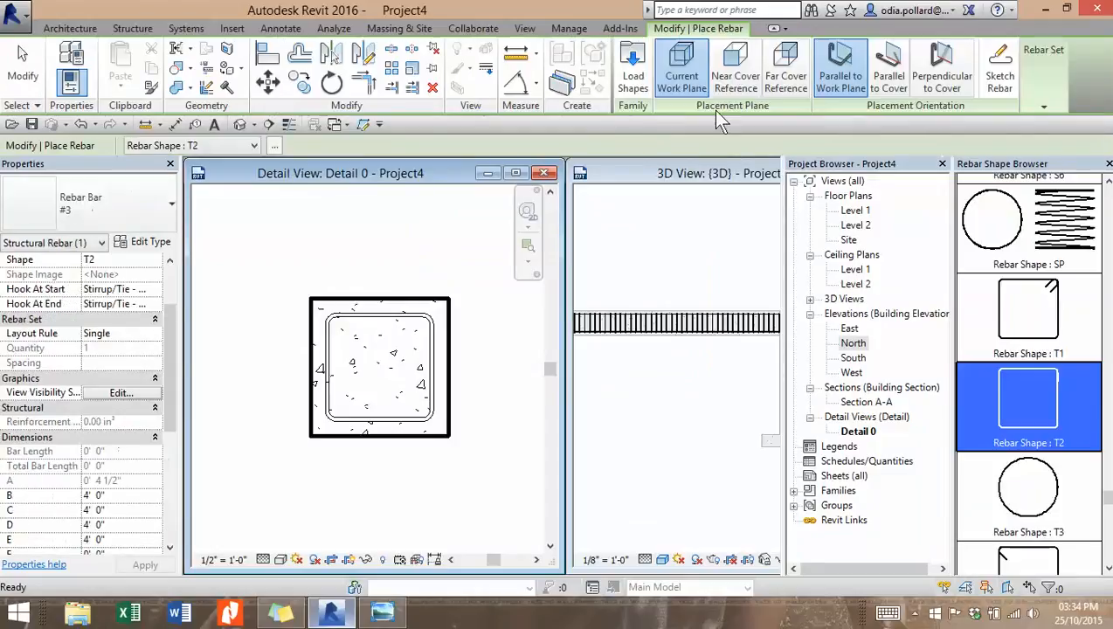
click(208, 146)
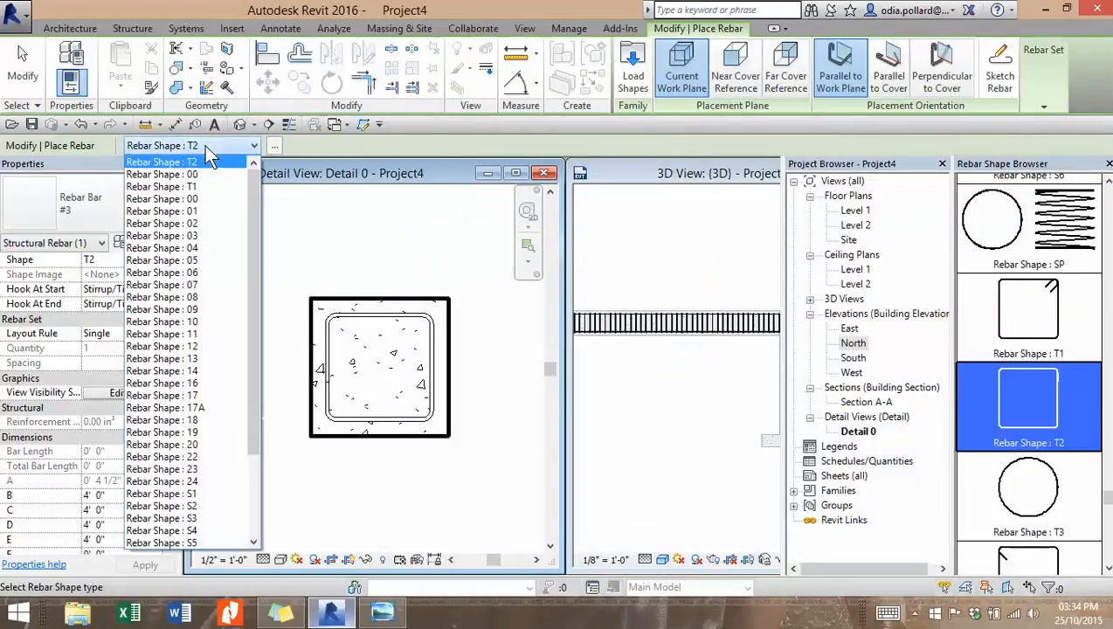
click(195, 175)
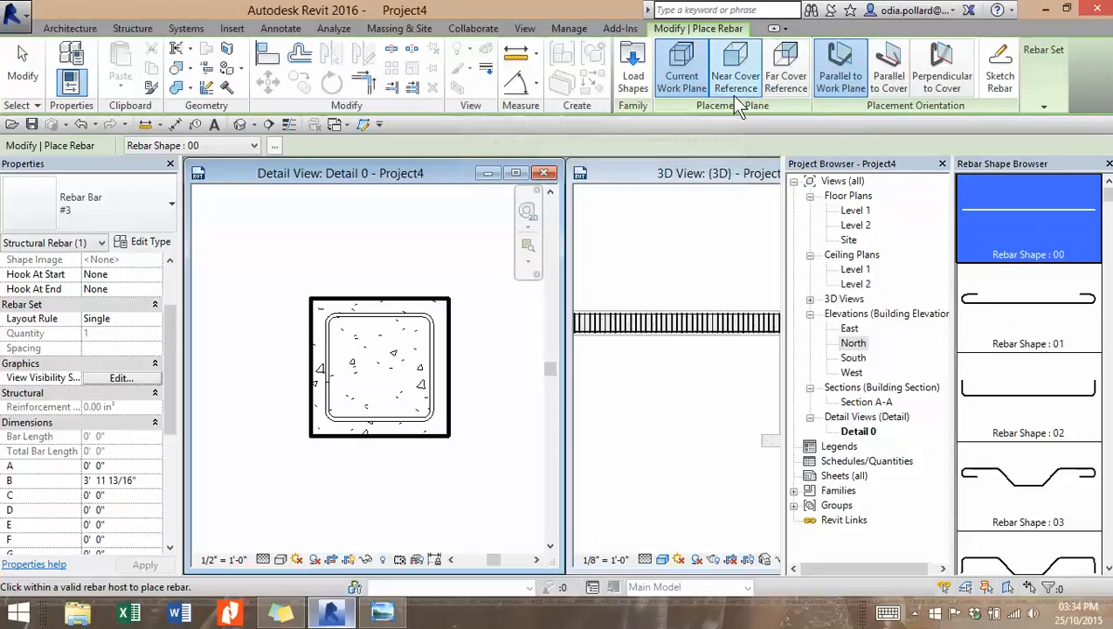
click(961, 78)
scroll(339, 322, up, 5)
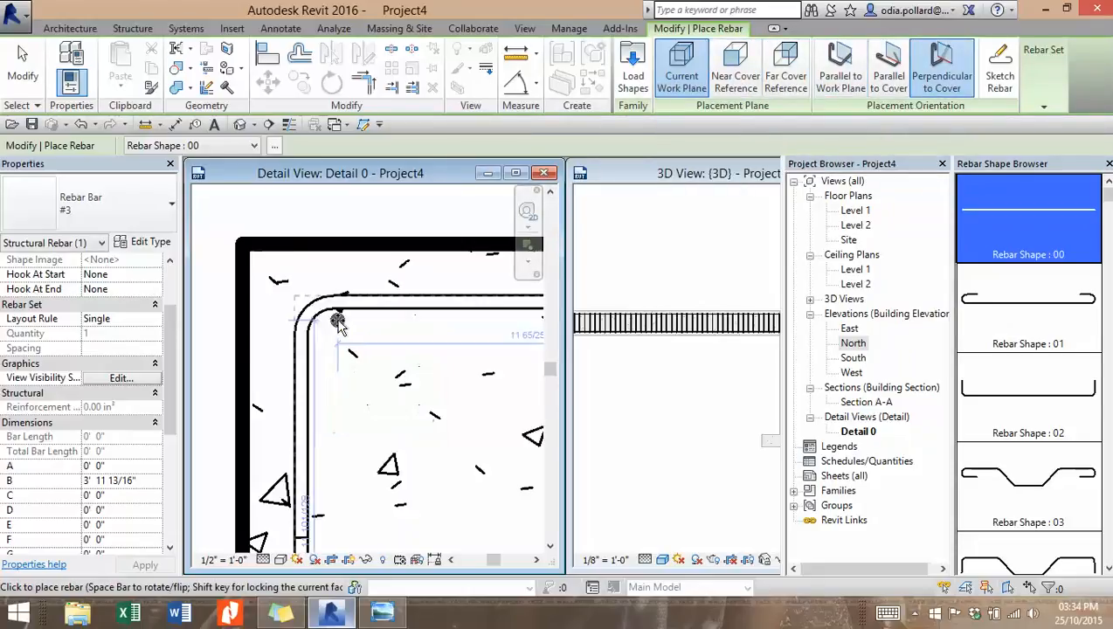
scroll(338, 320, up, 3)
scroll(327, 323, down, 4)
click(129, 207)
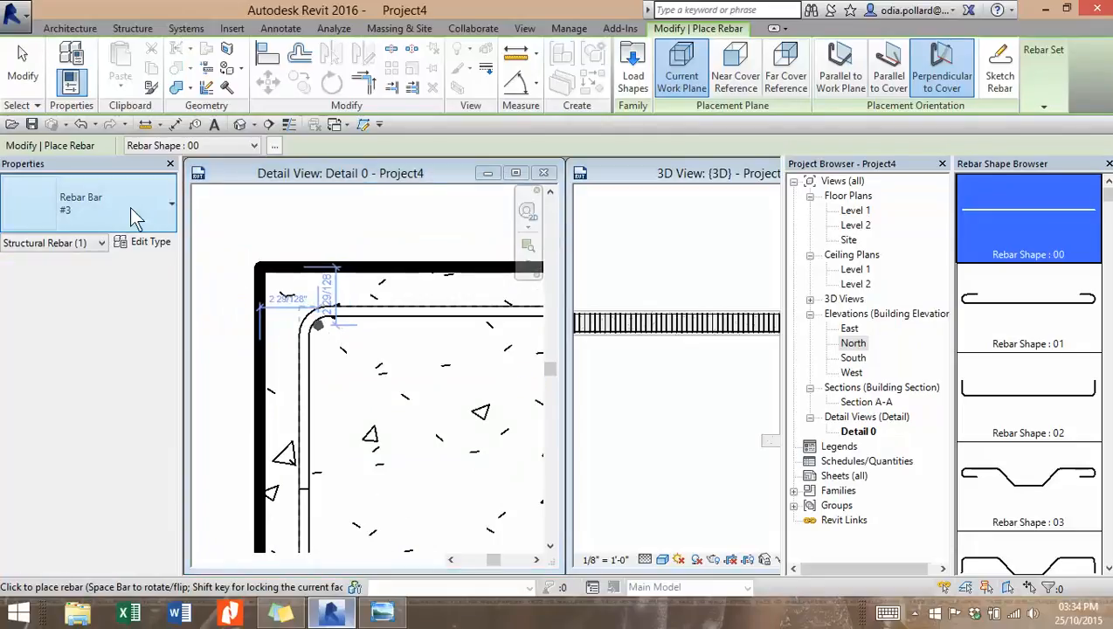
click(68, 322)
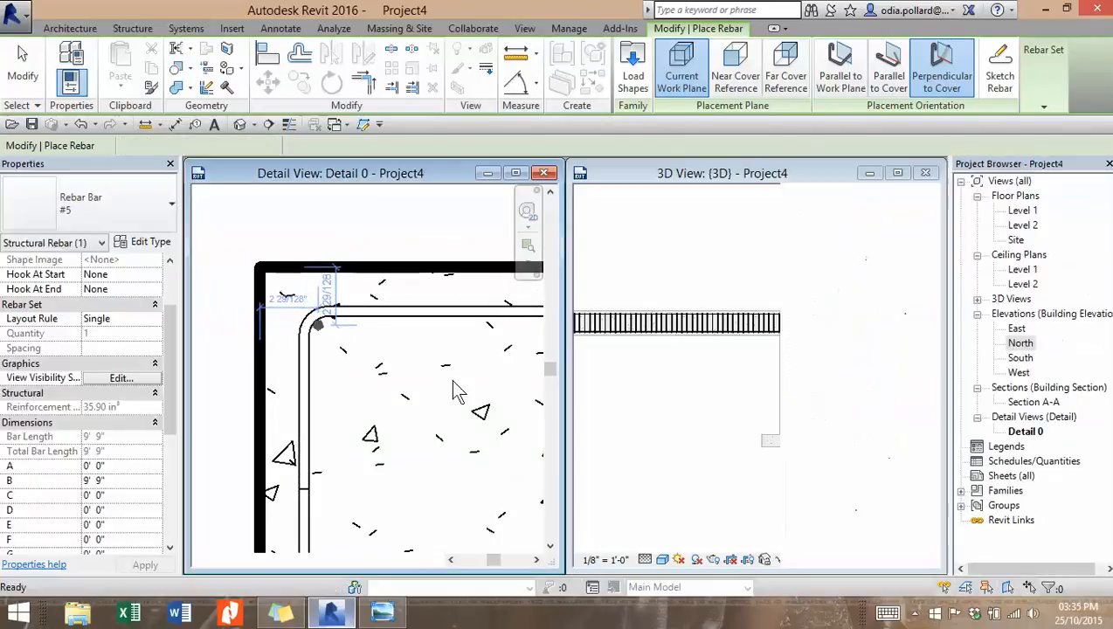
Step: Place two Fixed Number sets of 2 #5 bars in Detail 0, along the upper and lower inside edges of the tie
scroll(337, 337, down, 5)
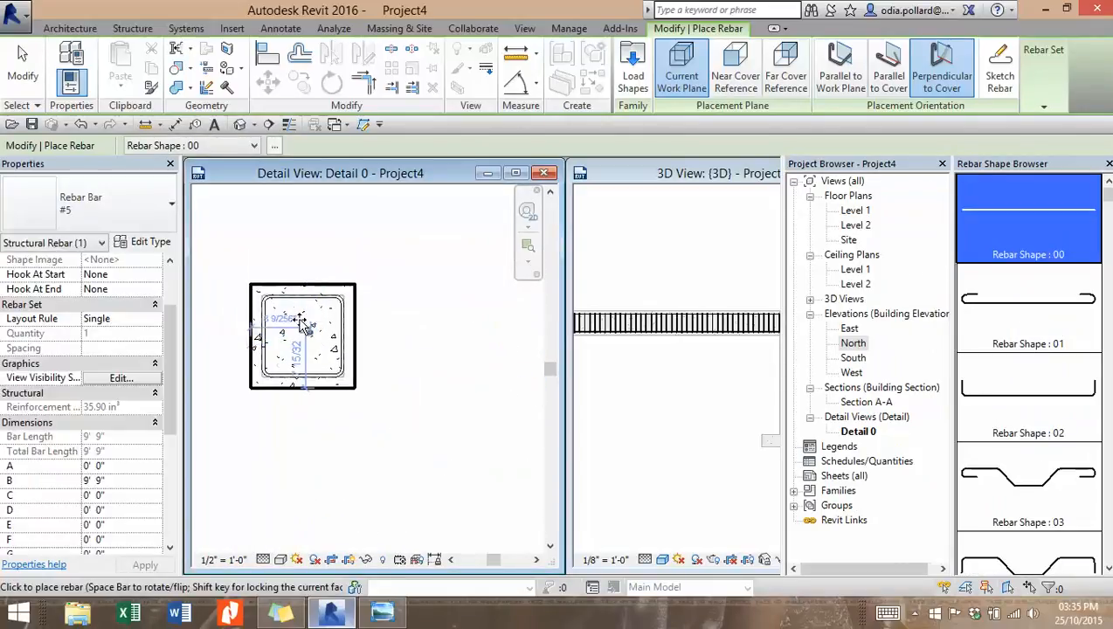
scroll(301, 323, up, 4)
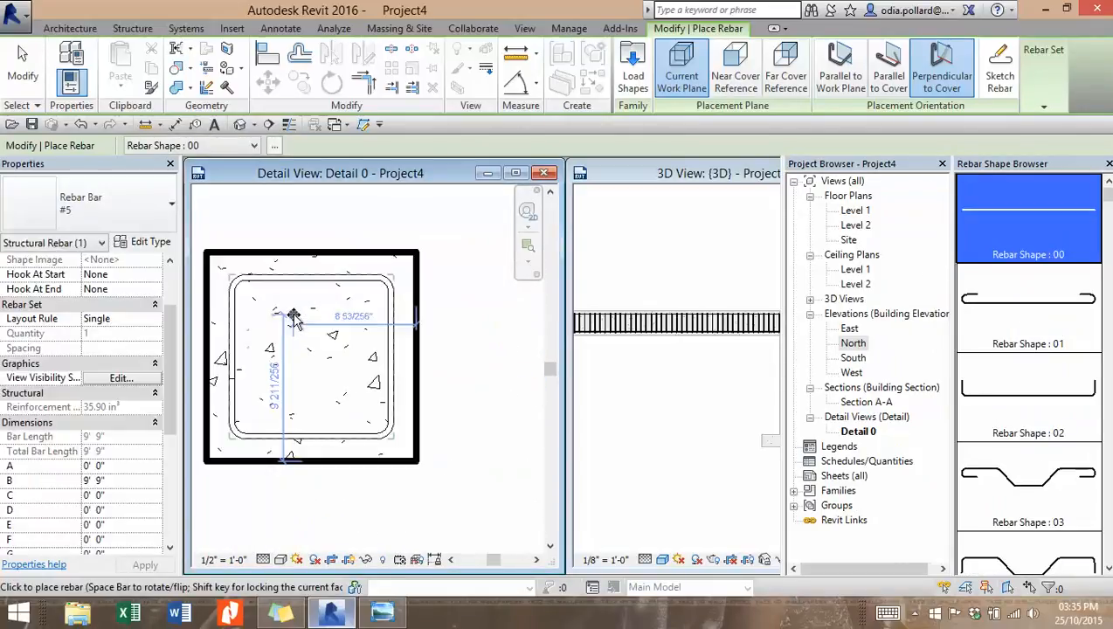
click(1045, 106)
click(1053, 127)
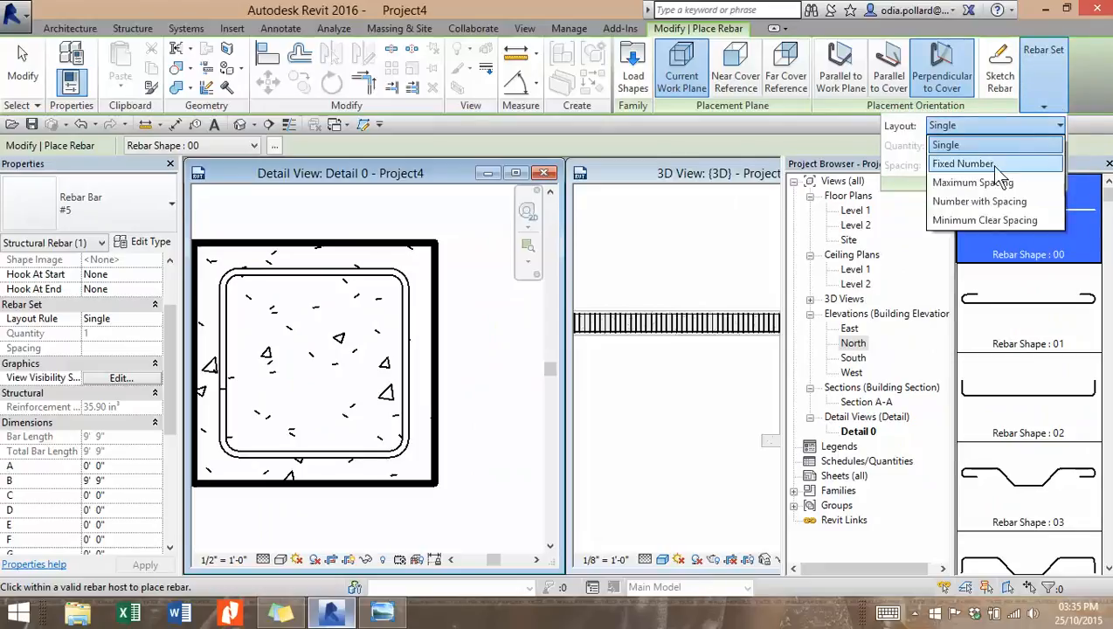
click(960, 164)
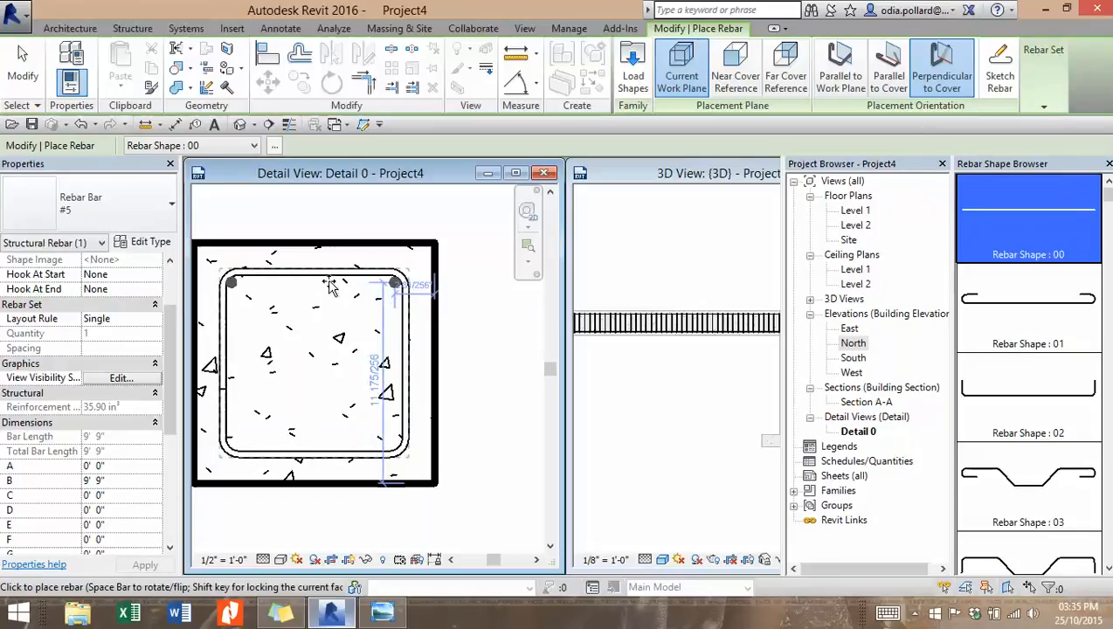
click(330, 288)
click(337, 450)
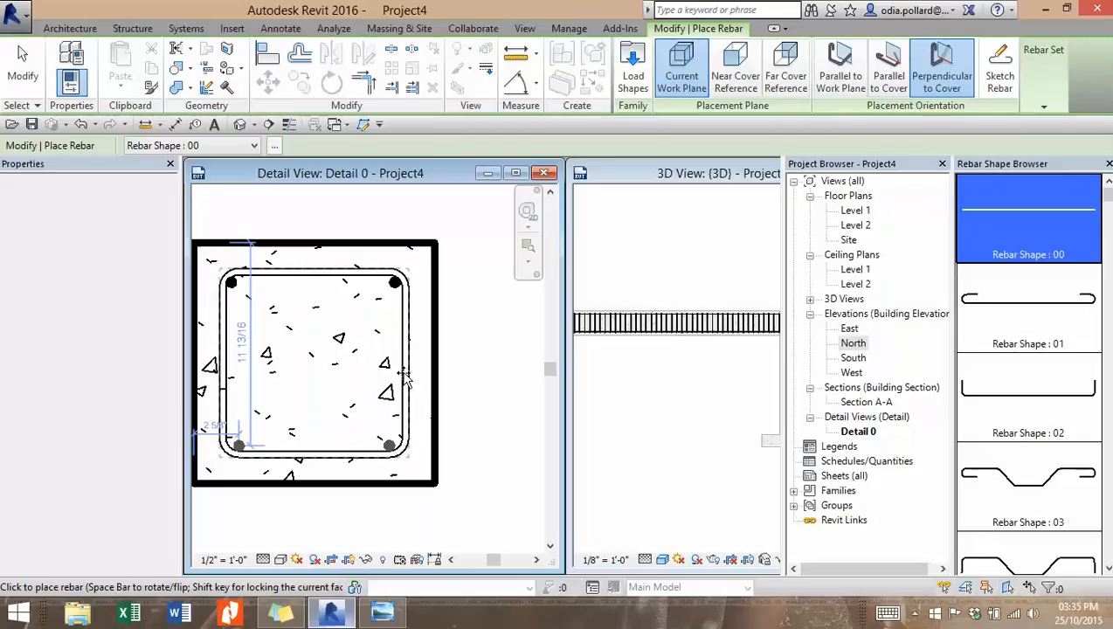
scroll(369, 365, down, 5)
click(26, 83)
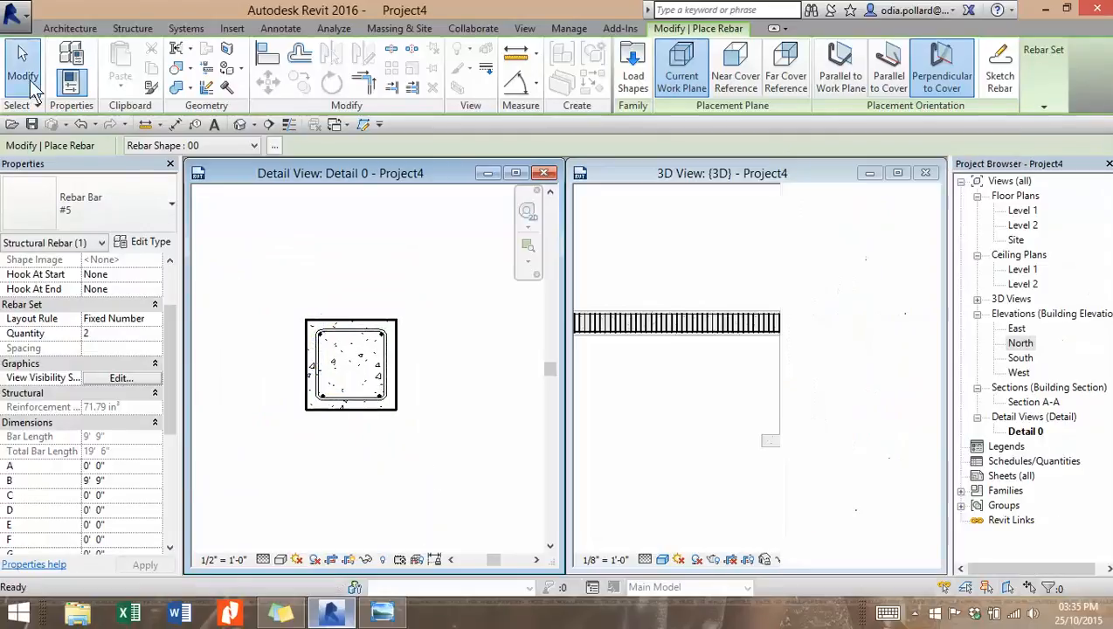
Step: Select both #5 bar sets in Detail 0 and set their view visibility to unobscured in the {3D} view
scroll(267, 356, up, 9)
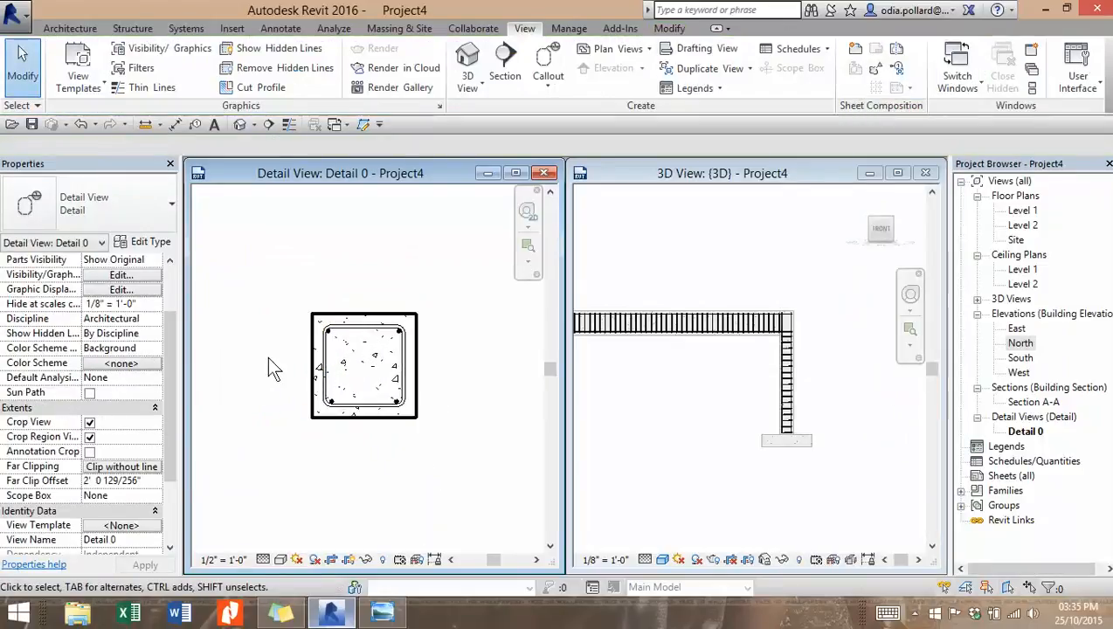
scroll(390, 353, down, 5)
middle_drag(442, 366, 364, 360)
scroll(382, 353, up, 2)
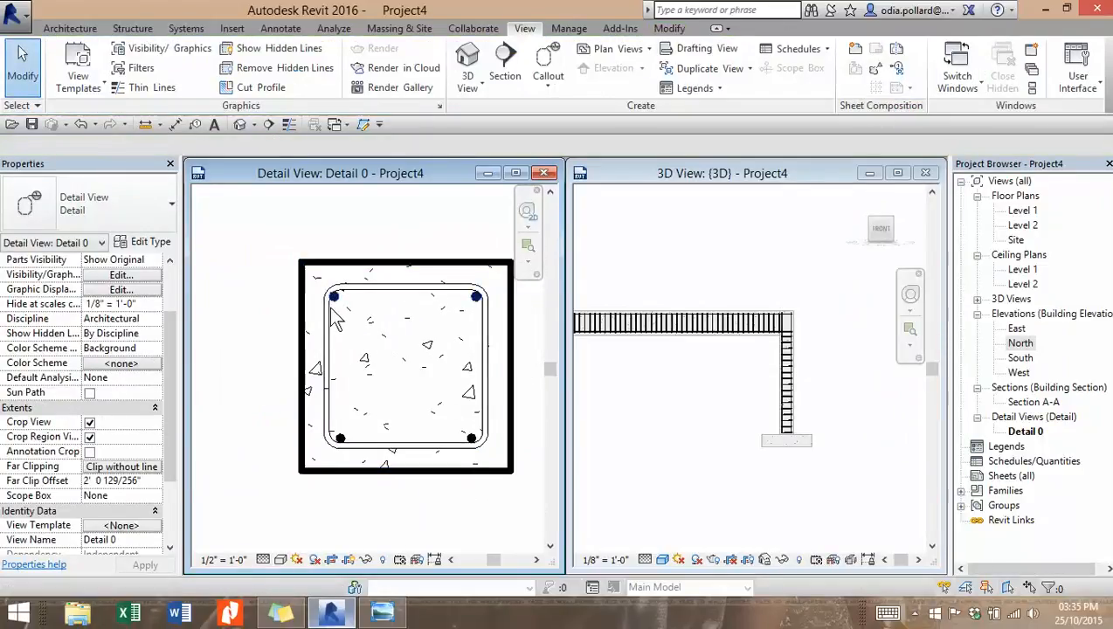
click(343, 438)
ctrl+click(343, 436)
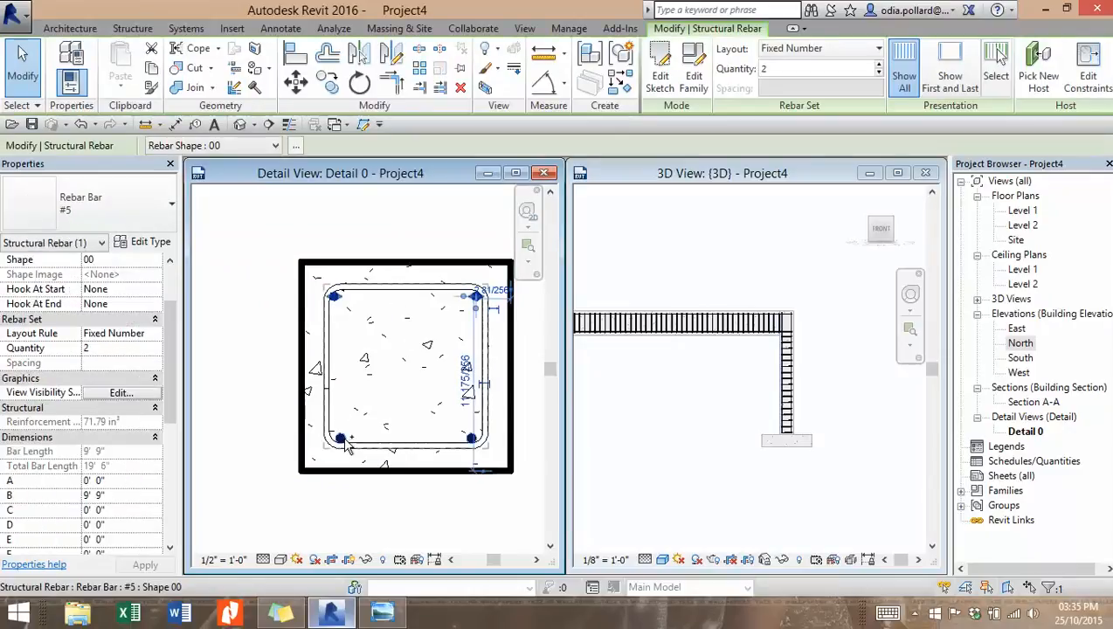
click(121, 393)
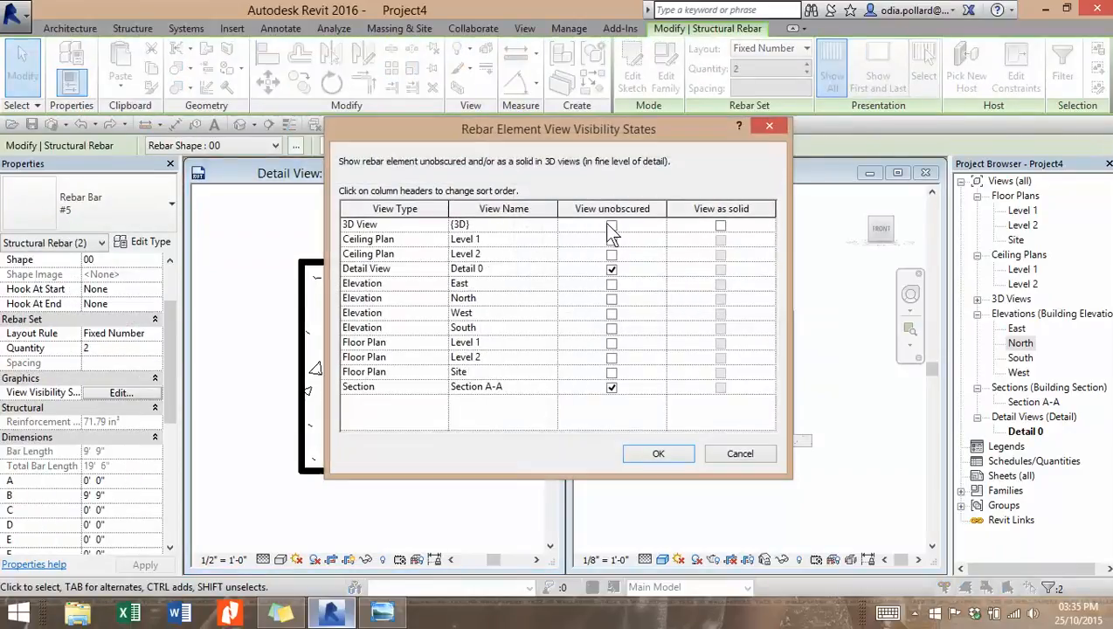
click(677, 452)
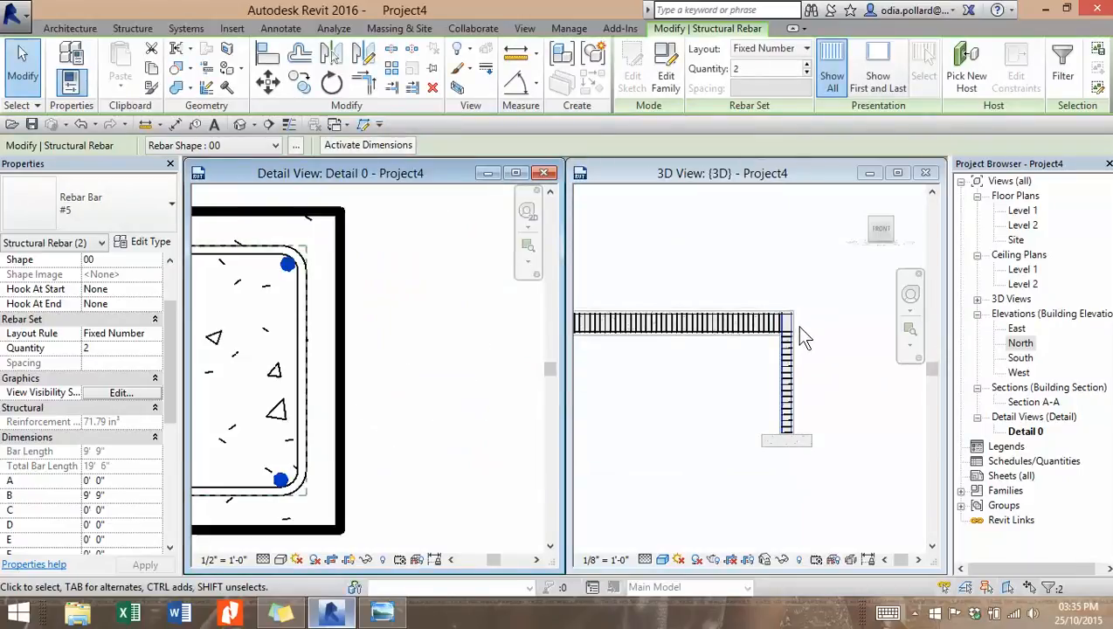
scroll(792, 338, up, 4)
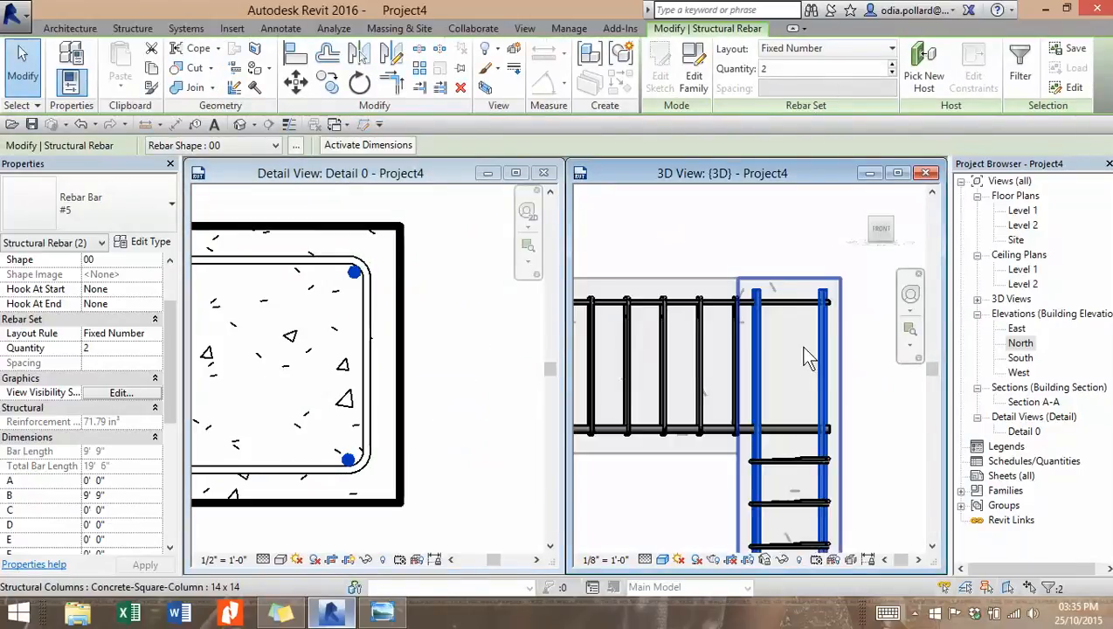
Step: Select the beam's bottom #8 bar set in the {3D} view and set its end hook to Standard - 90 deg
middle_drag(807, 355, 809, 393)
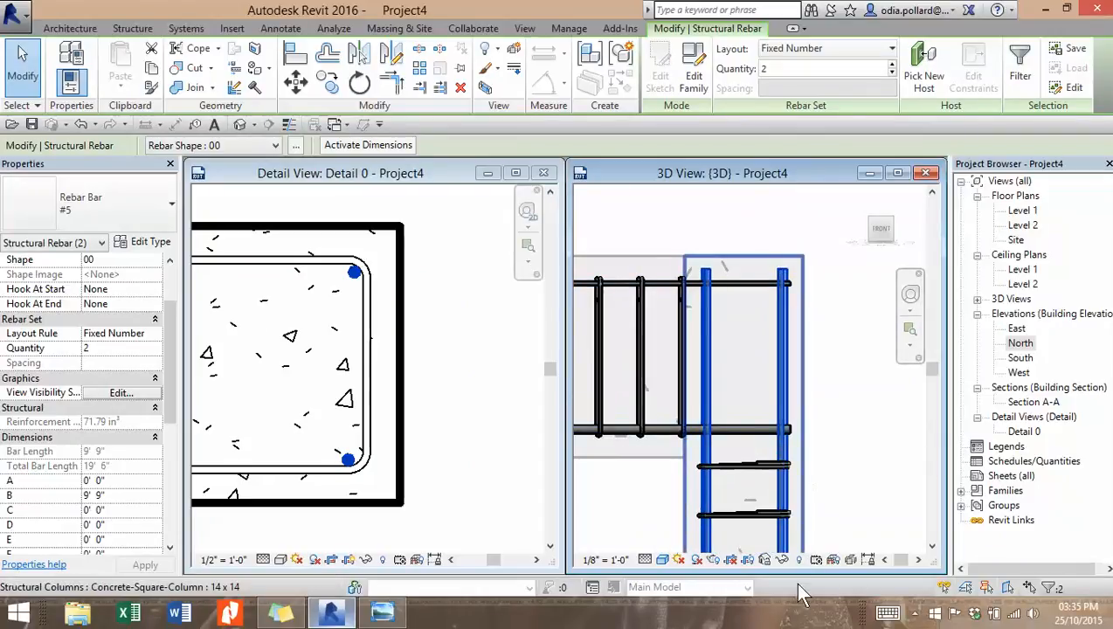
scroll(847, 465, down, 3)
mouse_move(847, 465)
middle_down()
mouse_move(874, 503)
mouse_move(838, 461)
middle_up()
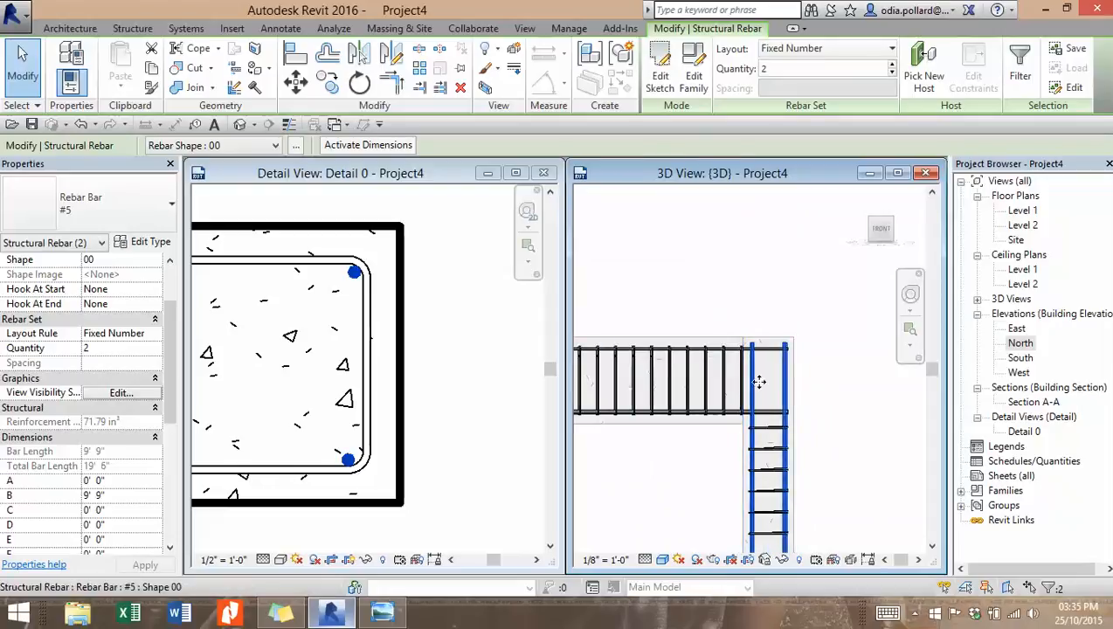
scroll(818, 420, down, 3)
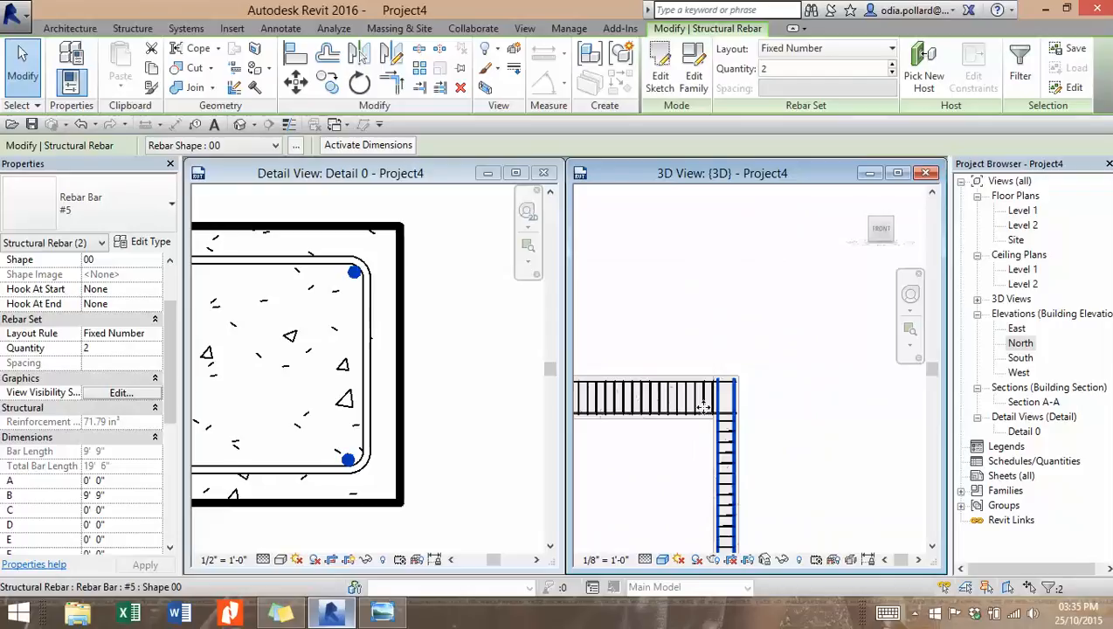
scroll(732, 449, up, 5)
scroll(733, 450, down, 1)
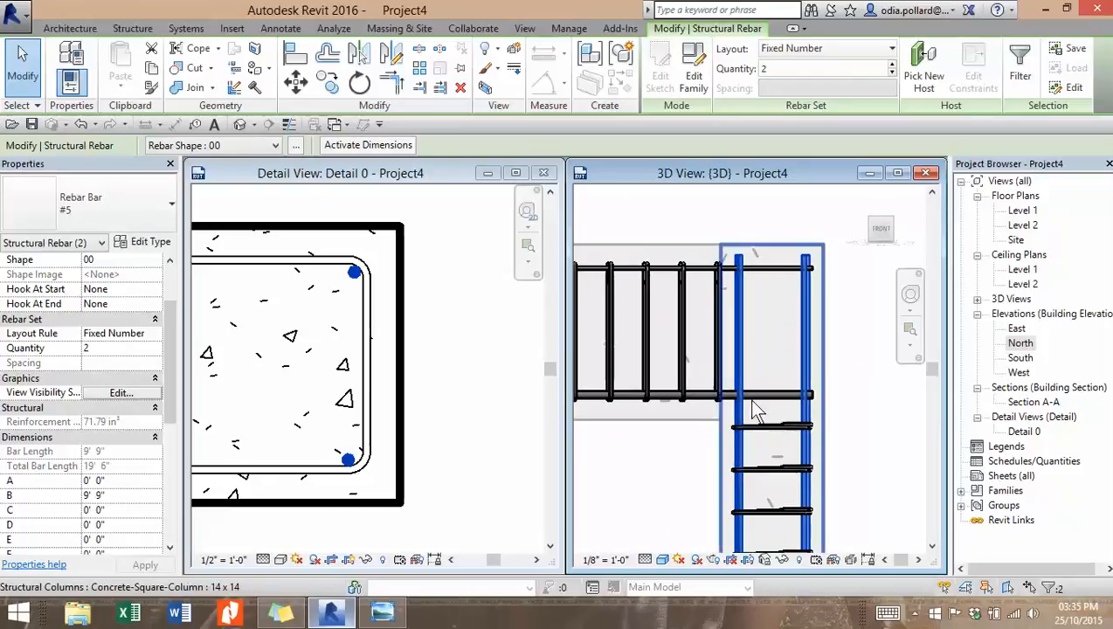
click(816, 395)
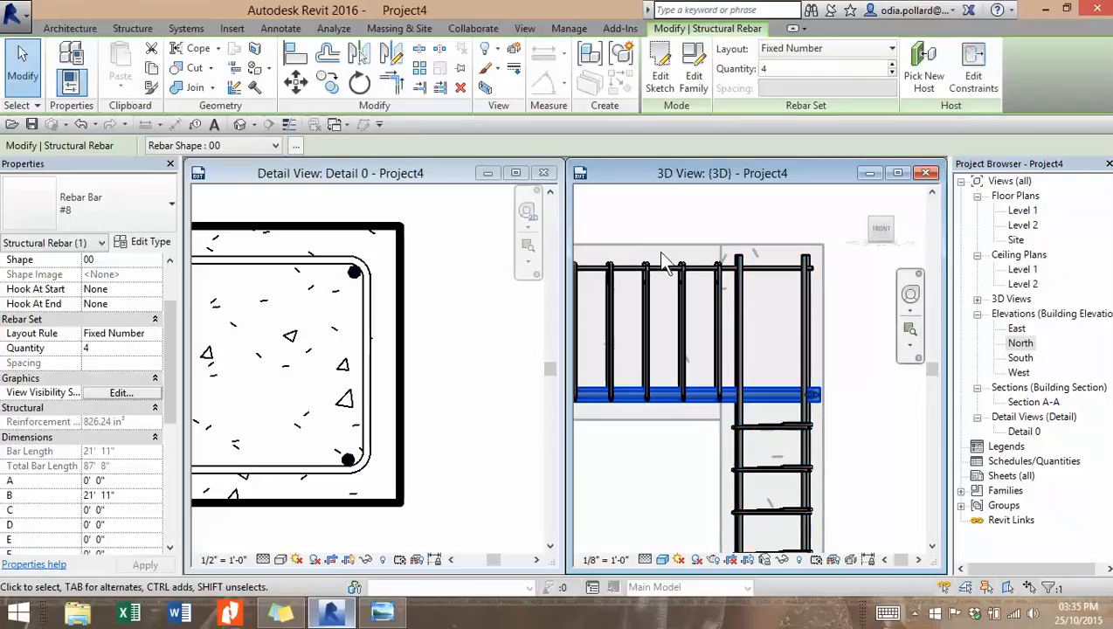
scroll(811, 436, down, 2)
middle_drag(869, 478, 819, 404)
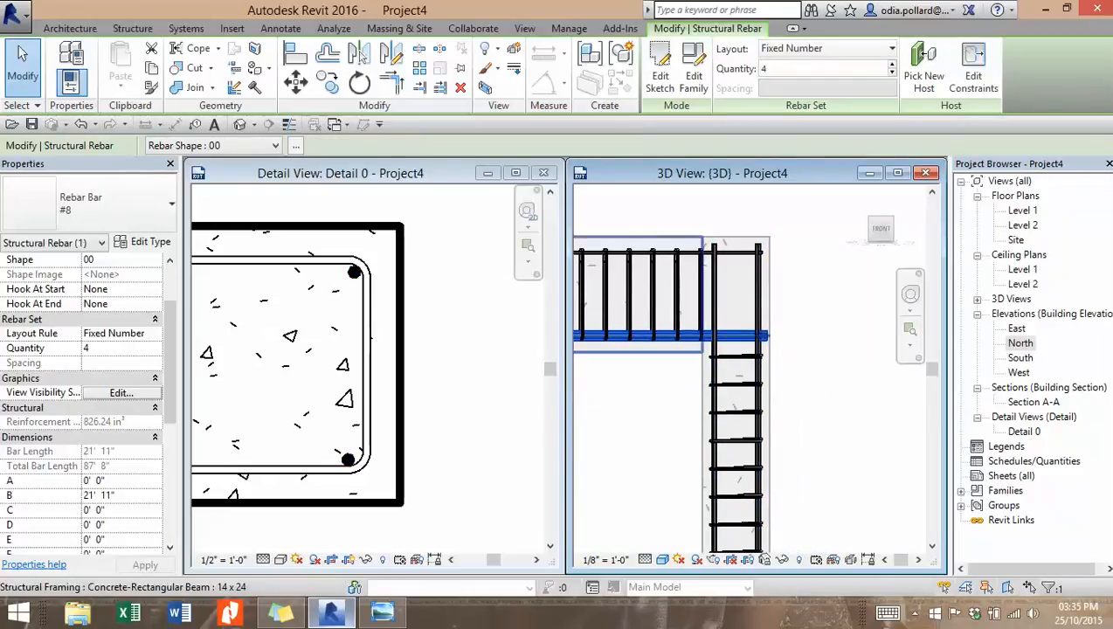
click(154, 304)
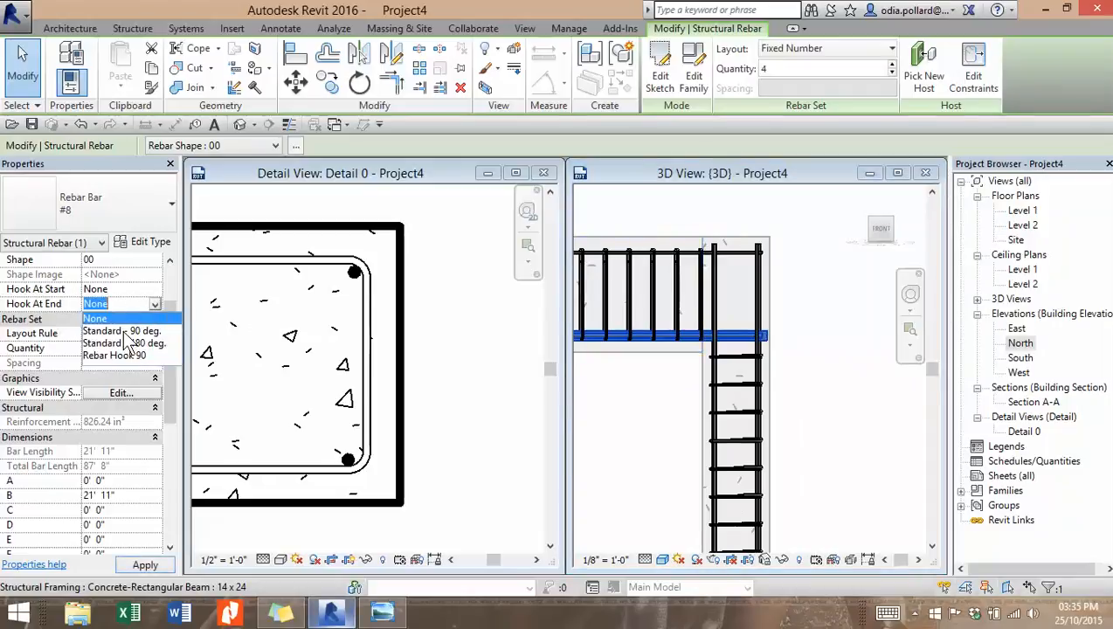
click(112, 334)
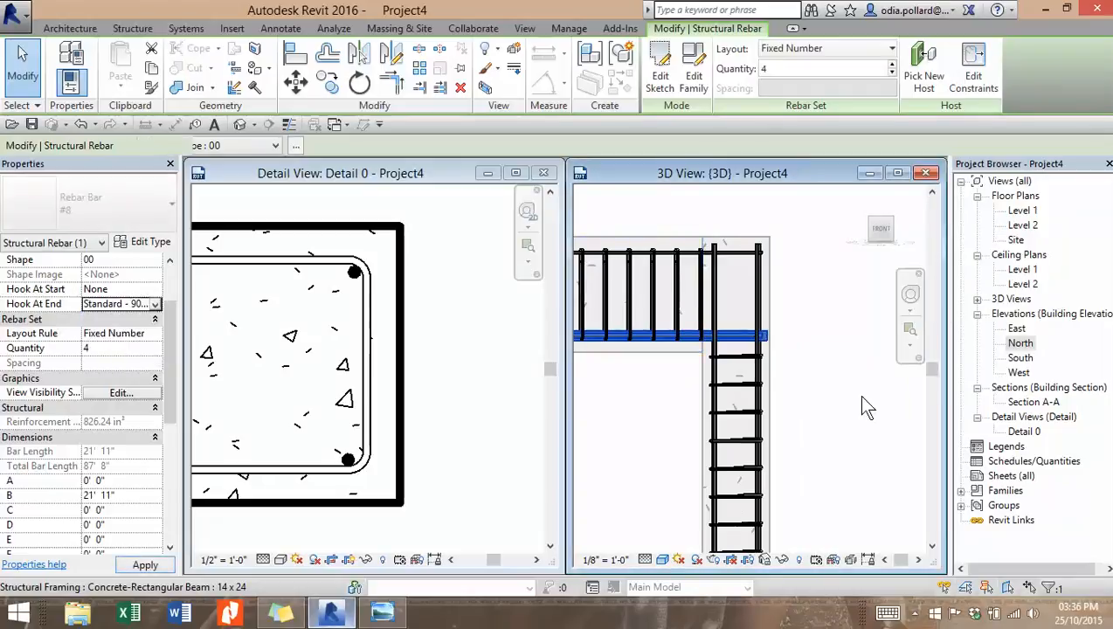
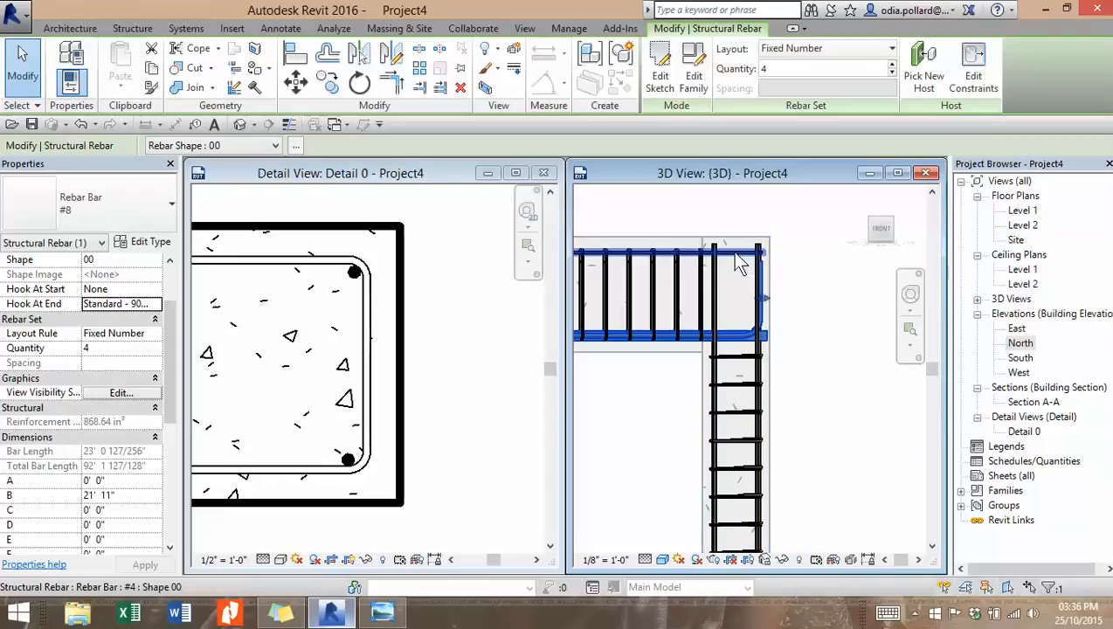
Step: Select the beam's top #4 bar set and set both its start and end hooks to Rebar Hook 90
click(744, 254)
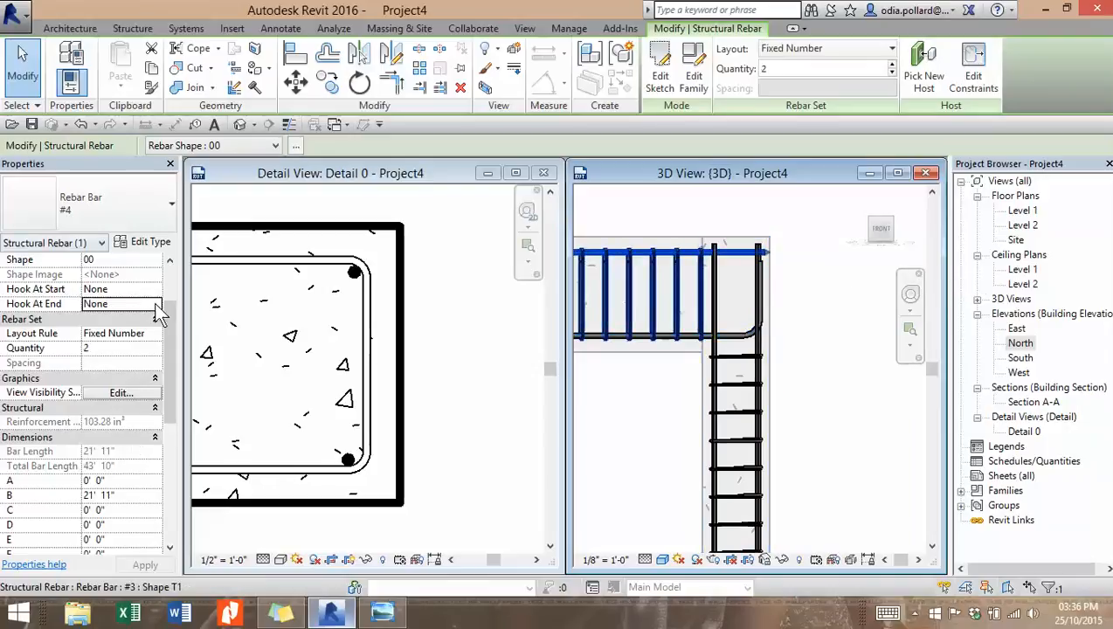
click(131, 288)
click(155, 290)
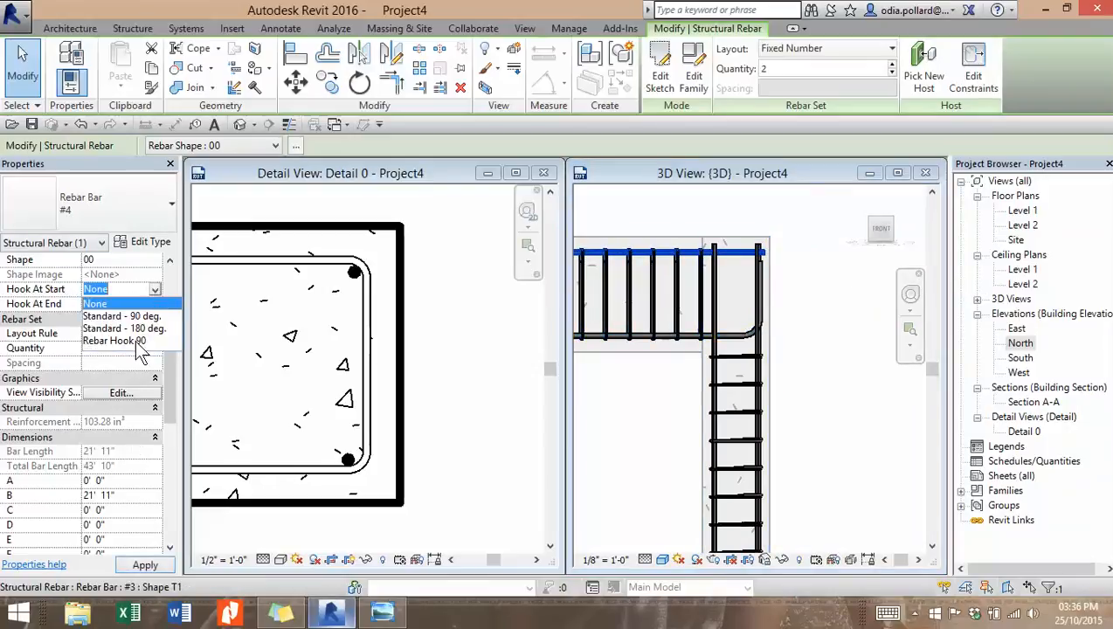
click(122, 340)
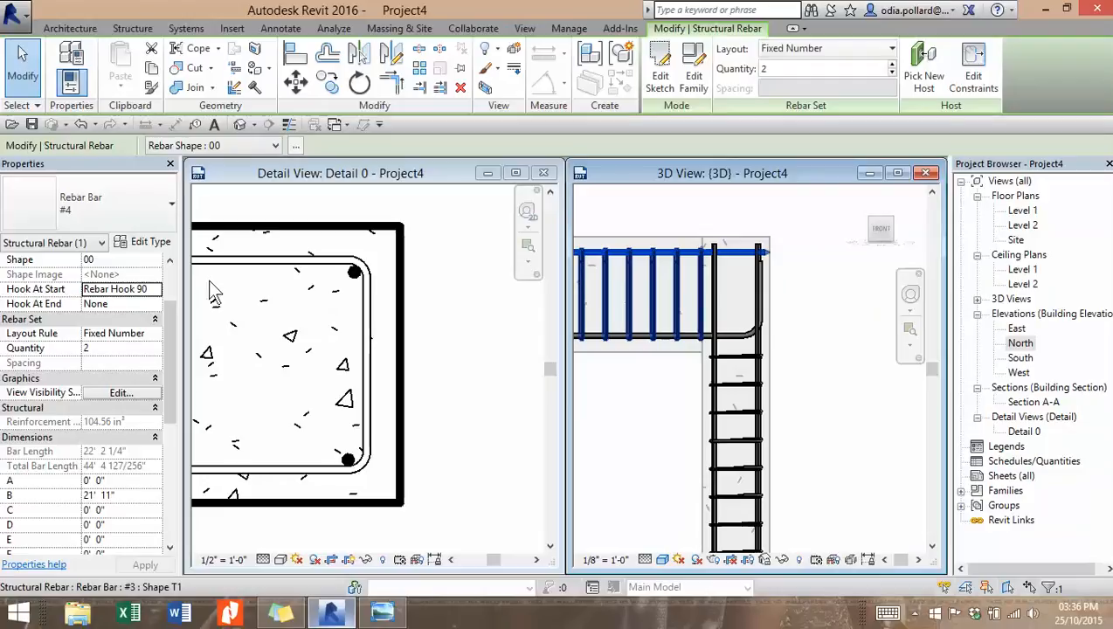
click(103, 304)
click(154, 304)
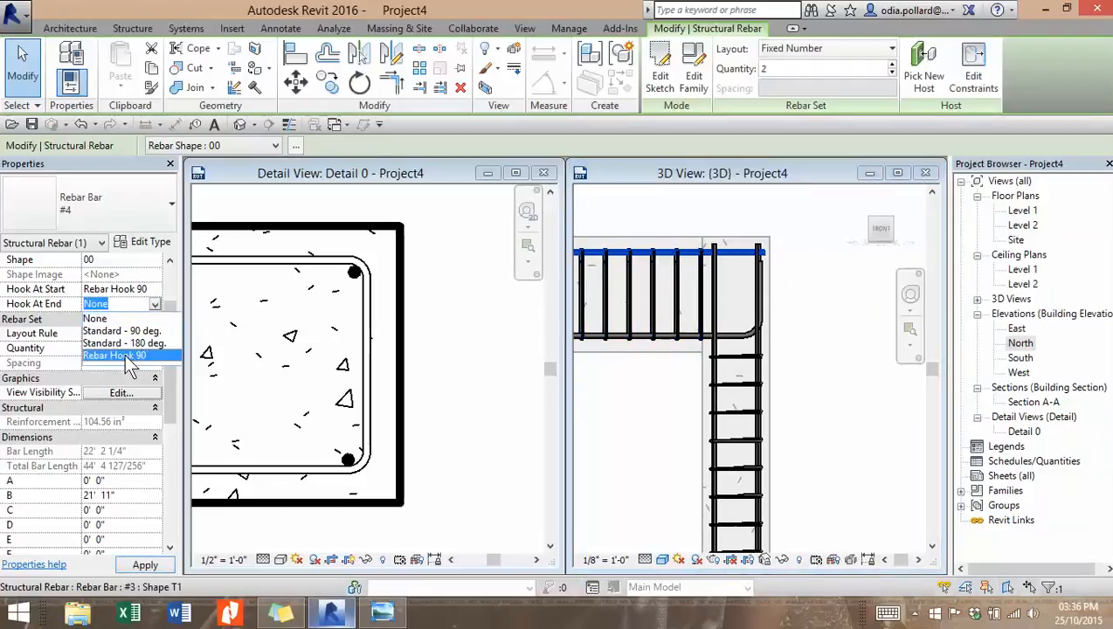
click(122, 355)
Step: Examine the hooked ends of the beam's #4 and #8 bars where they meet the reinforced column in 3D
scroll(768, 259, up, 5)
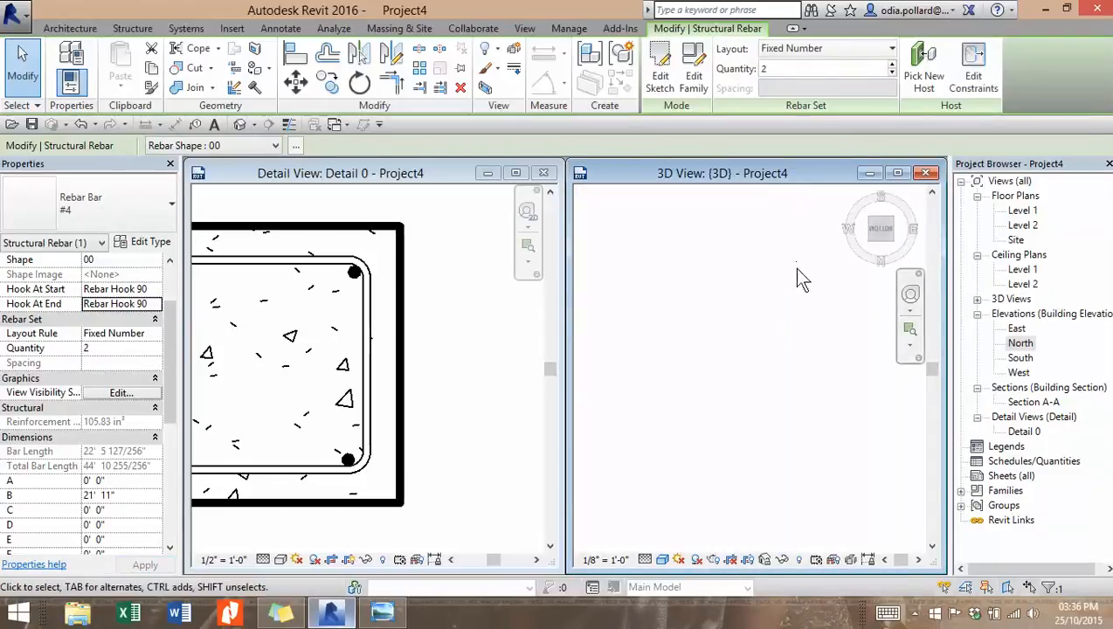
scroll(760, 289, down, 3)
middle_drag(757, 291, 700, 348)
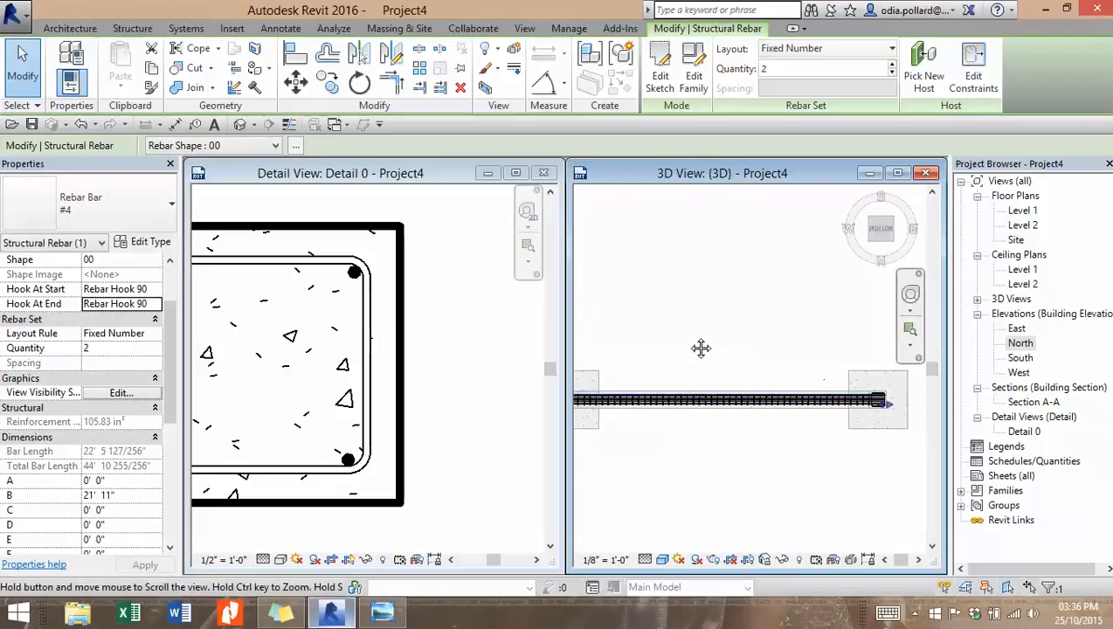
scroll(782, 262, down, 2)
shift+middle_drag(756, 443, 883, 406)
scroll(751, 378, up, 8)
click(844, 212)
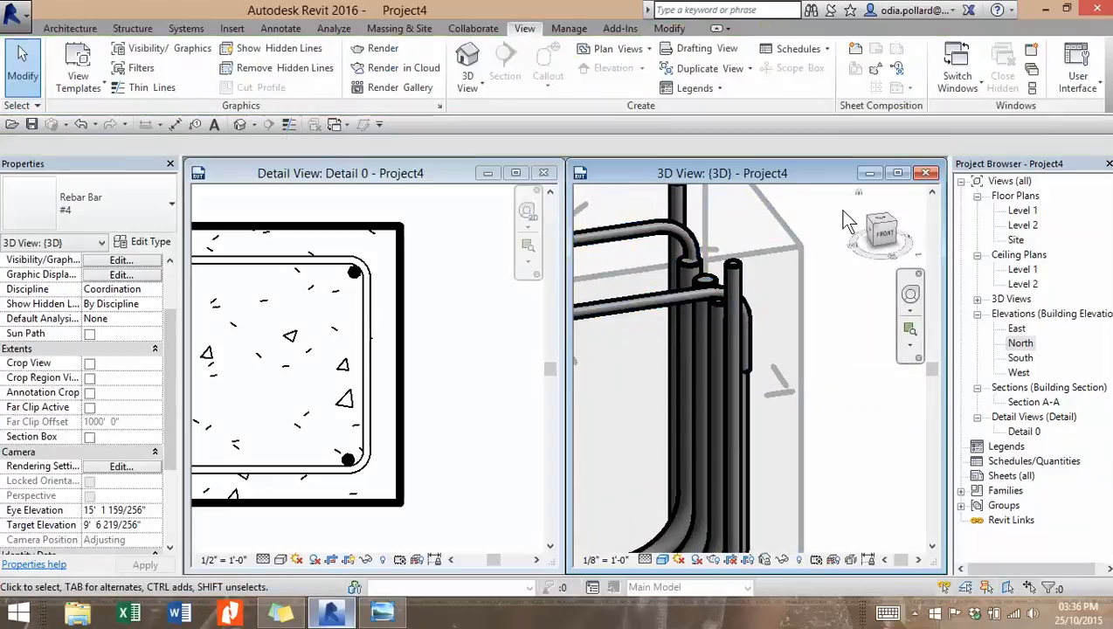
scroll(767, 274, down, 5)
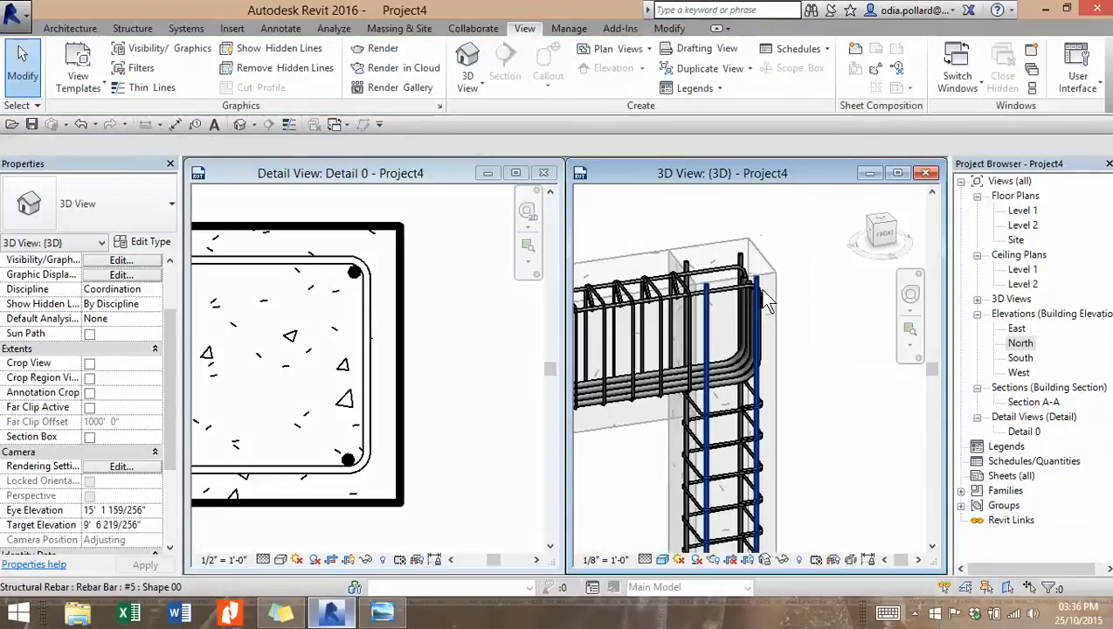
scroll(688, 359, down, 4)
scroll(727, 366, up, 6)
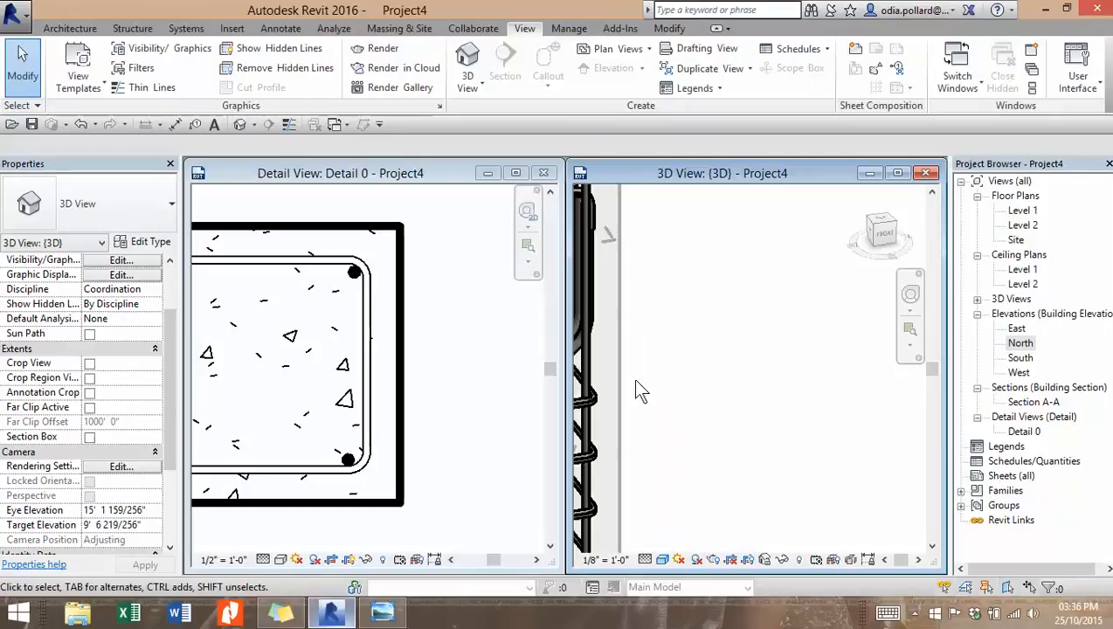
middle_drag(637, 386, 879, 388)
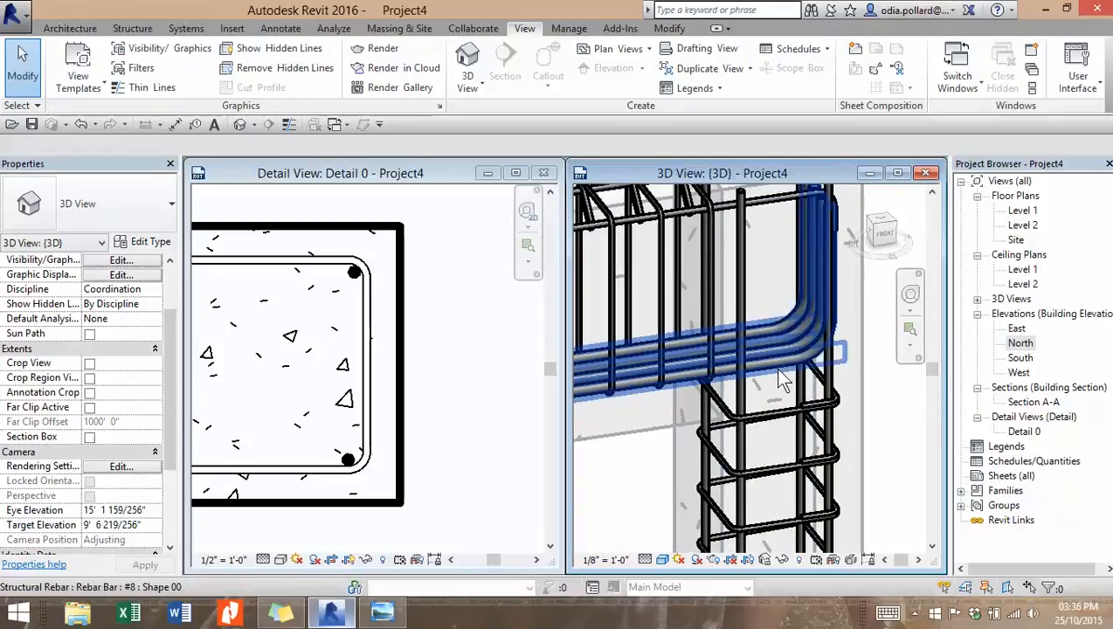
Step: Select the beam's bottom #8 bar set and set its start hook to Standard - 90 deg
click(884, 358)
click(139, 288)
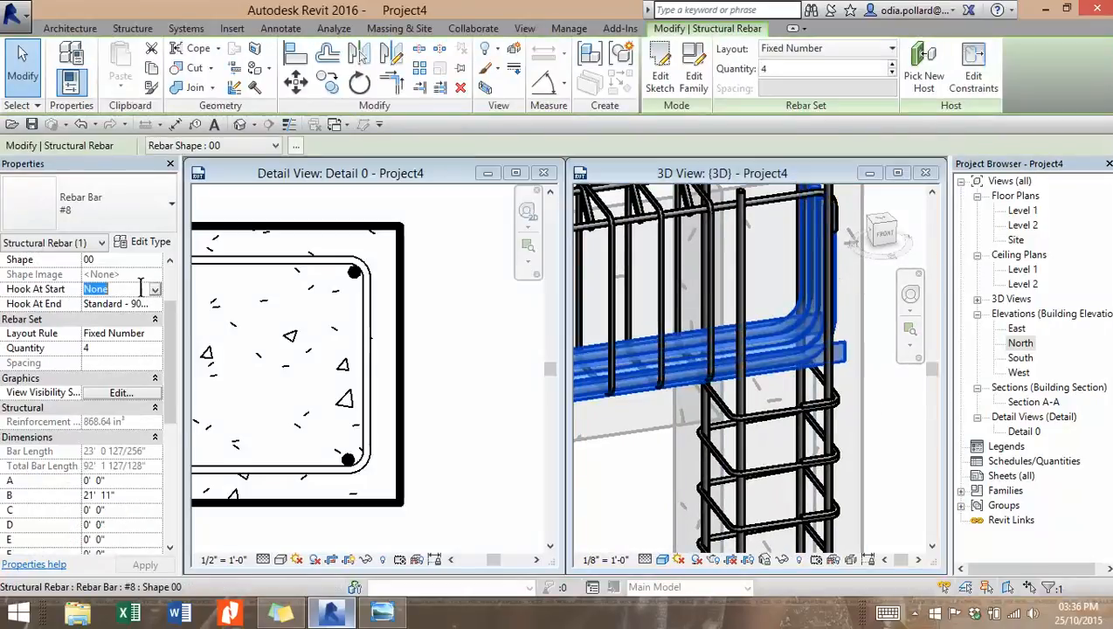
click(155, 290)
click(123, 340)
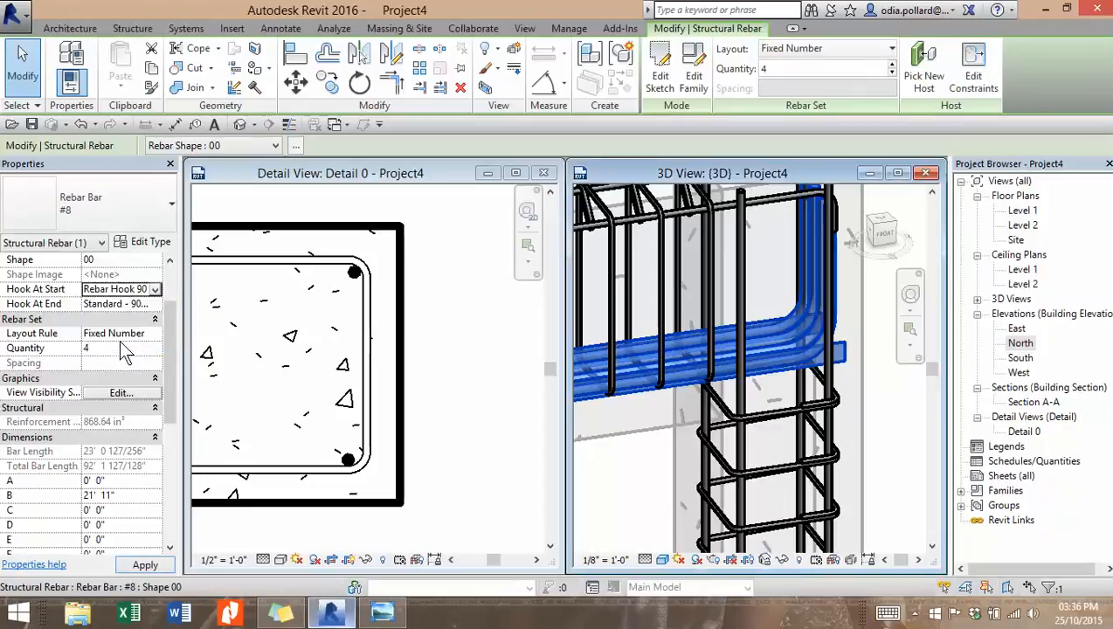
click(155, 290)
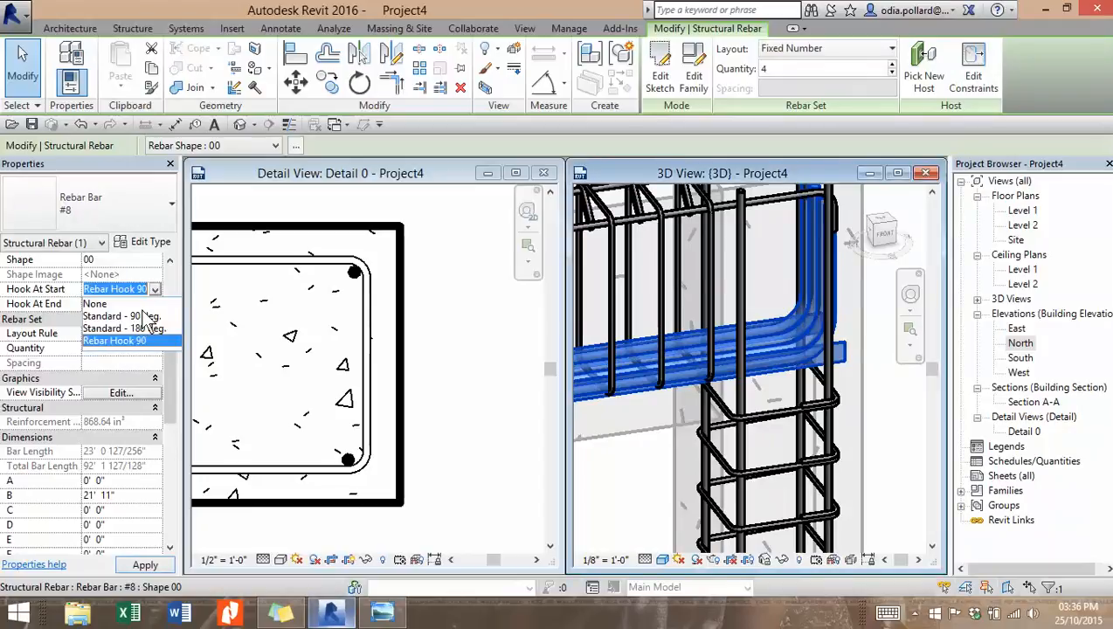
click(122, 316)
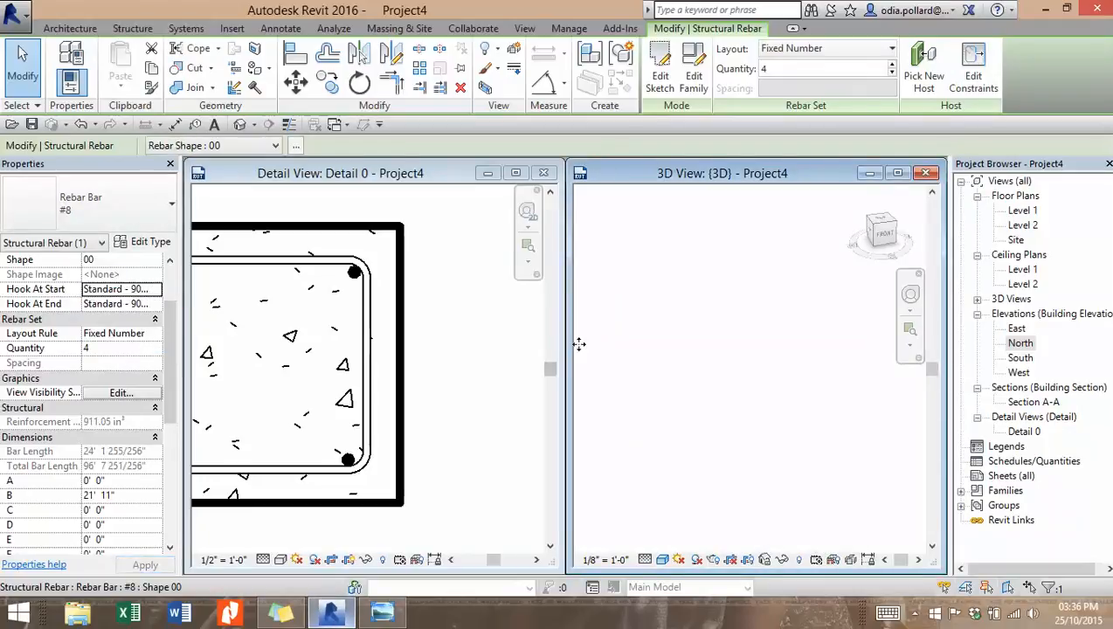
Step: Examine the start hooks of the beam's top and bottom bars at the column without reinforcement
middle_drag(660, 371, 836, 376)
scroll(836, 375, down, 5)
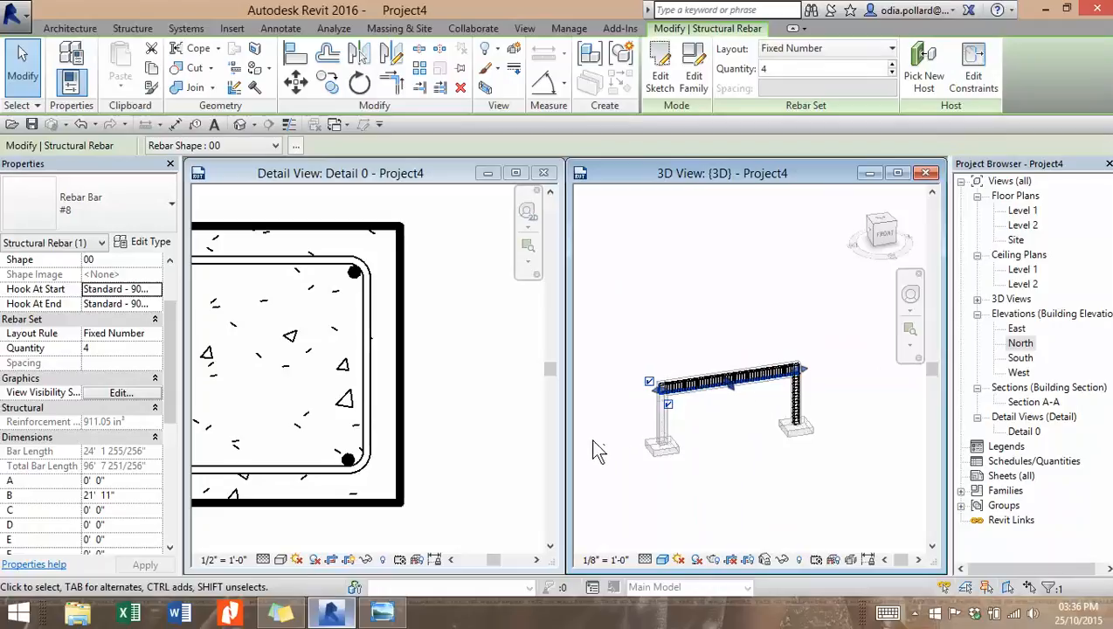
middle_drag(602, 429, 757, 380)
scroll(834, 338, up, 10)
scroll(640, 358, up, 2)
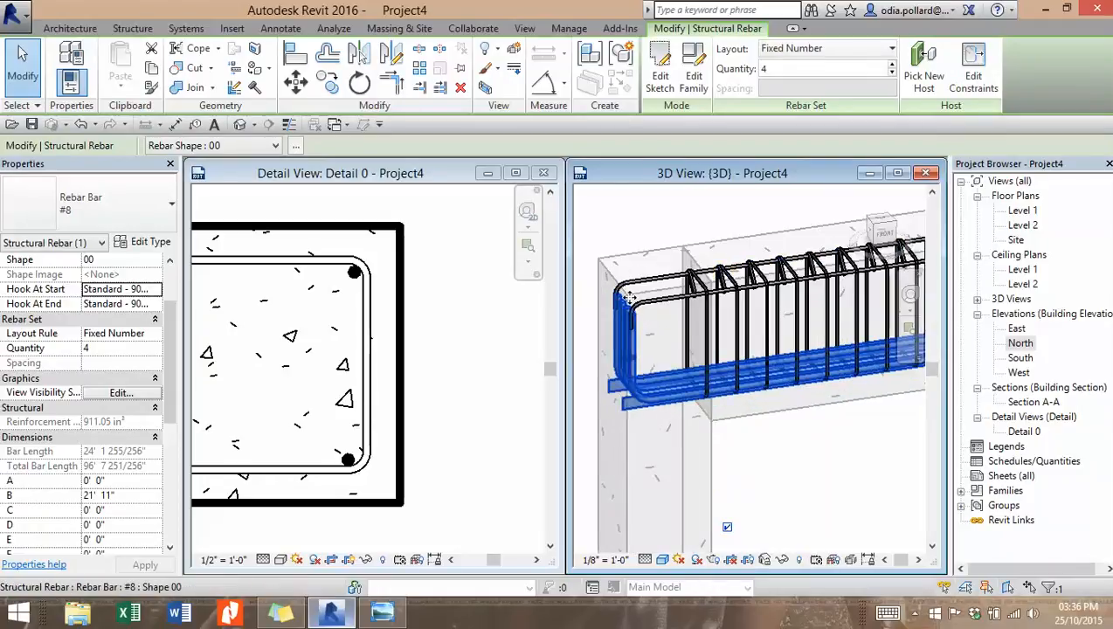
scroll(692, 388, down, 4)
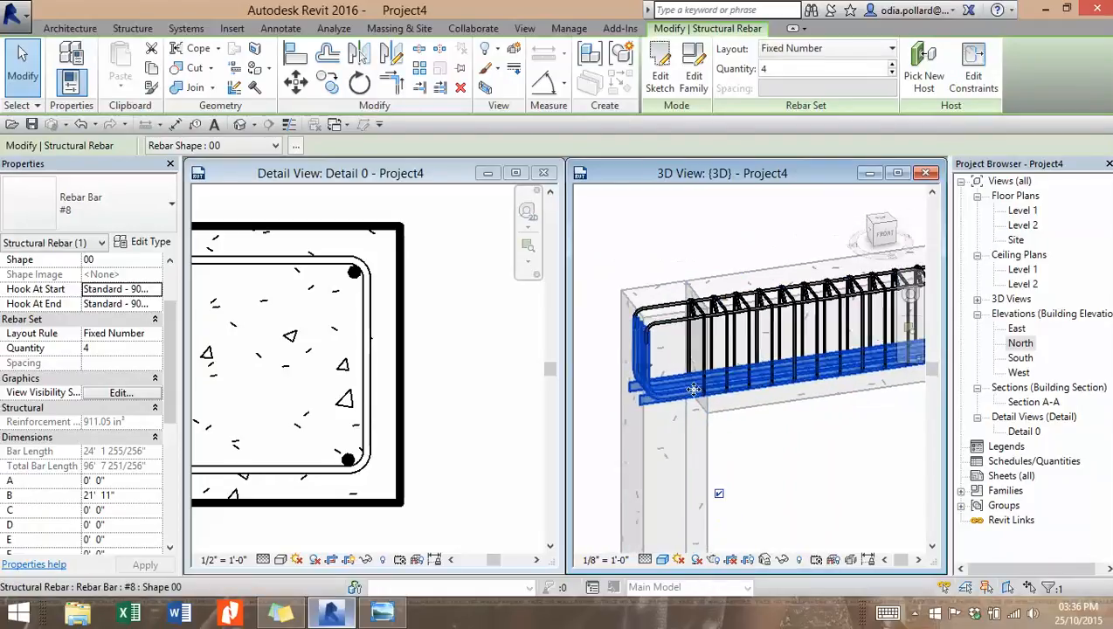
middle_drag(755, 451, 524, 440)
scroll(829, 400, down, 4)
middle_drag(751, 448, 914, 433)
scroll(752, 374, up, 1)
scroll(752, 376, up, 4)
scroll(730, 439, up, 2)
scroll(646, 344, down, 5)
scroll(626, 326, up, 3)
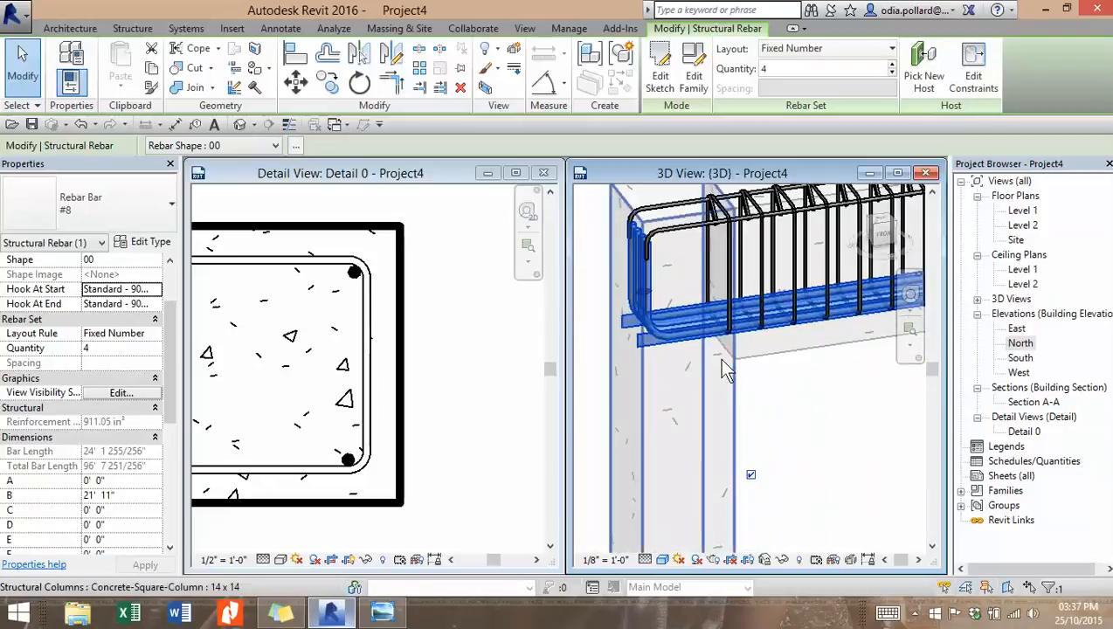
Step: Inspect the reinforced column's vertical bars and ties down to the footing, in perspective and from the front
scroll(720, 356, down, 4)
scroll(783, 401, down, 3)
middle_drag(860, 448, 689, 406)
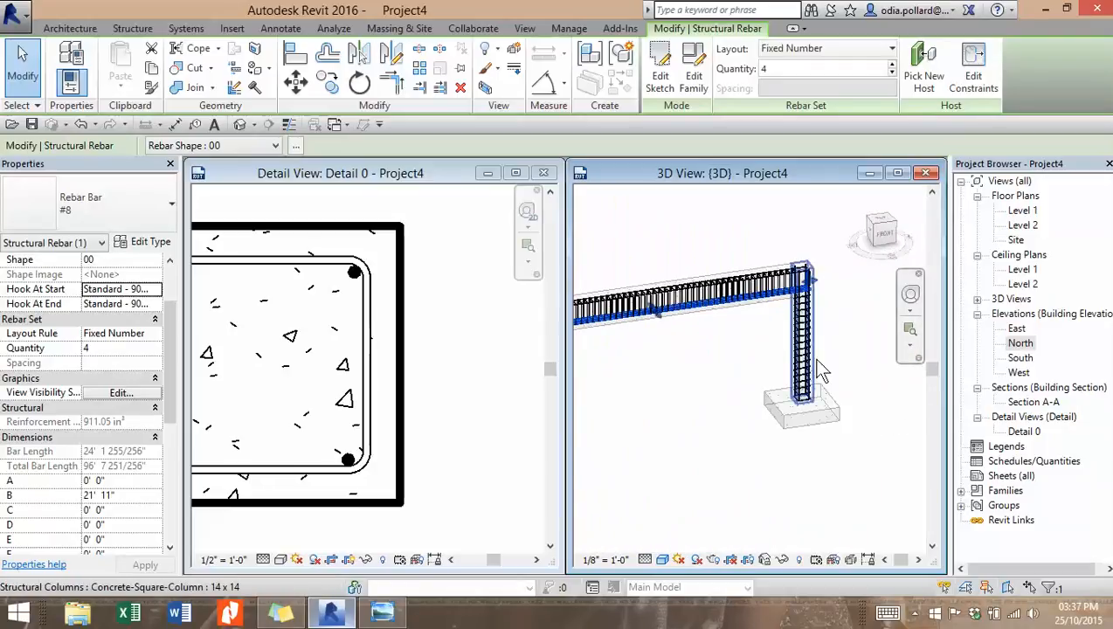
scroll(821, 367, up, 3)
scroll(839, 371, up, 3)
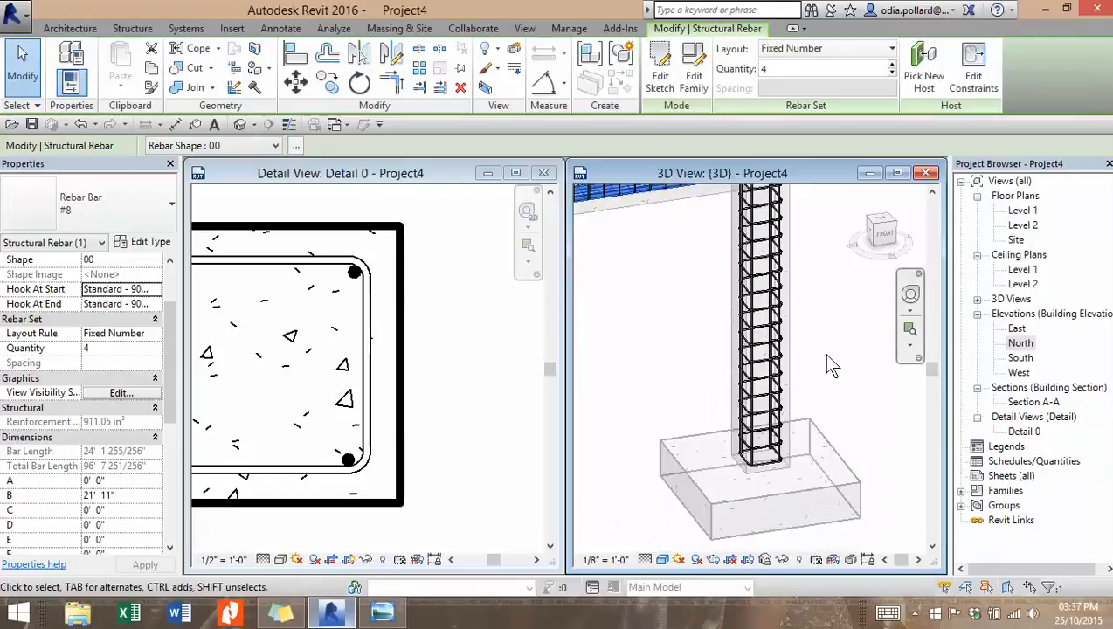
scroll(822, 352, down, 2)
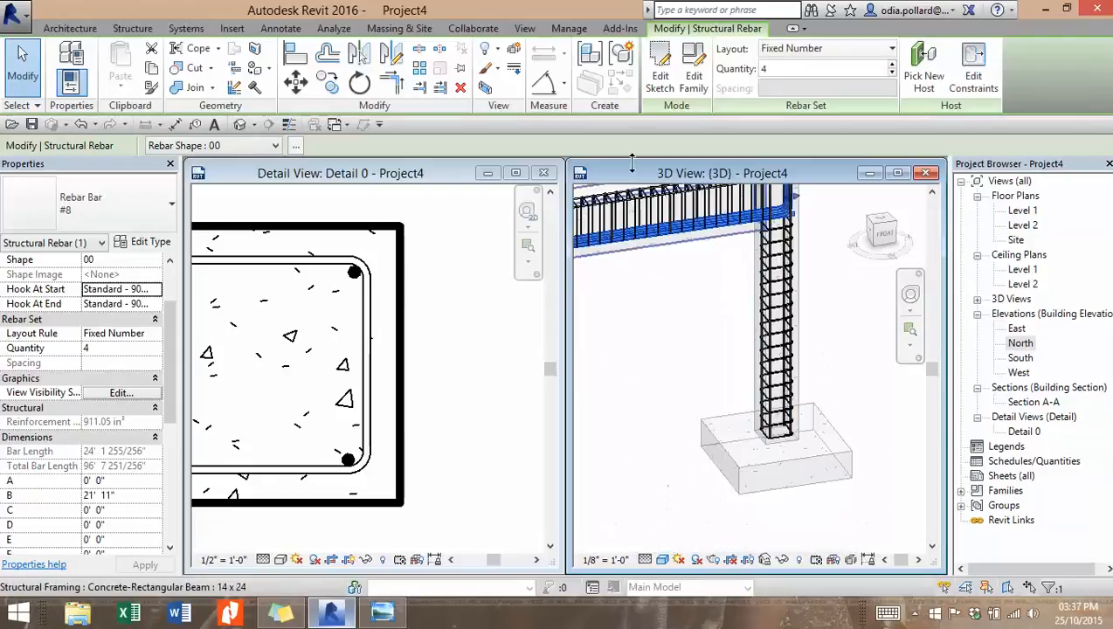
click(870, 245)
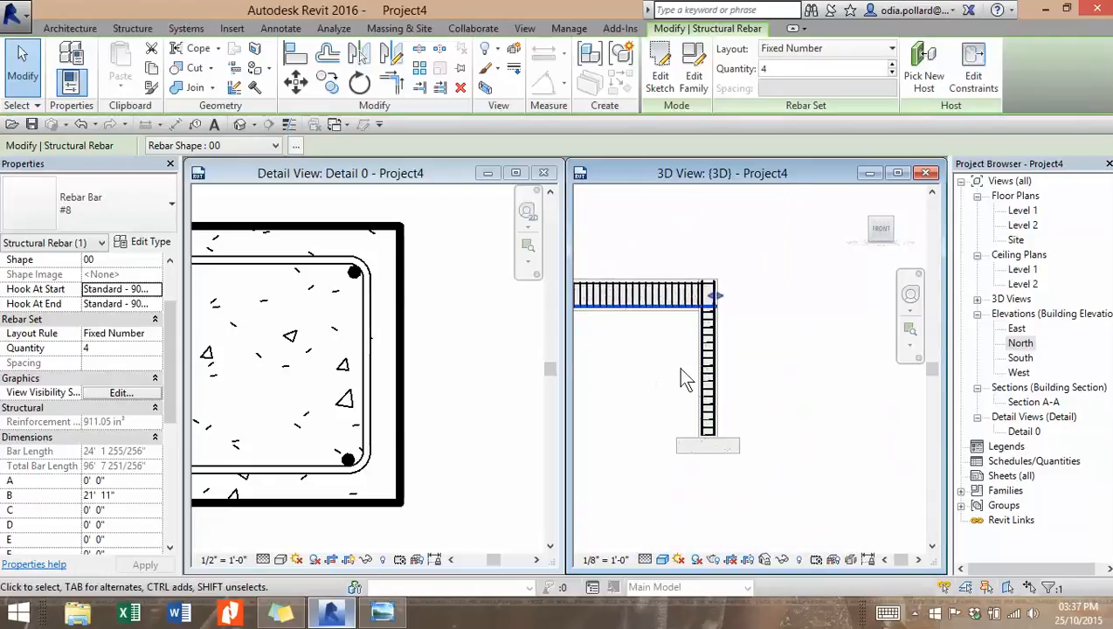
scroll(725, 358, up, 4)
scroll(739, 393, down, 3)
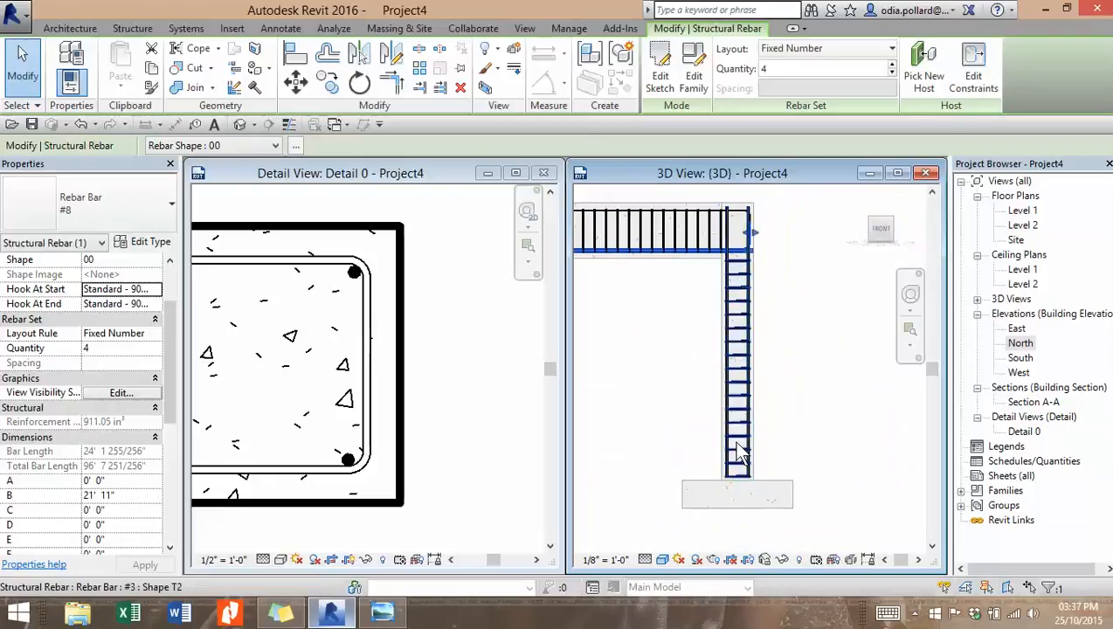
scroll(808, 403, up, 3)
scroll(806, 399, down, 4)
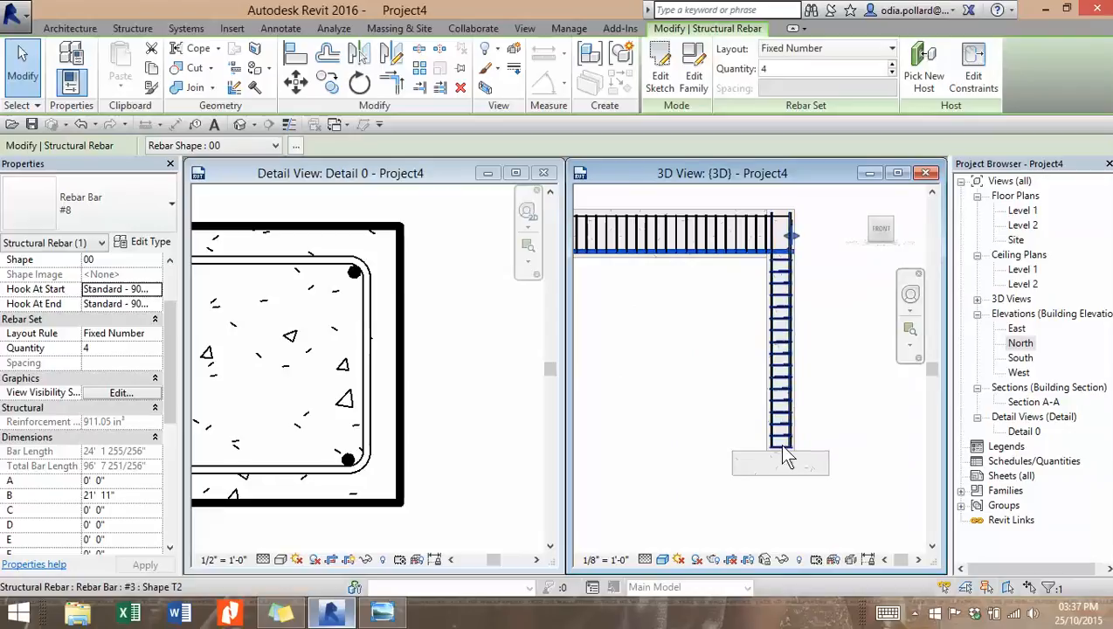
scroll(690, 448, down, 3)
middle_drag(728, 447, 602, 397)
scroll(646, 373, up, 5)
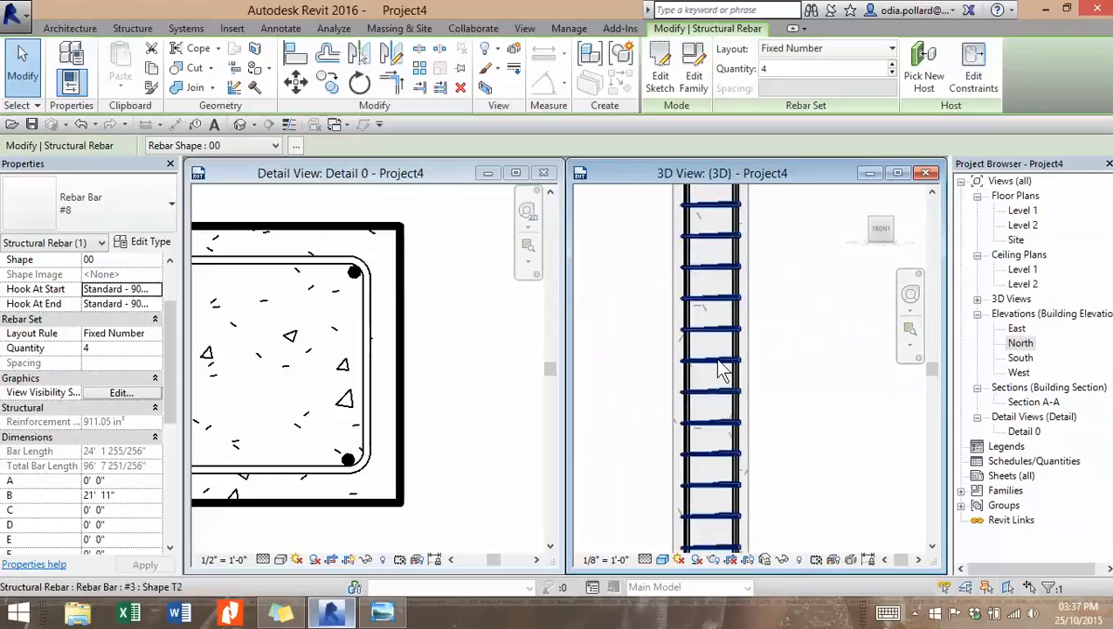
shift+middle_drag(802, 406, 759, 402)
click(681, 374)
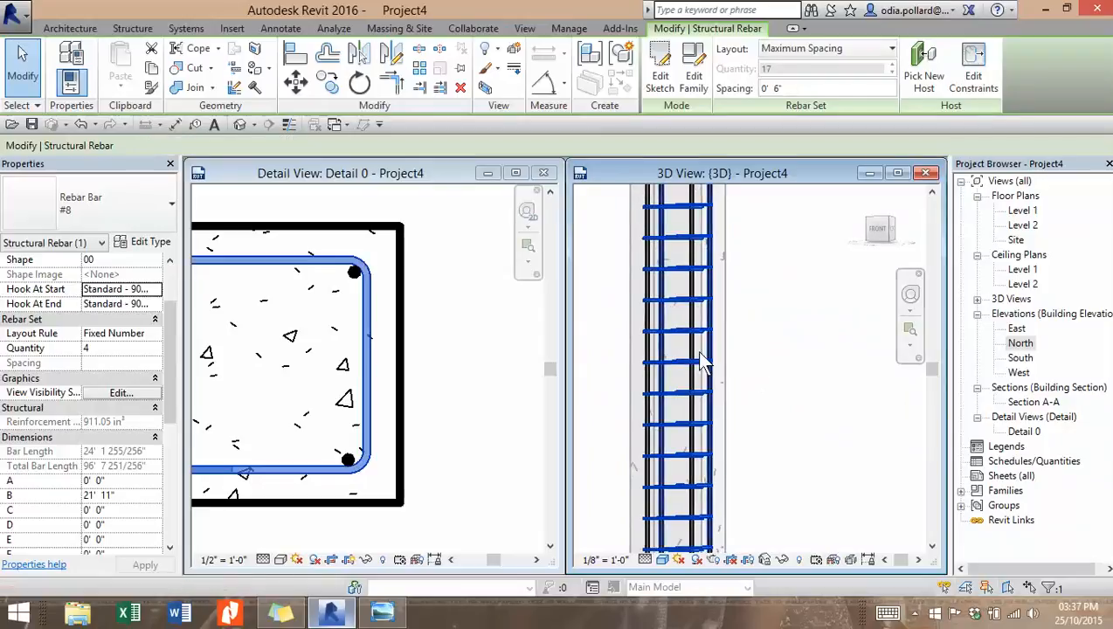
ctrl+click(702, 353)
key(Escape)
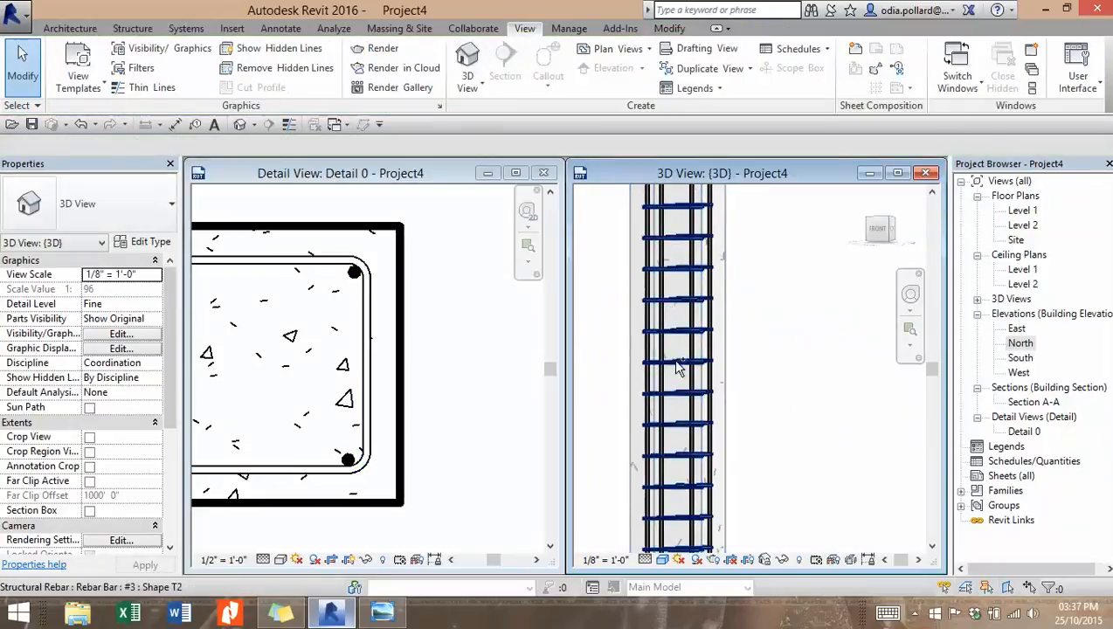
click(677, 364)
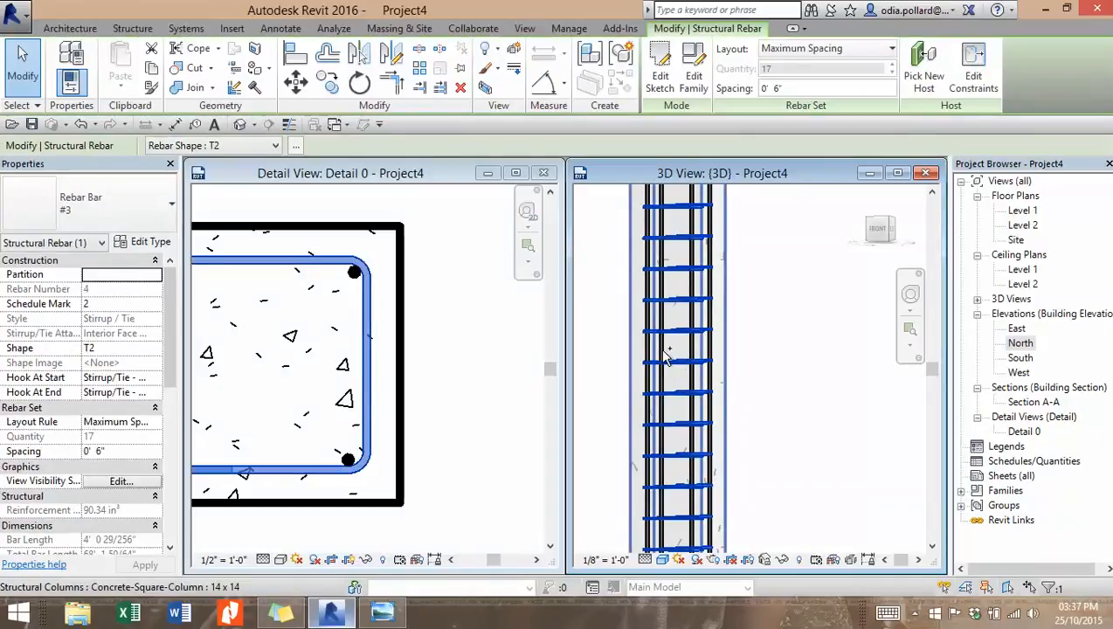
scroll(810, 348, down, 6)
middle_drag(814, 355, 752, 330)
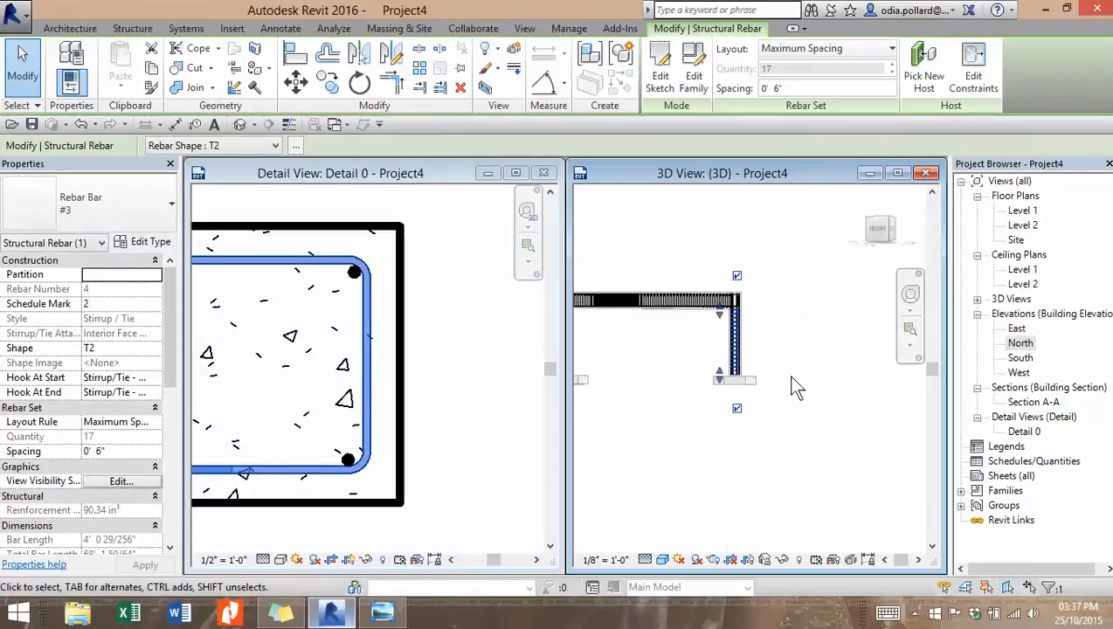
key(Escape)
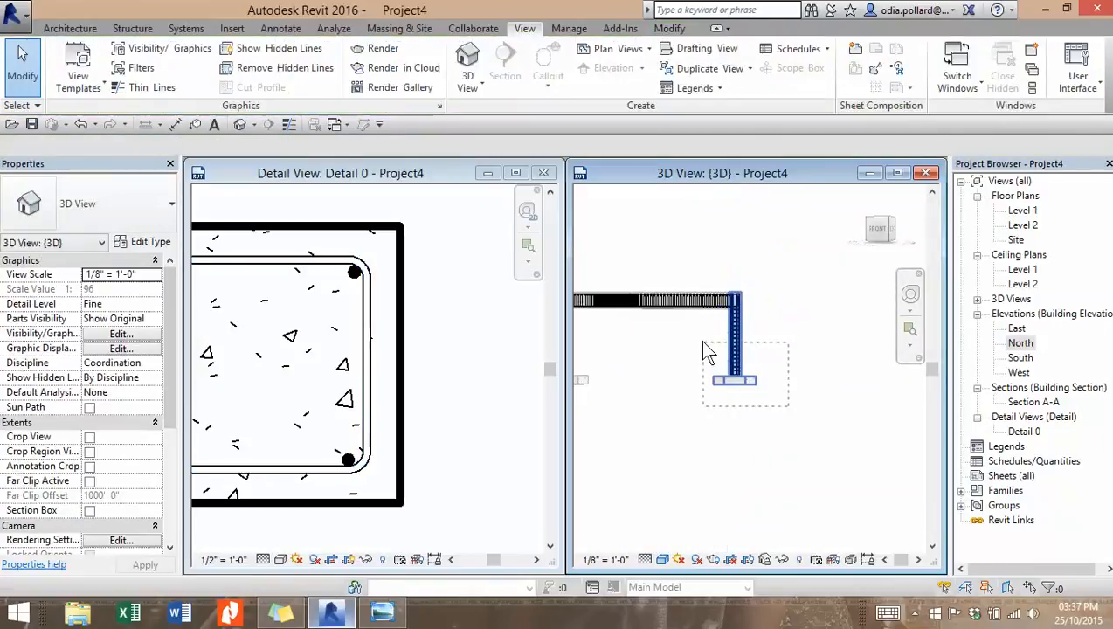
Step: Window-select the reinforced column and its footing, filtering the selection down to Structural Rebar only
click(701, 329)
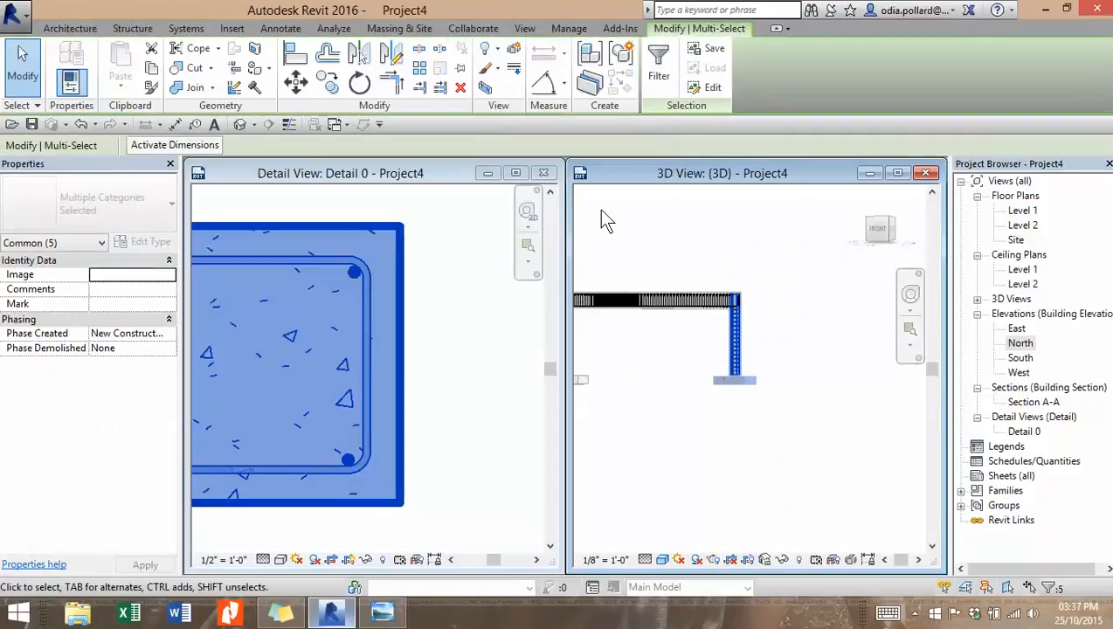
click(669, 80)
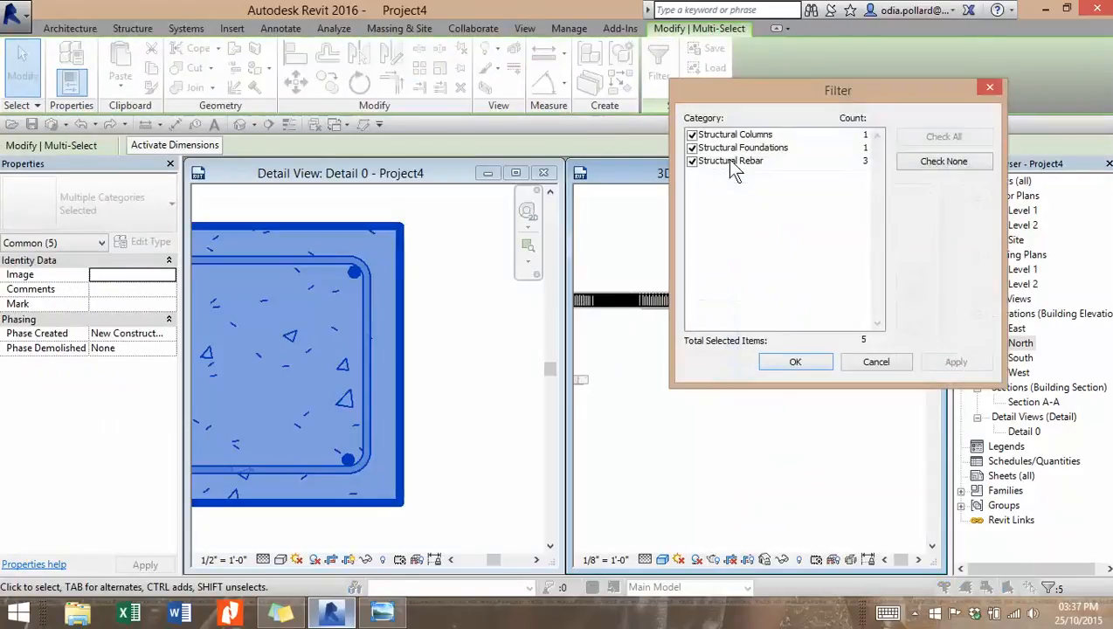
click(691, 134)
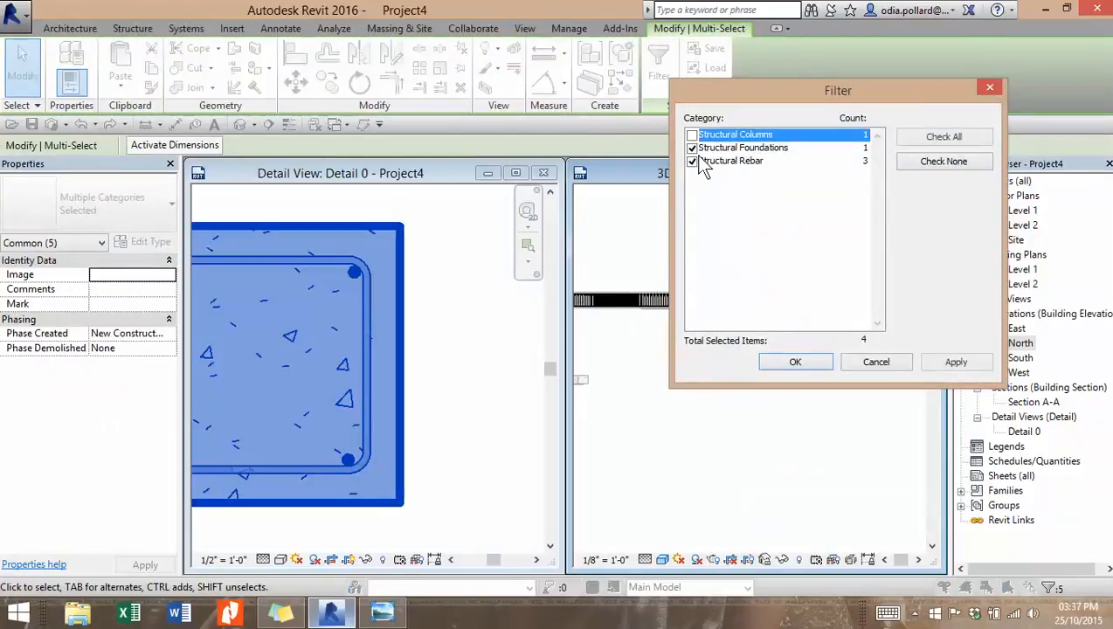
click(692, 148)
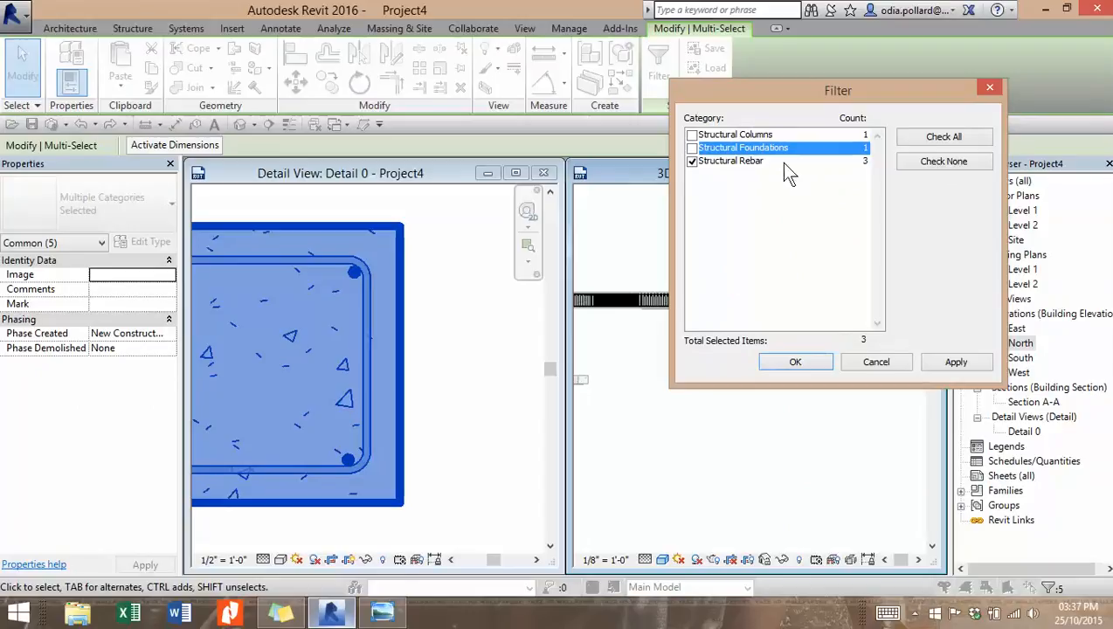
click(795, 363)
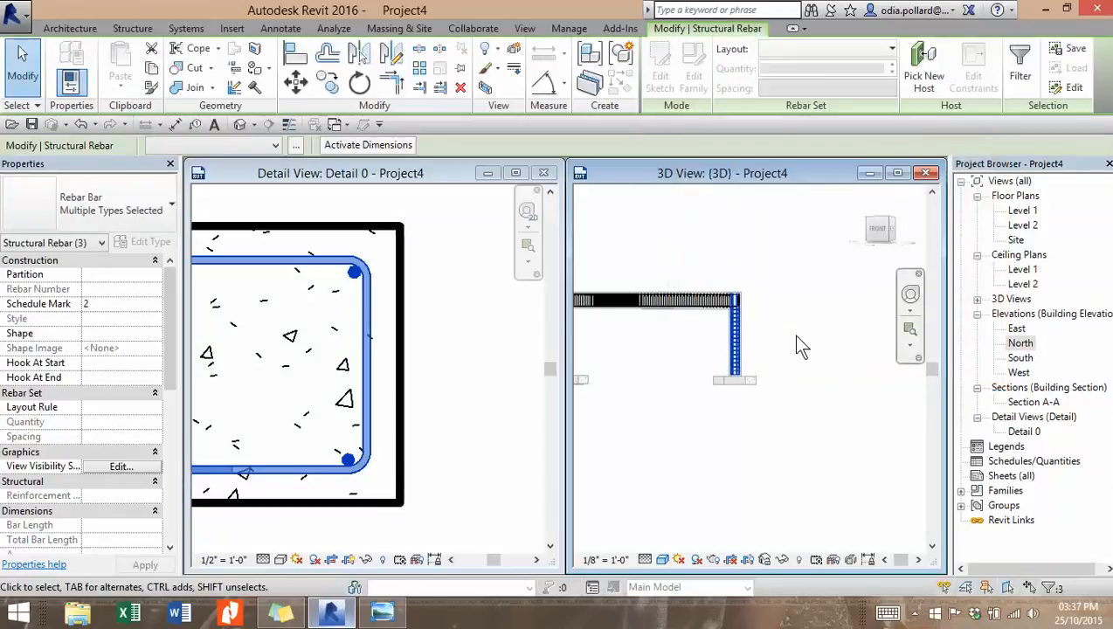
Step: Orient the 3D view to the front and show the whole frame with the column's rebar still selected
shift+middle_drag(811, 365, 861, 249)
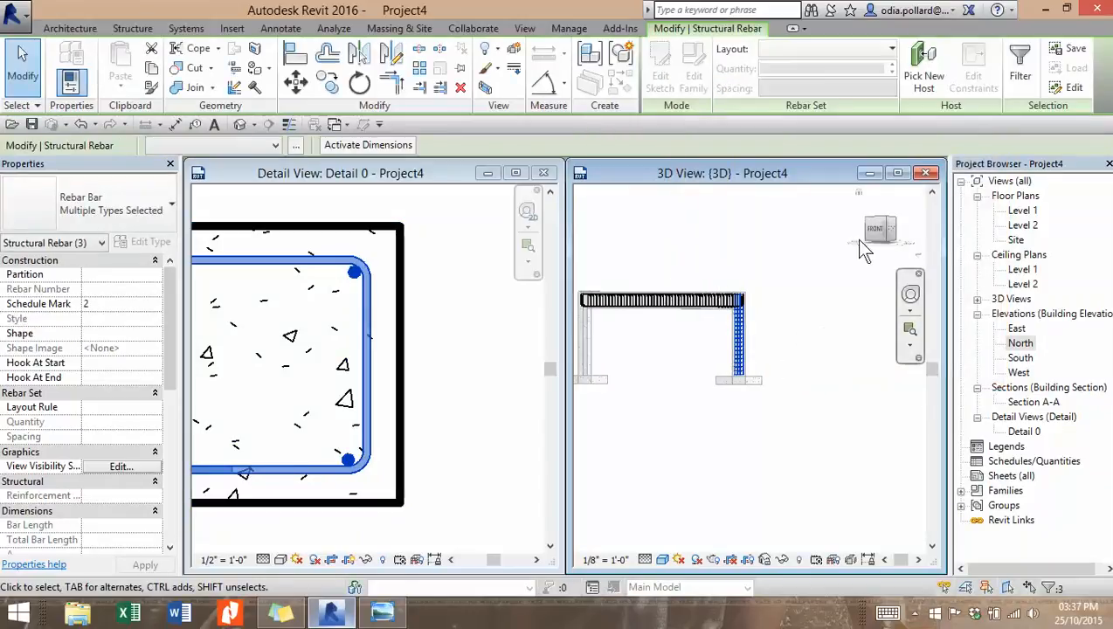
click(875, 231)
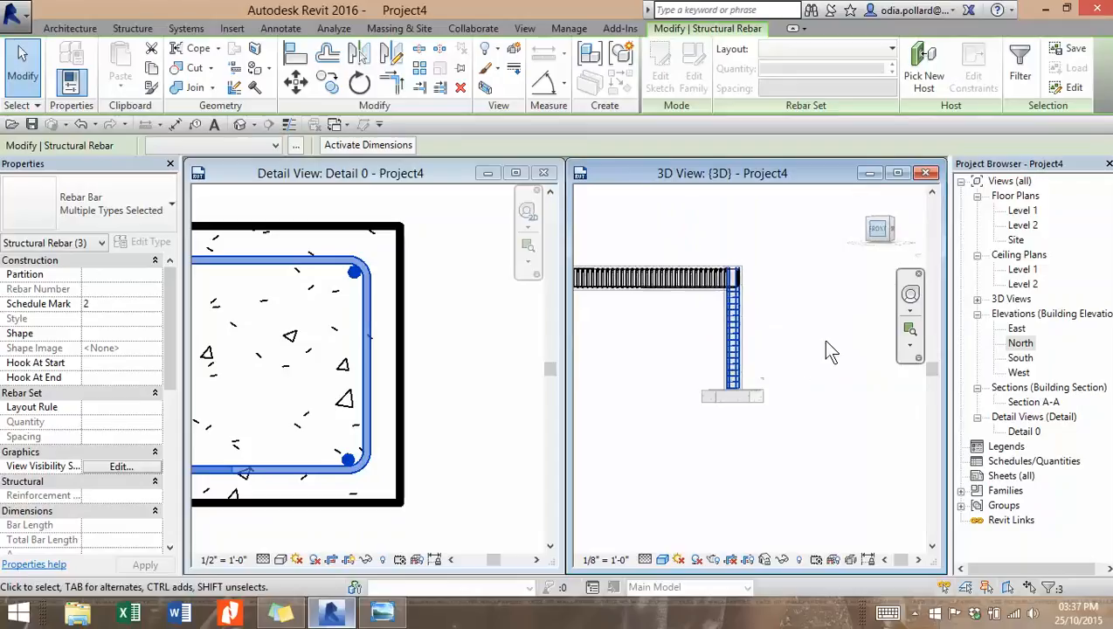
middle_drag(825, 415, 756, 387)
scroll(880, 383, down, 1)
scroll(844, 382, down, 2)
scroll(757, 387, up, 1)
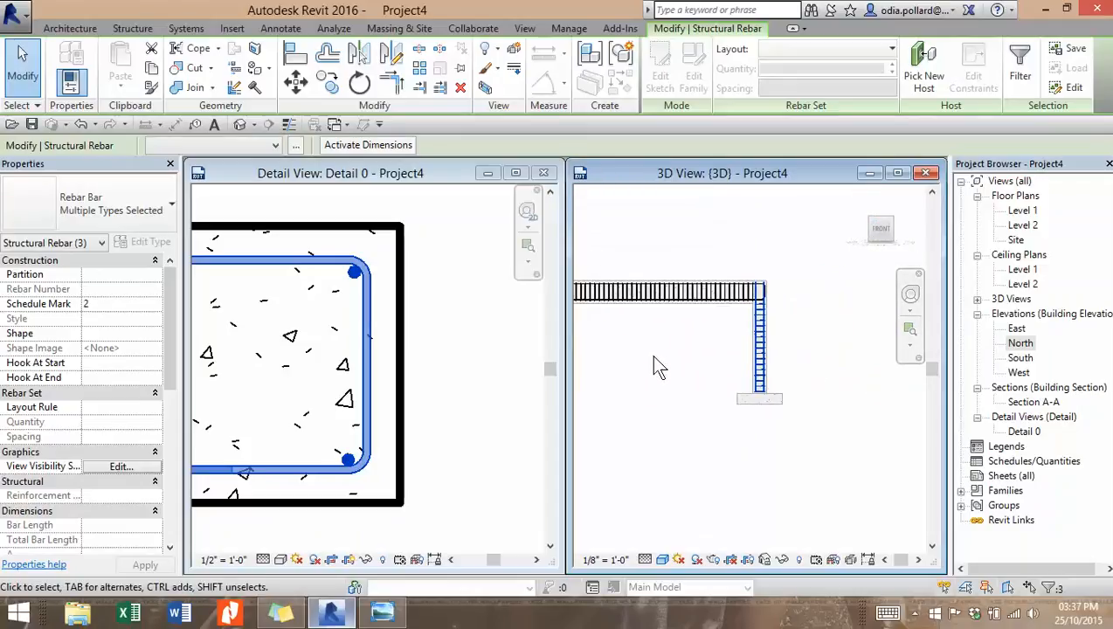
middle_click(653, 355)
middle_click(654, 355)
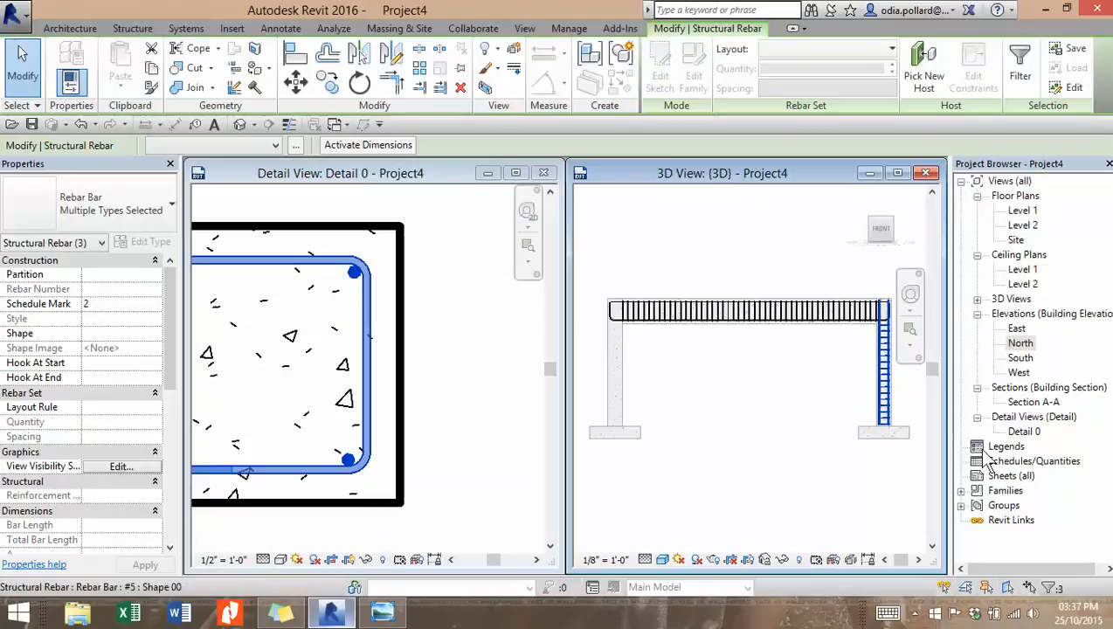
Step: Copy the selected rebar with Constrain on, from its footing's upper corner to the matching corner of the unreinforced column's footing
click(324, 85)
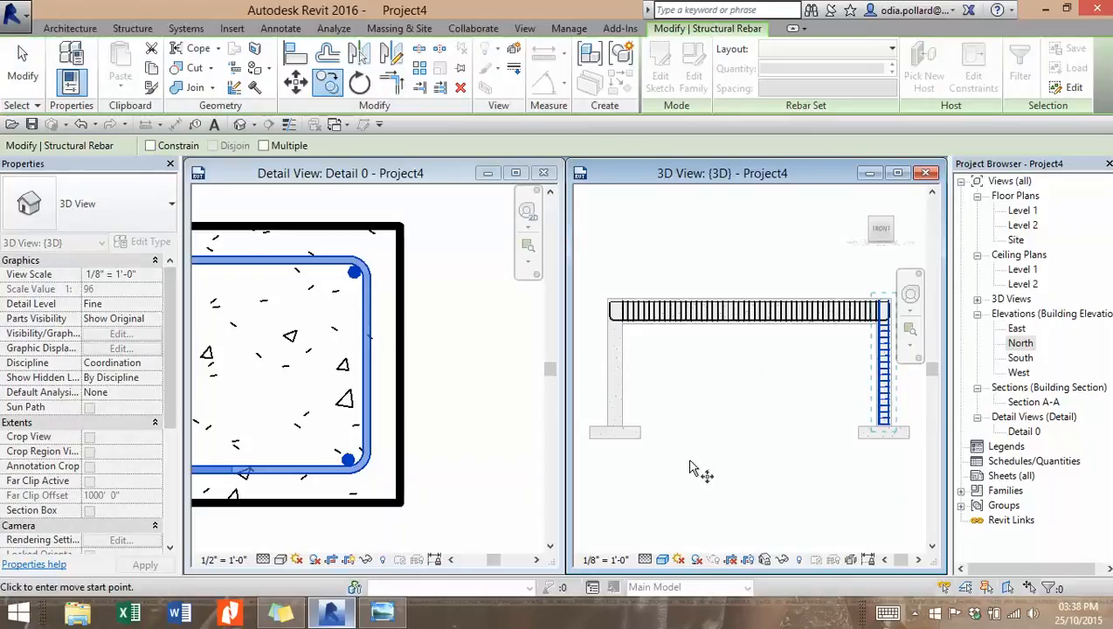
middle_drag(740, 470, 582, 441)
scroll(760, 398, up, 2)
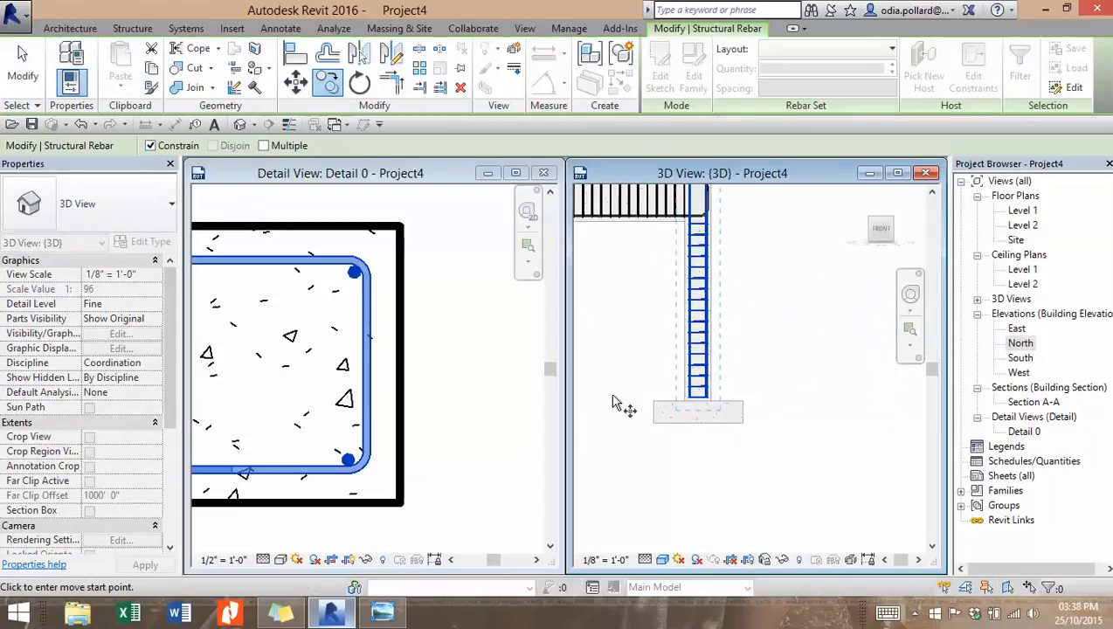
scroll(642, 413, up, 3)
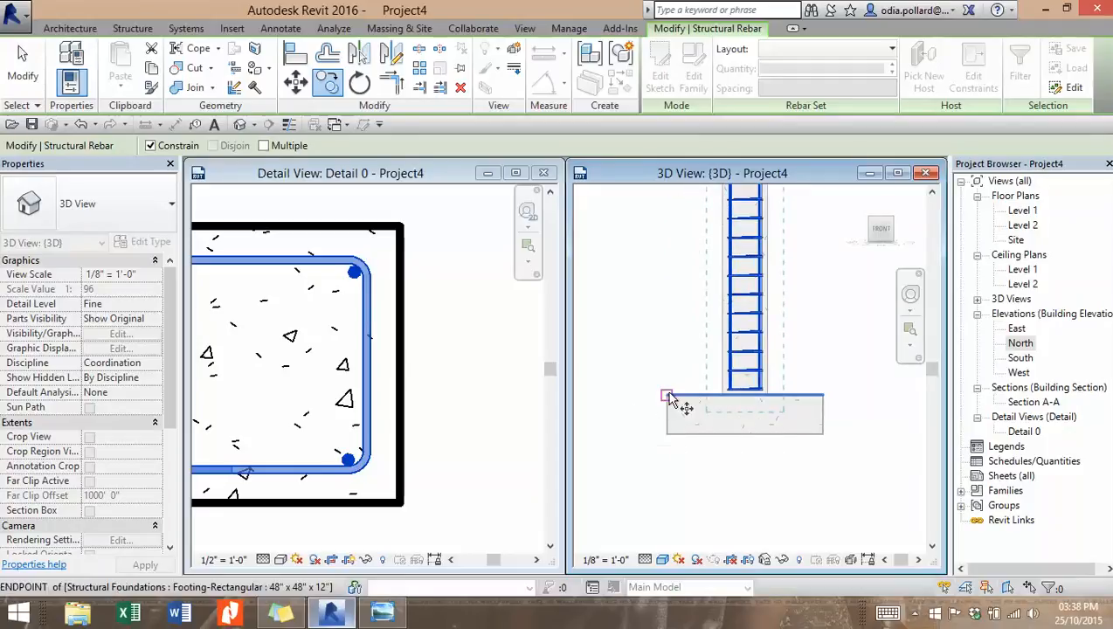
click(669, 395)
scroll(626, 395, down, 4)
middle_drag(685, 402, 938, 410)
scroll(596, 402, up, 2)
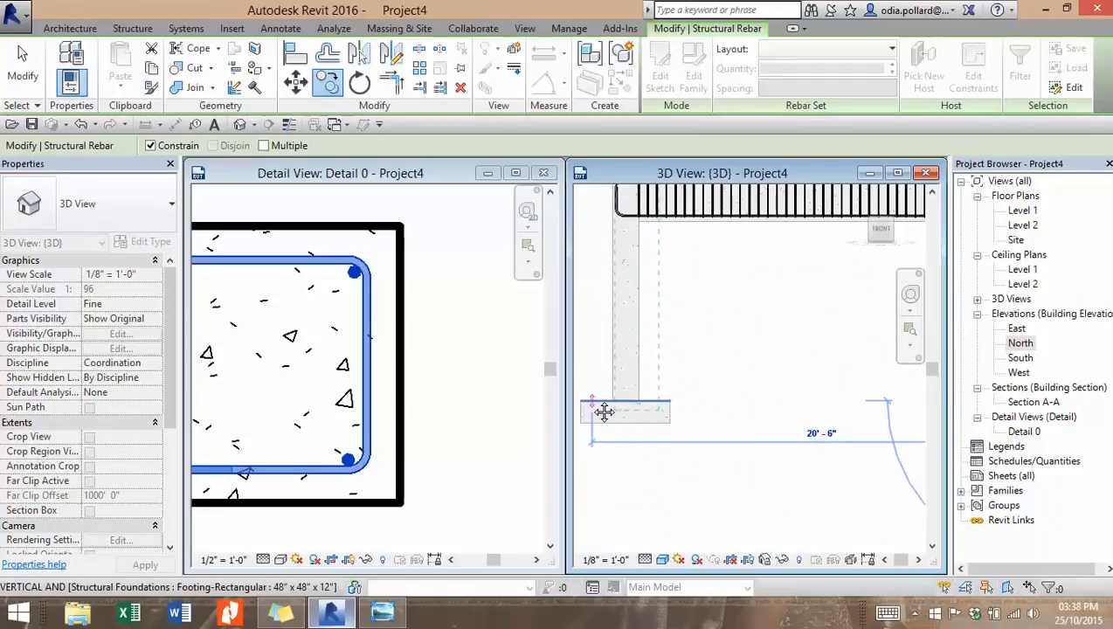
middle_drag(597, 404, 698, 402)
scroll(699, 403, up, 3)
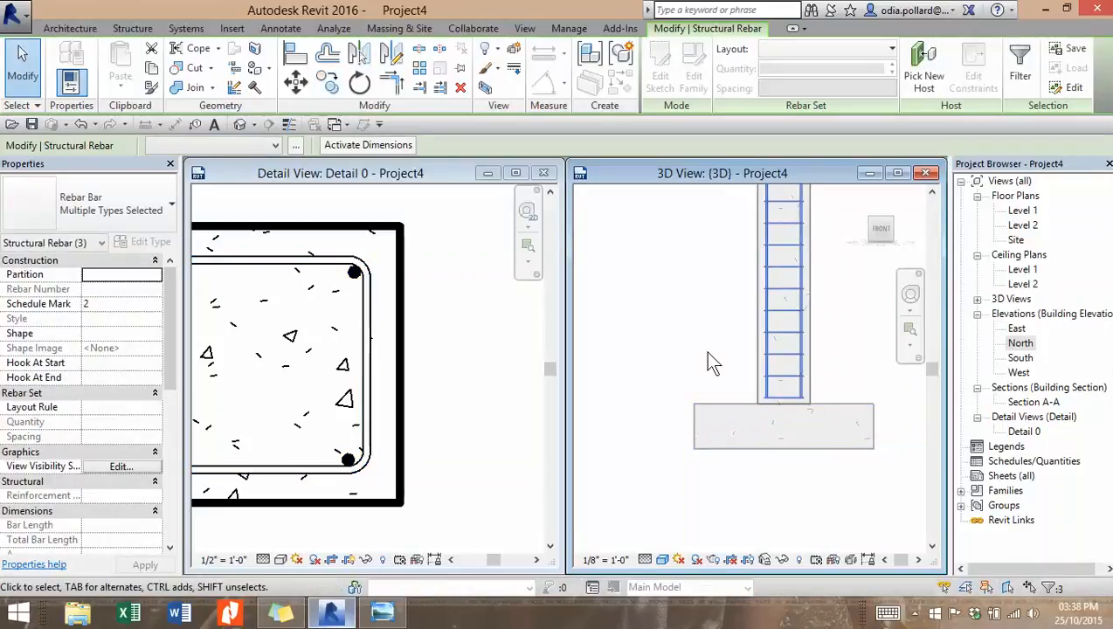
Step: Set the copied column rebar to view as solid in the {3D} view and clear the selection
scroll(856, 376, down, 3)
scroll(855, 368, up, 5)
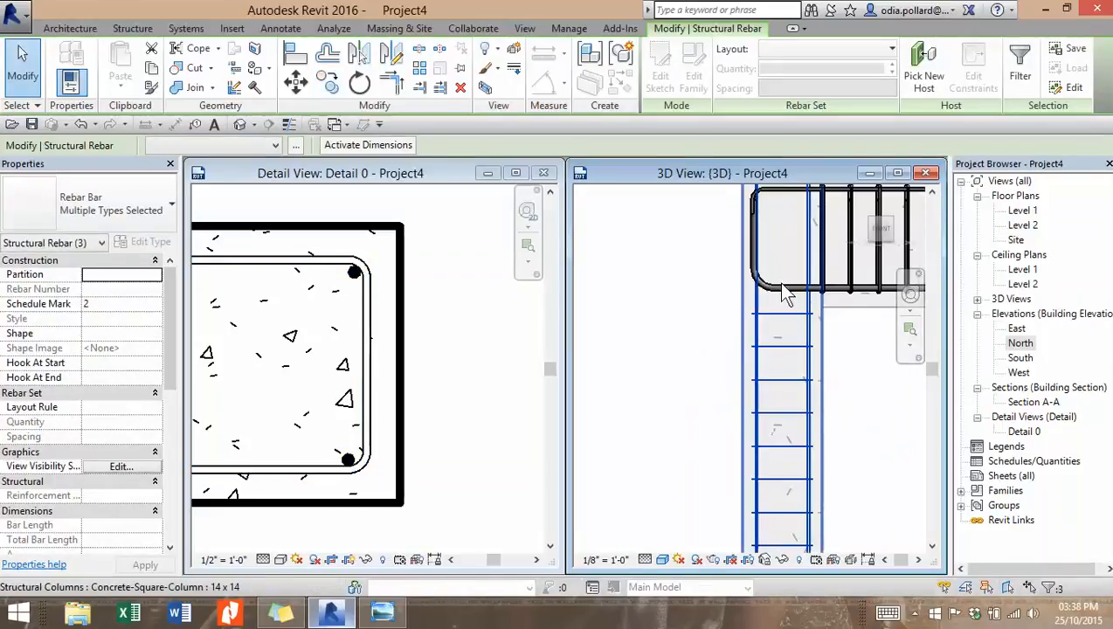
scroll(847, 419, down, 2)
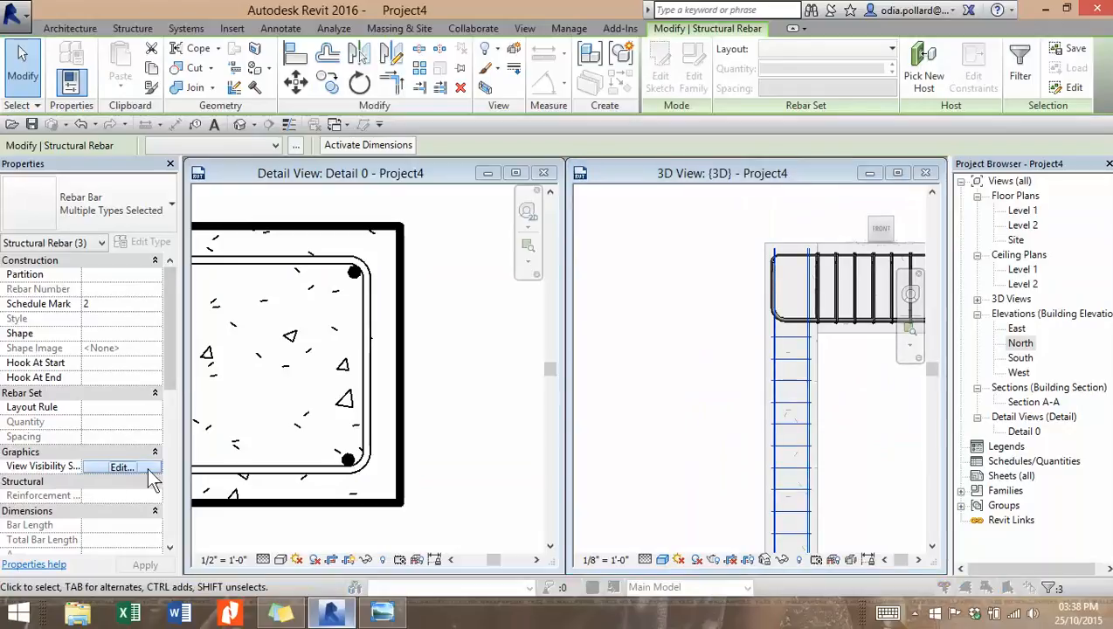
click(121, 468)
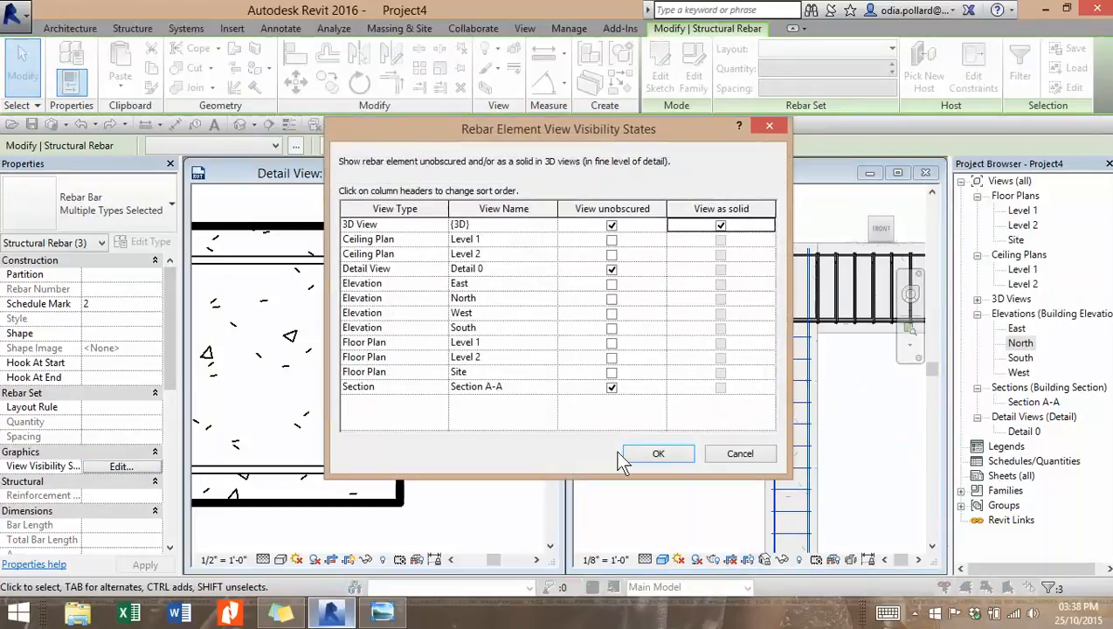
click(670, 453)
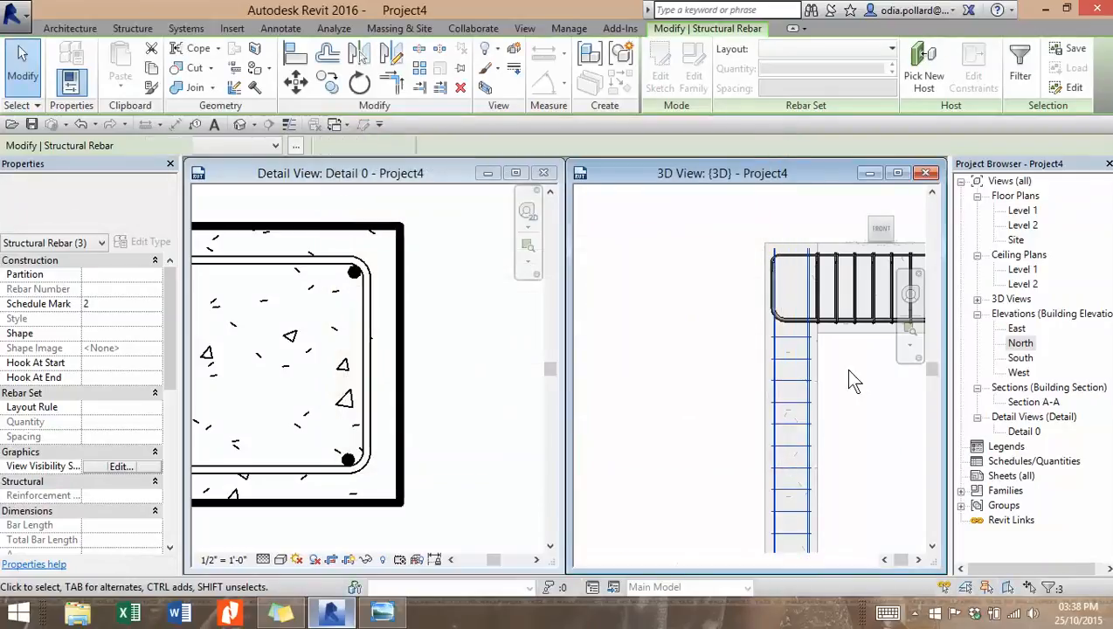
click(709, 393)
Step: Examine the reinforcement of both columns and the beam from the front, including the beam-column joint at the copied bars
scroll(809, 419, down, 3)
middle_drag(850, 452, 706, 396)
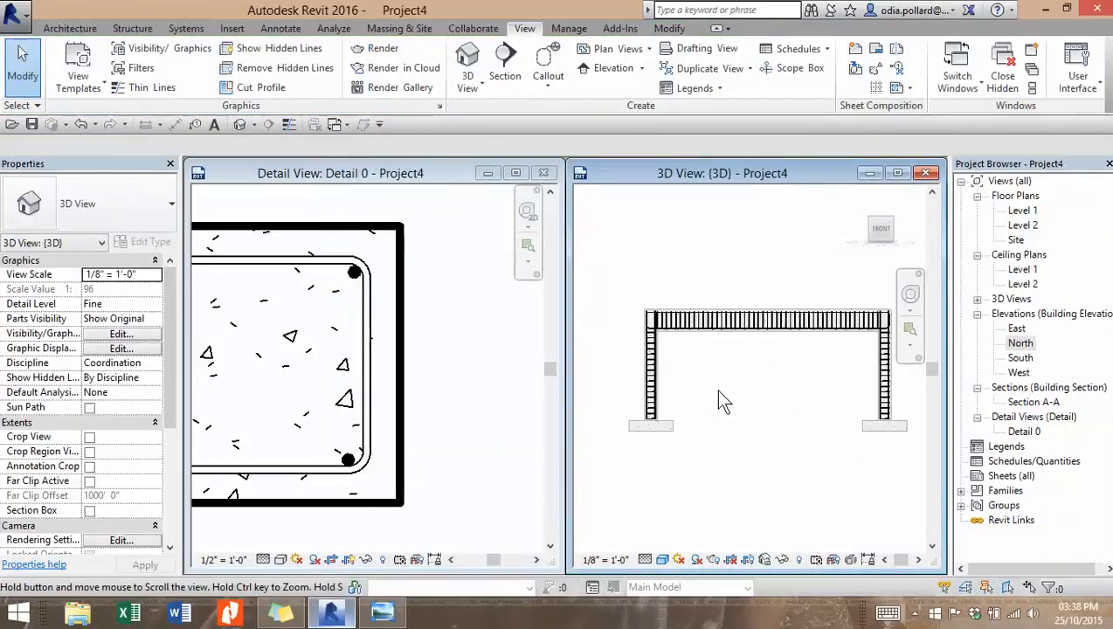
scroll(657, 330, up, 5)
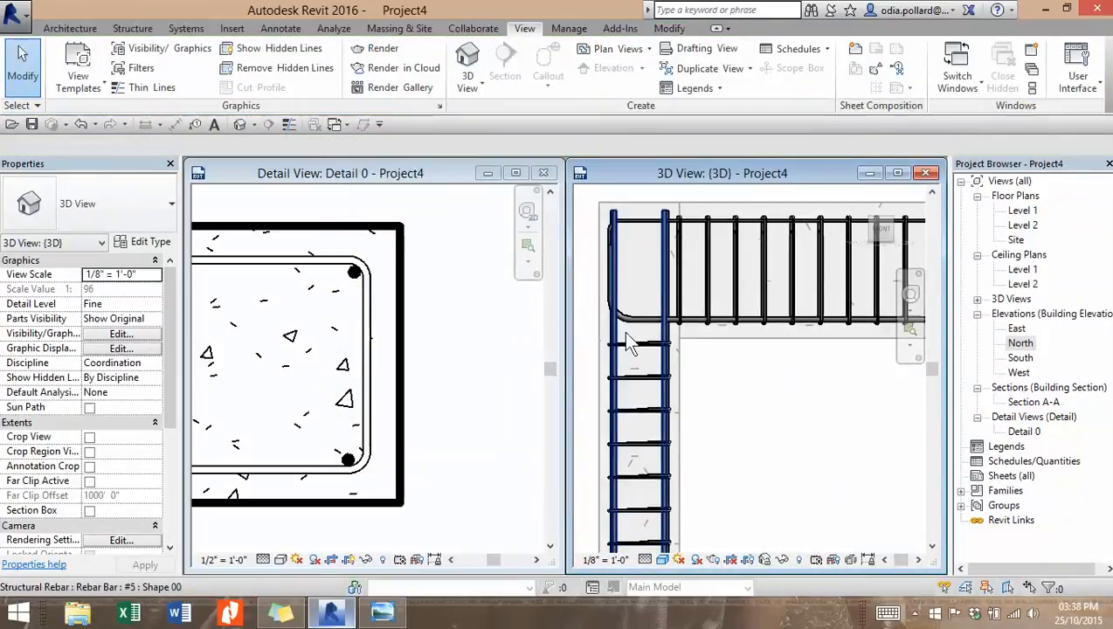
scroll(642, 328, down, 3)
middle_drag(653, 323, 616, 276)
scroll(787, 409, down, 2)
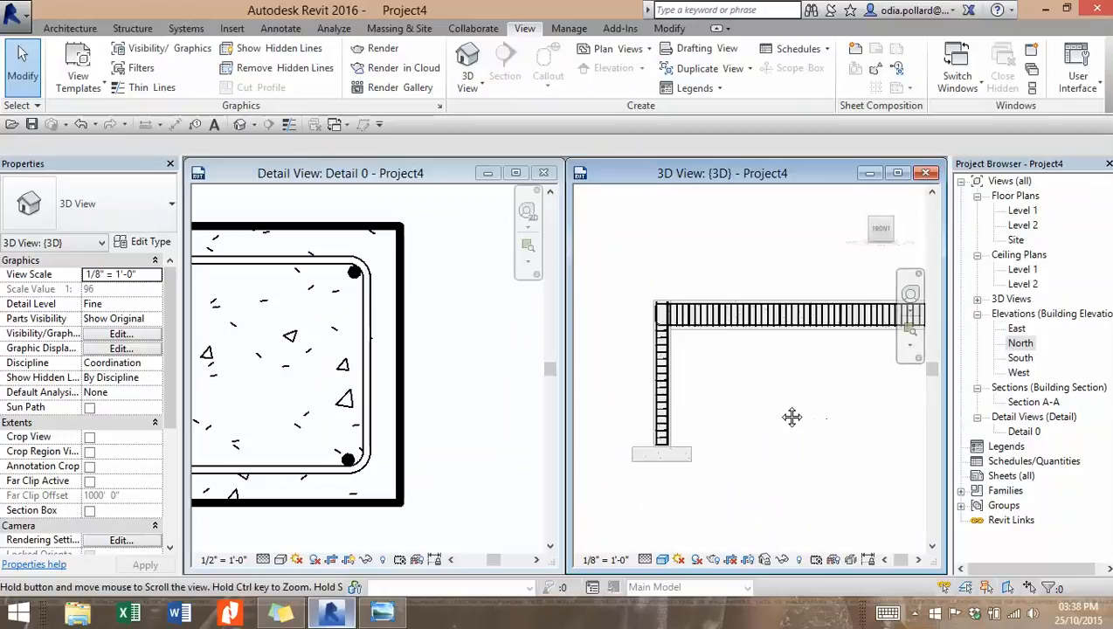
scroll(664, 397, down, 1)
middle_drag(791, 417, 805, 364)
scroll(718, 367, up, 2)
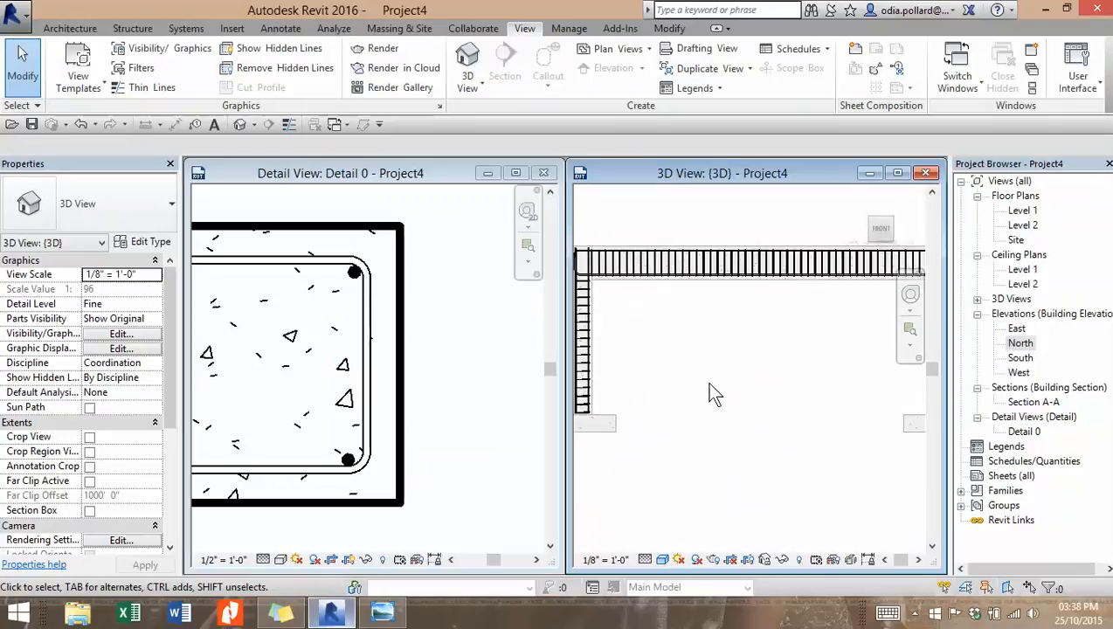
scroll(713, 394, down, 3)
middle_drag(735, 405, 694, 374)
scroll(703, 389, up, 3)
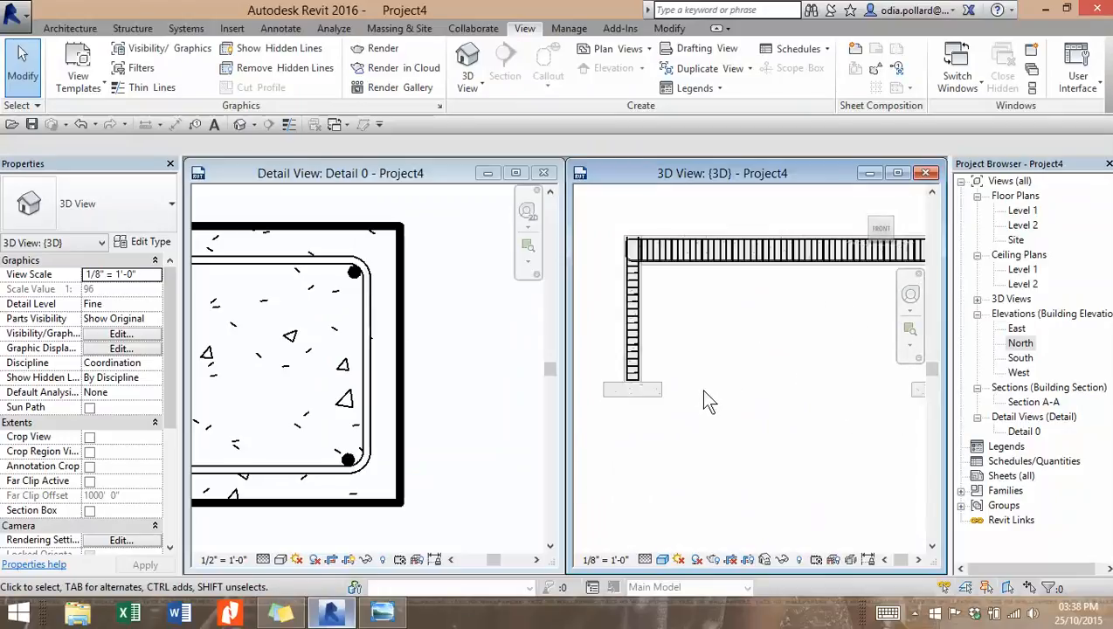
scroll(704, 389, down, 2)
scroll(725, 323, up, 4)
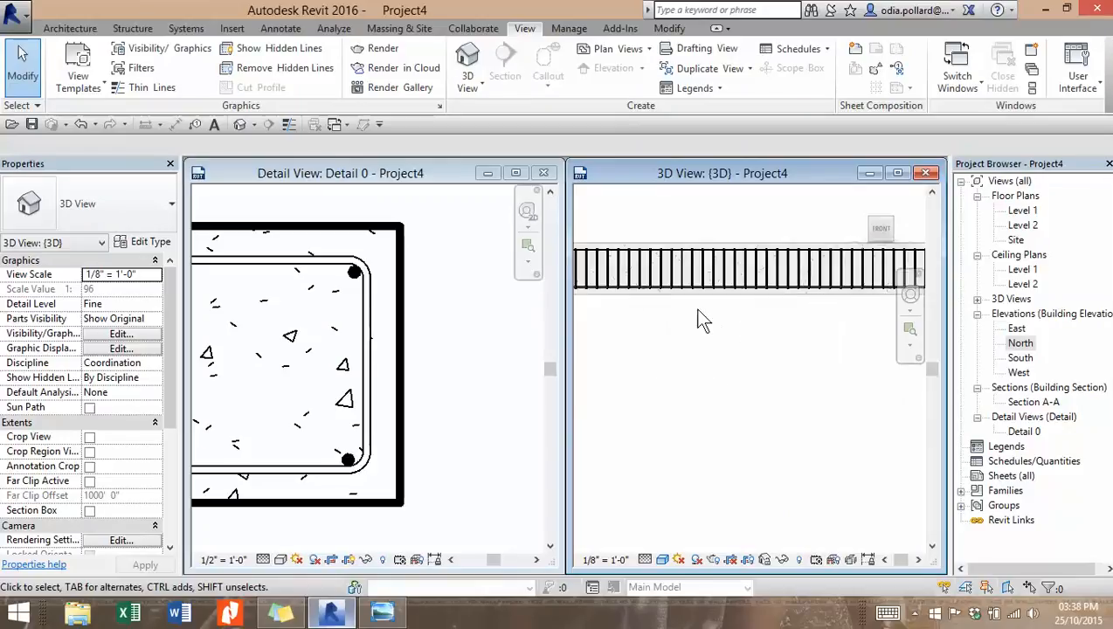